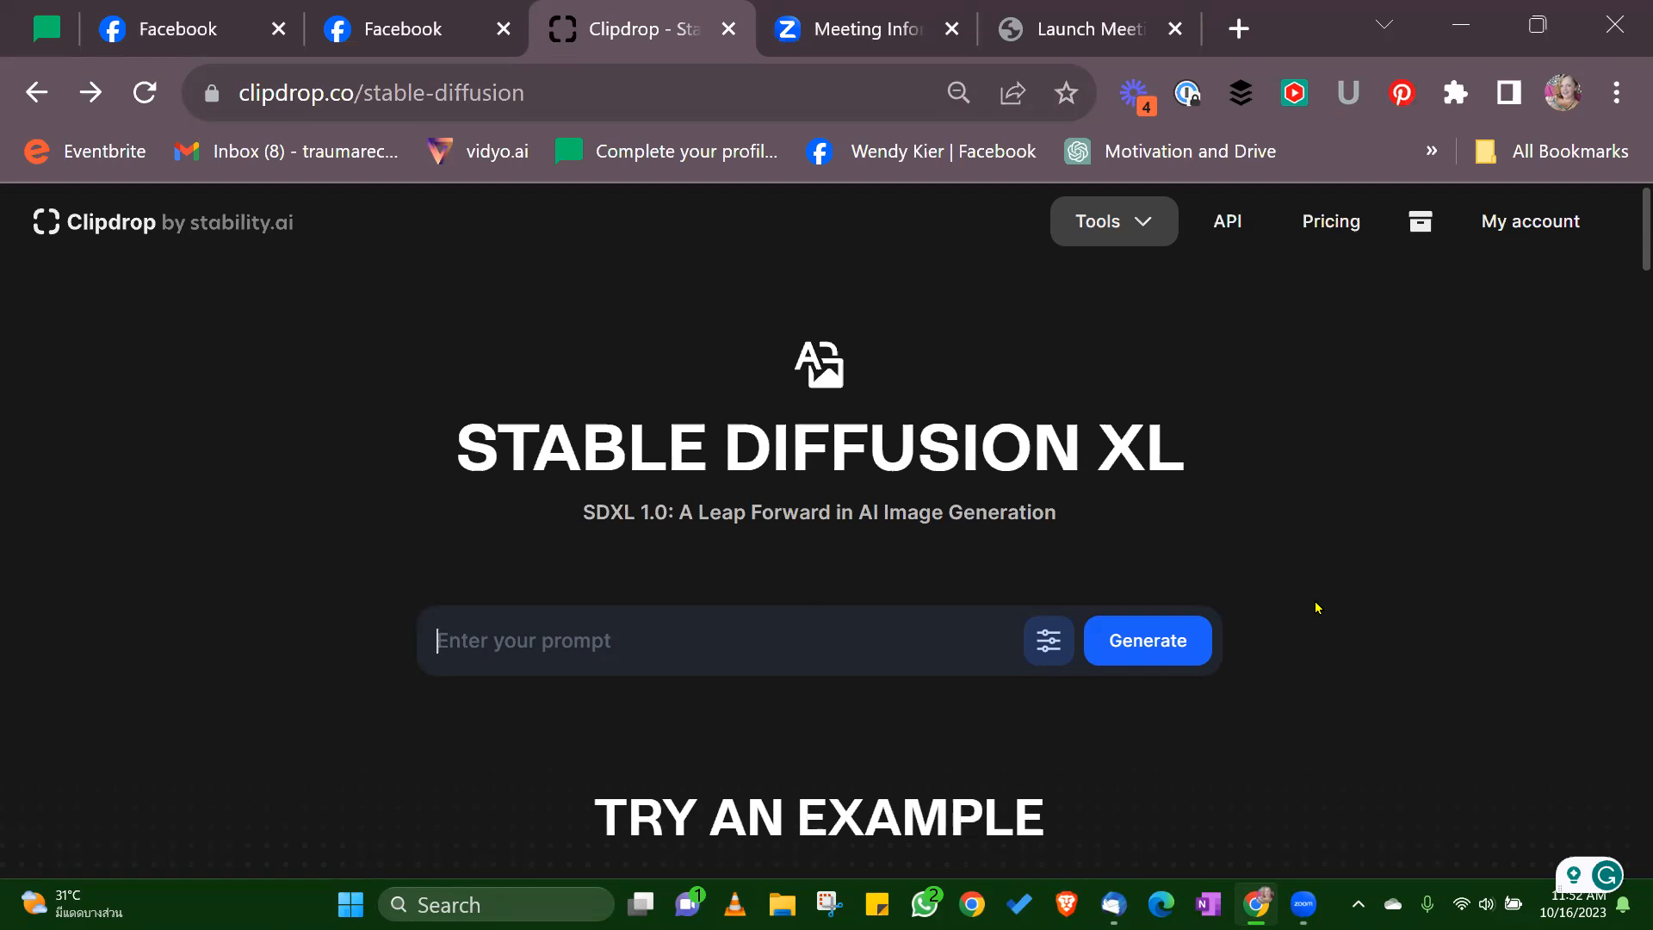
Step: Generate images from the prompt "Women, 50 years old, they look young, age line, learning, connecting, training"
{"action": "type", "text": "Women "}
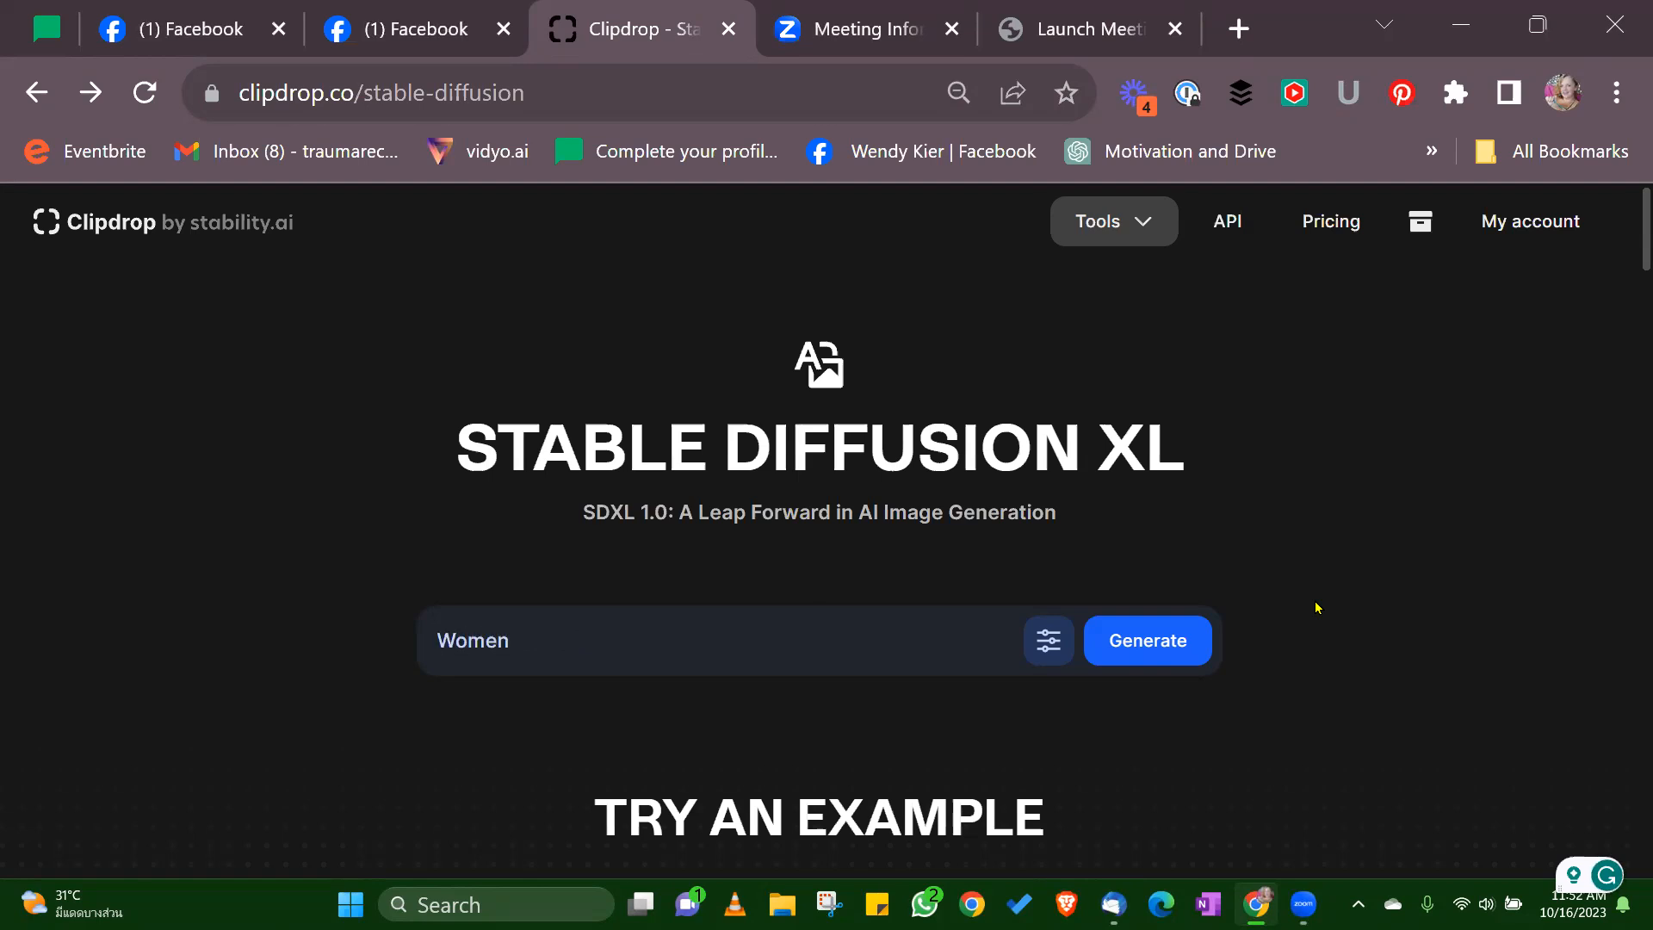
{"action": "type", "text": ", 50"}
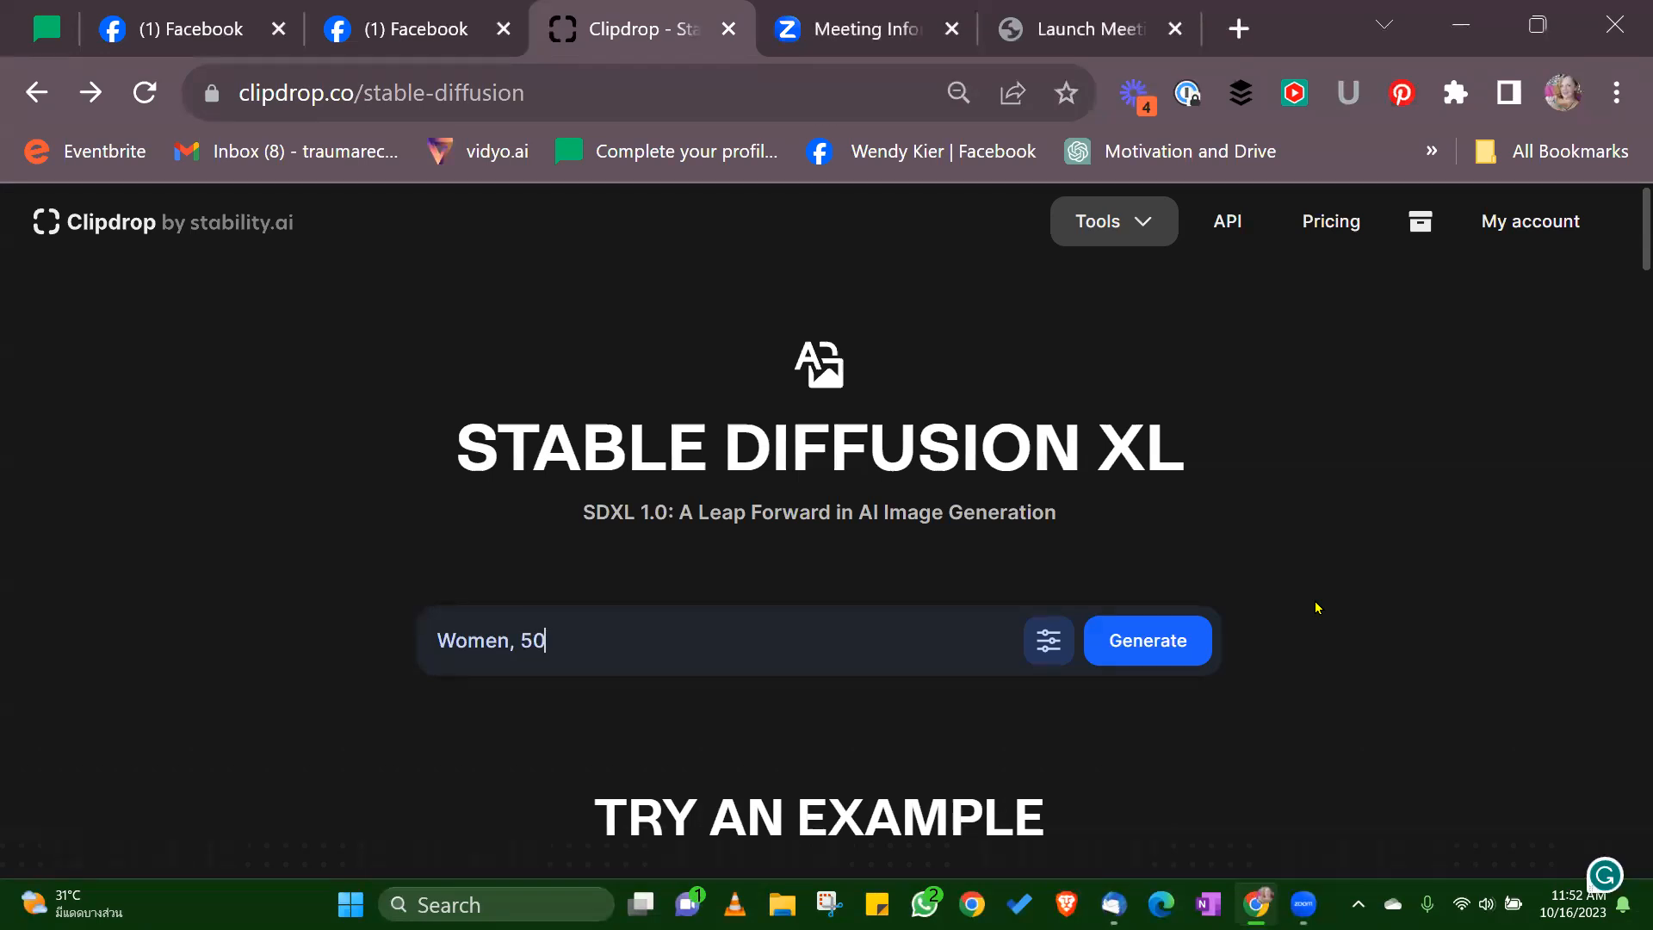
{"action": "type", "text": " years old, they look young,"}
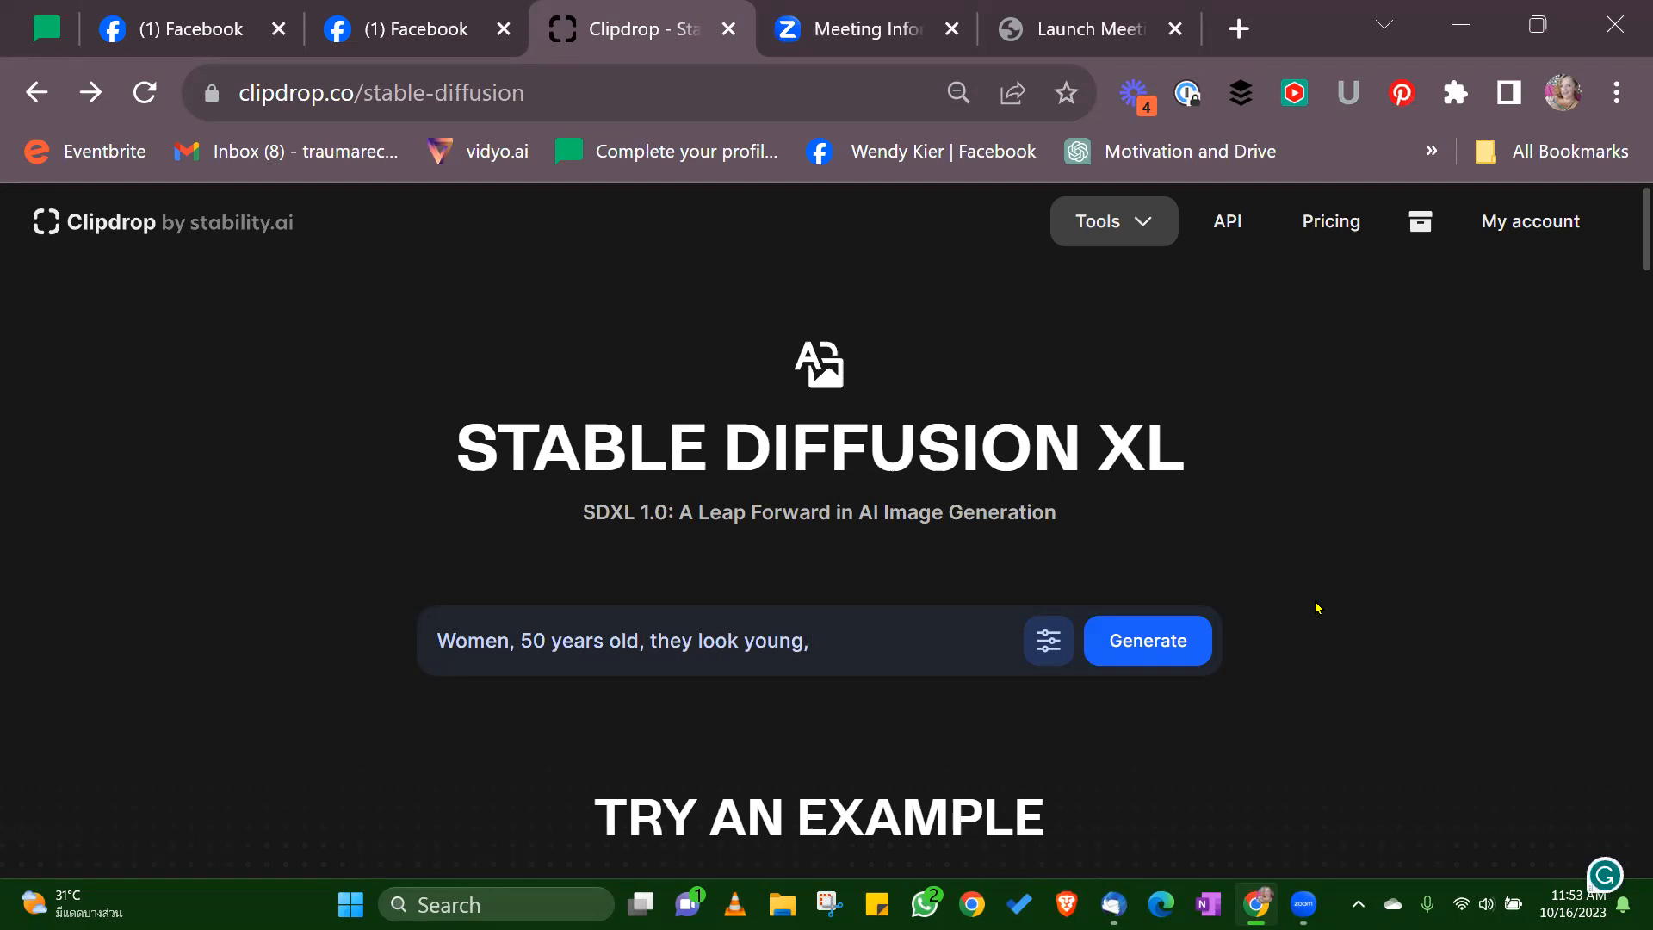
{"action": "type", "text": "age line, learning"}
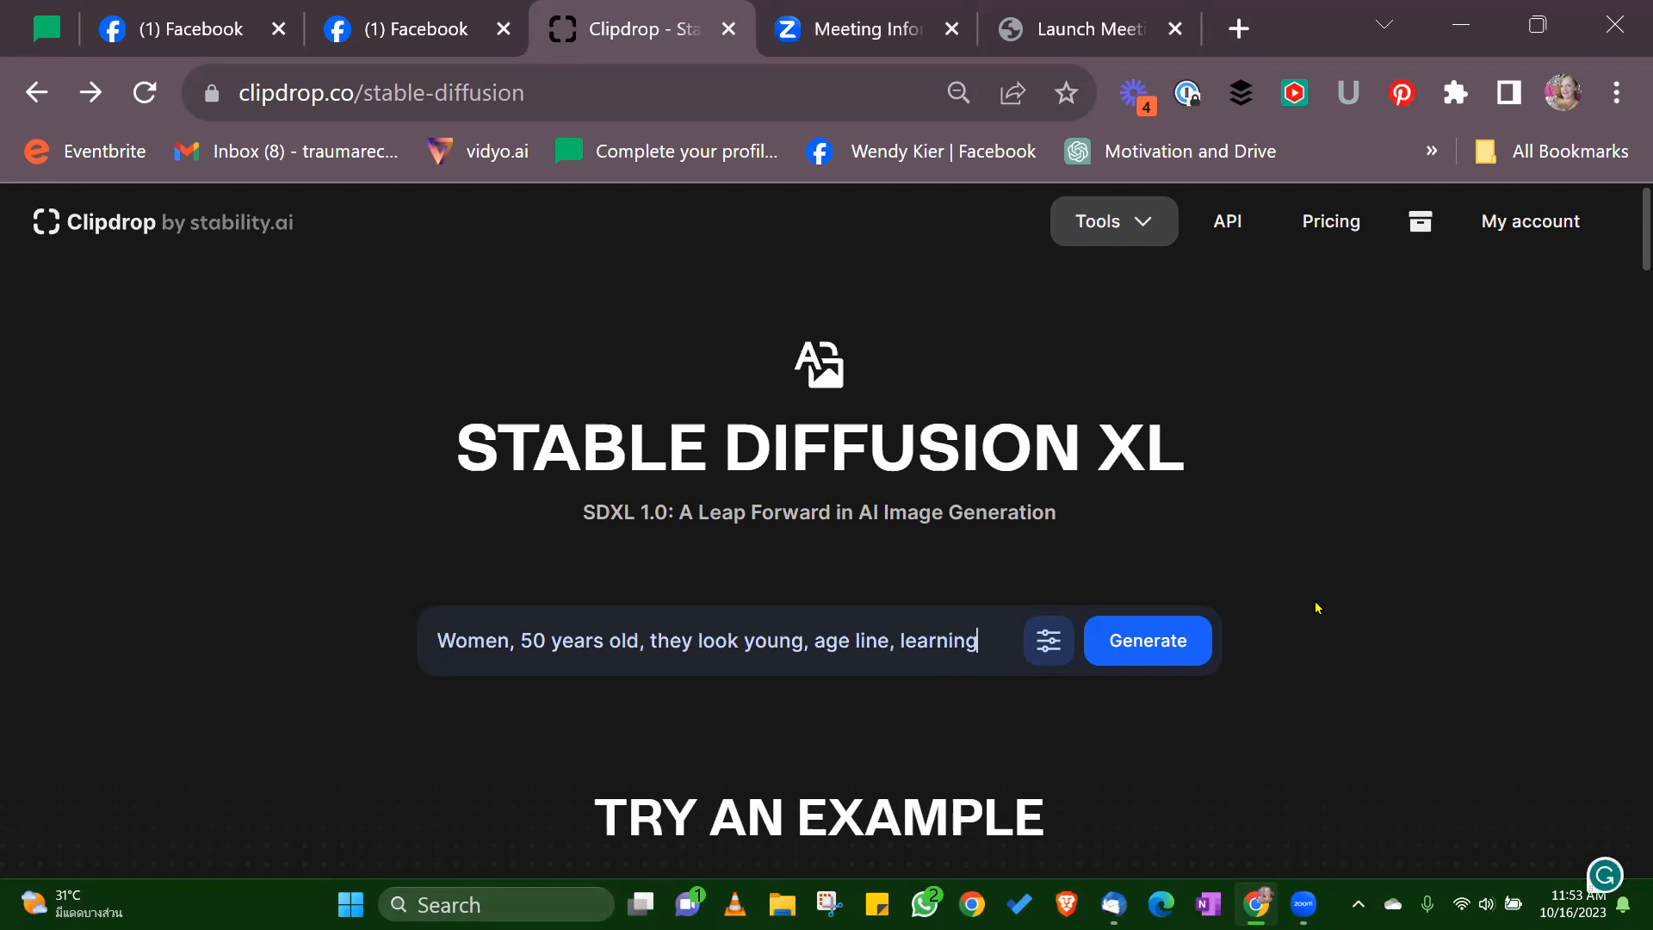
{"action": "type", "text": ", conn"}
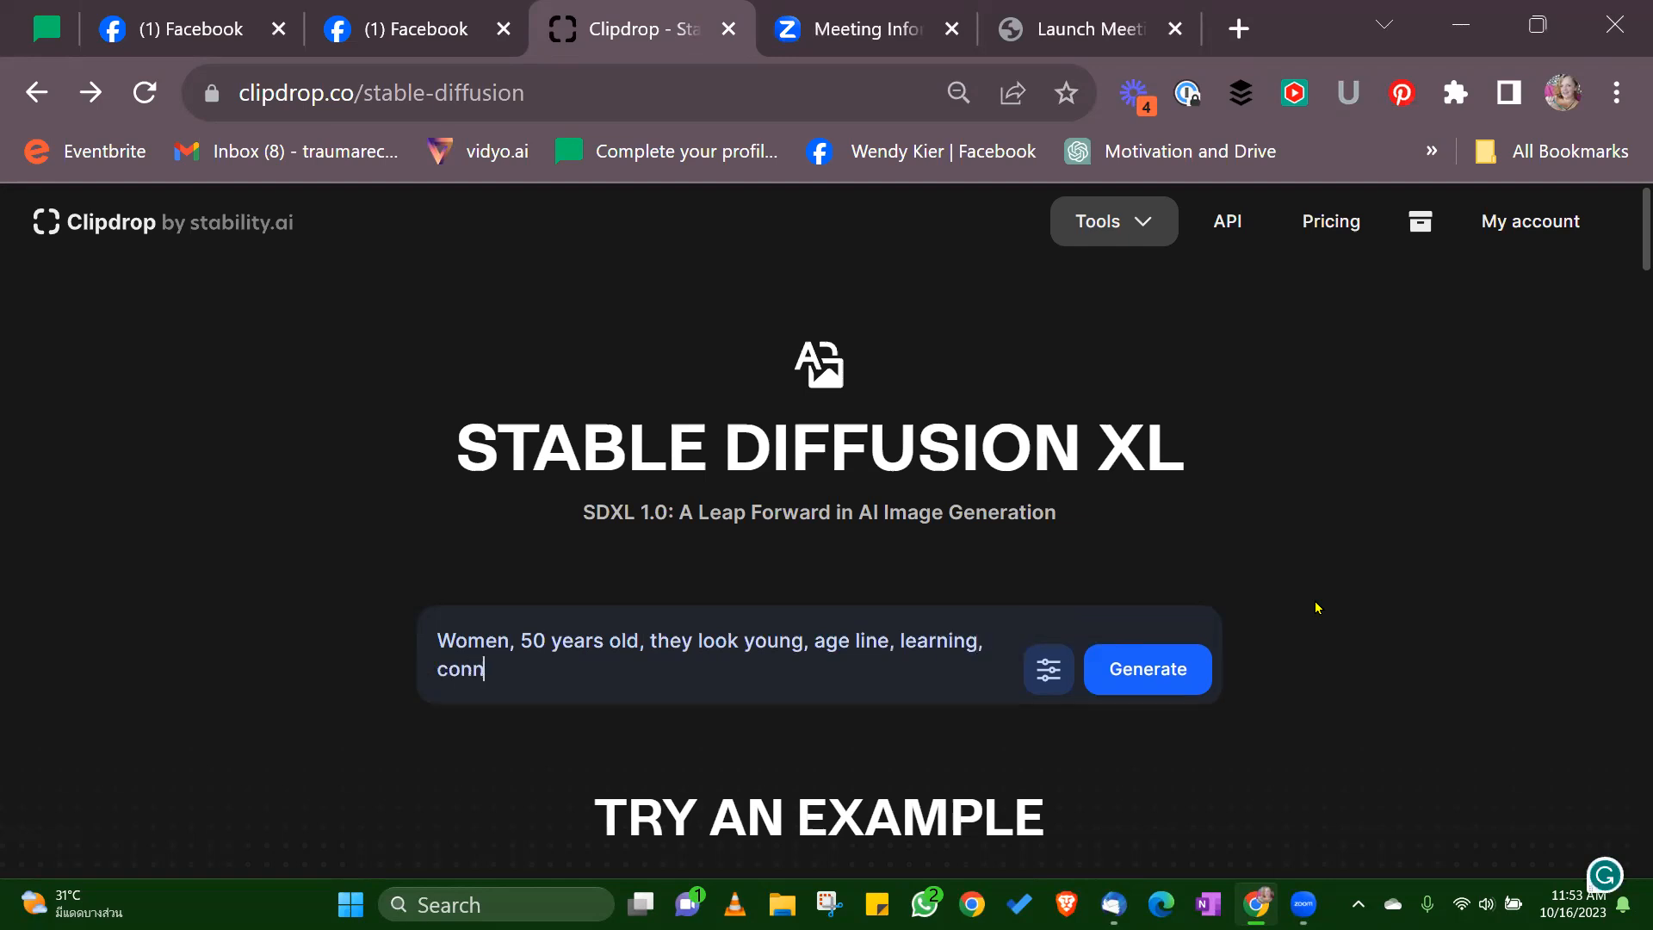
{"action": "type", "text": "ecting, training"}
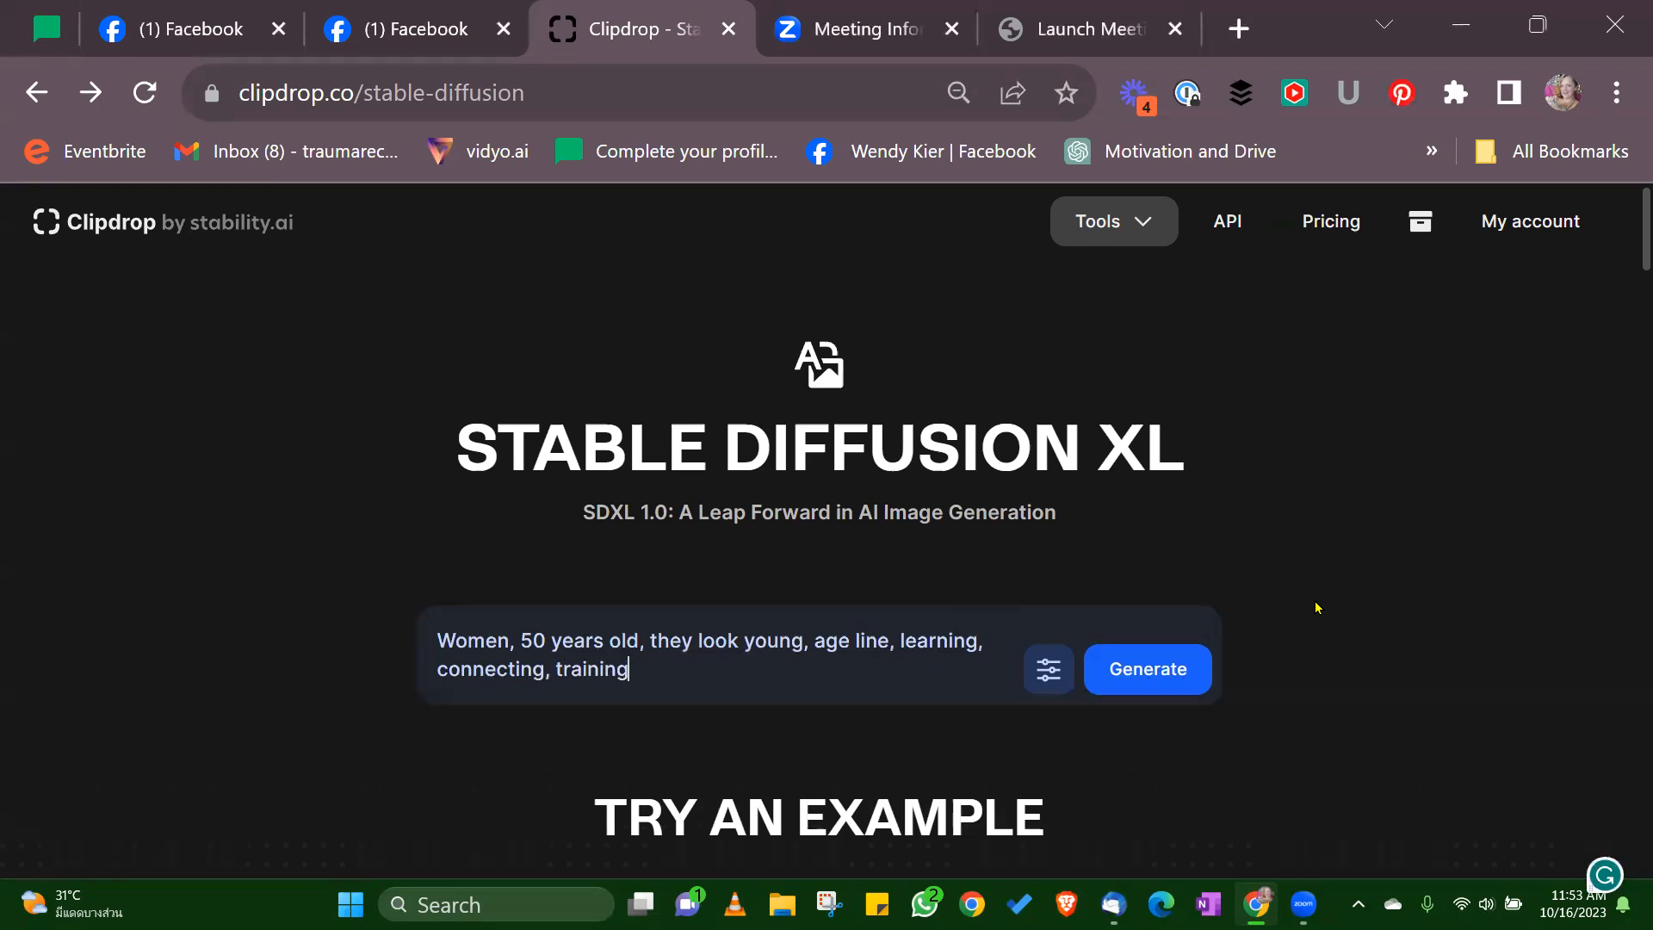
{"action": "key", "text": "Return"}
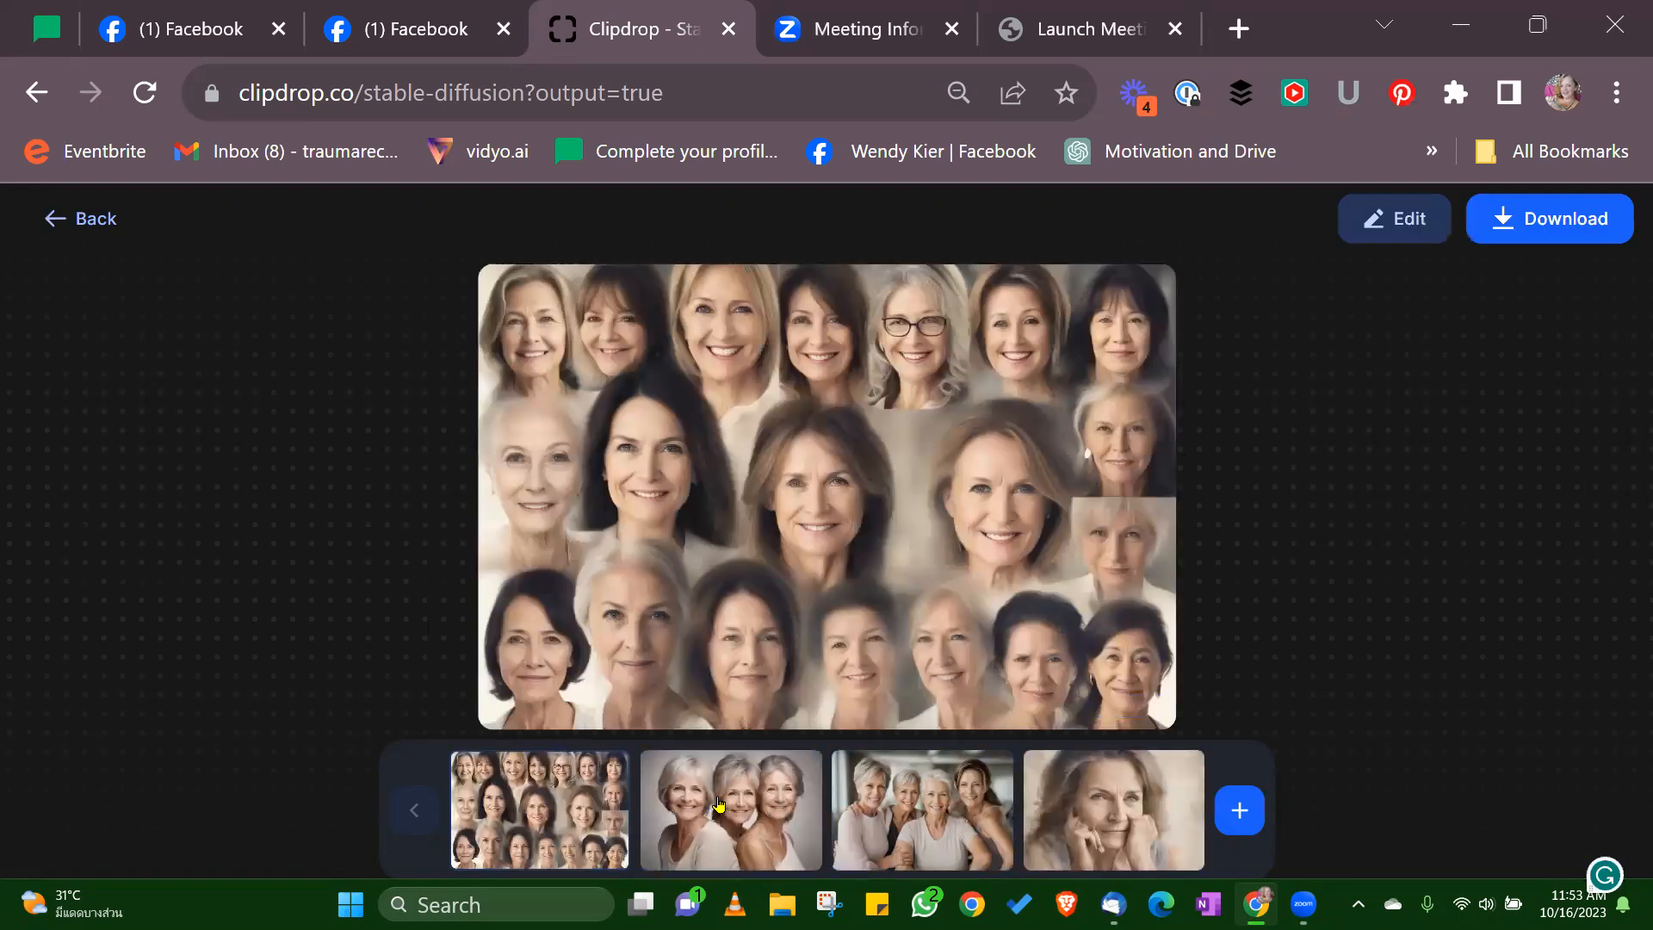
Step: View each of the generated portraits of women at full size and return to the prompt
{"action": "left_click", "coordinate": [745, 771]}
{"action": "left_click", "coordinate": [916, 824]}
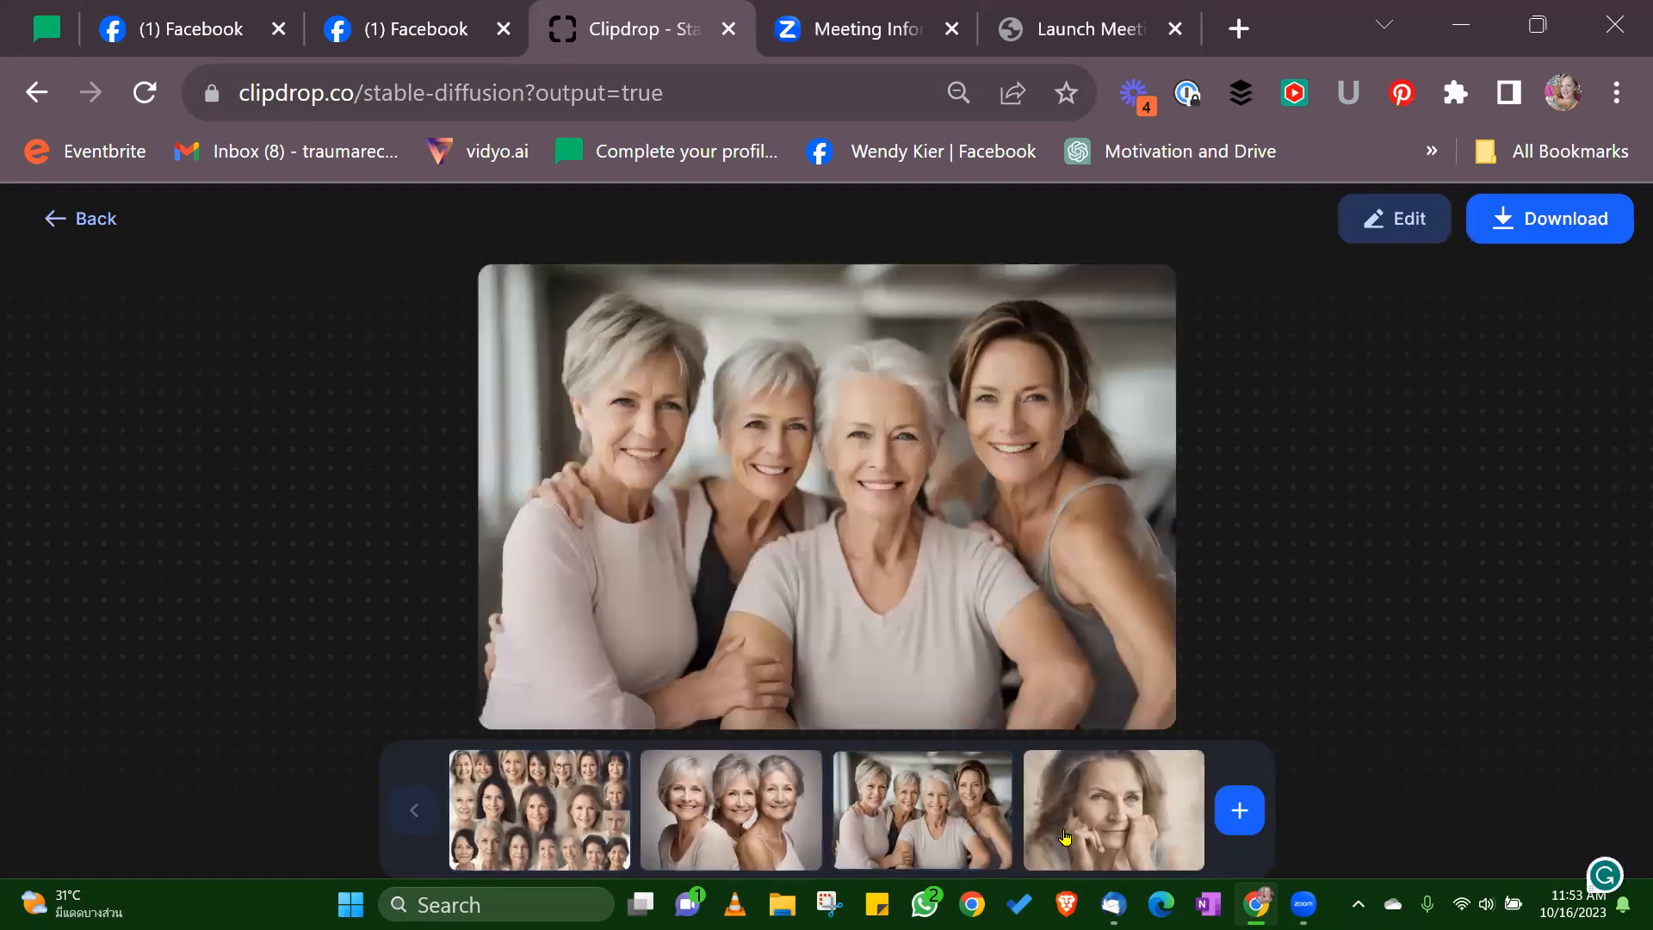
{"action": "left_click", "coordinate": [1066, 837]}
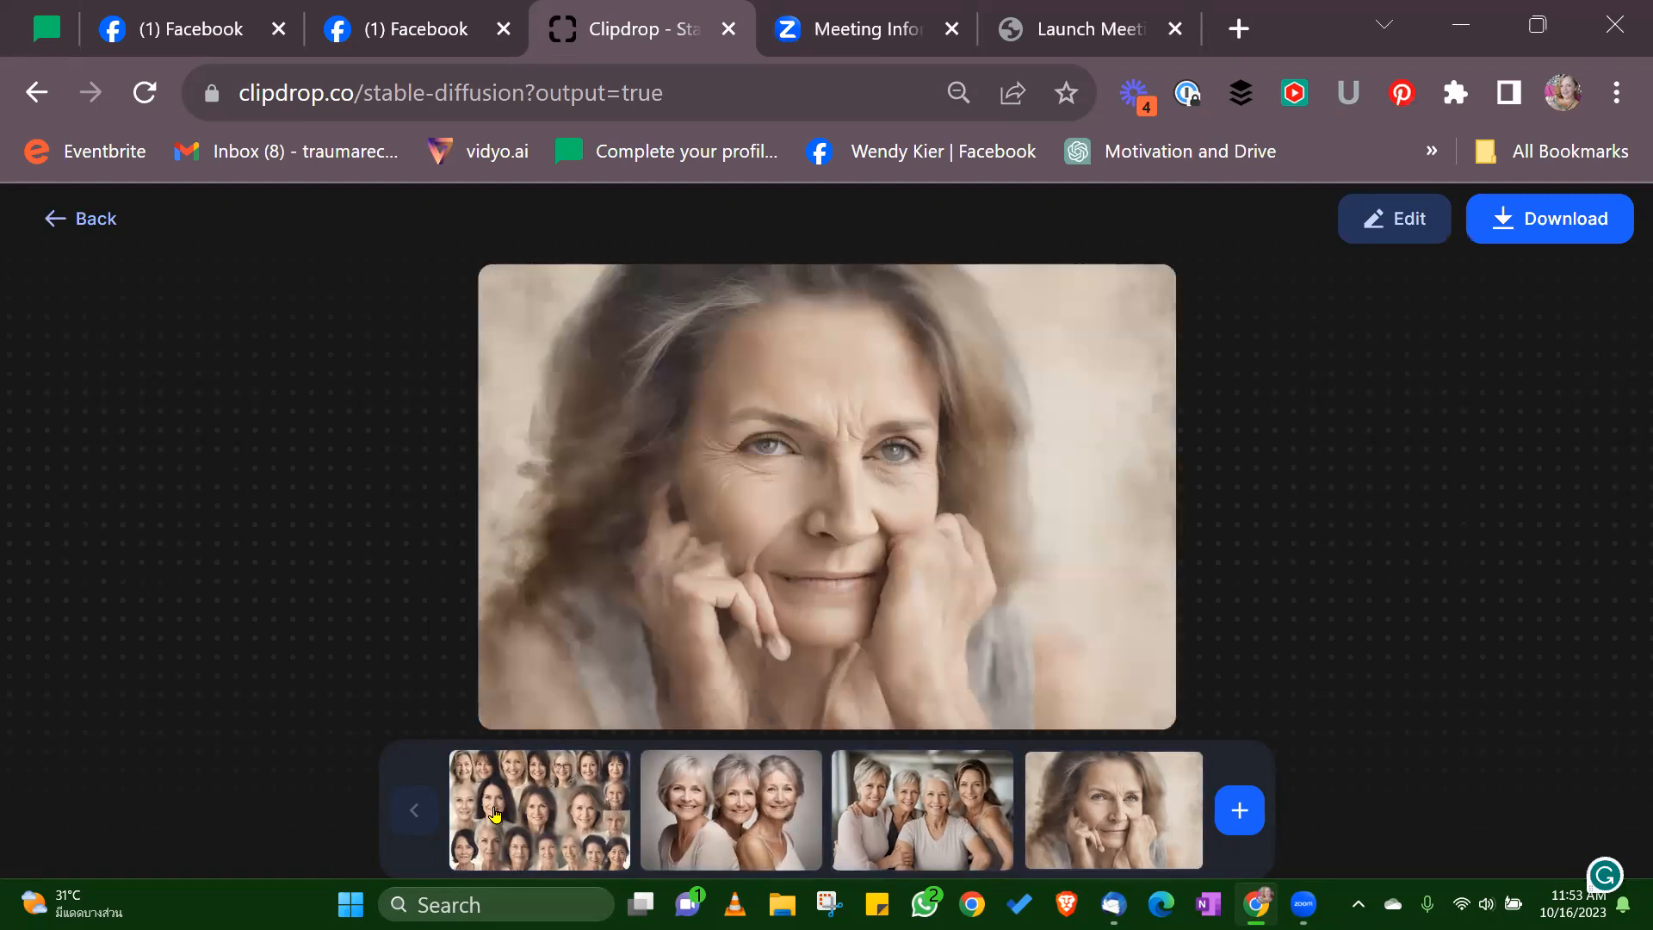
{"action": "left_click", "coordinate": [561, 815]}
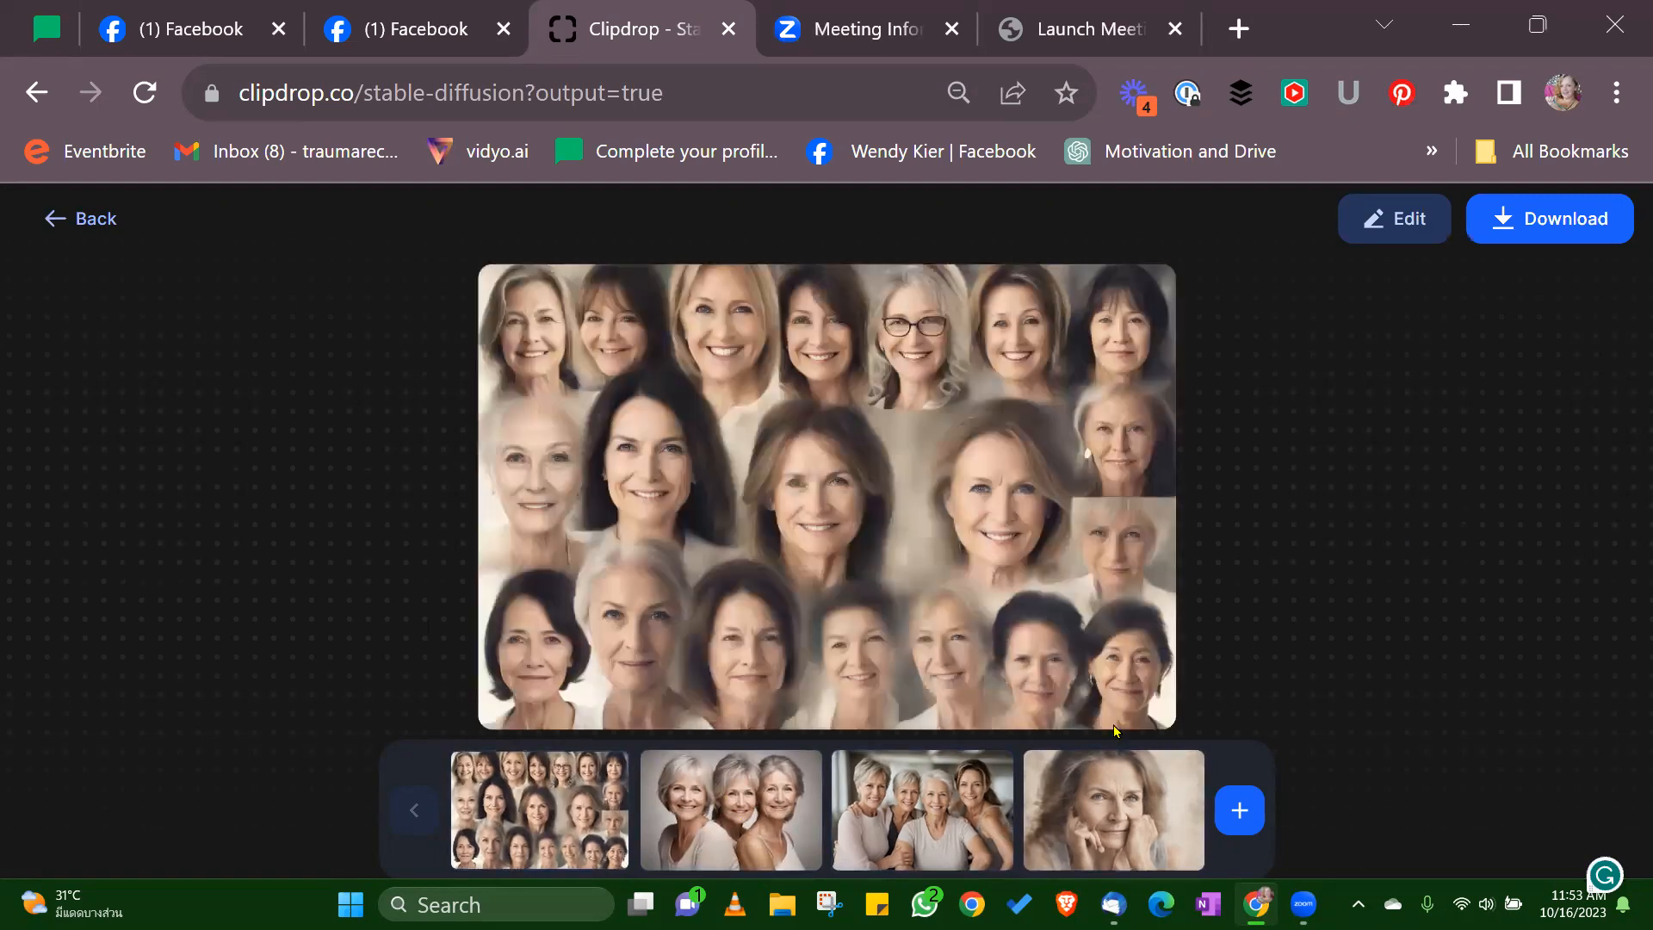
{"action": "left_click", "coordinate": [77, 216]}
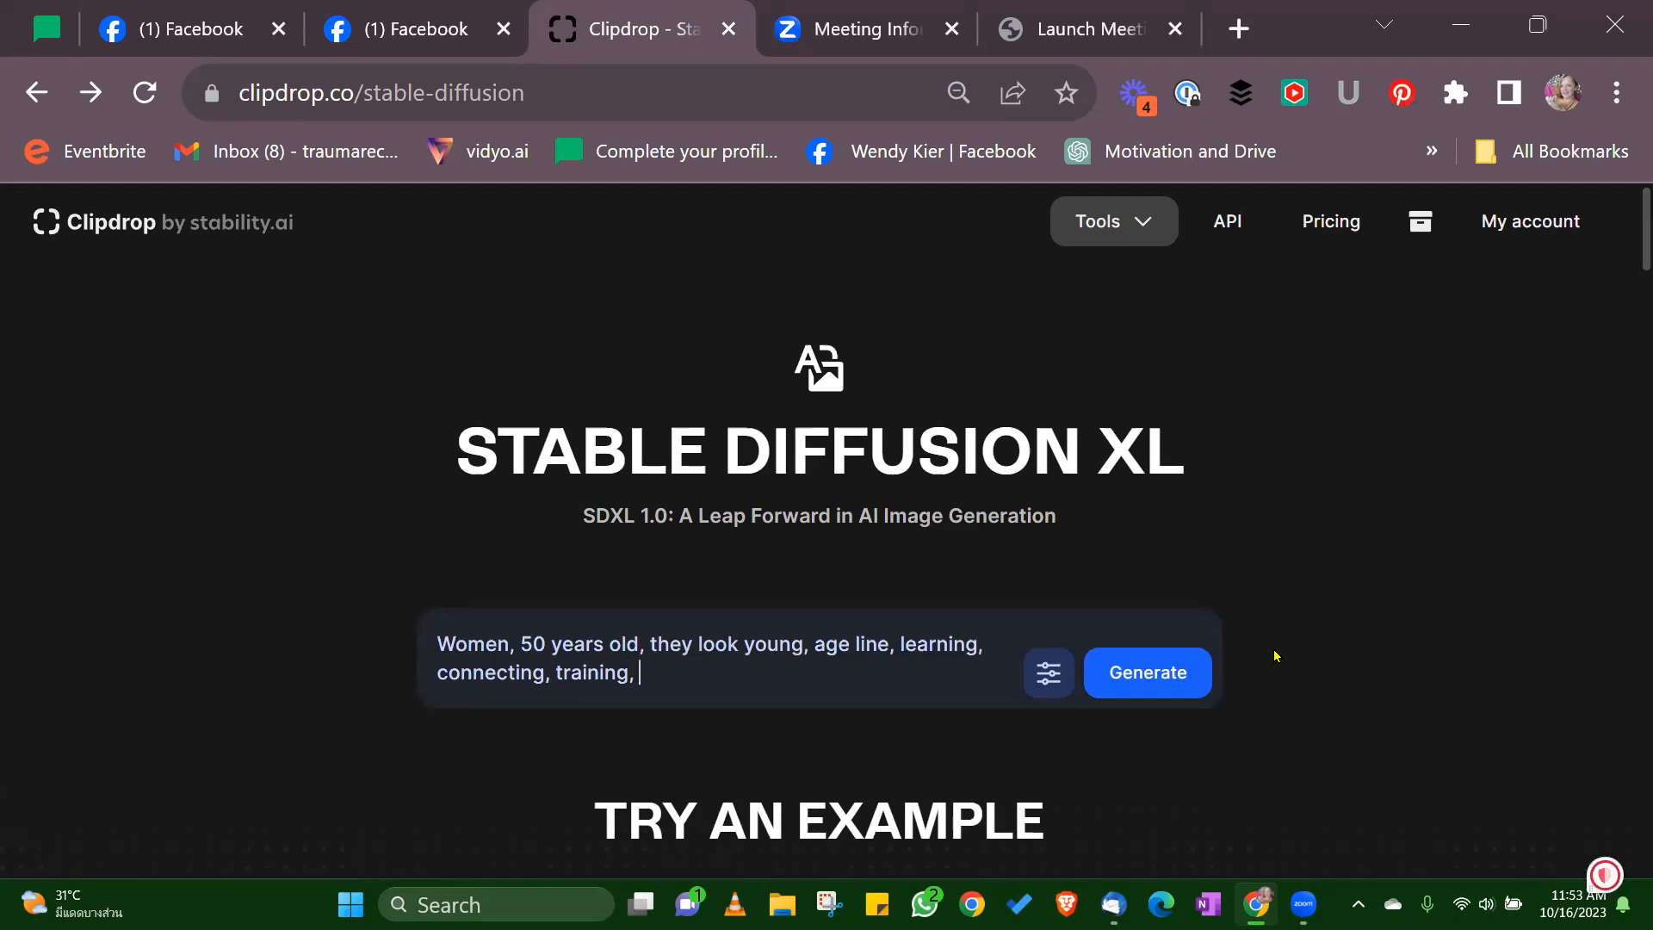
Step: Add "whiteboard" to the end of the prompt, accepting the suggested spelling correction
{"action": "type", "text": "whwitebourd"}
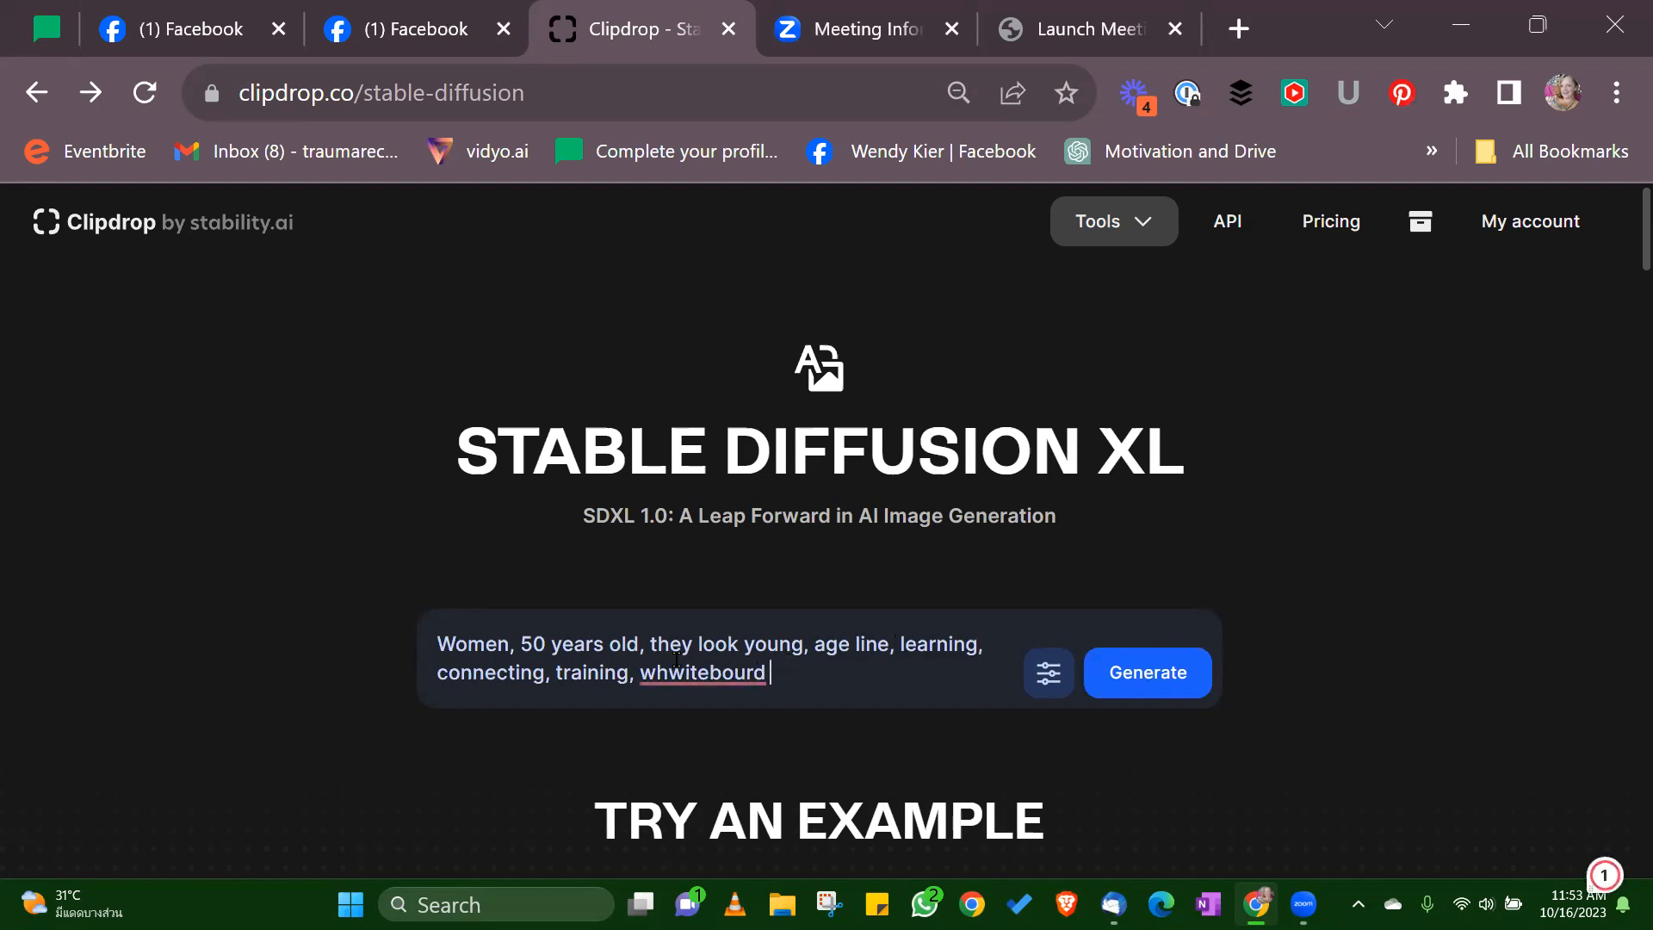
{"action": "mouse_move", "coordinate": [702, 672]}
{"action": "left_click", "coordinate": [681, 731]}
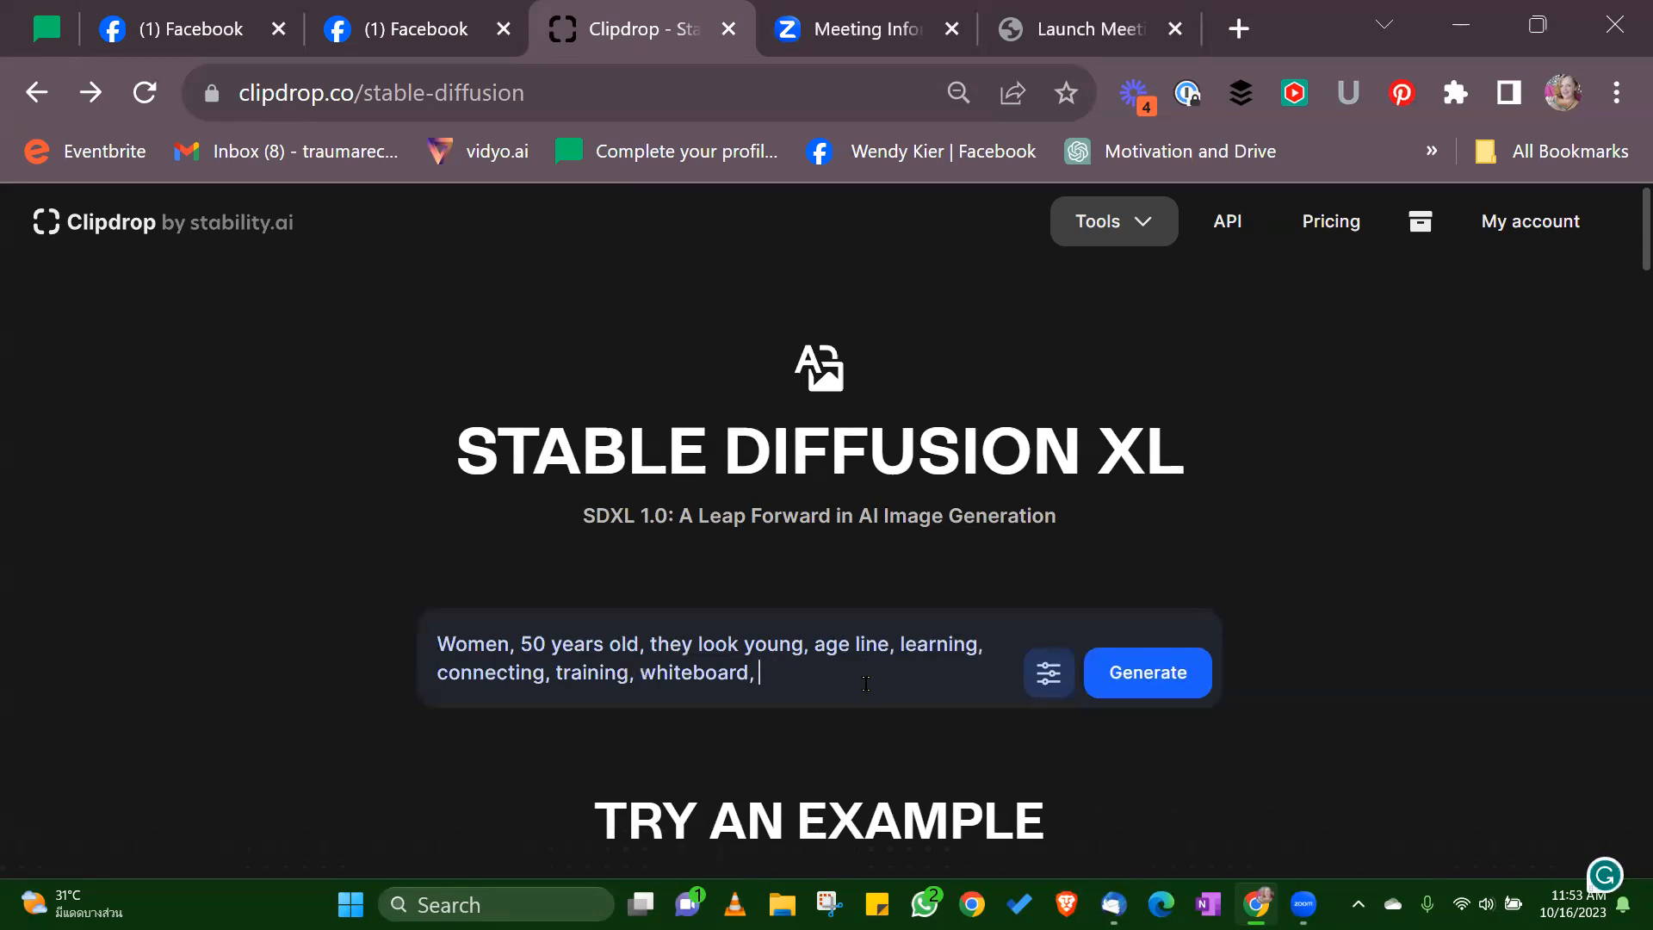
Step: Extend the prompt with the setting "in a front room, tropical" after the whiteboard term
{"action": "type", "text": "in an off"}
{"action": "key", "text": "BackSpace"}
{"action": "key", "text": "BackSpace"}
{"action": "key", "text": "BackSpace"}
{"action": "key", "text": "BackSpace"}
{"action": "key", "text": "BackSpace"}
{"action": "key", "text": "BackSpace"}
{"action": "type", "text": "a f"}
{"action": "type", "text": "ri"}
{"action": "type", "text": "oun"}
{"action": "type", "text": "t roo"}
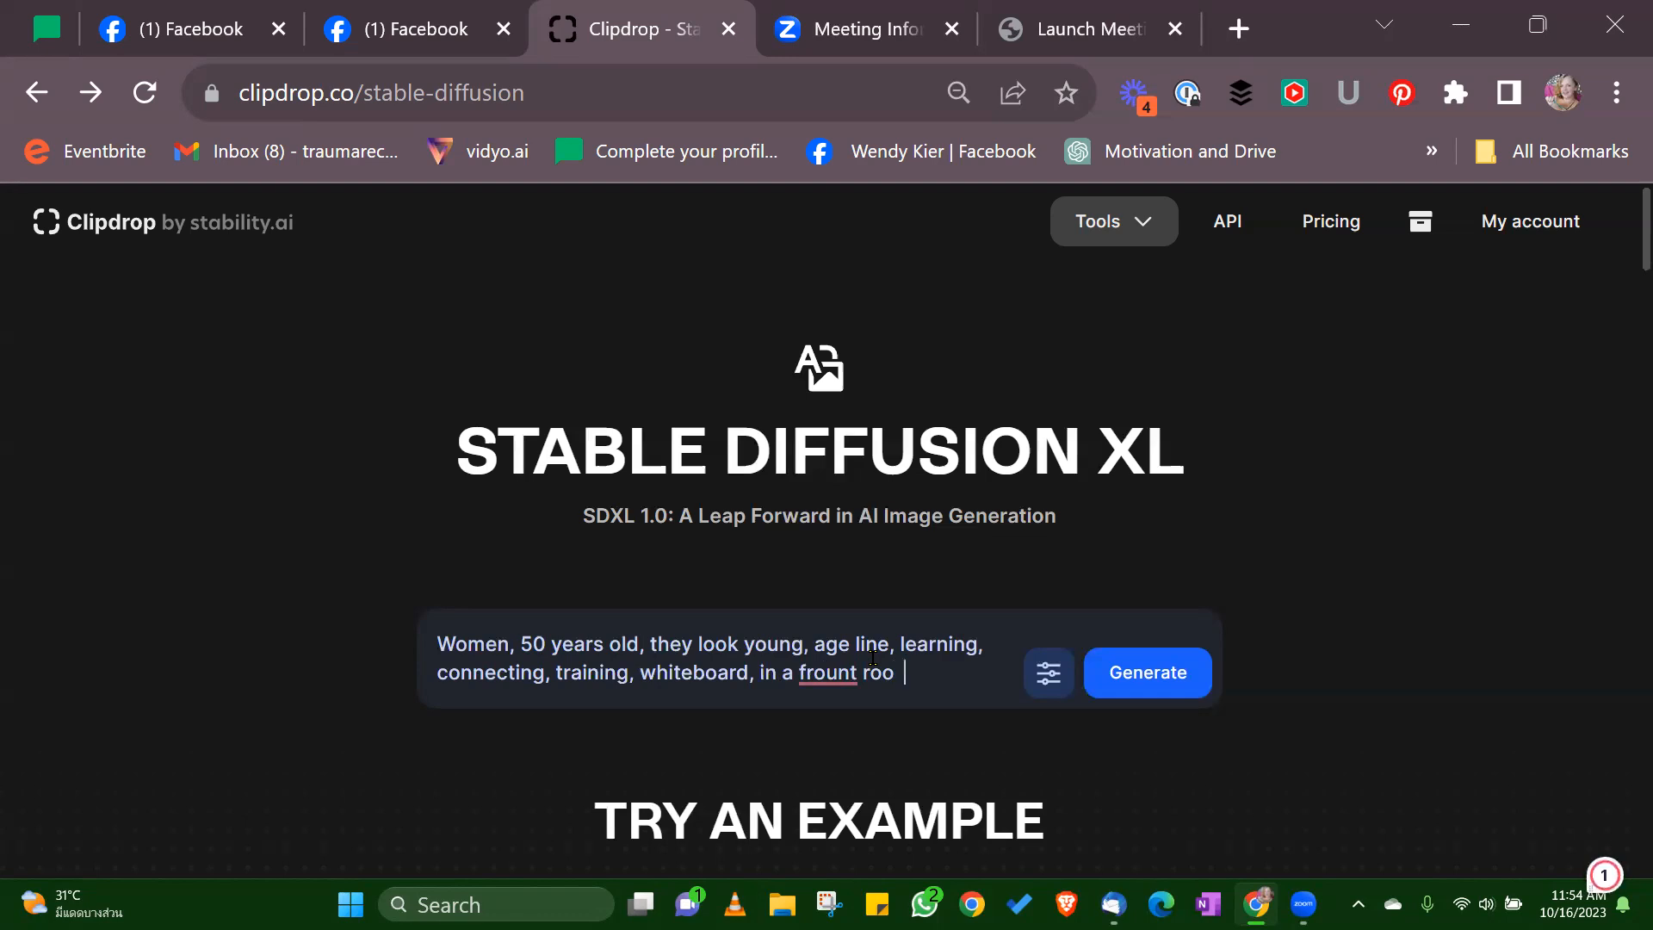
{"action": "type", "text": " m, tropica"}
Step: Correct "frount" to "front", close the gap in "room", and generate images from the extended prompt
{"action": "mouse_move", "coordinate": [828, 674]}
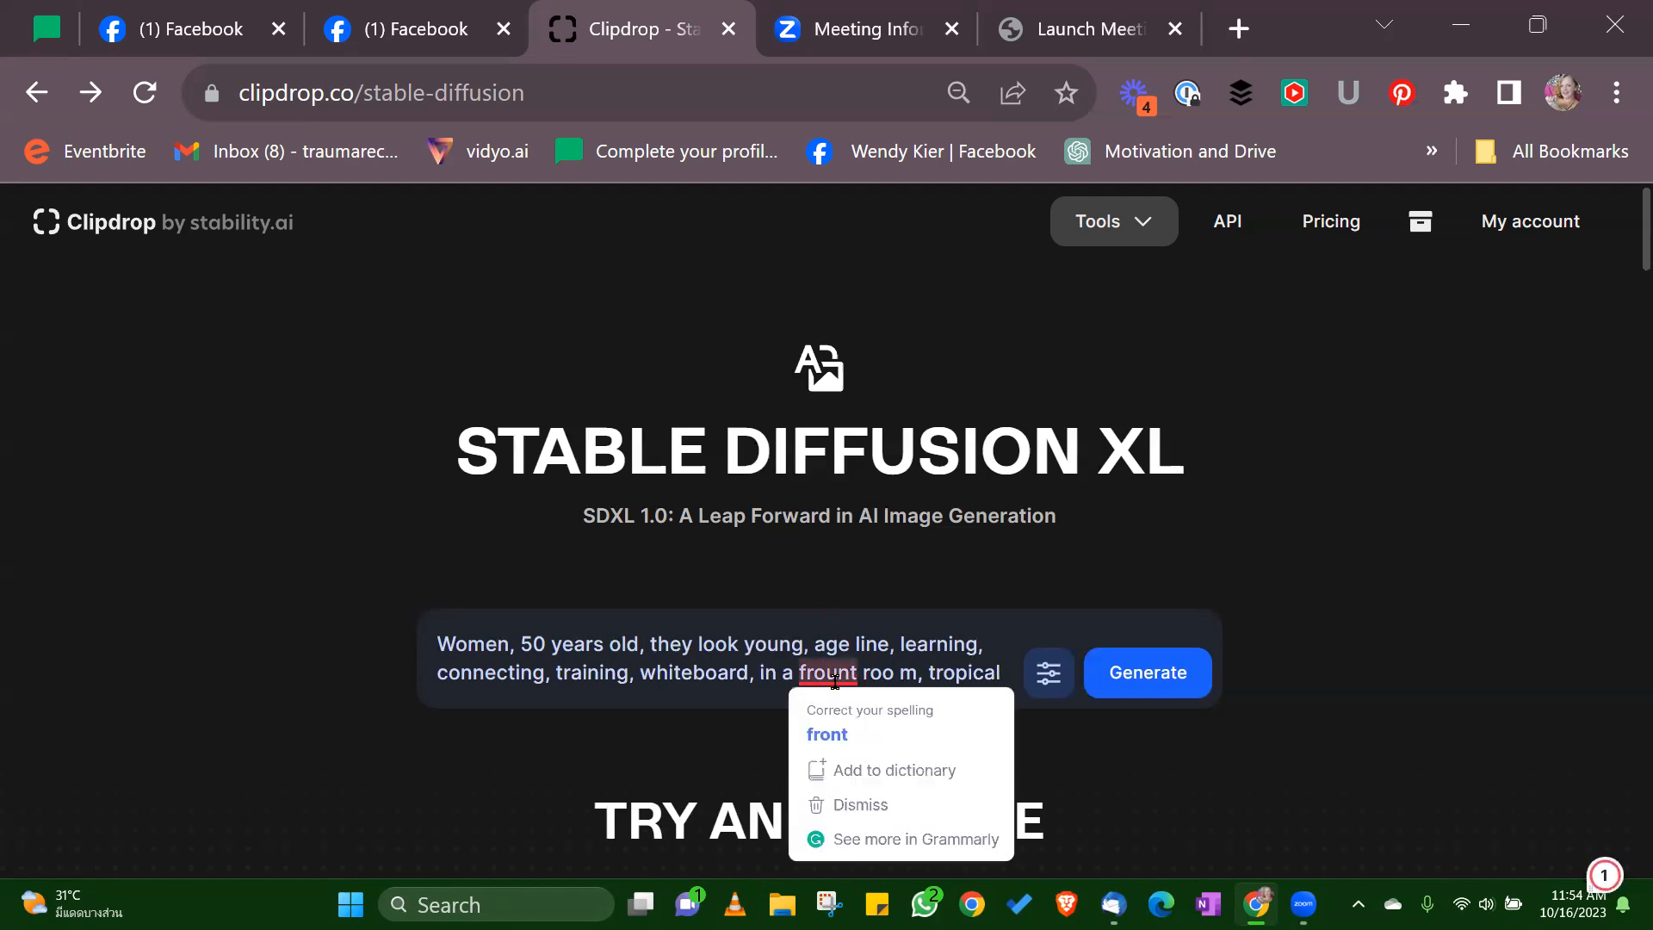
{"action": "left_click", "coordinate": [825, 732]}
{"action": "left_click", "coordinate": [880, 676]}
{"action": "key", "text": "BackSpace"}
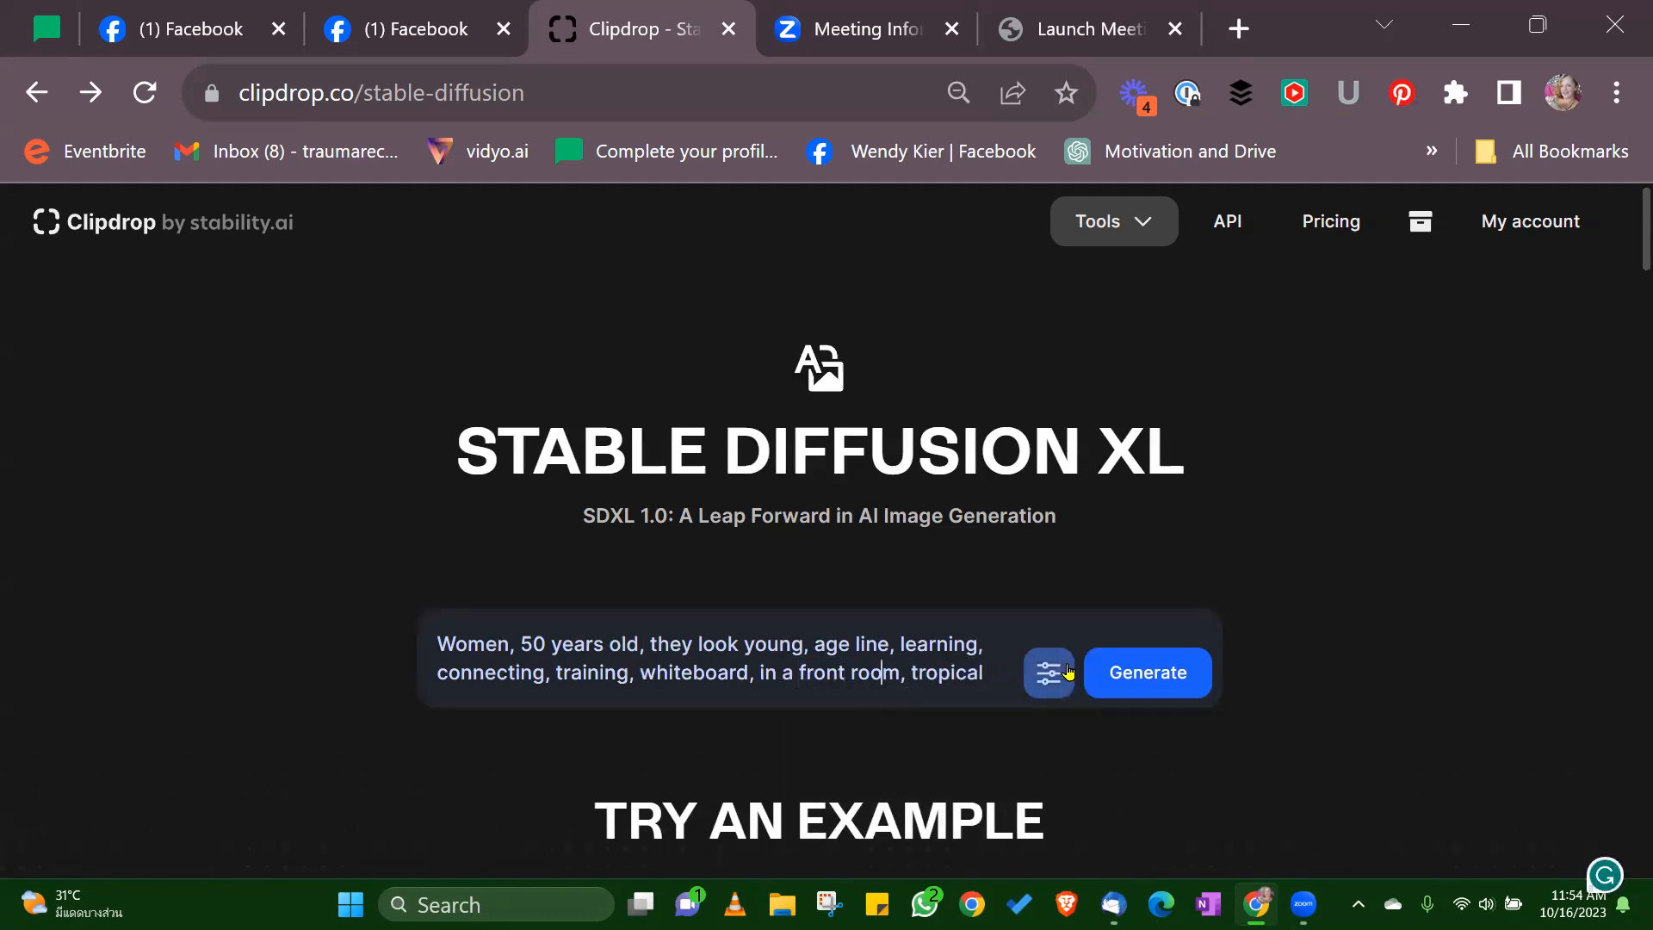
{"action": "left_click", "coordinate": [1100, 674]}
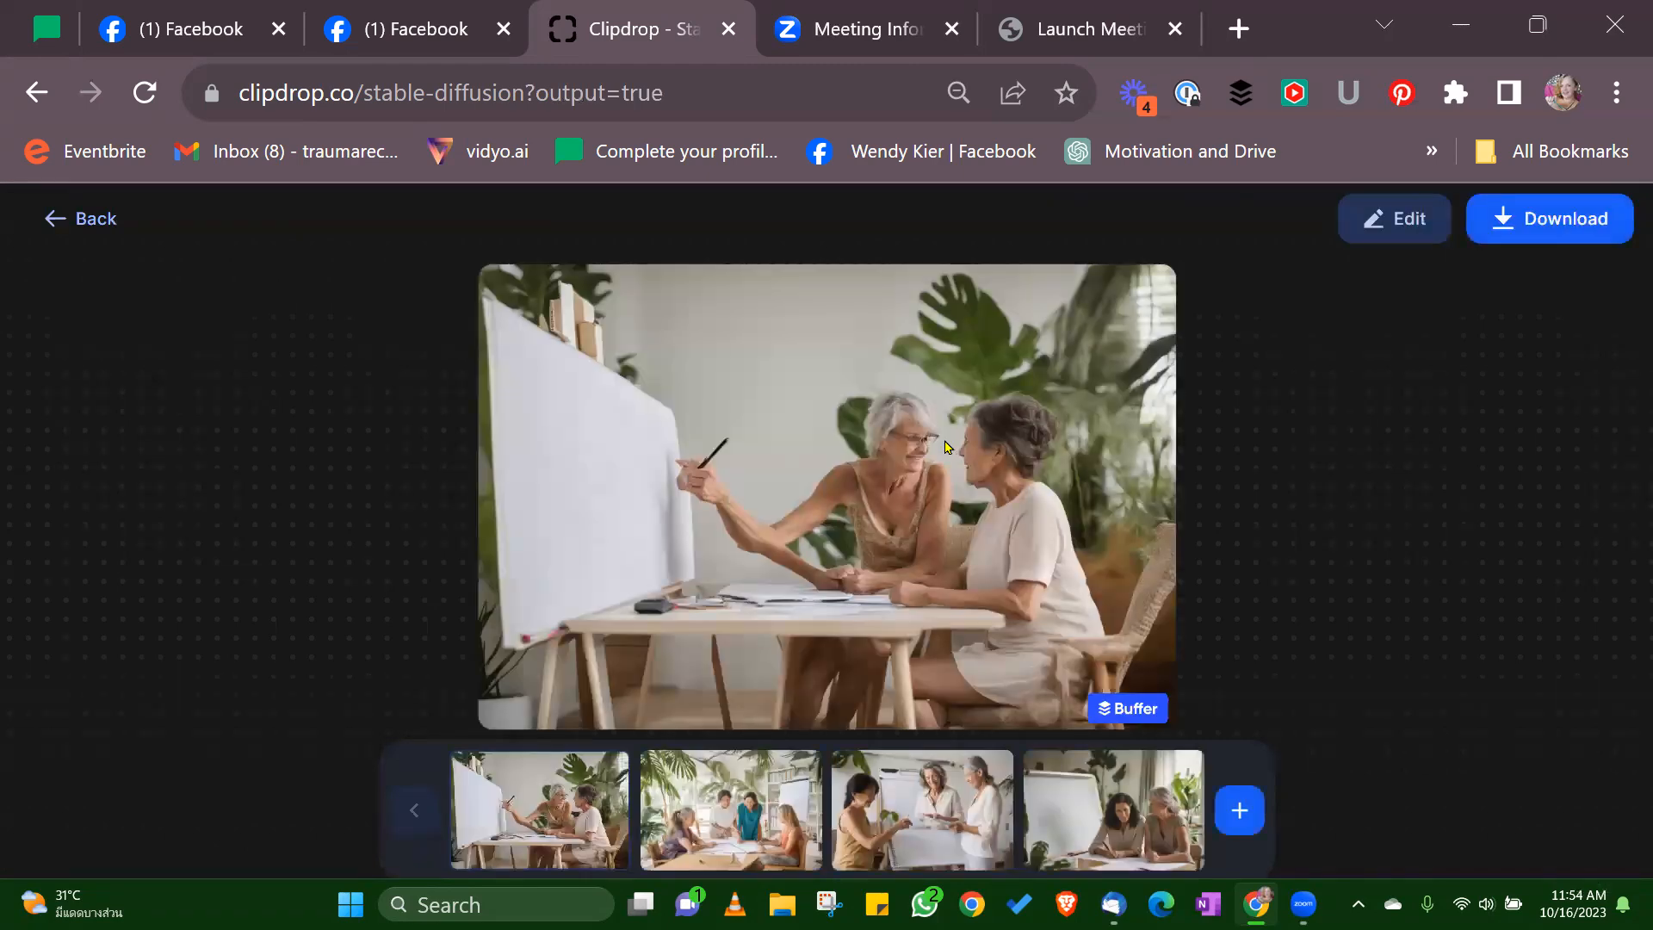
Step: Compare the four generated whiteboard training images at full size and return to the prompt
{"action": "left_click", "coordinate": [708, 809]}
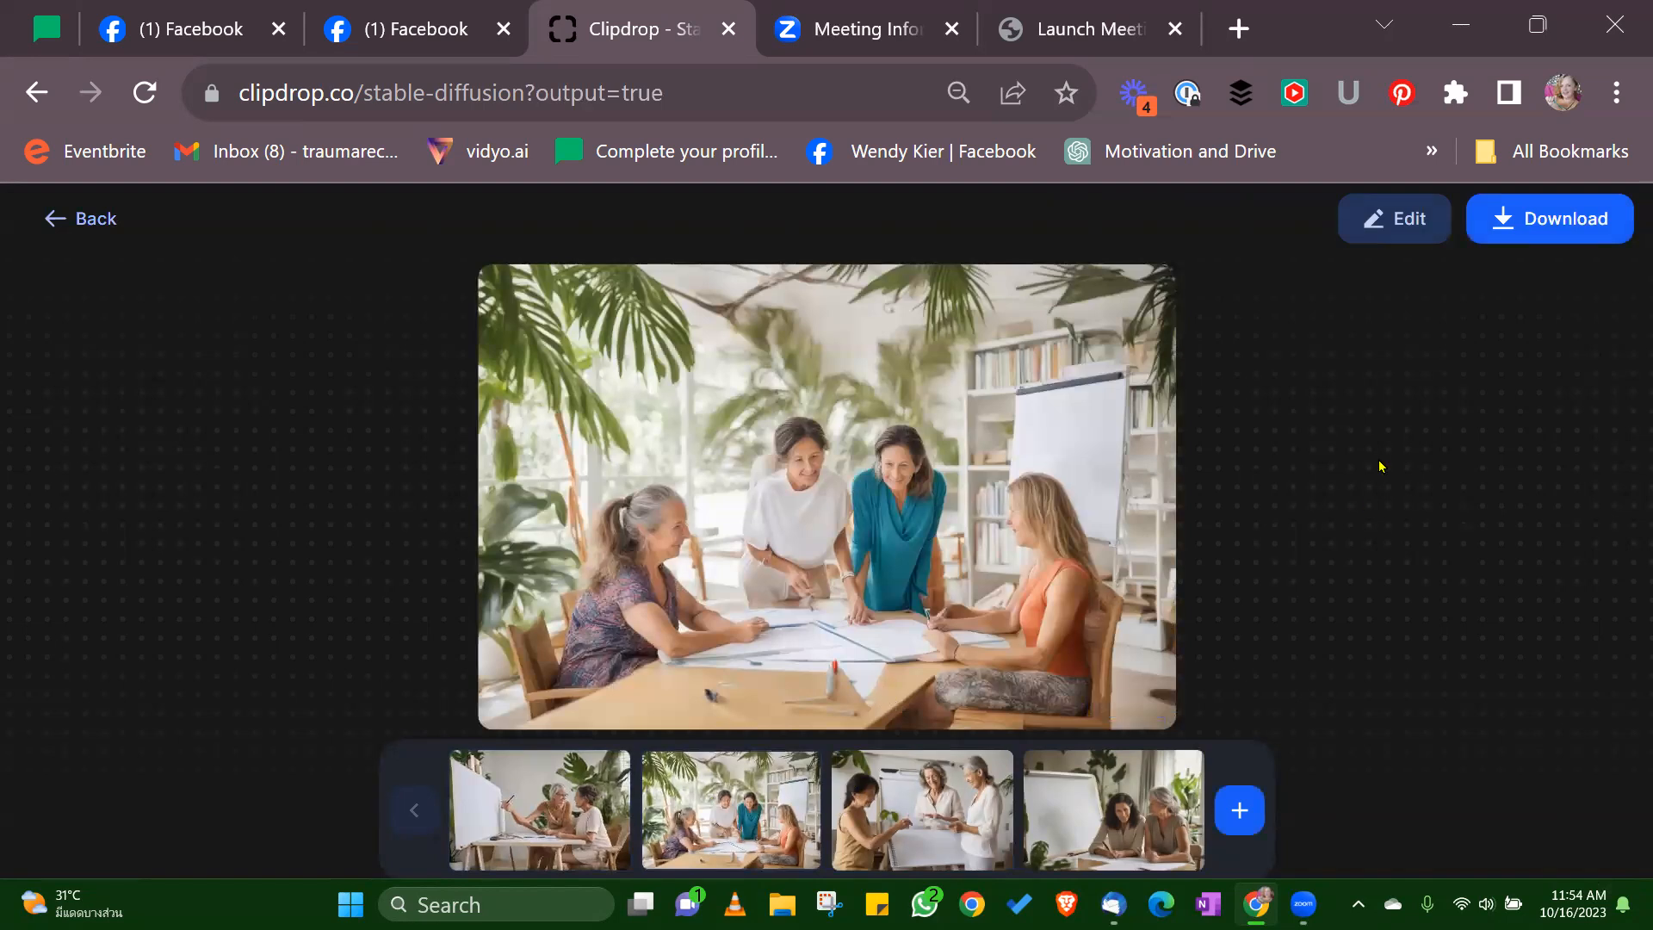
{"action": "left_click", "coordinate": [926, 815]}
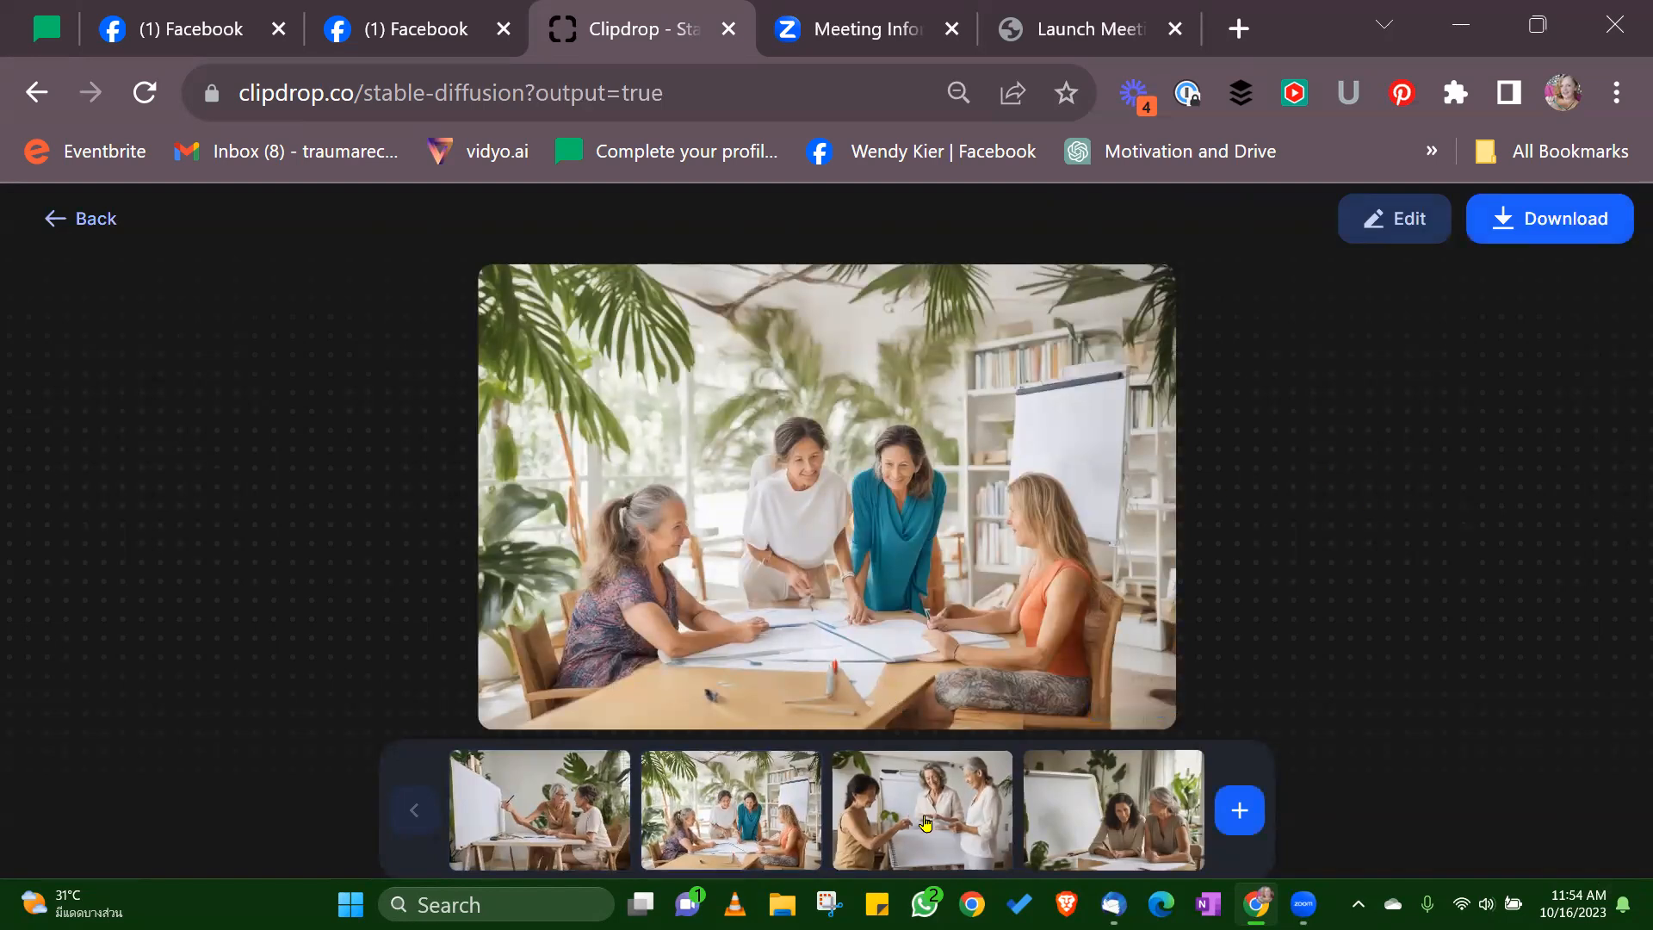
{"action": "left_click", "coordinate": [1080, 816]}
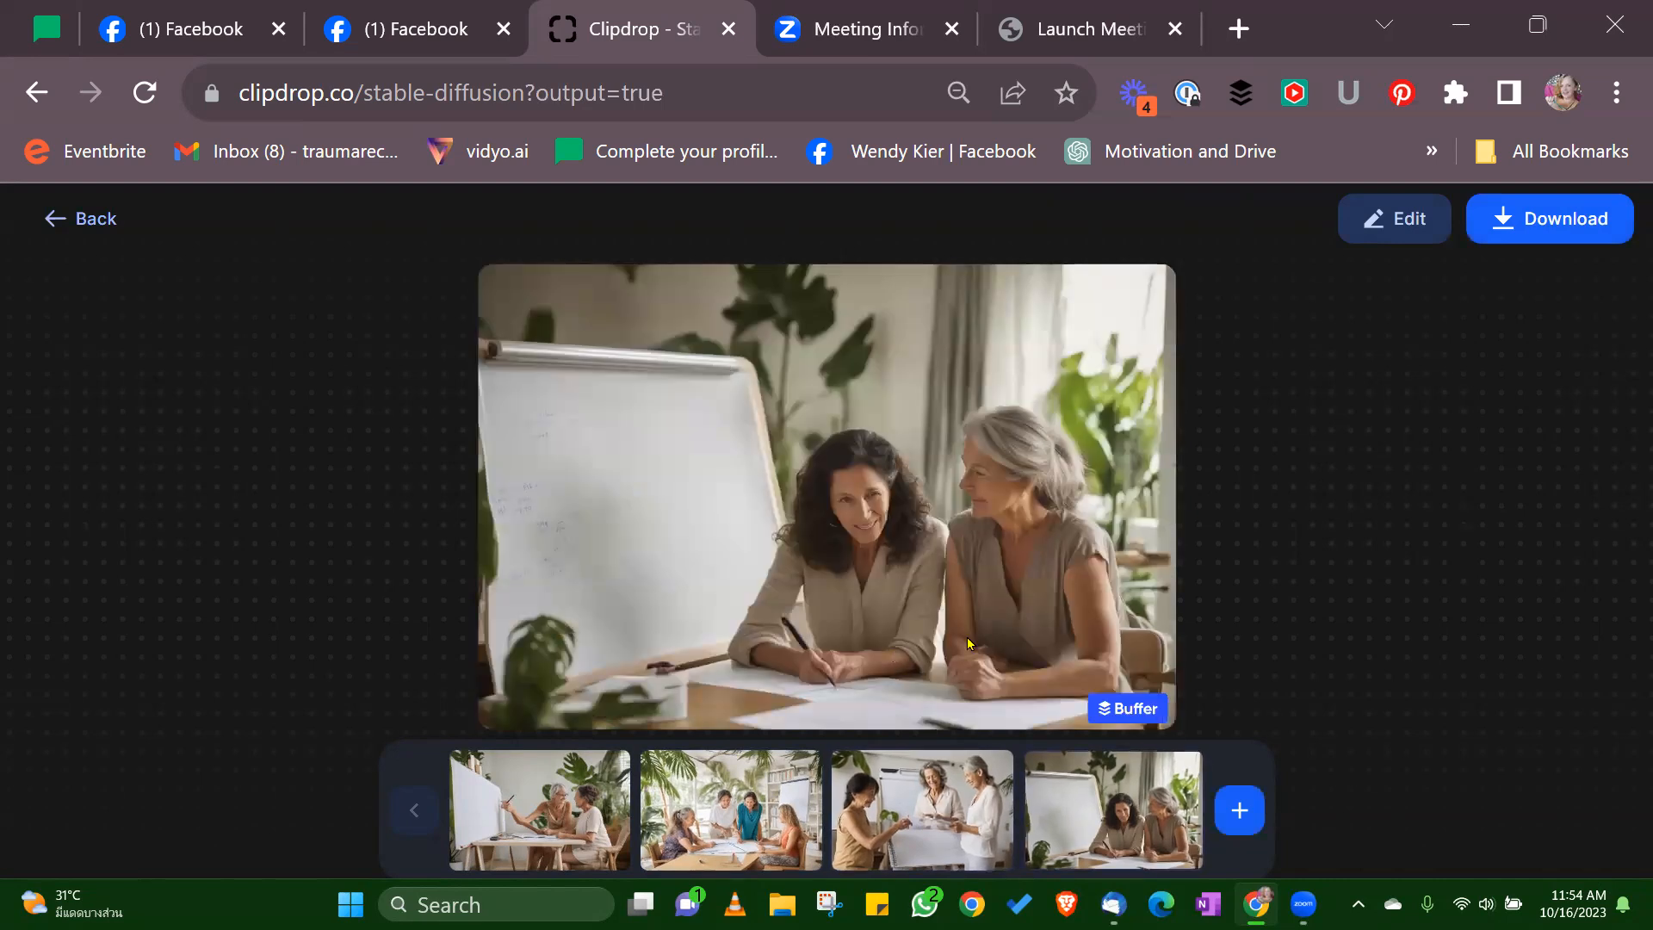
{"action": "left_click", "coordinate": [936, 803]}
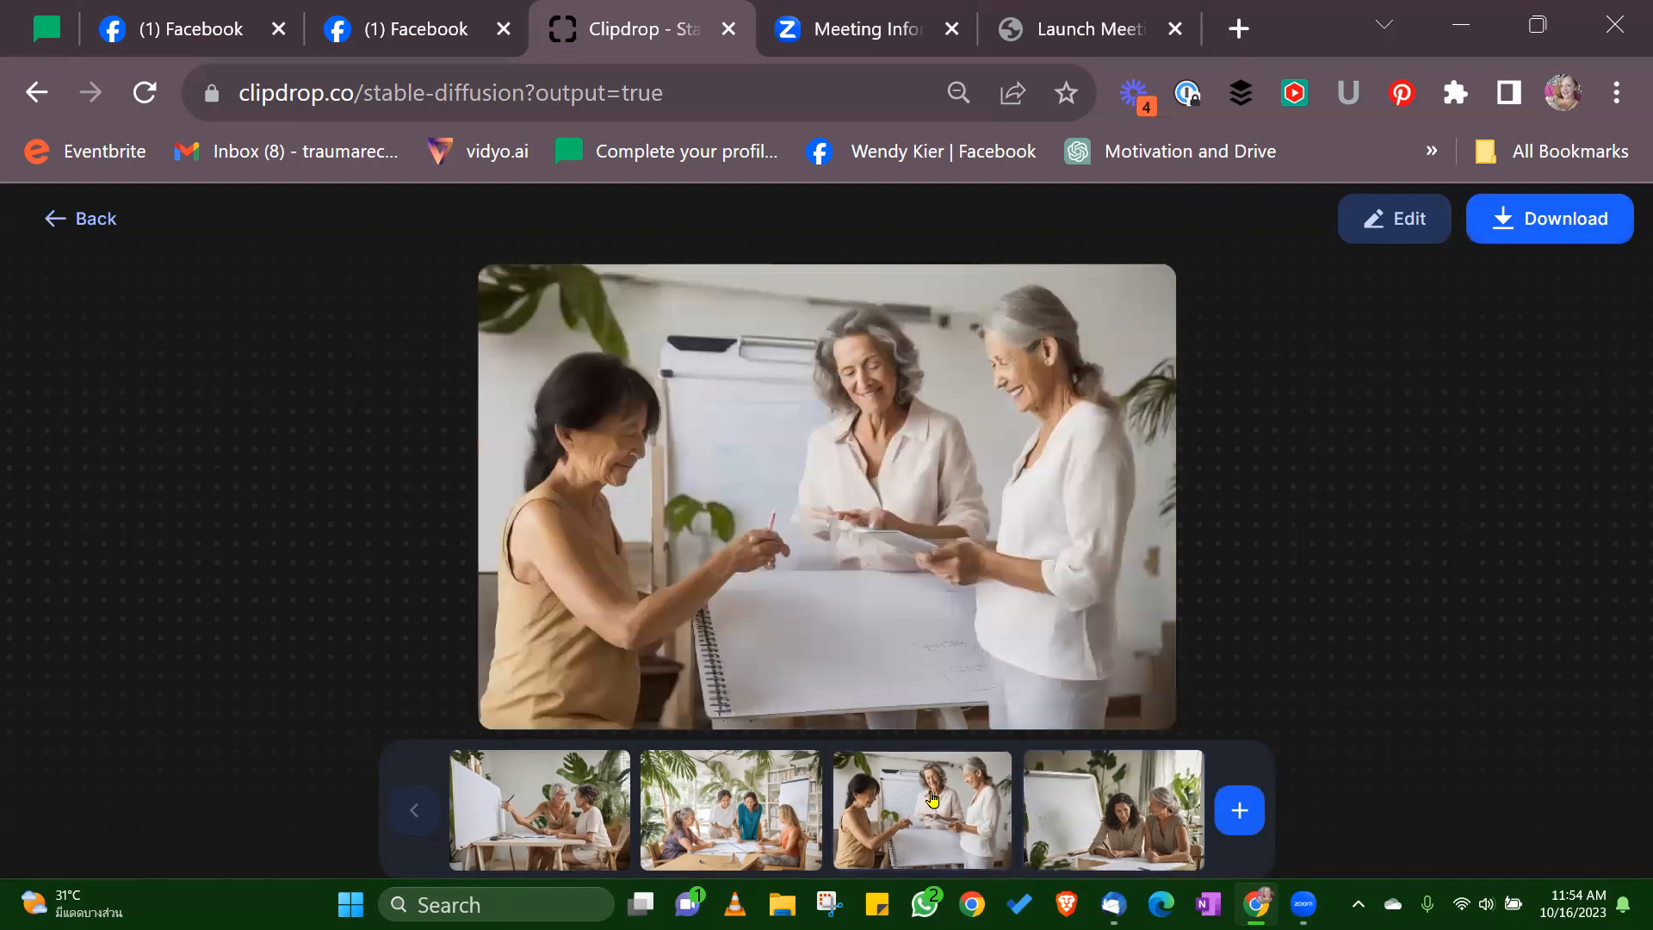
{"action": "left_click", "coordinate": [809, 810]}
{"action": "left_click", "coordinate": [627, 804]}
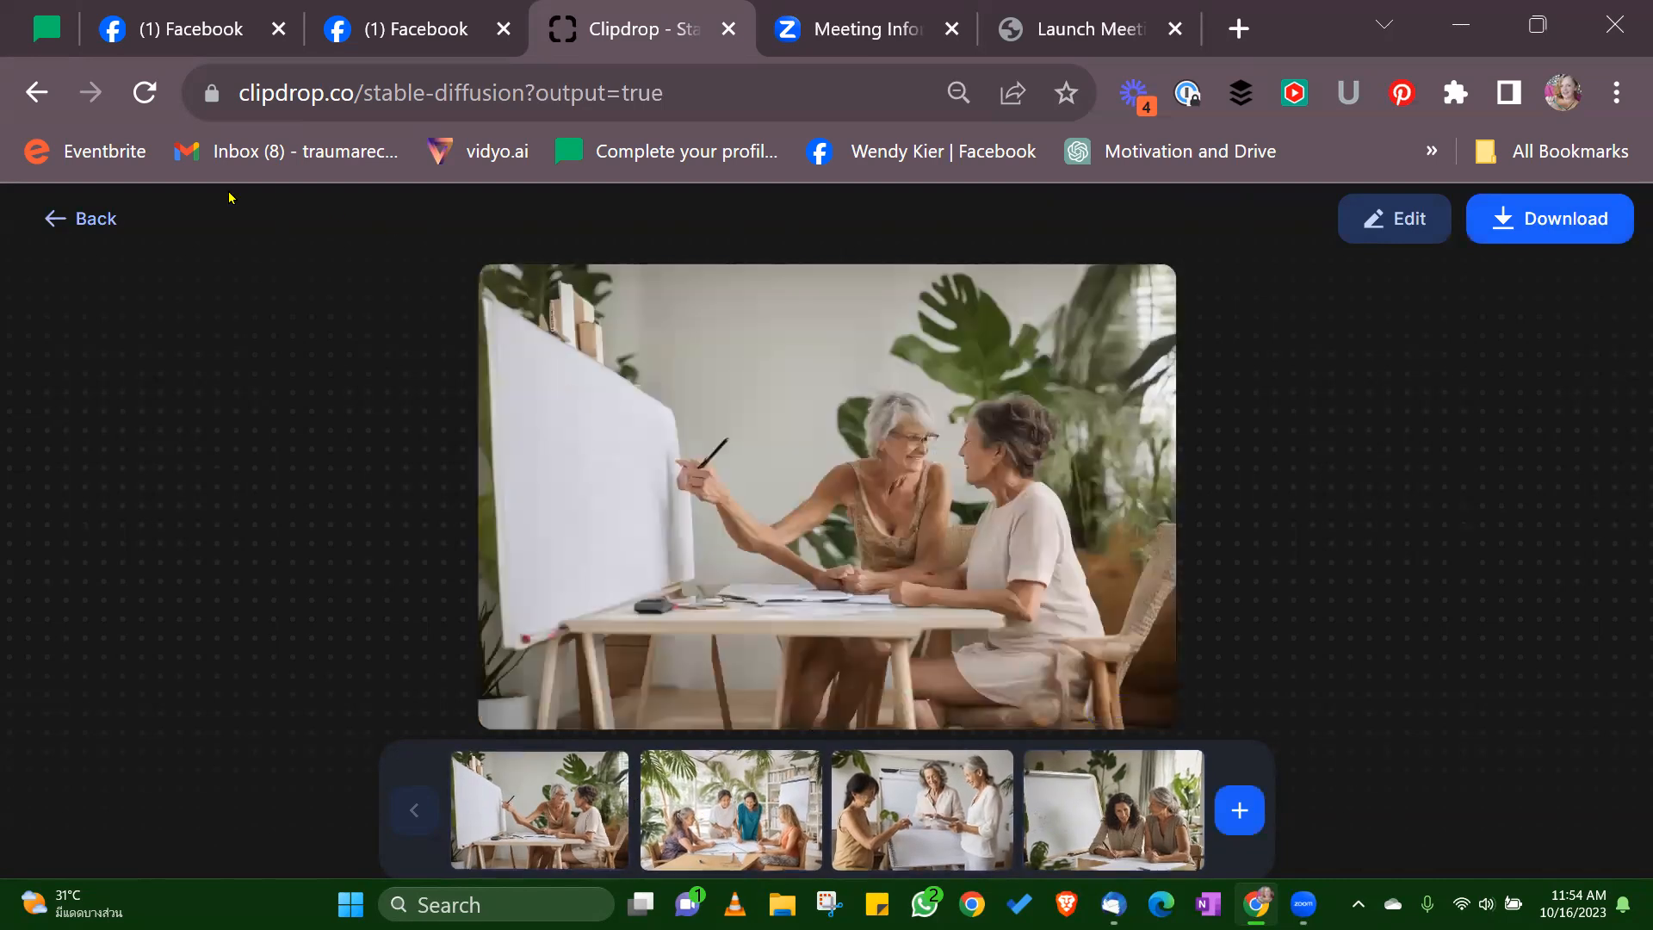
{"action": "left_click", "coordinate": [88, 222]}
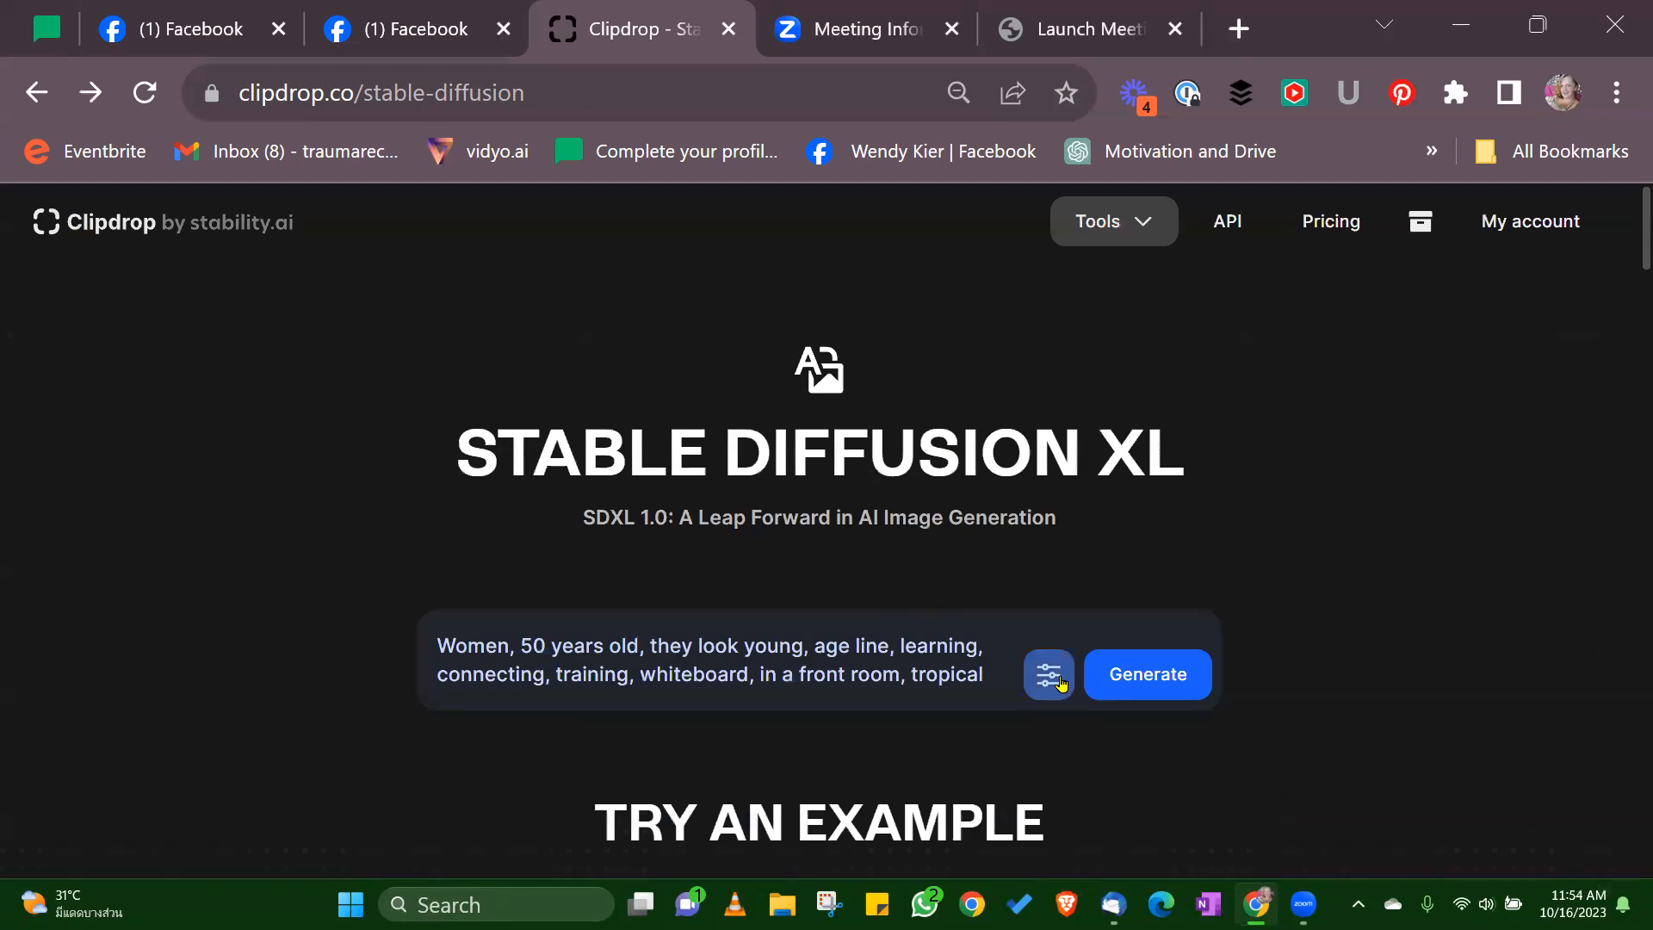
Step: Check the aspect ratio options, add "no sungalles" after "no hats" in the negative prompt, and generate new images
{"action": "scroll", "coordinate": [1007, 534], "scroll_direction": "down", "scroll_amount": 4}
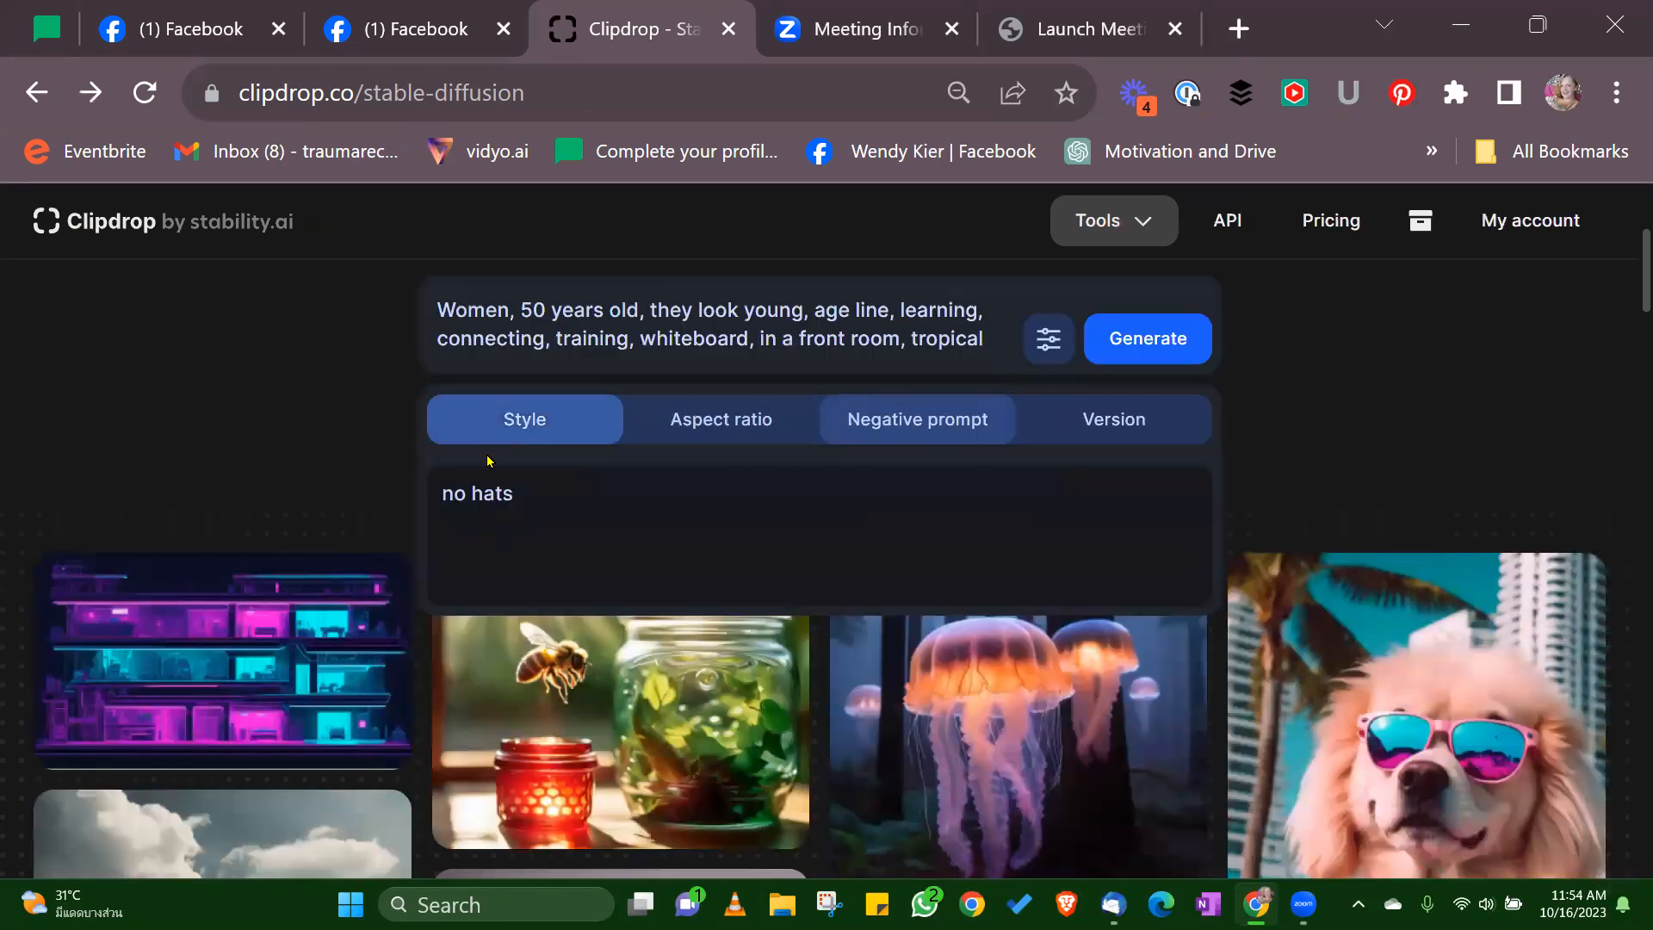
{"action": "left_click", "coordinate": [702, 426]}
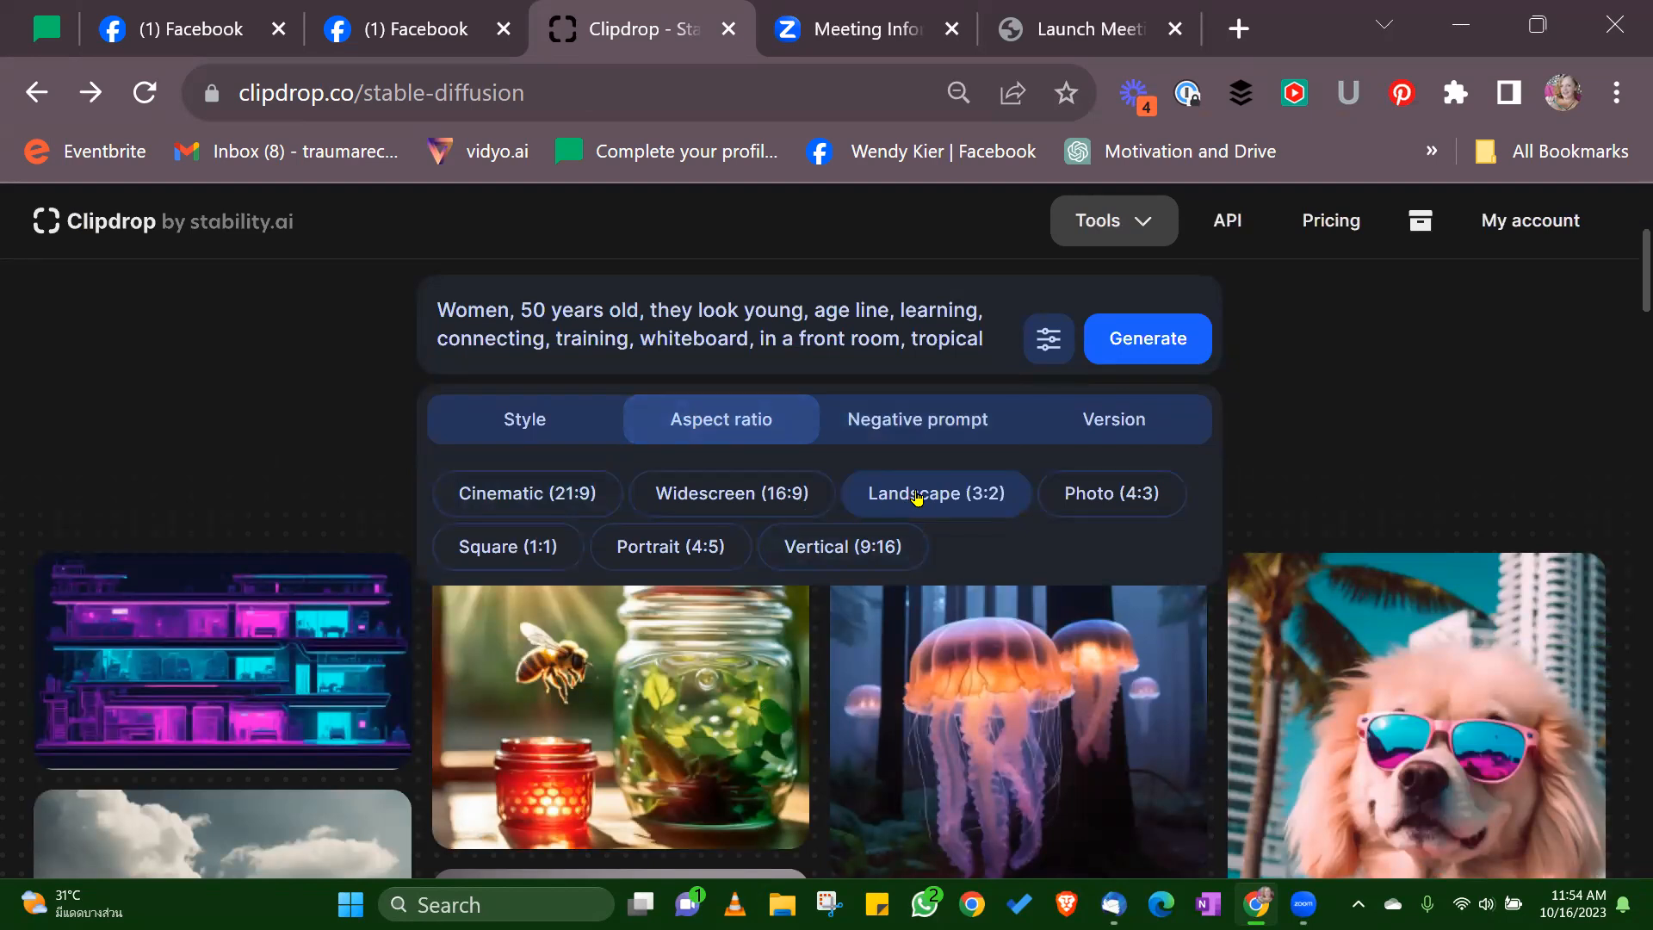
{"action": "left_click", "coordinate": [914, 433]}
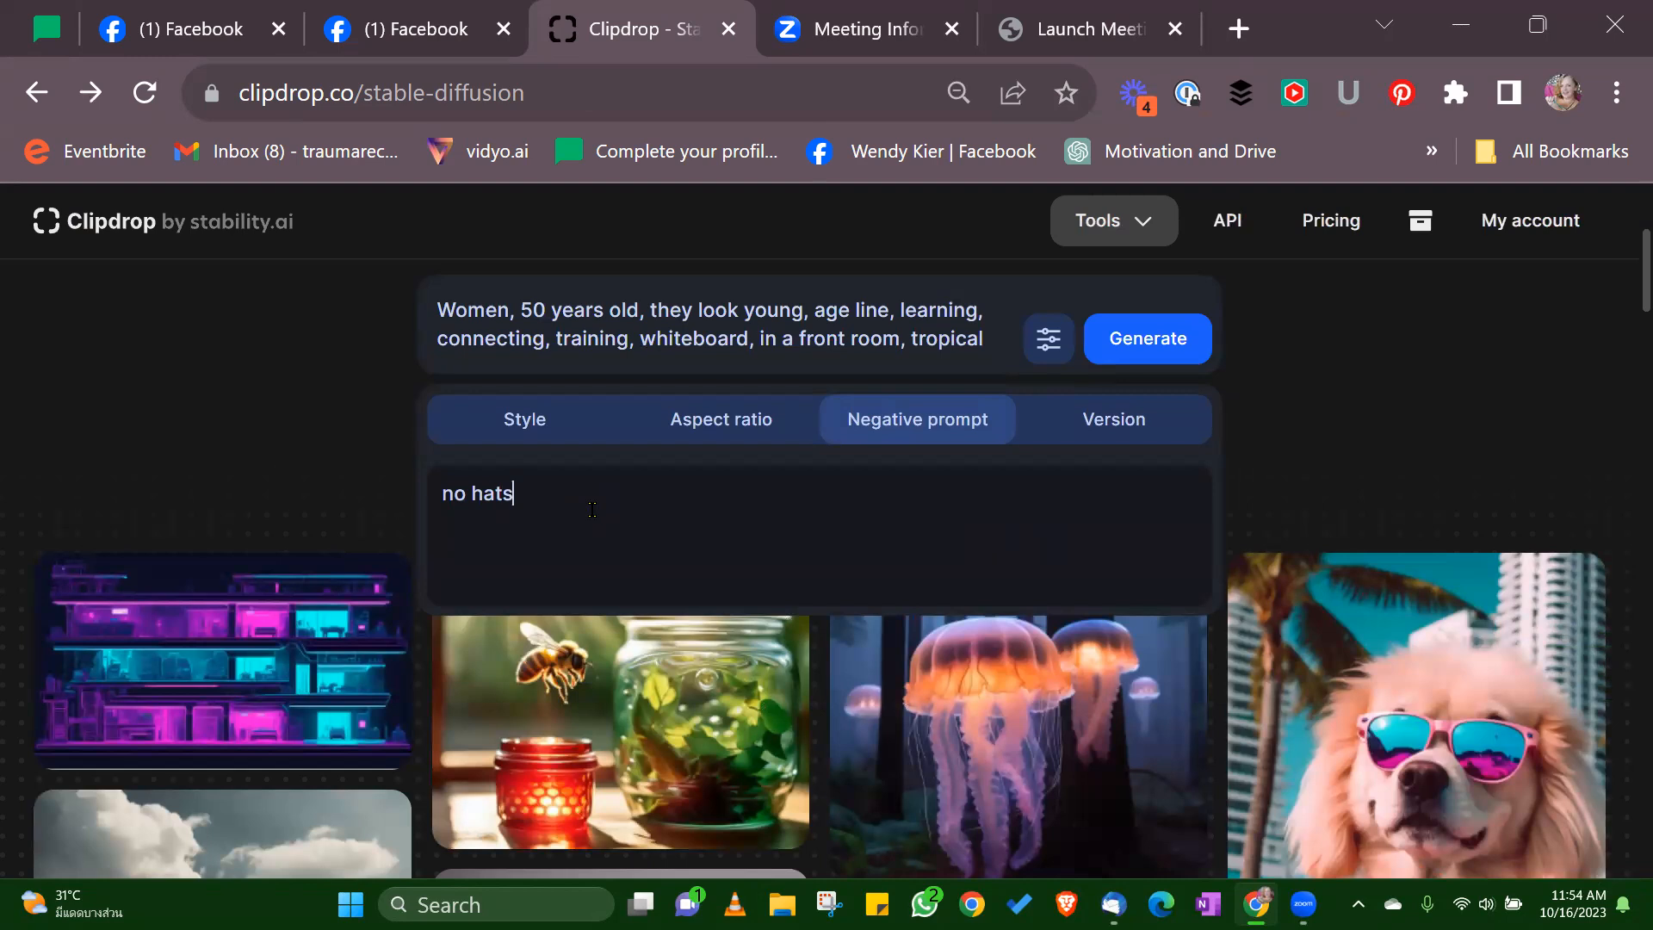
{"action": "type", "text": ", no sungall"}
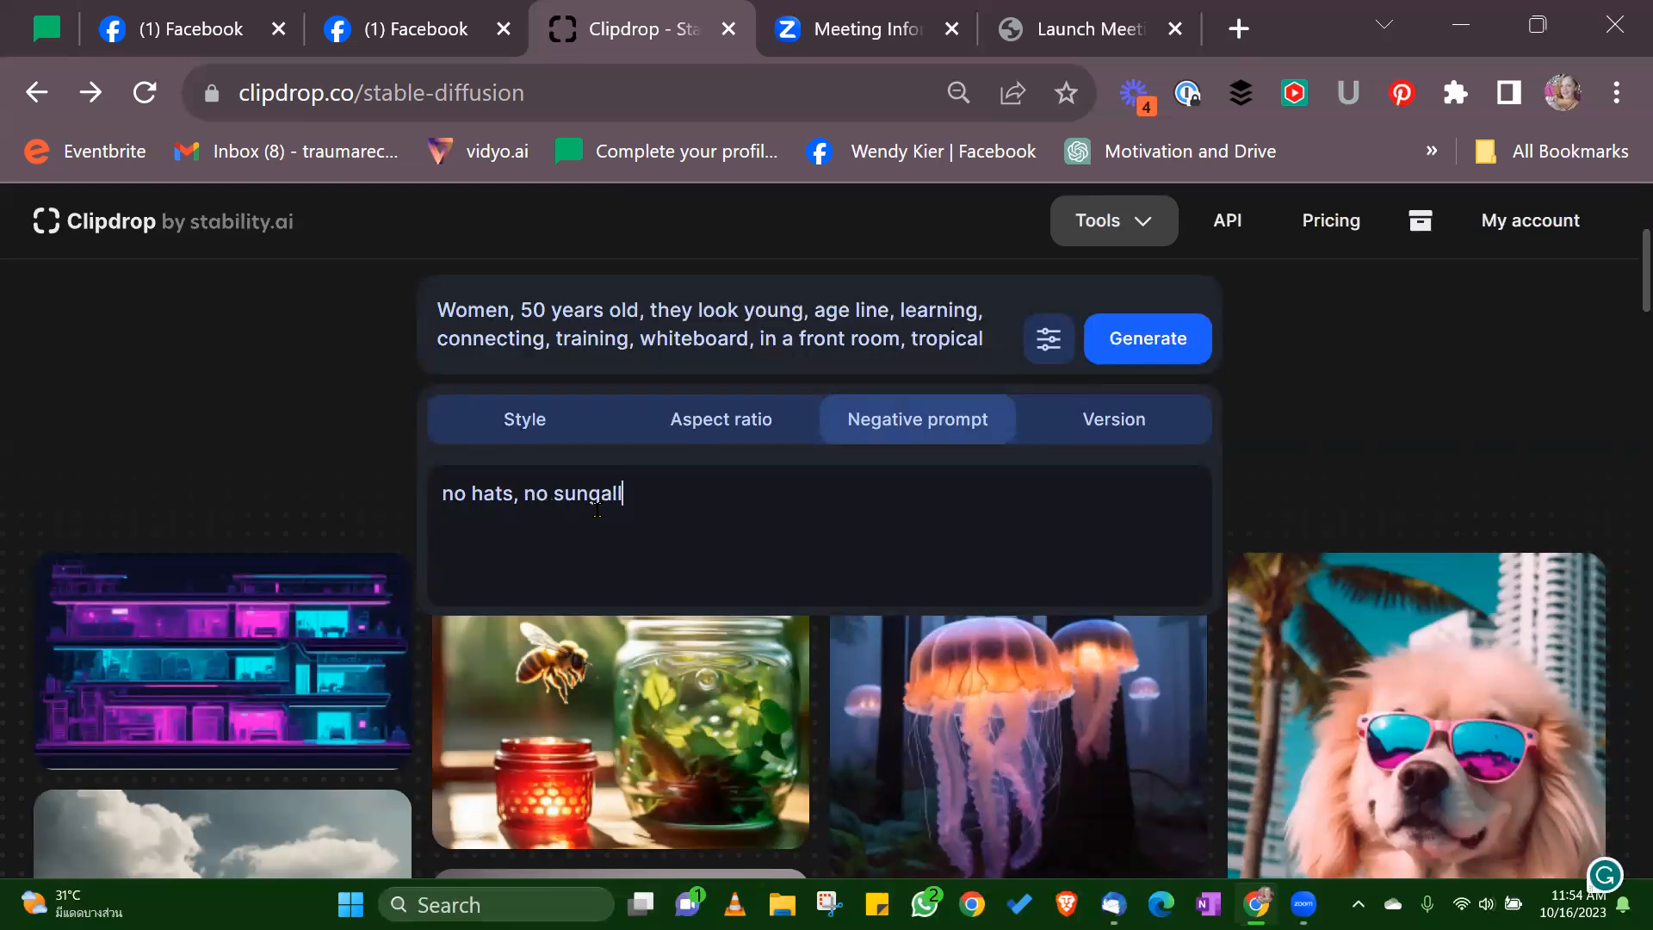
{"action": "type", "text": "es"}
{"action": "key", "text": "Left"}
{"action": "key", "text": "Left"}
{"action": "key", "text": "Left"}
{"action": "key", "text": "Left"}
{"action": "key", "text": "Left"}
{"action": "key", "text": "Left"}
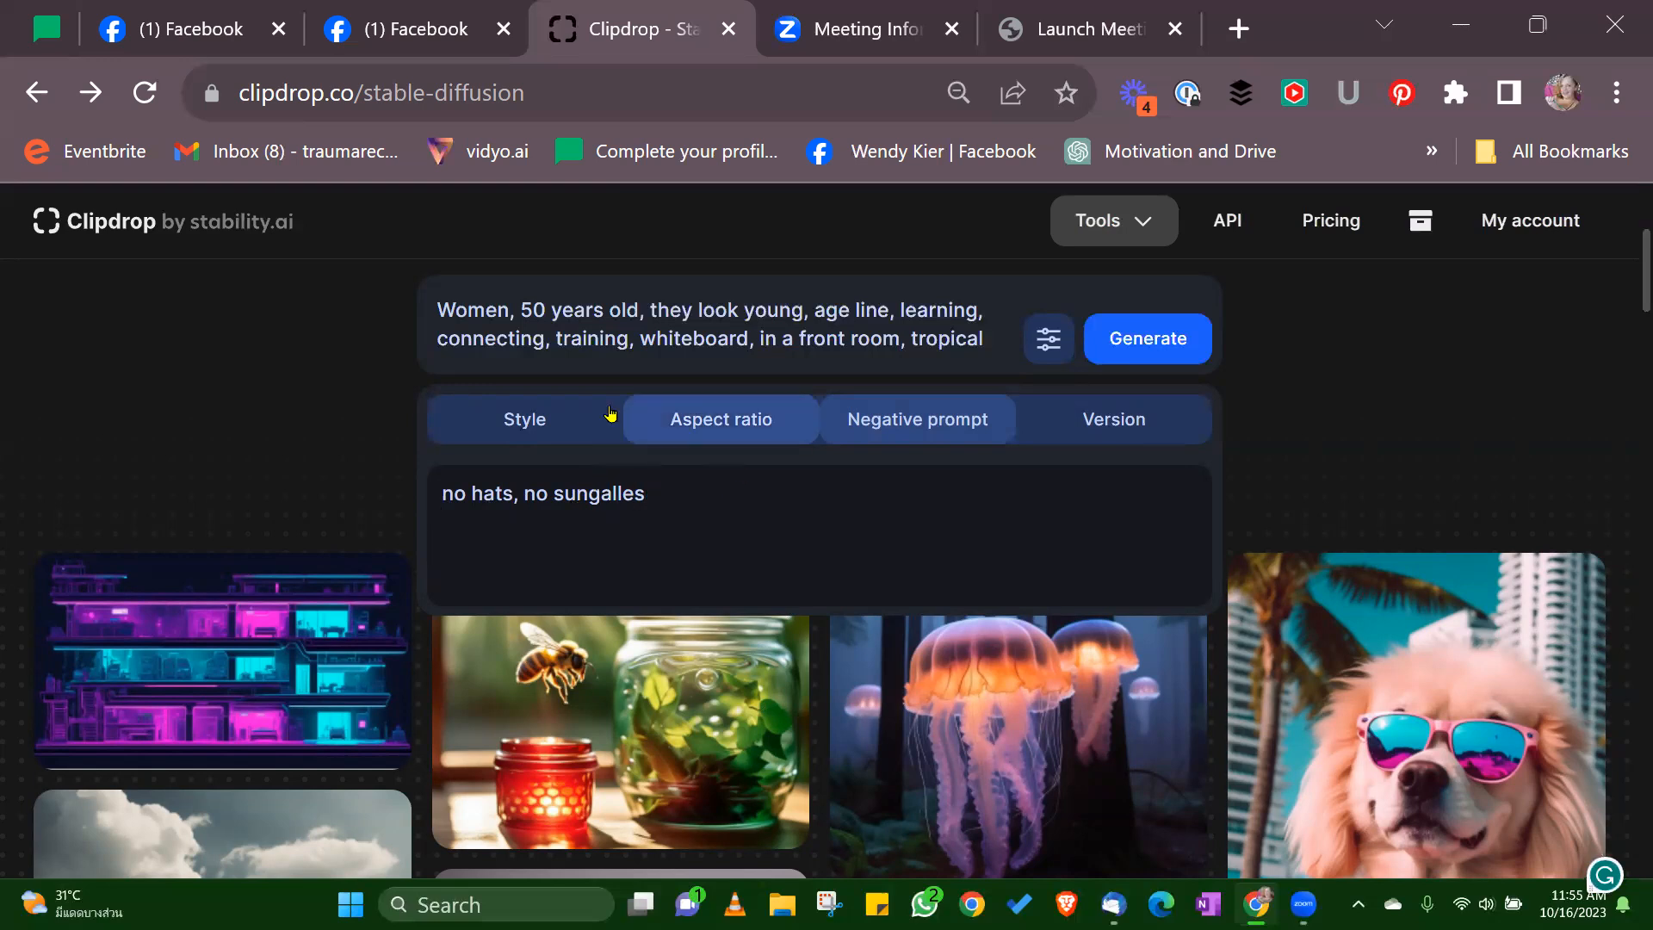
{"action": "left_click", "coordinate": [1150, 345]}
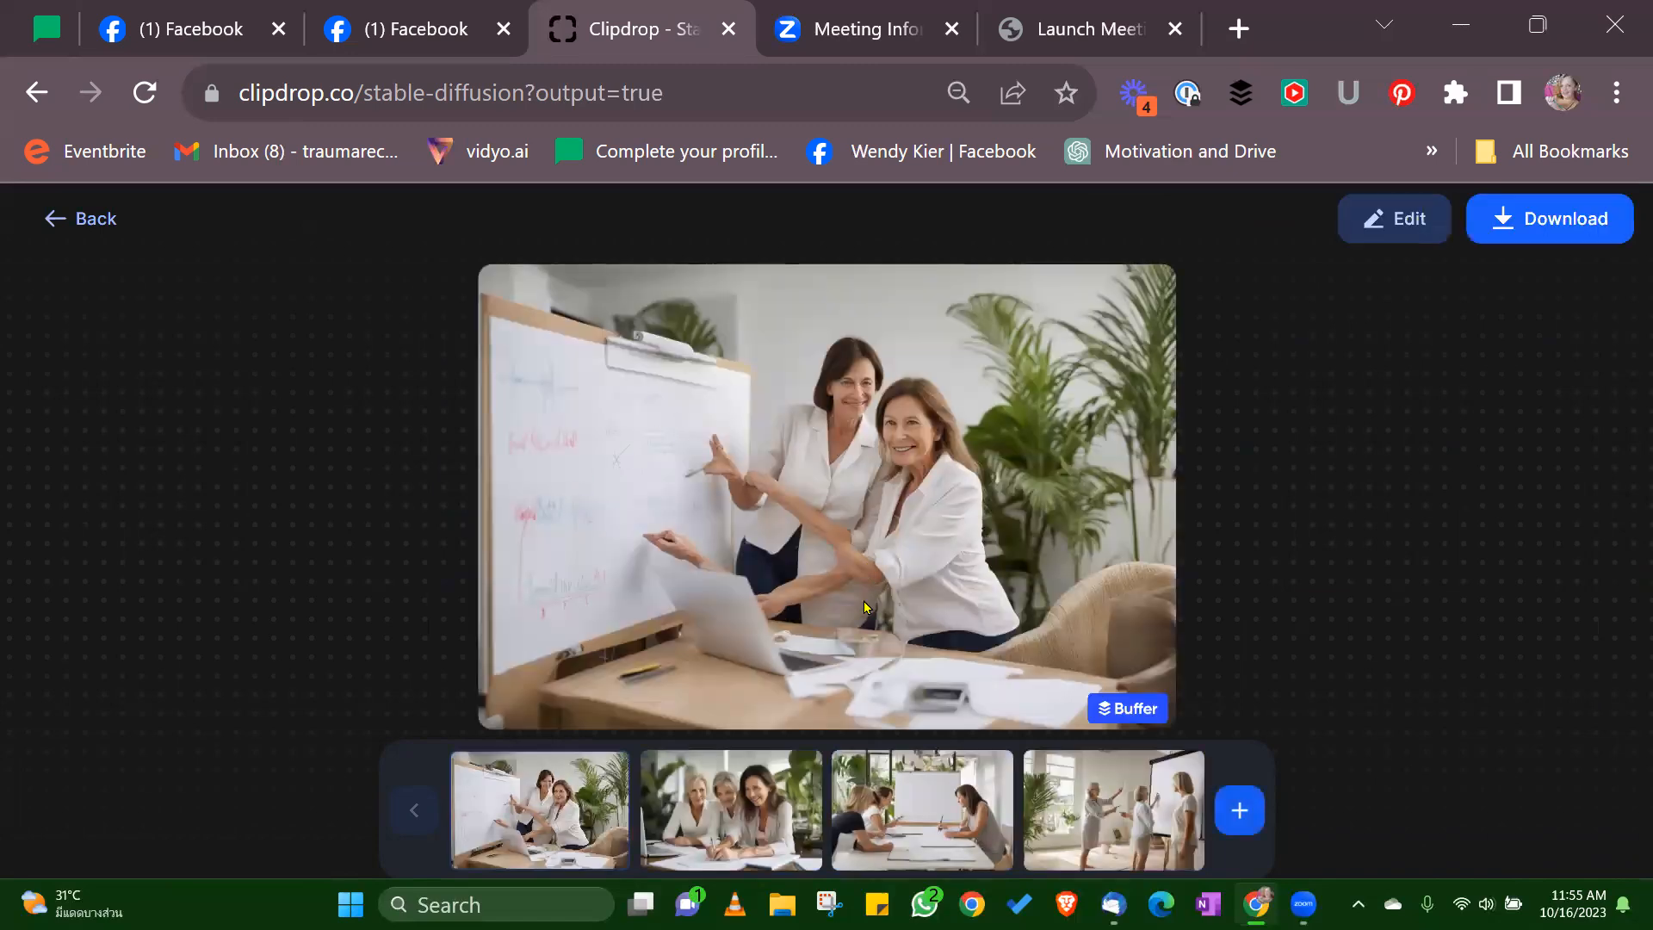
Step: View each image generated with the extended negative prompt at full size and return to the prompt
{"action": "left_click", "coordinate": [716, 796]}
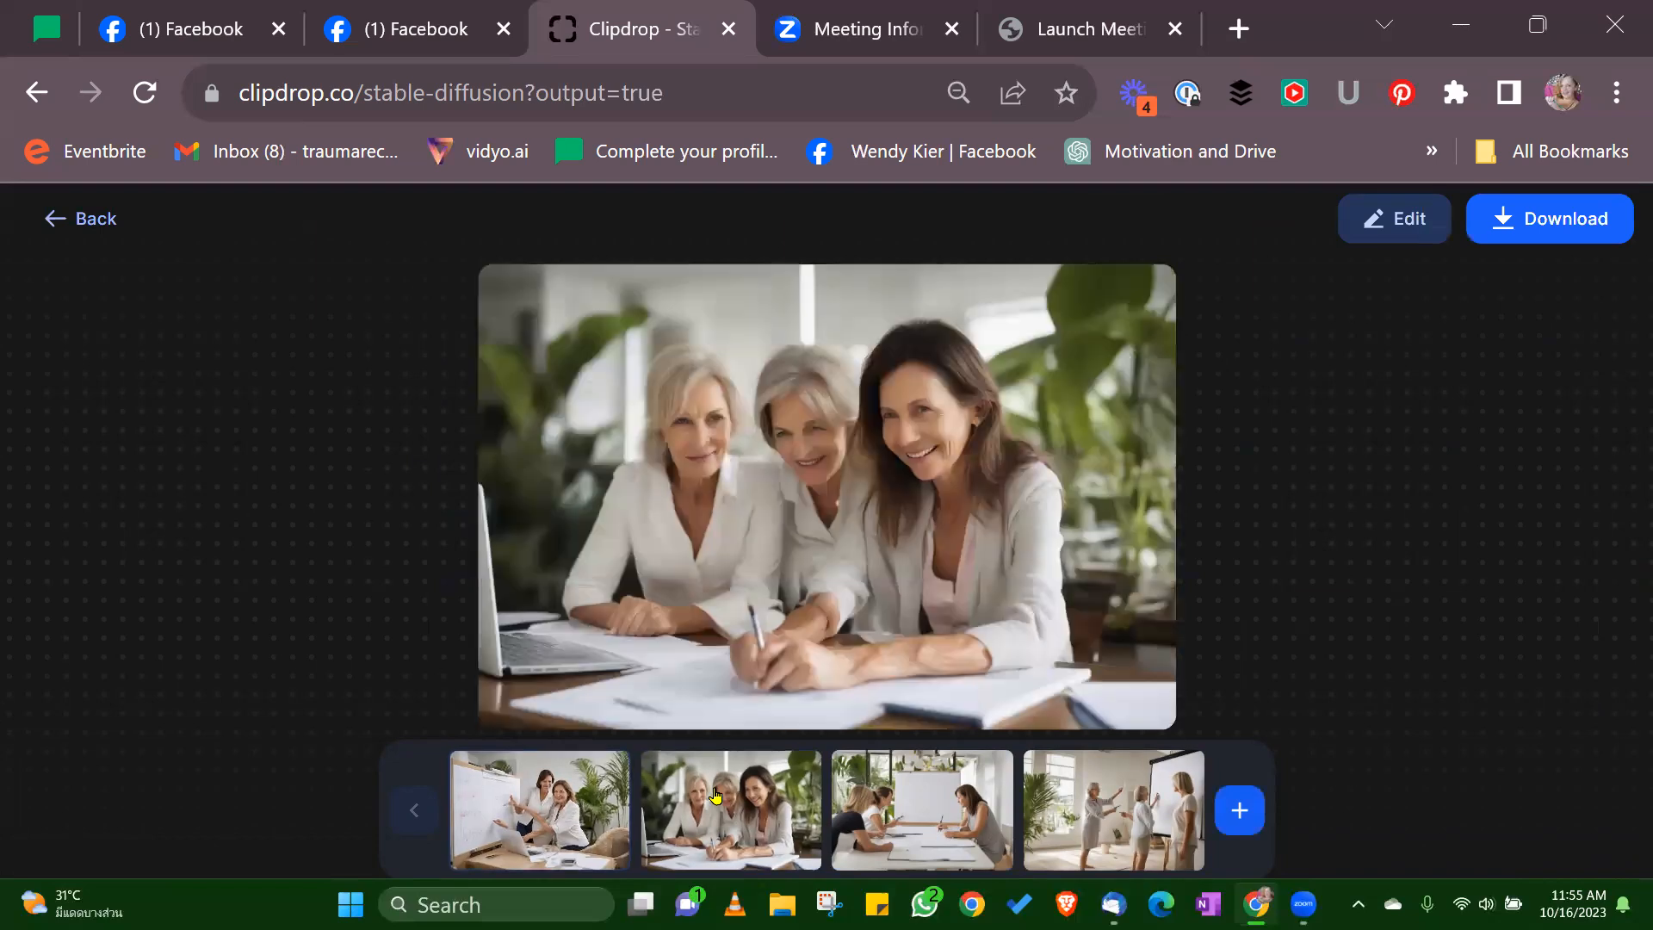
{"action": "left_click", "coordinate": [869, 819]}
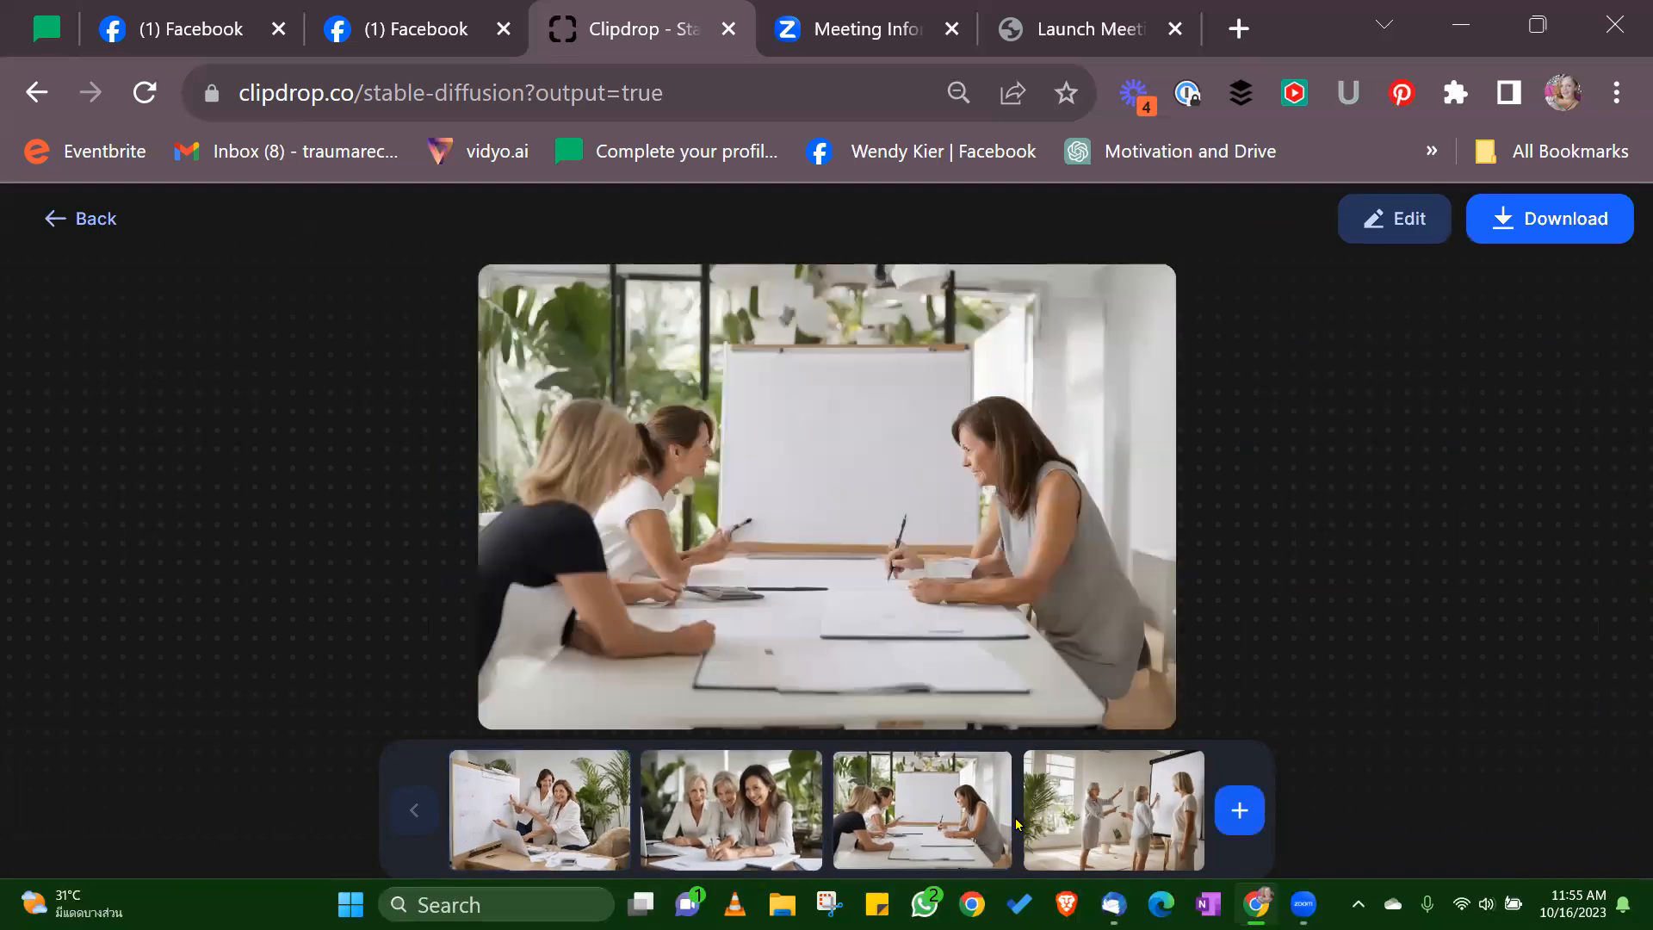
{"action": "left_click", "coordinate": [1076, 824]}
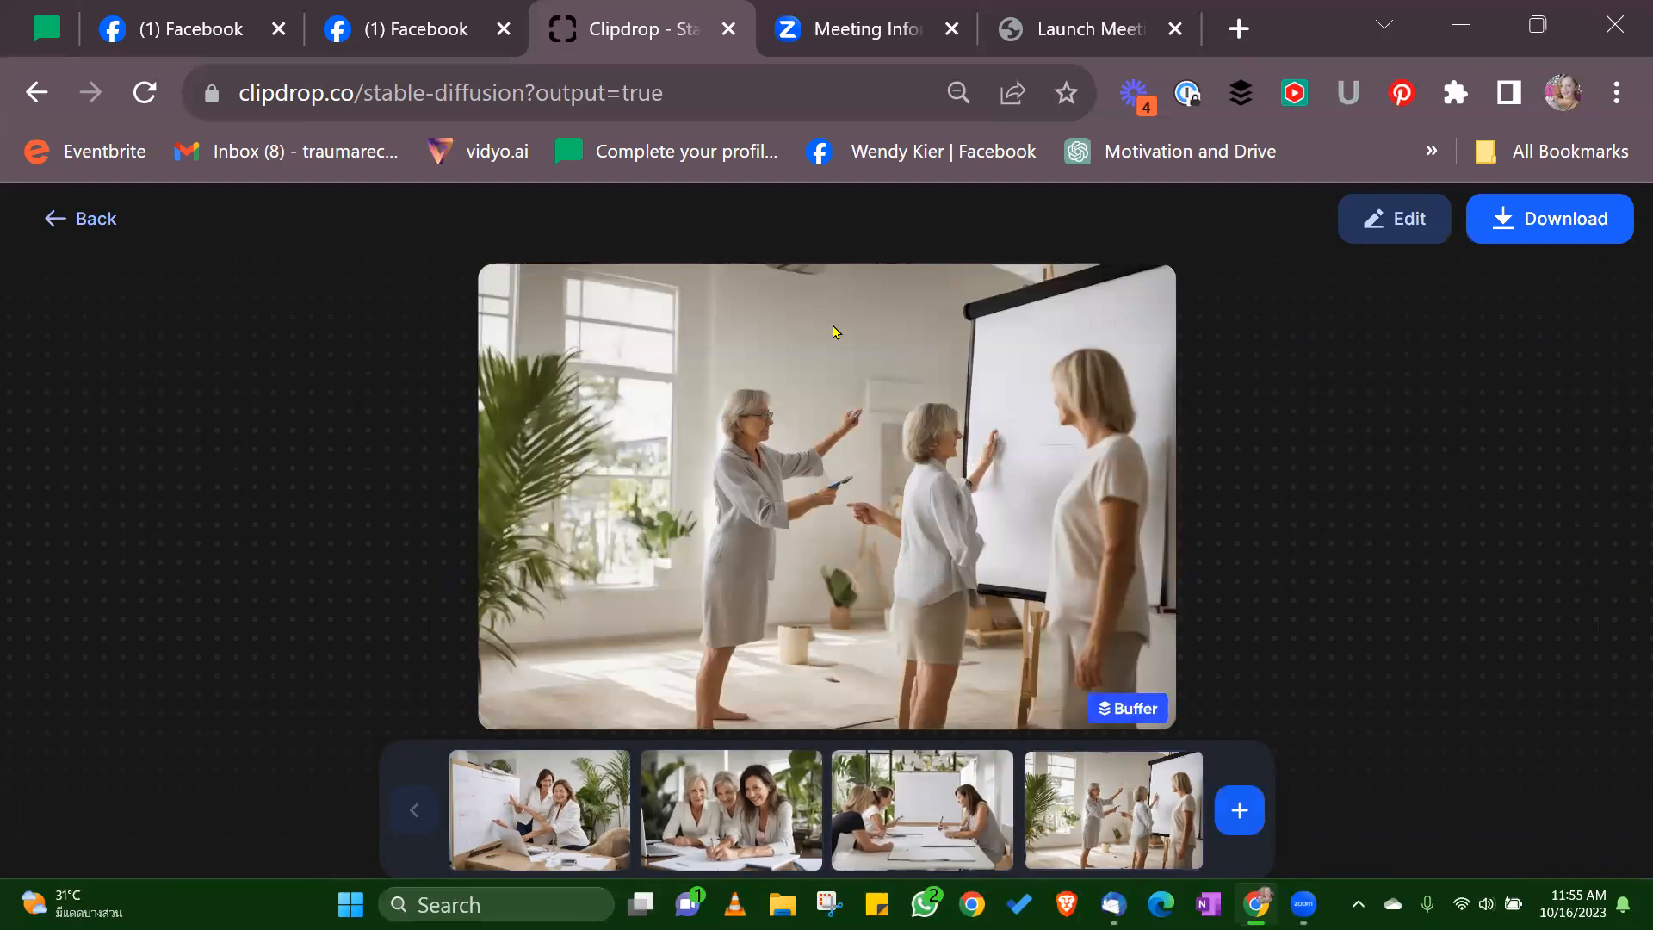
{"action": "left_click", "coordinate": [538, 803]}
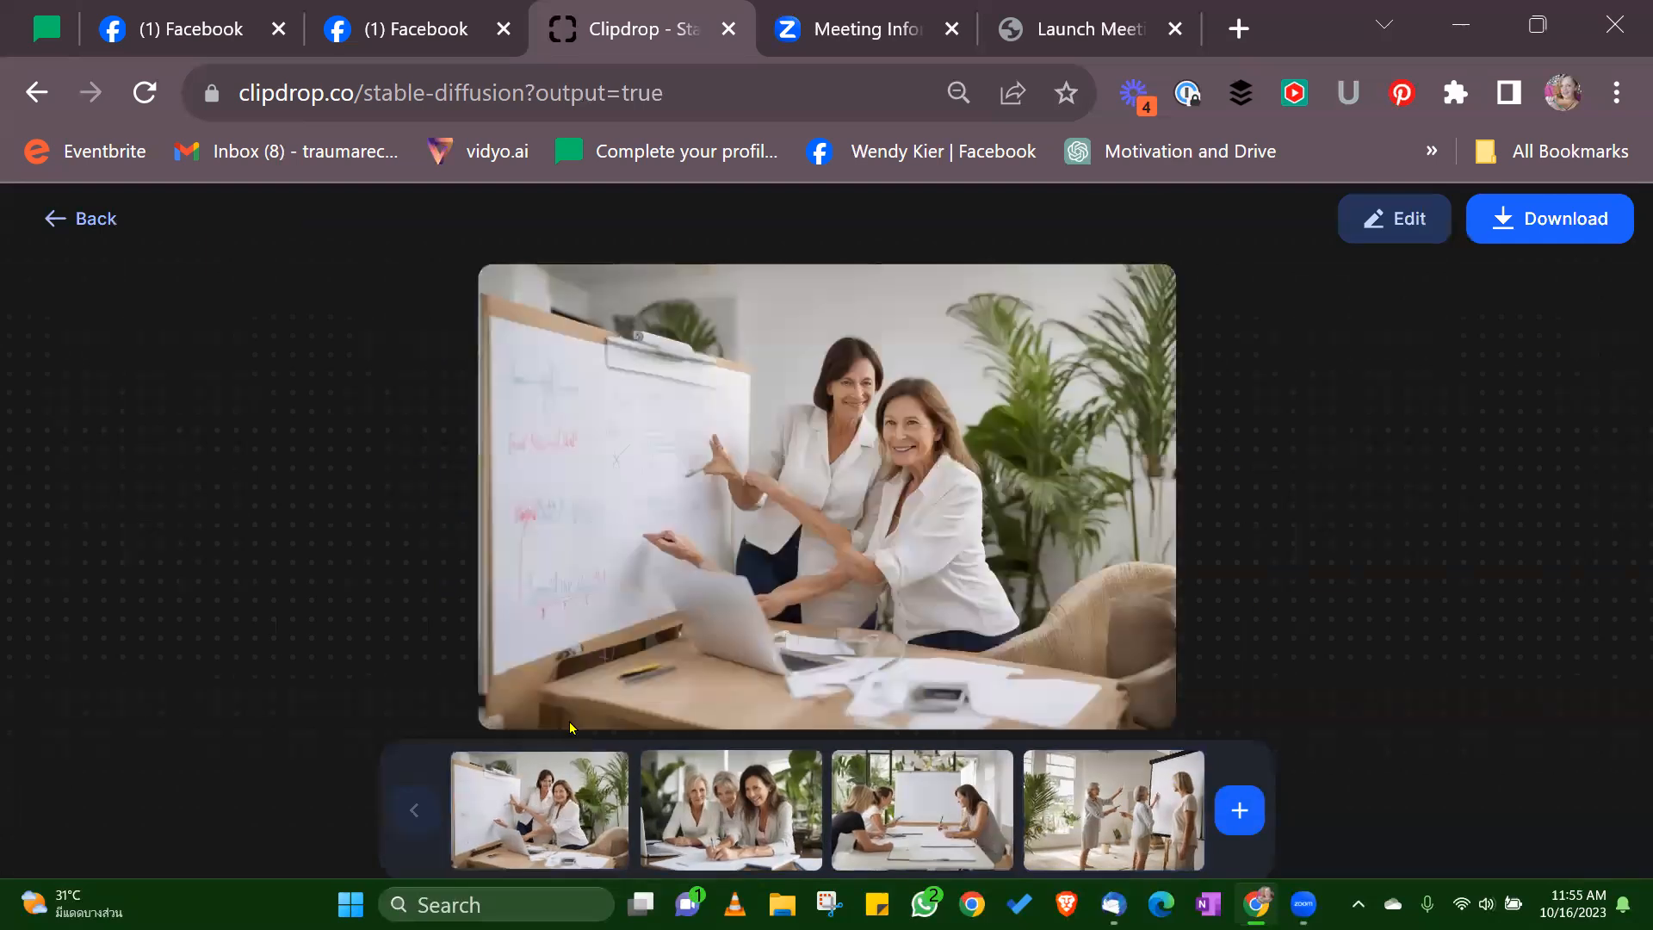
{"action": "left_click", "coordinate": [57, 216]}
Step: Extend the negative prompt after "no sungalles" with ", no odd arms and hads, no closed eyes, only two arms"
{"action": "scroll", "coordinate": [823, 620], "scroll_direction": "down", "scroll_amount": 1}
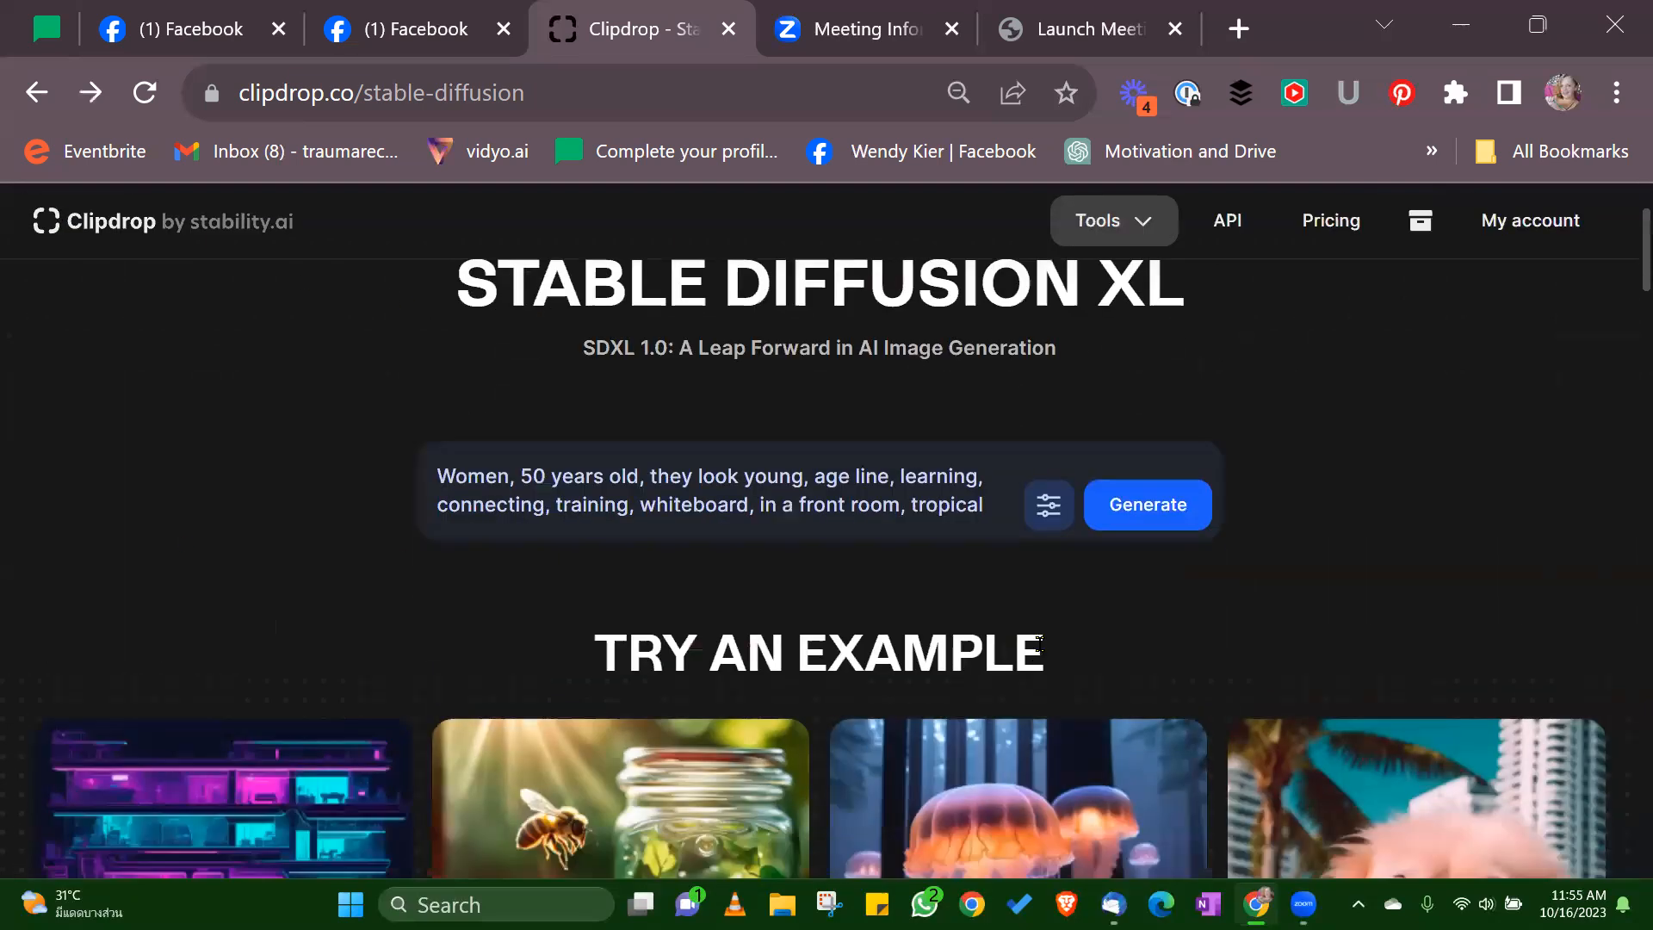
{"action": "left_click", "coordinate": [1049, 517]}
{"action": "left_click", "coordinate": [694, 648]}
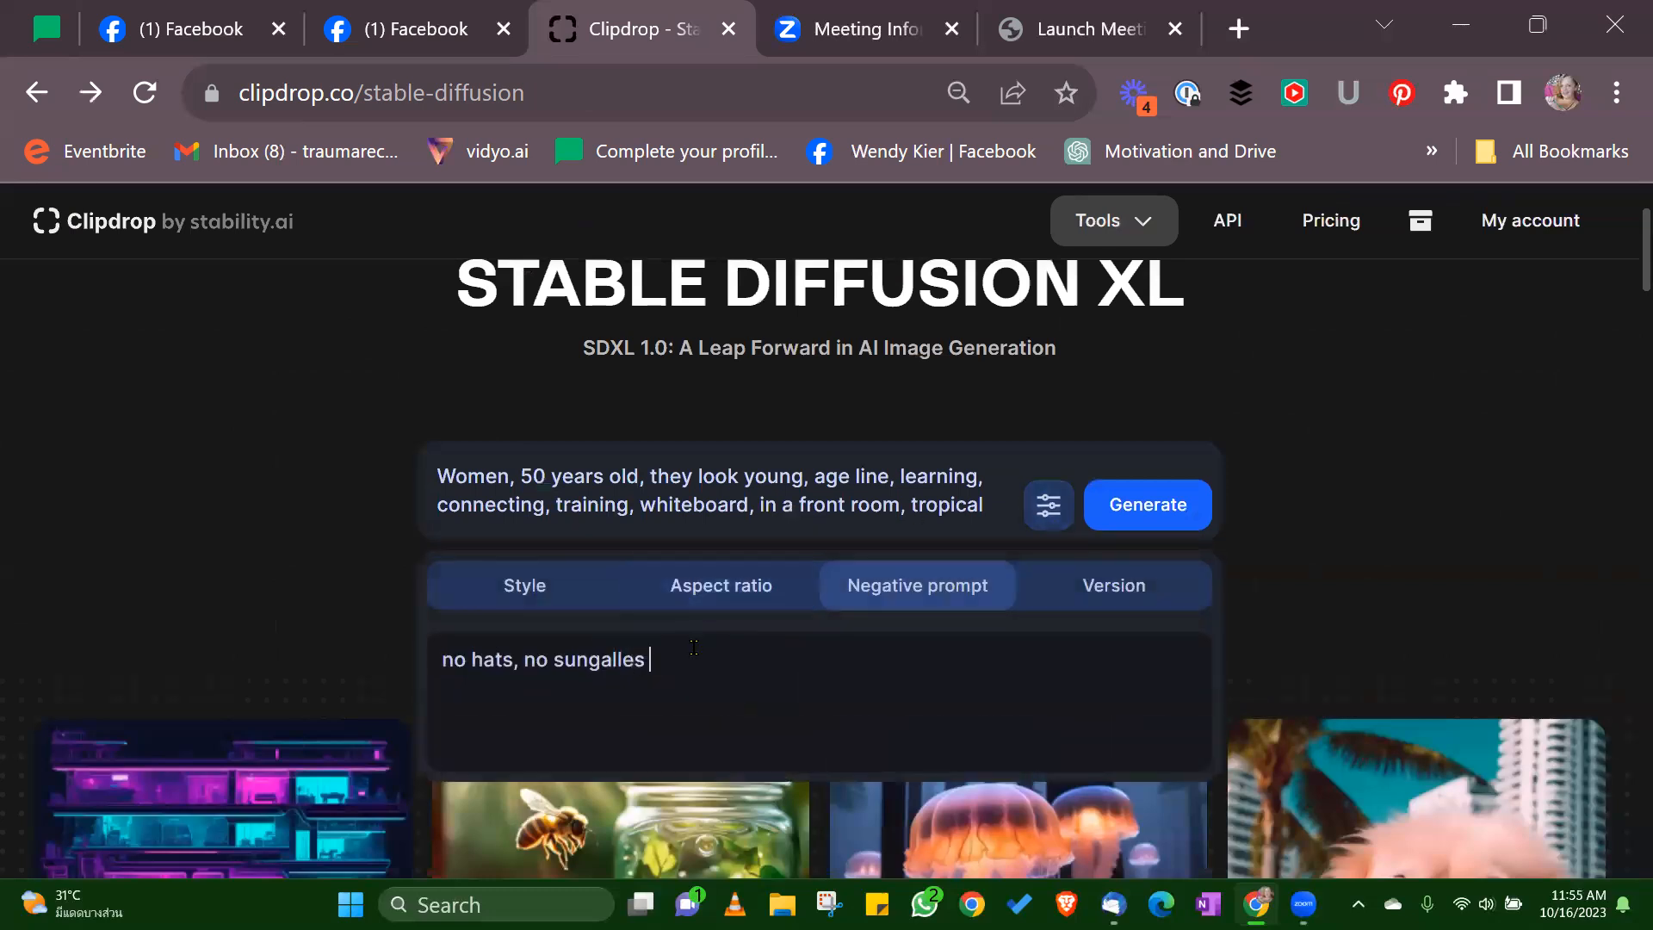
{"action": "type", "text": ", o"}
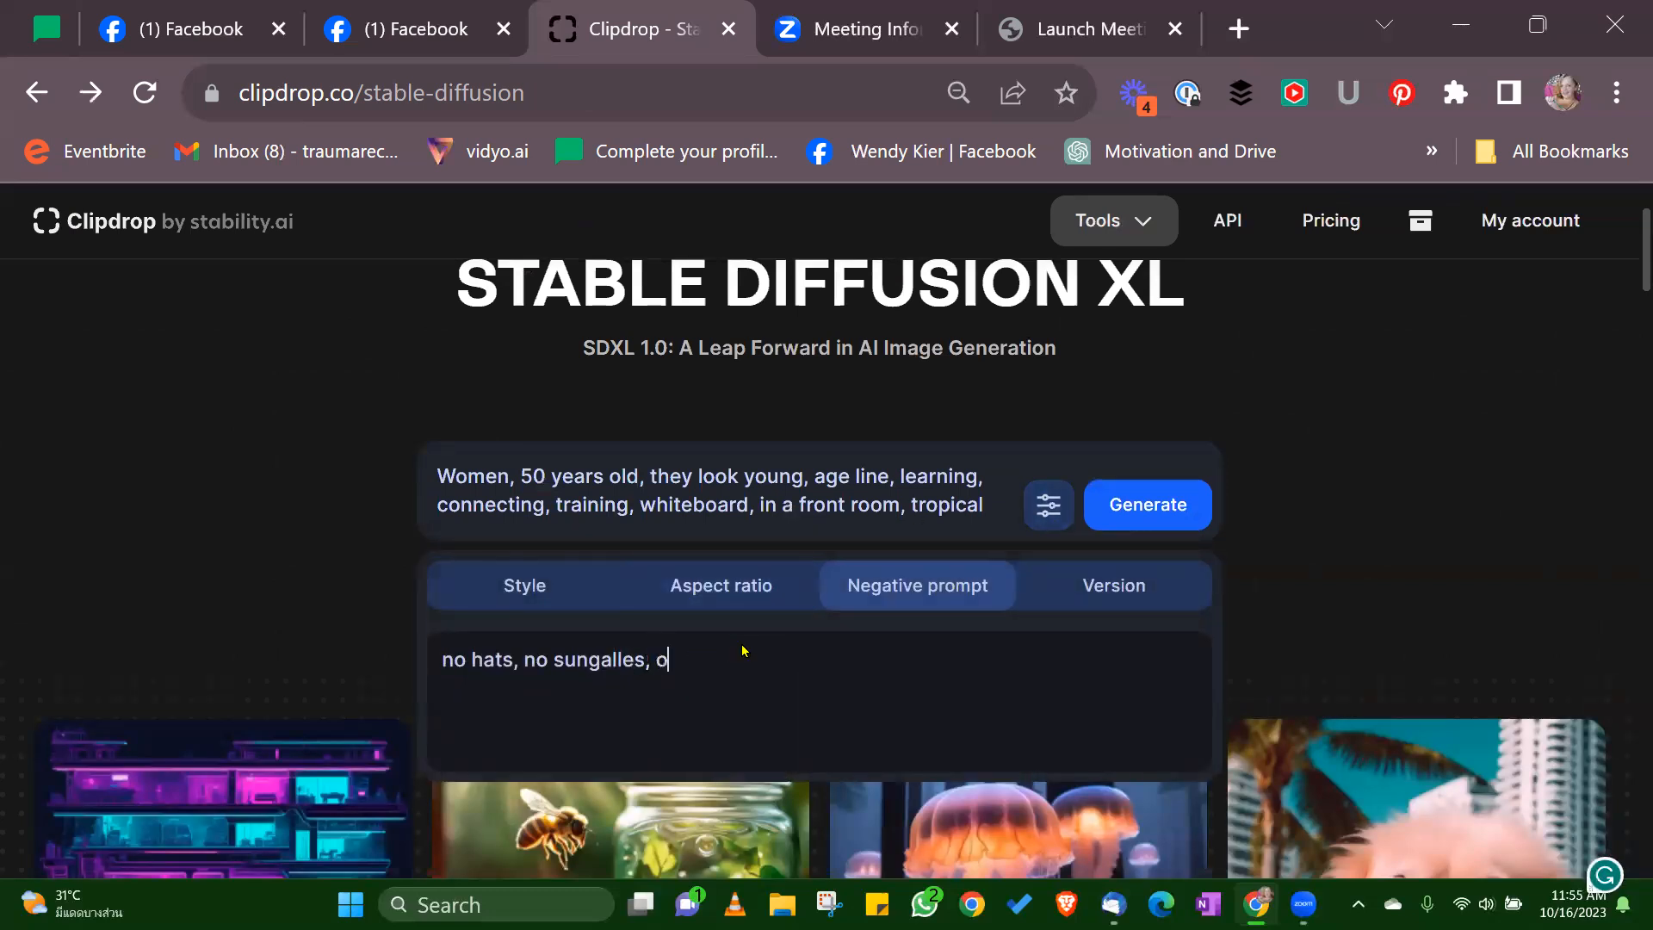
{"action": "key", "text": "BackSpace"}
{"action": "type", "text": "no odd arms and had"}
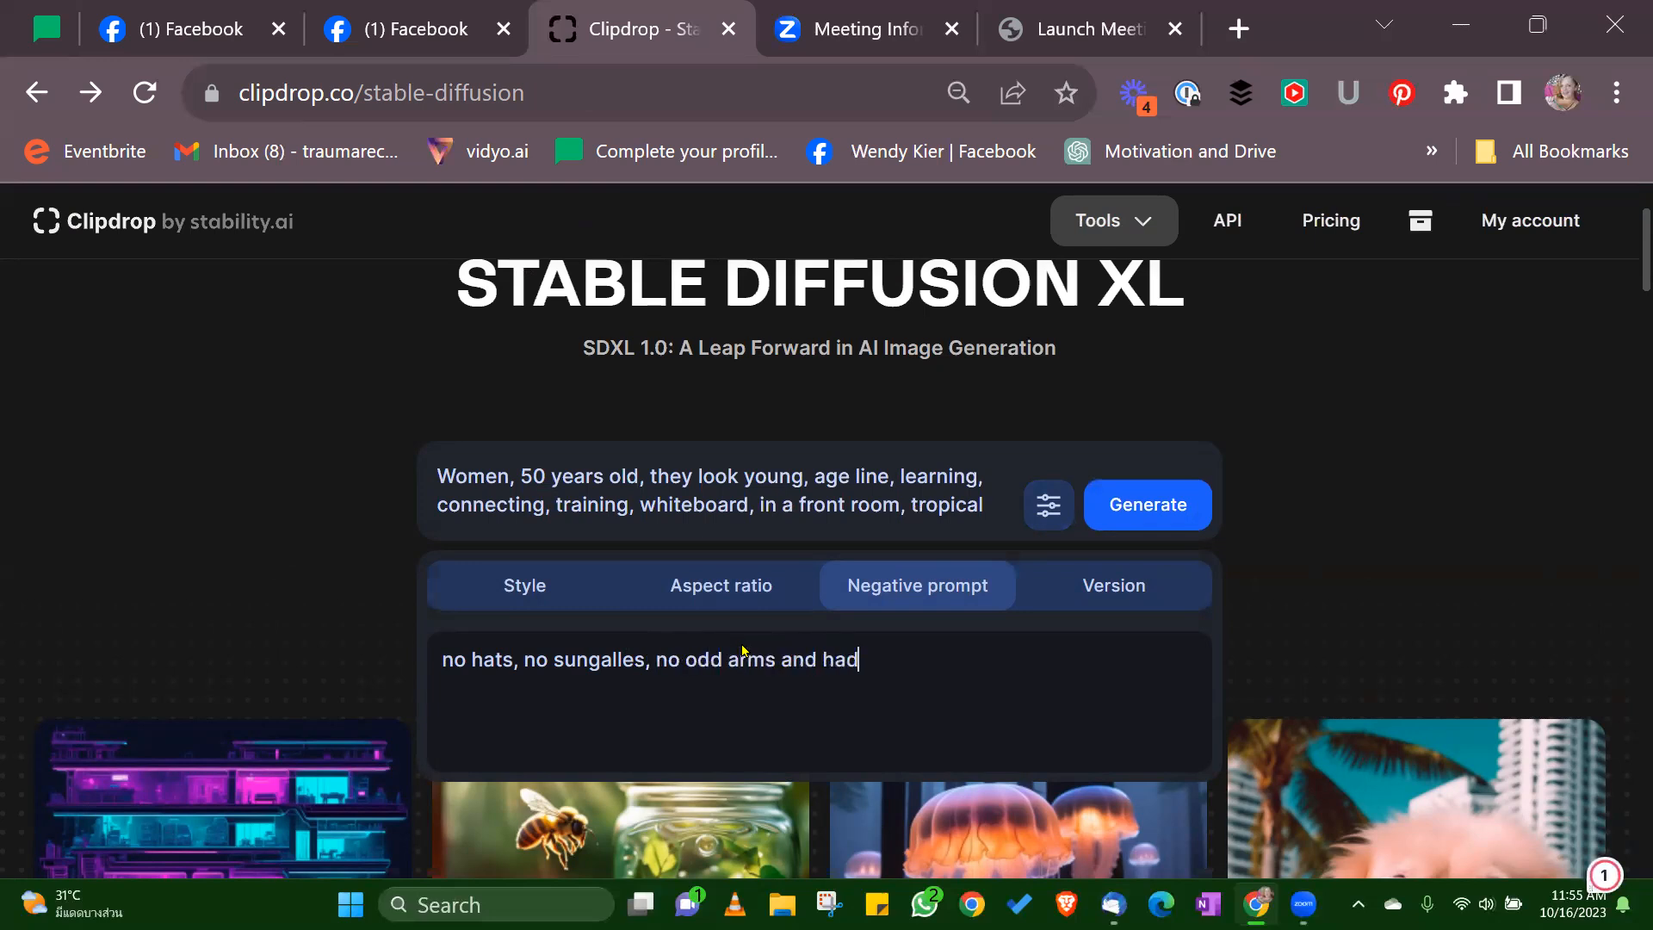
{"action": "type", "text": "s, no closed e"}
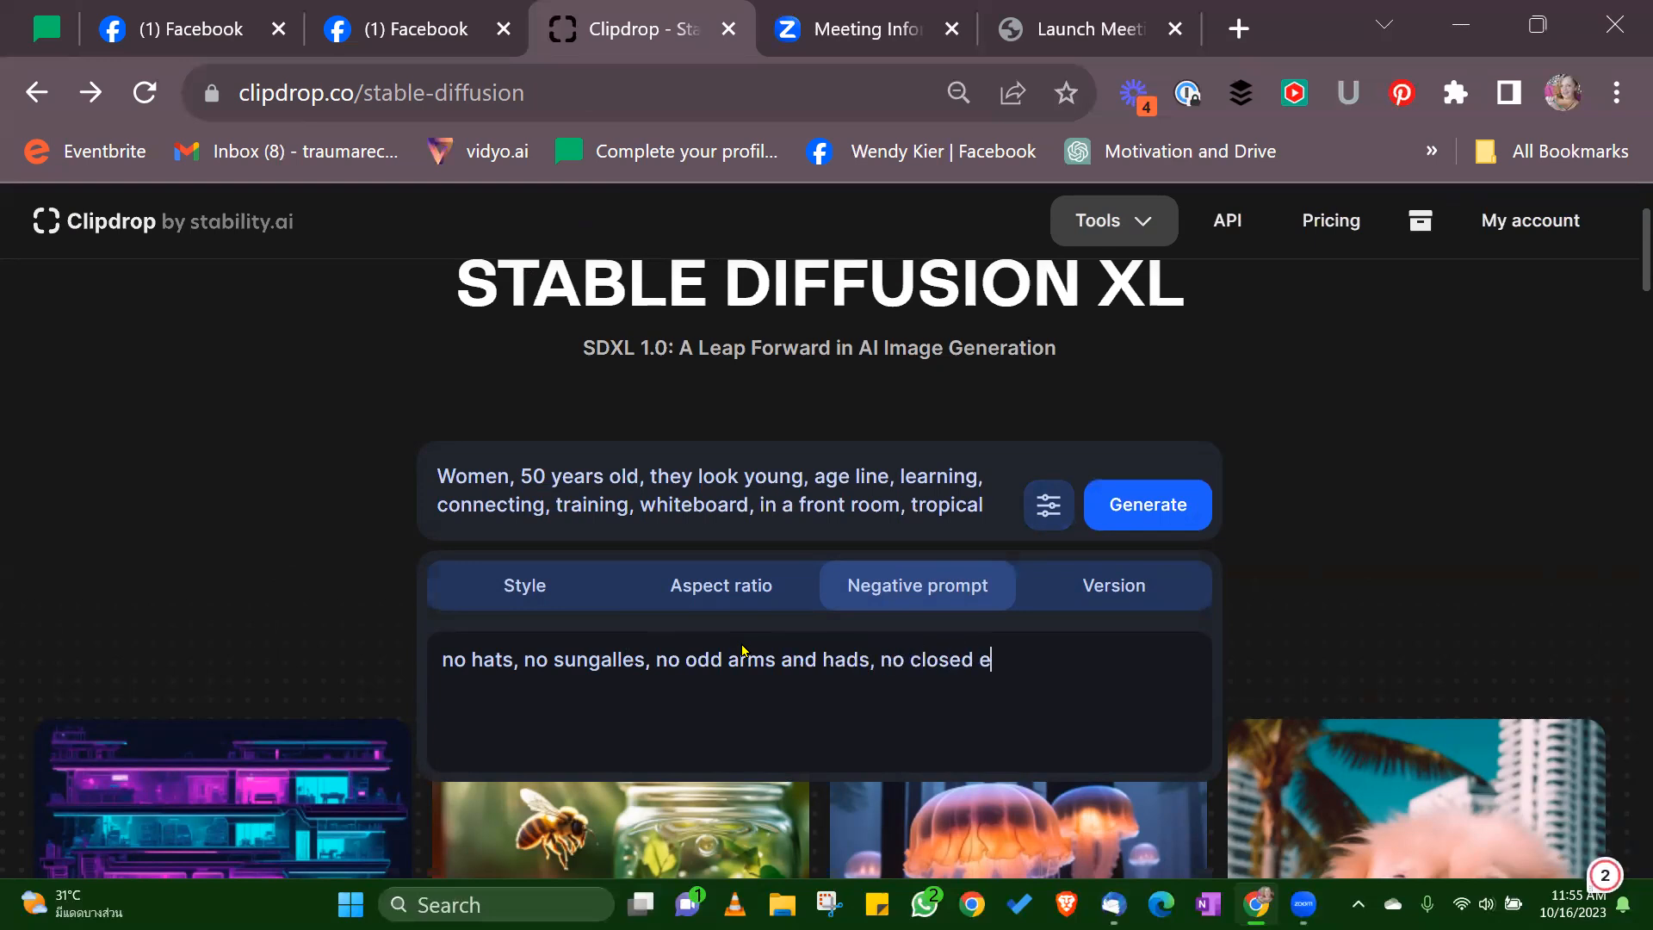
{"action": "type", "text": "yes, only two arms"}
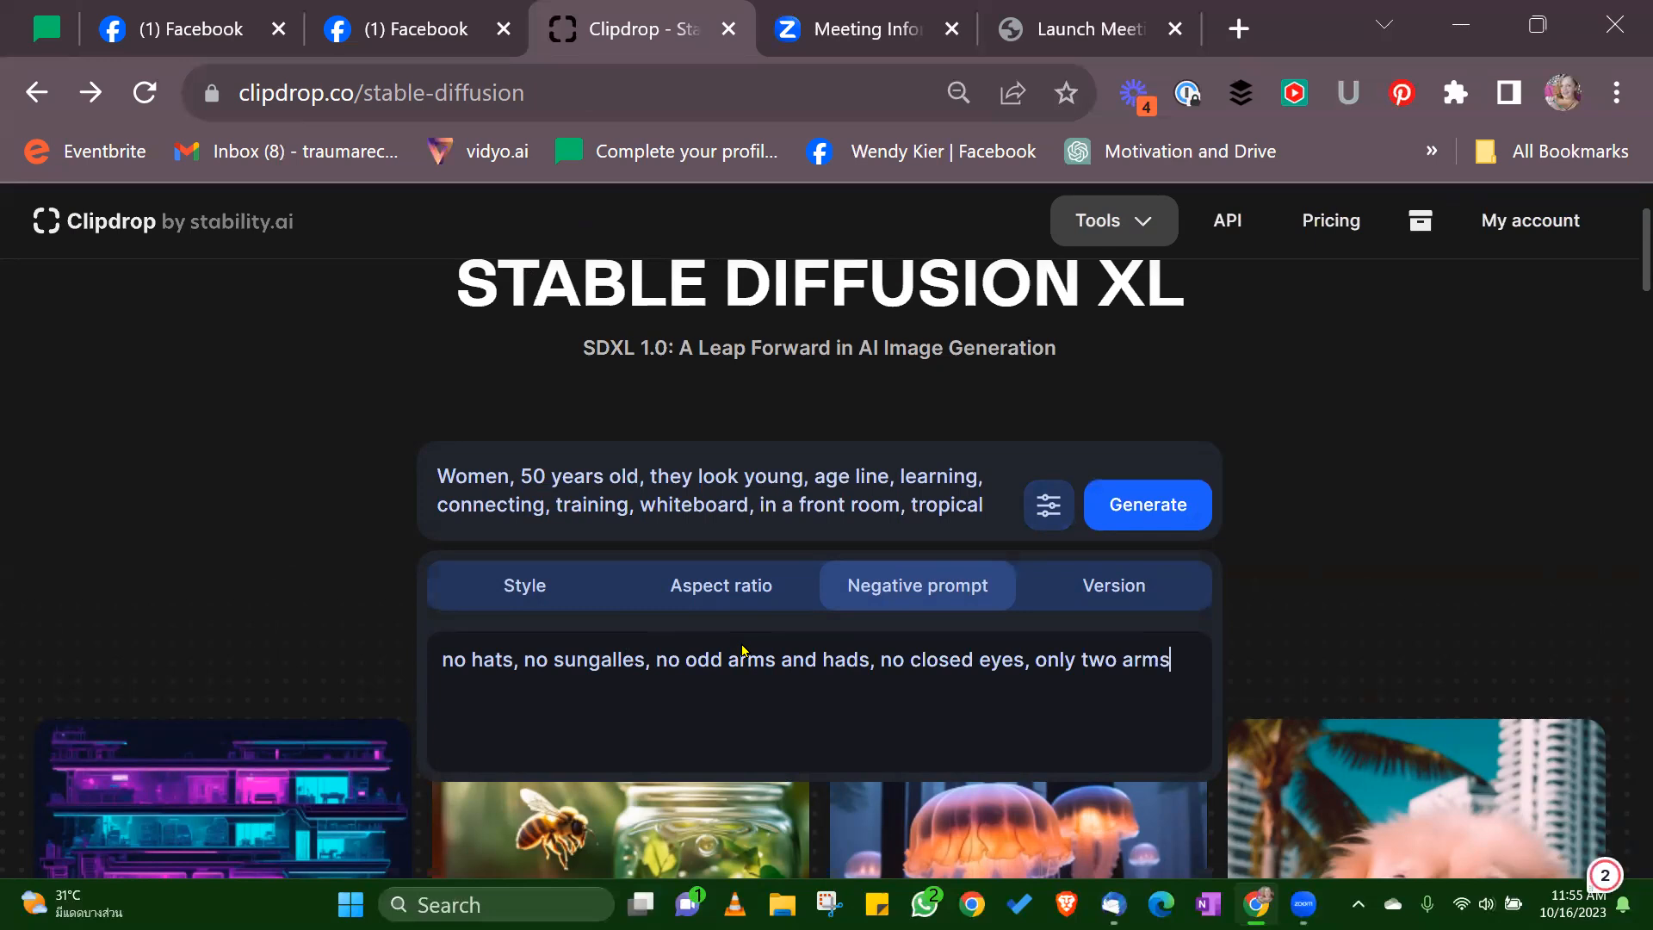
Step: Check the style options, add ", gold, black, green" after "tropical" in the prompt, and generate new images
{"action": "left_click", "coordinate": [543, 587]}
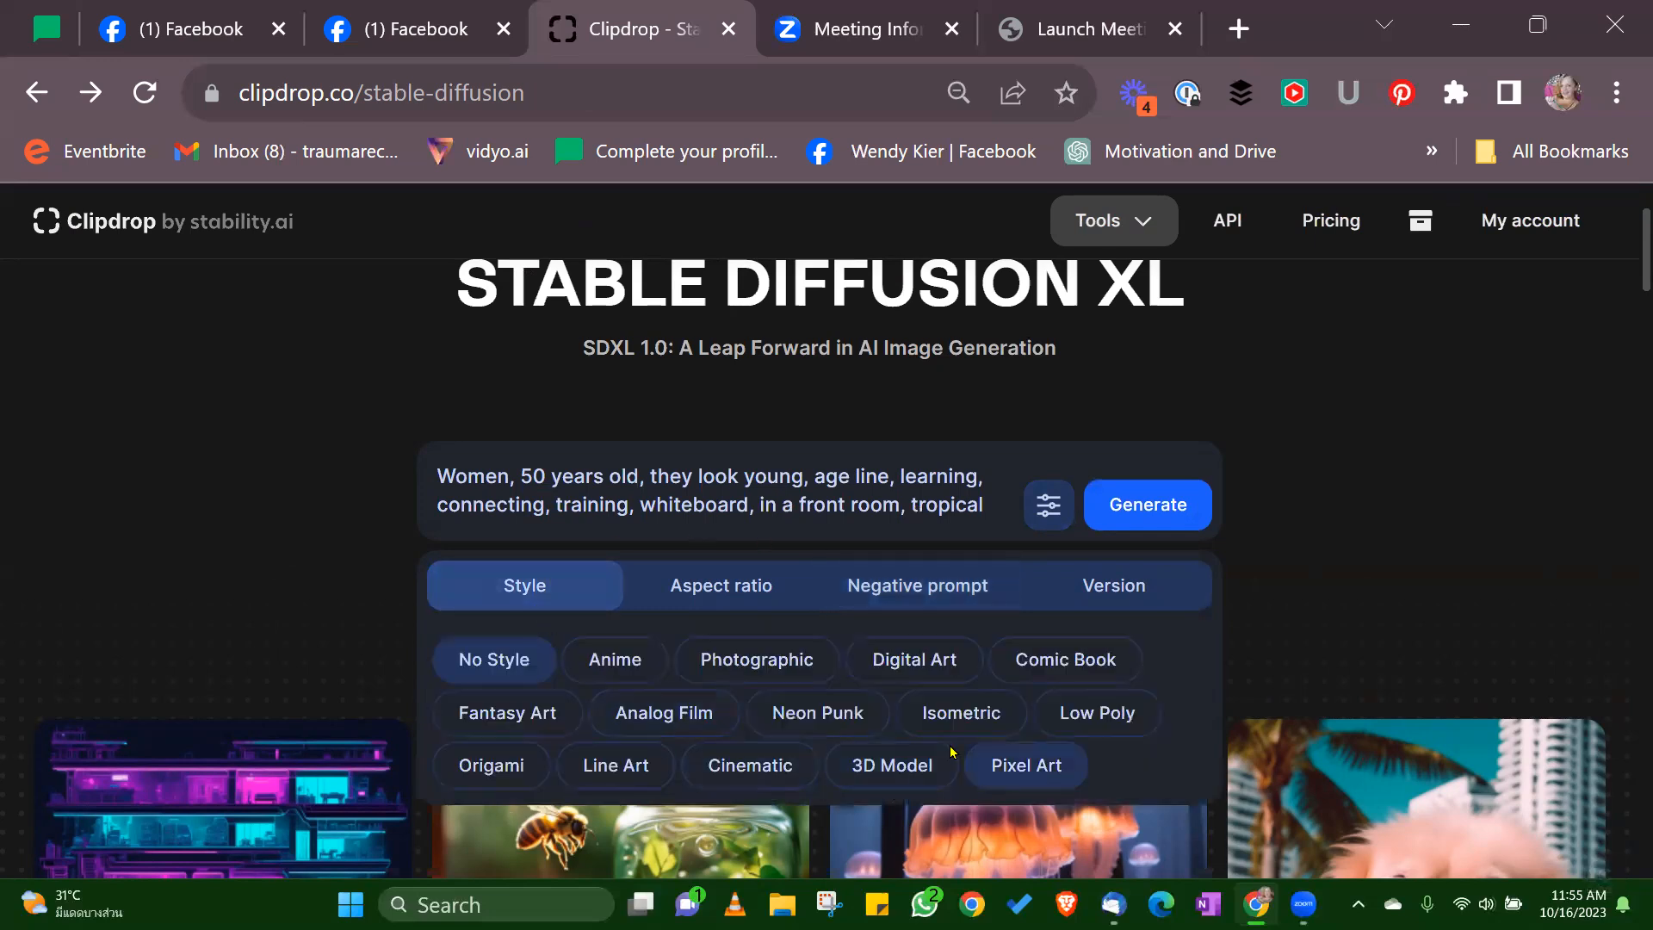
{"action": "left_click", "coordinate": [984, 505]}
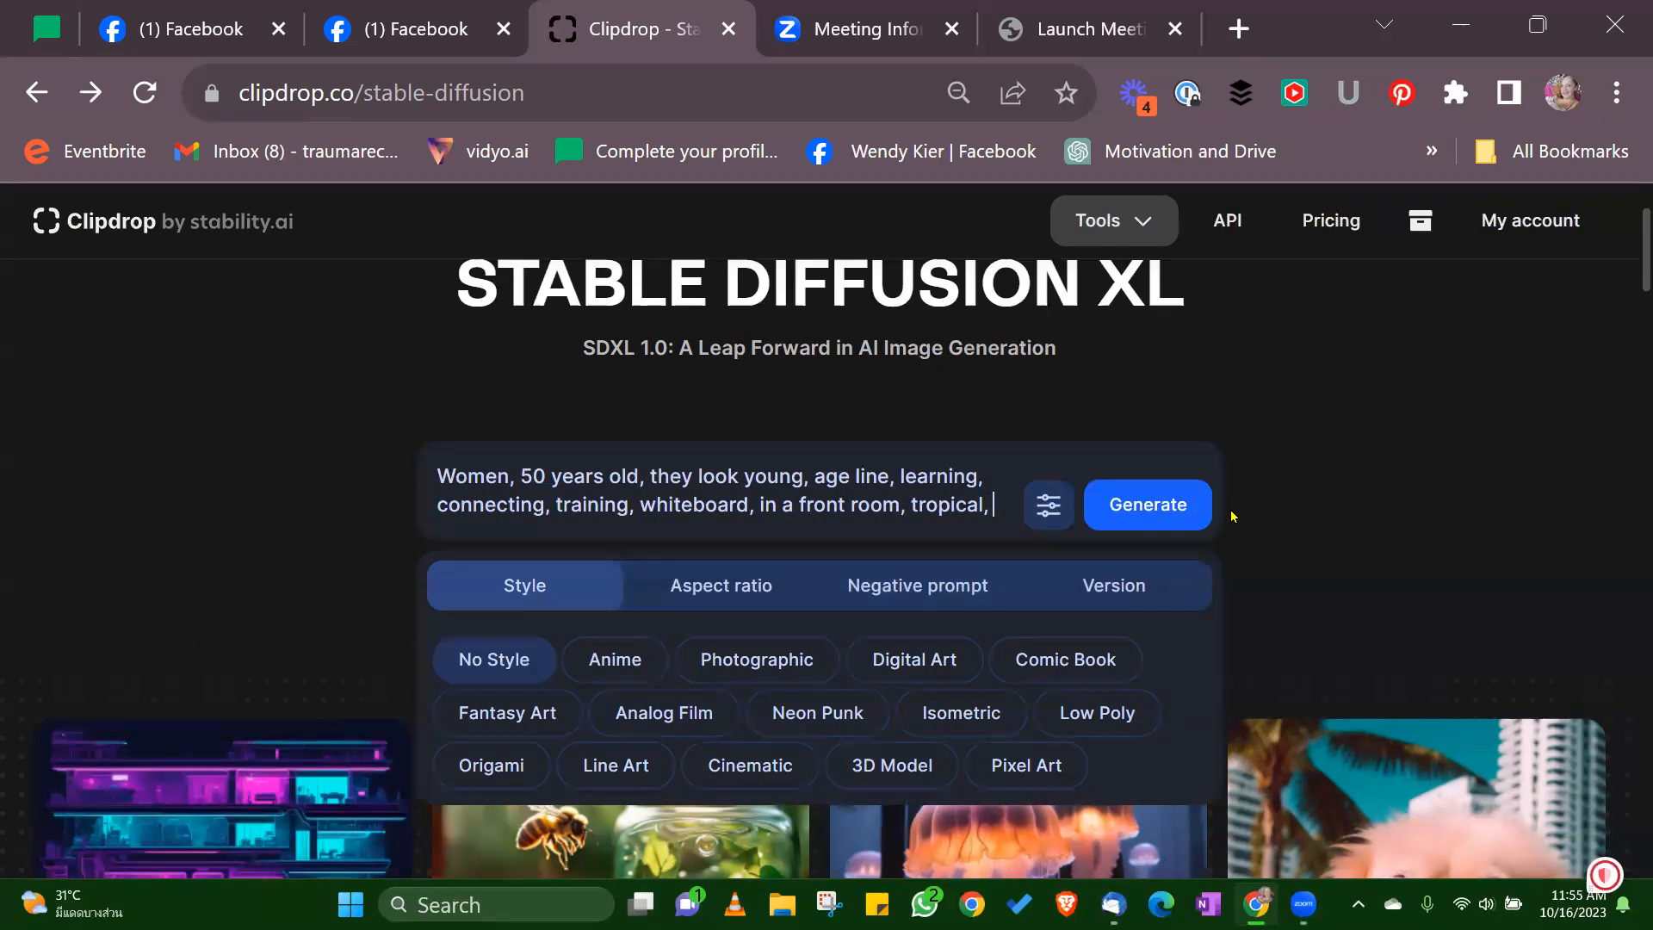
{"action": "type", "text": "gold"}
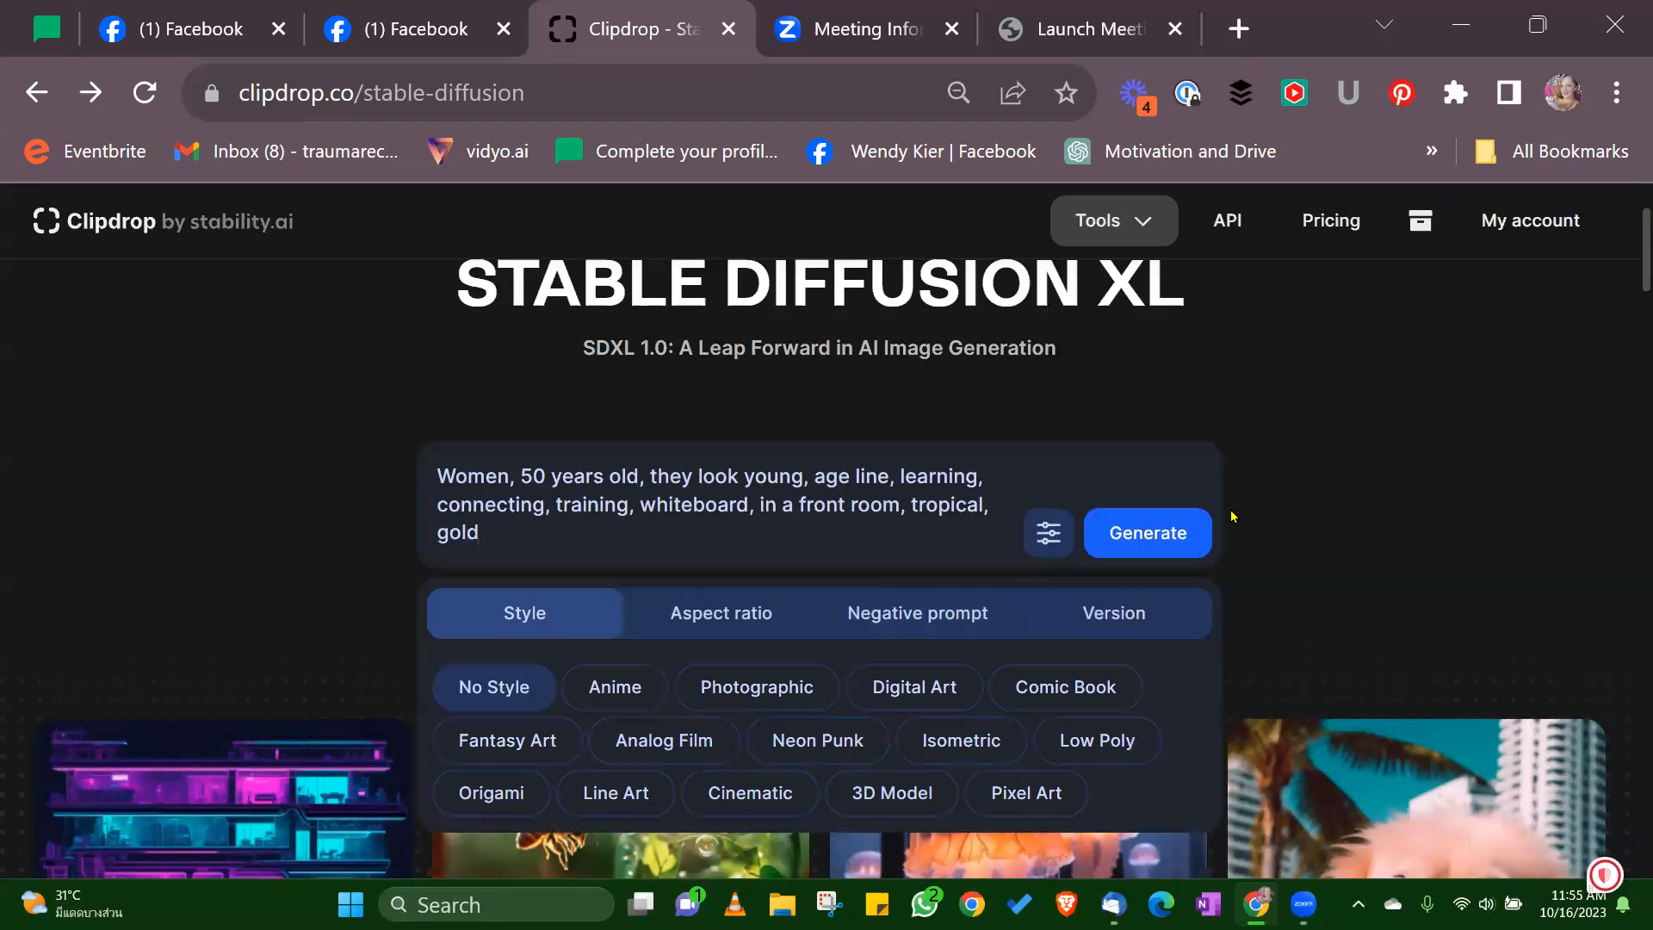
{"action": "type", "text": "black, grean"}
{"action": "key", "text": "BackSpace"}
{"action": "key", "text": "BackSpace"}
{"action": "type", "text": "en"}
{"action": "left_click", "coordinate": [1171, 535]}
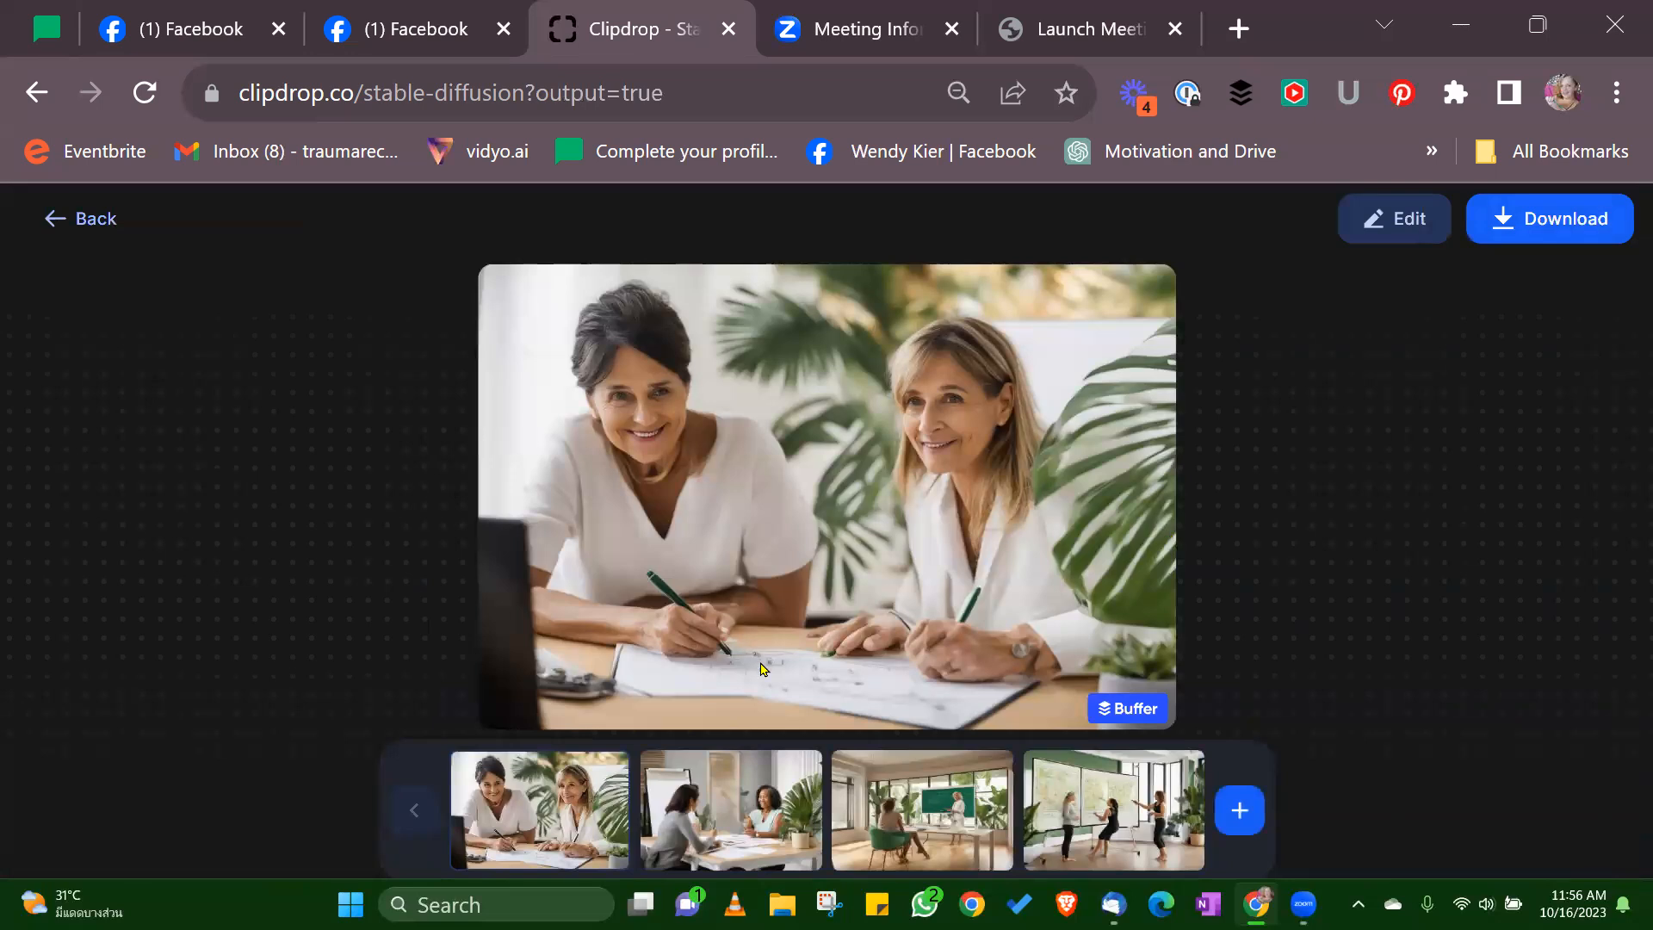
Step: Compare the images generated with the gold, black and green prompt at full size and return to the prompt
{"action": "left_click", "coordinate": [913, 797]}
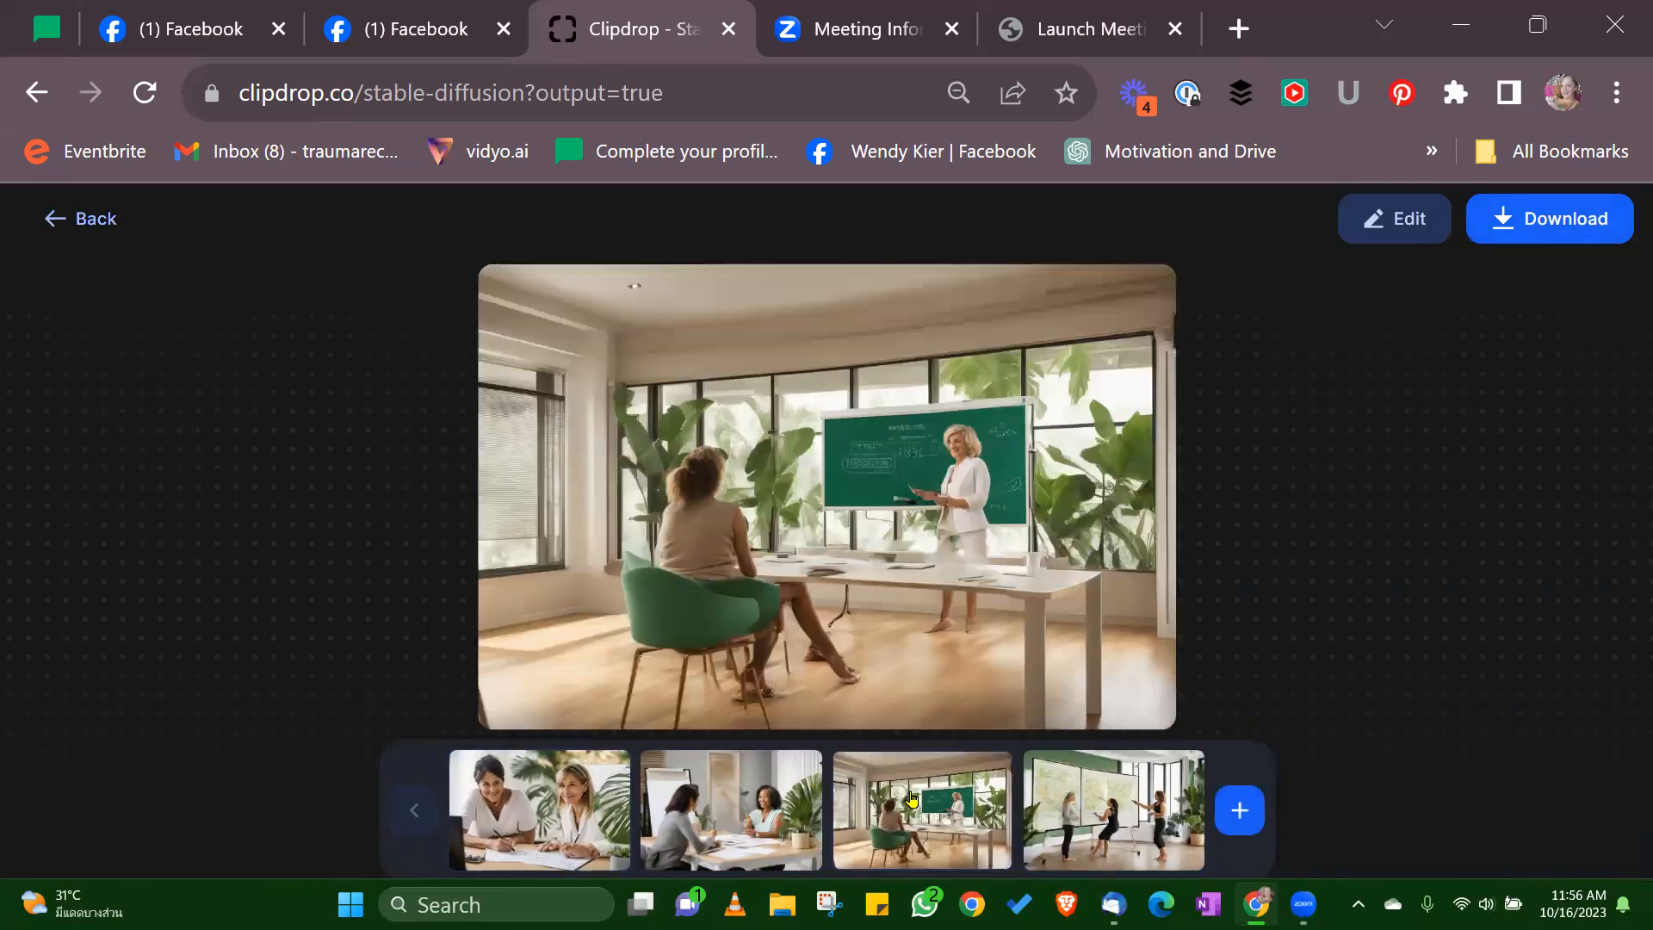
{"action": "left_click", "coordinate": [1075, 840]}
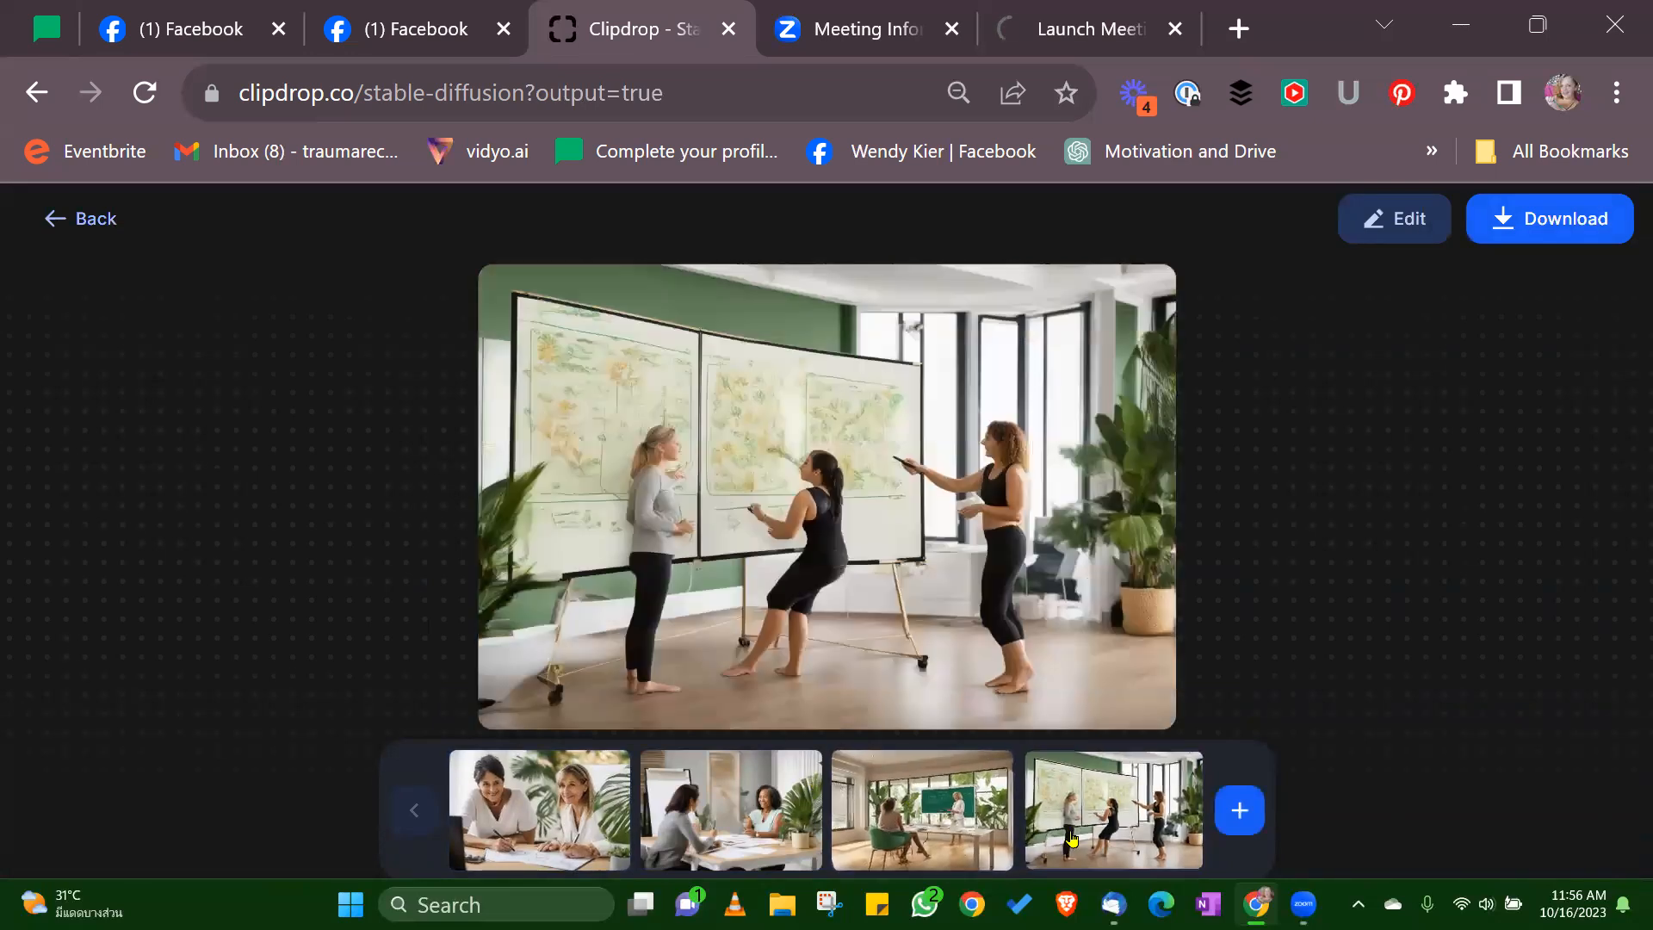
{"action": "left_click", "coordinate": [939, 824]}
{"action": "left_click", "coordinate": [641, 807]}
{"action": "left_click", "coordinate": [627, 809]}
{"action": "left_click", "coordinate": [644, 811]}
{"action": "left_click", "coordinate": [929, 840]}
{"action": "left_click", "coordinate": [1031, 848]}
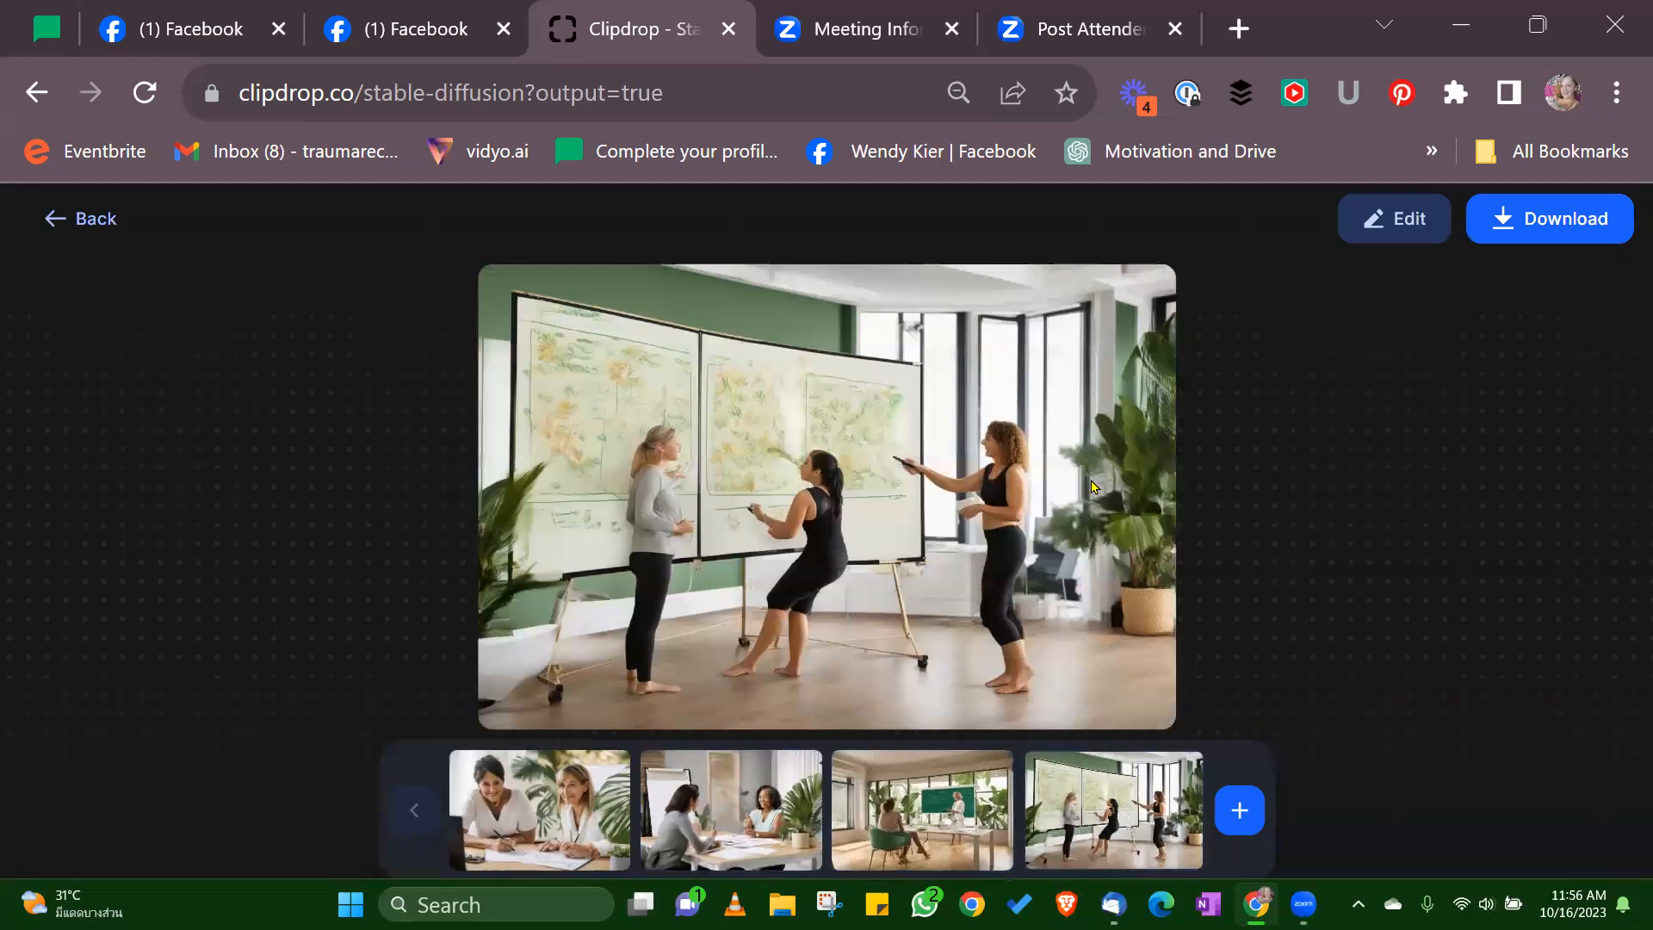
{"action": "left_click", "coordinate": [54, 219]}
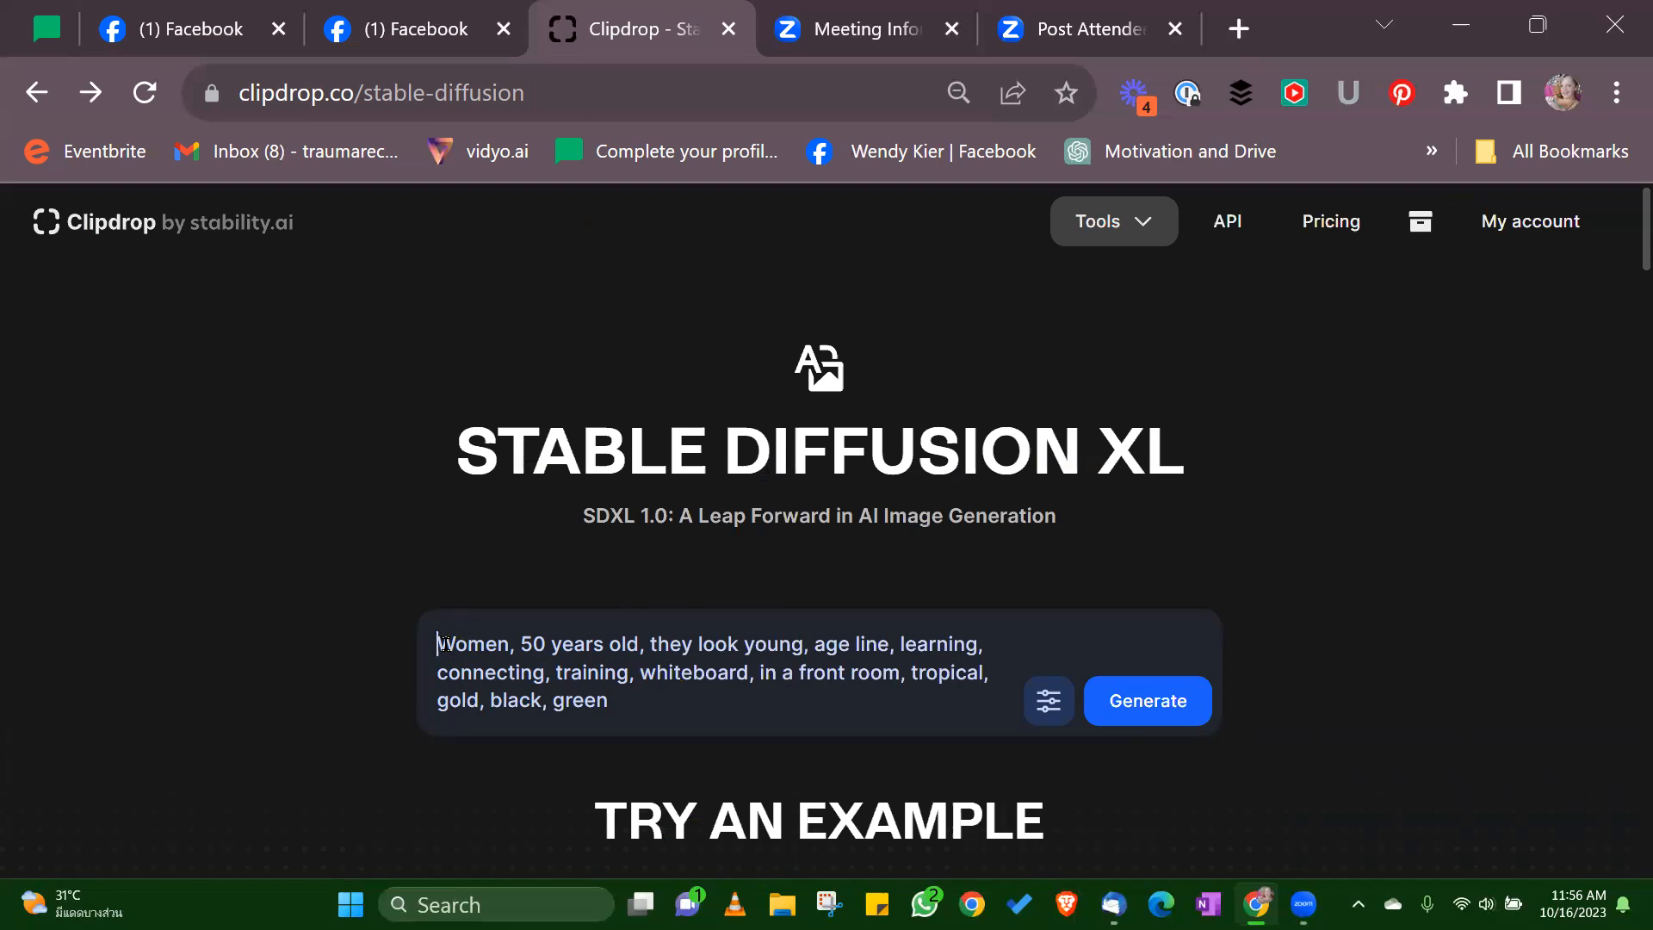
Step: Insert "A group of" before "Women" at the start of the prompt and generate new images
{"action": "type", "text": "A grou"}
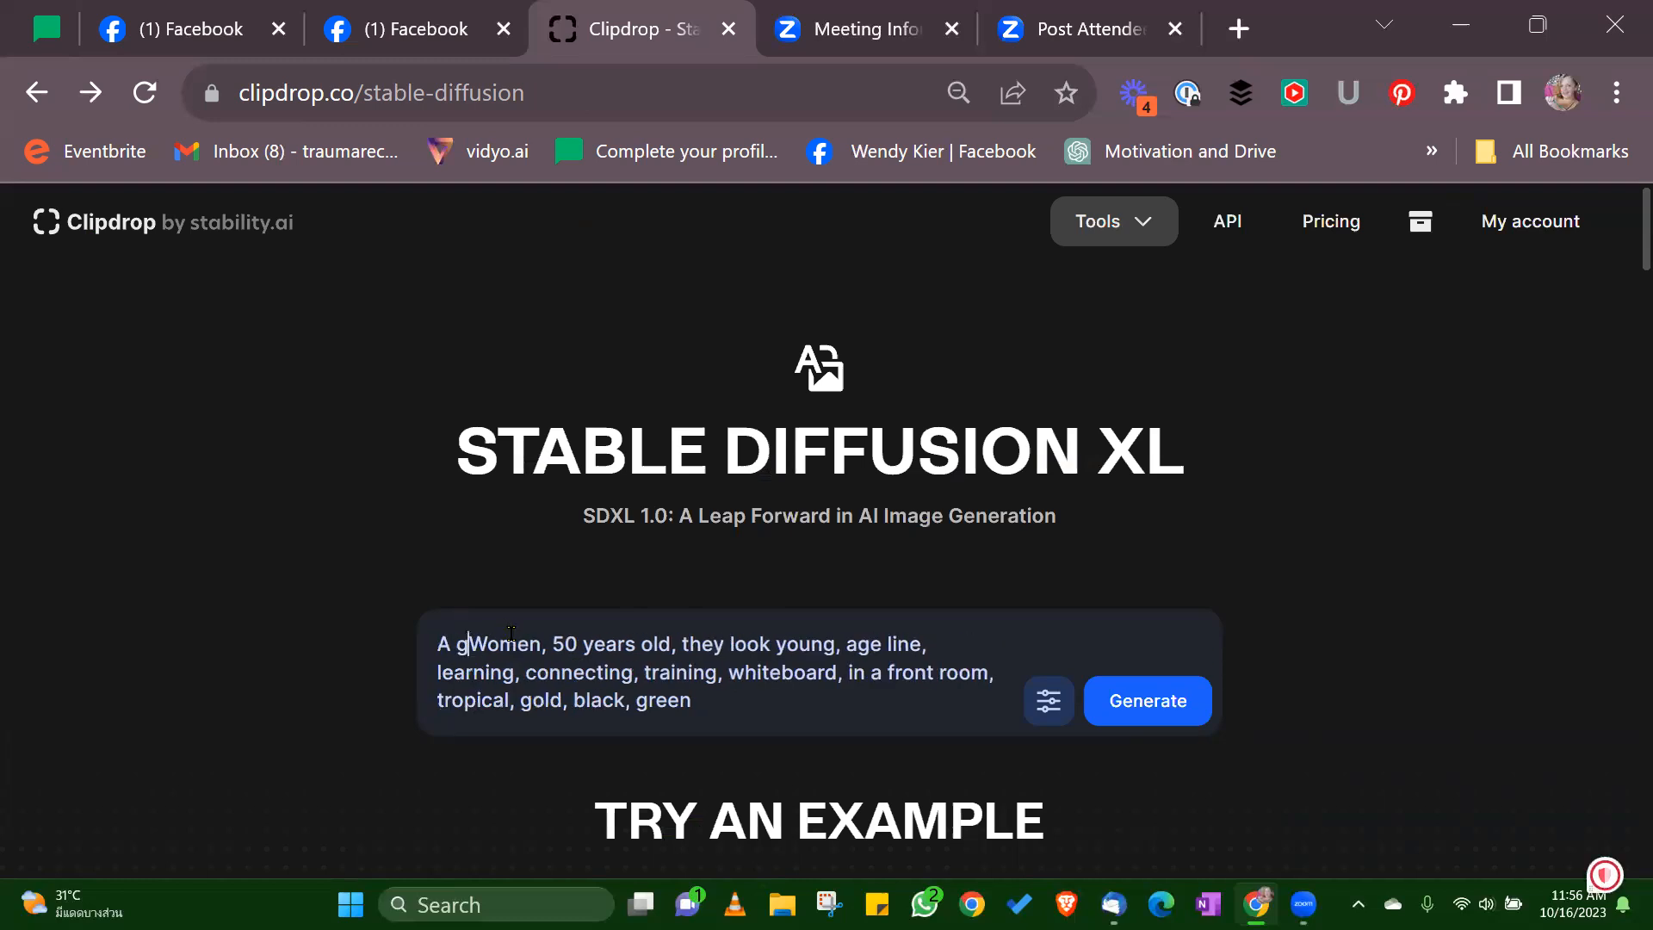
{"action": "type", "text": "p of"}
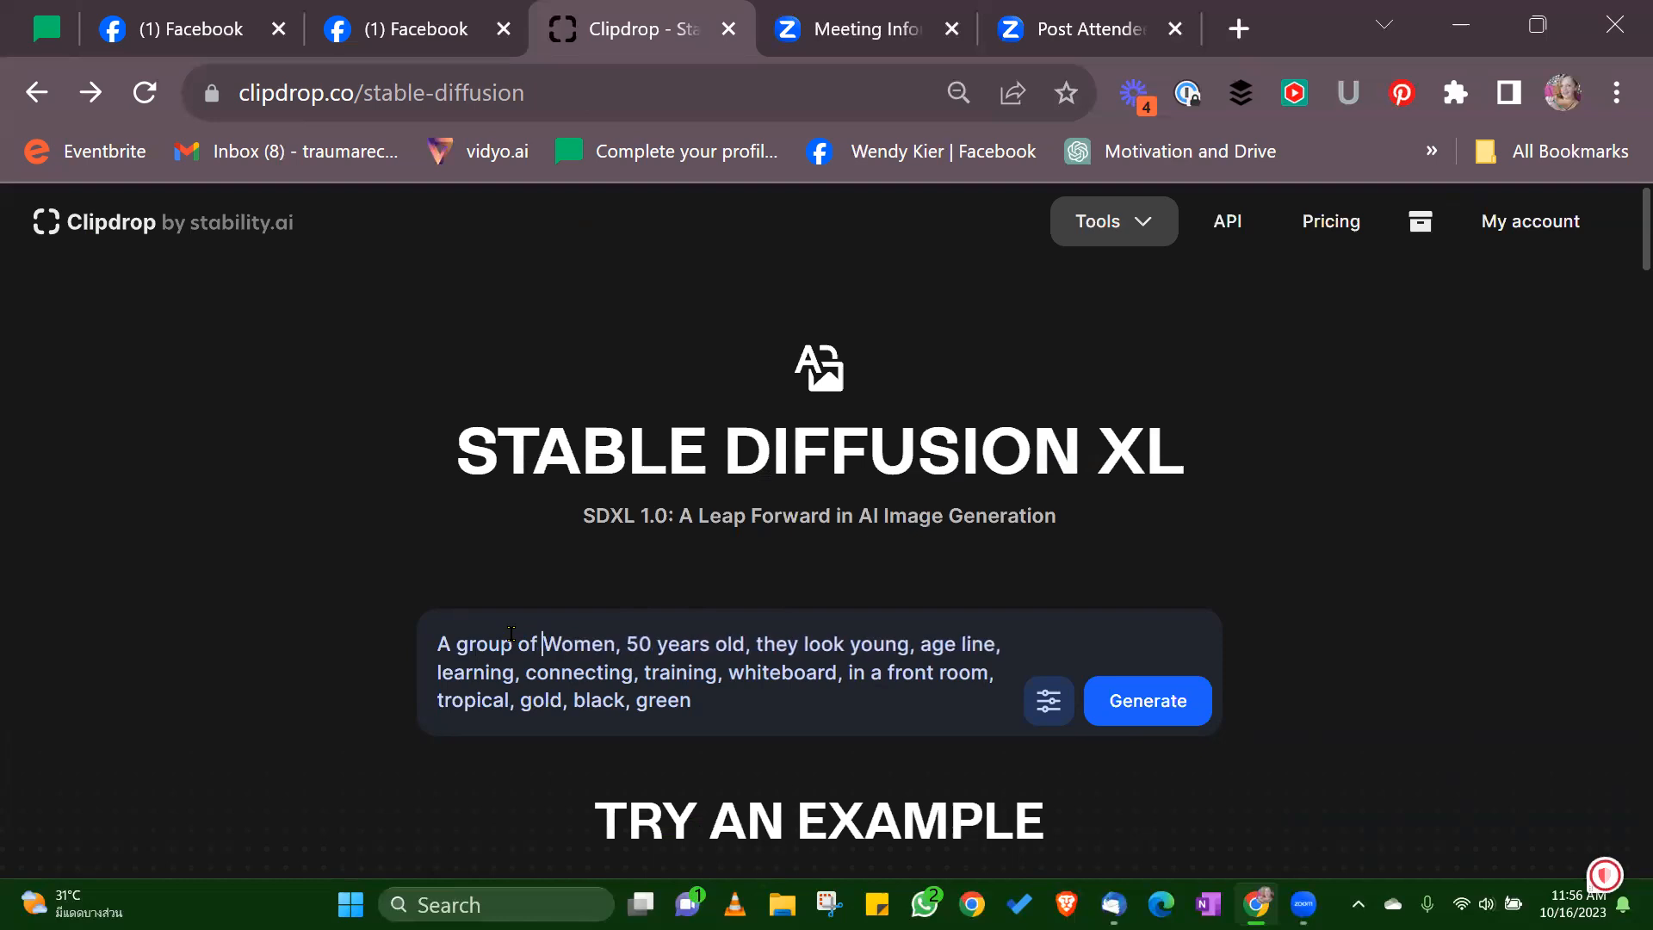
{"action": "left_click", "coordinate": [1100, 702]}
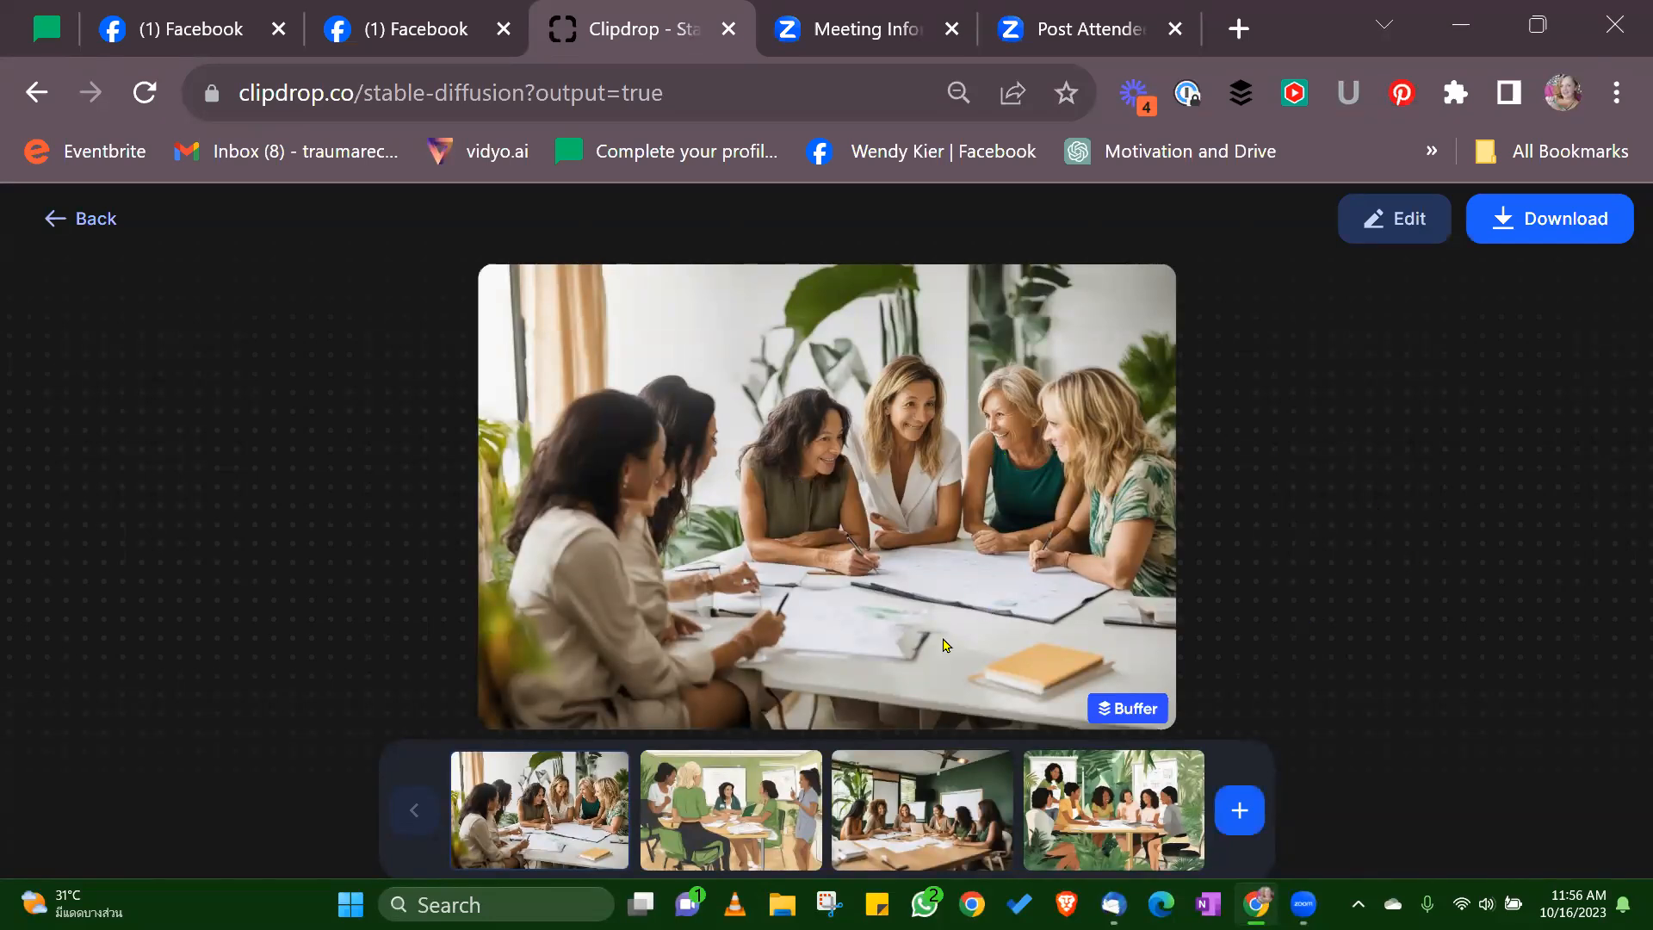
Step: View the generated images of the group of women at full size and return to the prompt
{"action": "left_click", "coordinate": [763, 794]}
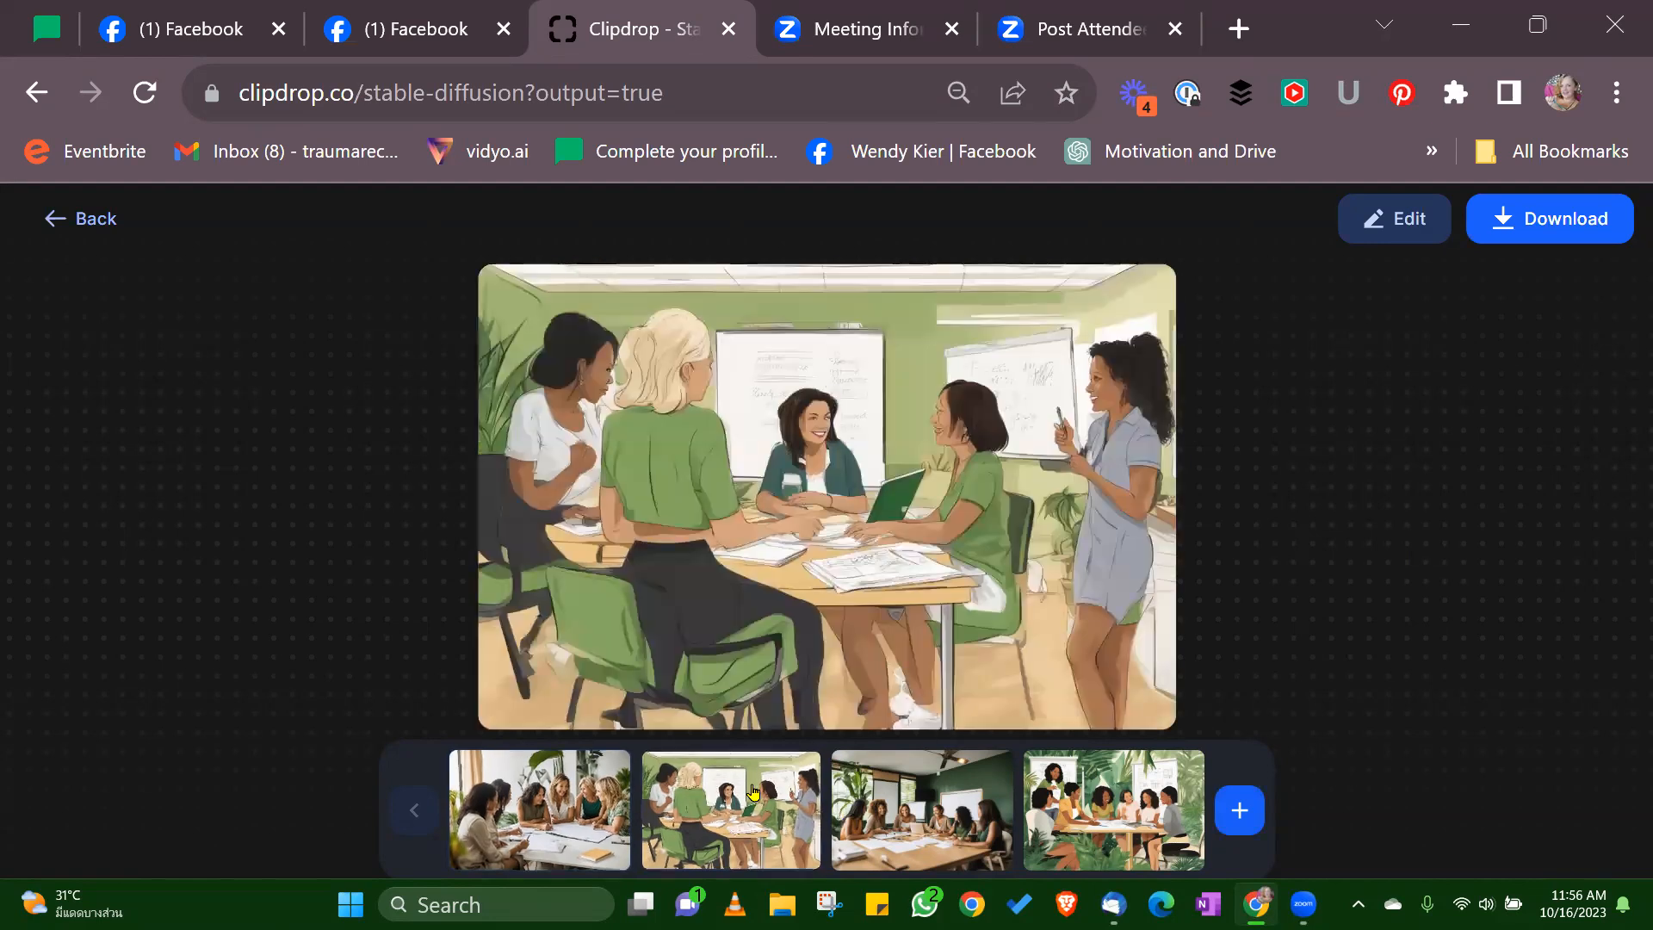
{"action": "left_click", "coordinate": [892, 800]}
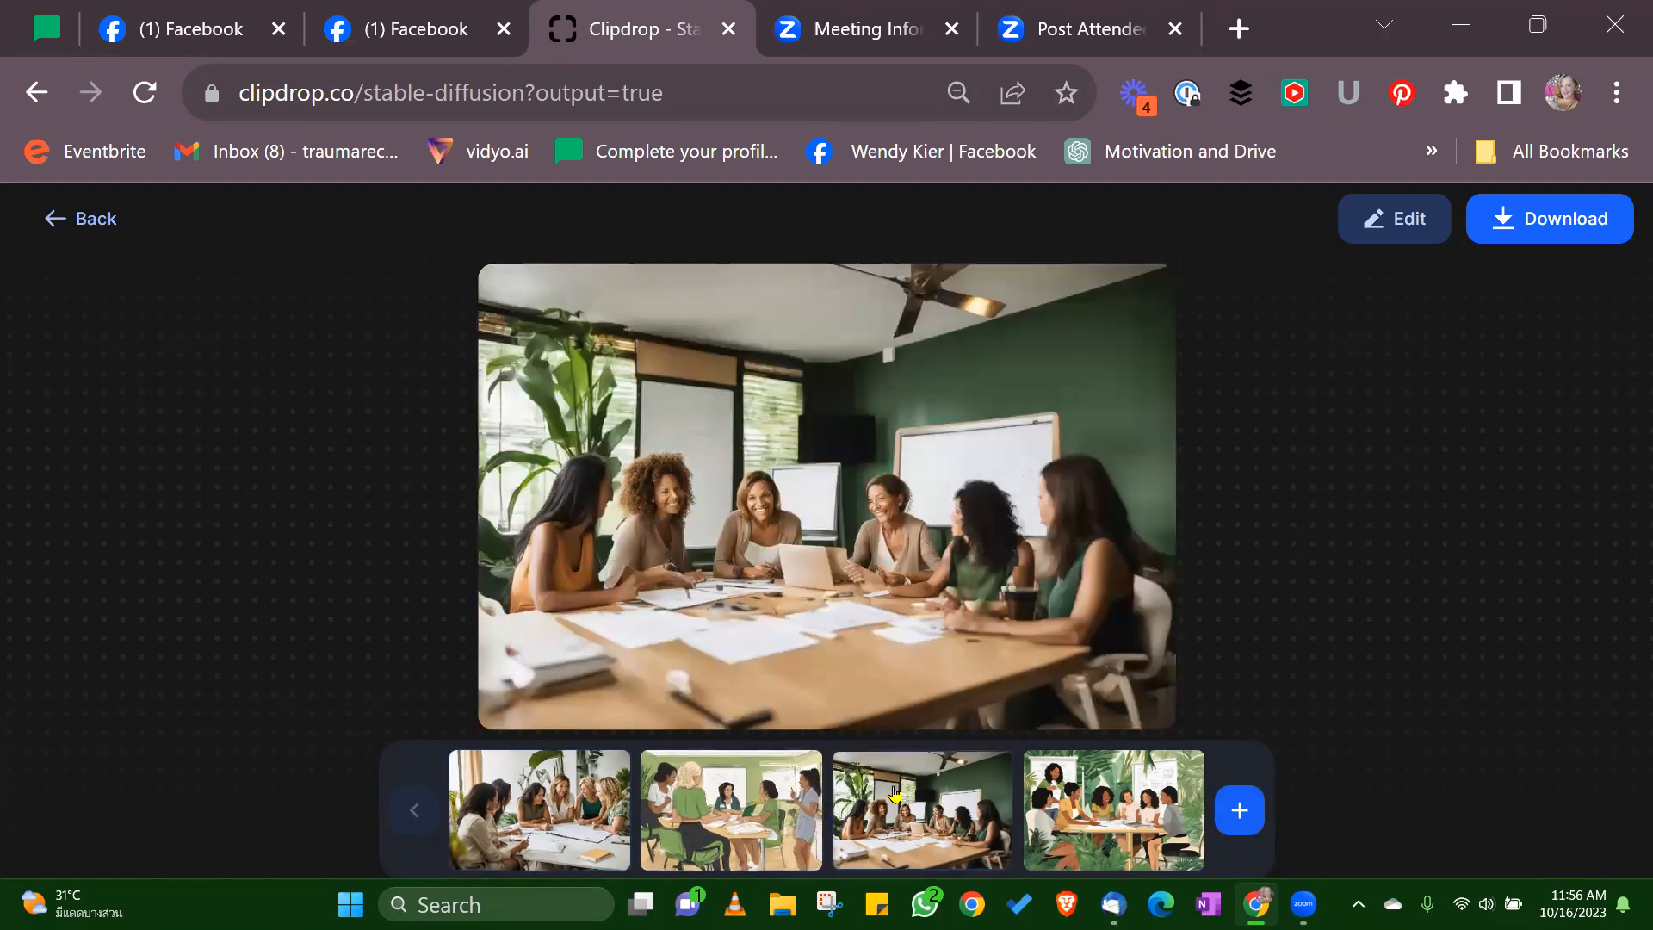
{"action": "left_click", "coordinate": [1104, 791]}
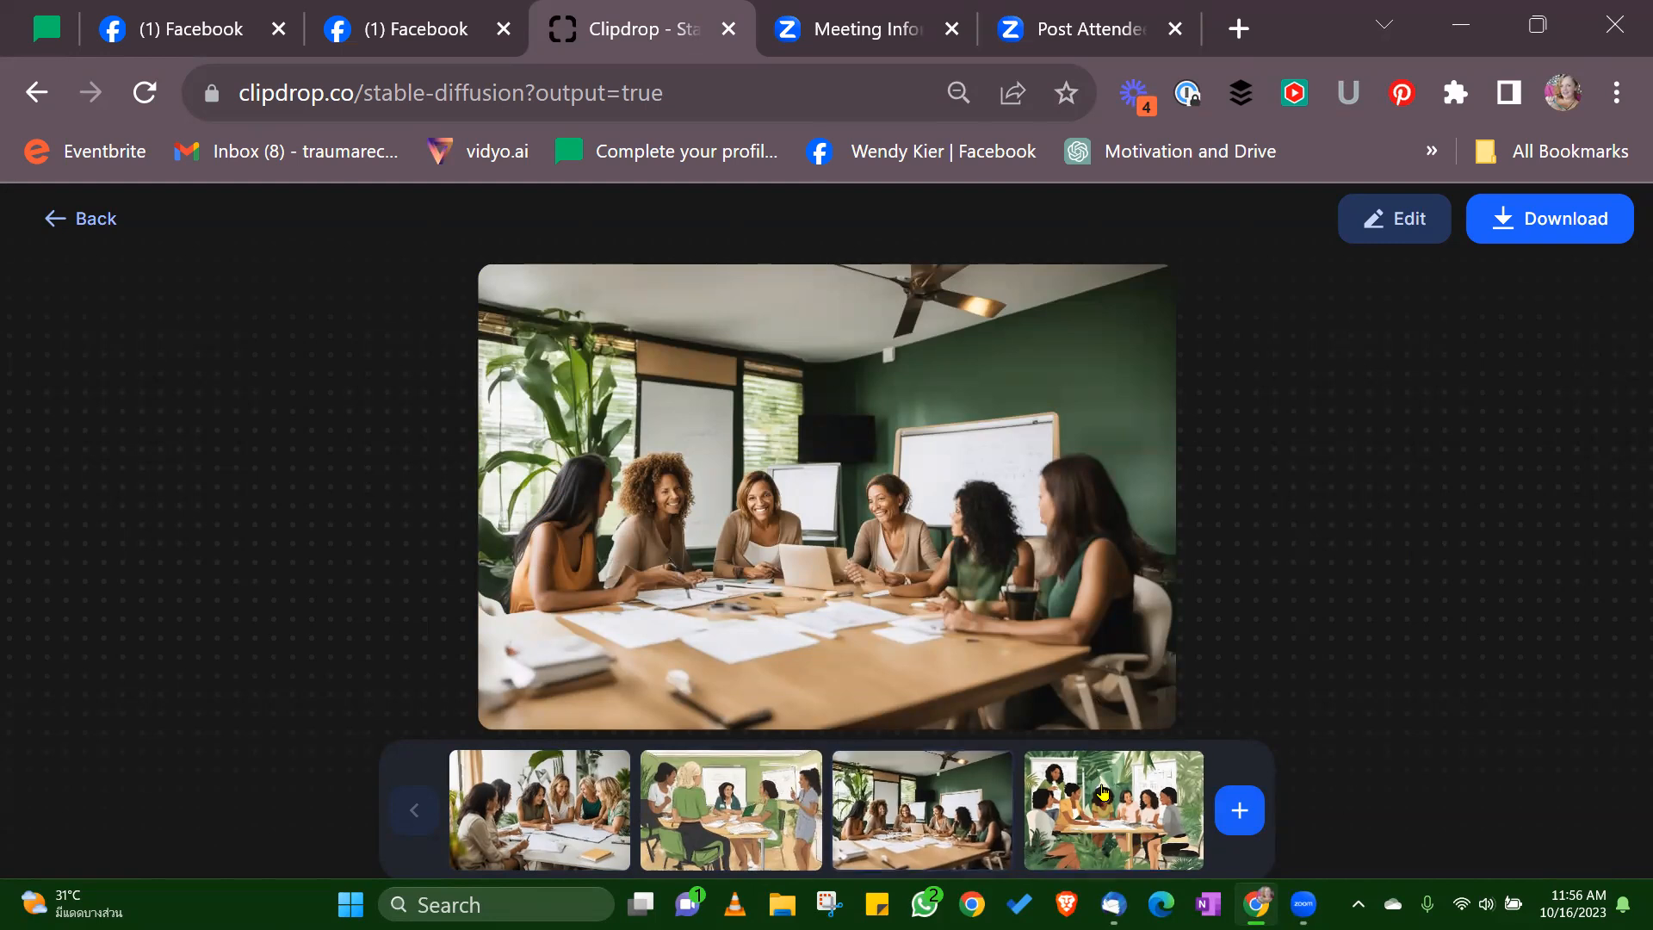
{"action": "left_click", "coordinate": [30, 215]}
Step: Set the image style to Photographic and generate new images from the group prompt
{"action": "scroll", "coordinate": [1094, 387], "scroll_direction": "down", "scroll_amount": 4}
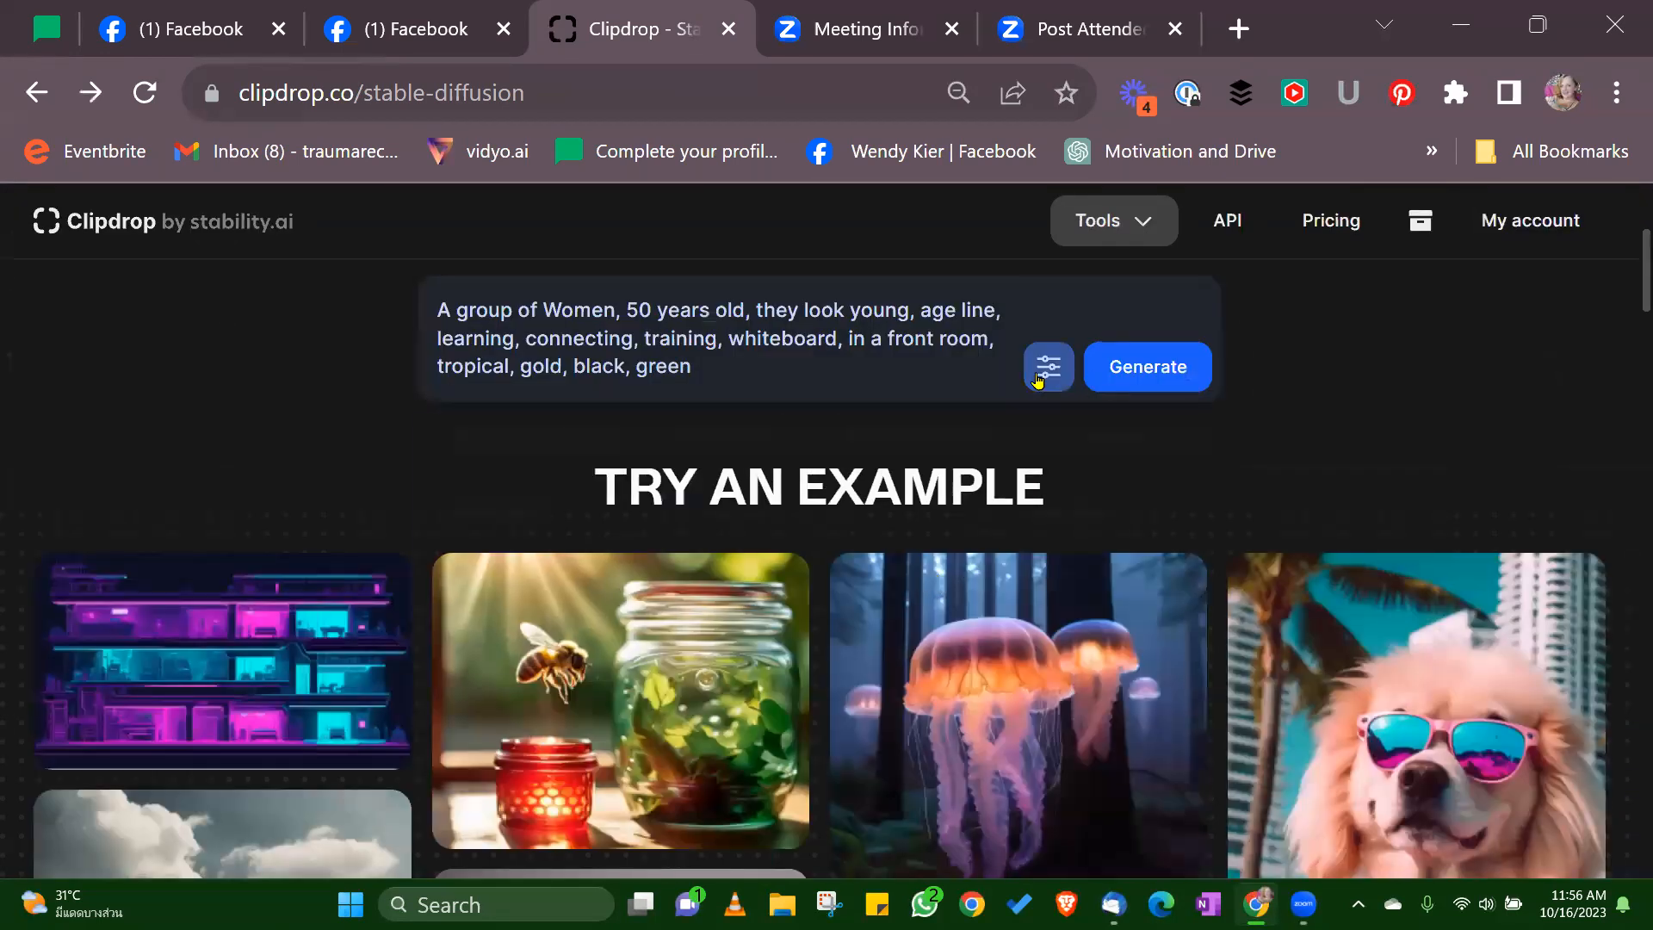
{"action": "left_click", "coordinate": [1037, 378]}
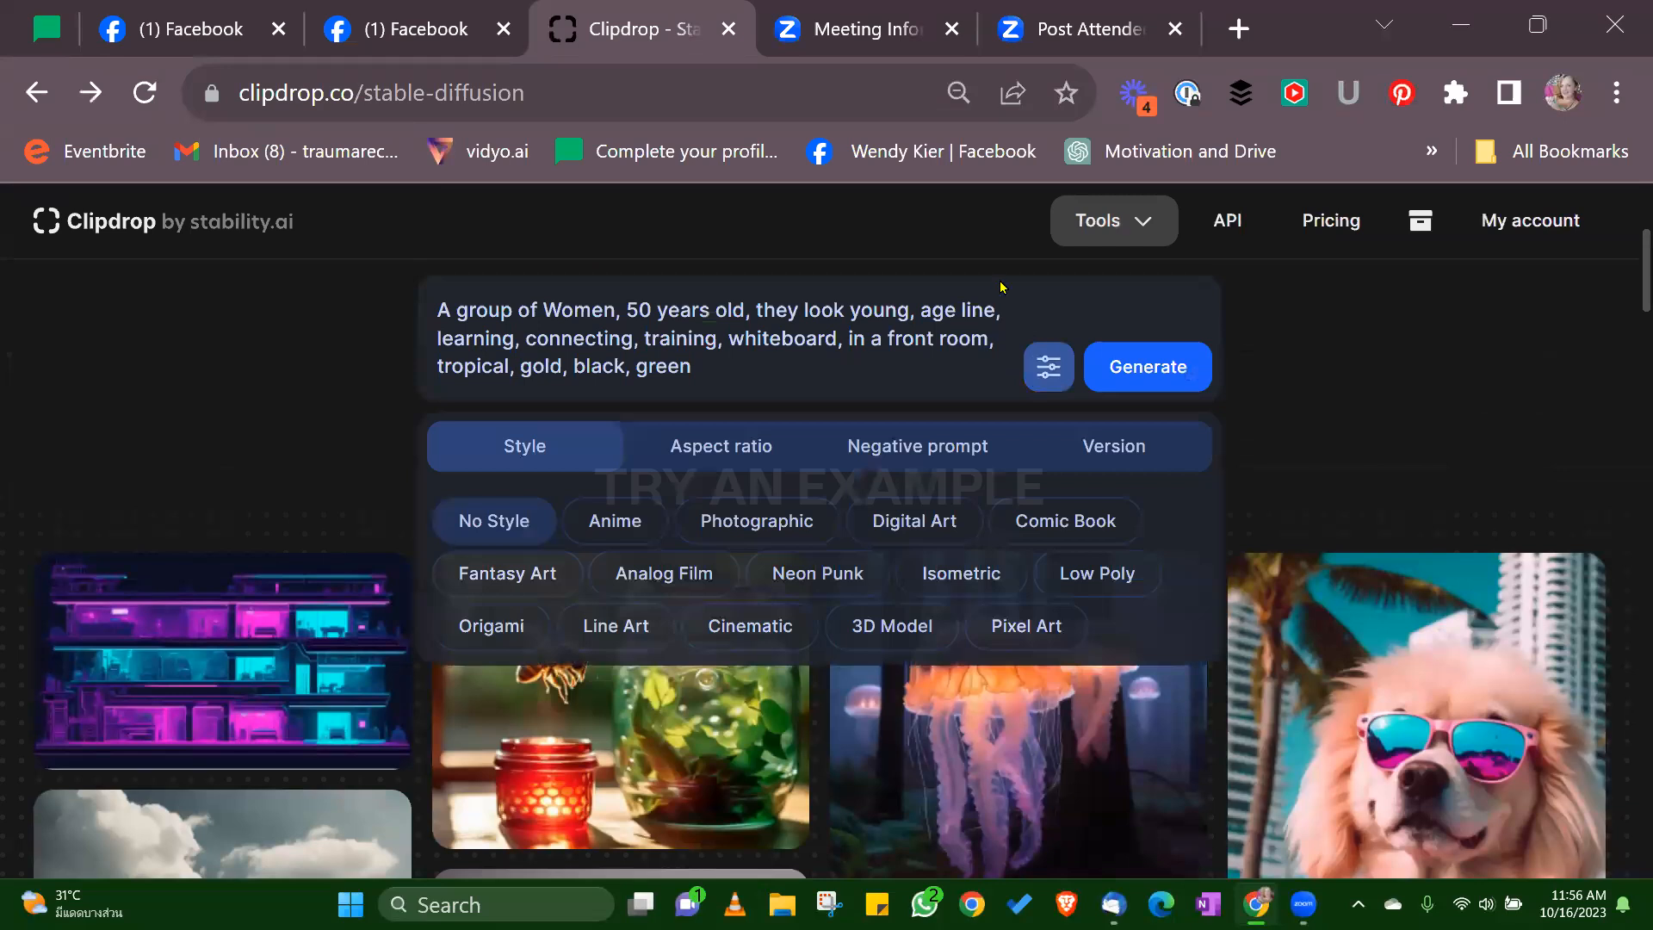
{"action": "left_click", "coordinate": [802, 523]}
{"action": "left_click", "coordinate": [1159, 379]}
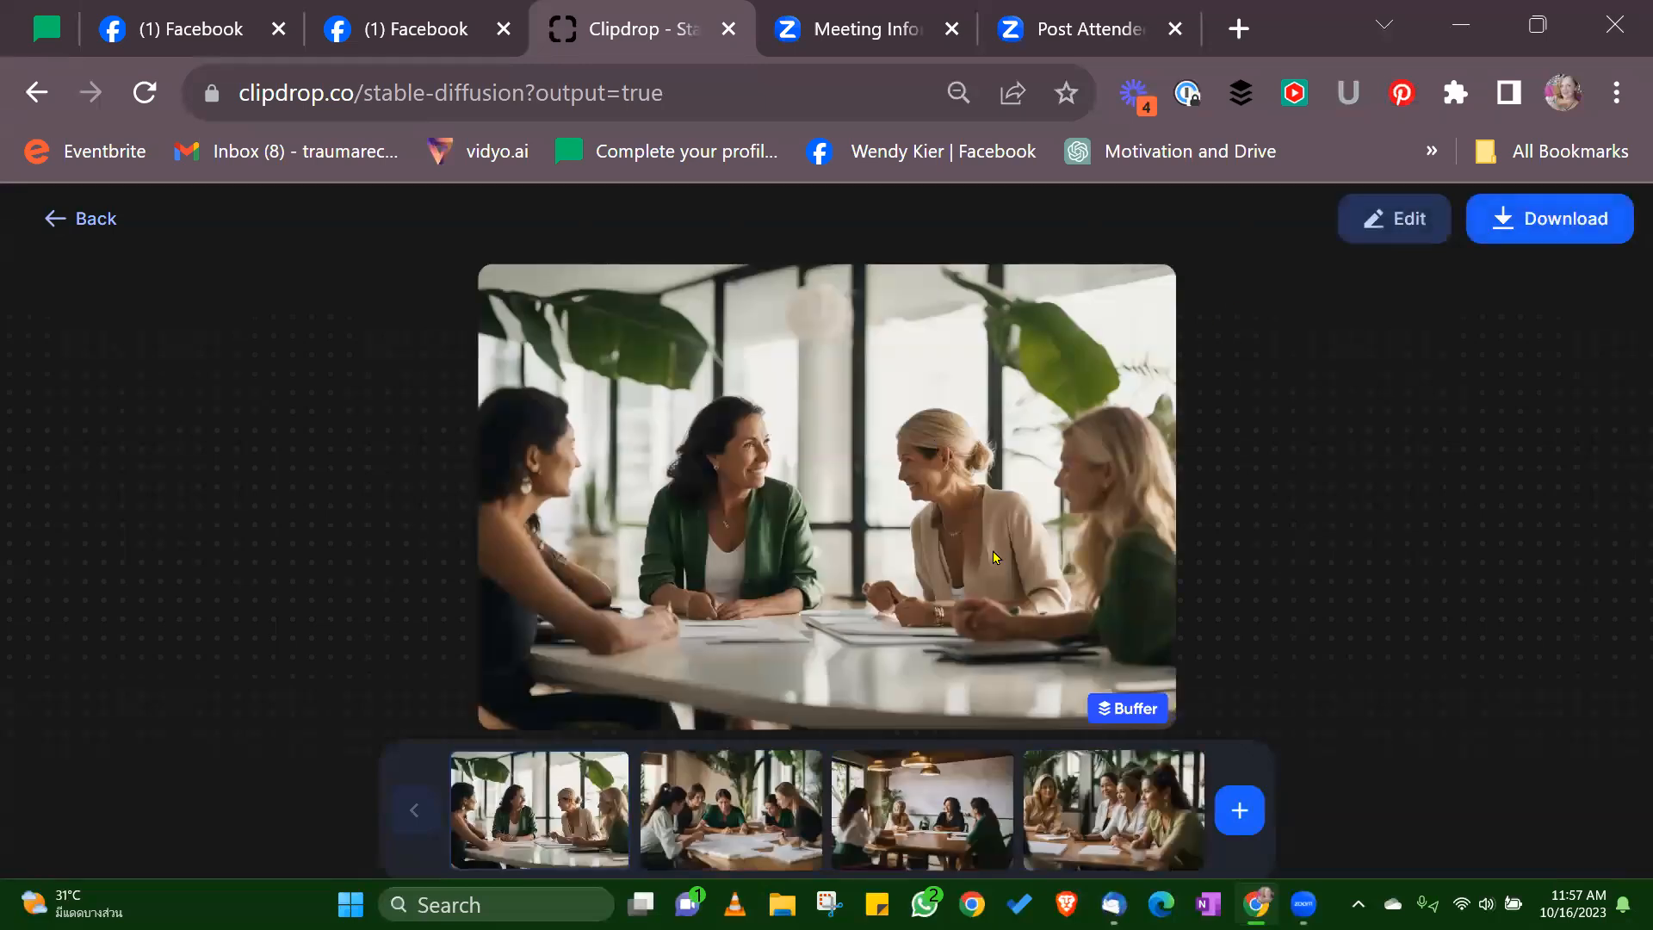
Step: Compare the Photographic-style group images at full size and return to the prompt
{"action": "left_click", "coordinate": [724, 814]}
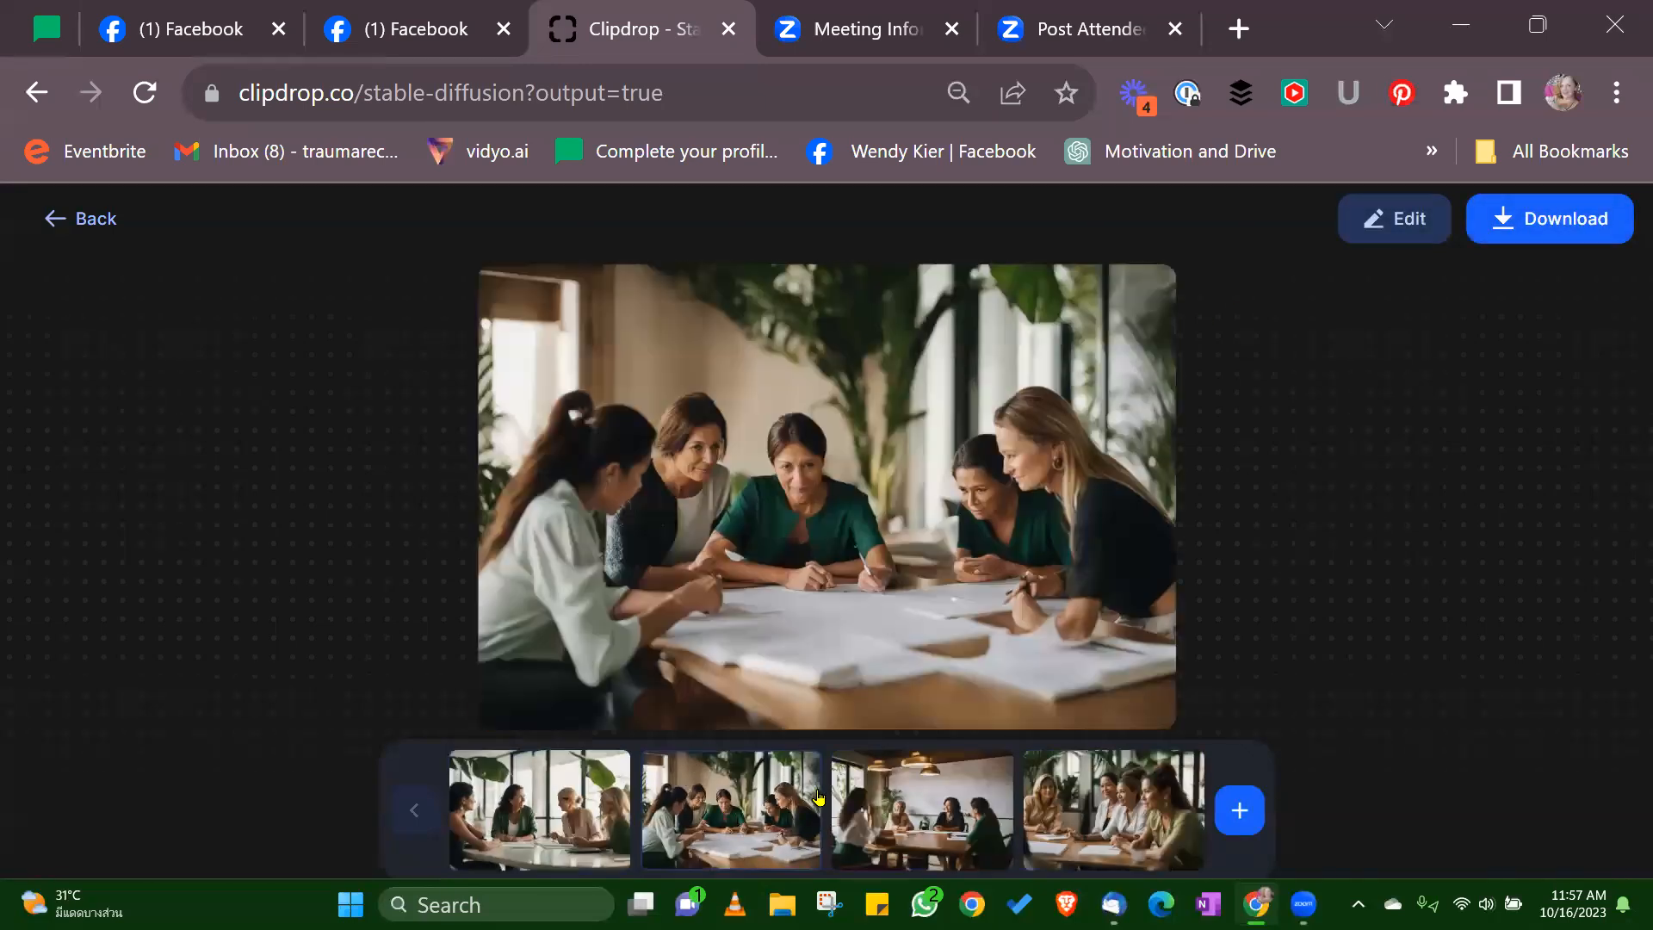
{"action": "left_click", "coordinate": [905, 829]}
{"action": "left_click", "coordinate": [1106, 838]}
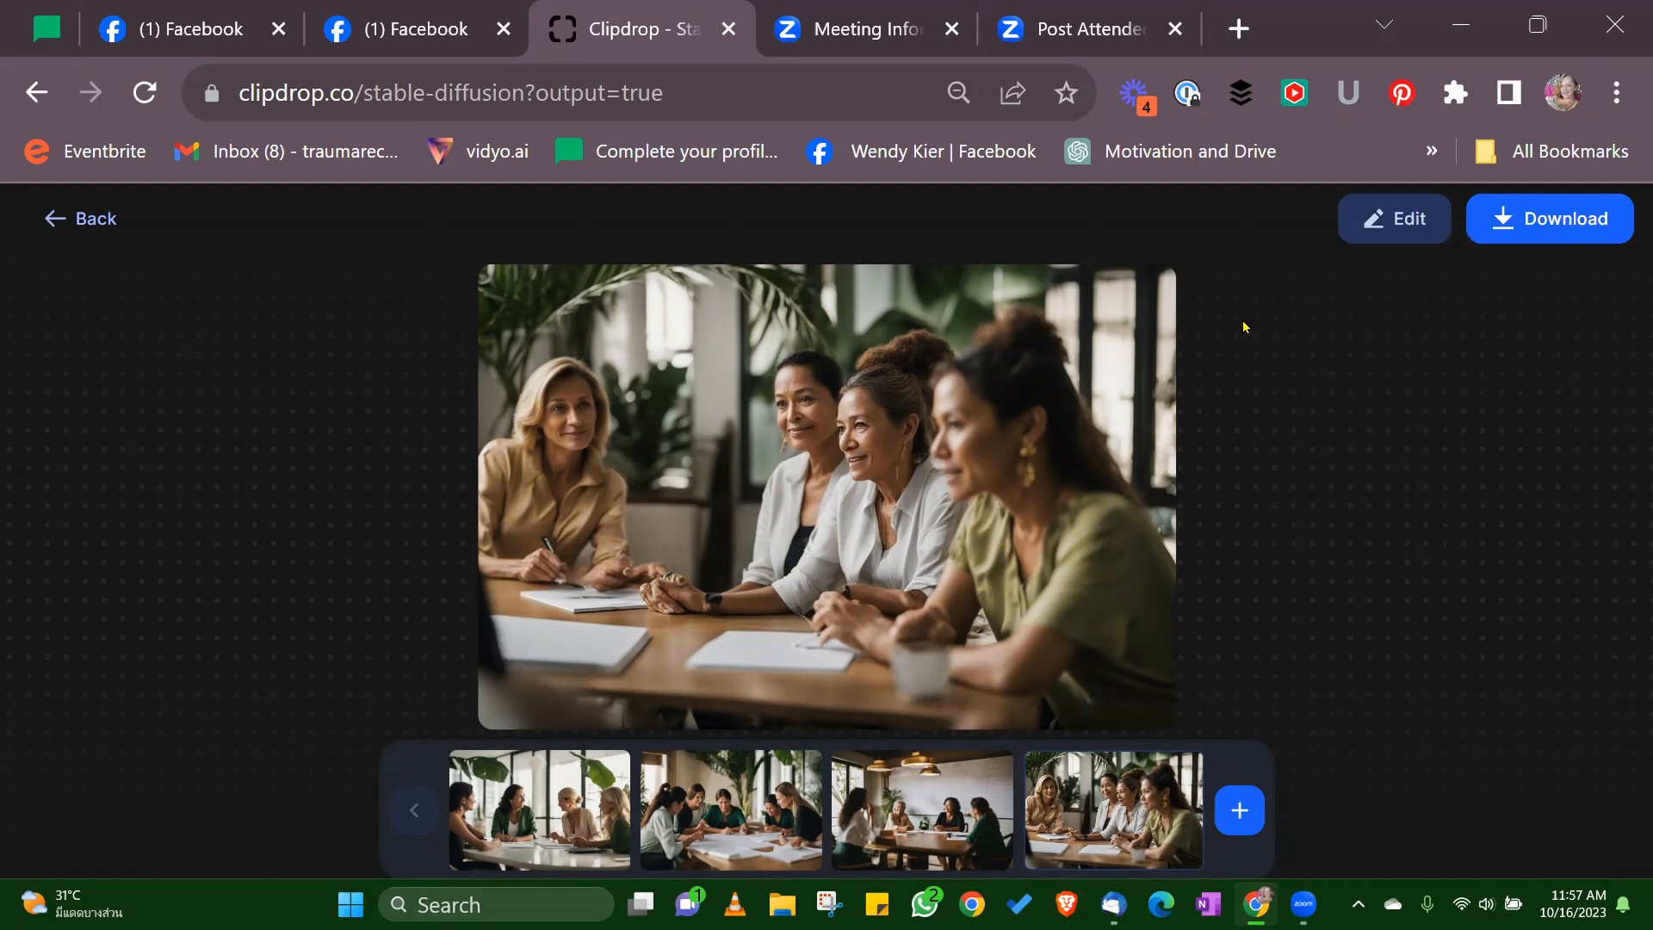
{"action": "left_click", "coordinate": [549, 792]}
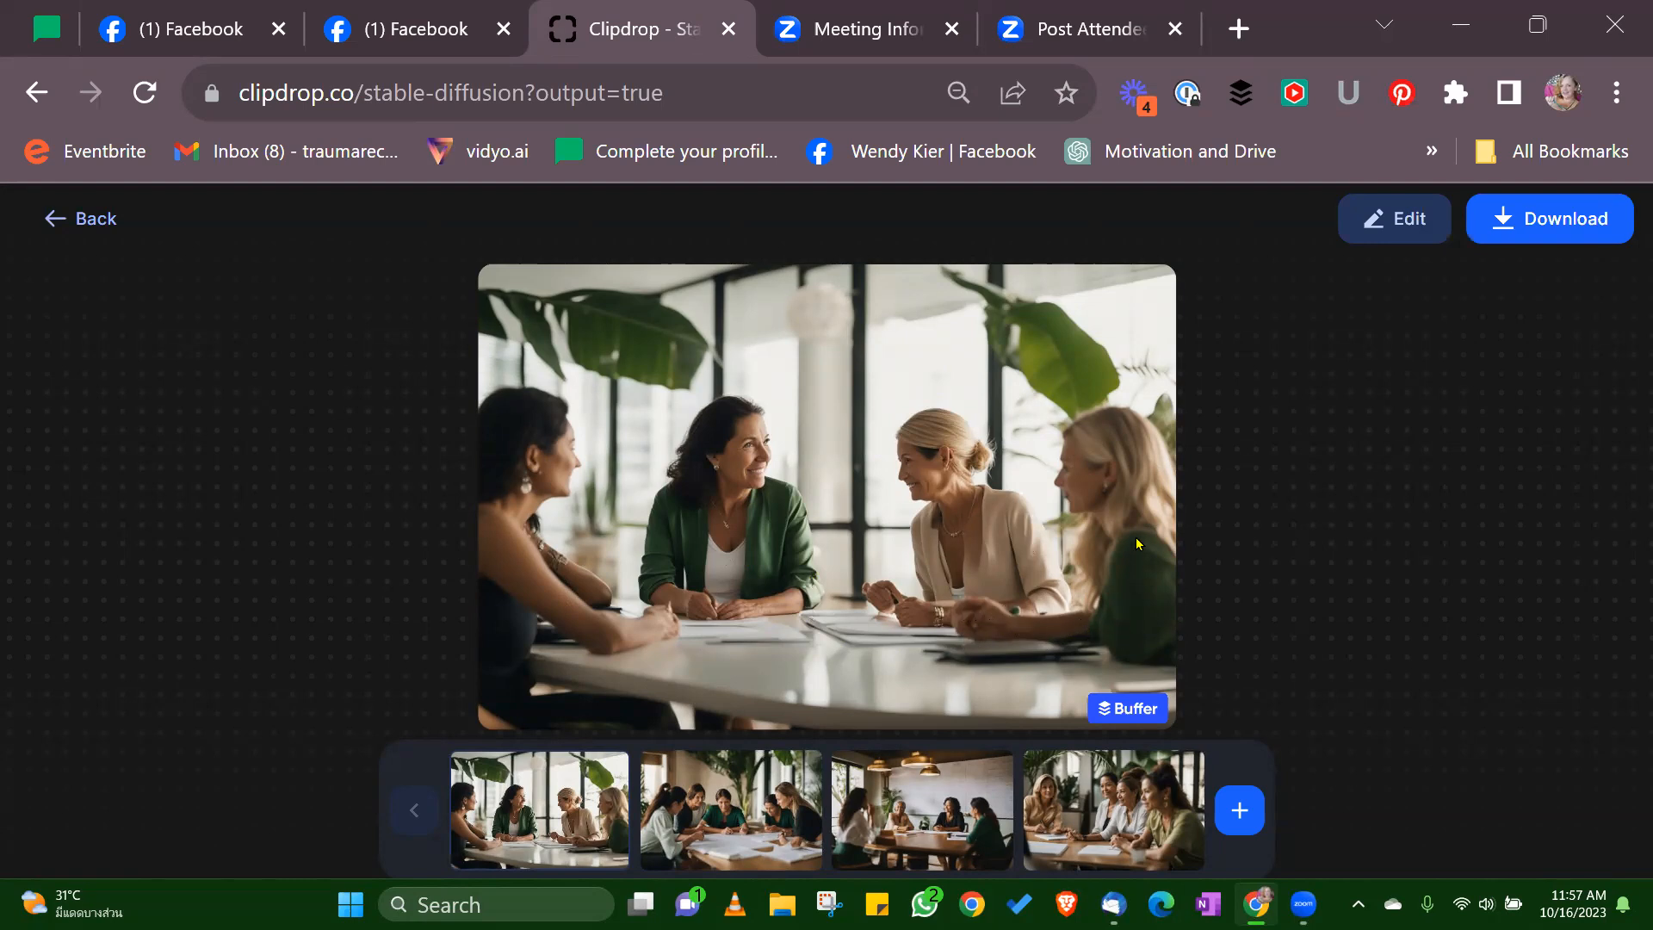
{"action": "left_click", "coordinate": [739, 794]}
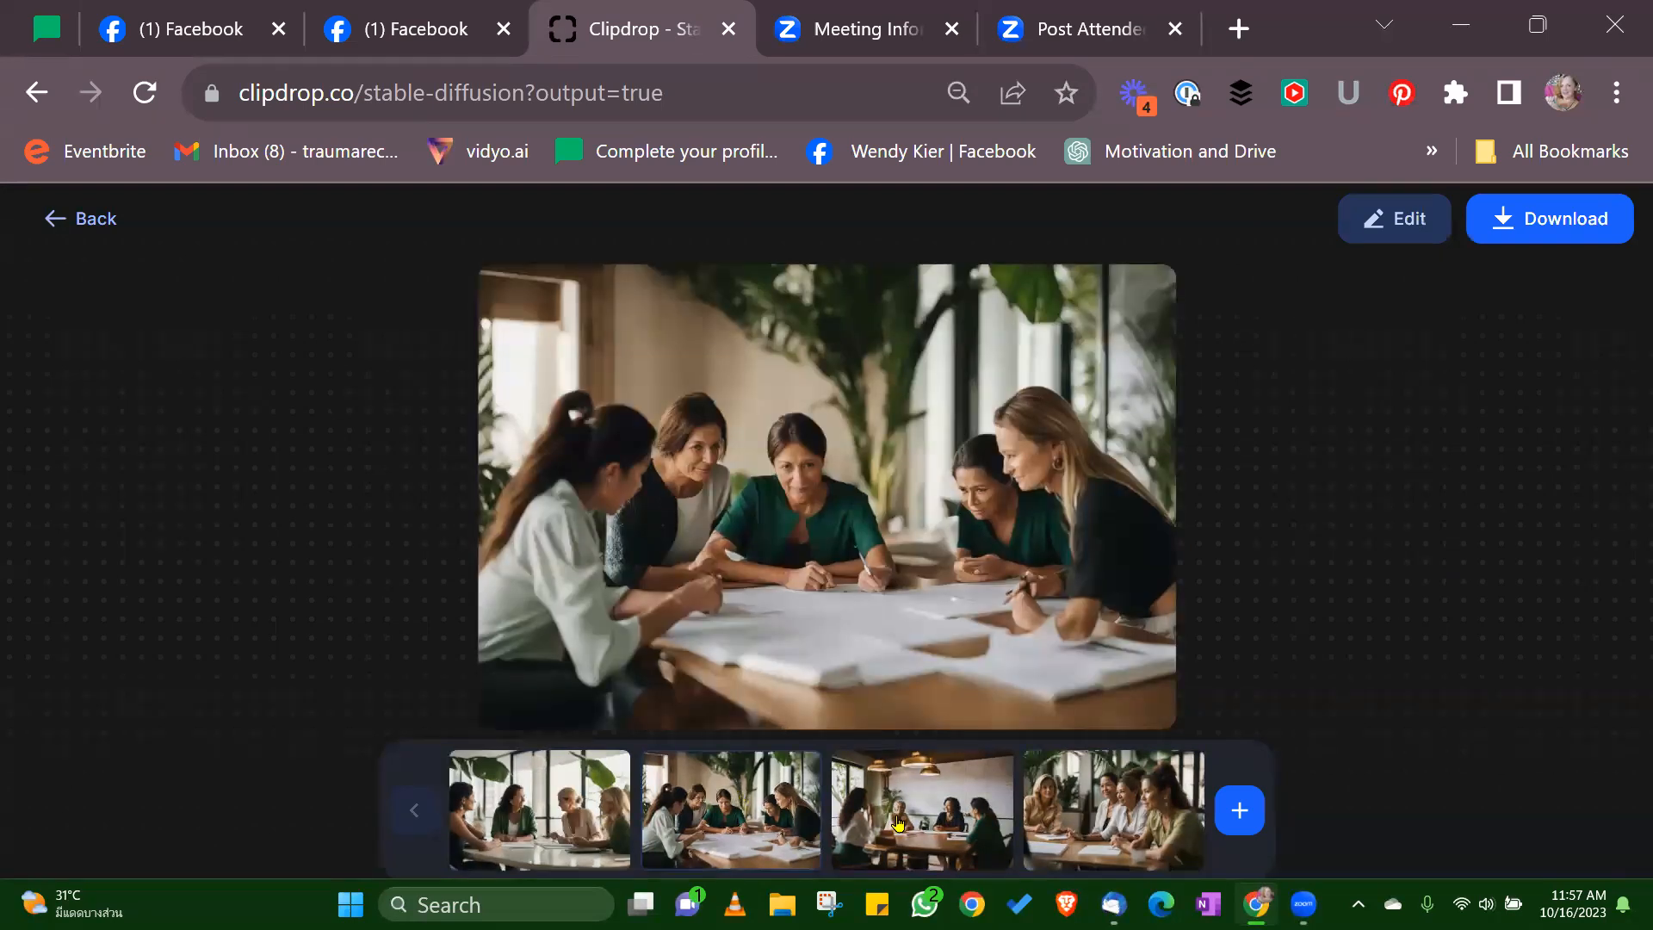
{"action": "left_click", "coordinate": [956, 799]}
{"action": "left_click", "coordinate": [88, 217]}
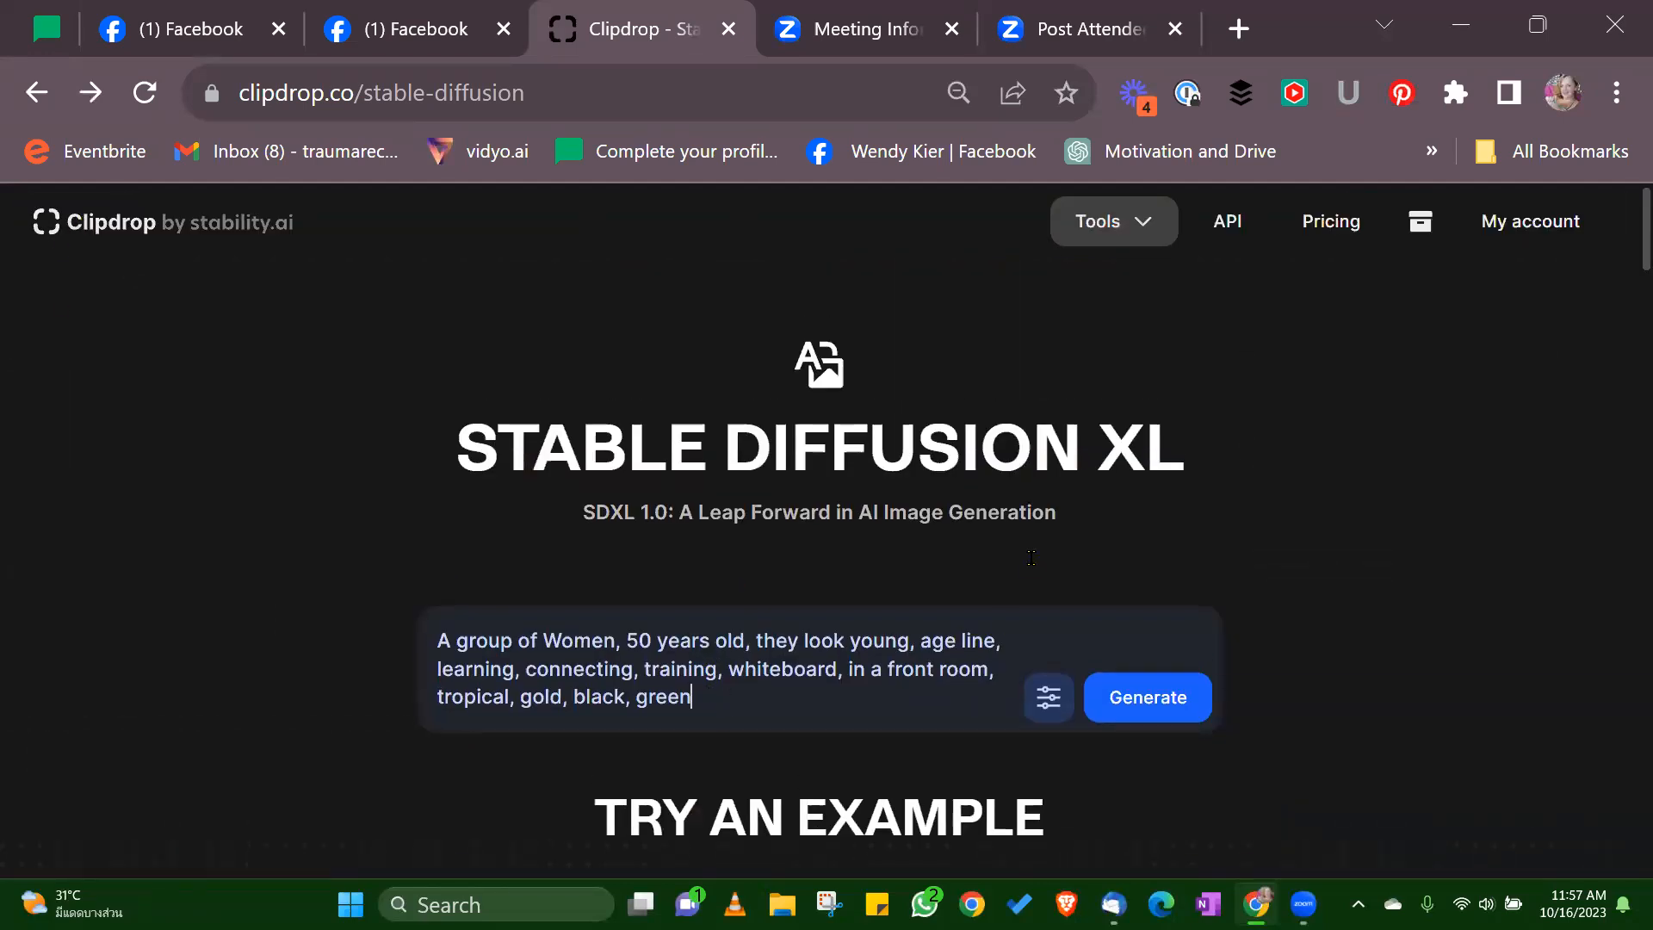
Step: Add ", boho big jewelery" after "green" at the end of the prompt and generate new images
{"action": "type", "text": ", boho"}
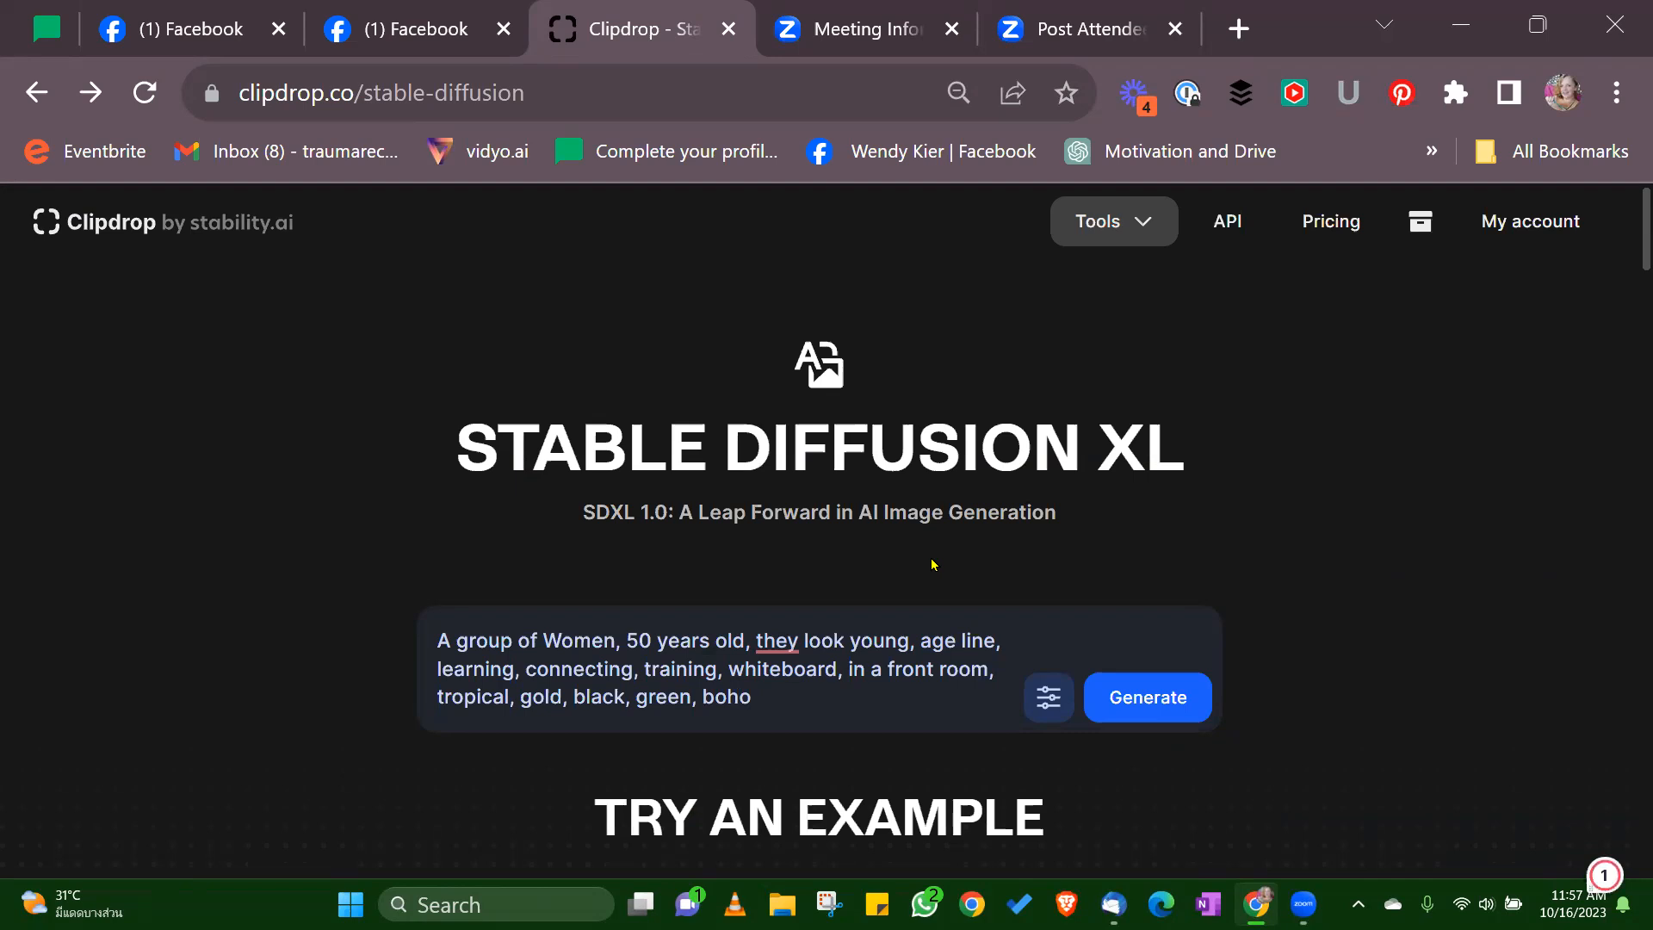
{"action": "type", "text": " big jewelery"}
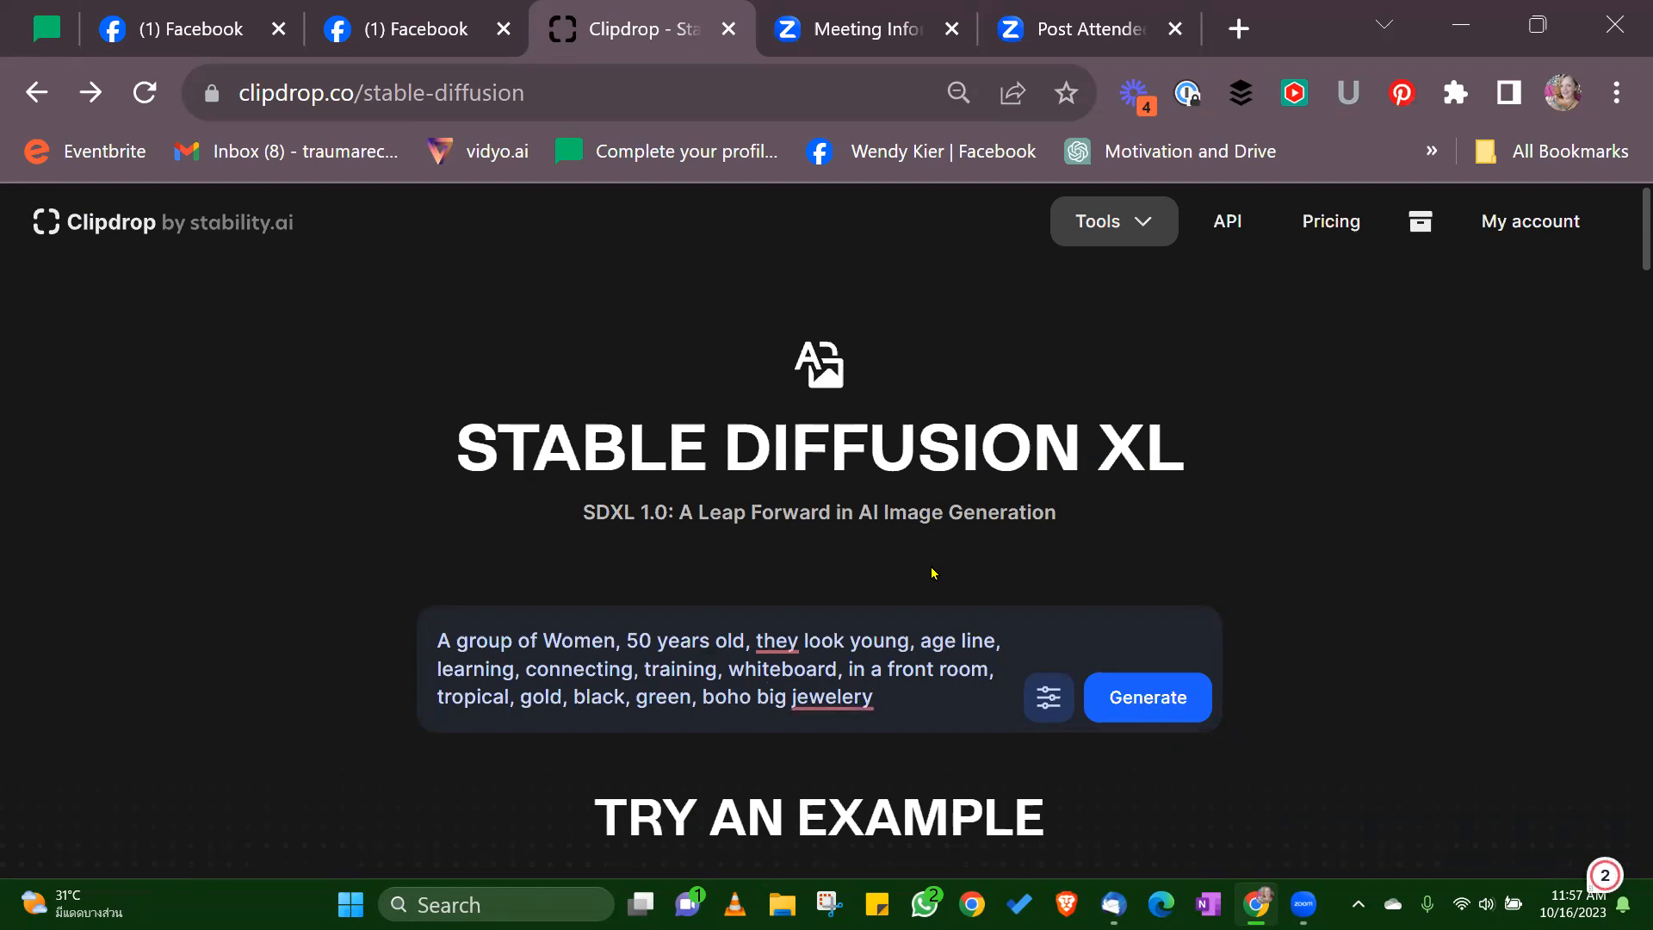
{"action": "mouse_move", "coordinate": [820, 699]}
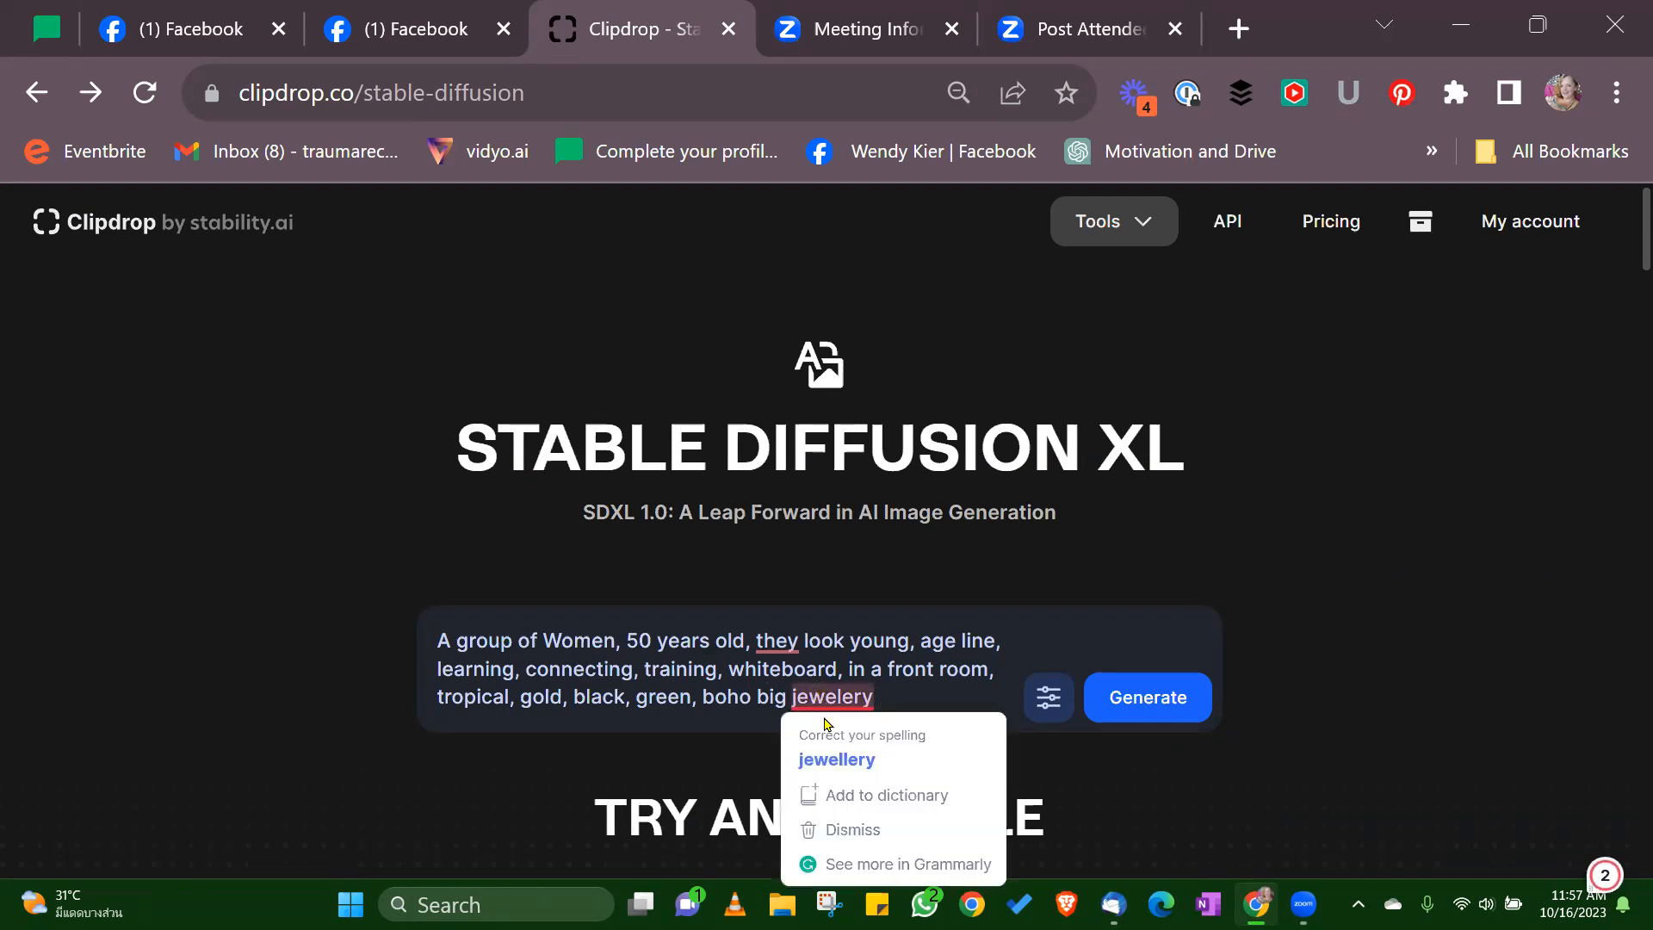
{"action": "left_click", "coordinate": [1120, 708]}
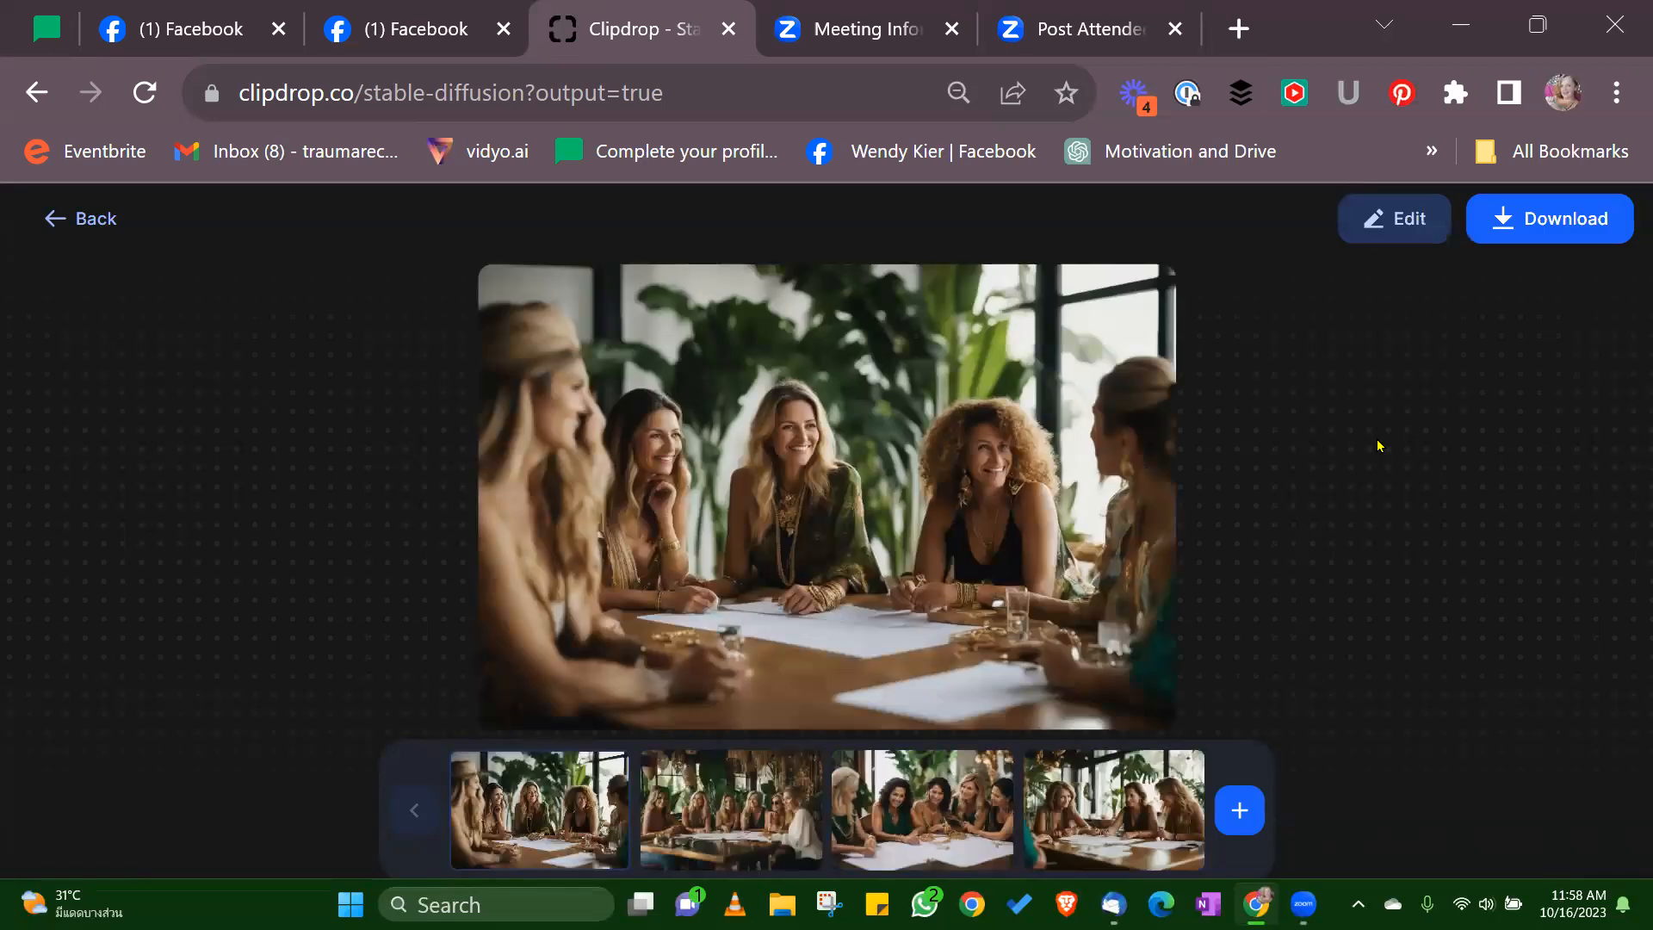
Step: View the second, third and fourth generated boho jewellery images at full size
{"action": "left_click", "coordinate": [717, 779]}
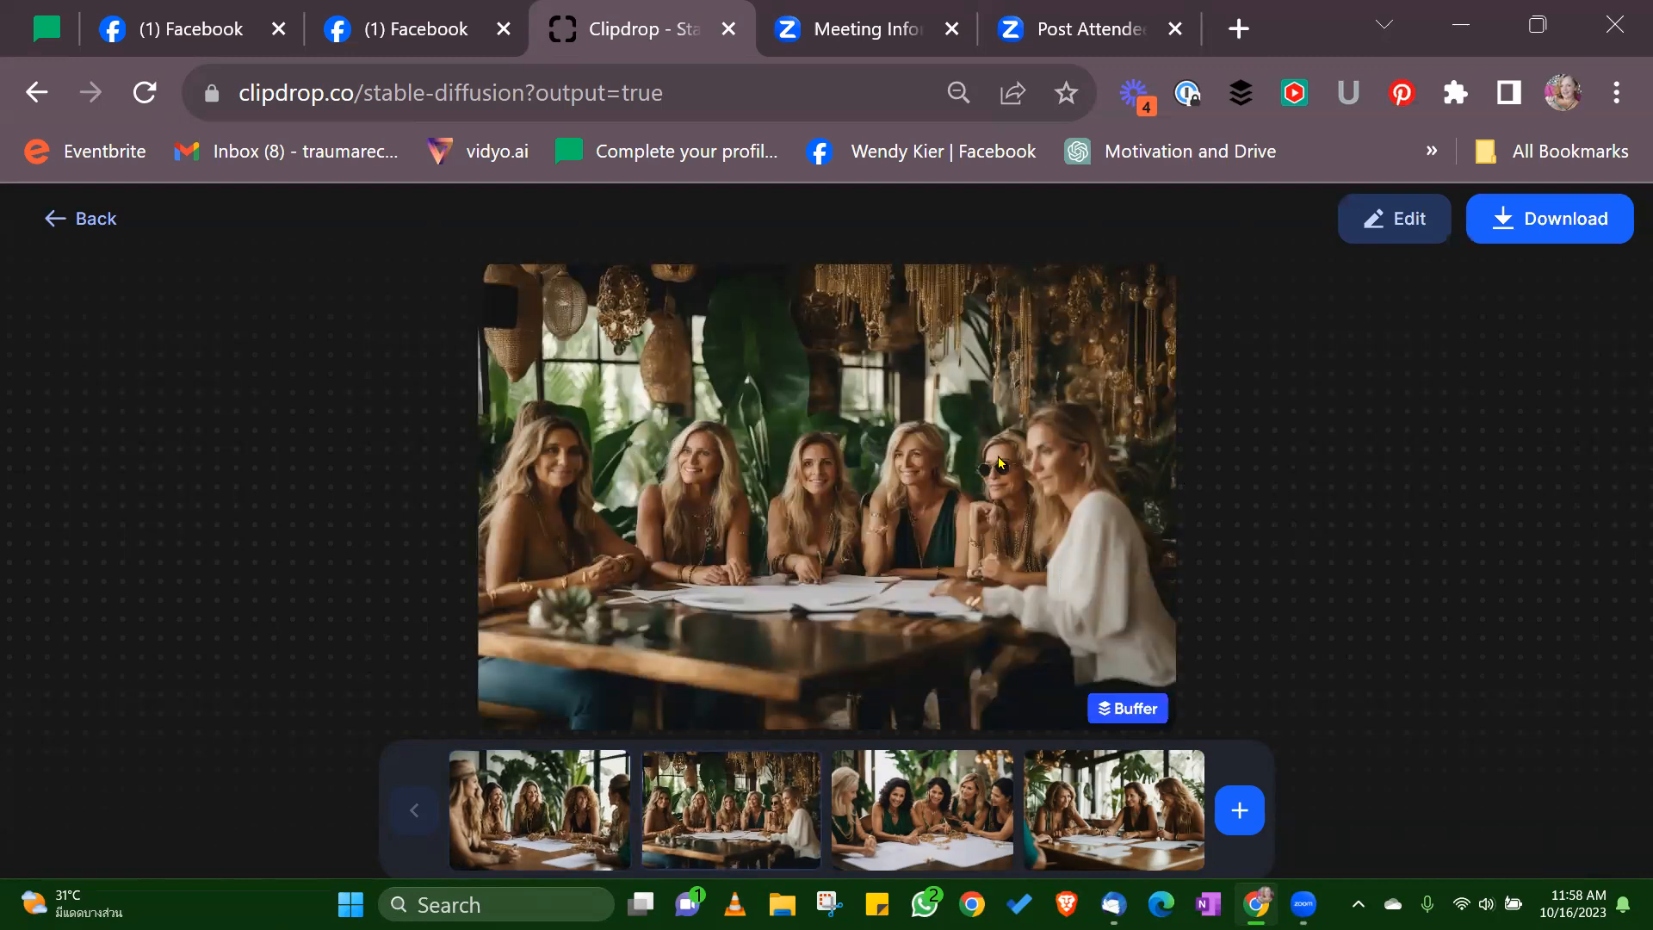
{"action": "left_click", "coordinate": [939, 835]}
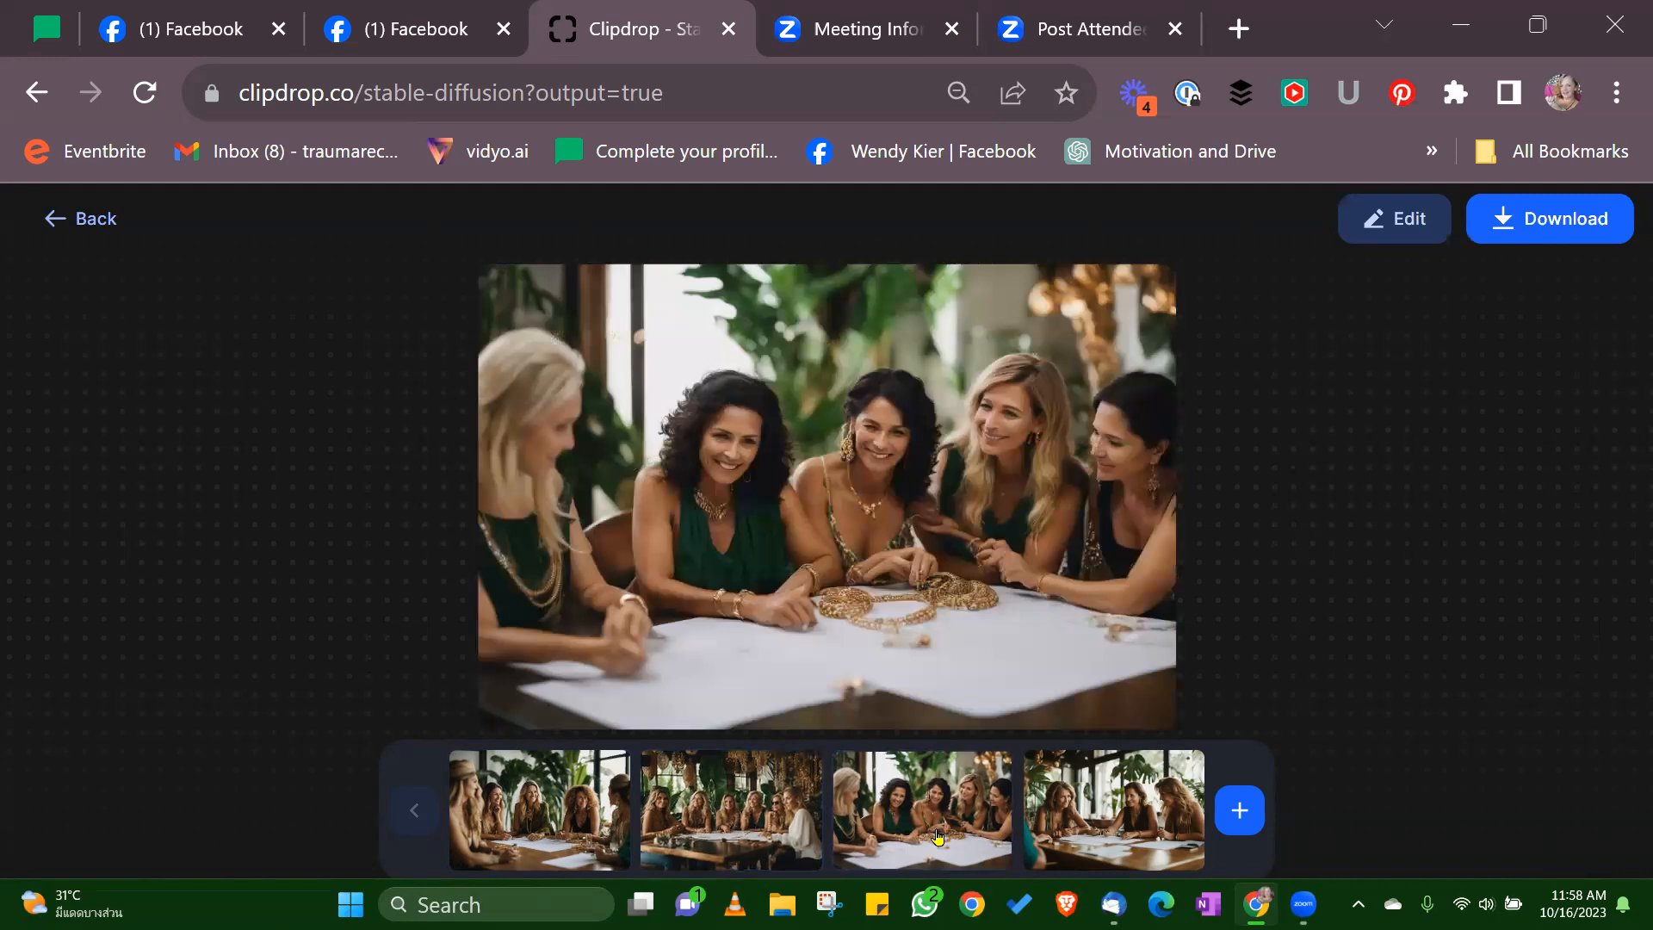
{"action": "left_click", "coordinate": [1135, 797]}
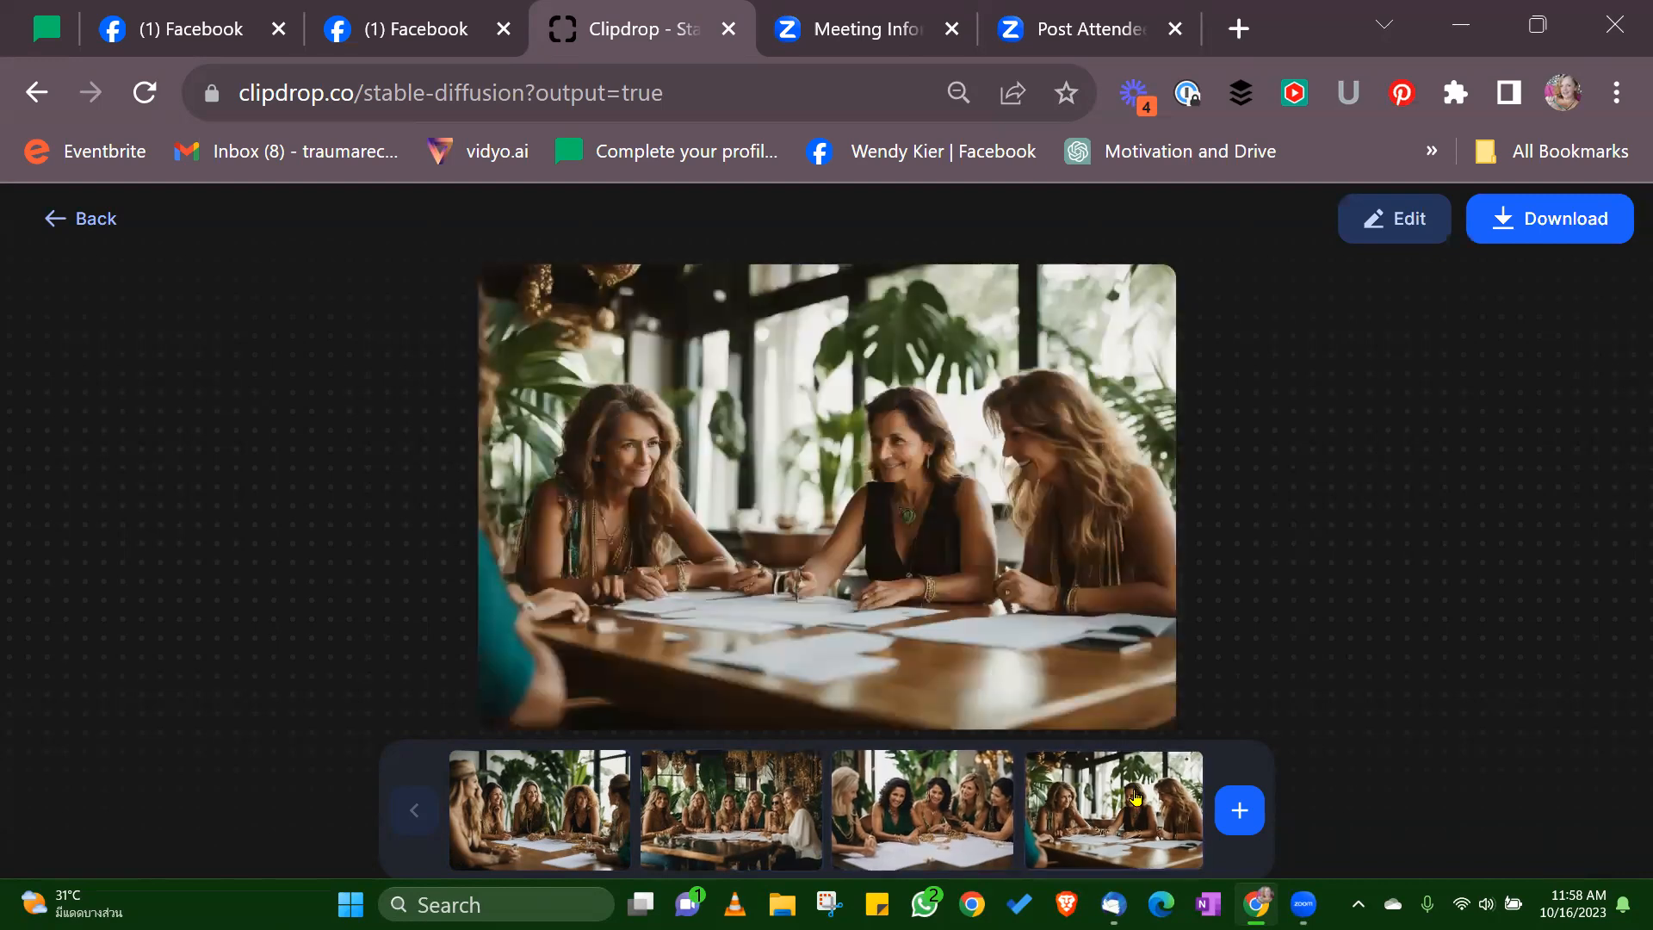
Step: Change "black" to "purple" and "green" to "pink" in the group prompt and generate new images
{"action": "left_click", "coordinate": [86, 219]}
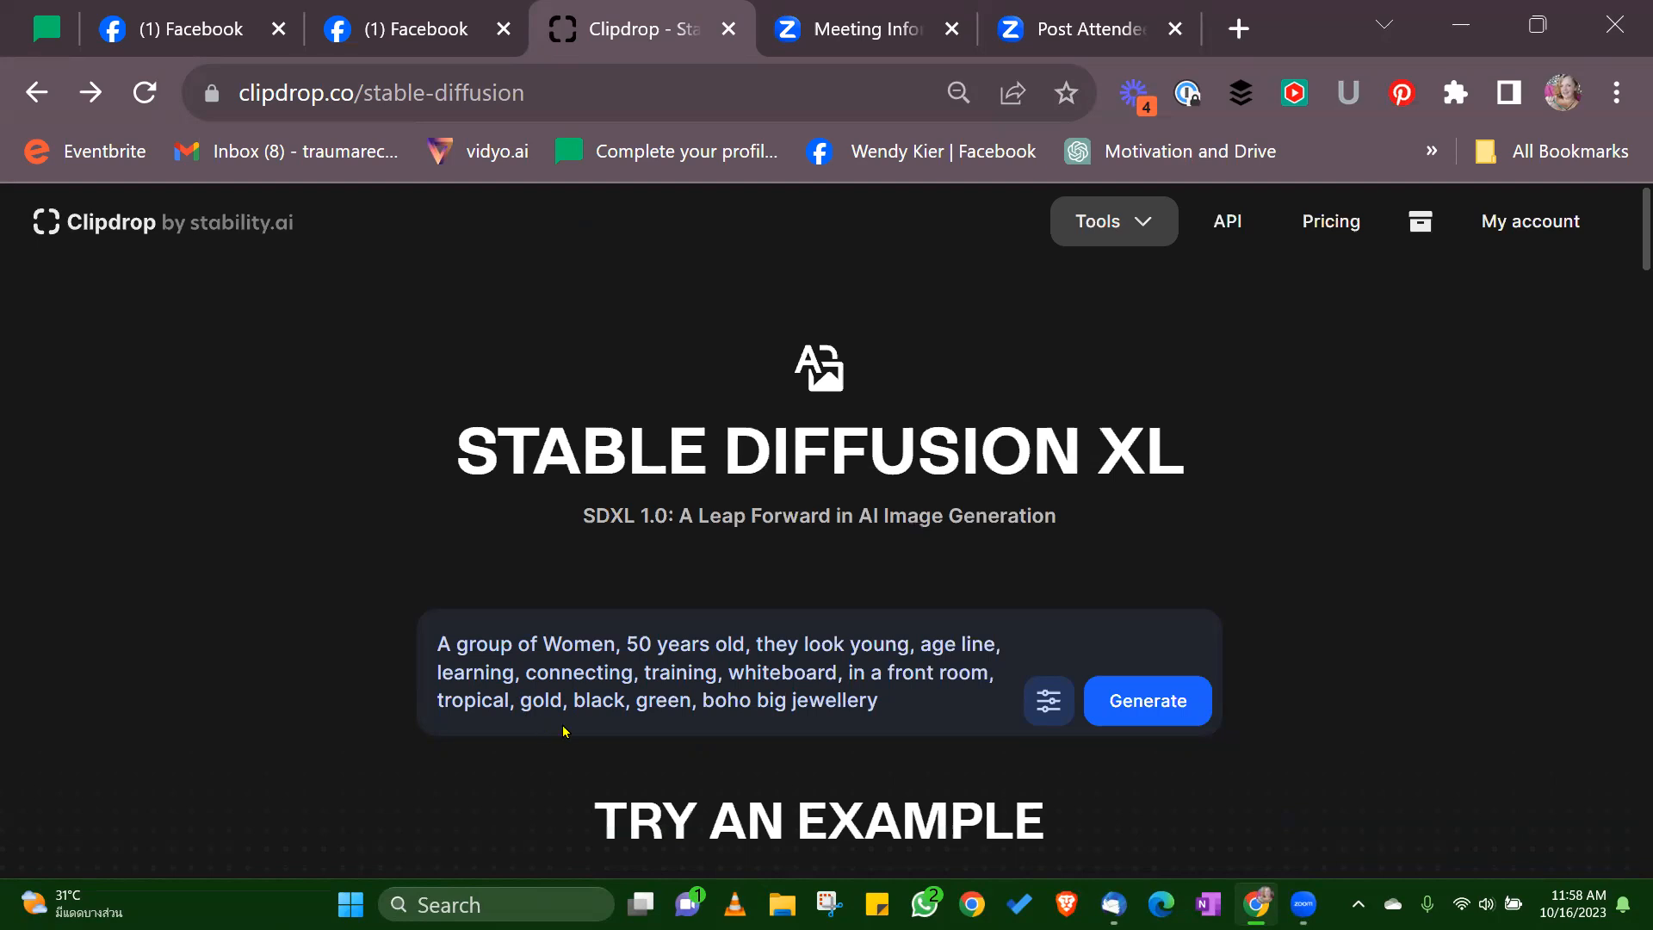
{"action": "double_click", "coordinate": [599, 700]}
{"action": "type", "text": "pur"}
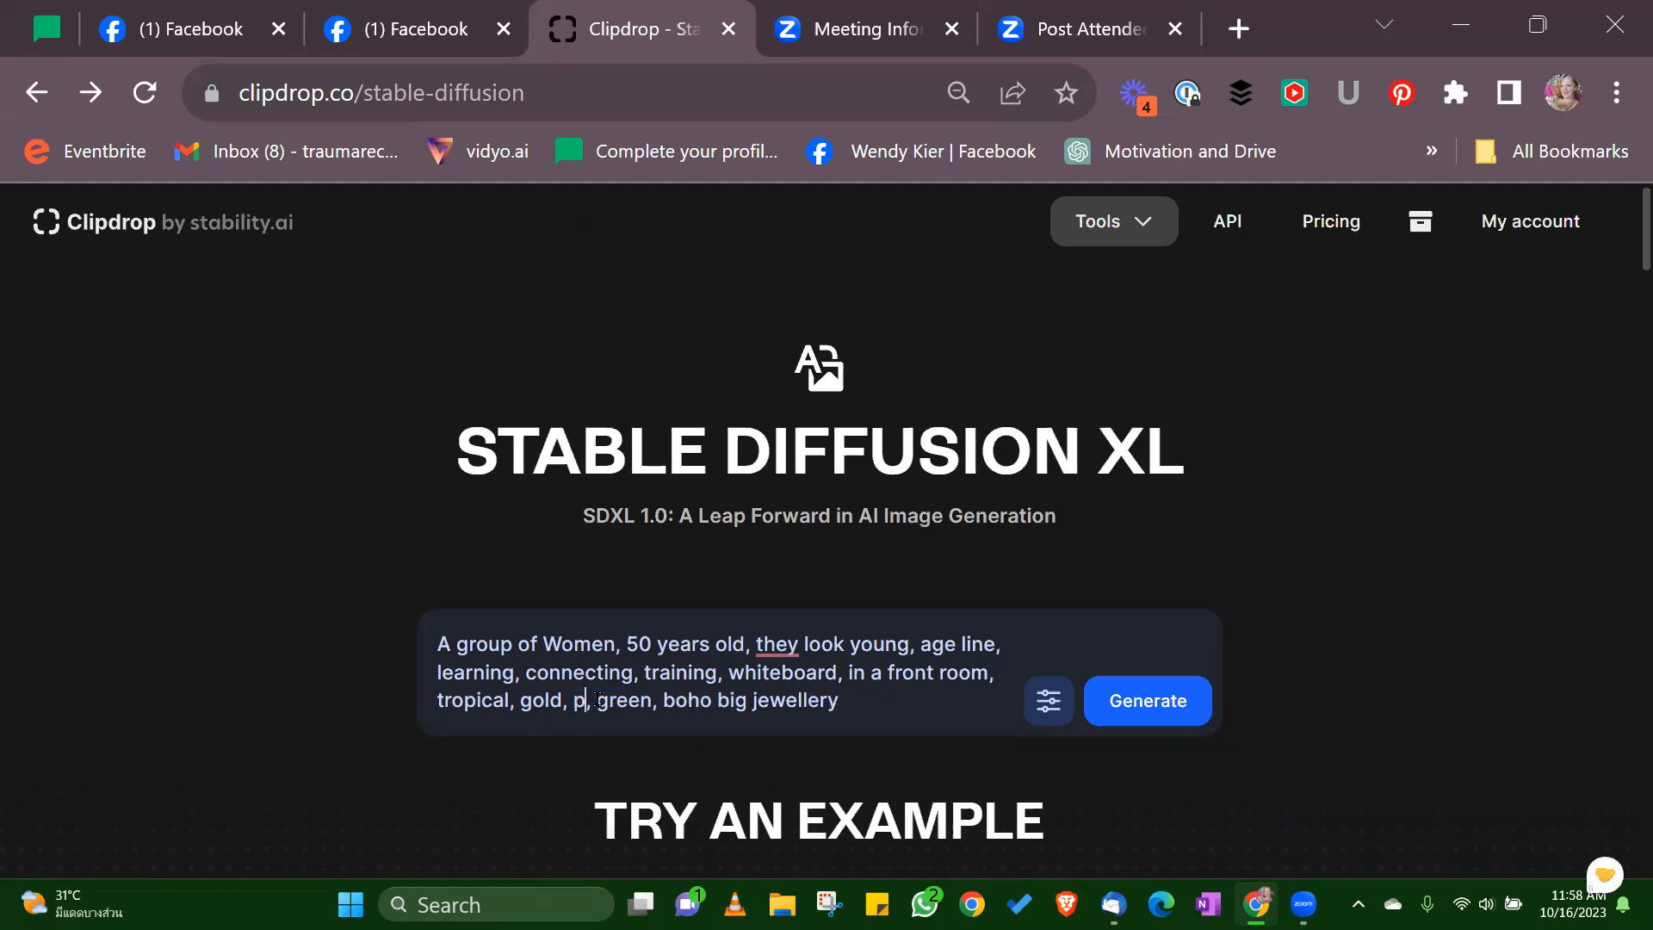
{"action": "type", "text": "pue"}
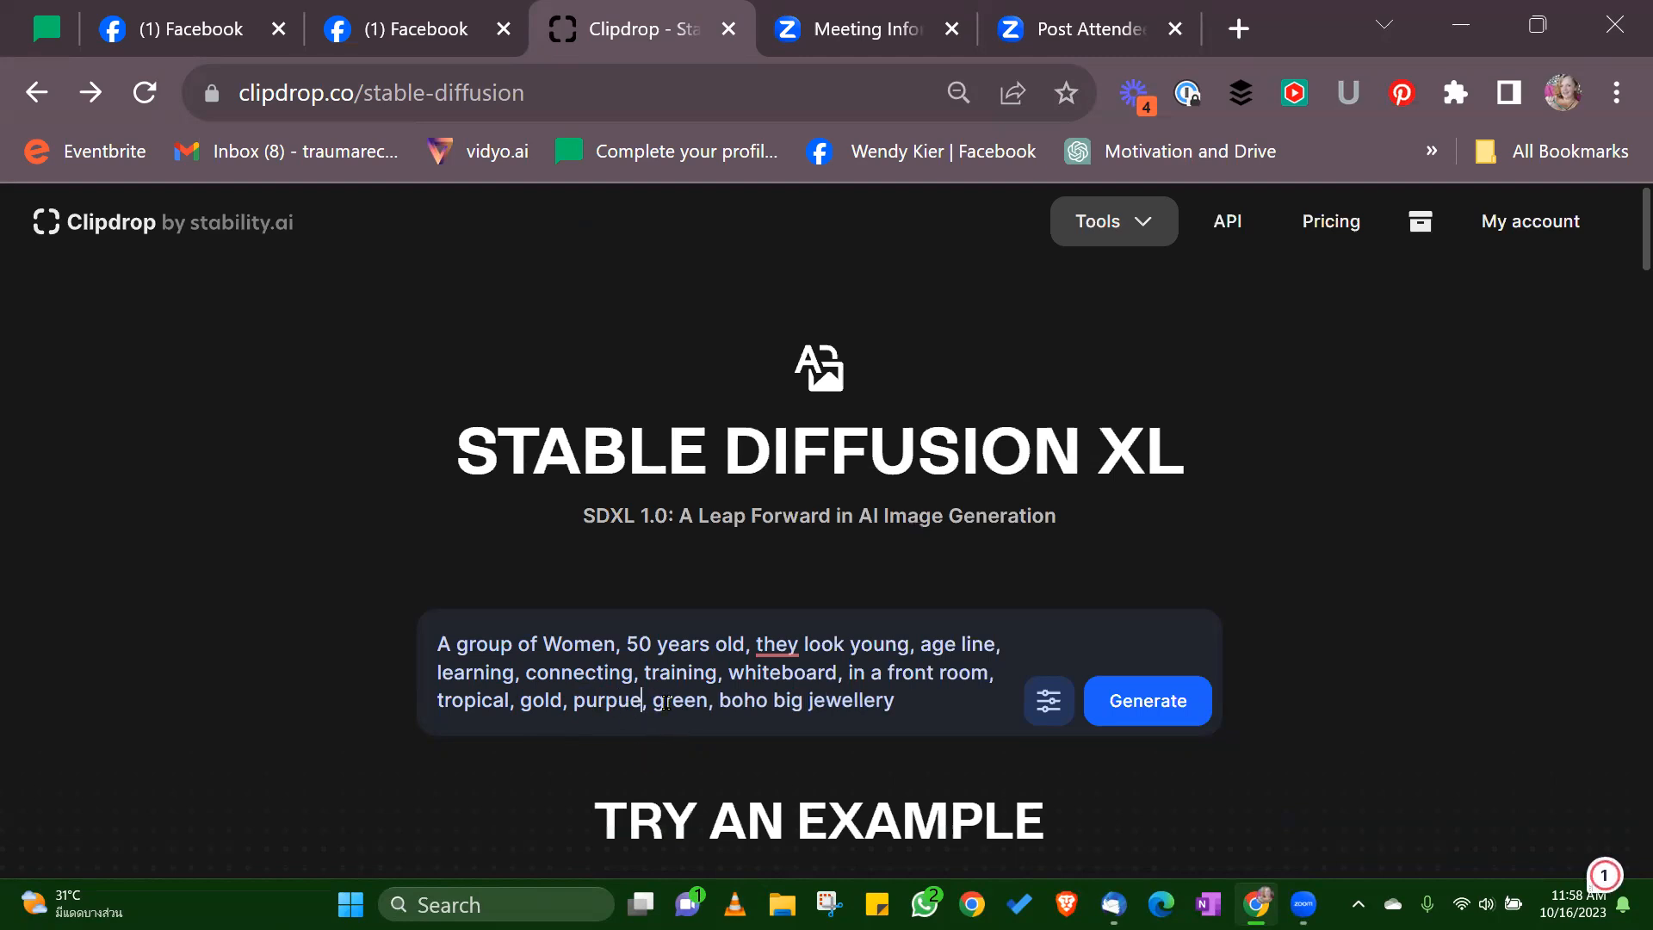
{"action": "double_click", "coordinate": [692, 702]}
{"action": "type", "text": "pink"}
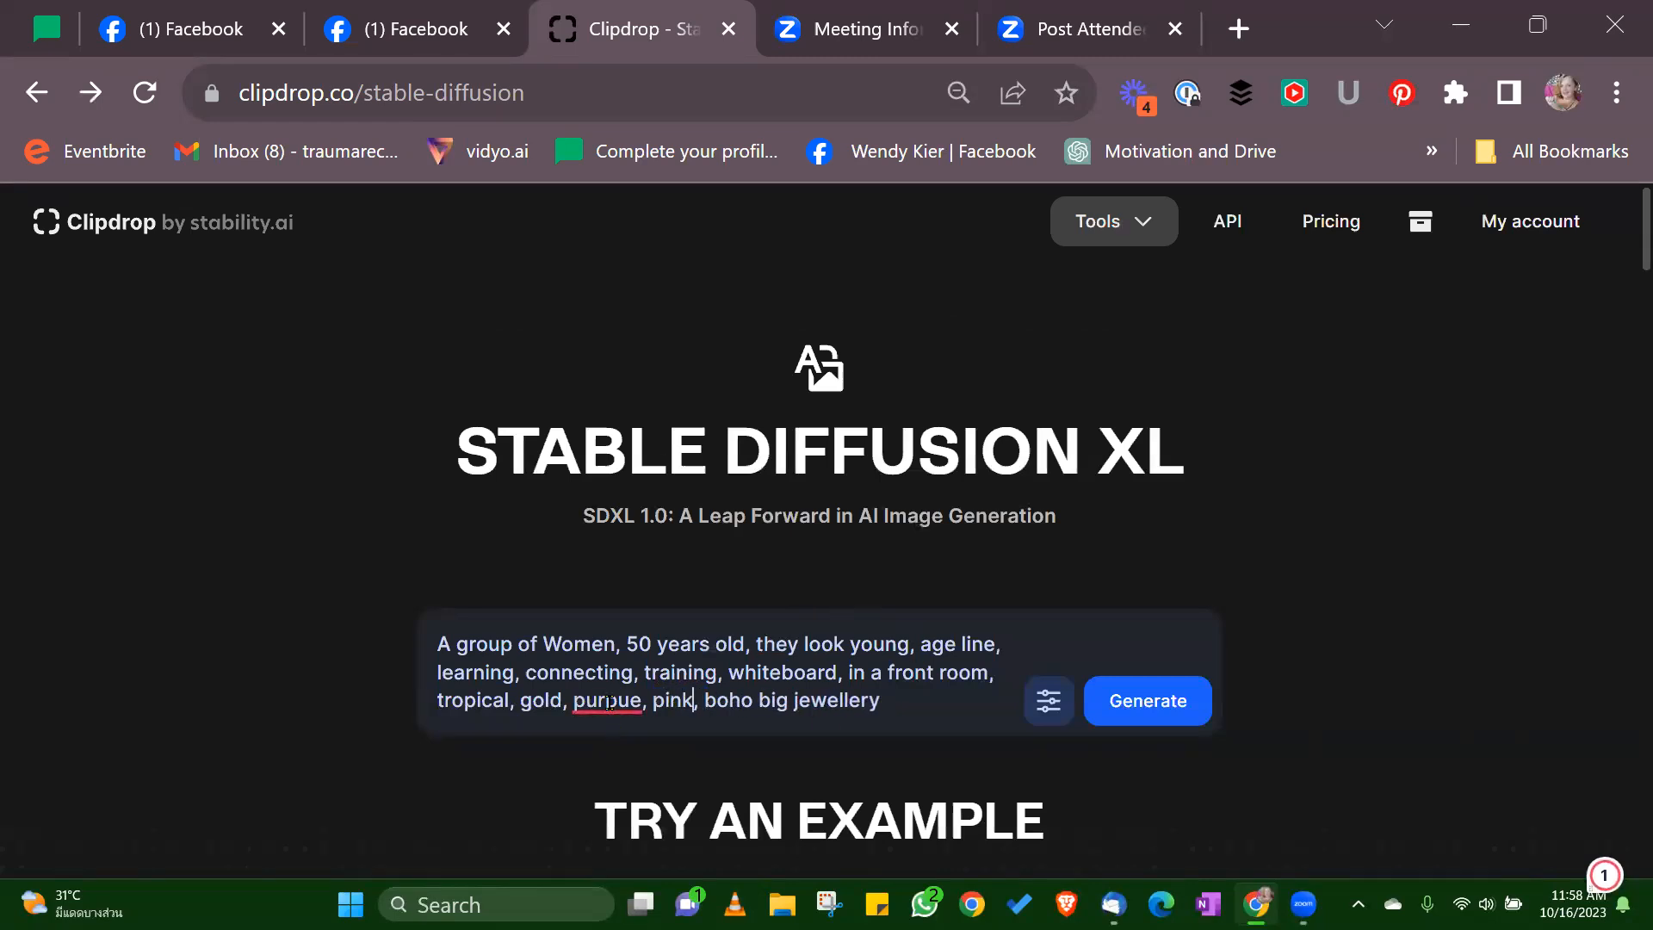
{"action": "mouse_move", "coordinate": [607, 701]}
{"action": "left_click", "coordinate": [609, 764]}
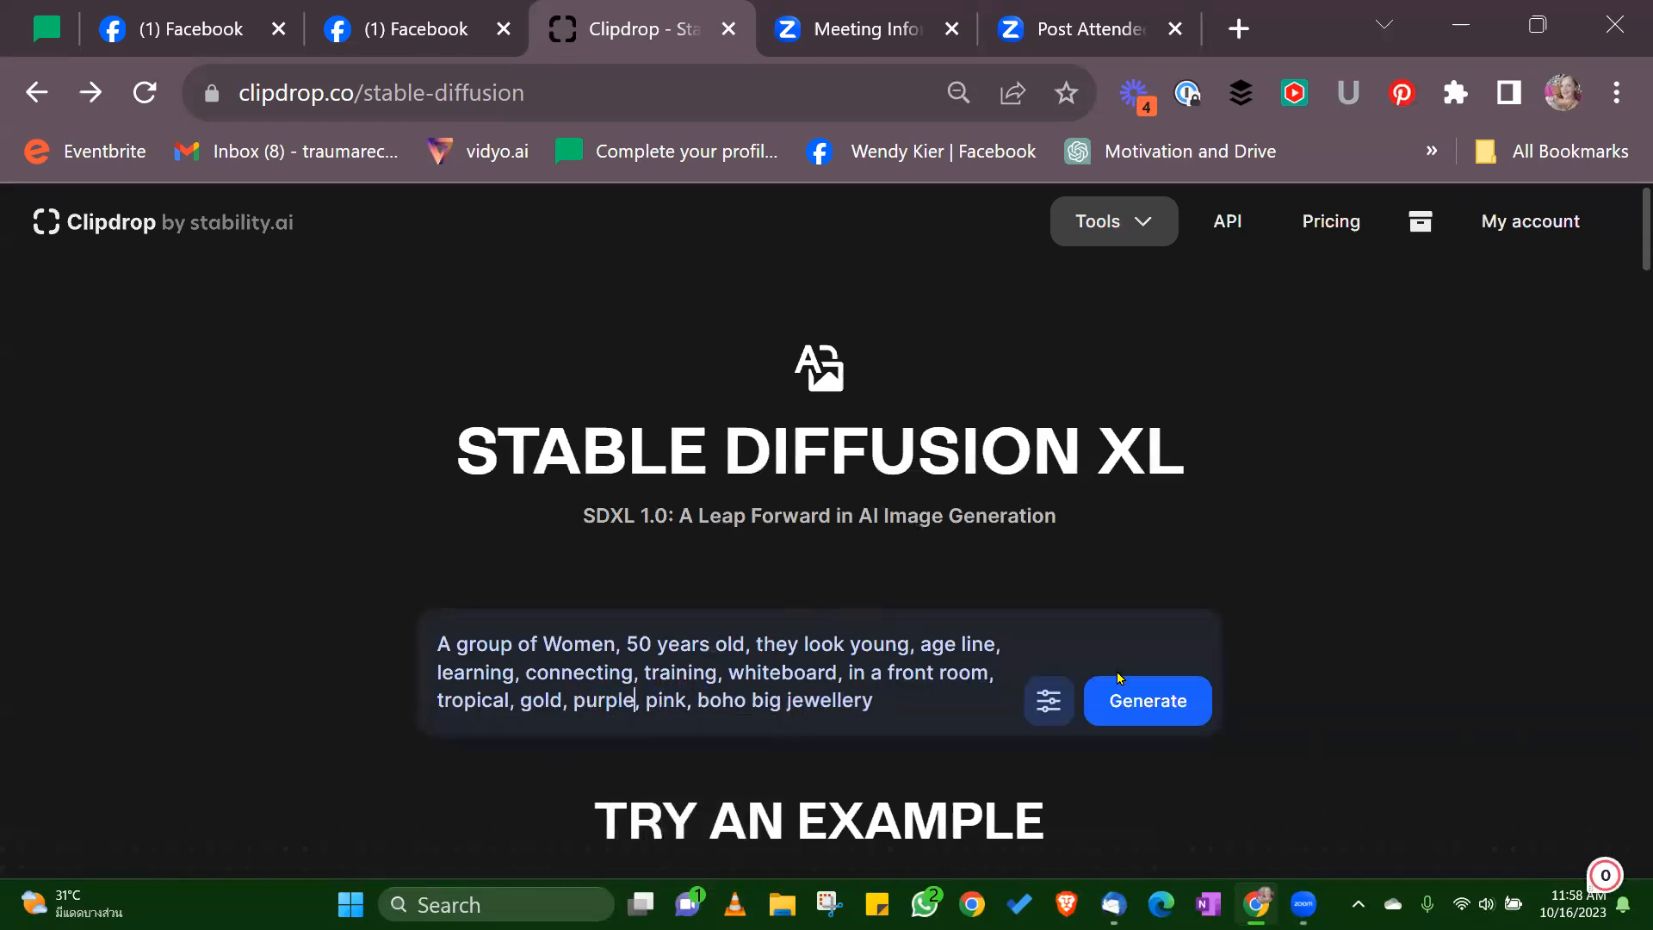
{"action": "left_click", "coordinate": [1164, 699]}
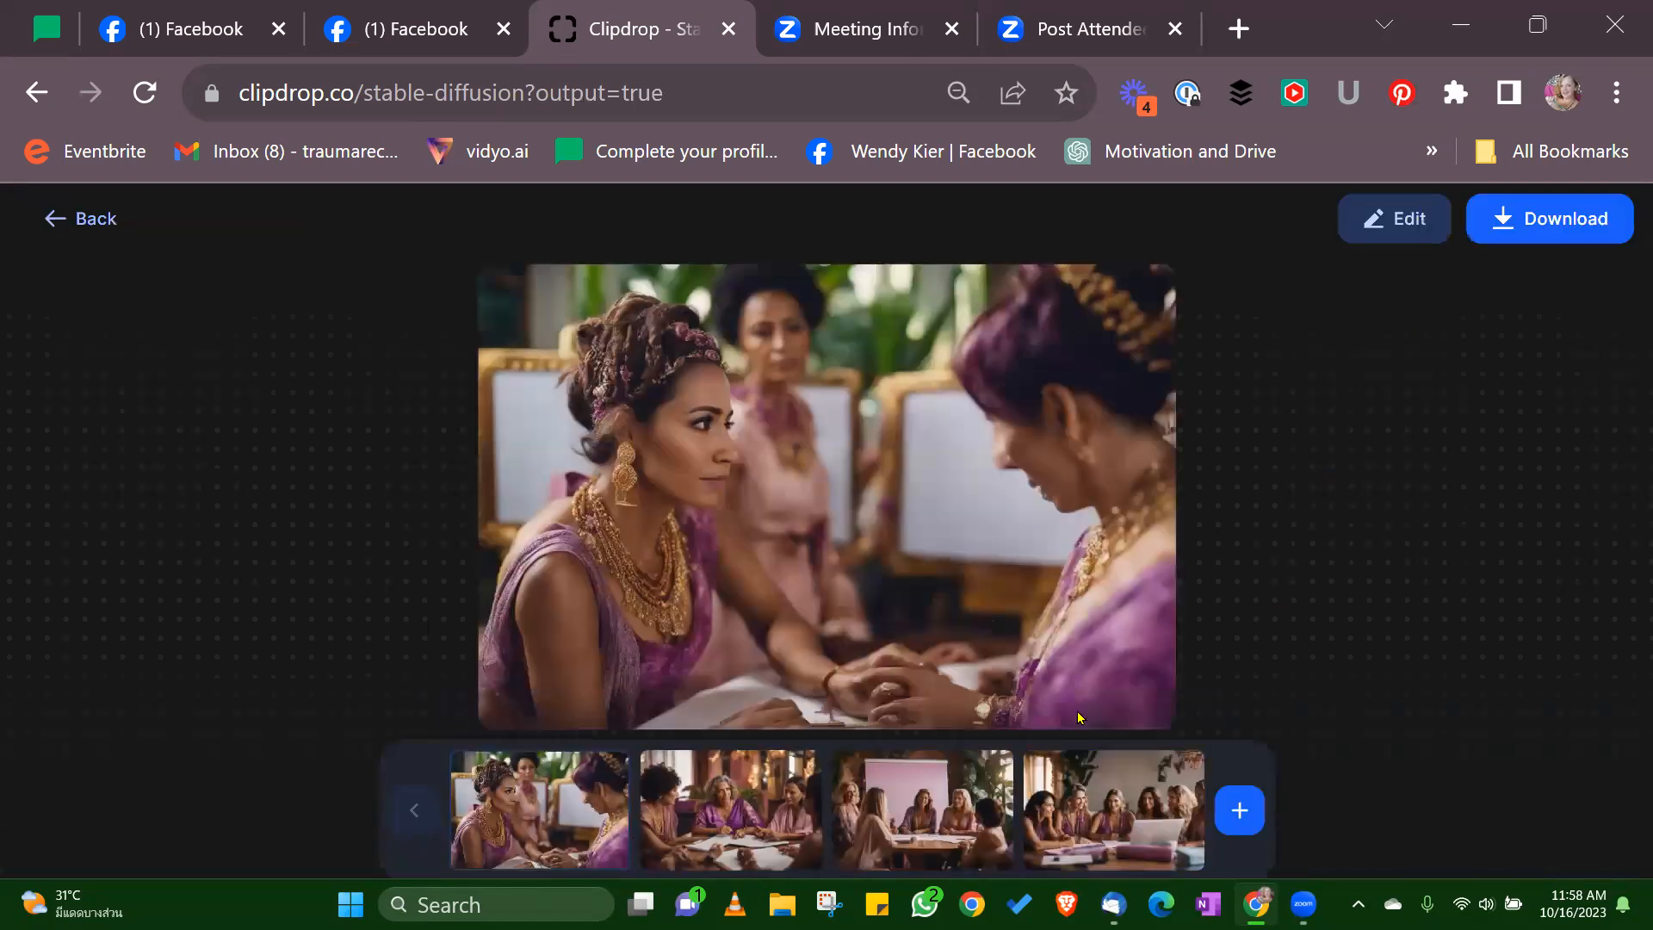
Step: View the second, third and fourth generated purple and pink images at full size
{"action": "left_click", "coordinate": [763, 792]}
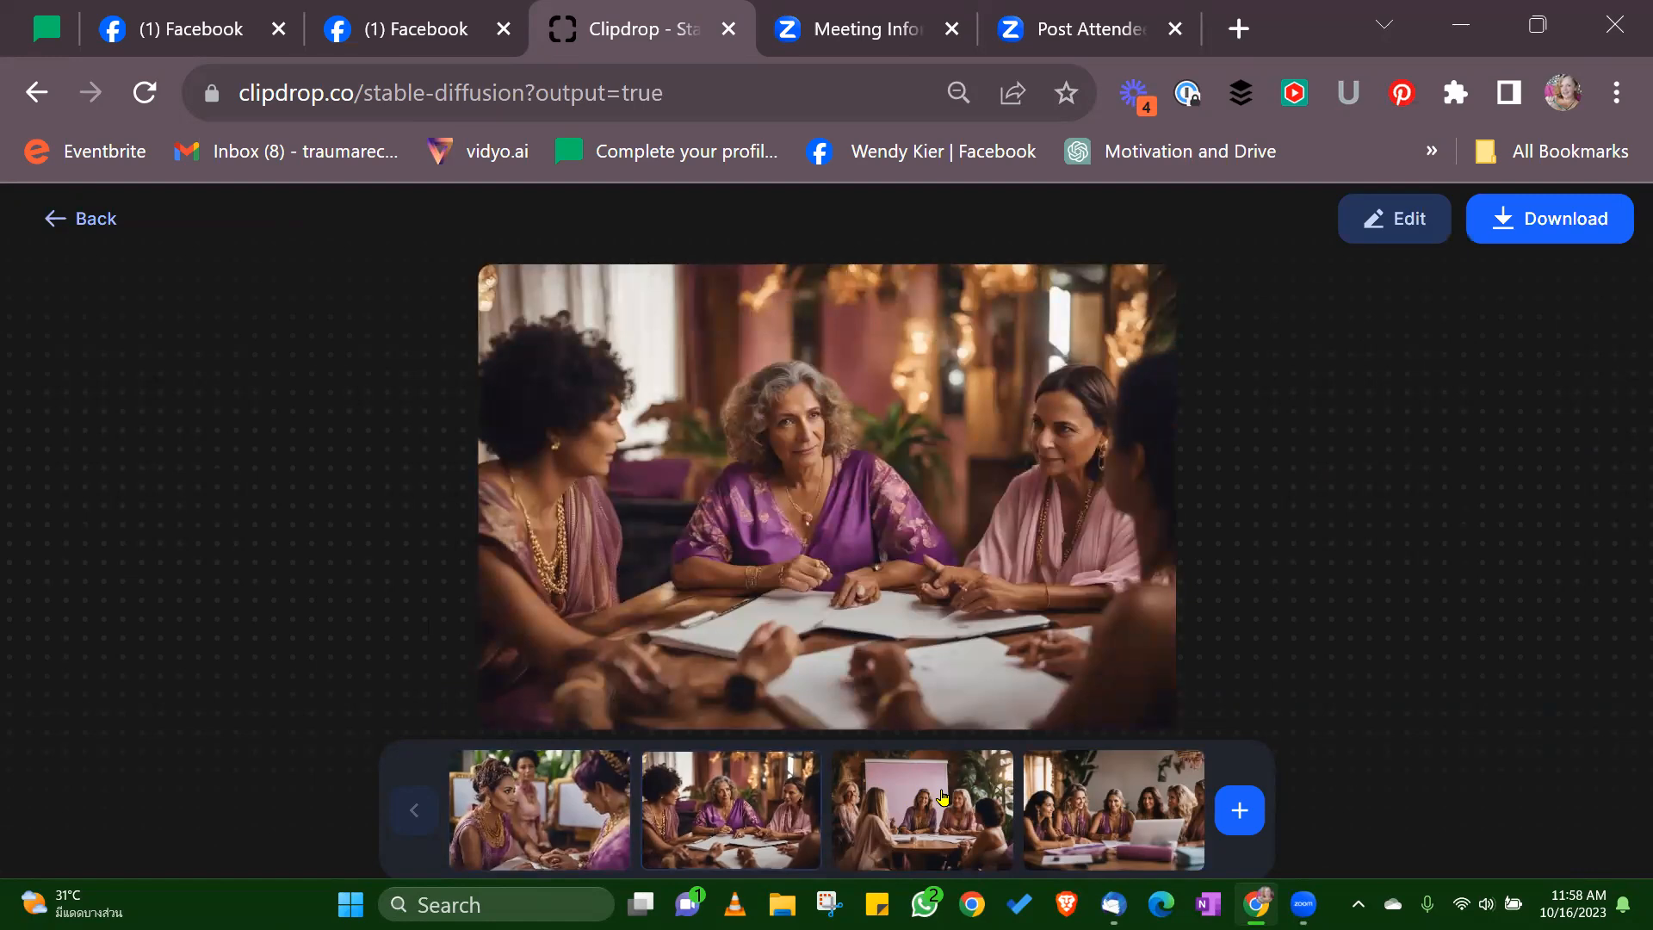
{"action": "left_click", "coordinate": [943, 798]}
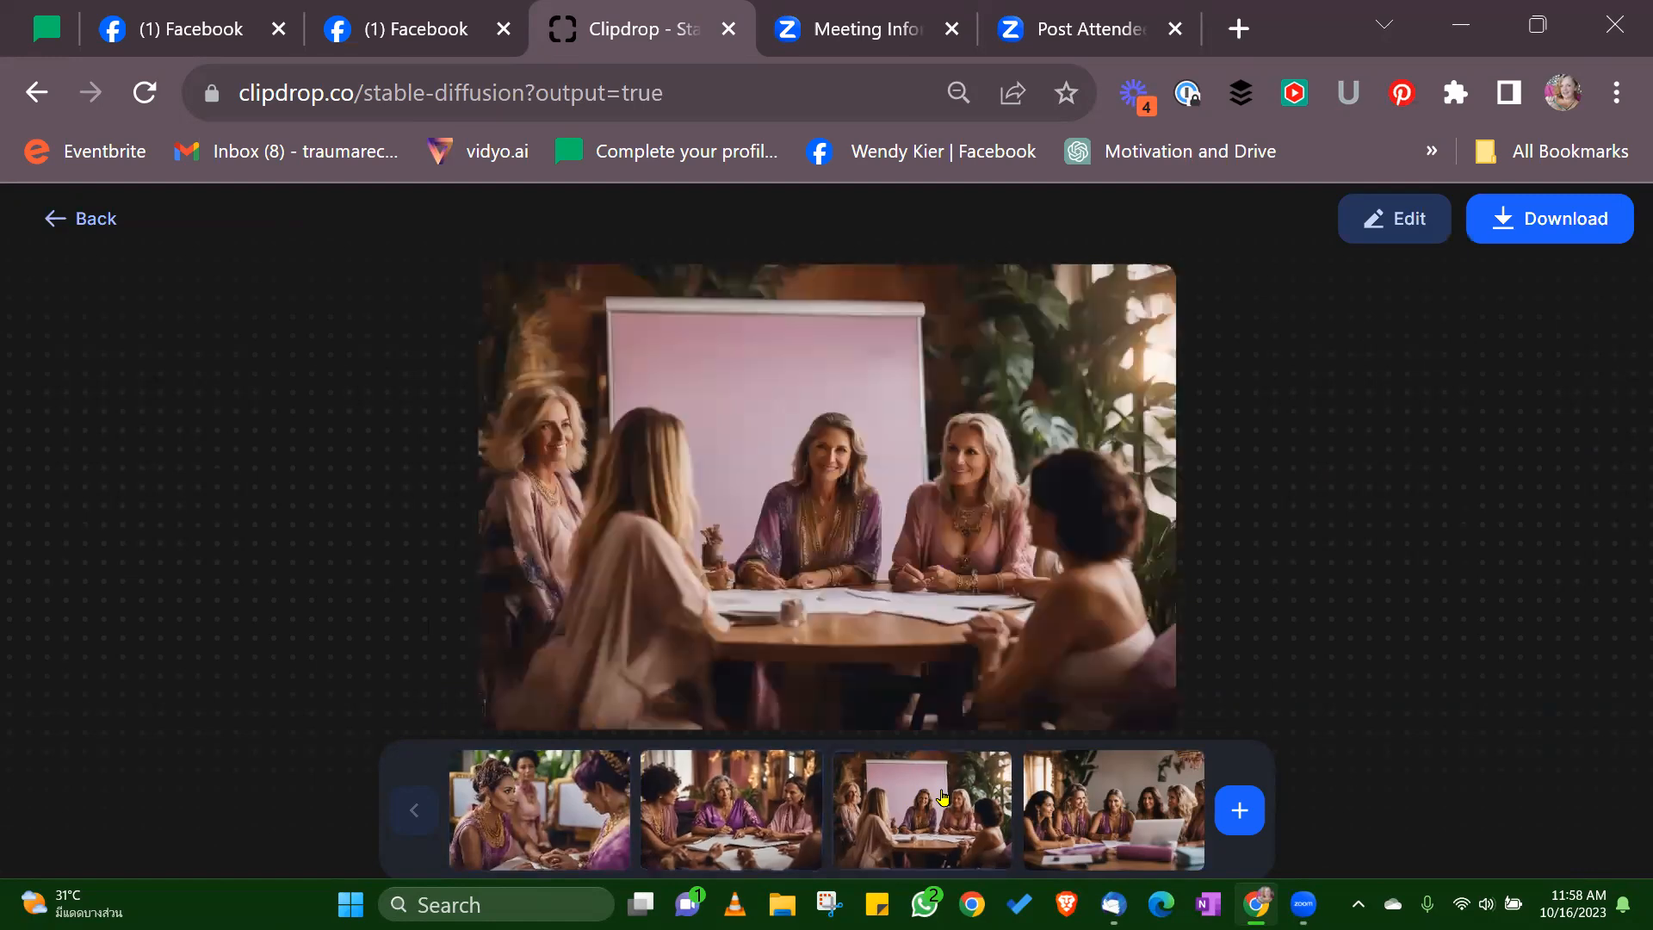
{"action": "left_click", "coordinate": [1149, 800]}
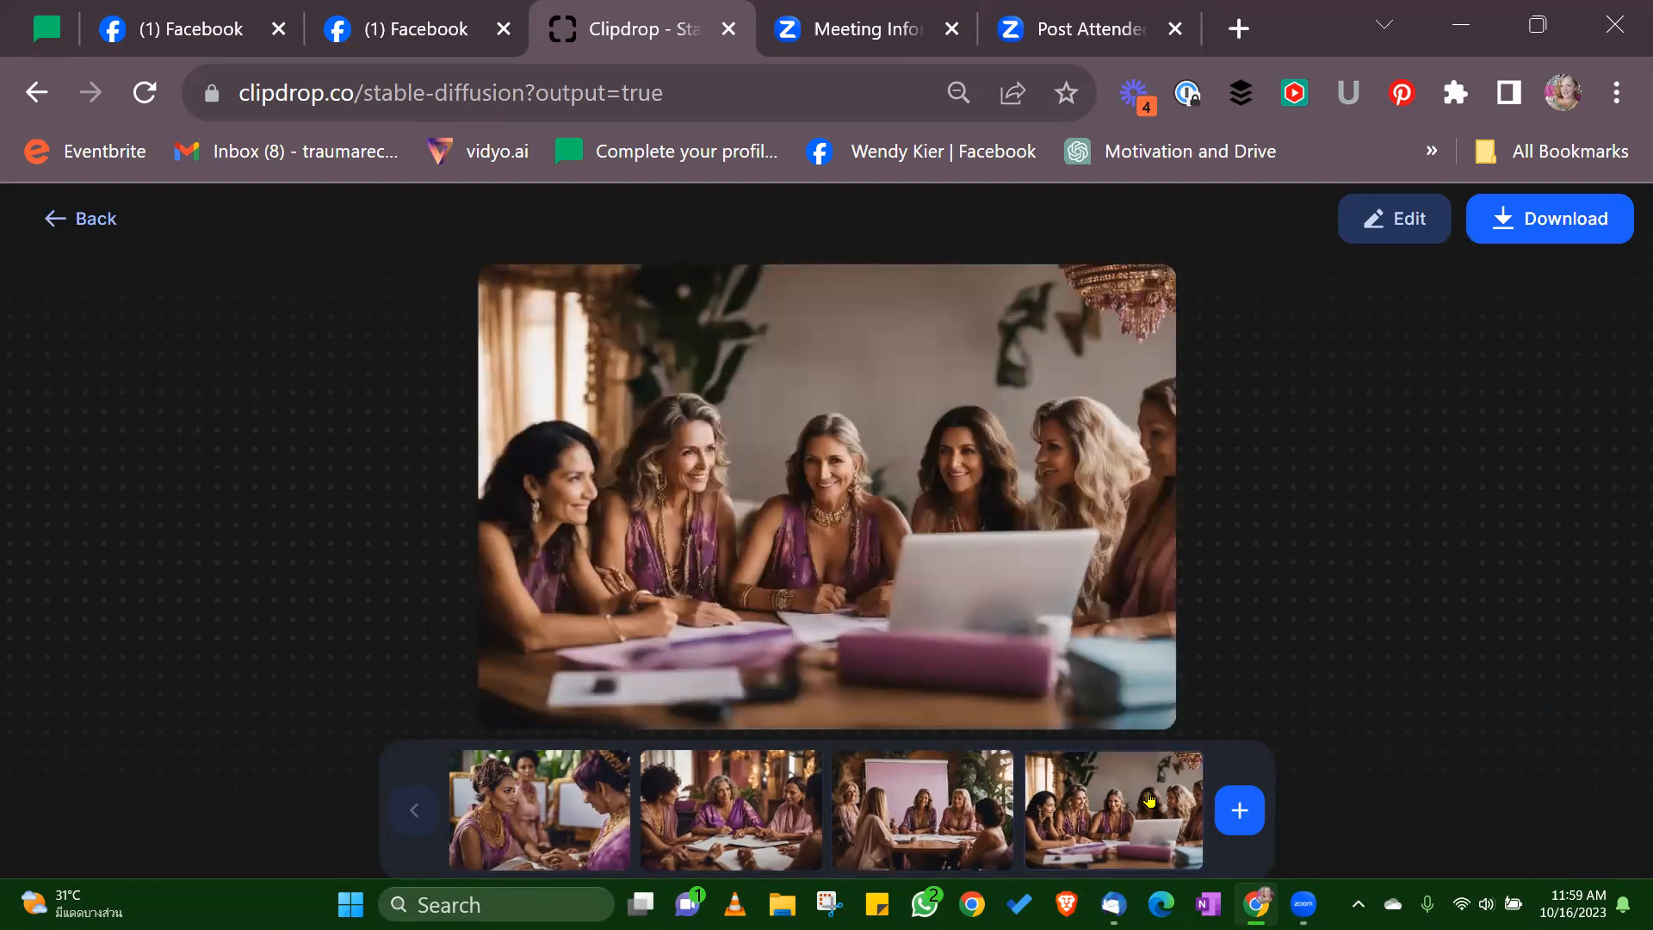
Step: Return to the prompt, replace "in a front room" with "city skyline" and generate new images
{"action": "left_click", "coordinate": [82, 218]}
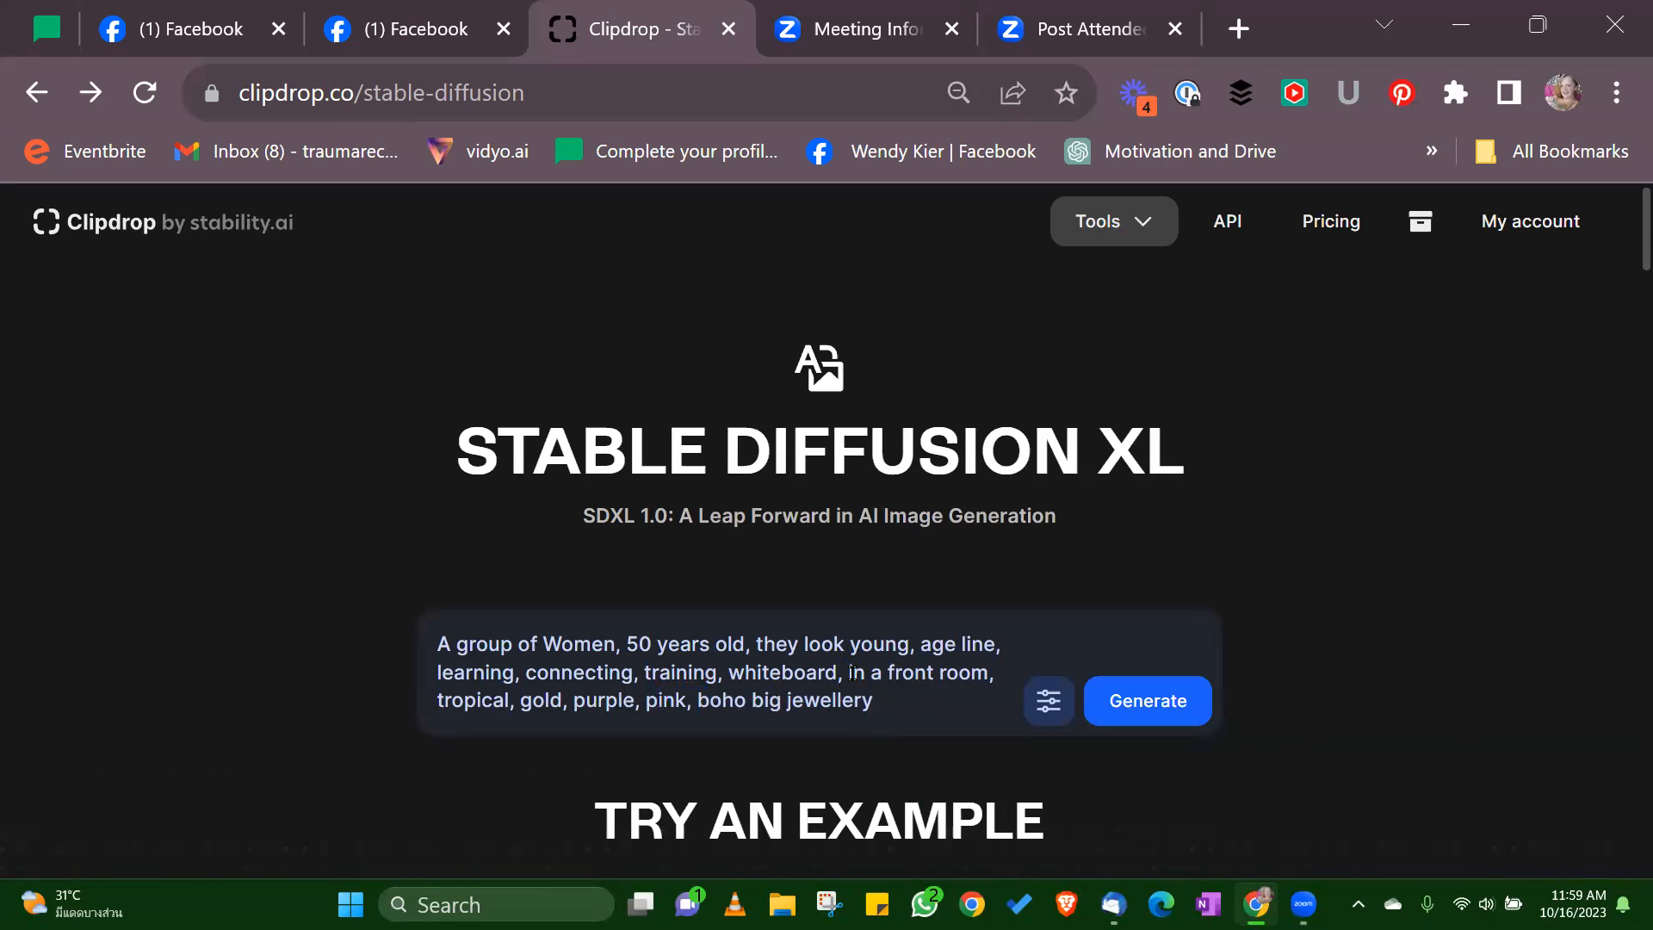
{"action": "left_click_drag", "start_coordinate": [849, 673], "coordinate": [982, 678]}
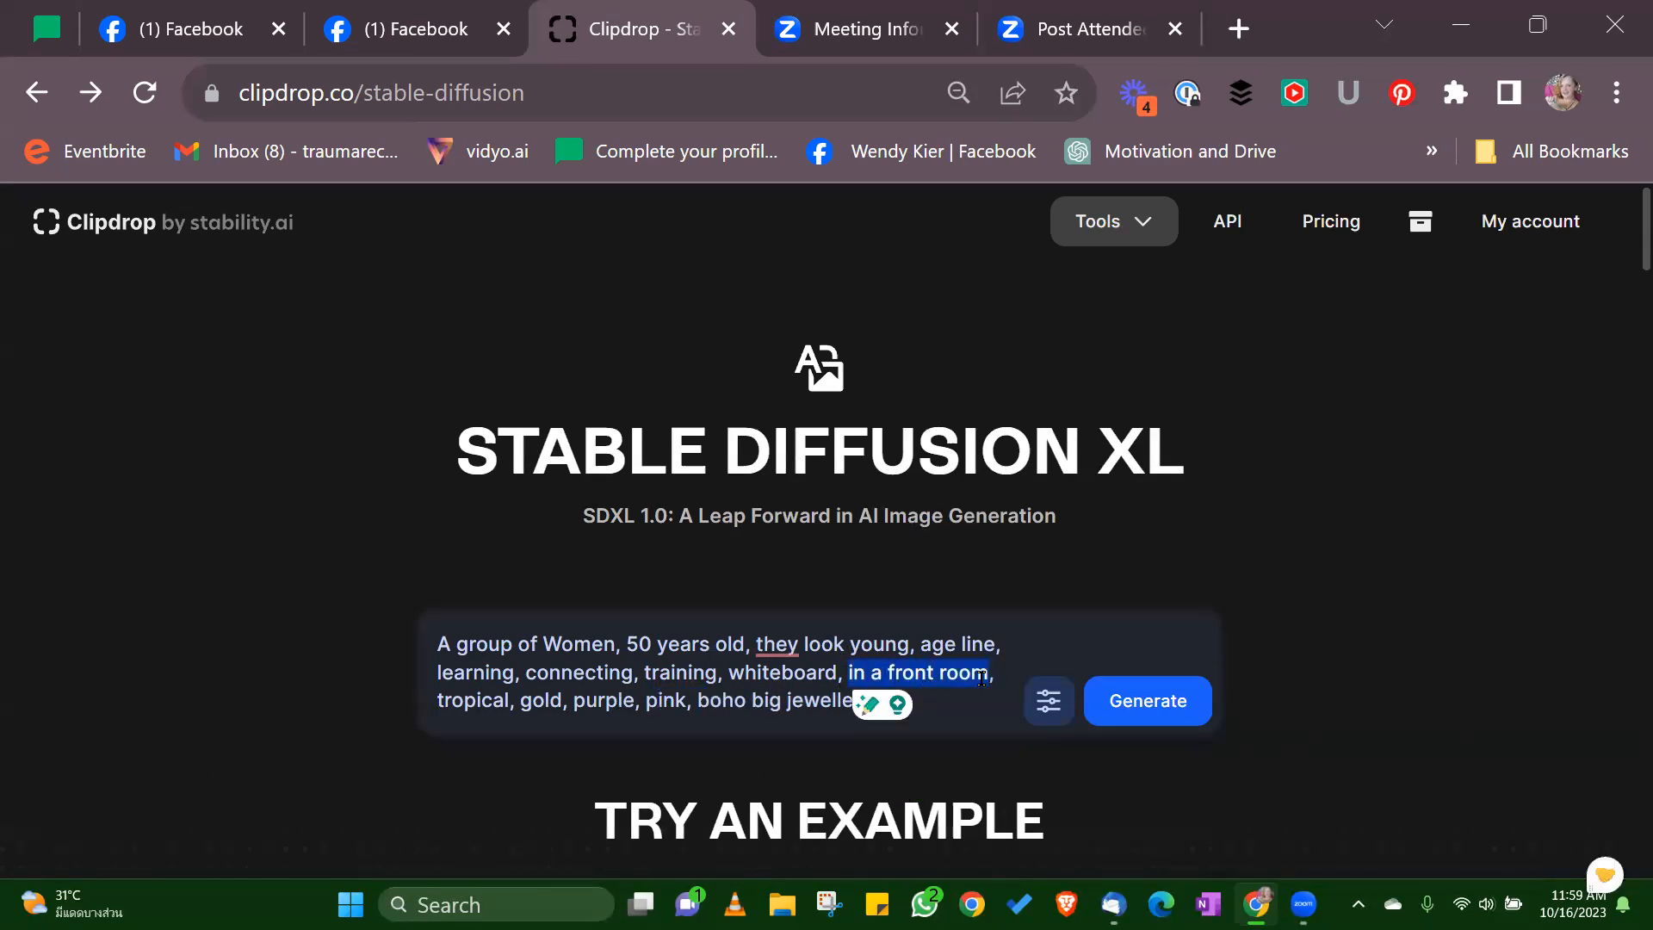
{"action": "key", "text": "BackSpace"}
{"action": "type", "text": "city"}
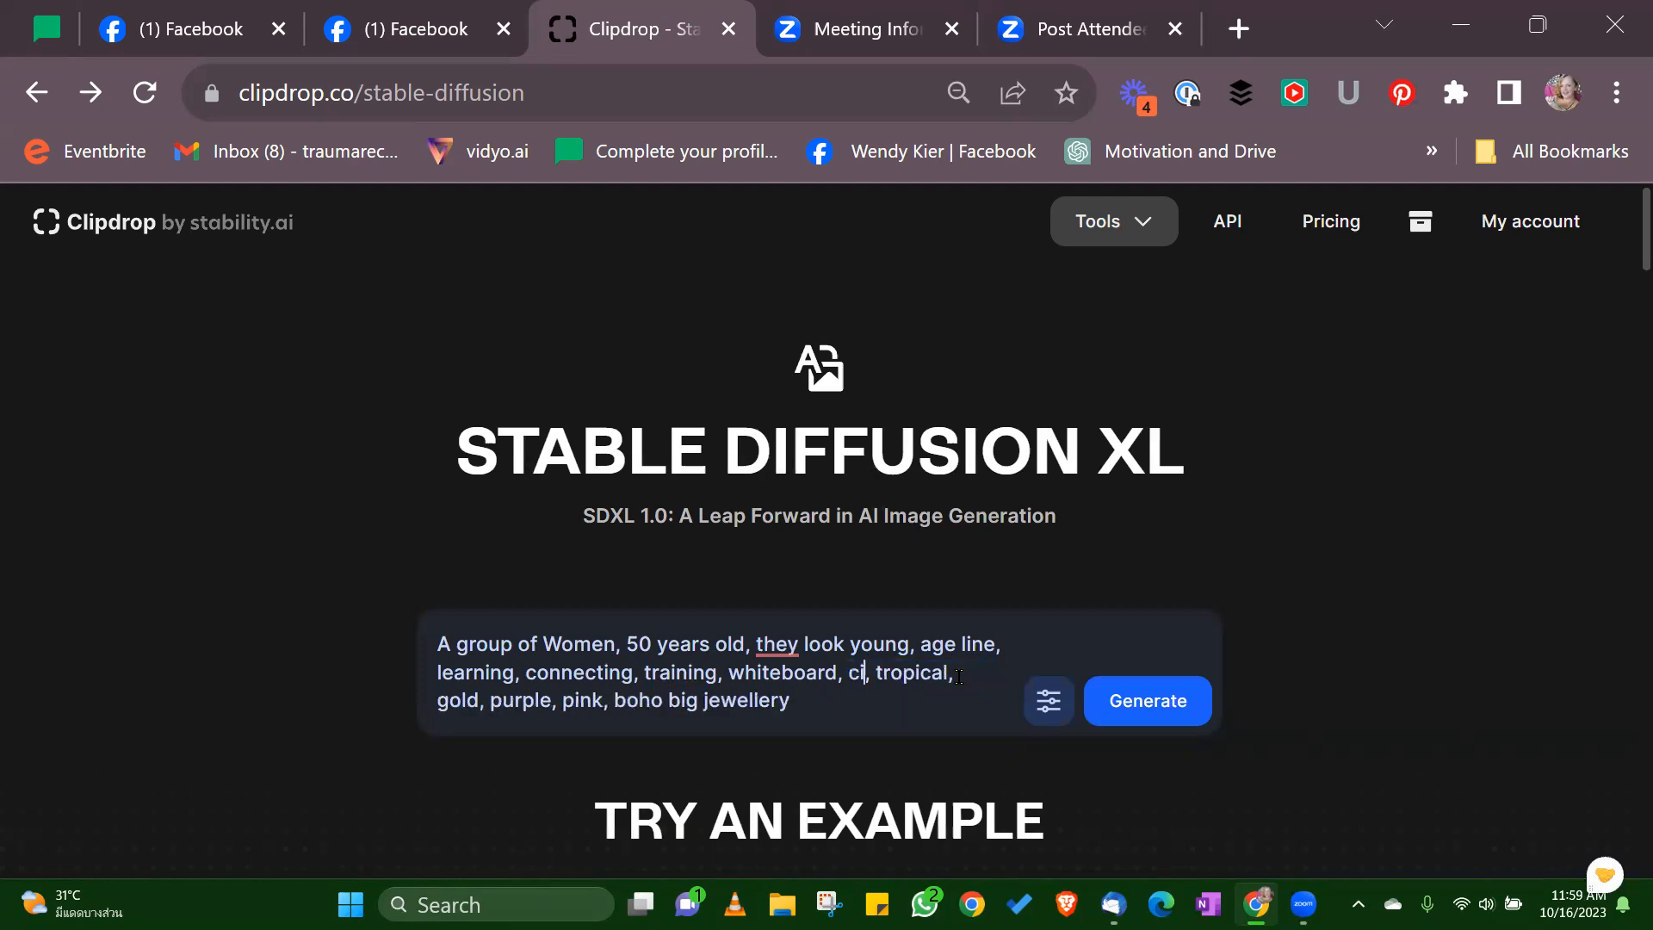
{"action": "type", "text": "s"}
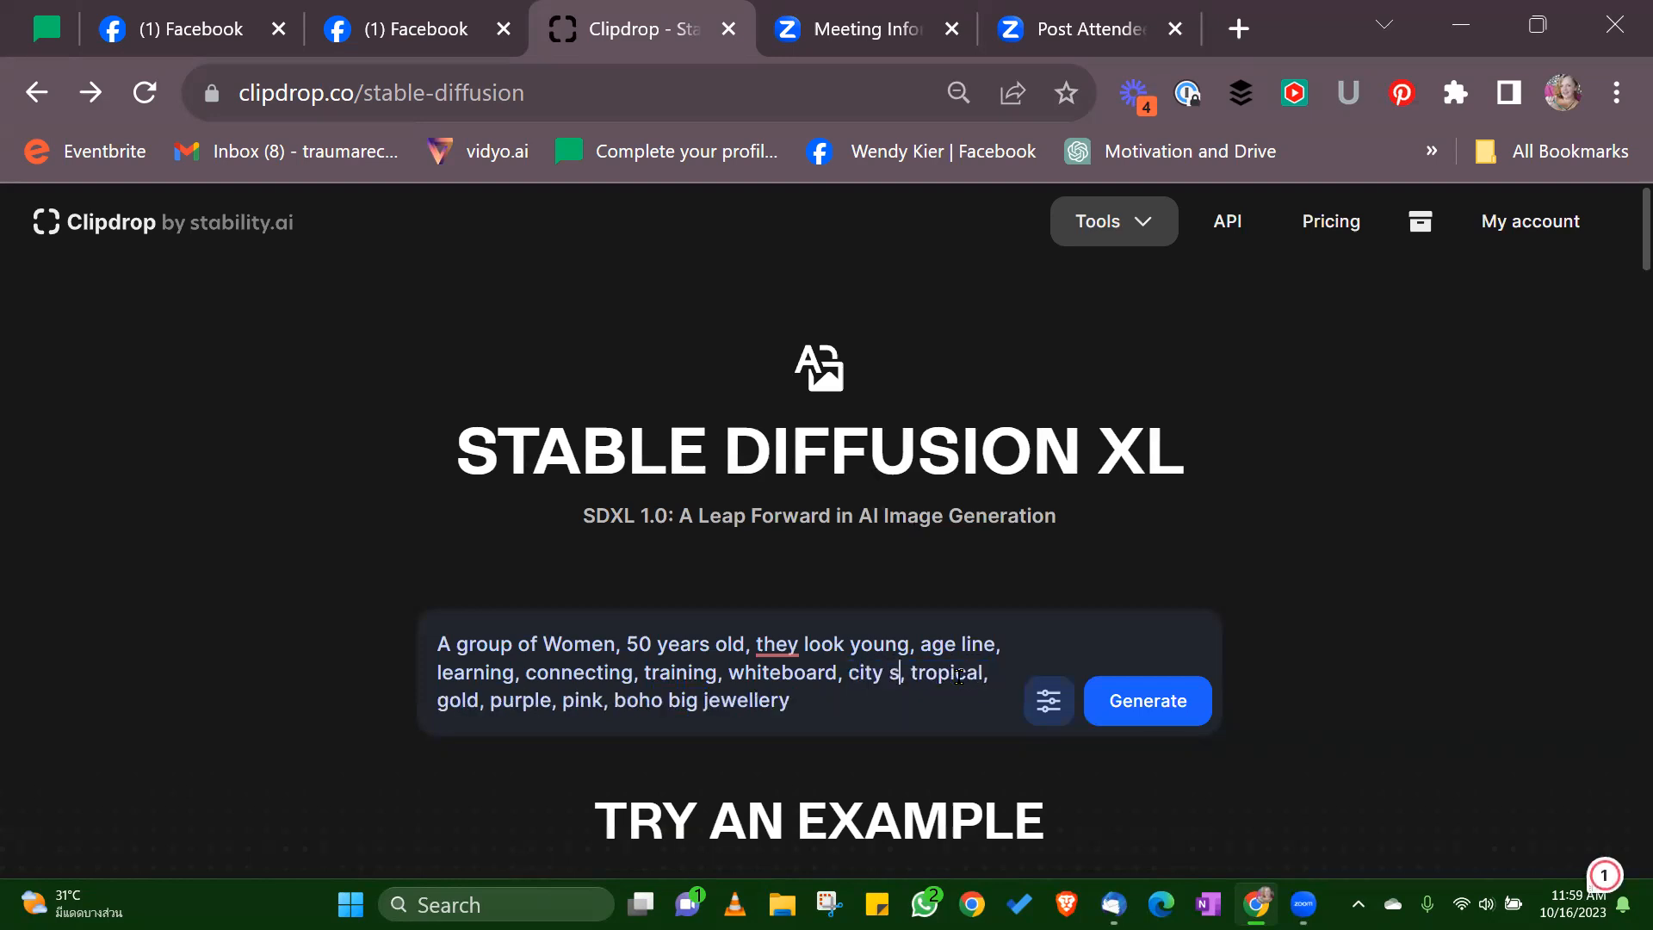
{"action": "type", "text": "ky line"}
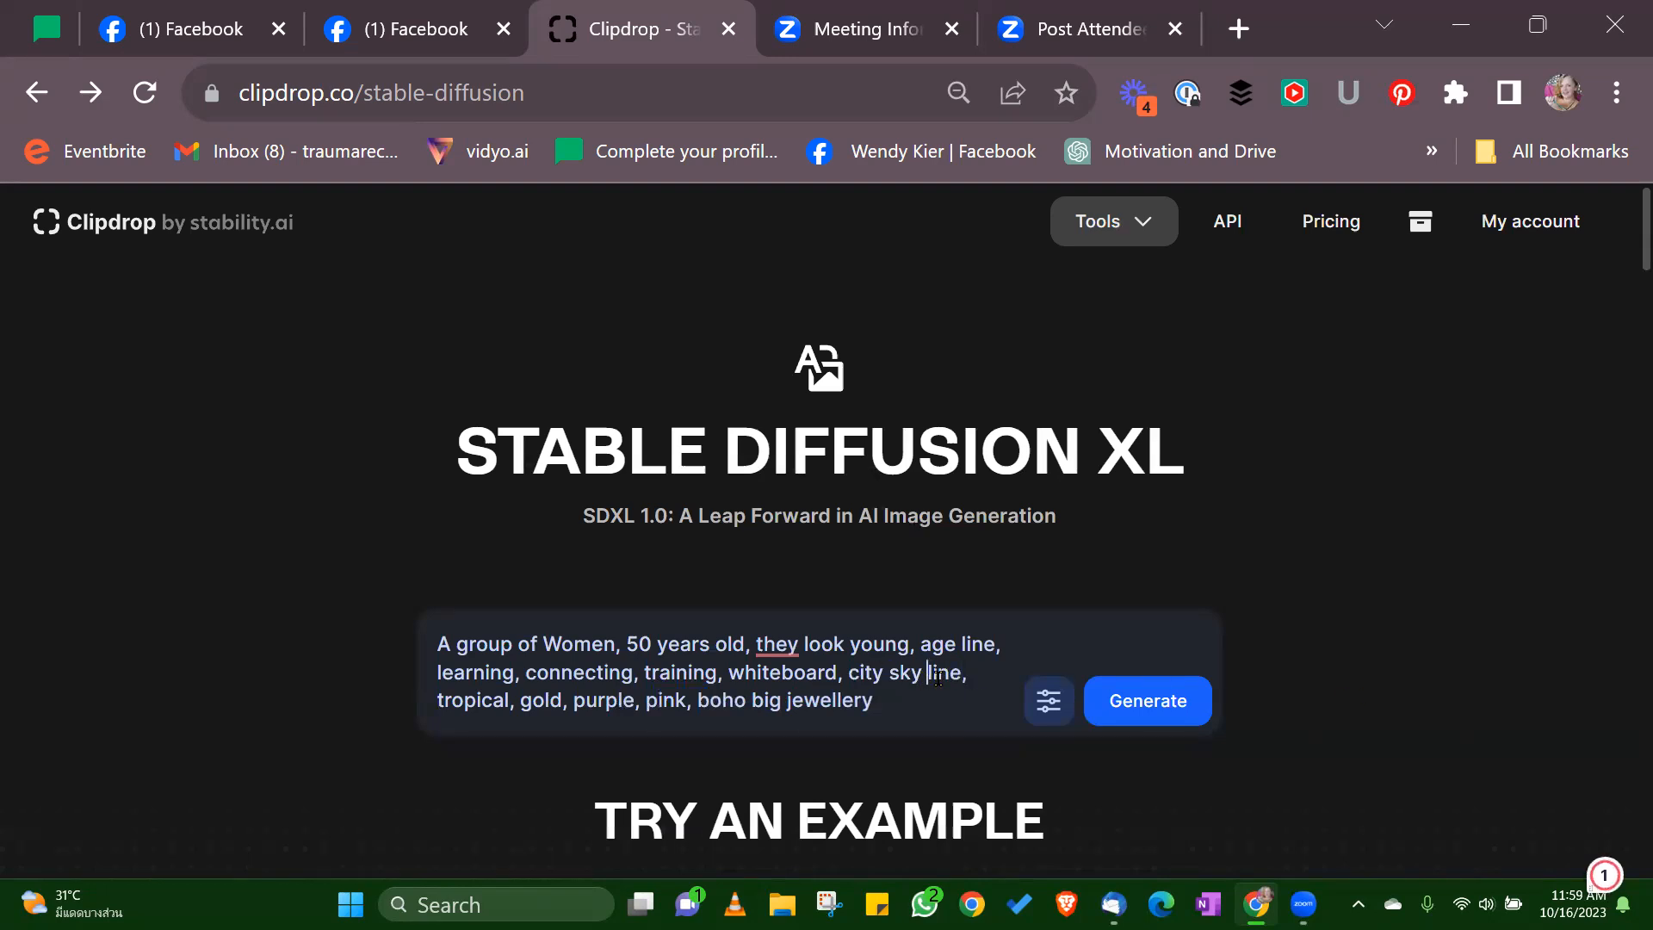
{"action": "left_click", "coordinate": [1148, 700]}
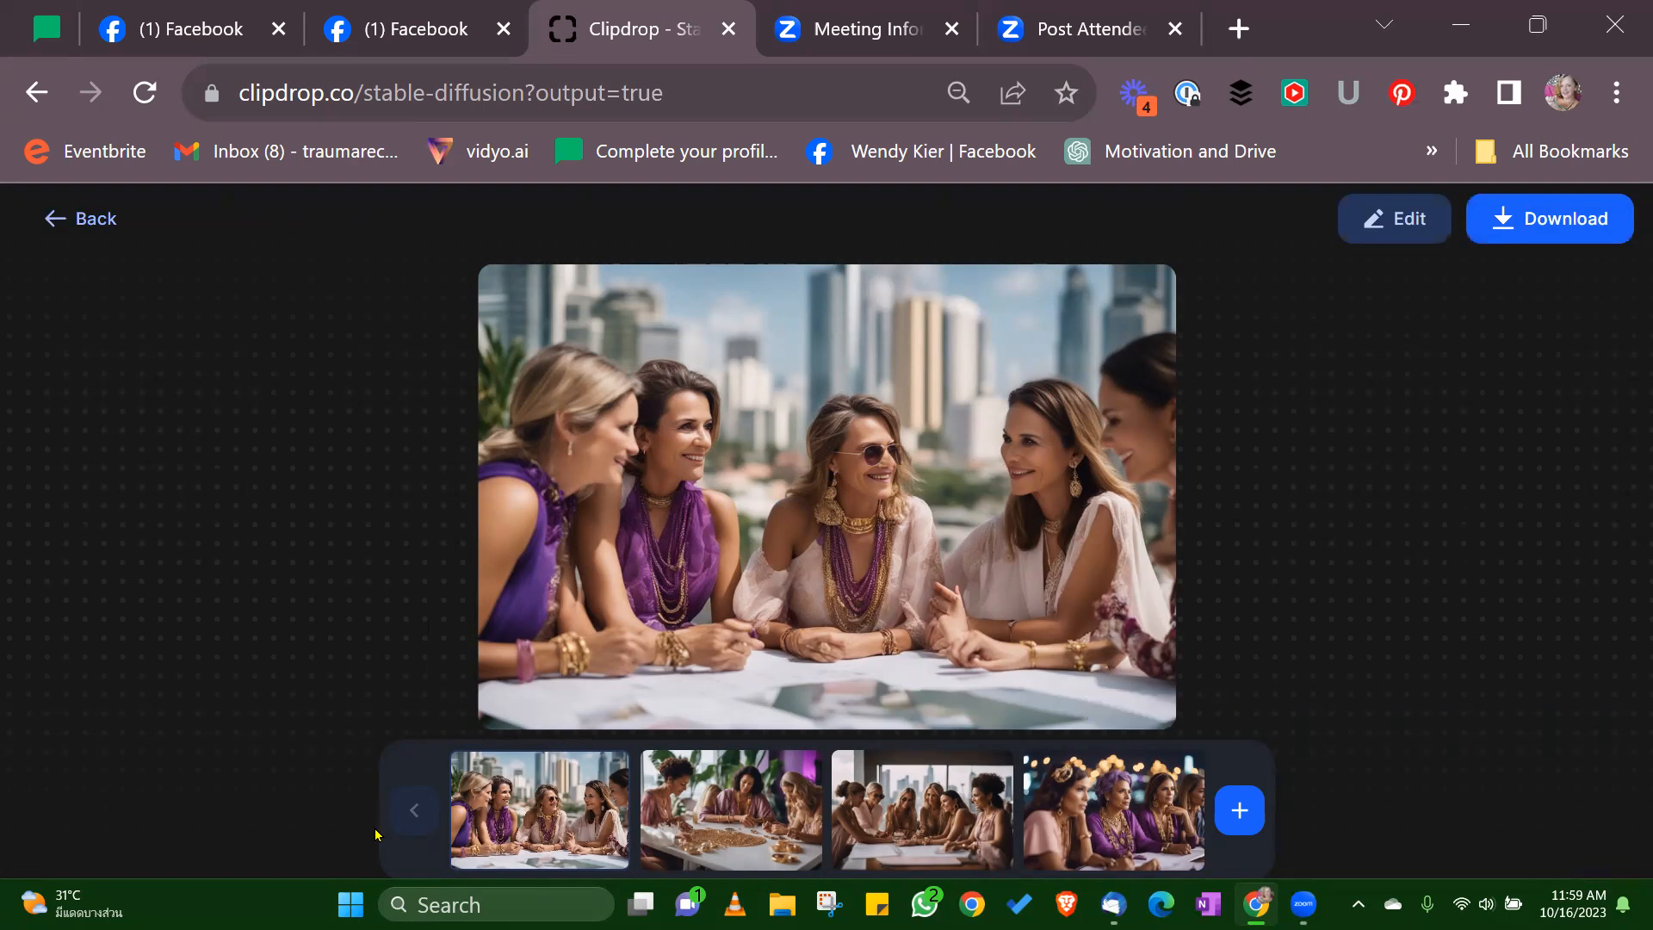
Step: View the second, third and fourth generated city skyline images at full size
{"action": "left_click", "coordinate": [788, 777]}
{"action": "left_click", "coordinate": [904, 803]}
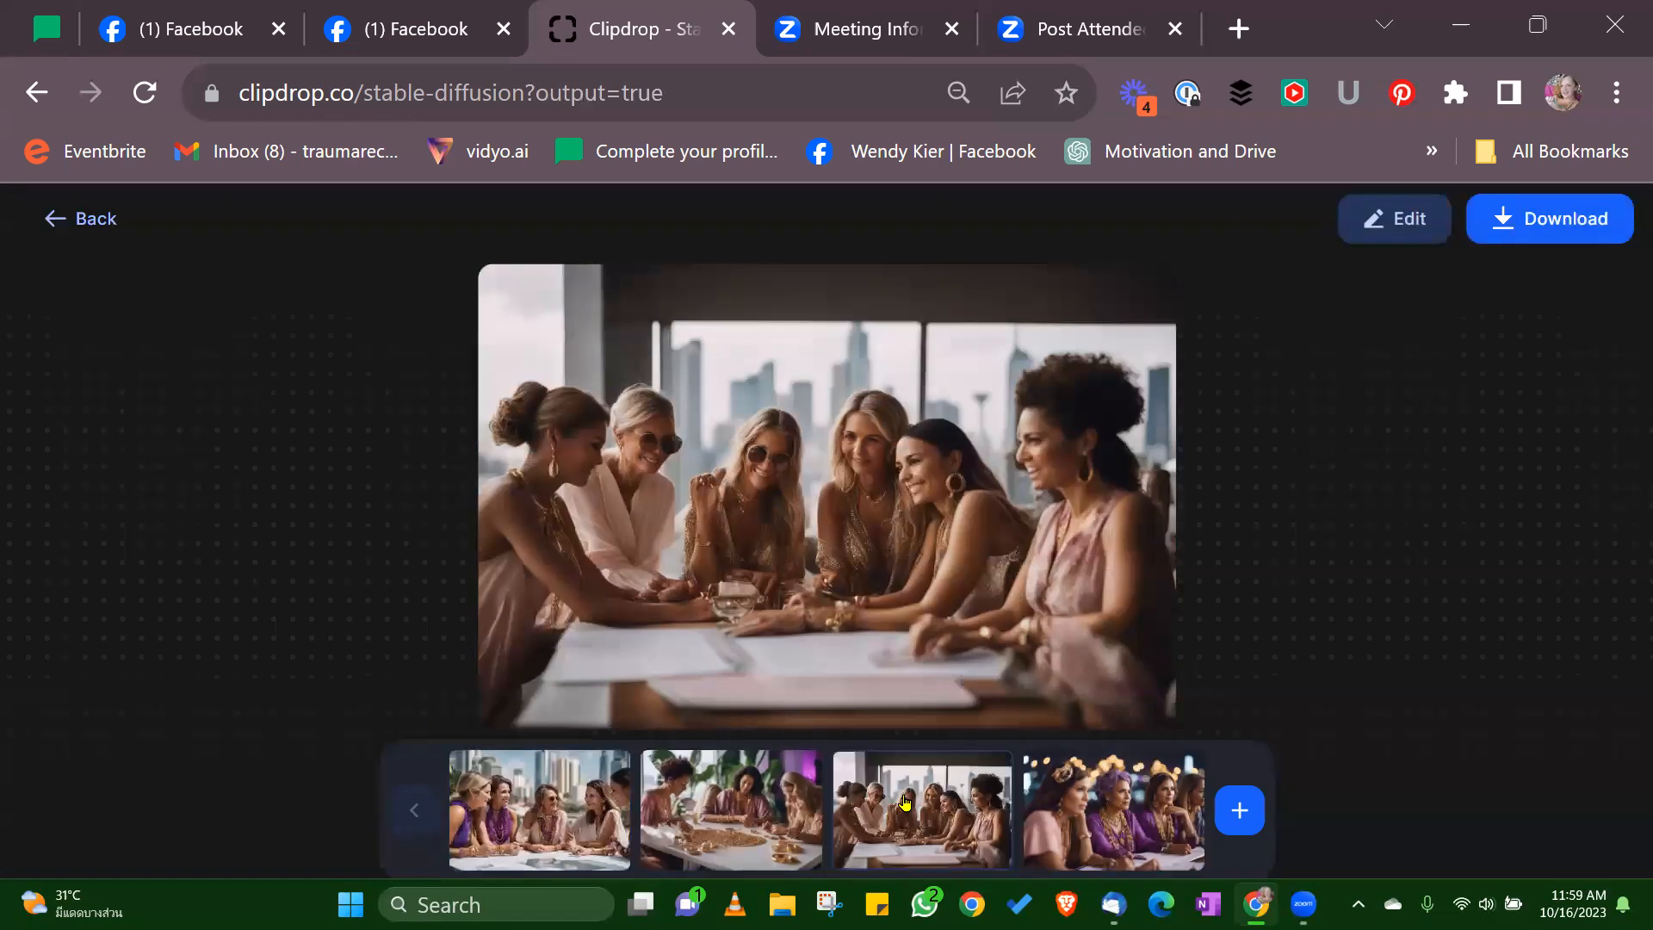
{"action": "mouse_move", "coordinate": [1046, 471]}
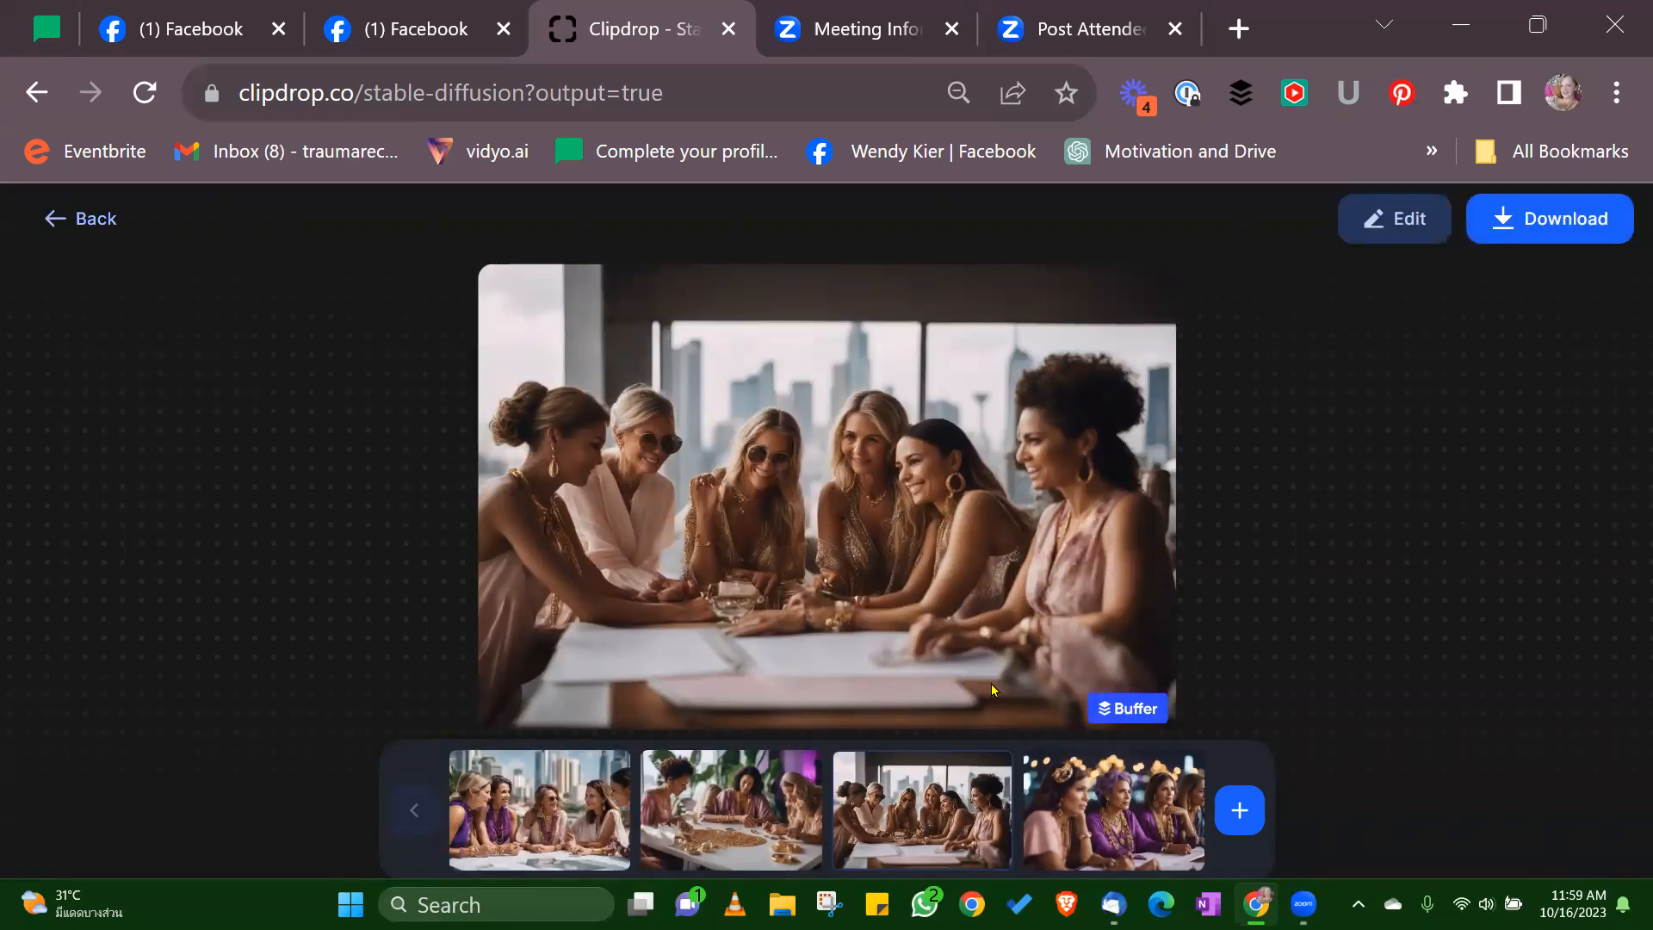
{"action": "left_click", "coordinate": [1127, 809]}
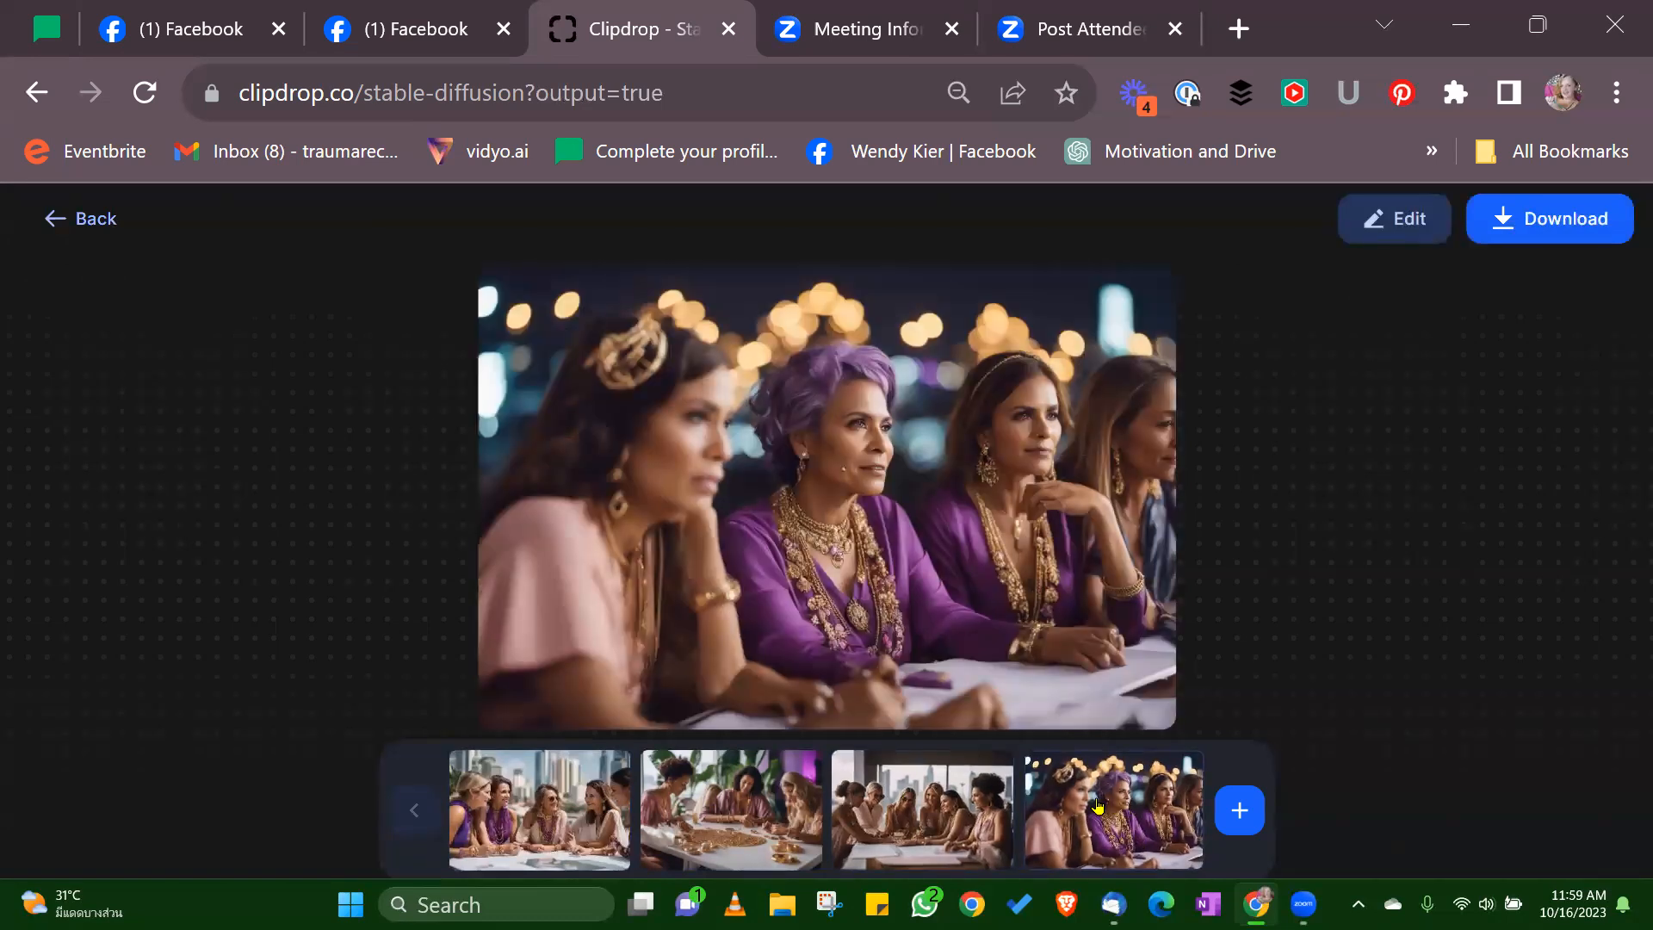
Step: Insert "swimming pull" between "city skyline" and "tropical" in the prompt and generate new images
{"action": "left_click", "coordinate": [60, 218]}
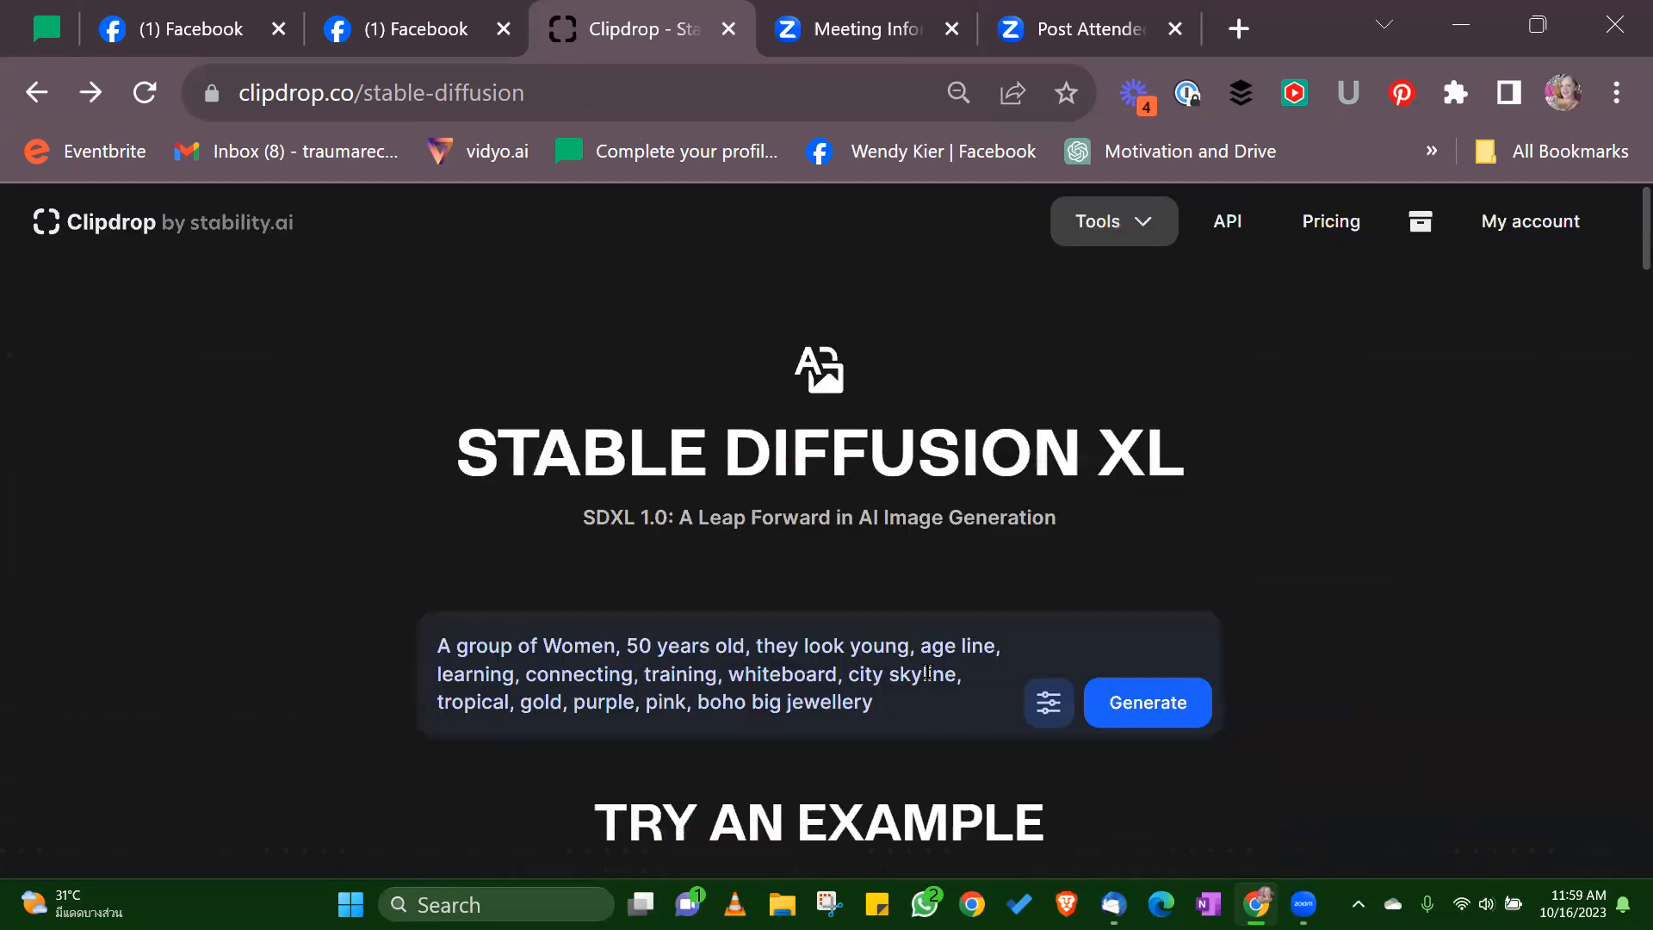
{"action": "type", "text": "swimming pllo"}
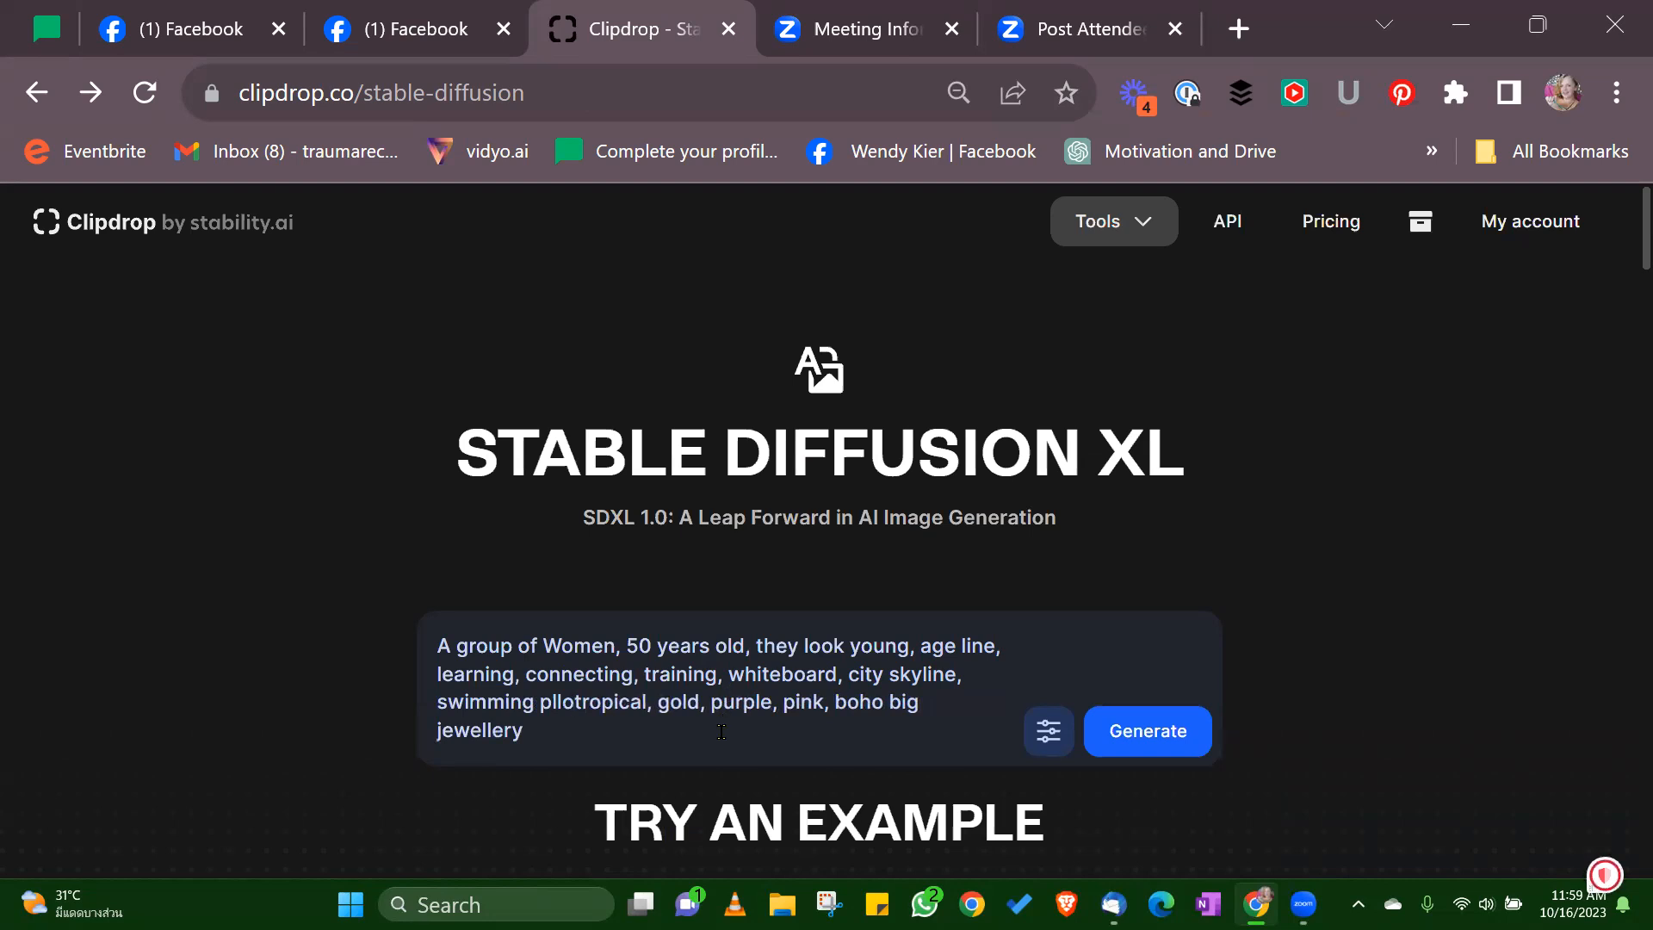
{"action": "type", "text": ","}
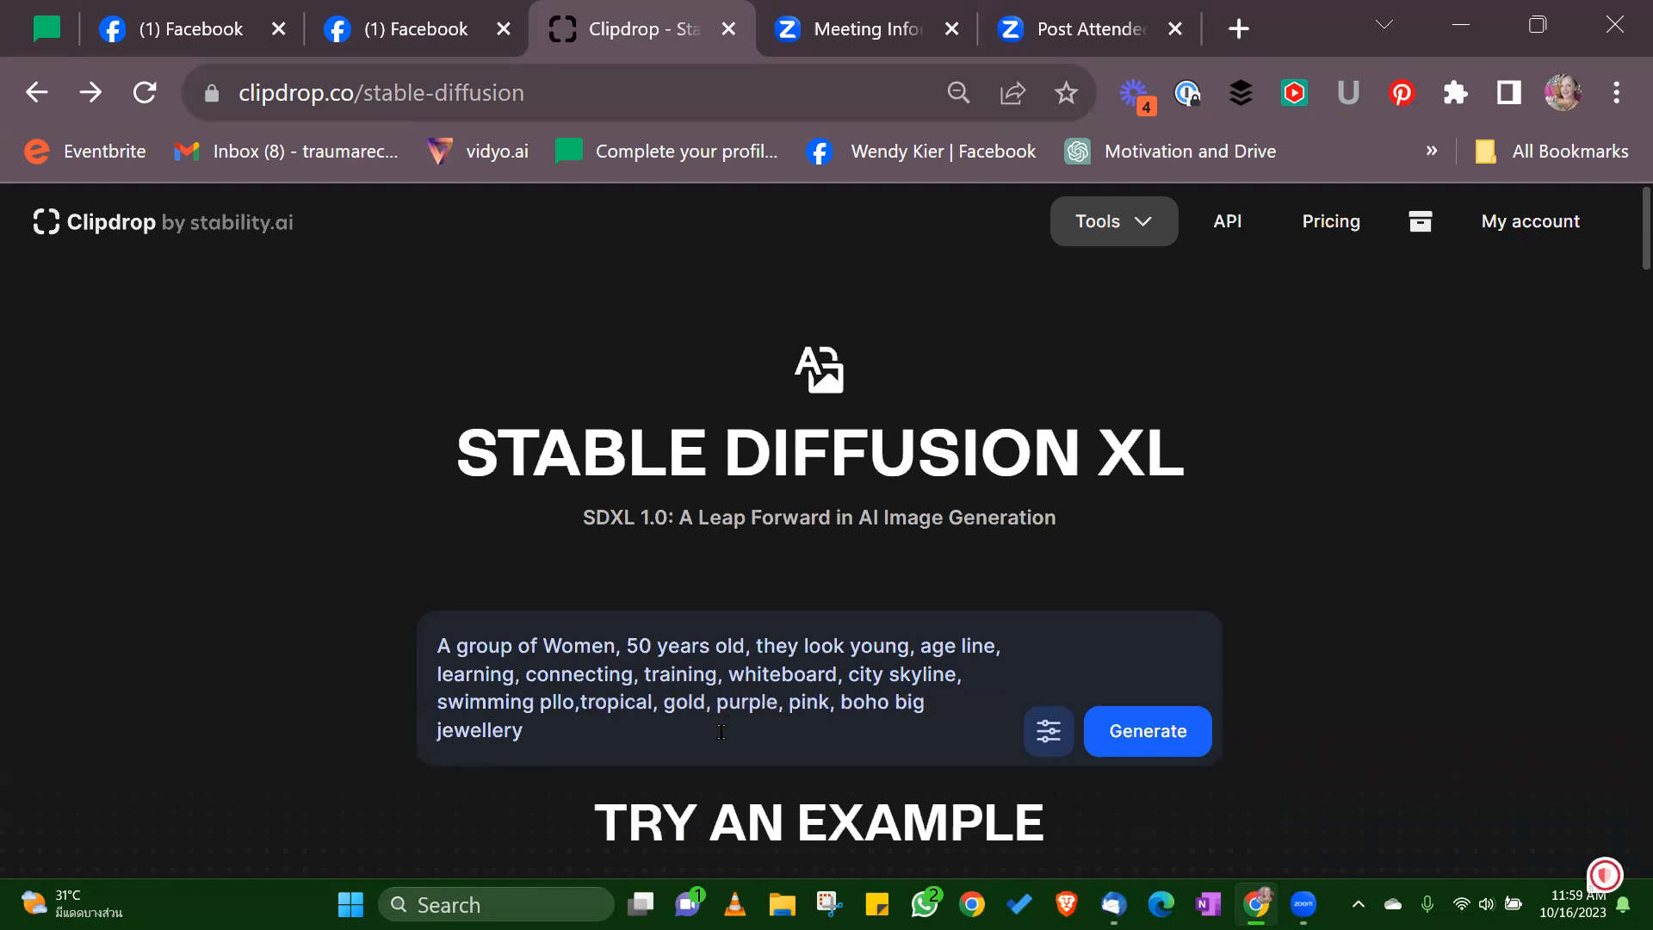
{"action": "left_click", "coordinate": [556, 703]}
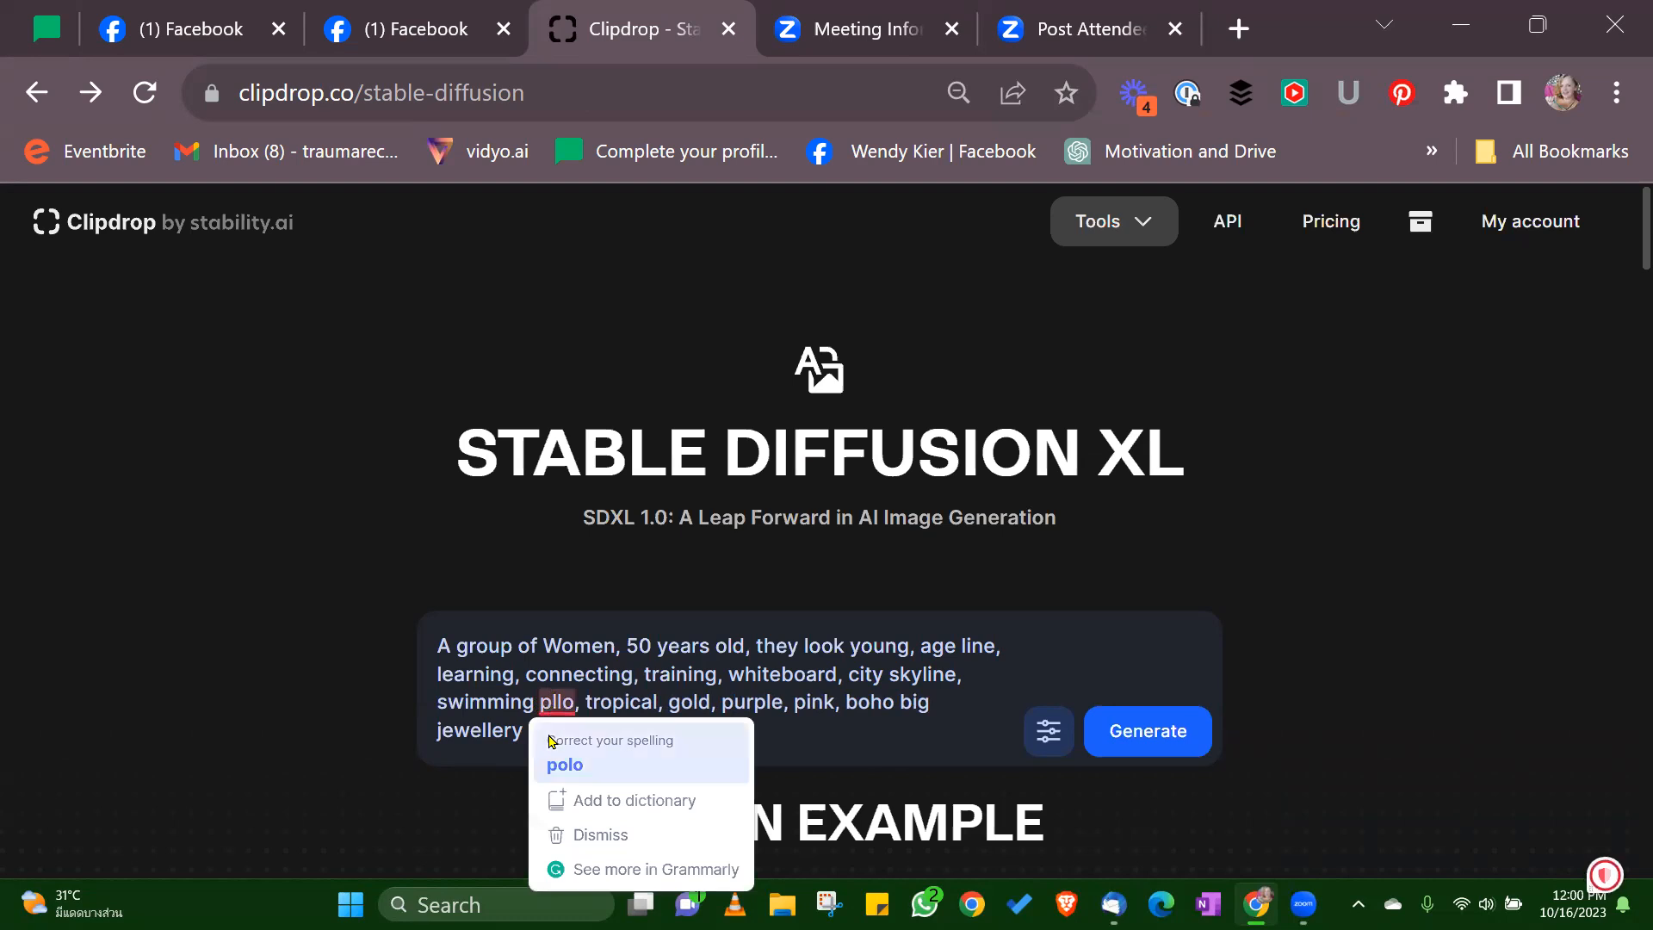
{"action": "double_click", "coordinate": [555, 702]}
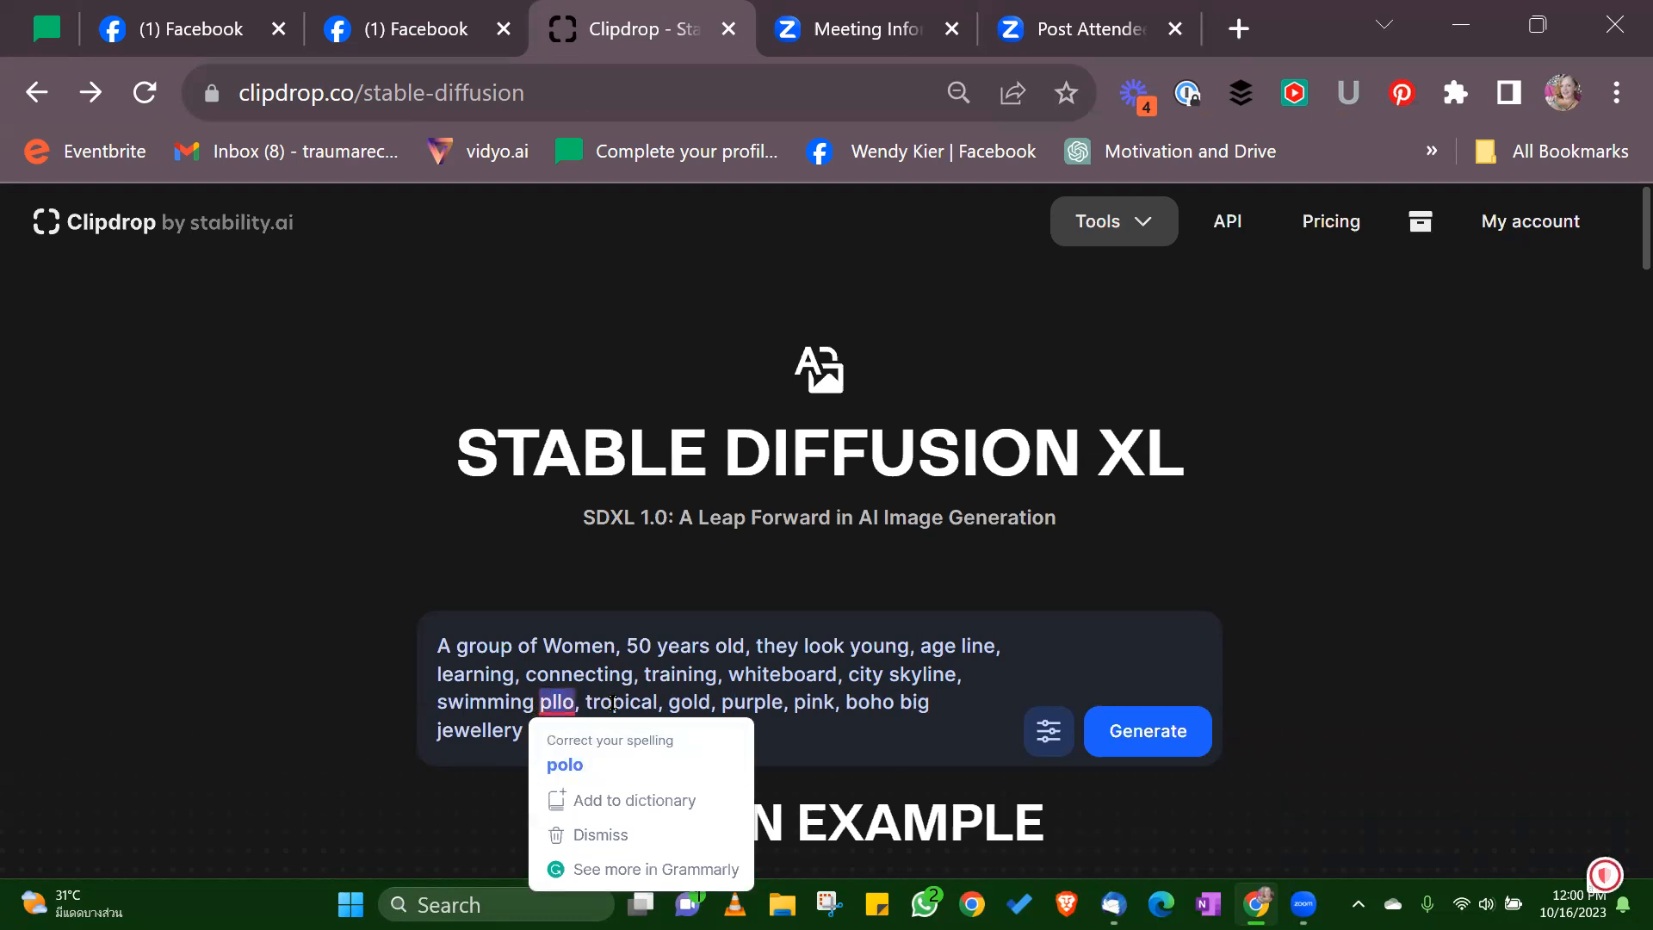
{"action": "key", "text": "Escape"}
{"action": "key", "text": "BackSpace"}
{"action": "key", "text": "BackSpace"}
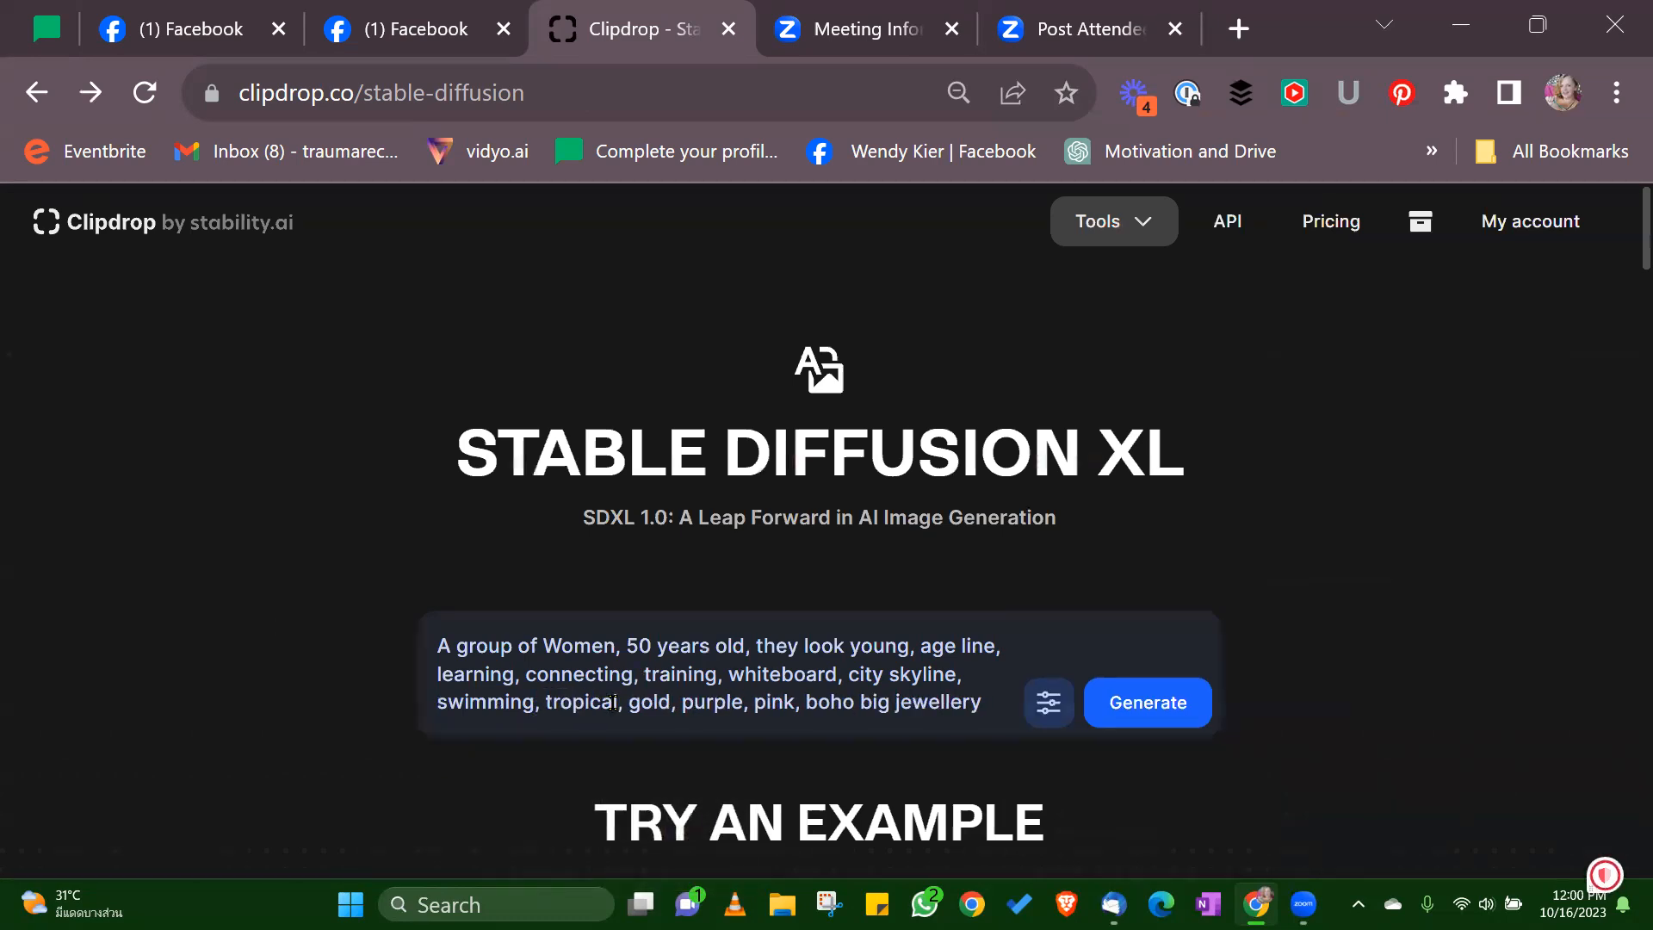
{"action": "type", "text": "pull"}
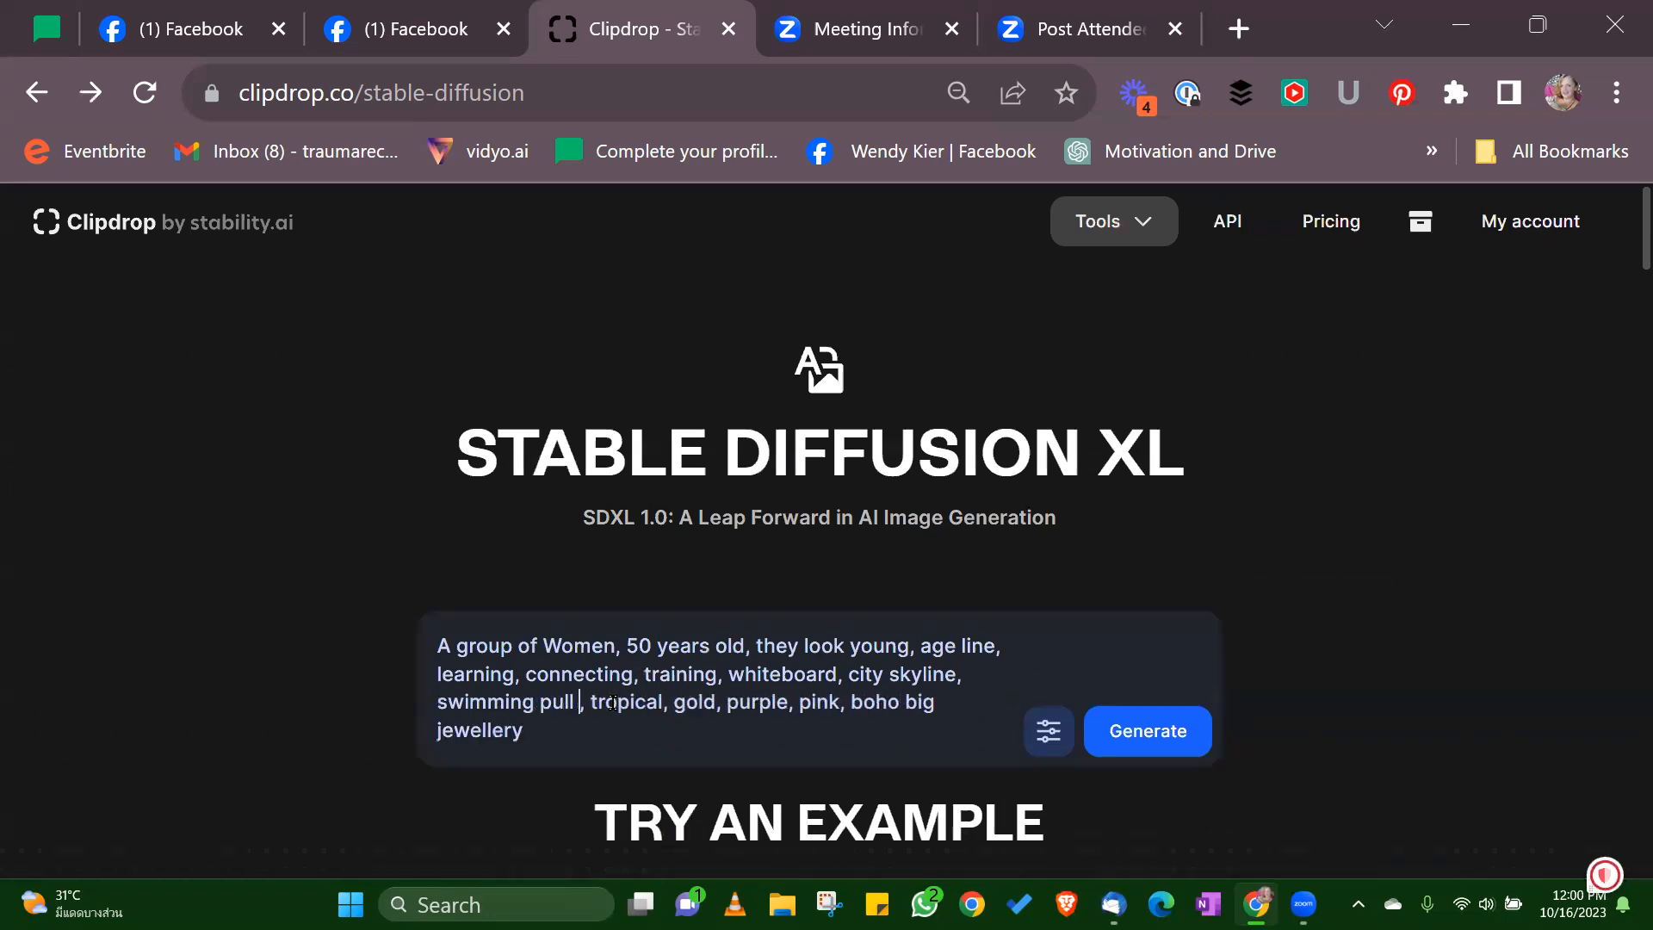
{"action": "left_click", "coordinate": [1129, 733]}
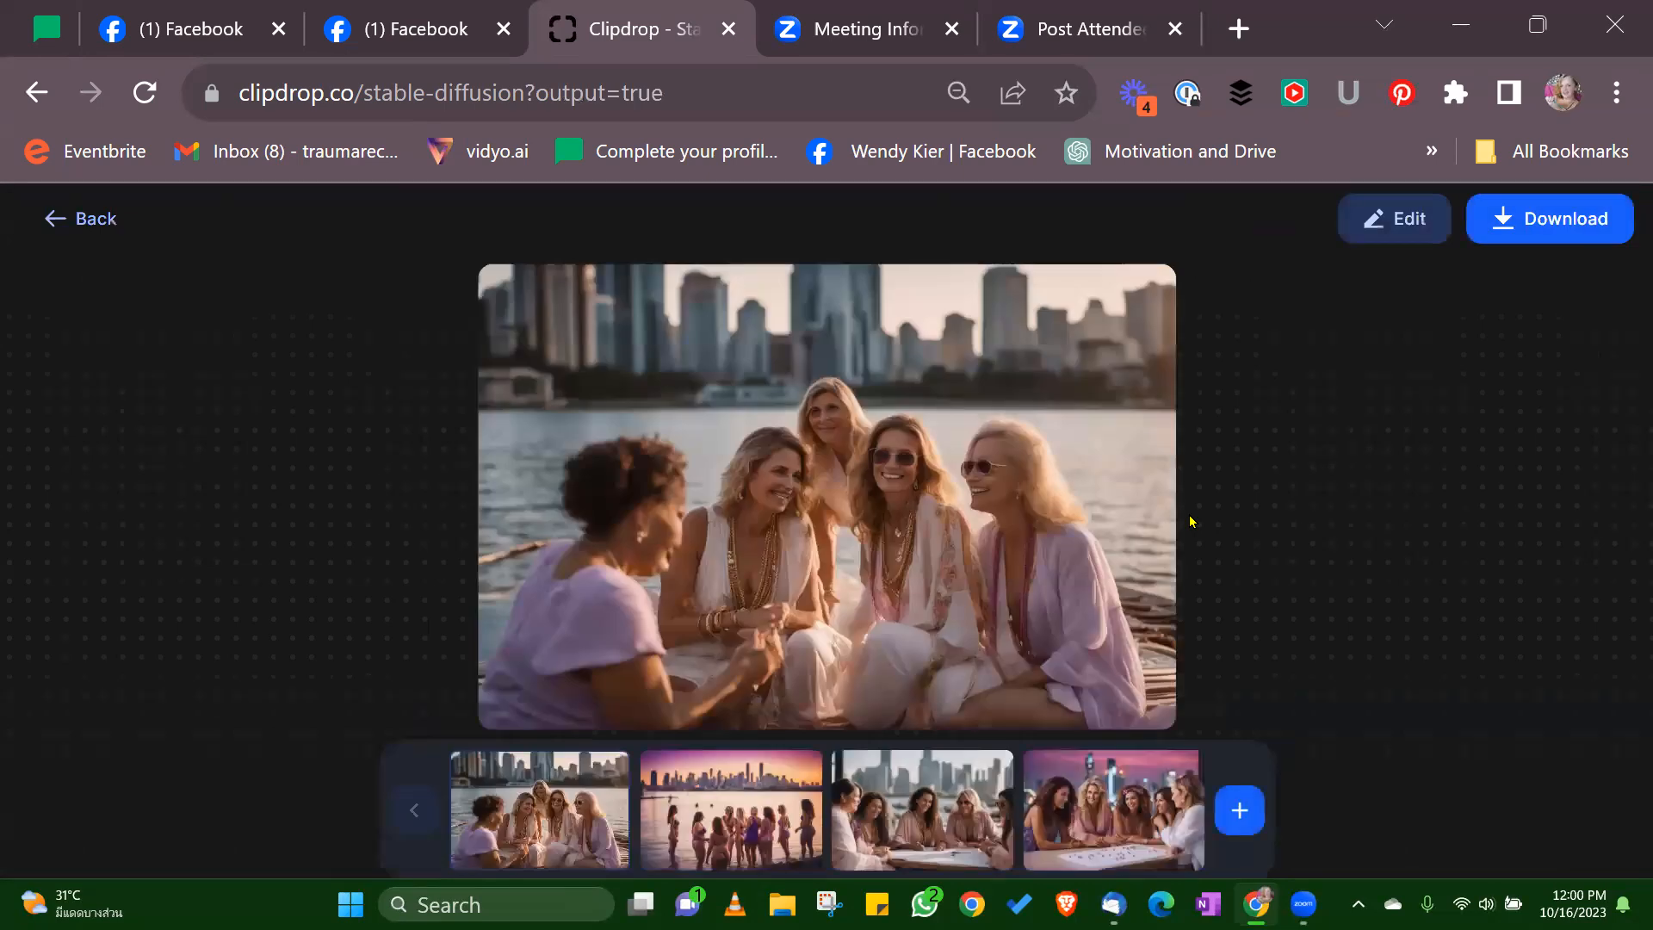
Step: View the second, third and fourth images generated from the "swimming pull" prompt at full size
{"action": "left_click", "coordinate": [746, 817]}
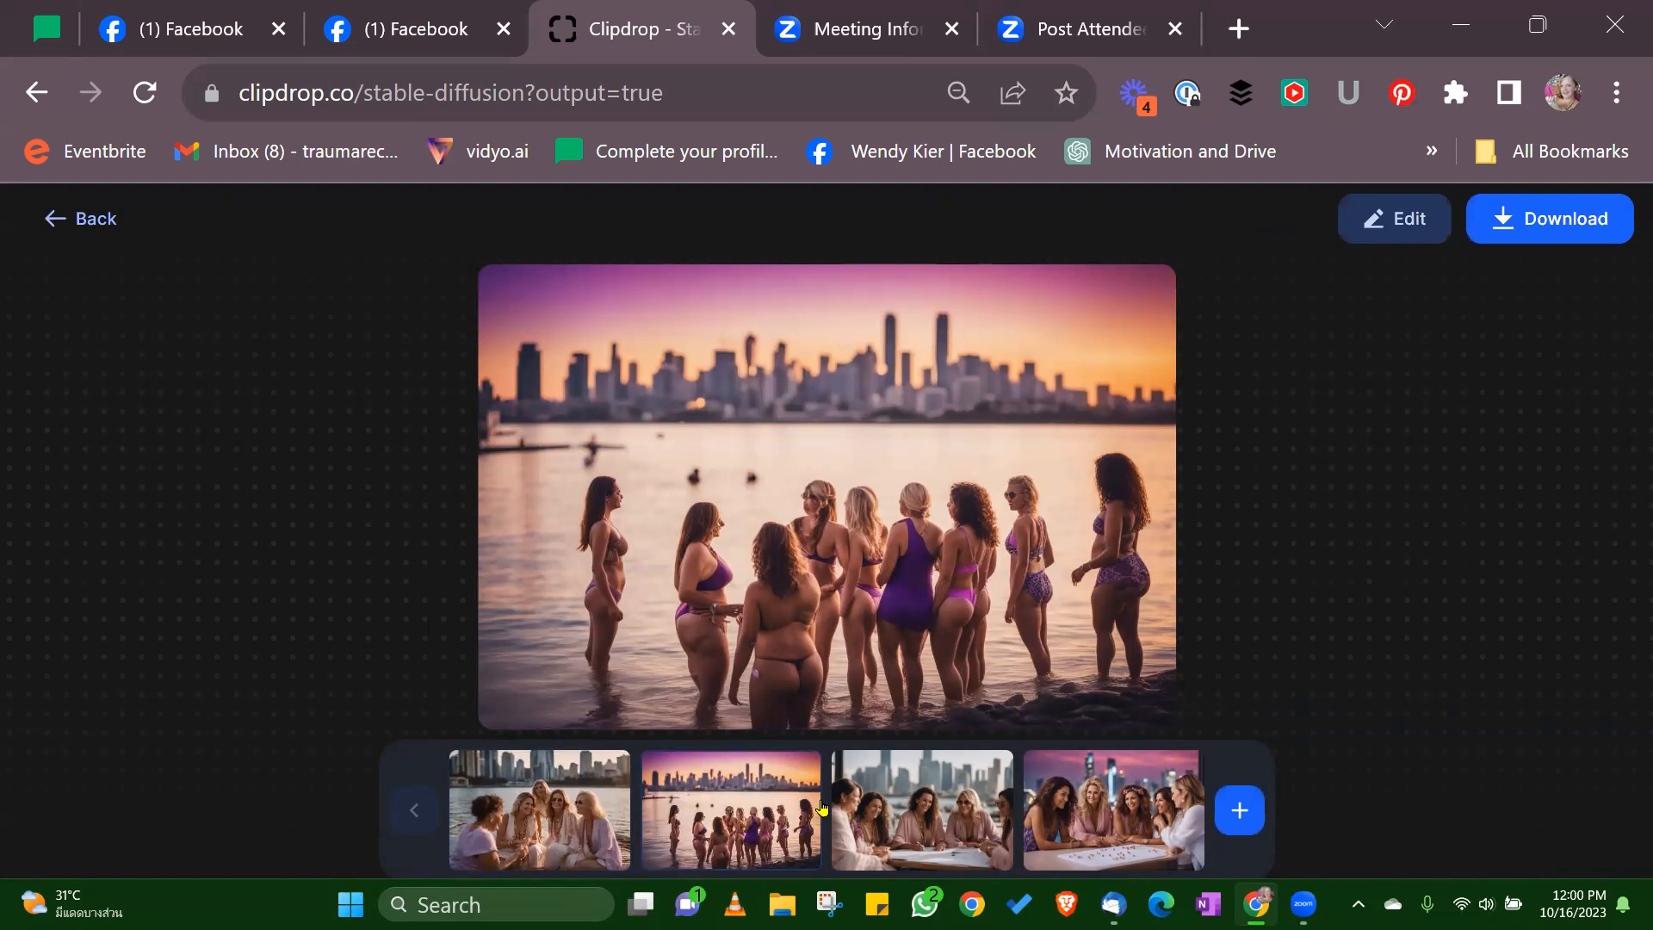
{"action": "left_click", "coordinate": [905, 805]}
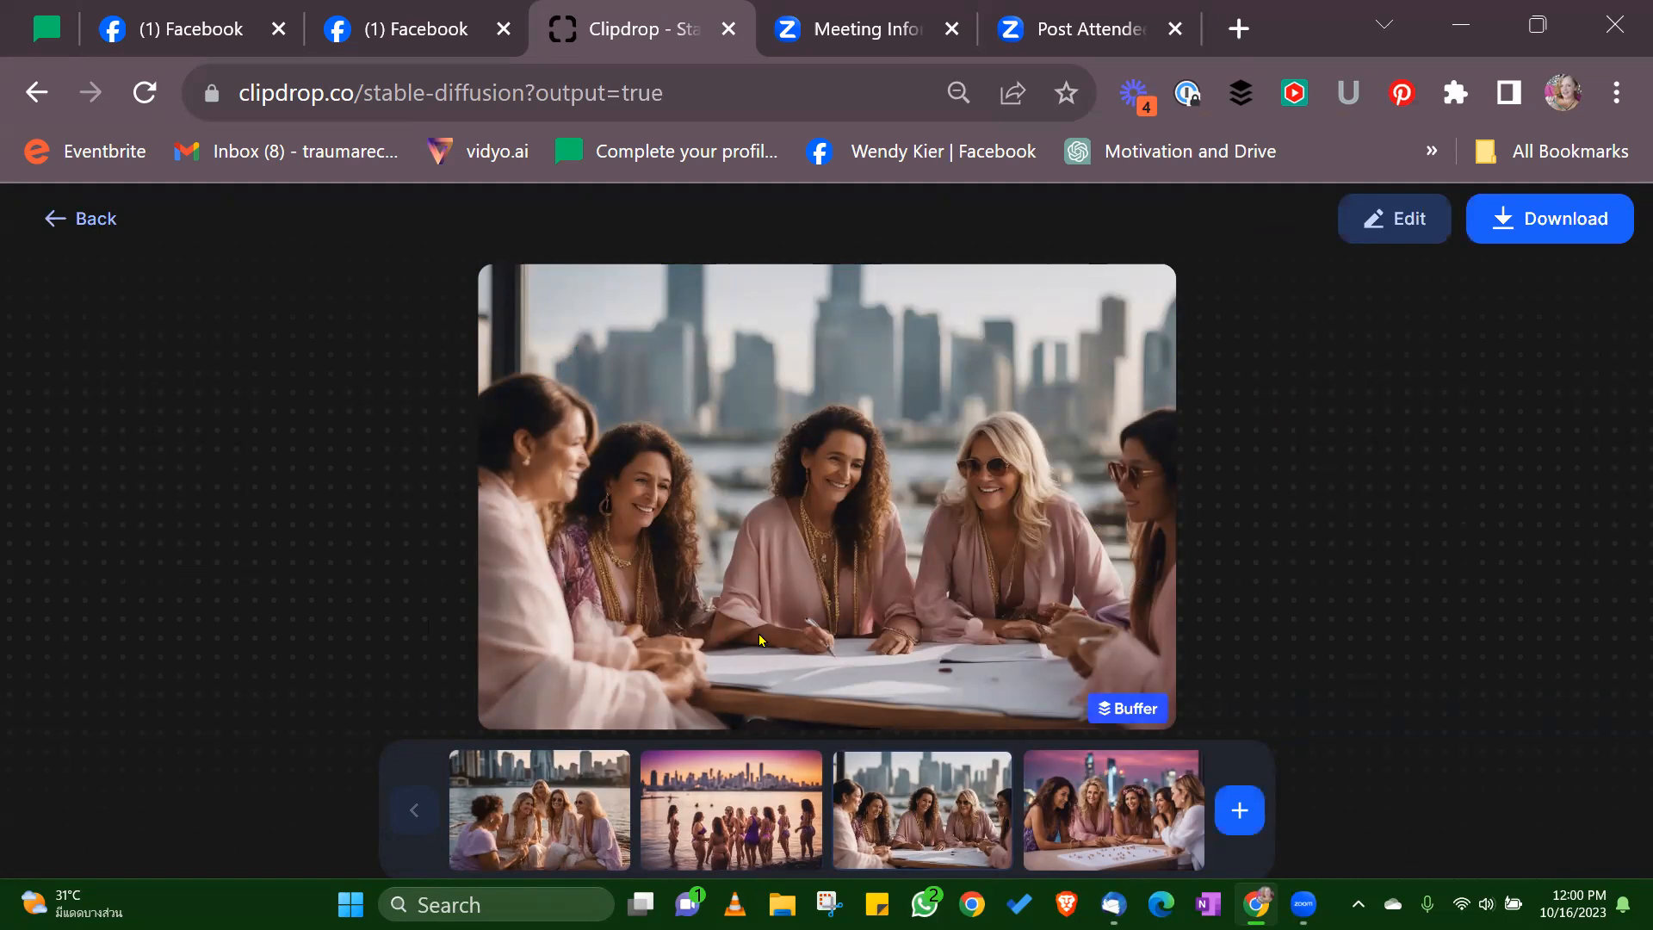
{"action": "left_click", "coordinate": [1026, 773]}
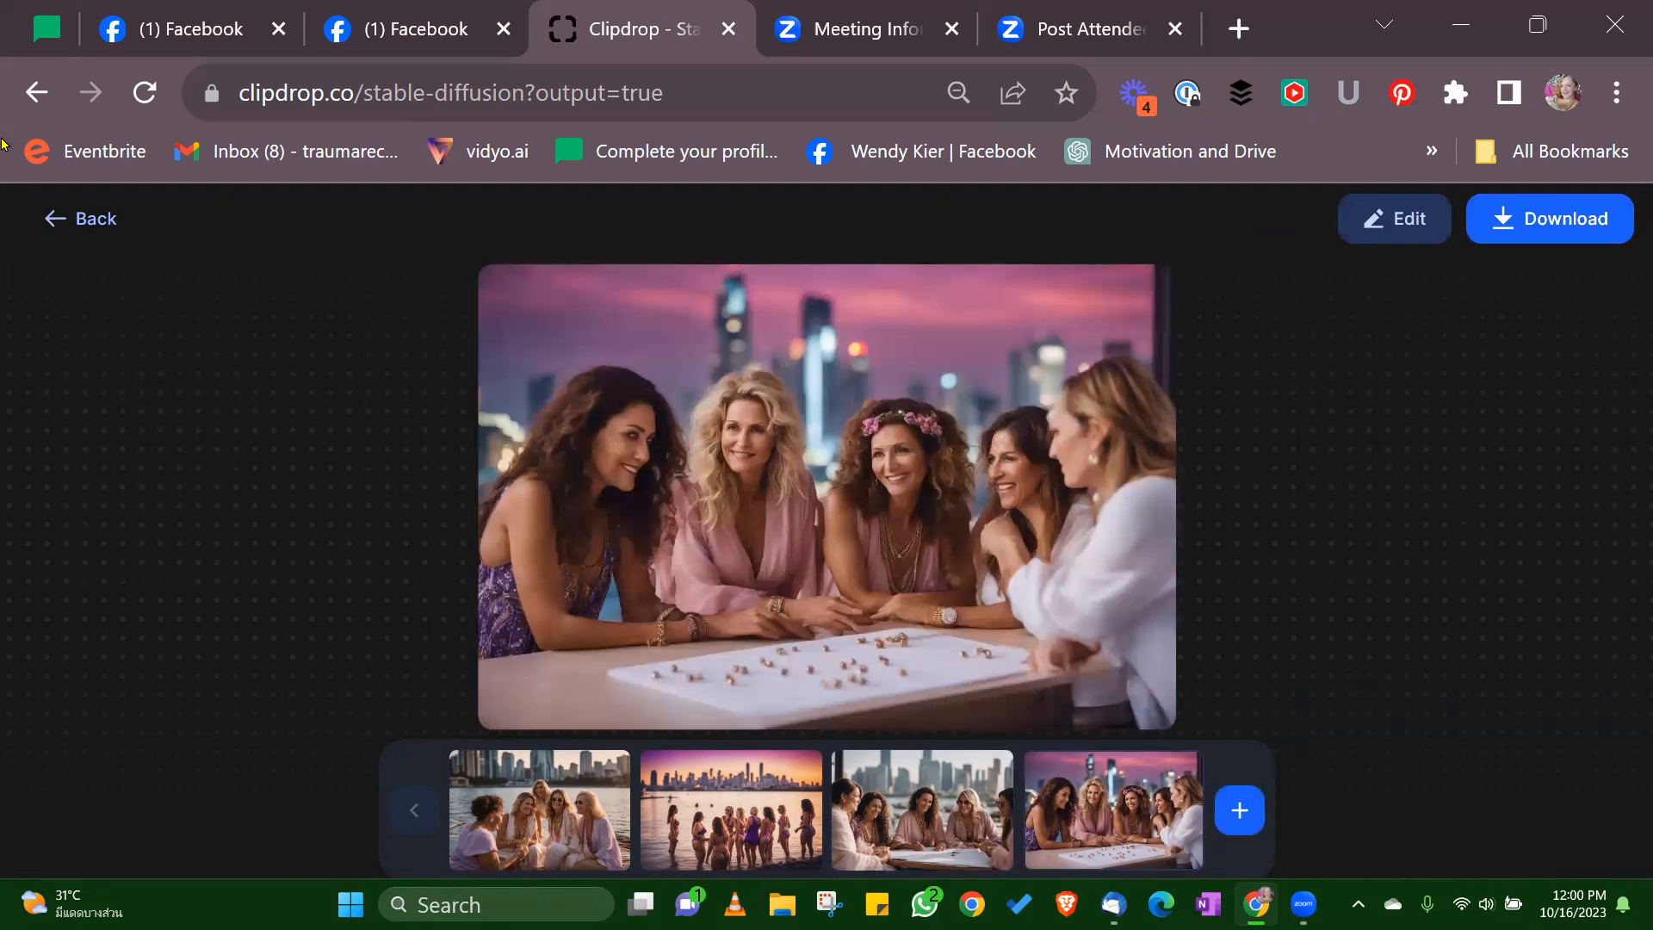
Step: Return to the prompt, correct "pull" to "pool" after "swimming" and generate new images
{"action": "left_click", "coordinate": [82, 219]}
{"action": "double_click", "coordinate": [555, 699]}
{"action": "type", "text": "pool"}
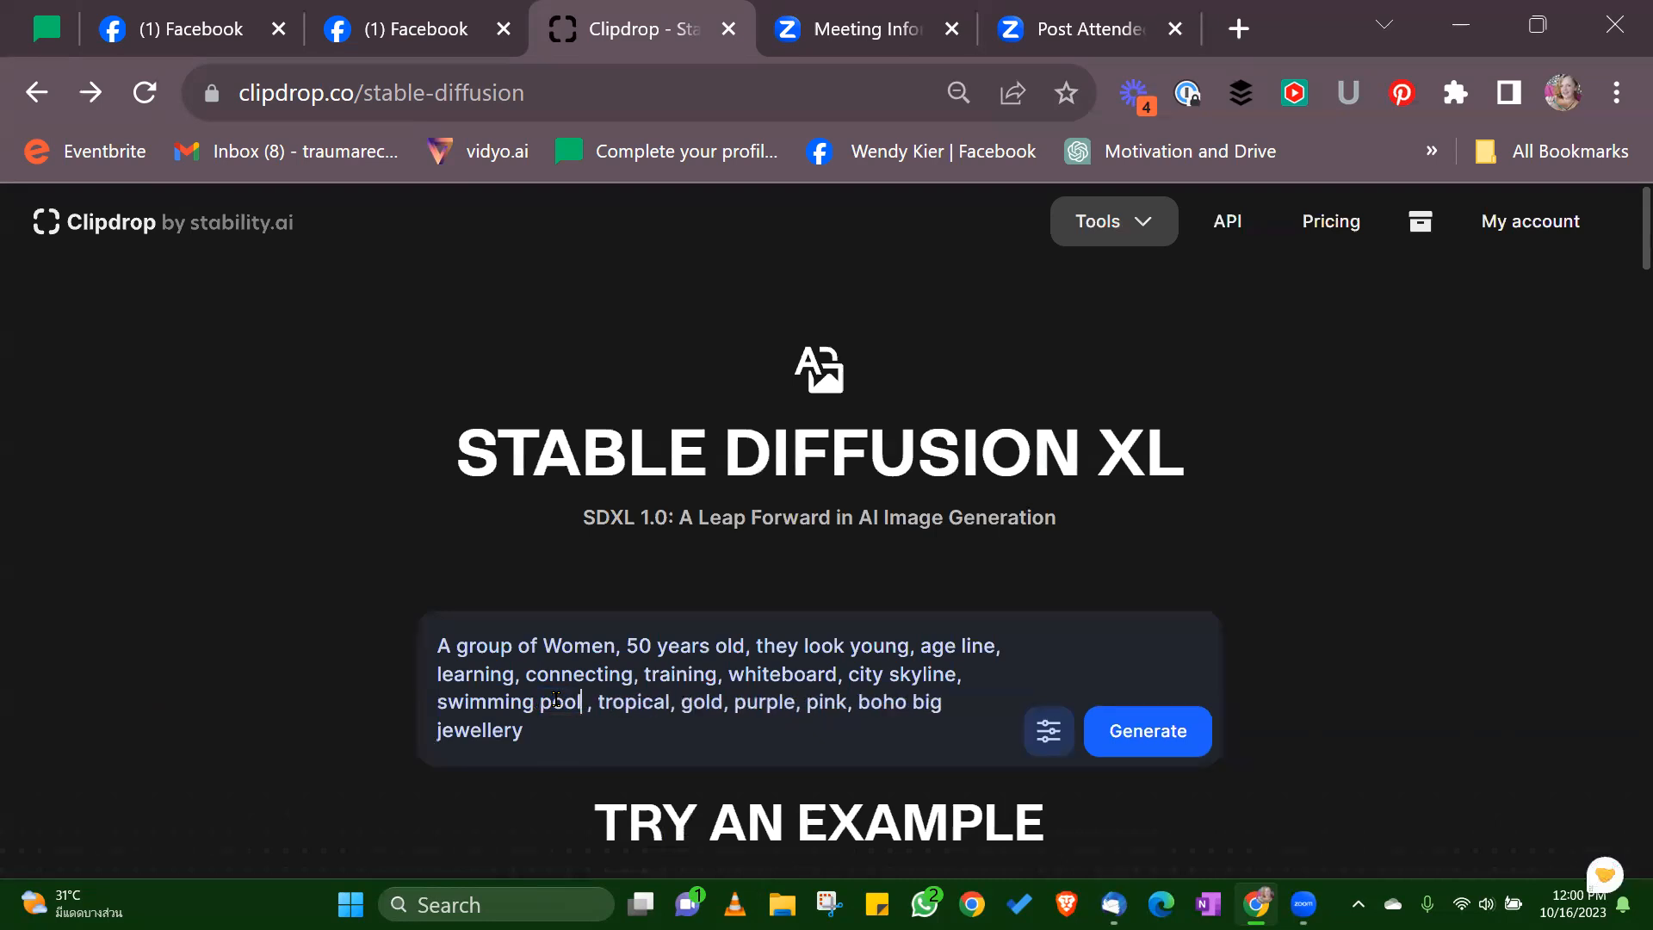
{"action": "left_click", "coordinate": [1152, 734]}
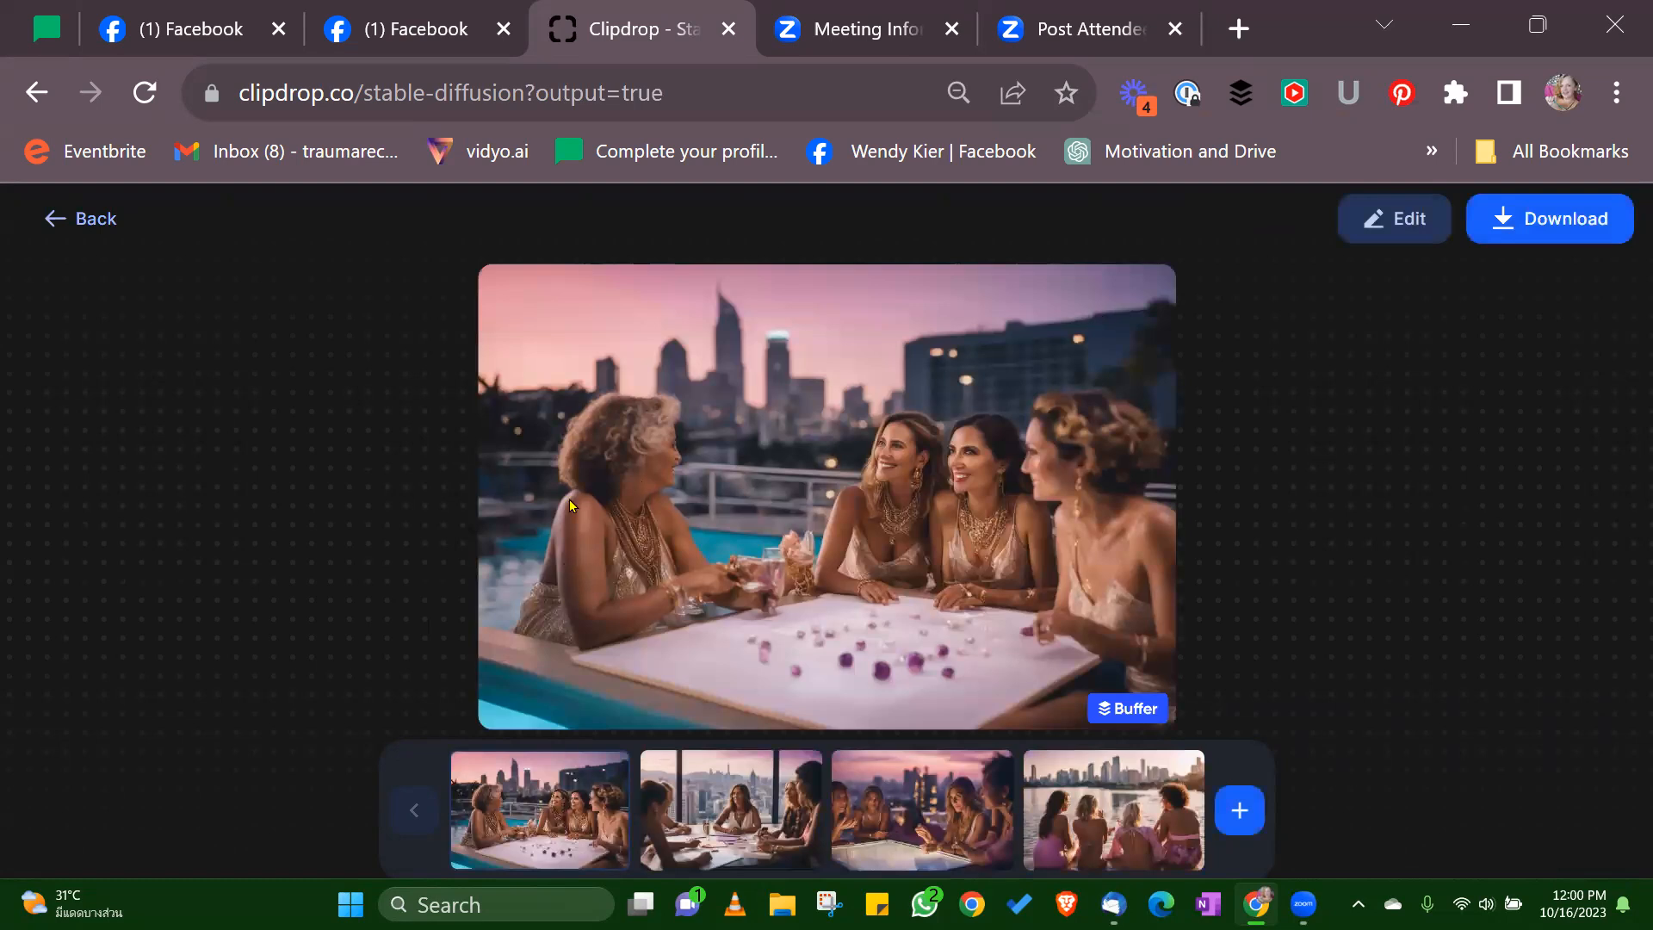
Step: View the second, third and fourth generated swimming pool images at full size and return to the prompt
{"action": "left_click", "coordinate": [729, 818]}
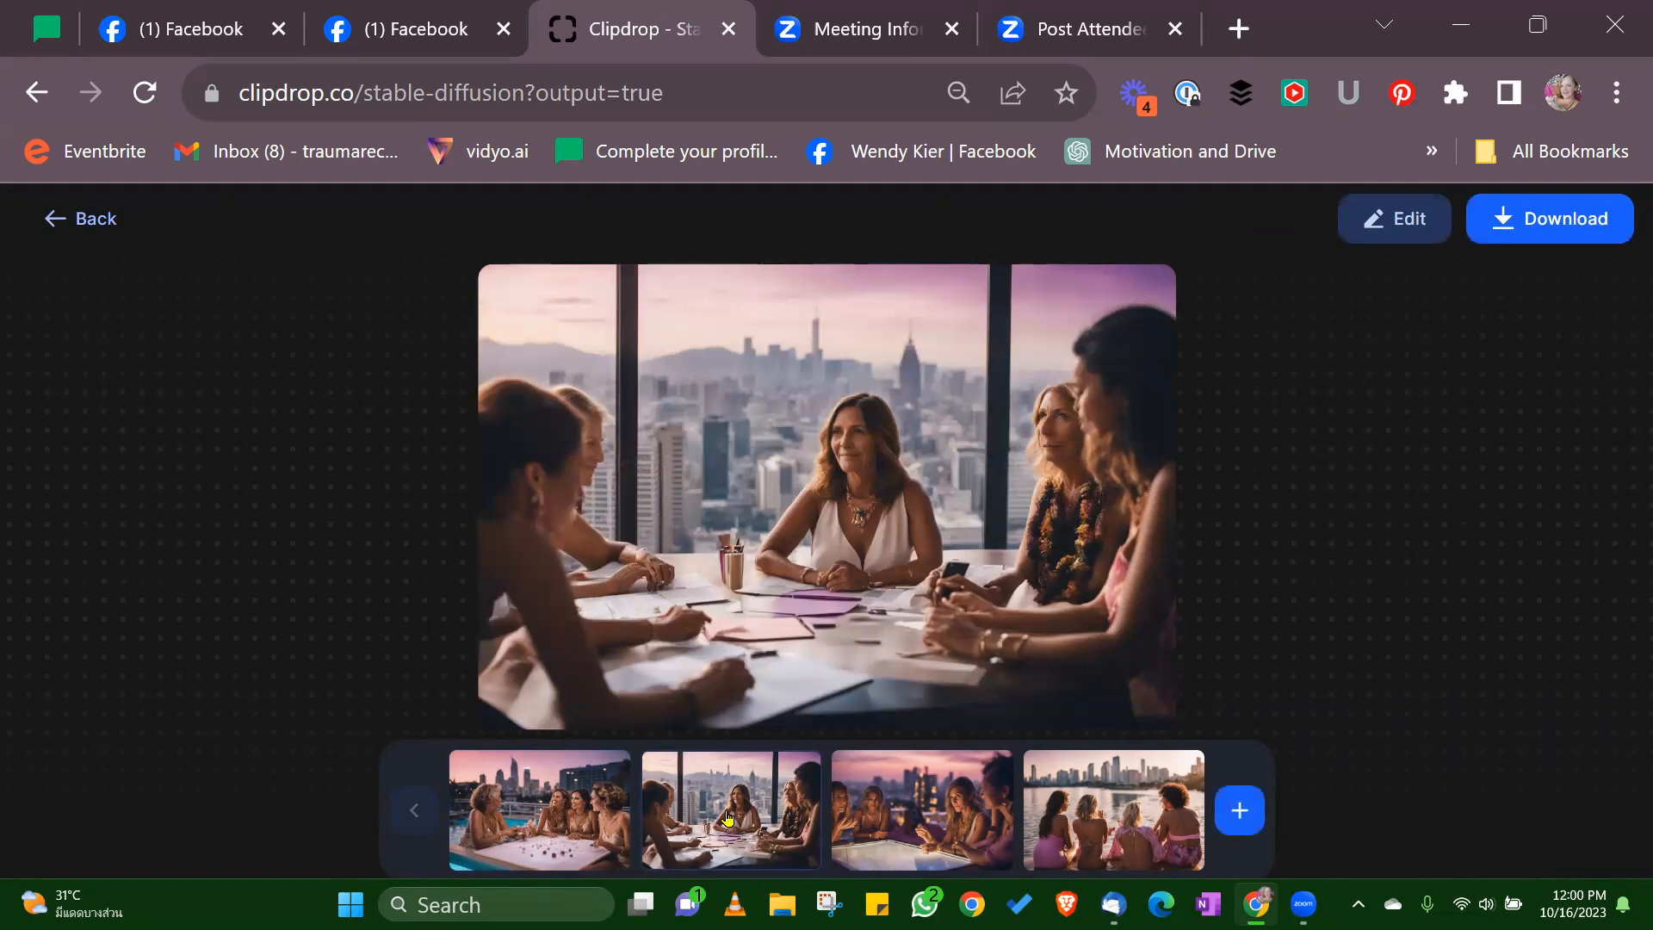
{"action": "left_click", "coordinate": [941, 809]}
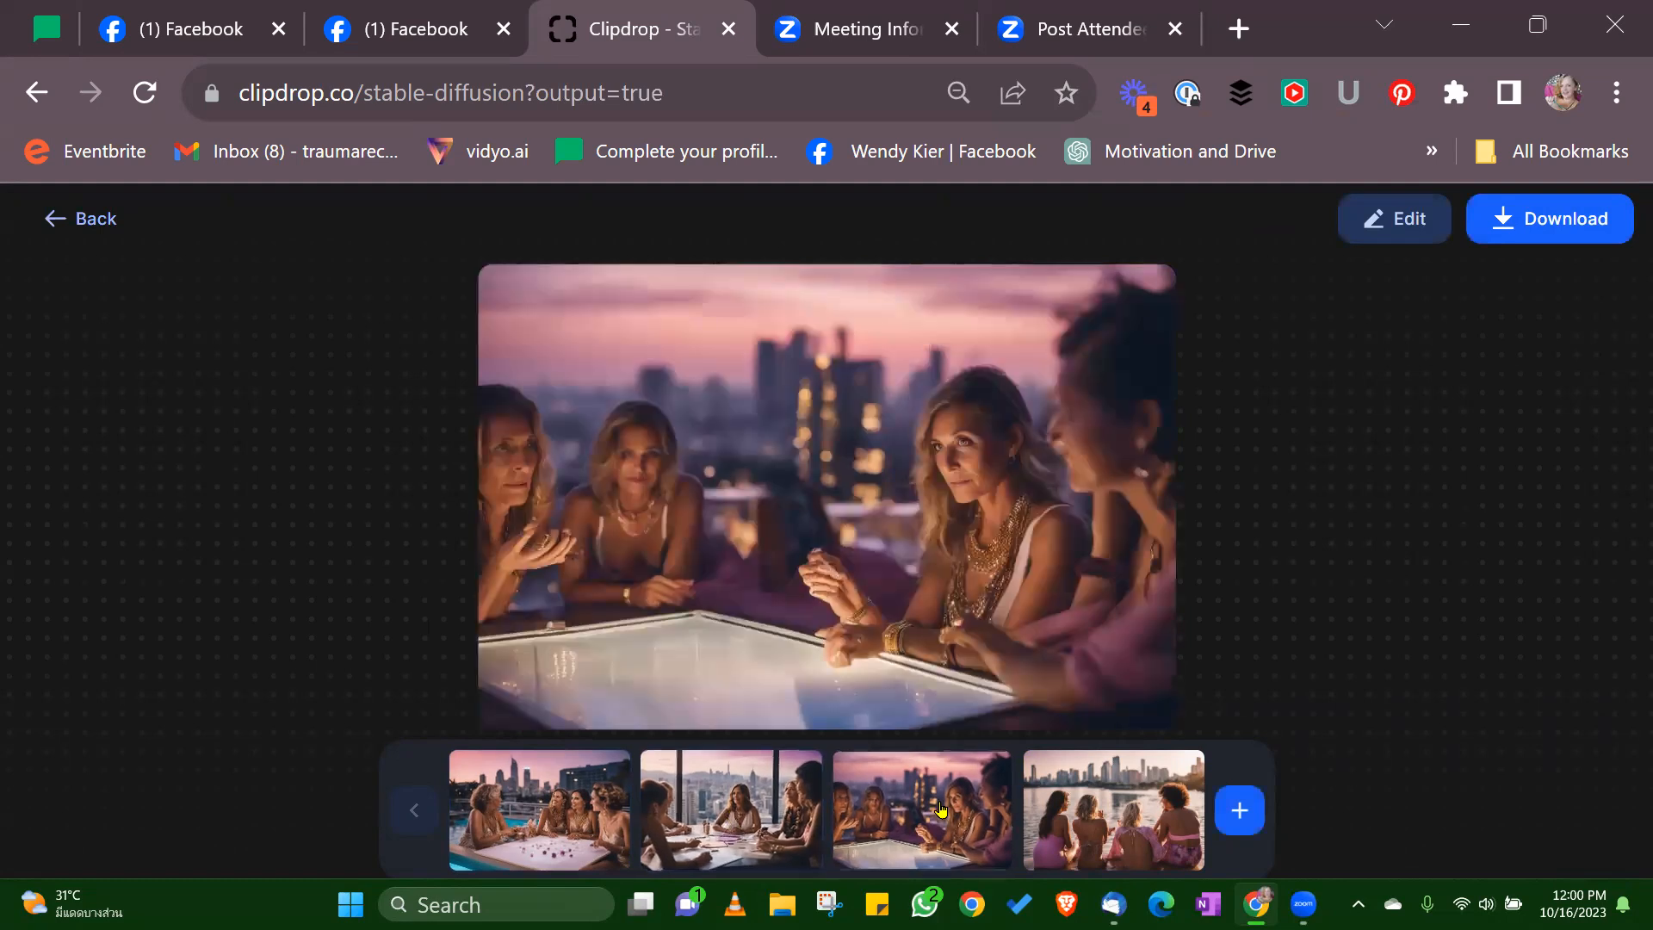
{"action": "left_click", "coordinate": [1085, 799]}
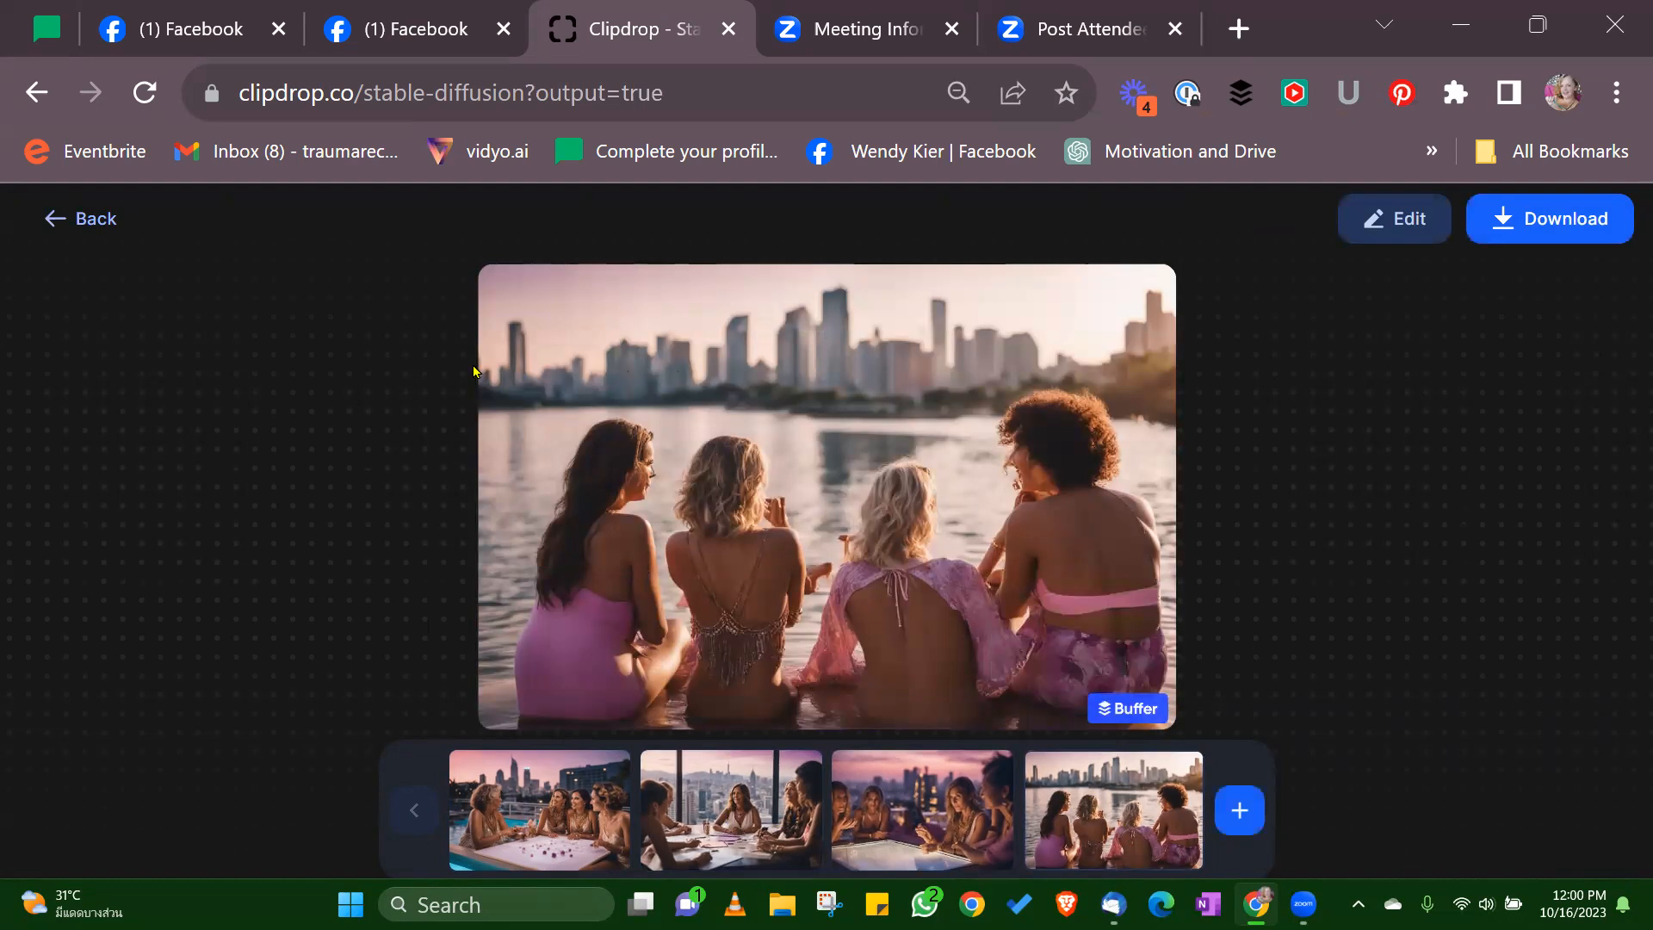
{"action": "left_click", "coordinate": [75, 223]}
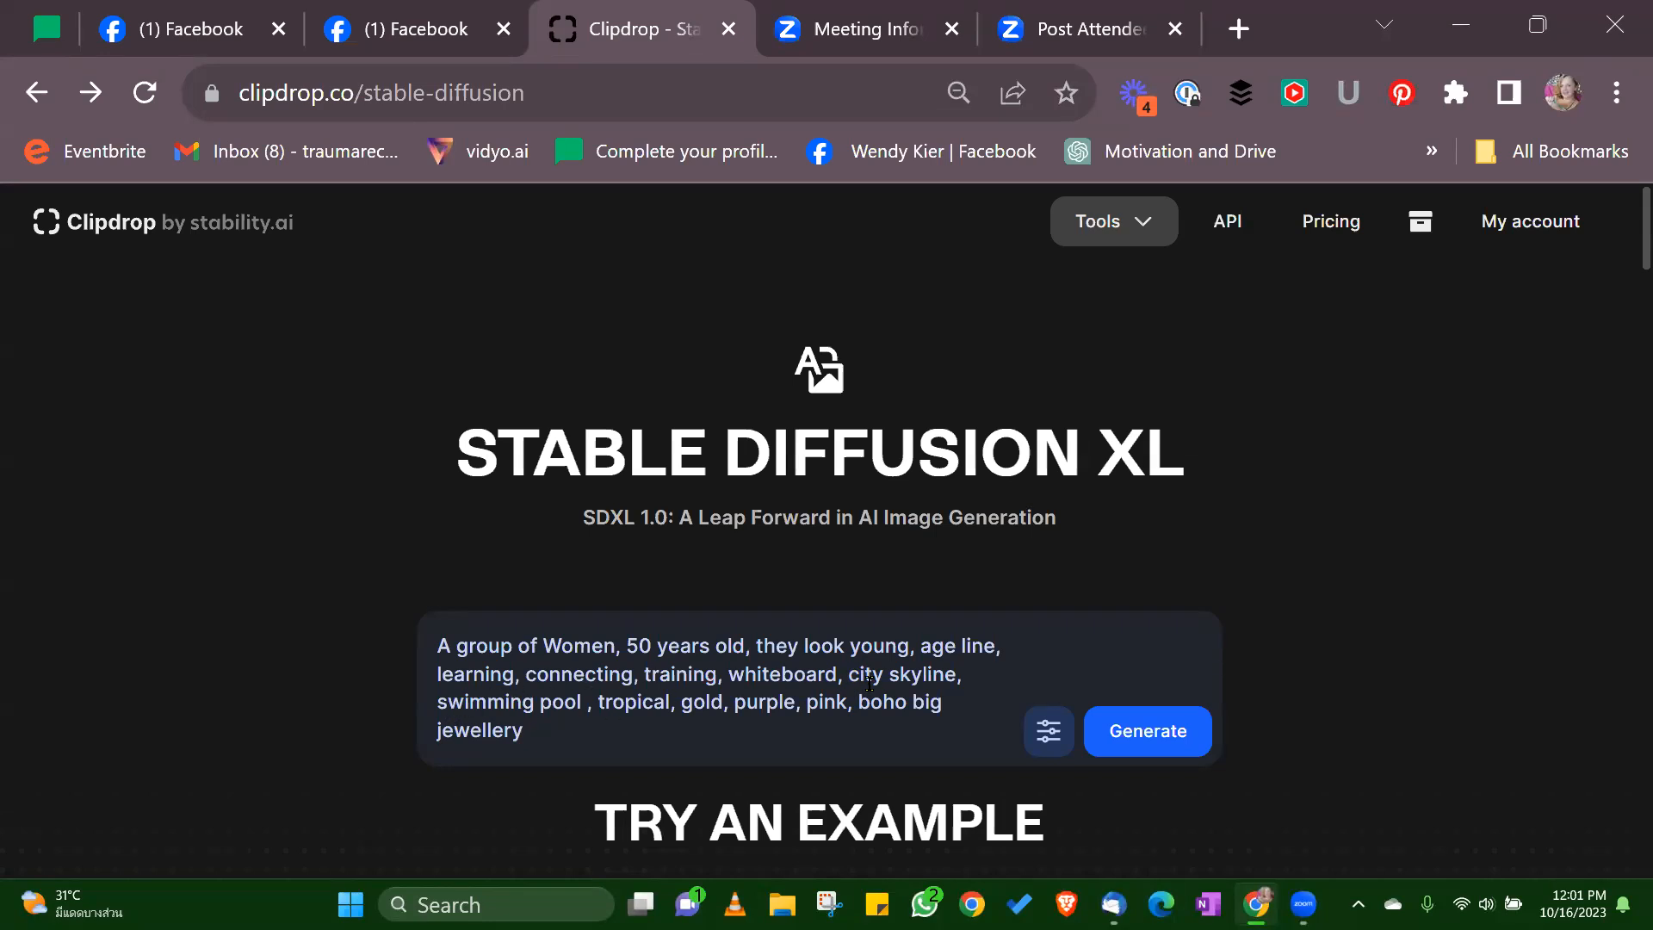
Step: Replace "swimming pool" with "front room" in the prompt, fix the spelling and stray space, and generate new images
{"action": "left_click_drag", "start_coordinate": [580, 702], "coordinate": [420, 702]}
{"action": "type", "text": "frount room"}
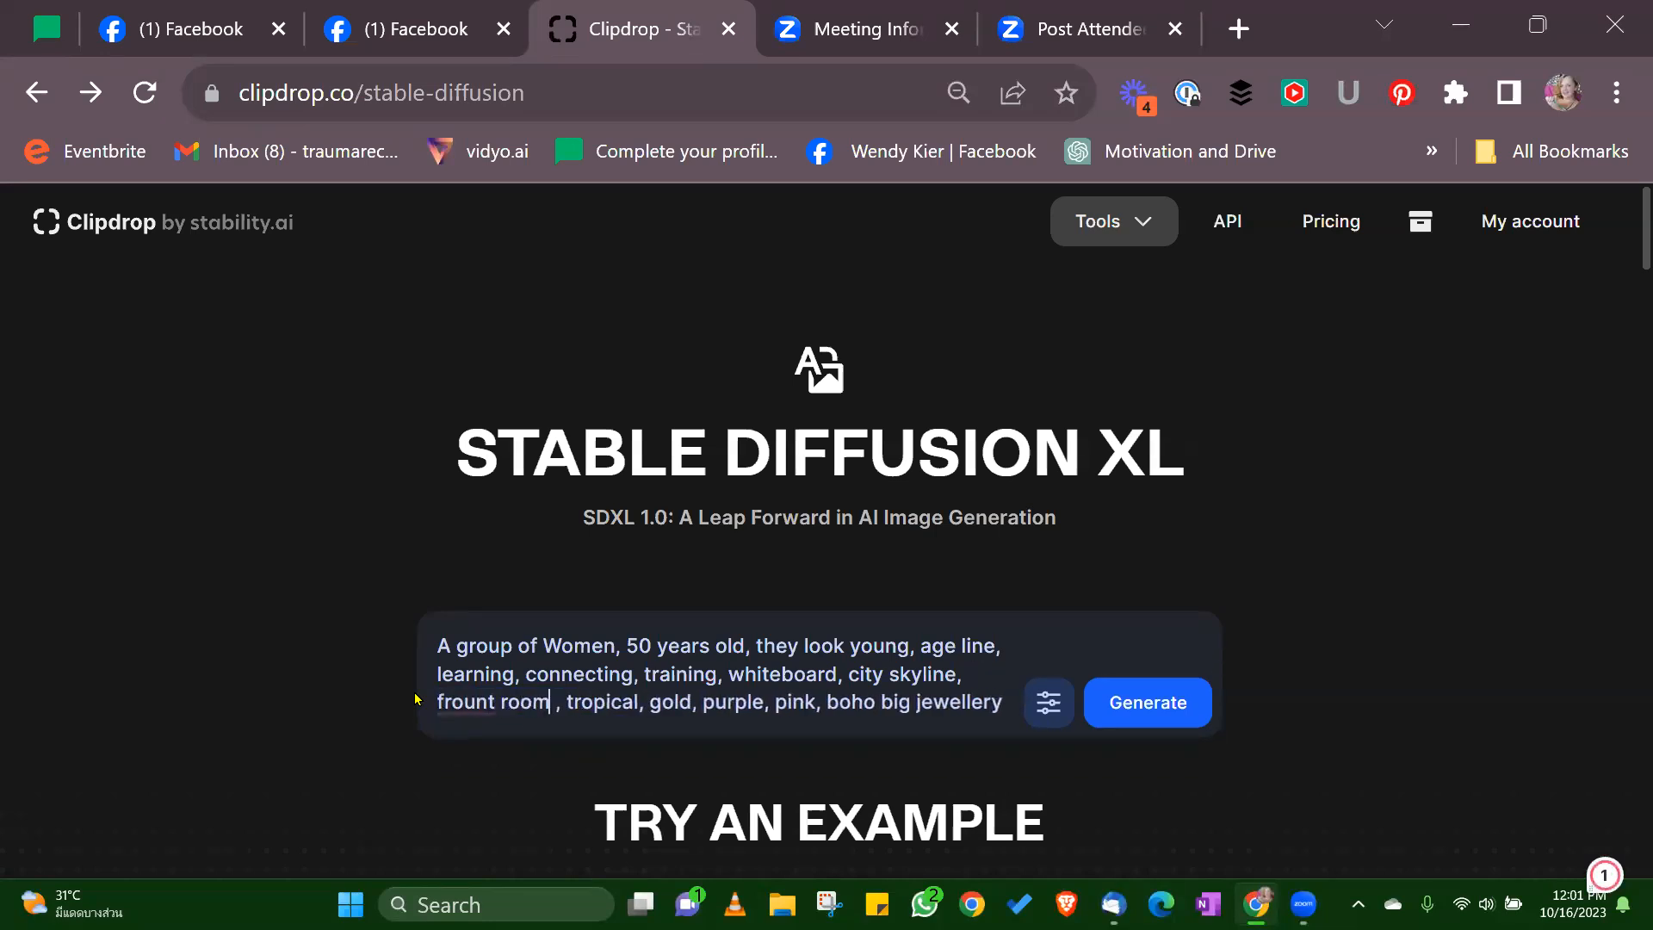
{"action": "key", "text": "Delete"}
{"action": "mouse_move", "coordinate": [449, 701]}
{"action": "left_click", "coordinate": [444, 756]}
{"action": "left_click", "coordinate": [1126, 703]}
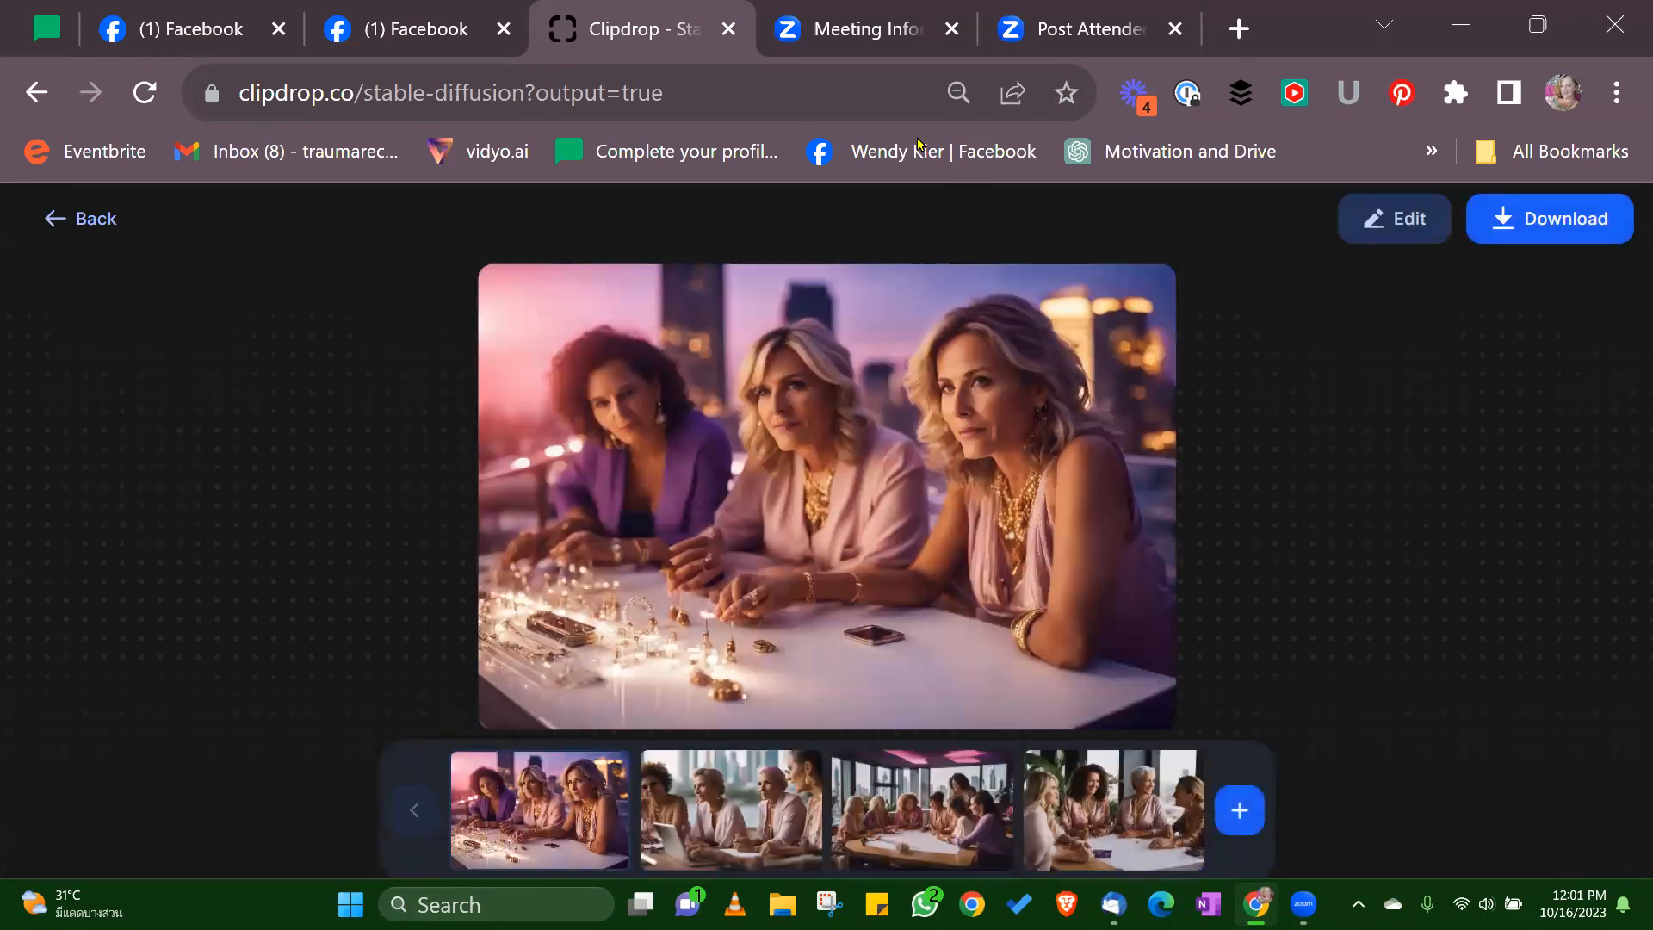
Step: View the second, third and fourth front room images at full size and return to the prompt
{"action": "left_click", "coordinate": [750, 785]}
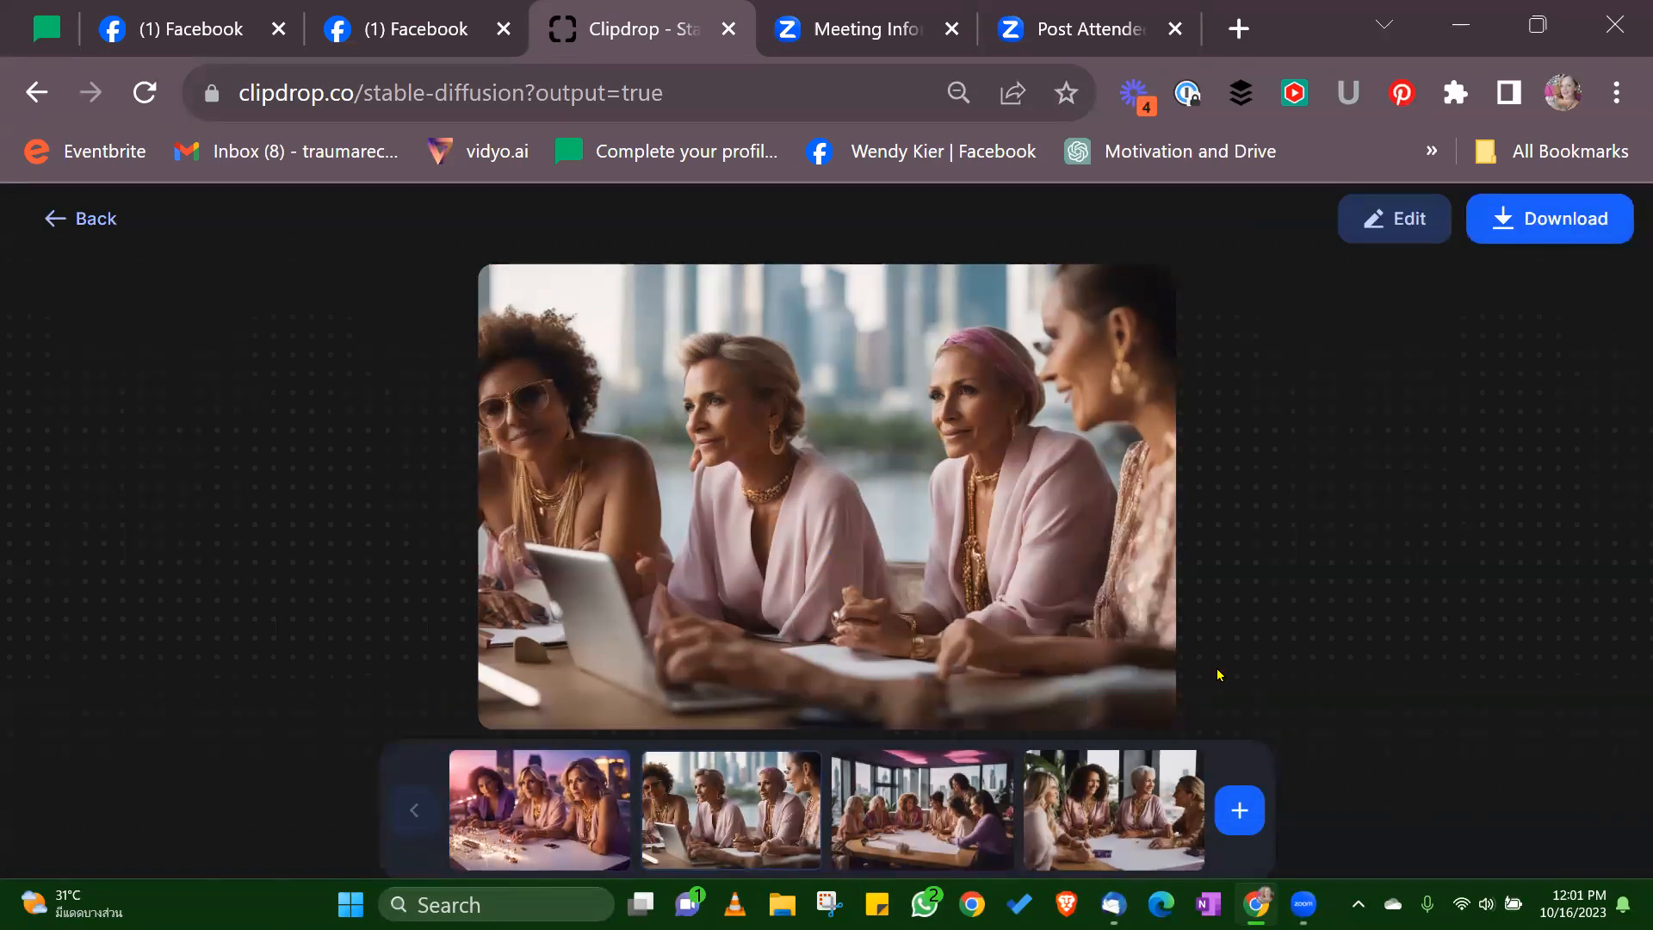
{"action": "left_click", "coordinate": [940, 803]}
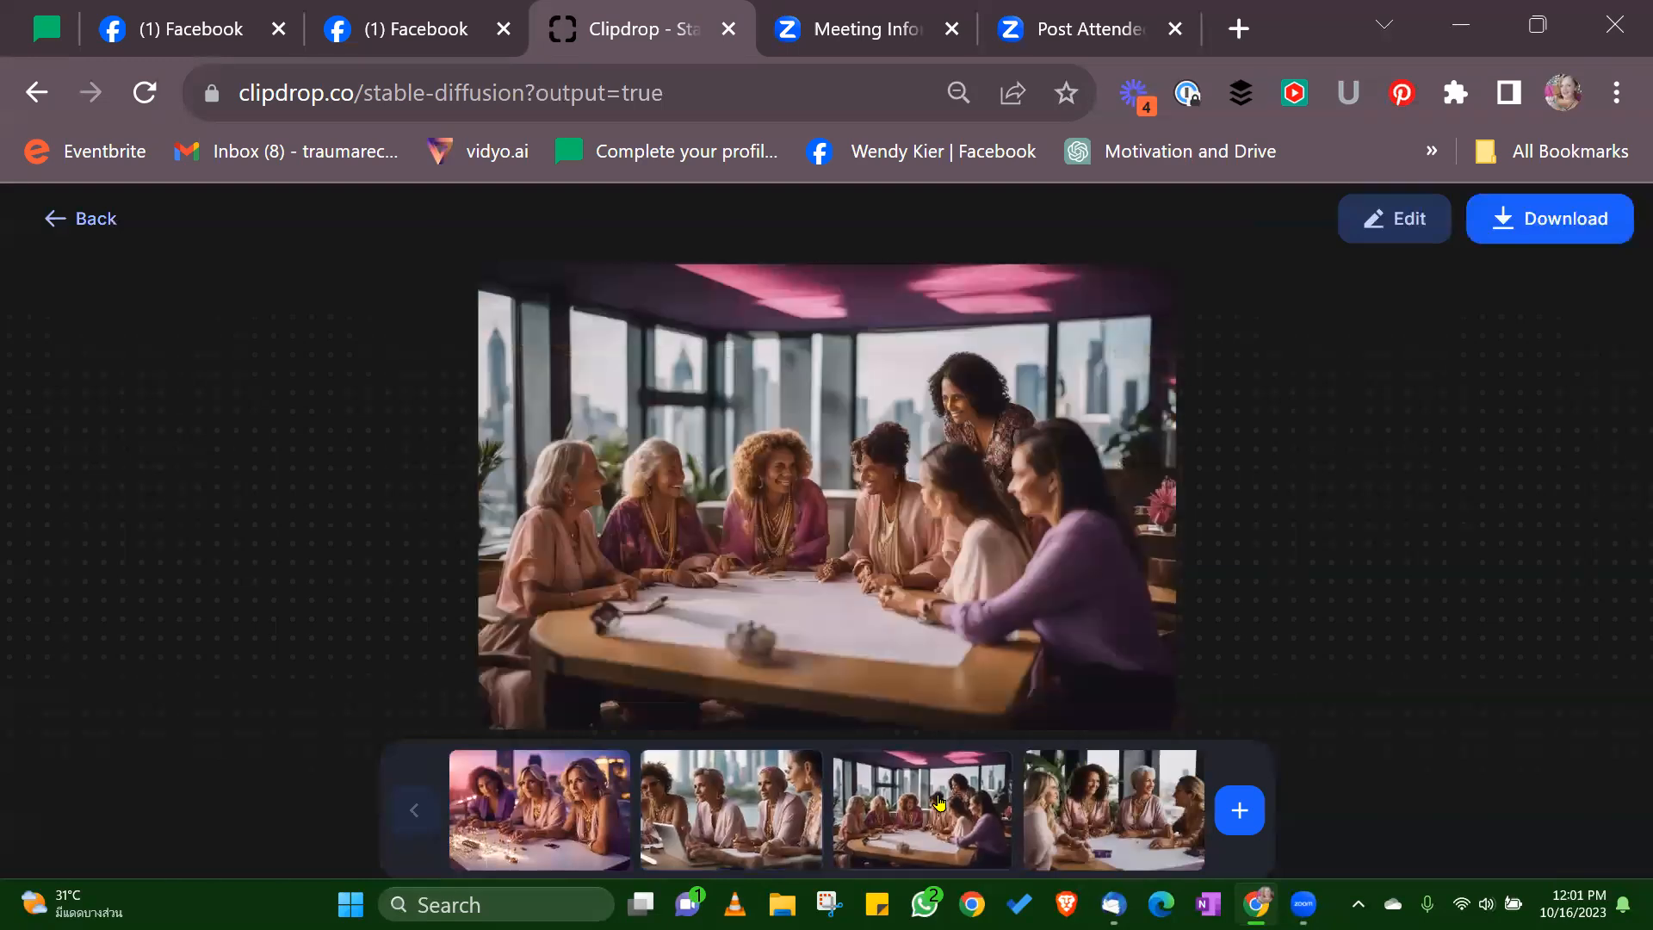
{"action": "left_click", "coordinate": [1106, 799]}
{"action": "left_click", "coordinate": [52, 226]}
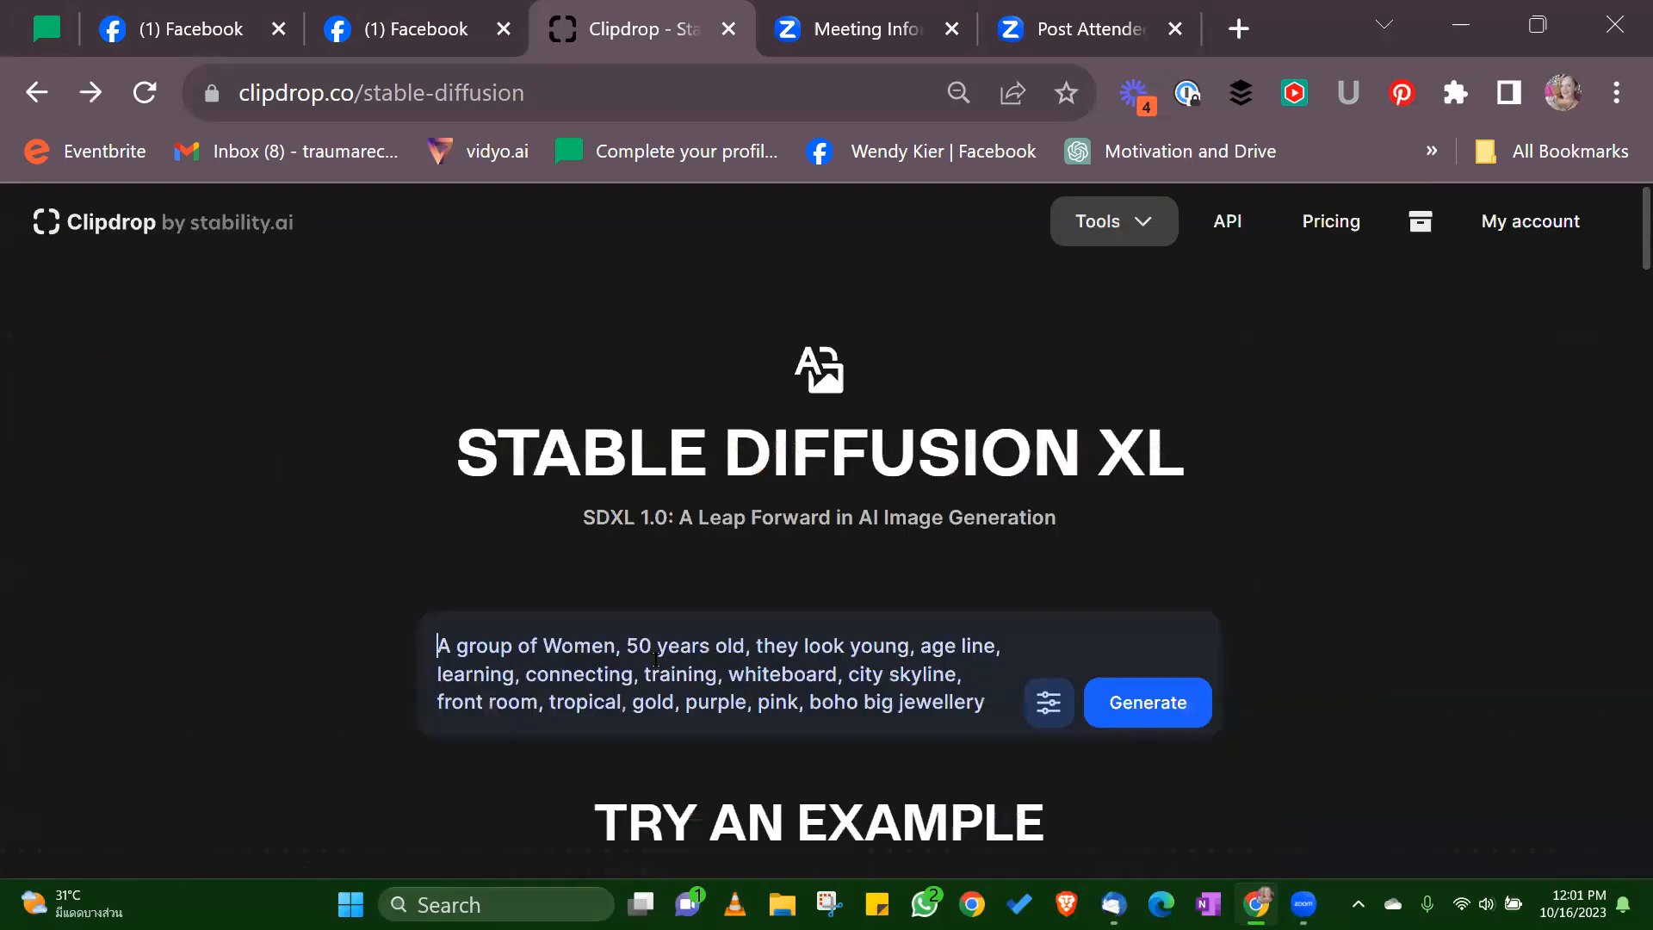
Step: Insert "watercolour," at the start of the prompt, correcting its spelling, and generate new images
{"action": "type", "text": "watrclo"}
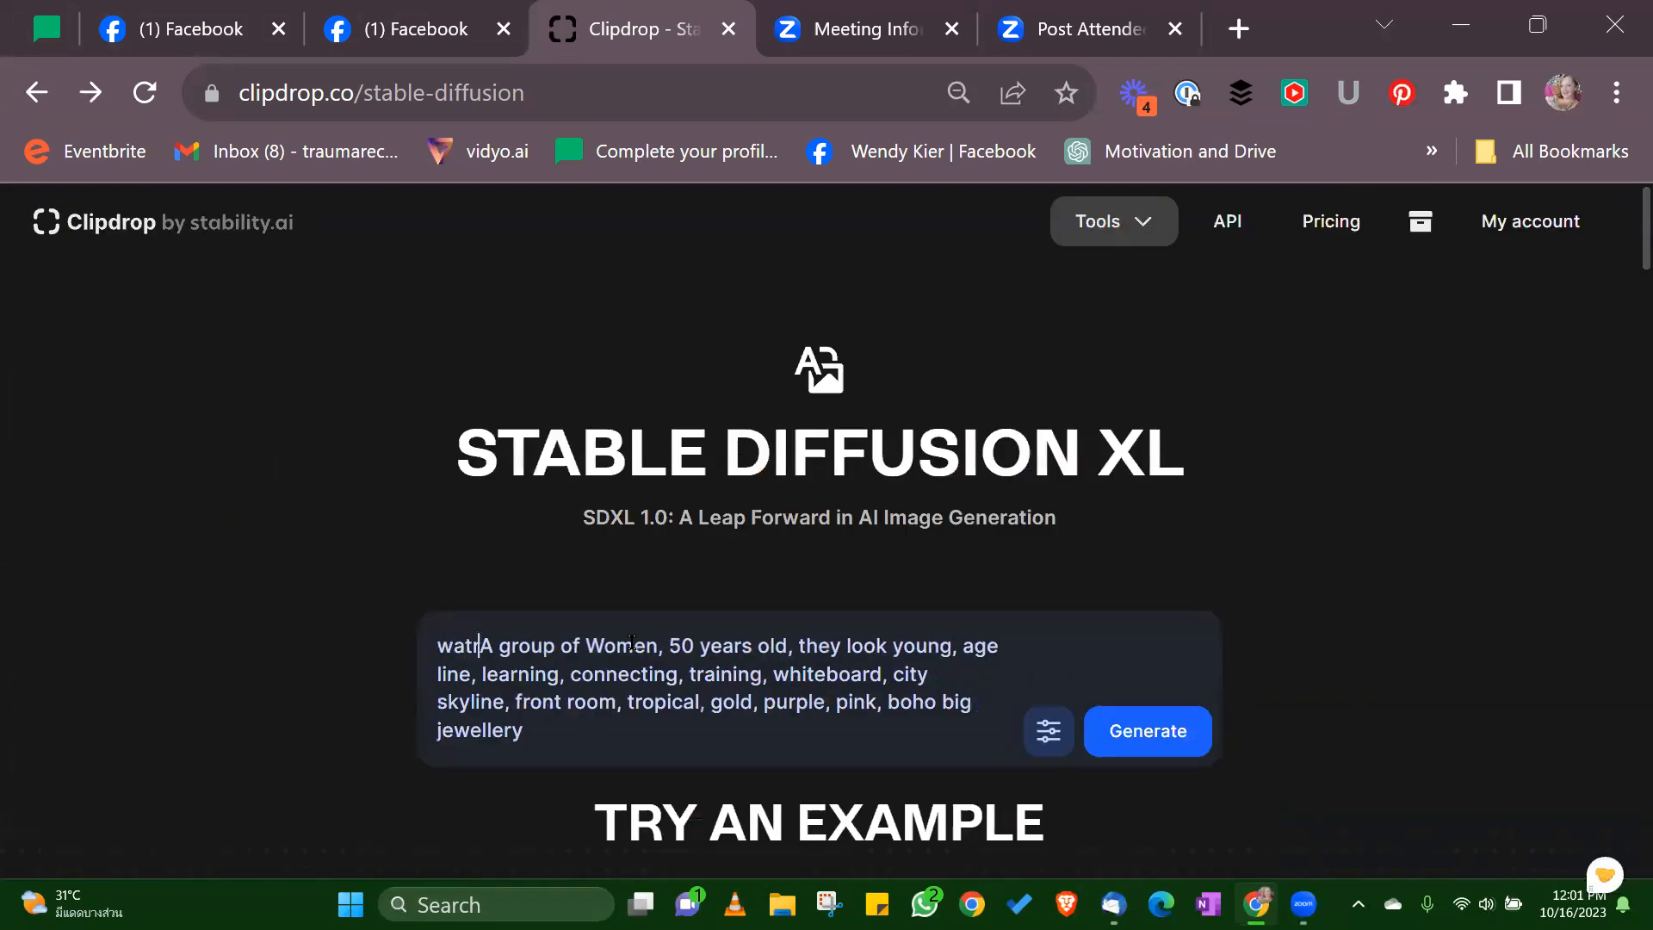
{"action": "type", "text": "ur,"}
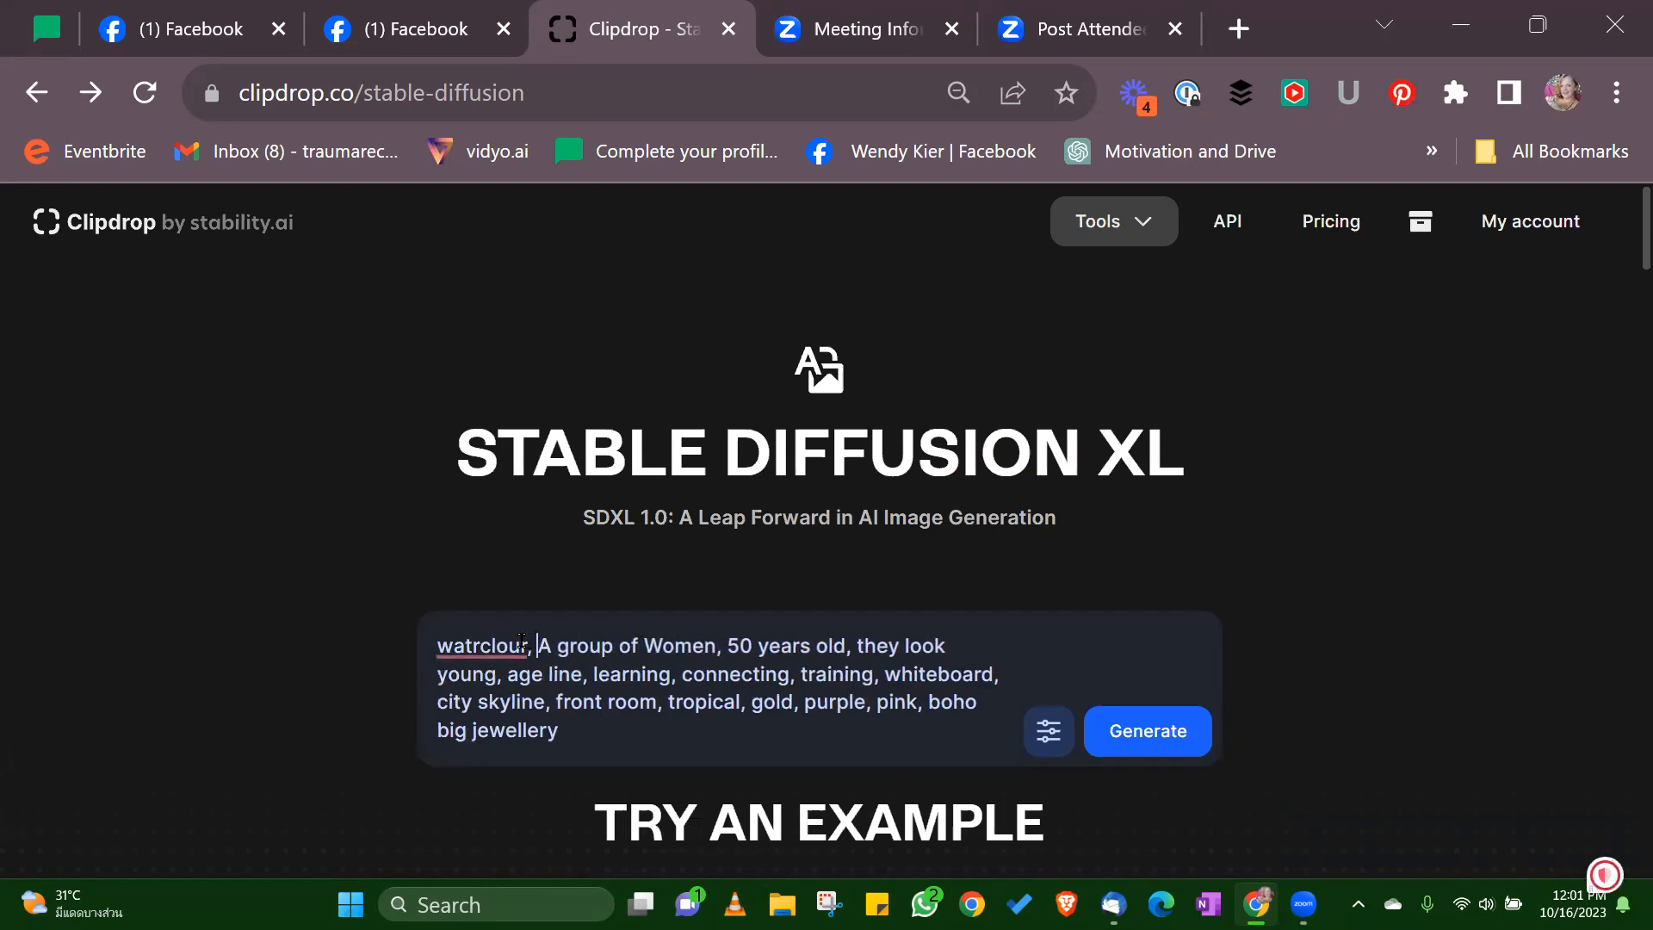
{"action": "left_click", "coordinate": [501, 706]}
{"action": "mouse_move", "coordinate": [465, 647]}
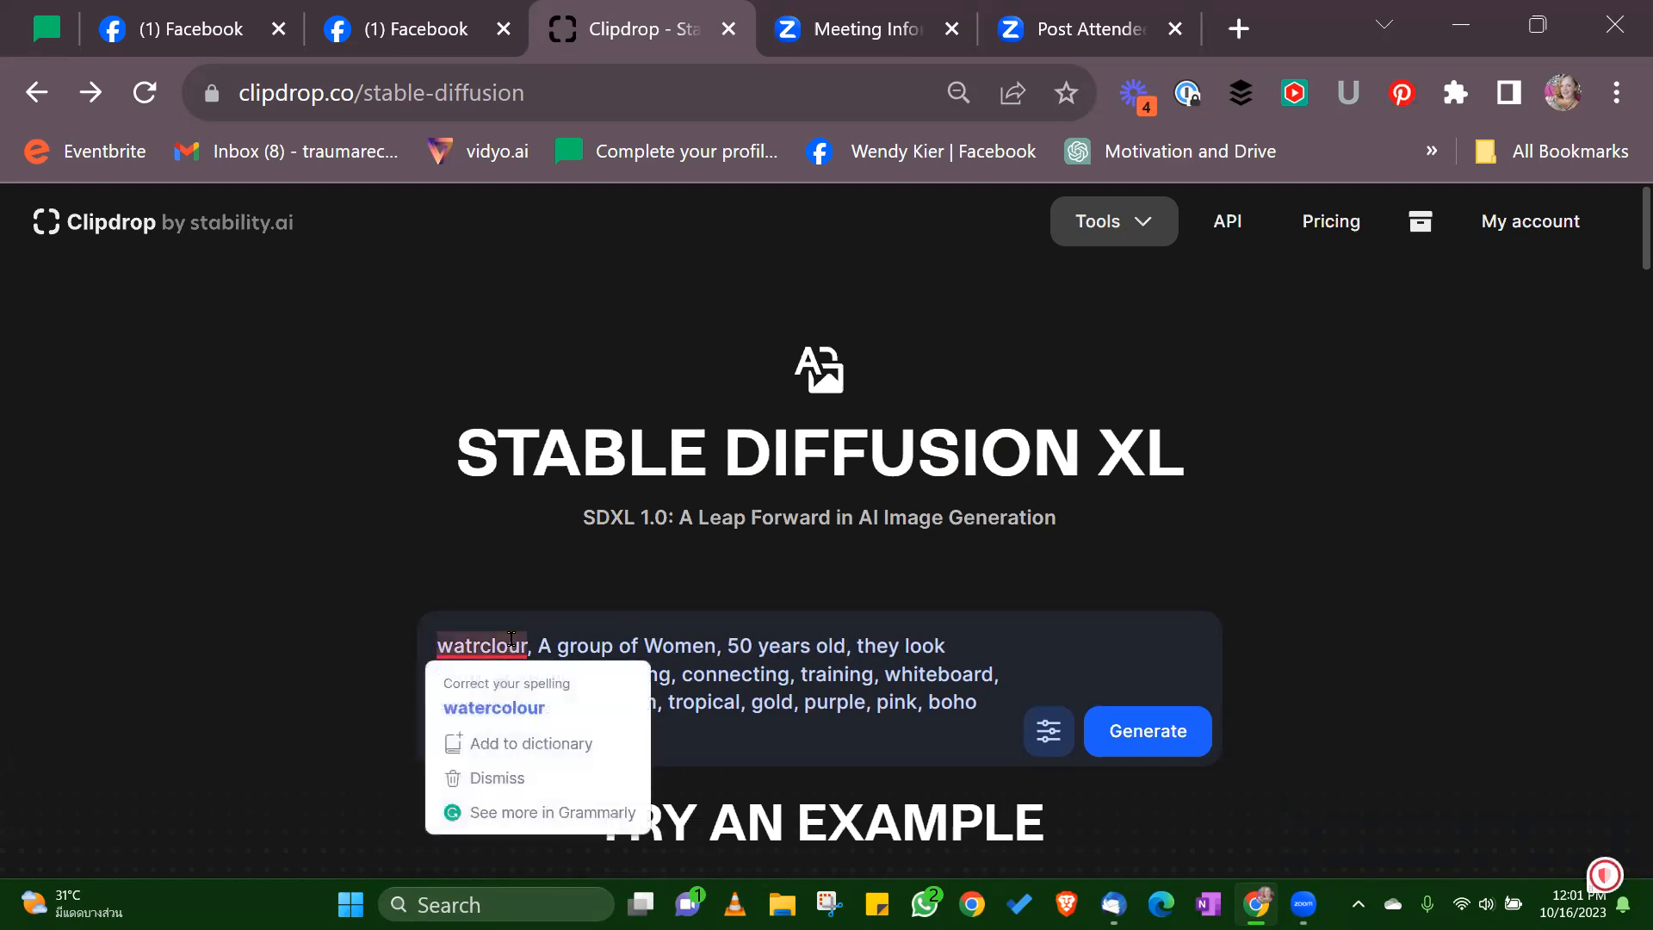
{"action": "left_click", "coordinate": [509, 699]}
{"action": "left_click", "coordinate": [1186, 729]}
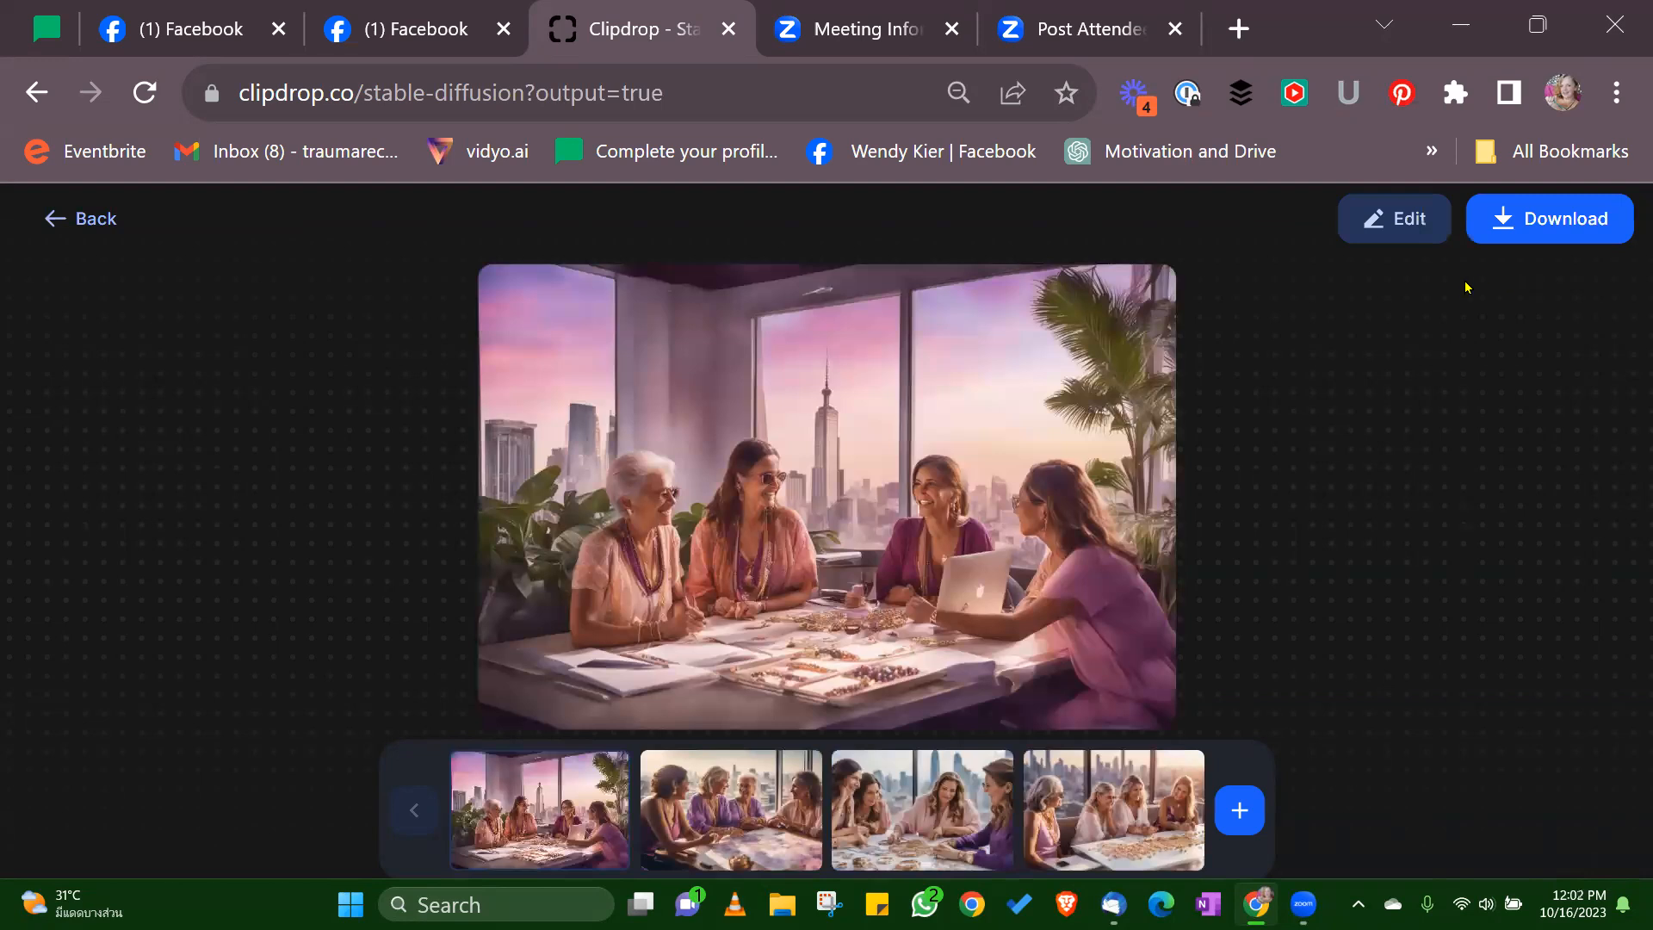
Step: View the images generated from the "watercolour" prompt at full size, ending on the first, and return to the prompt
{"action": "left_click", "coordinate": [704, 810]}
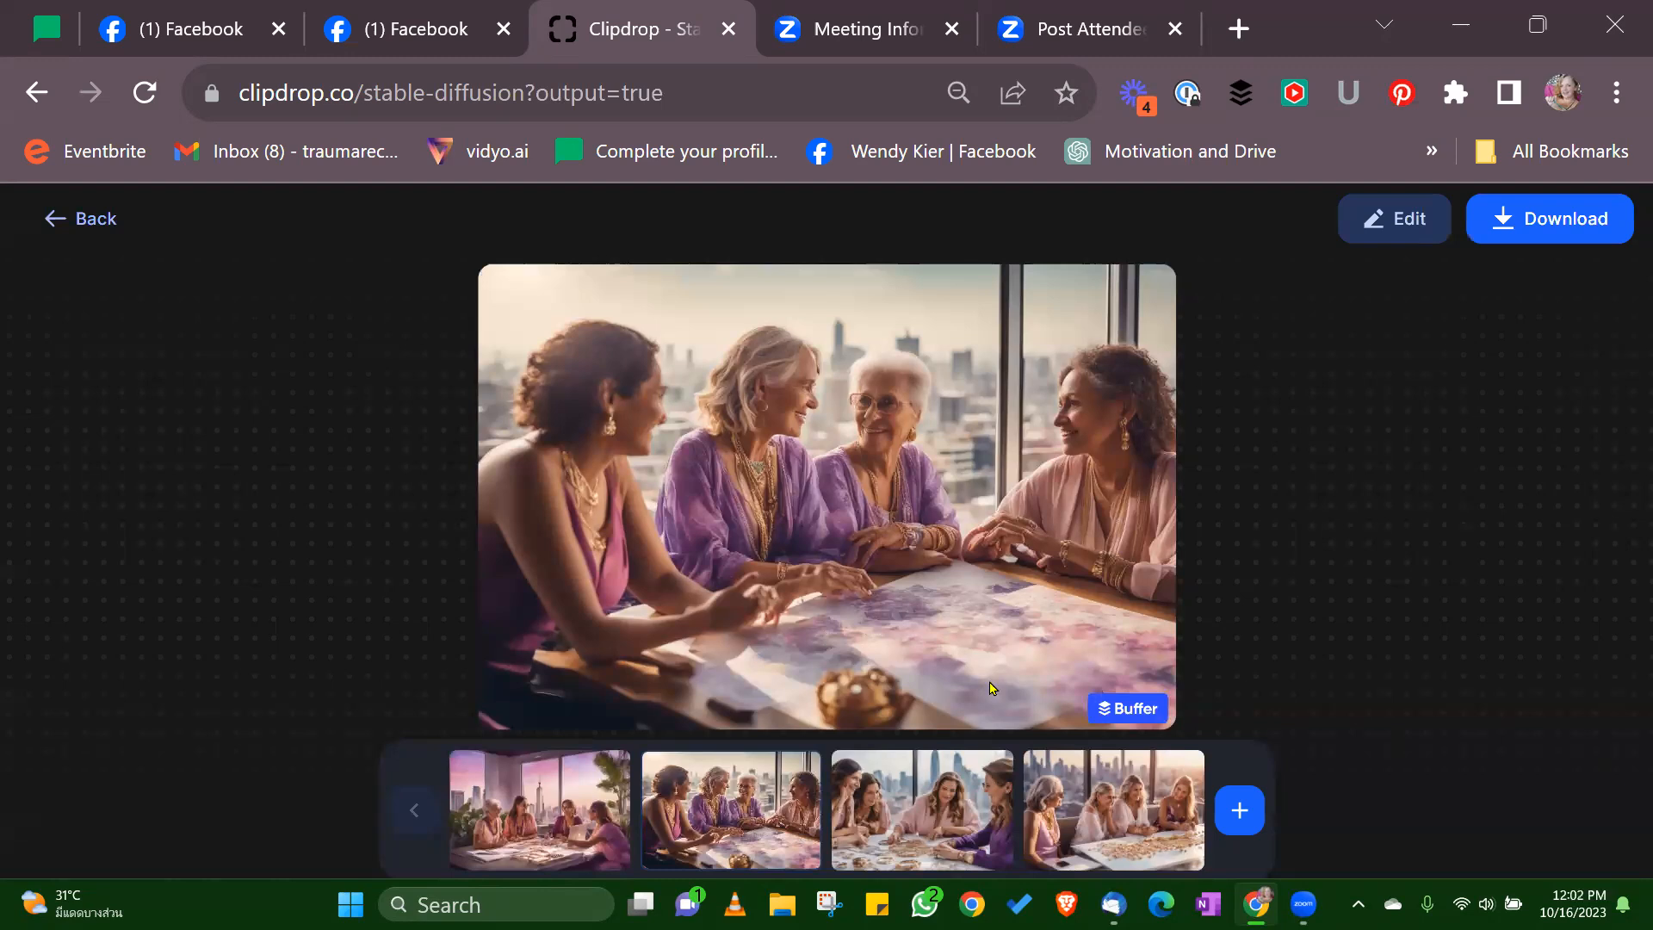
{"action": "left_click", "coordinate": [1133, 825]}
{"action": "left_click", "coordinate": [964, 803]}
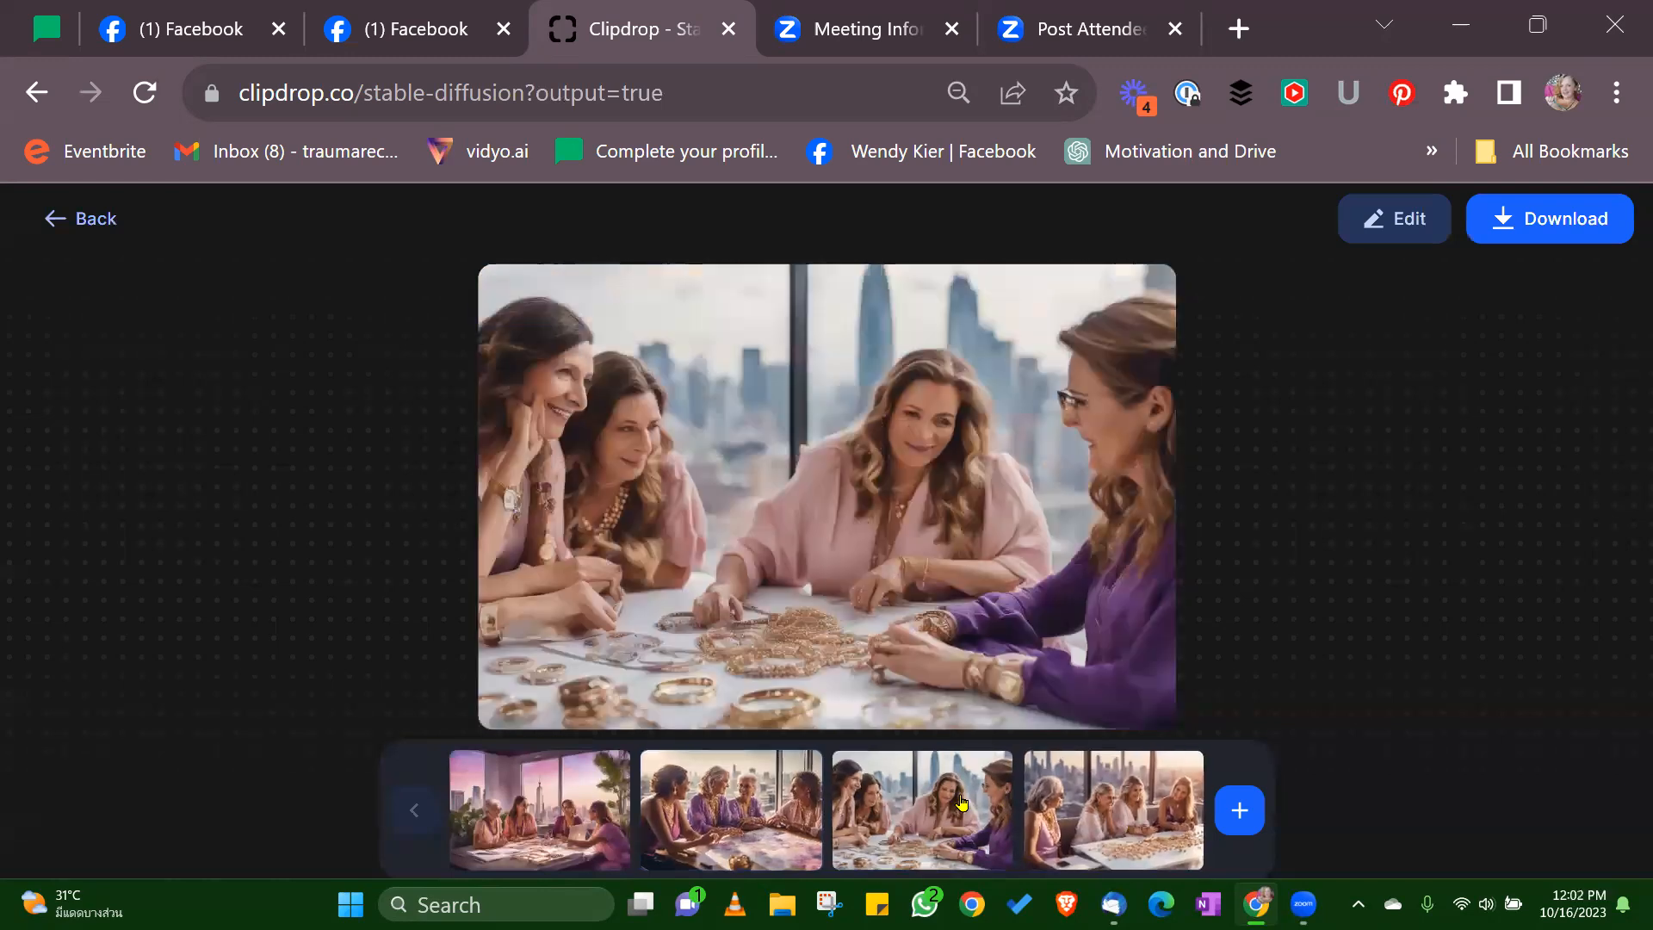
{"action": "left_click", "coordinate": [758, 769]}
{"action": "left_click", "coordinate": [539, 806]}
{"action": "left_click", "coordinate": [75, 218]}
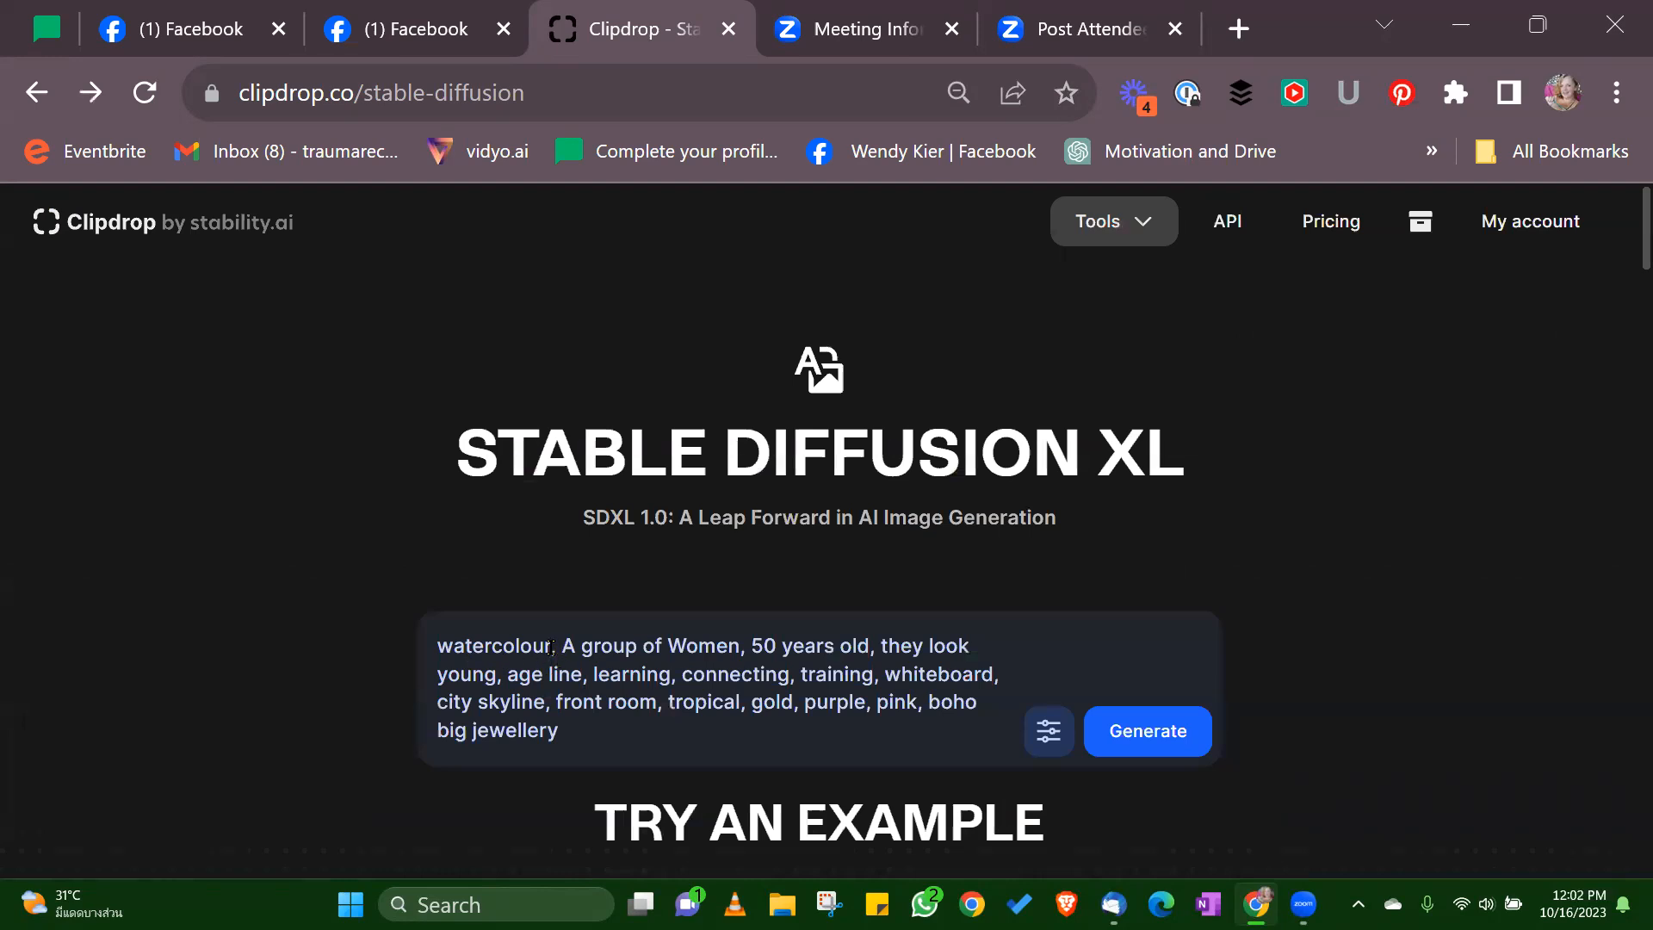
Step: Insert "dot art," before "watercolour" at the start of the prompt and generate new images
{"action": "type", "text": "dot art"}
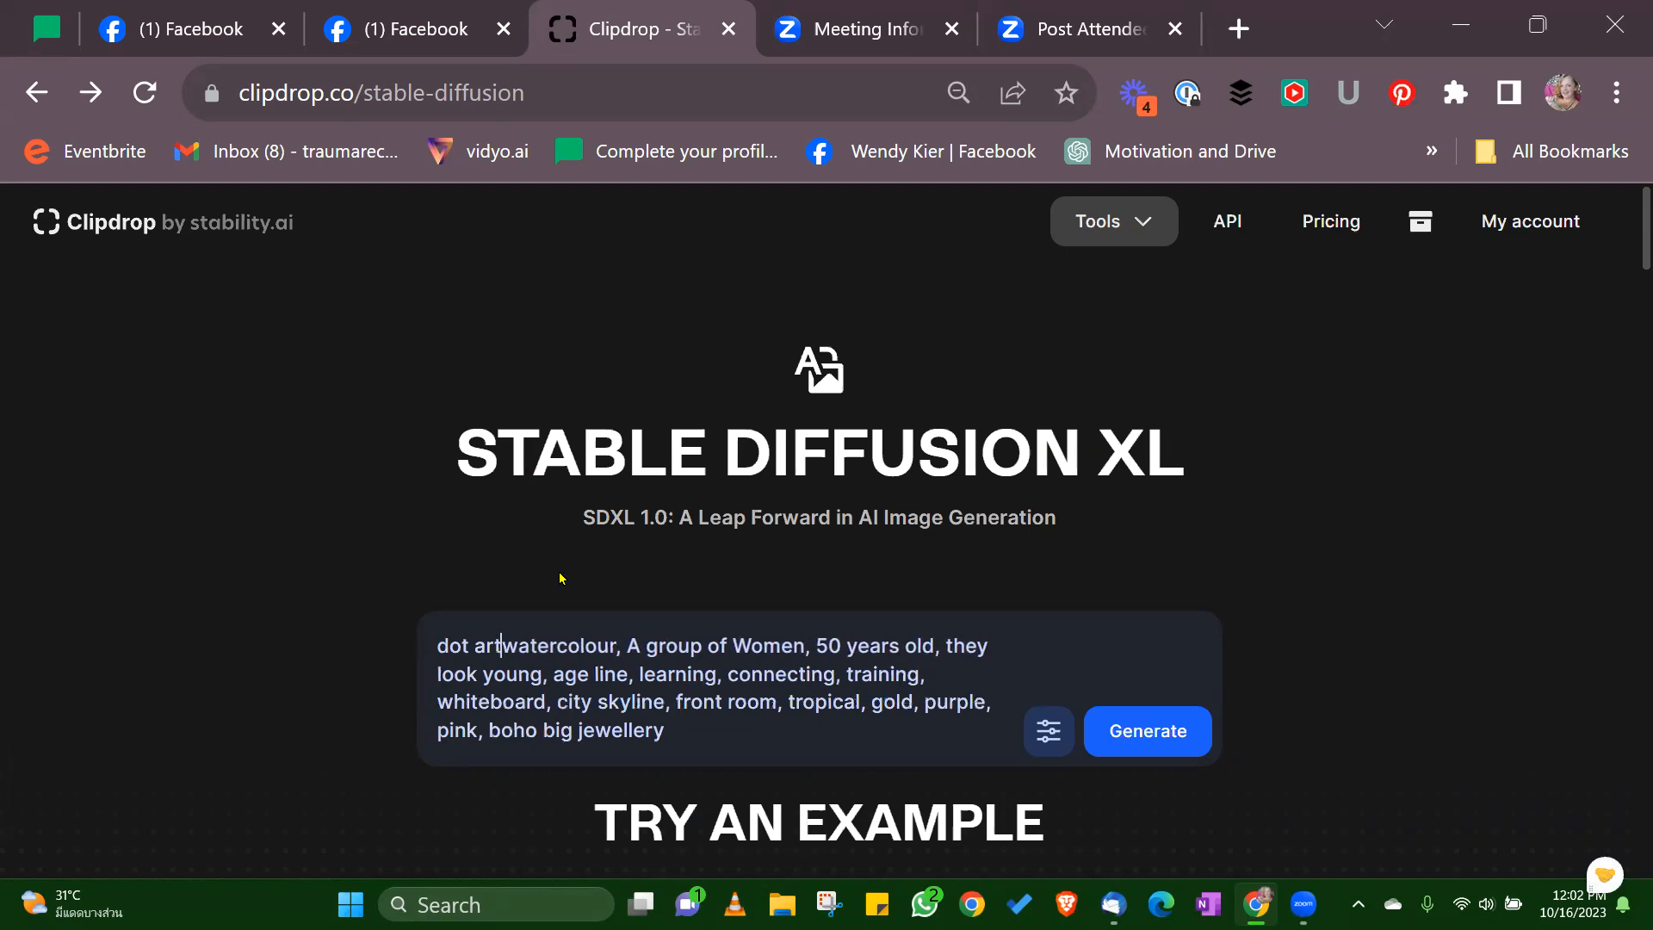
{"action": "type", "text": ",b"}
{"action": "key", "text": "BackSpace"}
{"action": "key", "text": "BackSpace"}
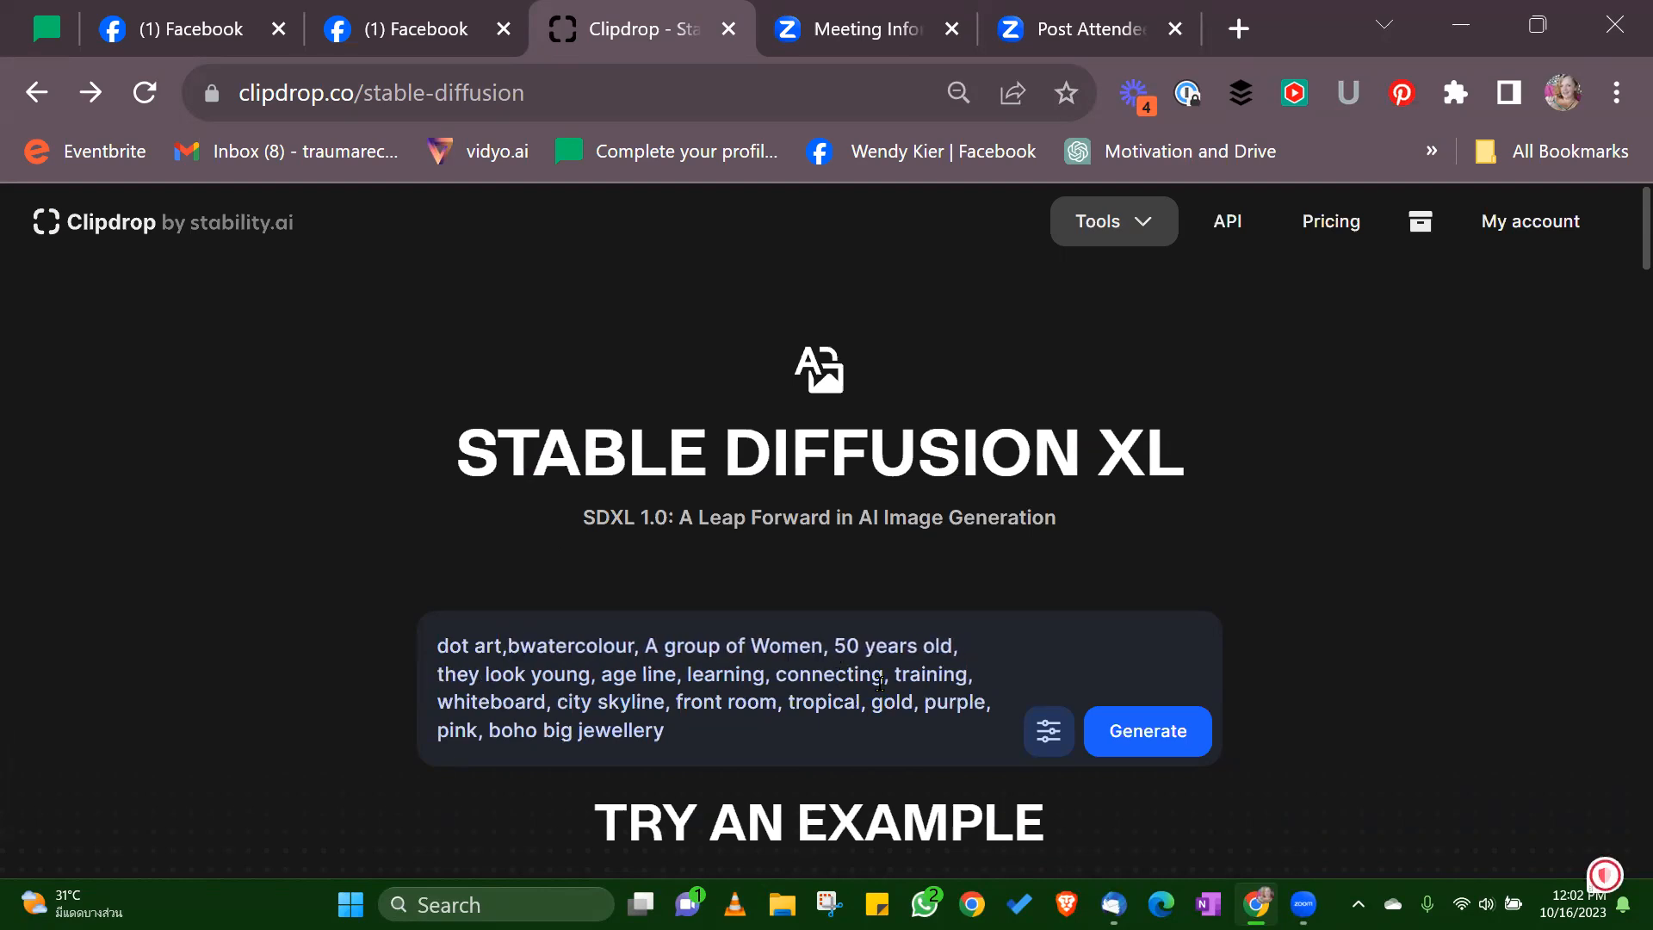
{"action": "left_click", "coordinate": [1144, 730]}
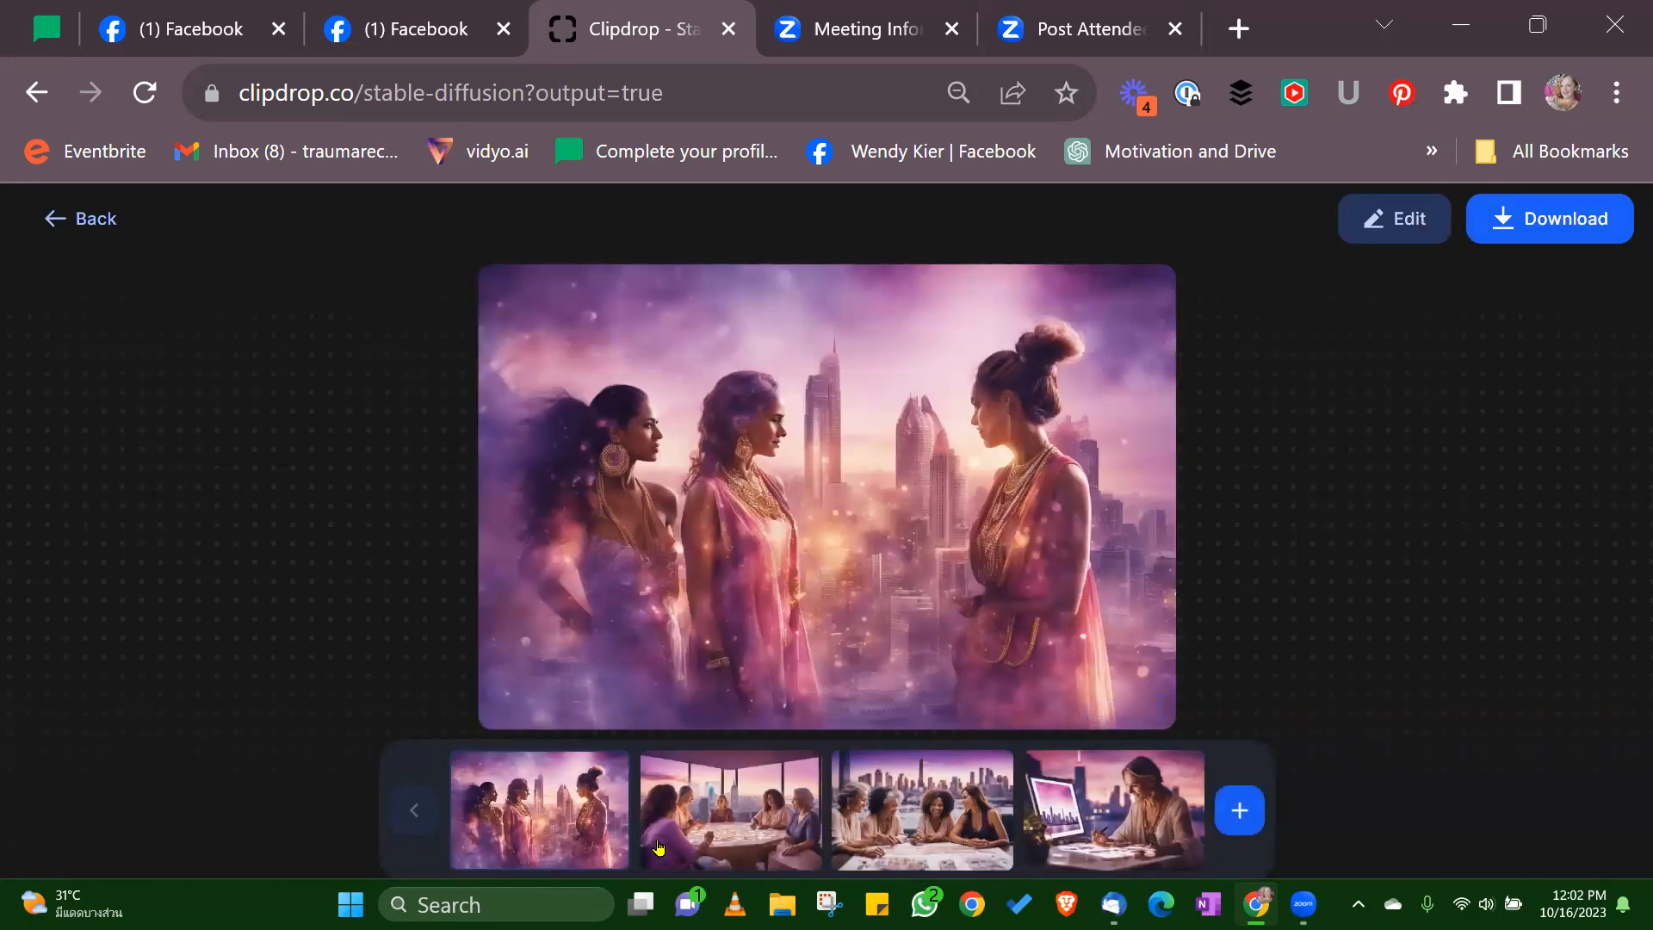
Step: View the second, fourth and first "dot art" images at full size and return to the prompt
{"action": "left_click", "coordinate": [736, 782]}
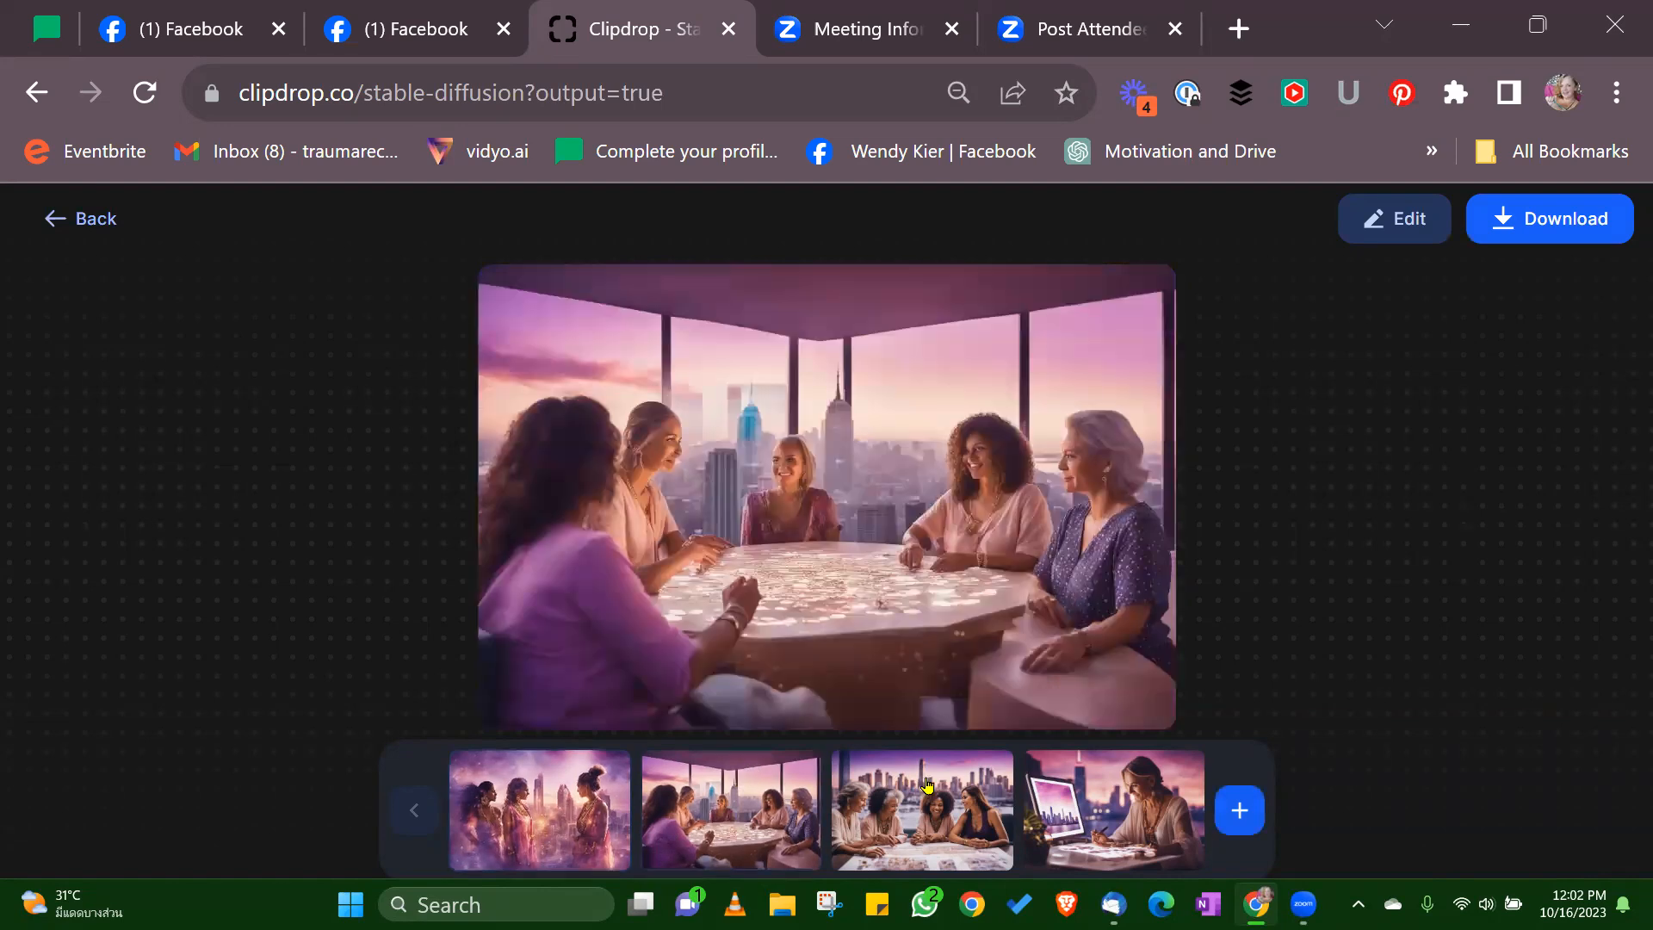
{"action": "left_click", "coordinate": [1084, 794]}
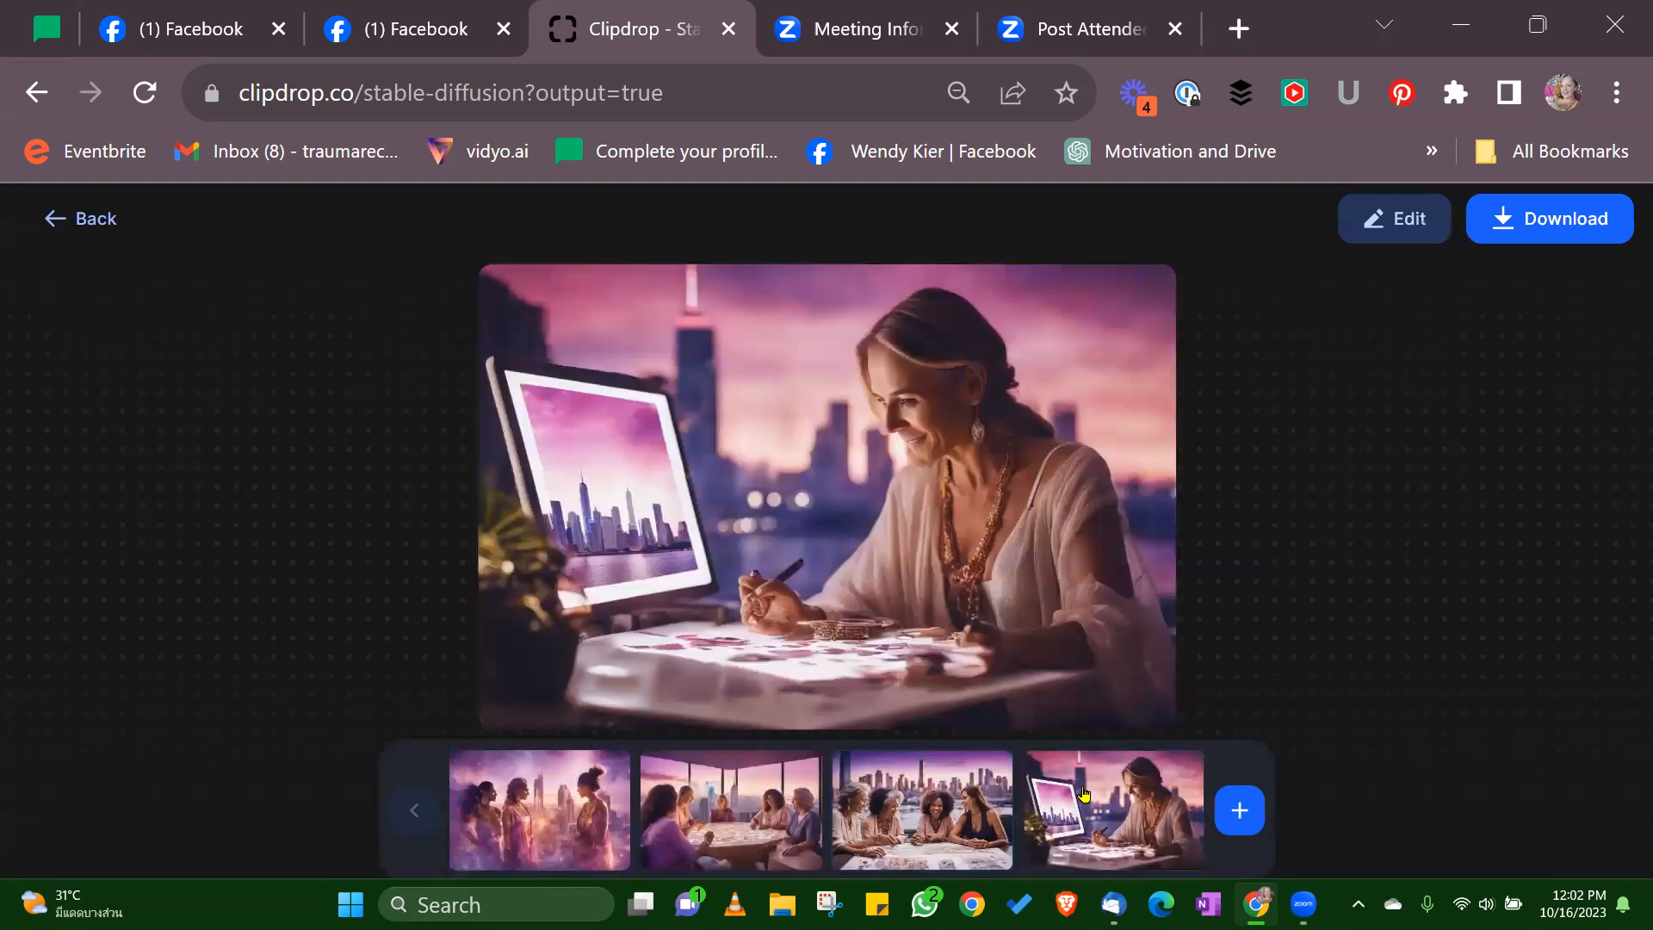
{"action": "left_click", "coordinate": [576, 783]}
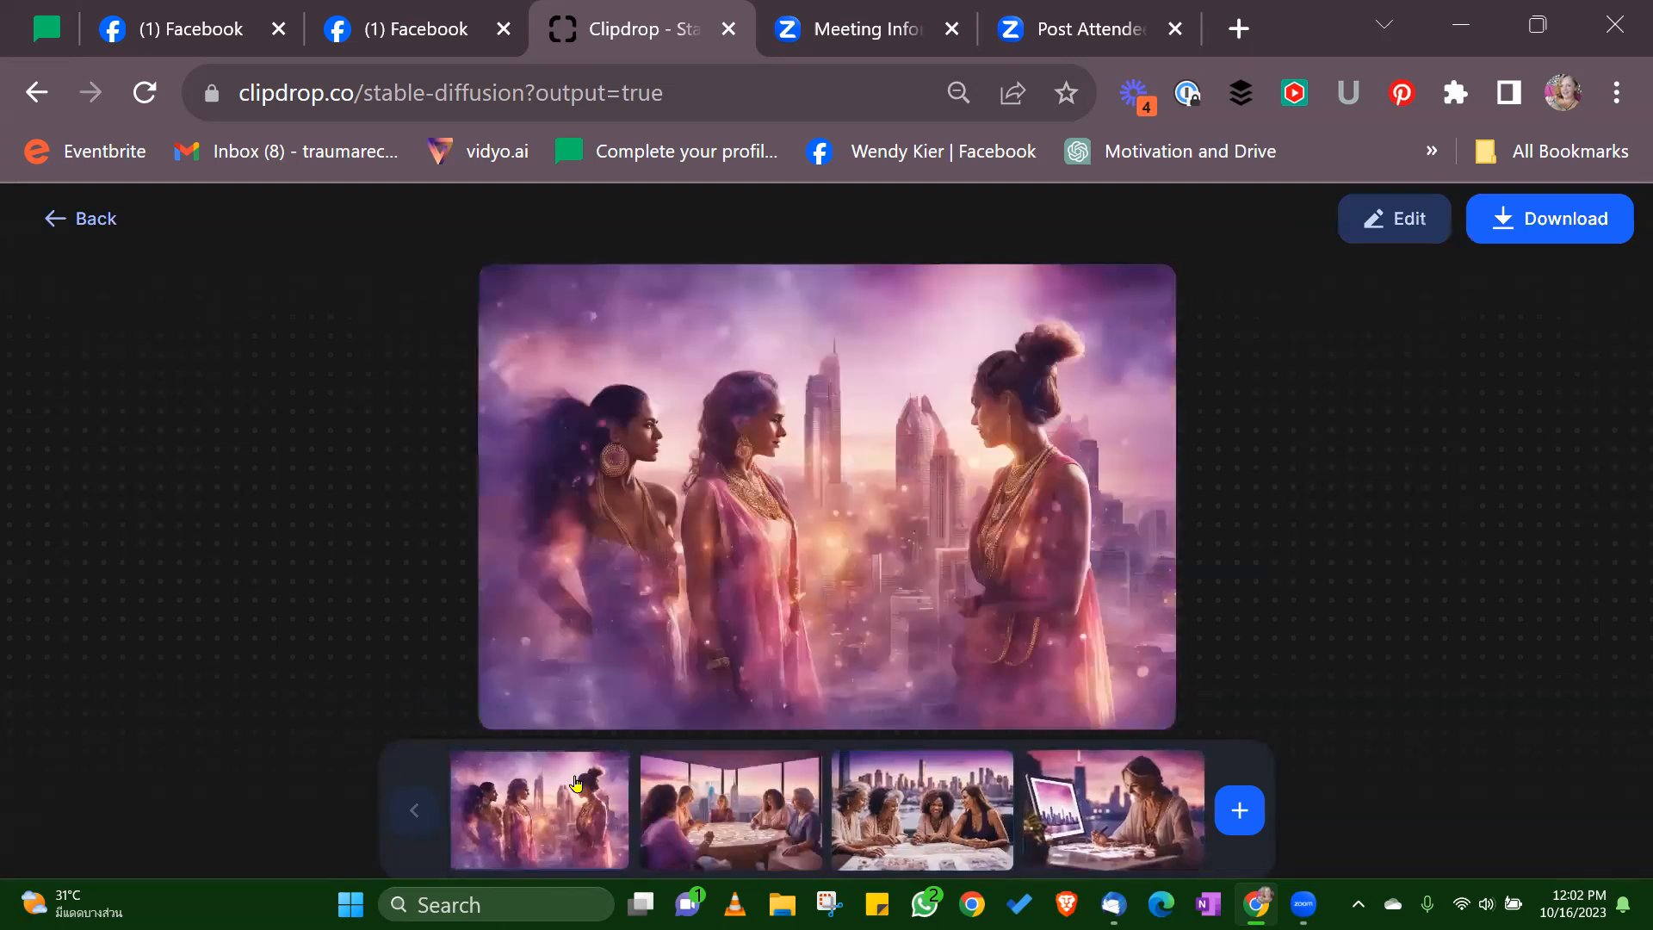
{"action": "left_click", "coordinate": [42, 228]}
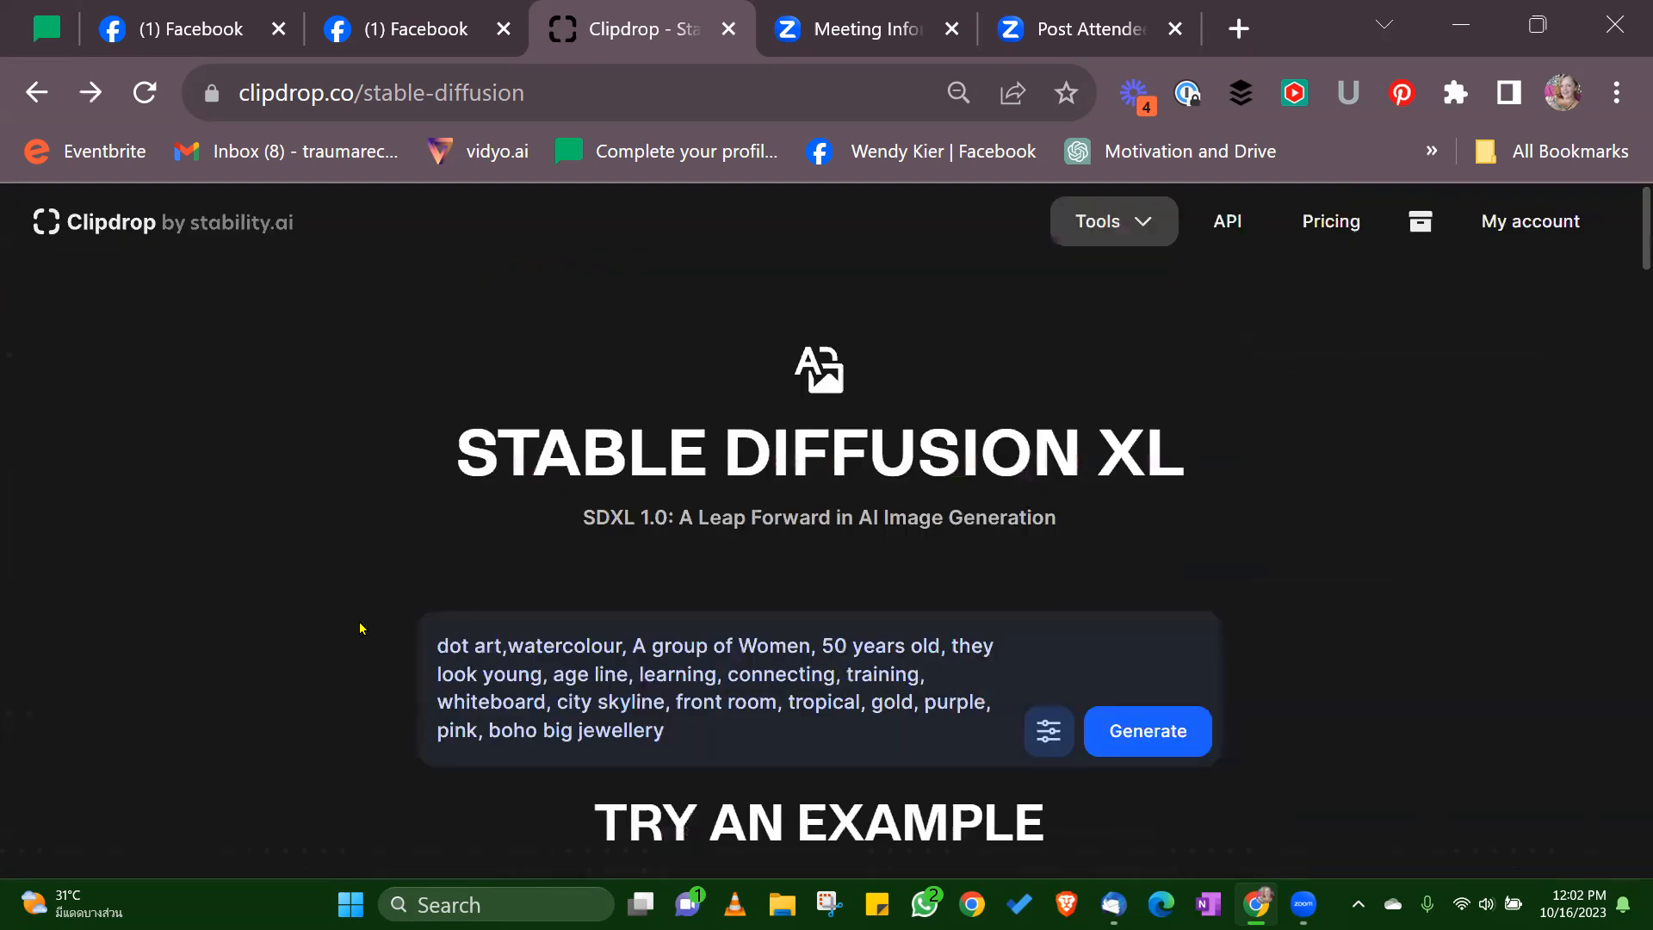
Step: Replace "dot art," with "image to be in" before "watercolour" in the prompt and generate new images
{"action": "left_click", "coordinate": [436, 646], "text": "shift"}
{"action": "type", "text": "image to be in"}
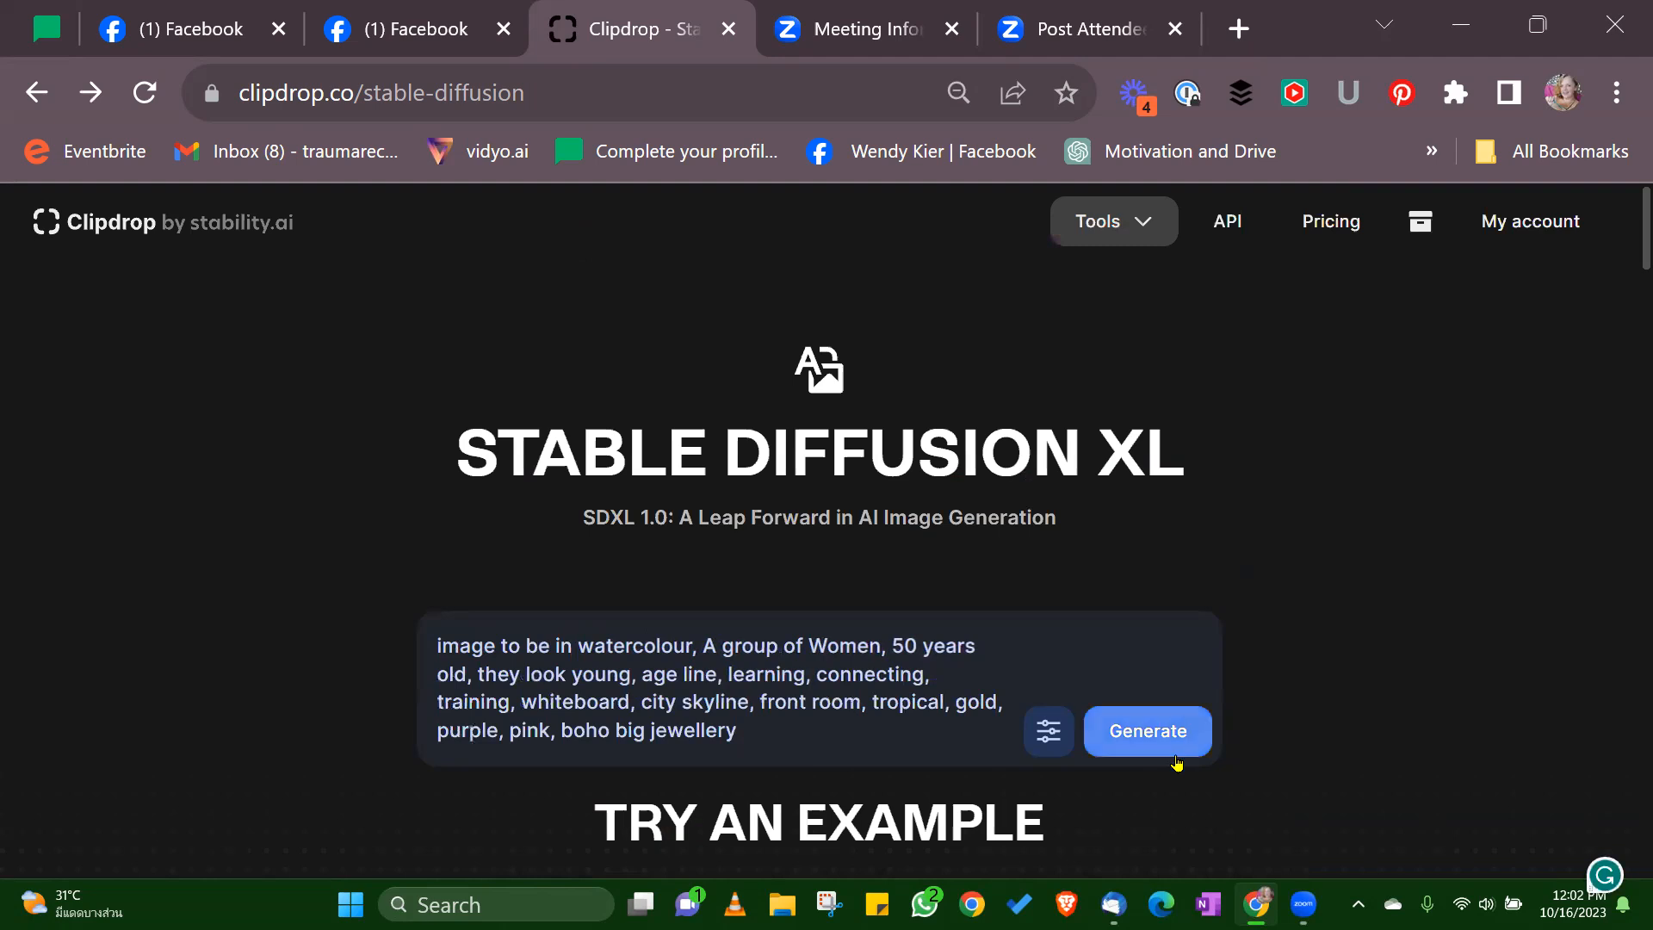
{"action": "left_click", "coordinate": [1135, 730]}
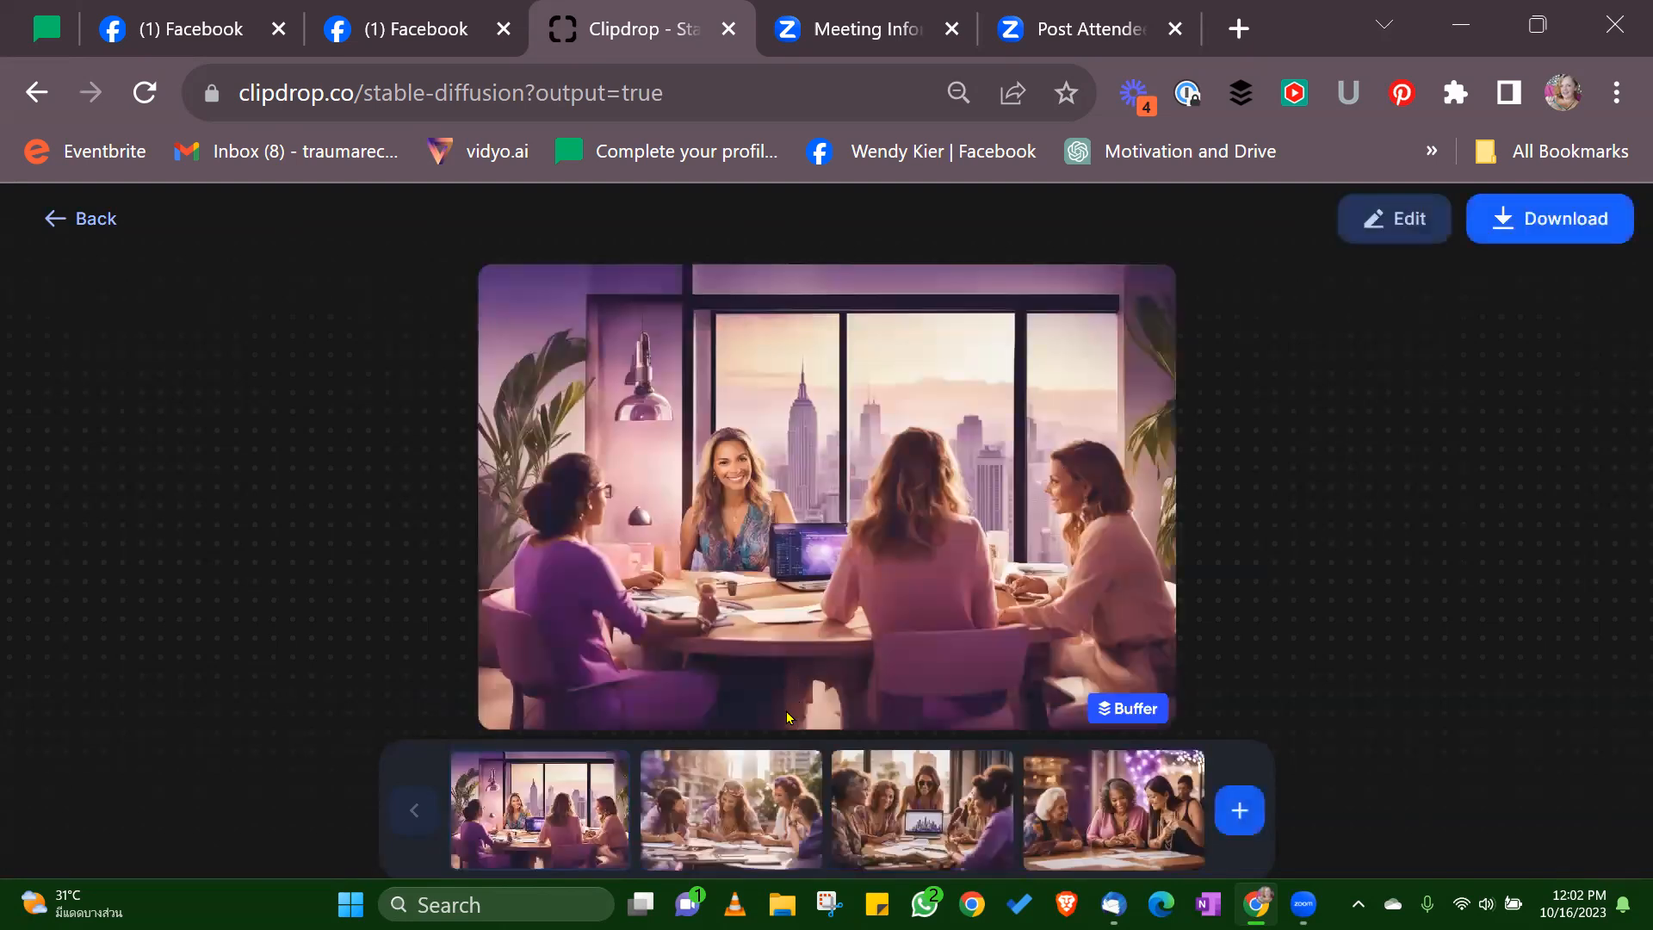
Step: View each image generated from the "image to be in watercolour" prompt at full size and return to the prompt
{"action": "left_click", "coordinate": [746, 794]}
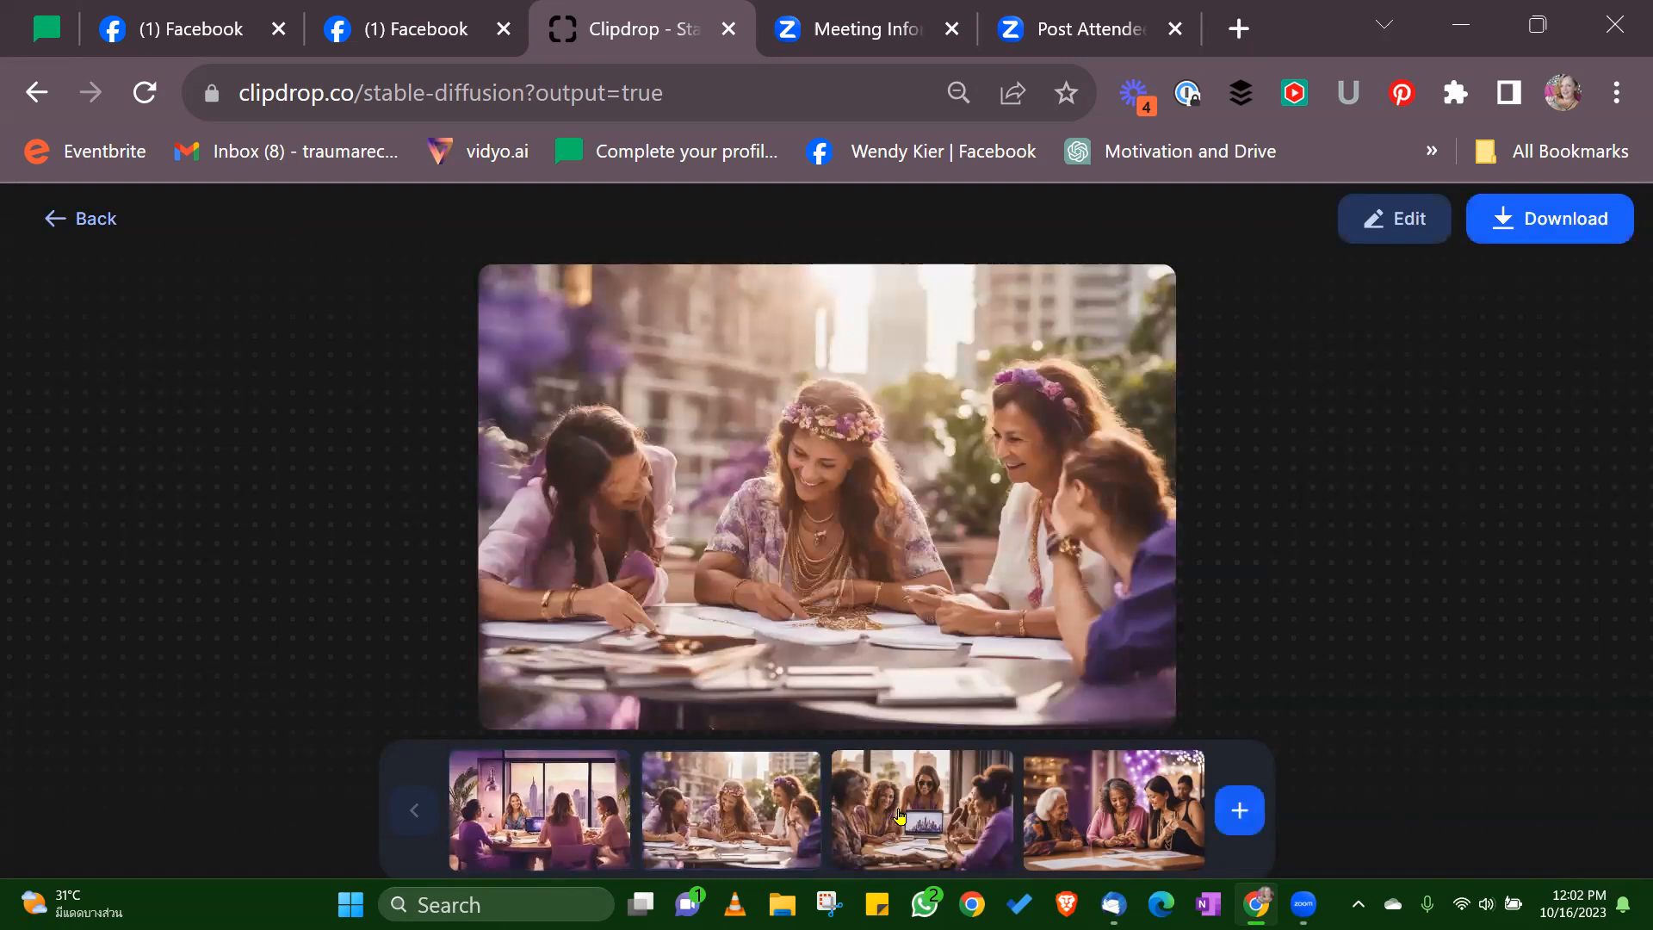
{"action": "left_click", "coordinate": [900, 816]}
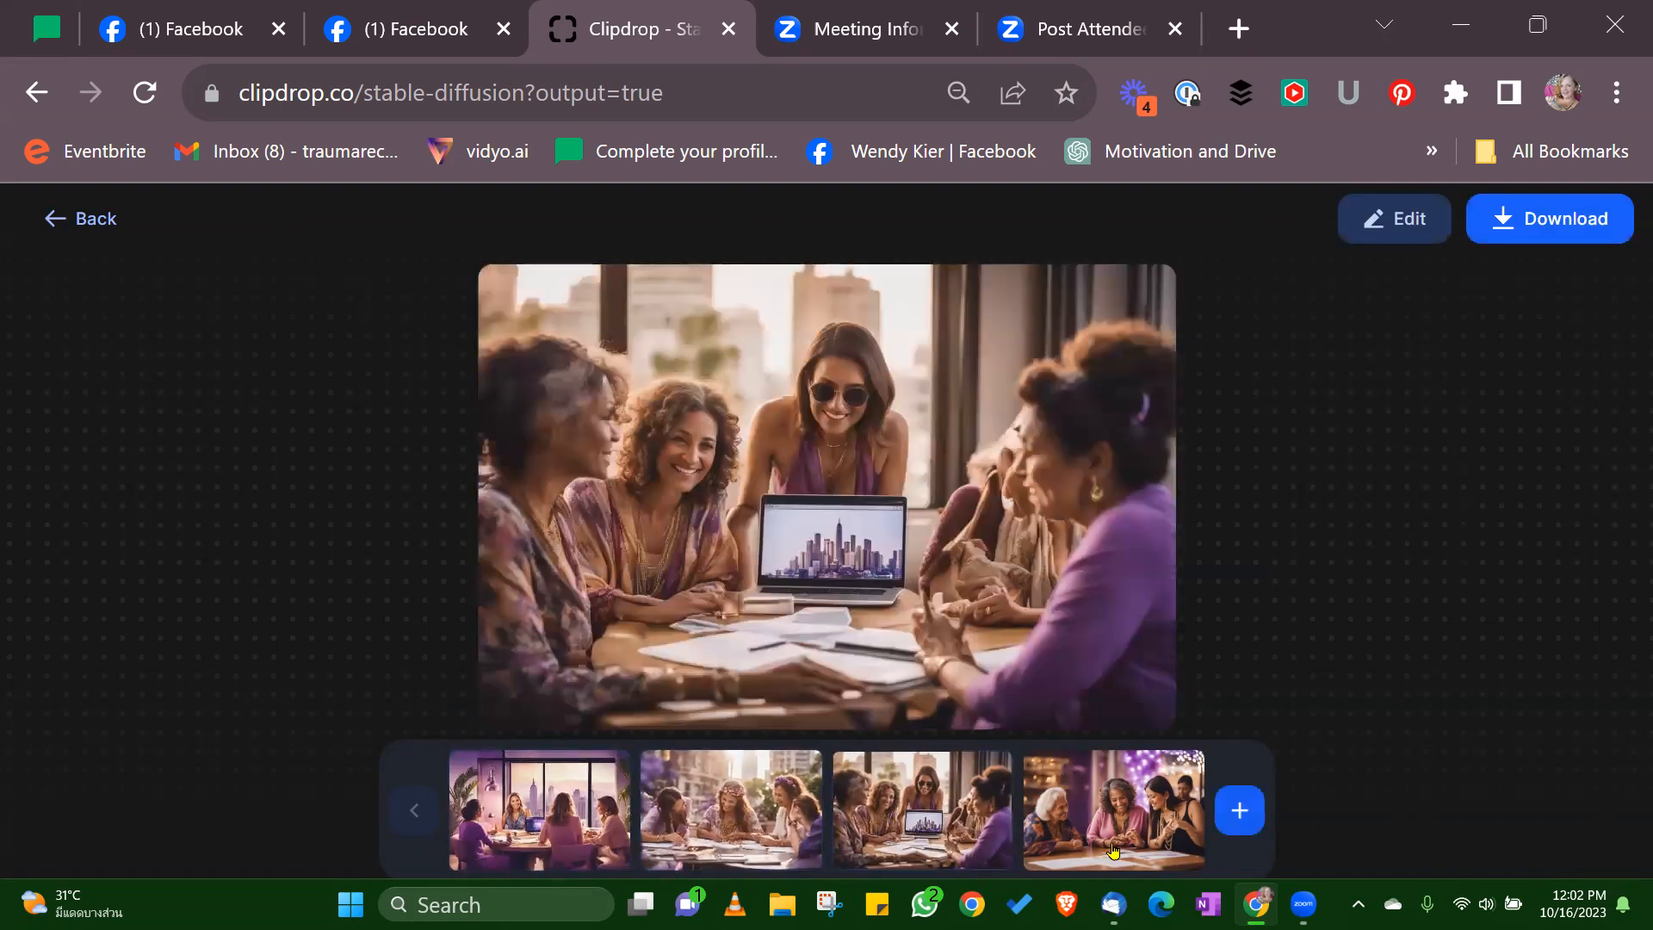
{"action": "left_click", "coordinate": [1113, 851]}
{"action": "left_click", "coordinate": [517, 813]}
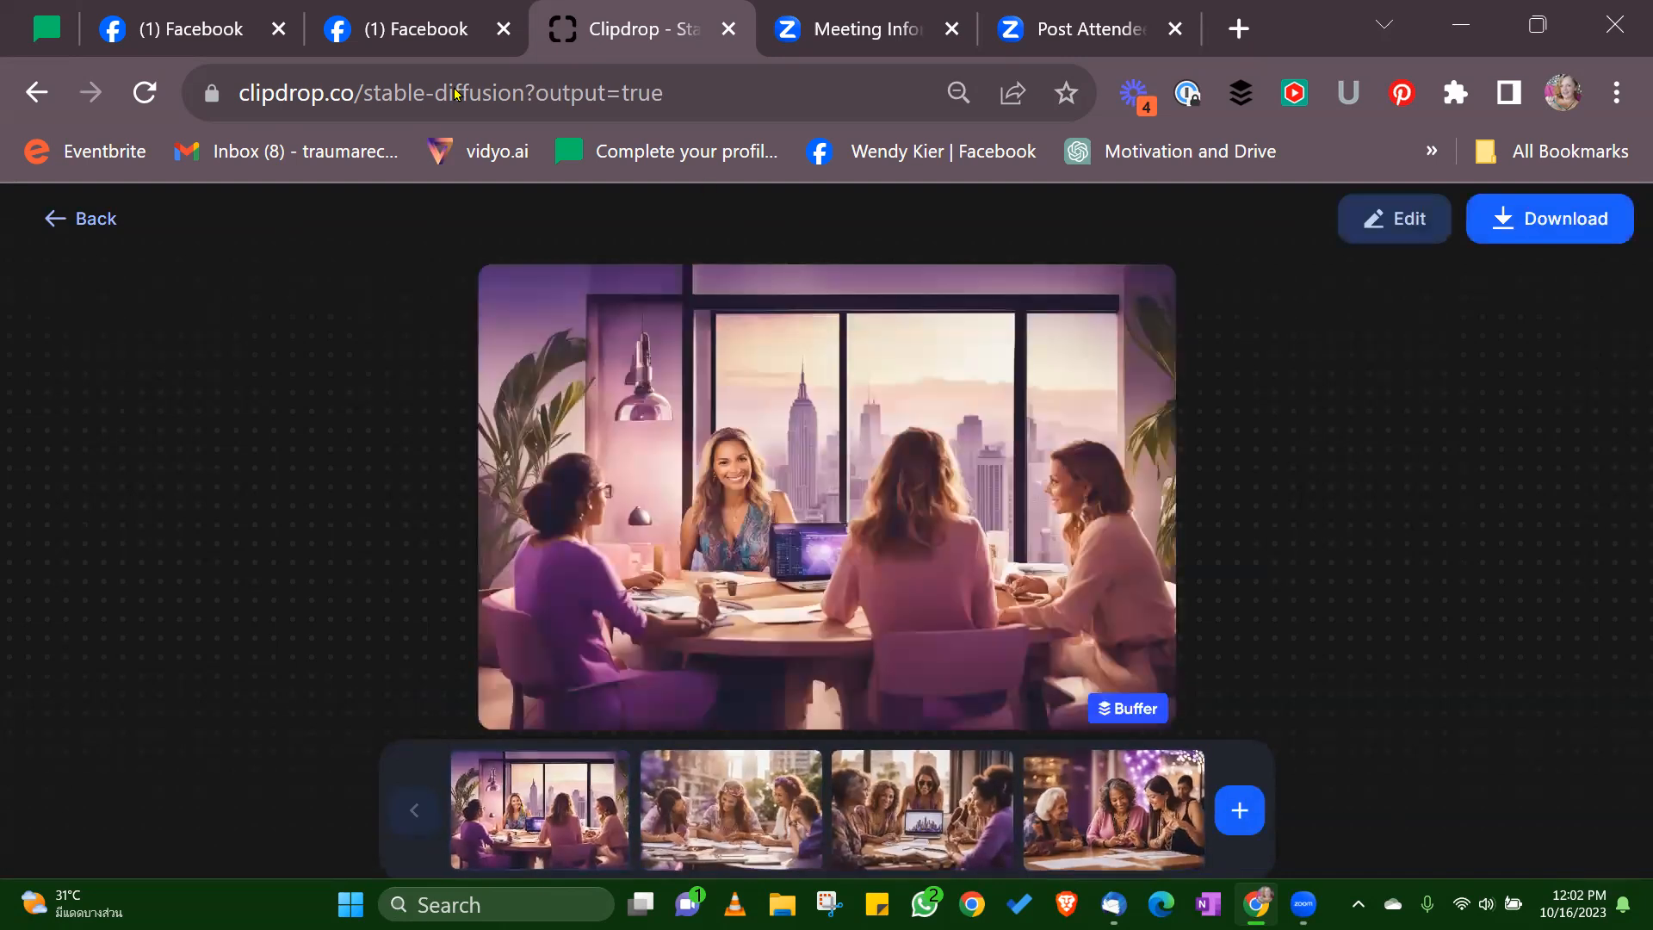
{"action": "left_click", "coordinate": [96, 216]}
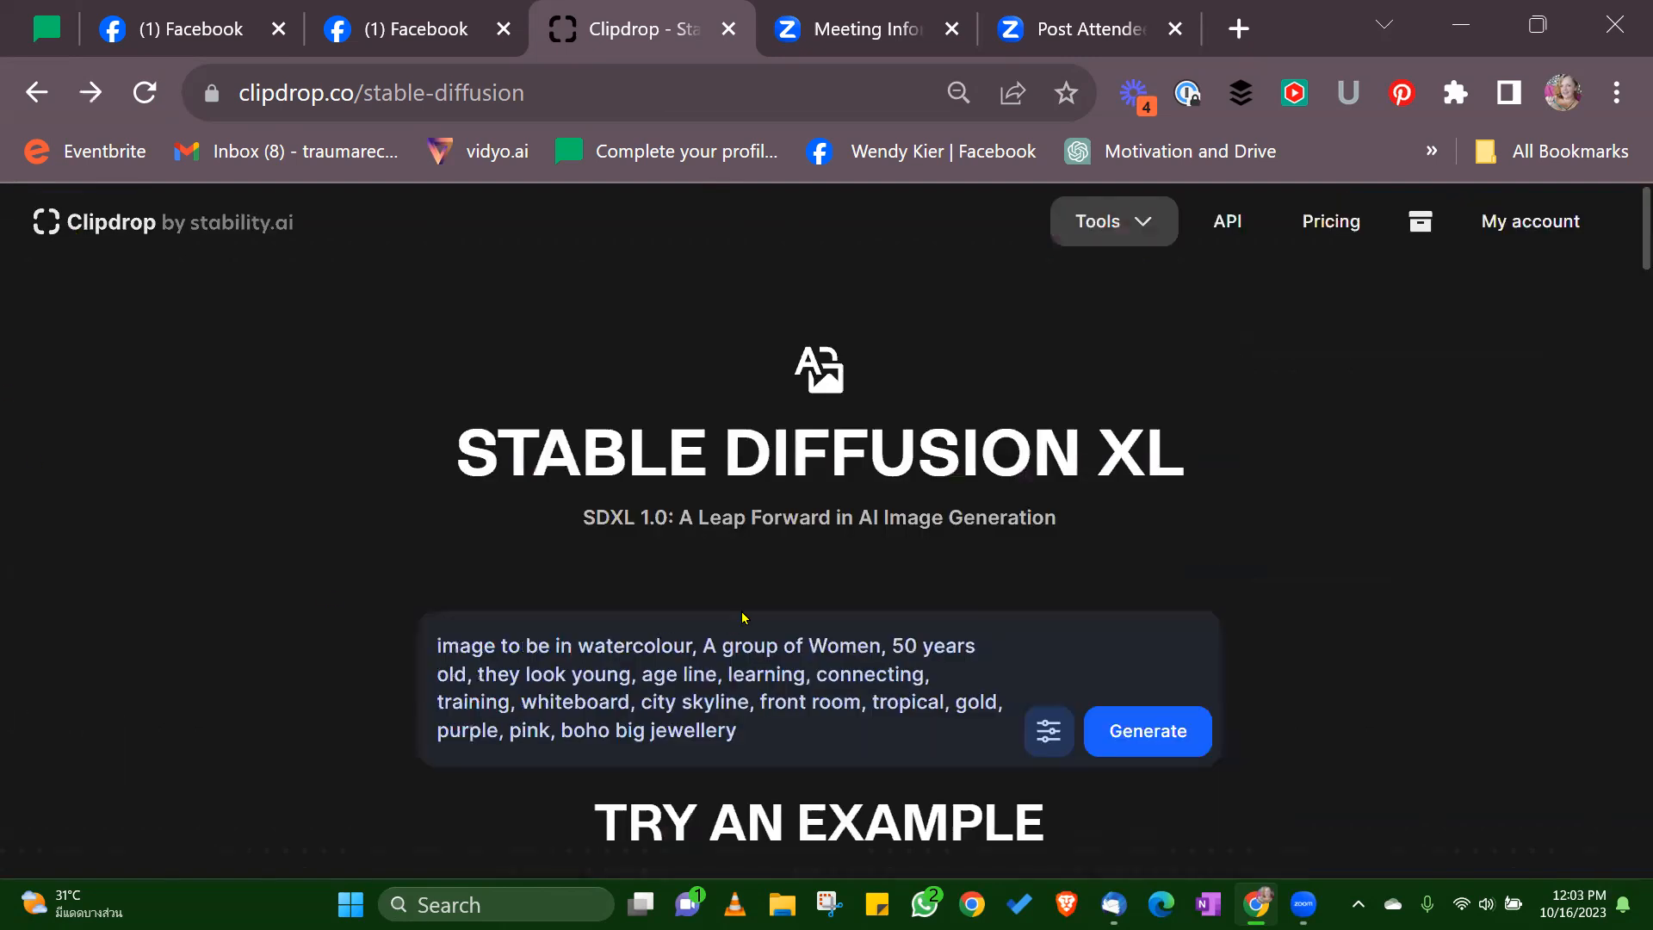
Step: Change the image style to No Style and generate new images from the watercolour prompt
{"action": "left_click", "coordinate": [1049, 731]}
{"action": "scroll", "coordinate": [896, 504], "scroll_direction": "down", "scroll_amount": 5}
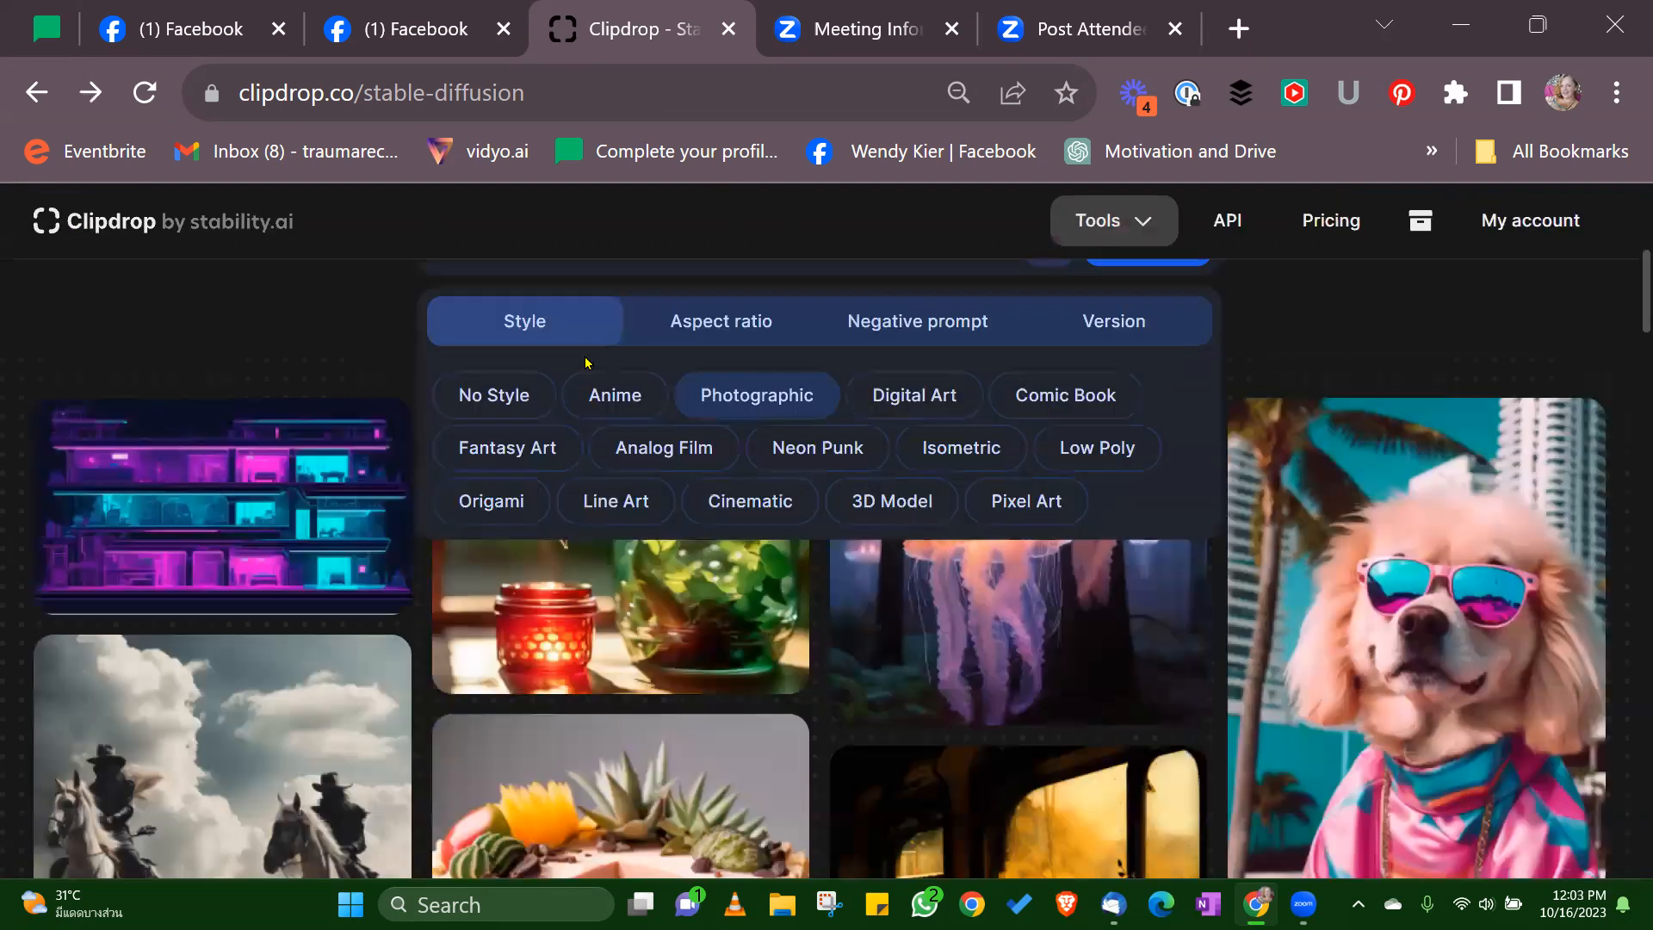
{"action": "left_click", "coordinate": [490, 379]}
{"action": "scroll", "coordinate": [1124, 452], "scroll_direction": "up", "scroll_amount": 1}
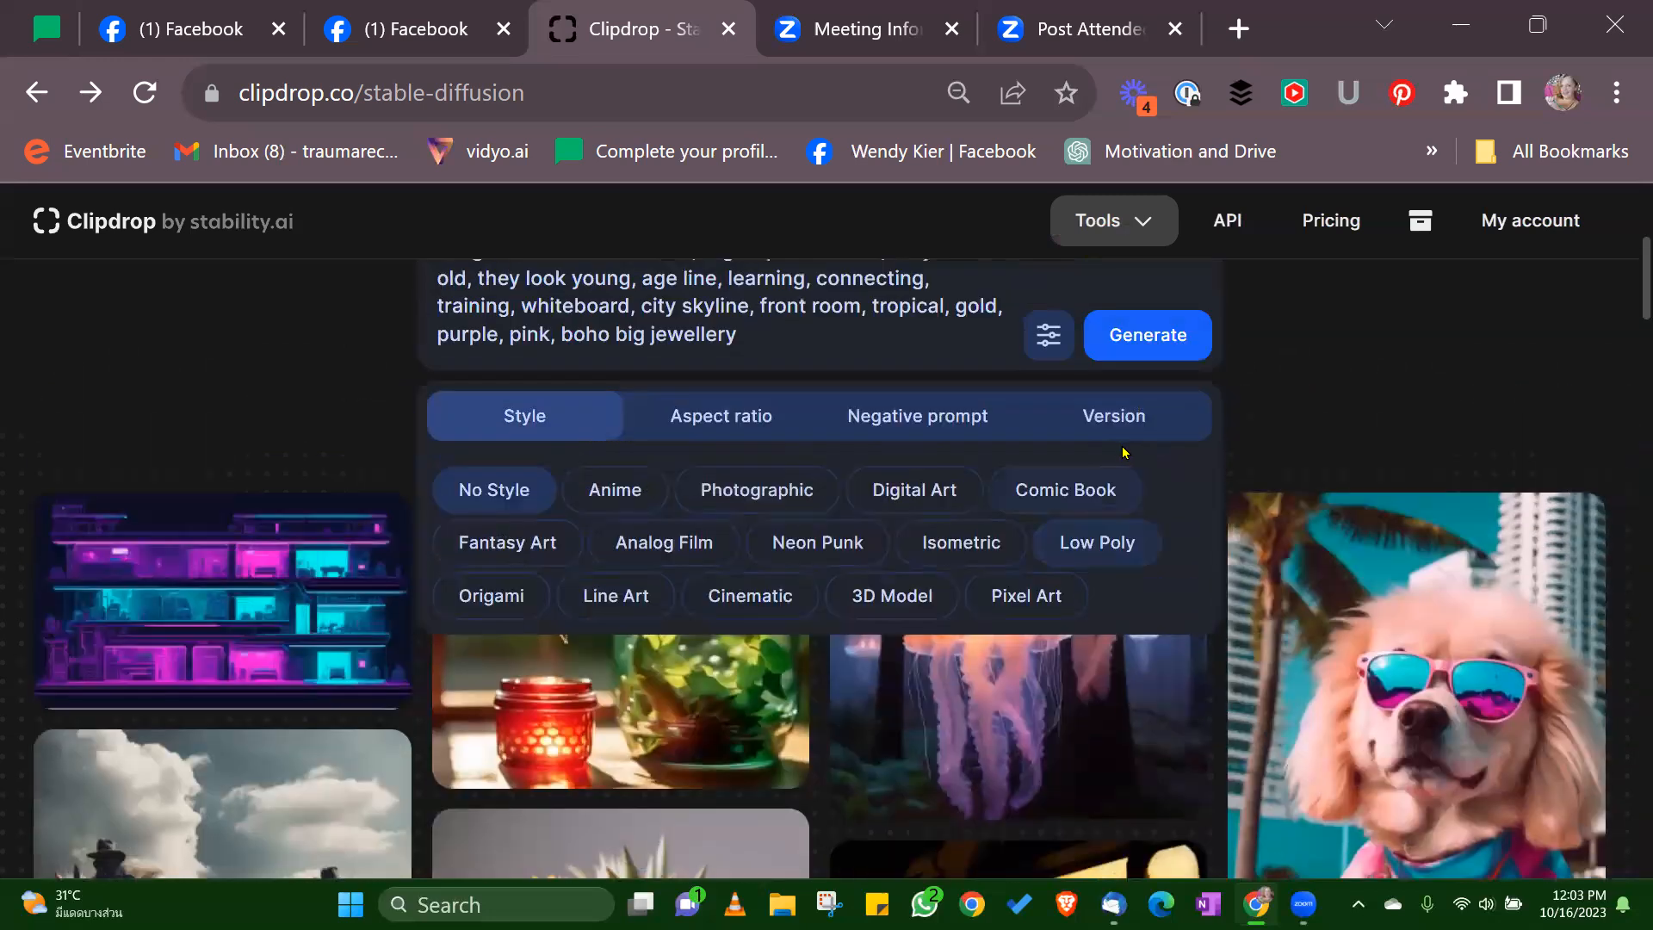
{"action": "scroll", "coordinate": [1124, 452], "scroll_direction": "up", "scroll_amount": 1}
{"action": "left_click", "coordinate": [1133, 397]}
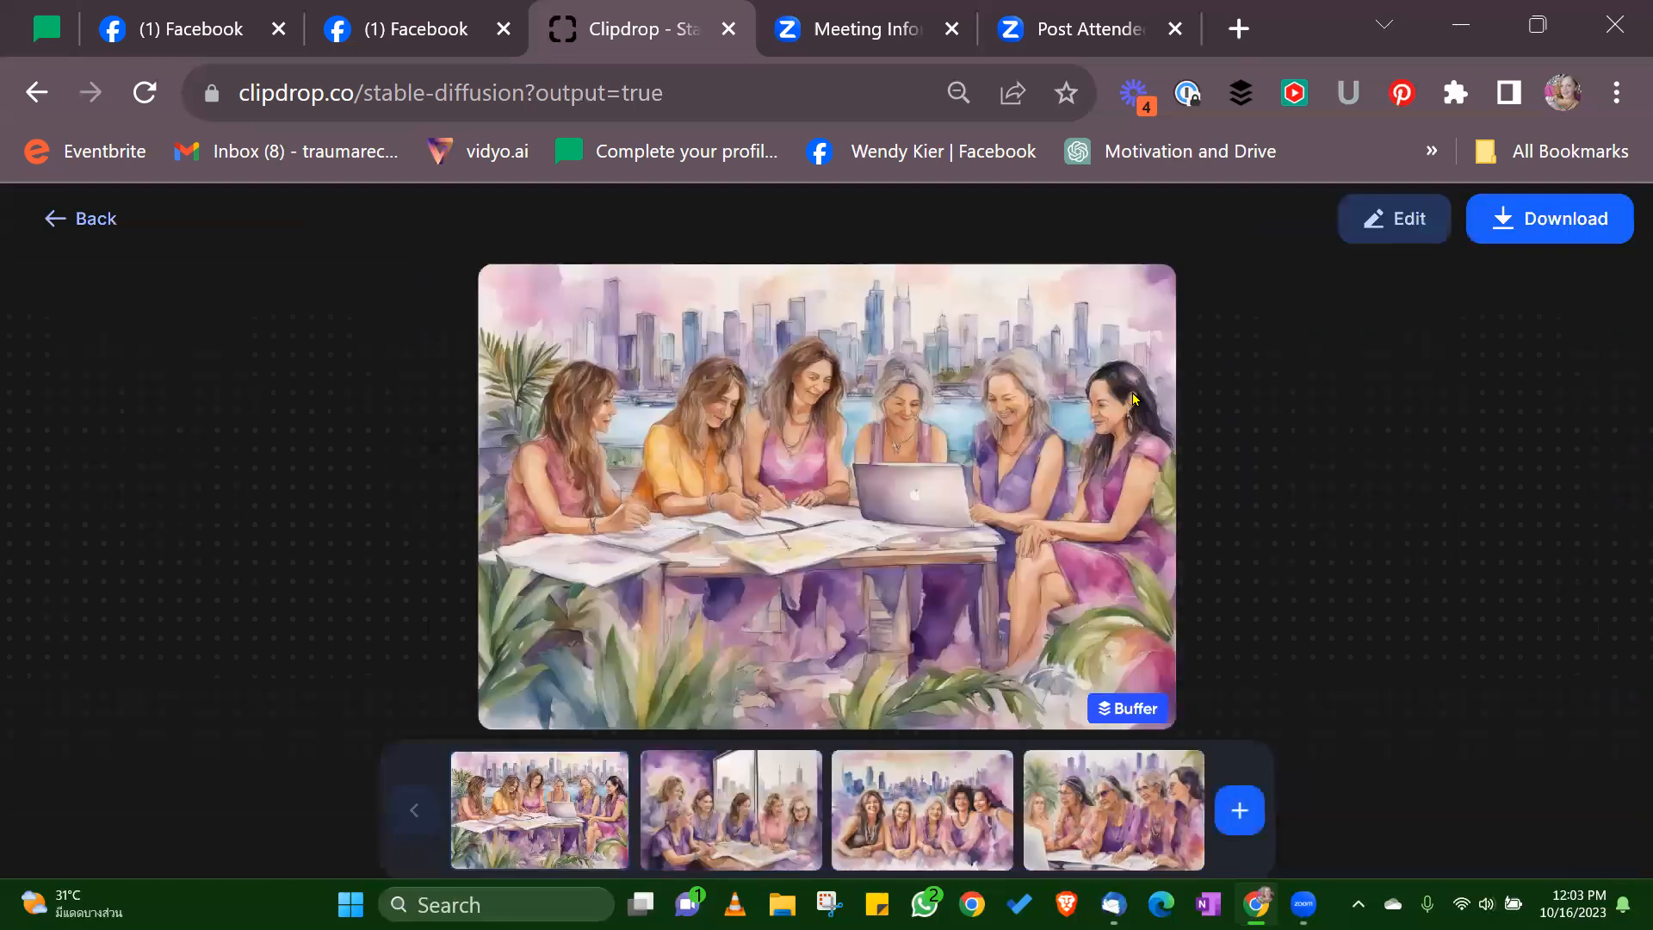
Step: View all four watercolour images generated with No Style at full size and return to the prompt
{"action": "left_click", "coordinate": [728, 784]}
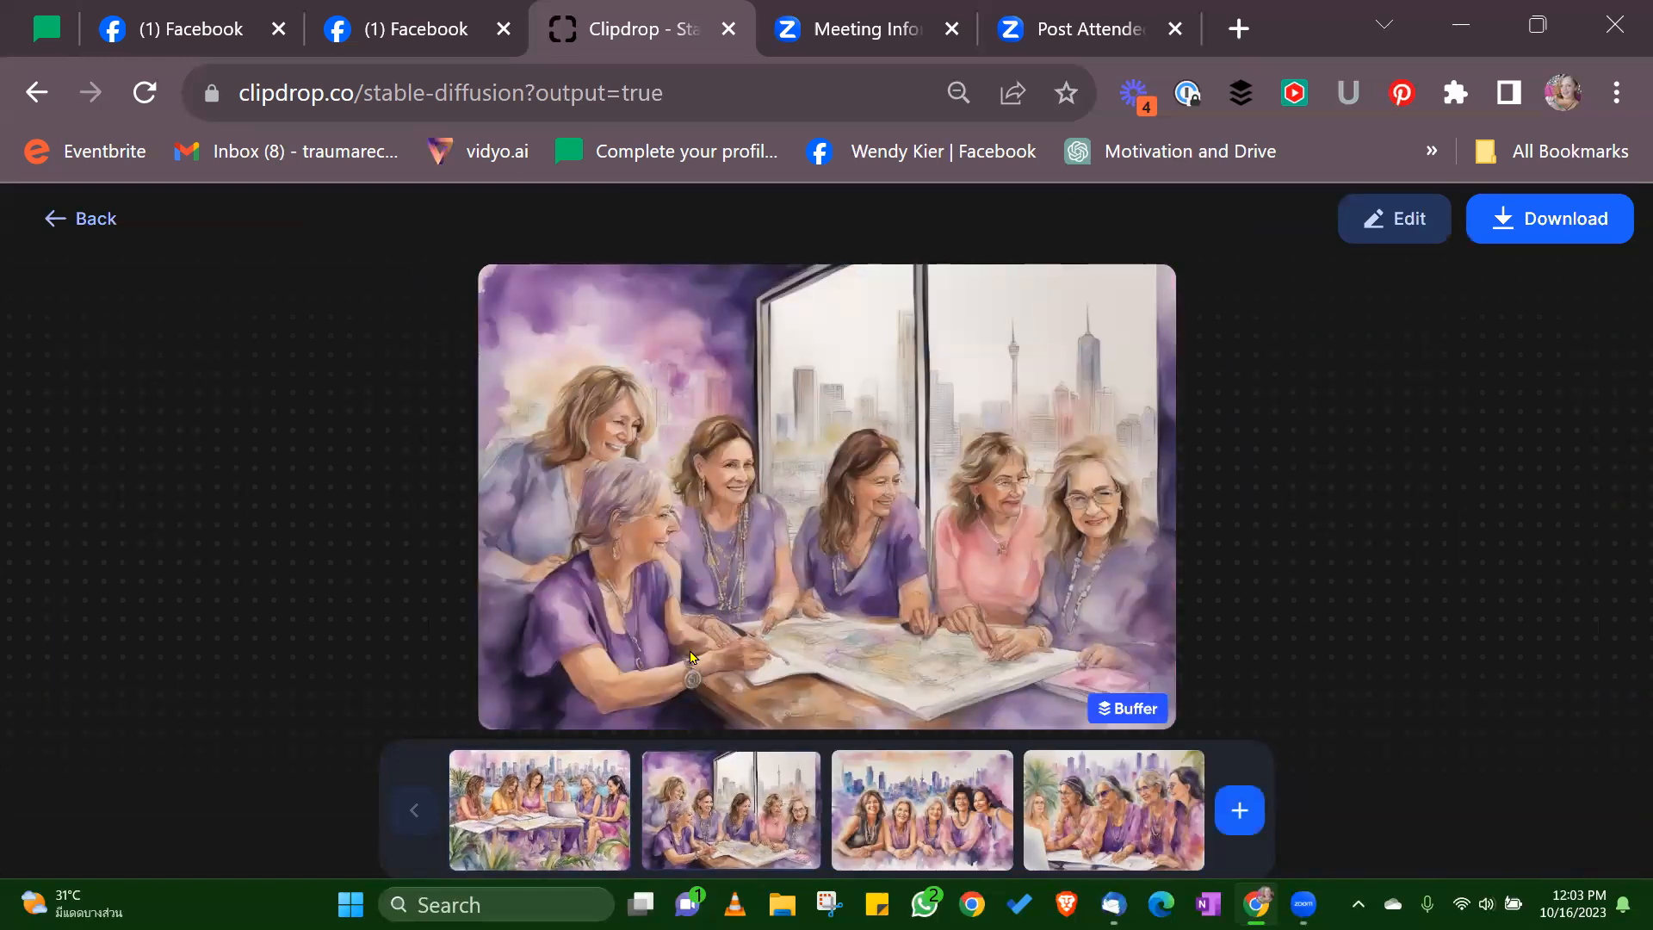
{"action": "left_click", "coordinate": [937, 825]}
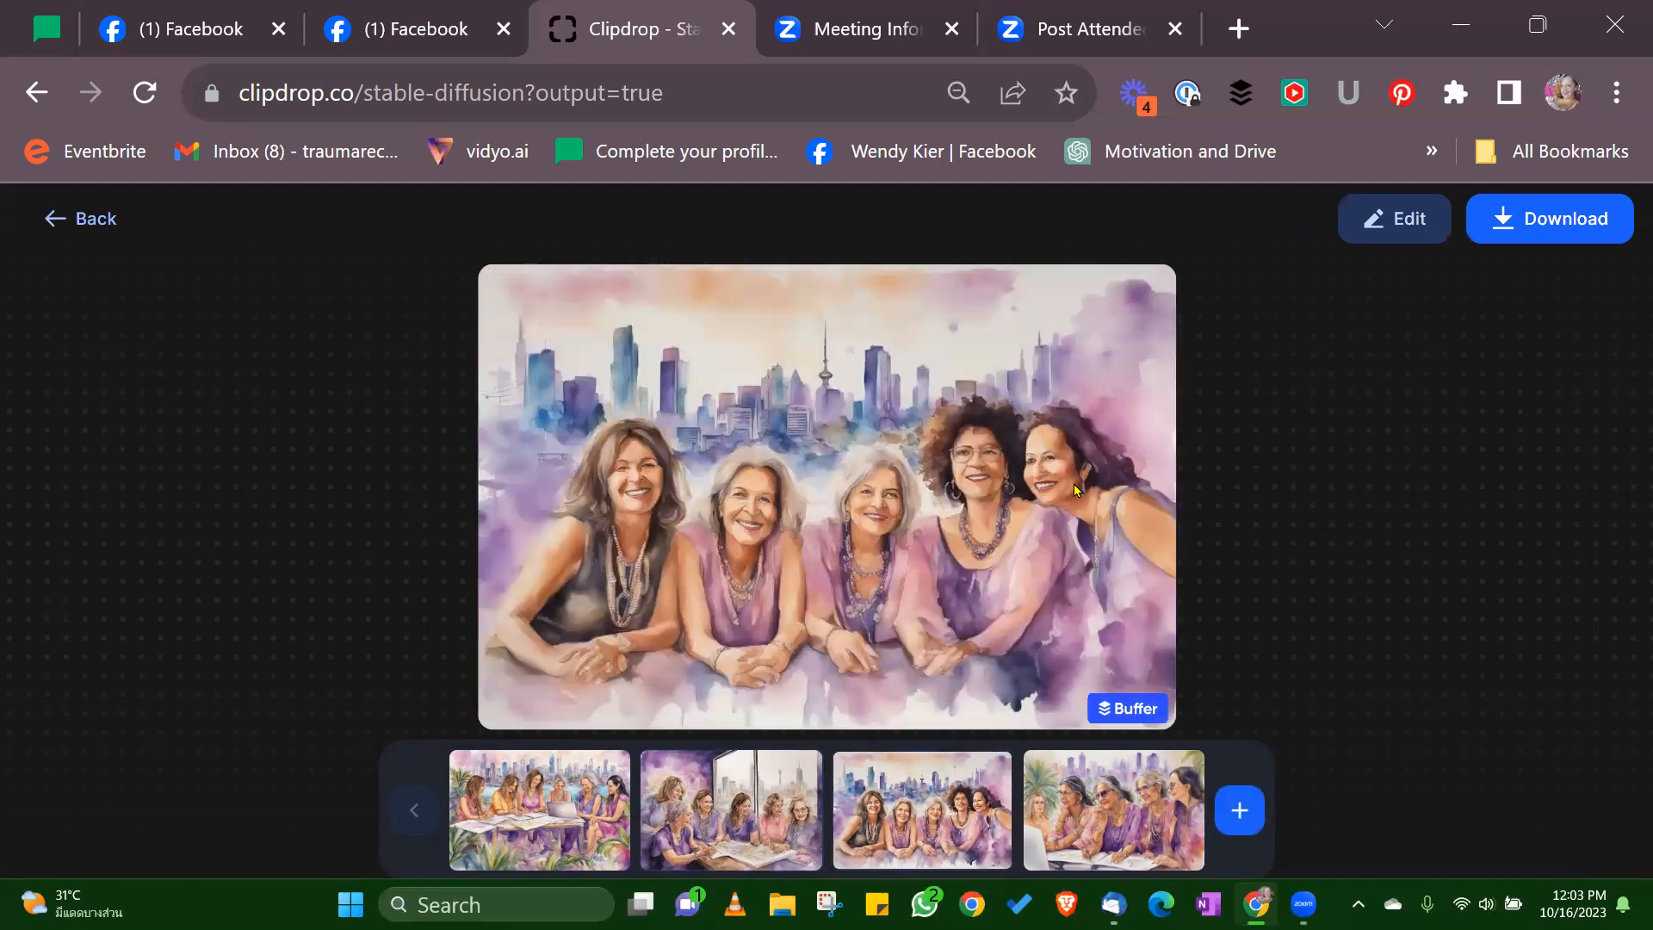
{"action": "left_click", "coordinate": [1123, 824]}
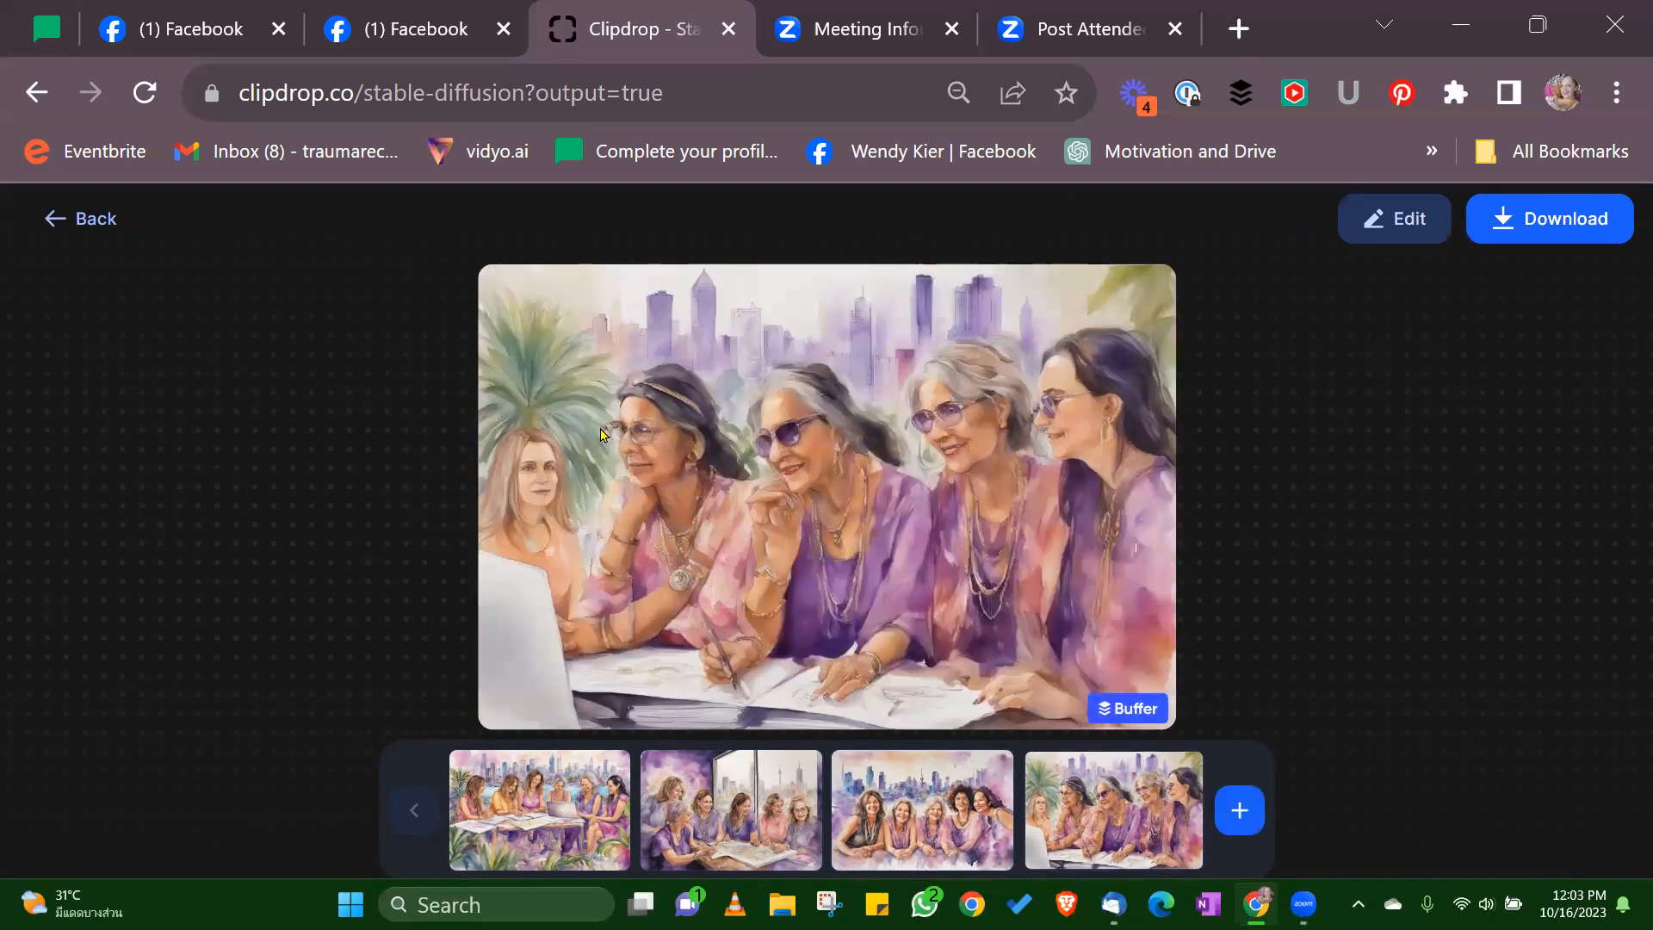
{"action": "left_click", "coordinate": [588, 800]}
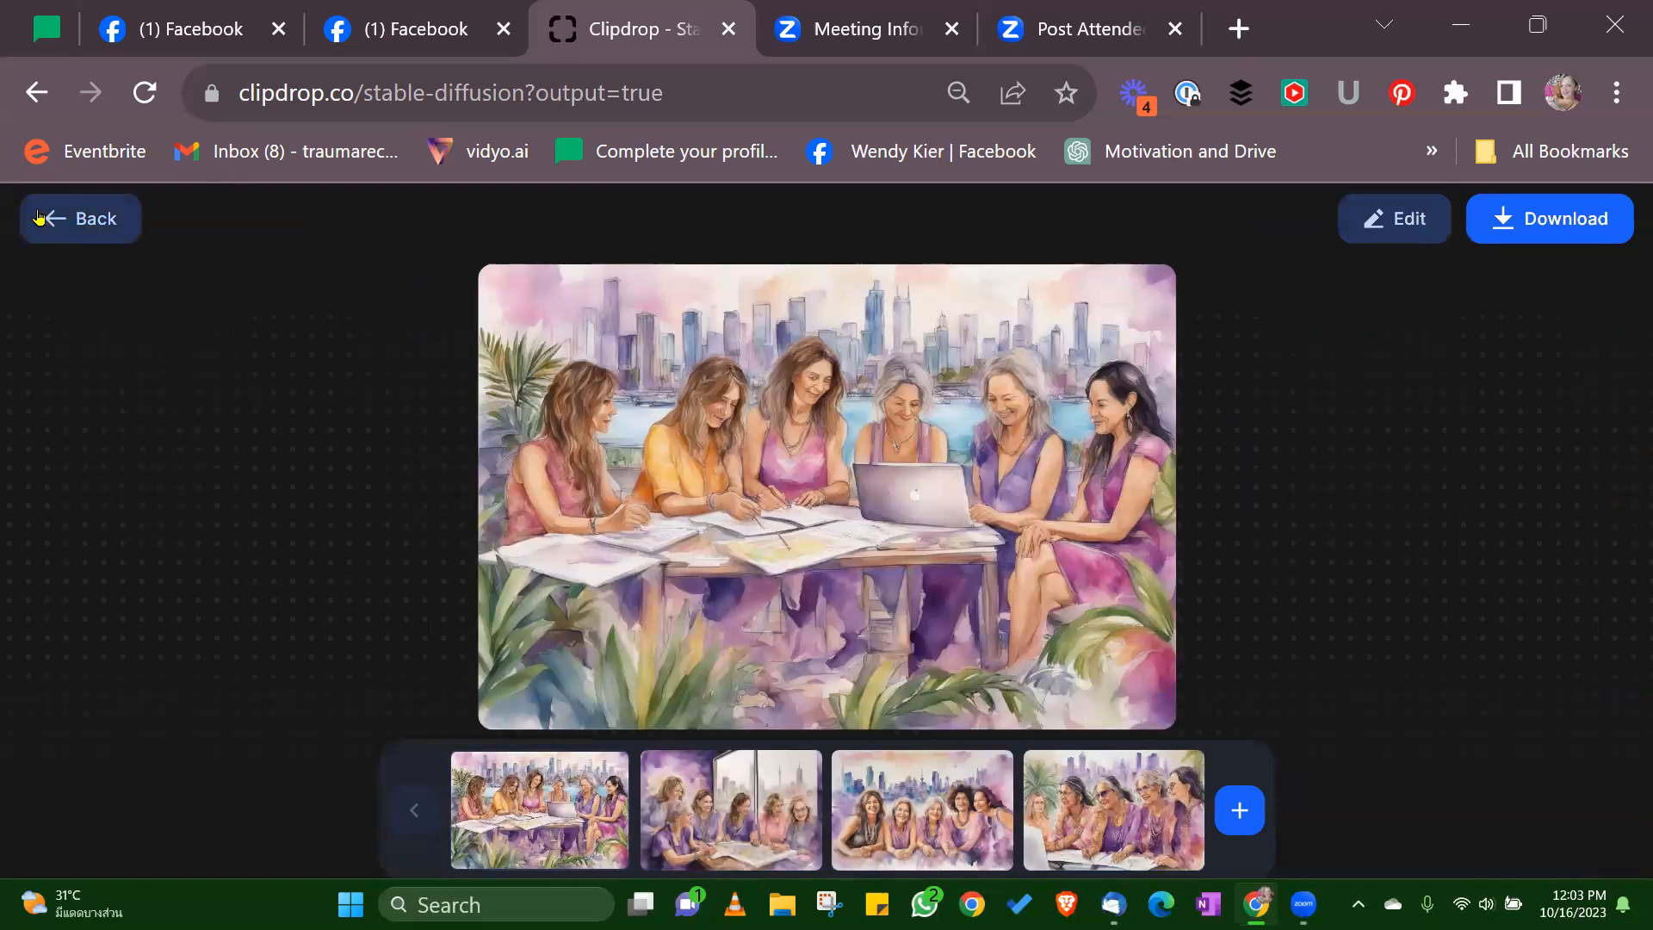
{"action": "left_click", "coordinate": [84, 219]}
Step: Replace "purple, pink" with "red, orange" in the watercolour prompt and generate new images
{"action": "scroll", "coordinate": [537, 427], "scroll_direction": "down", "scroll_amount": 2}
{"action": "scroll", "coordinate": [719, 467], "scroll_direction": "up", "scroll_amount": 2}
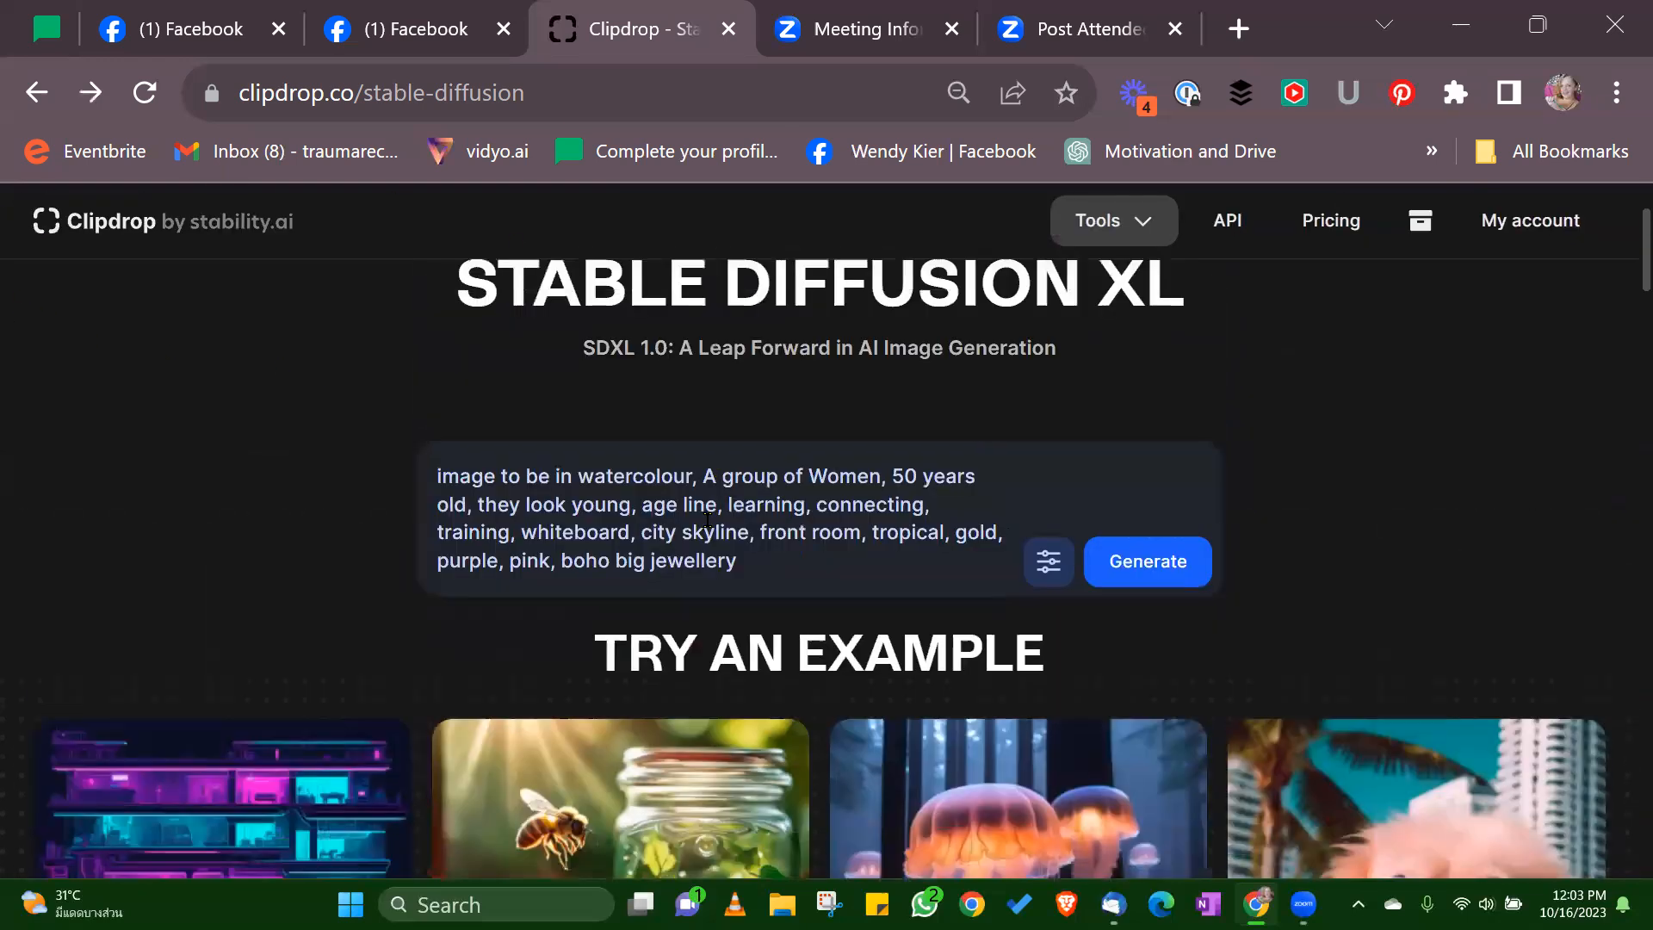
{"action": "double_click", "coordinate": [457, 554]}
{"action": "type", "text": "red"}
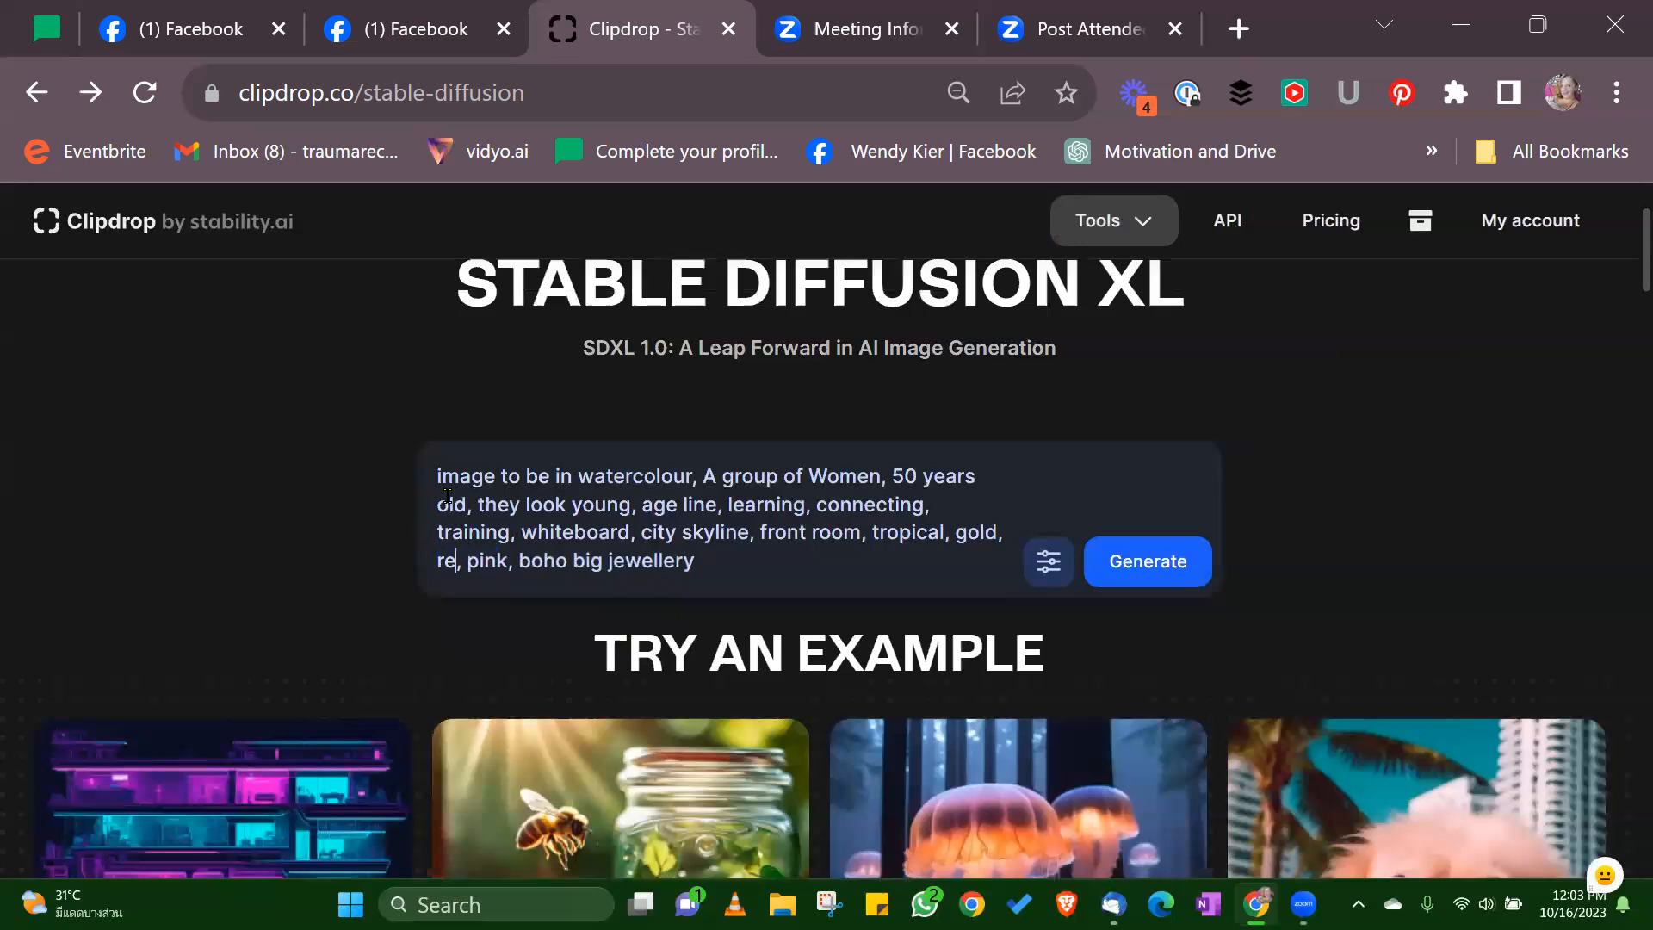
{"action": "double_click", "coordinate": [500, 561]}
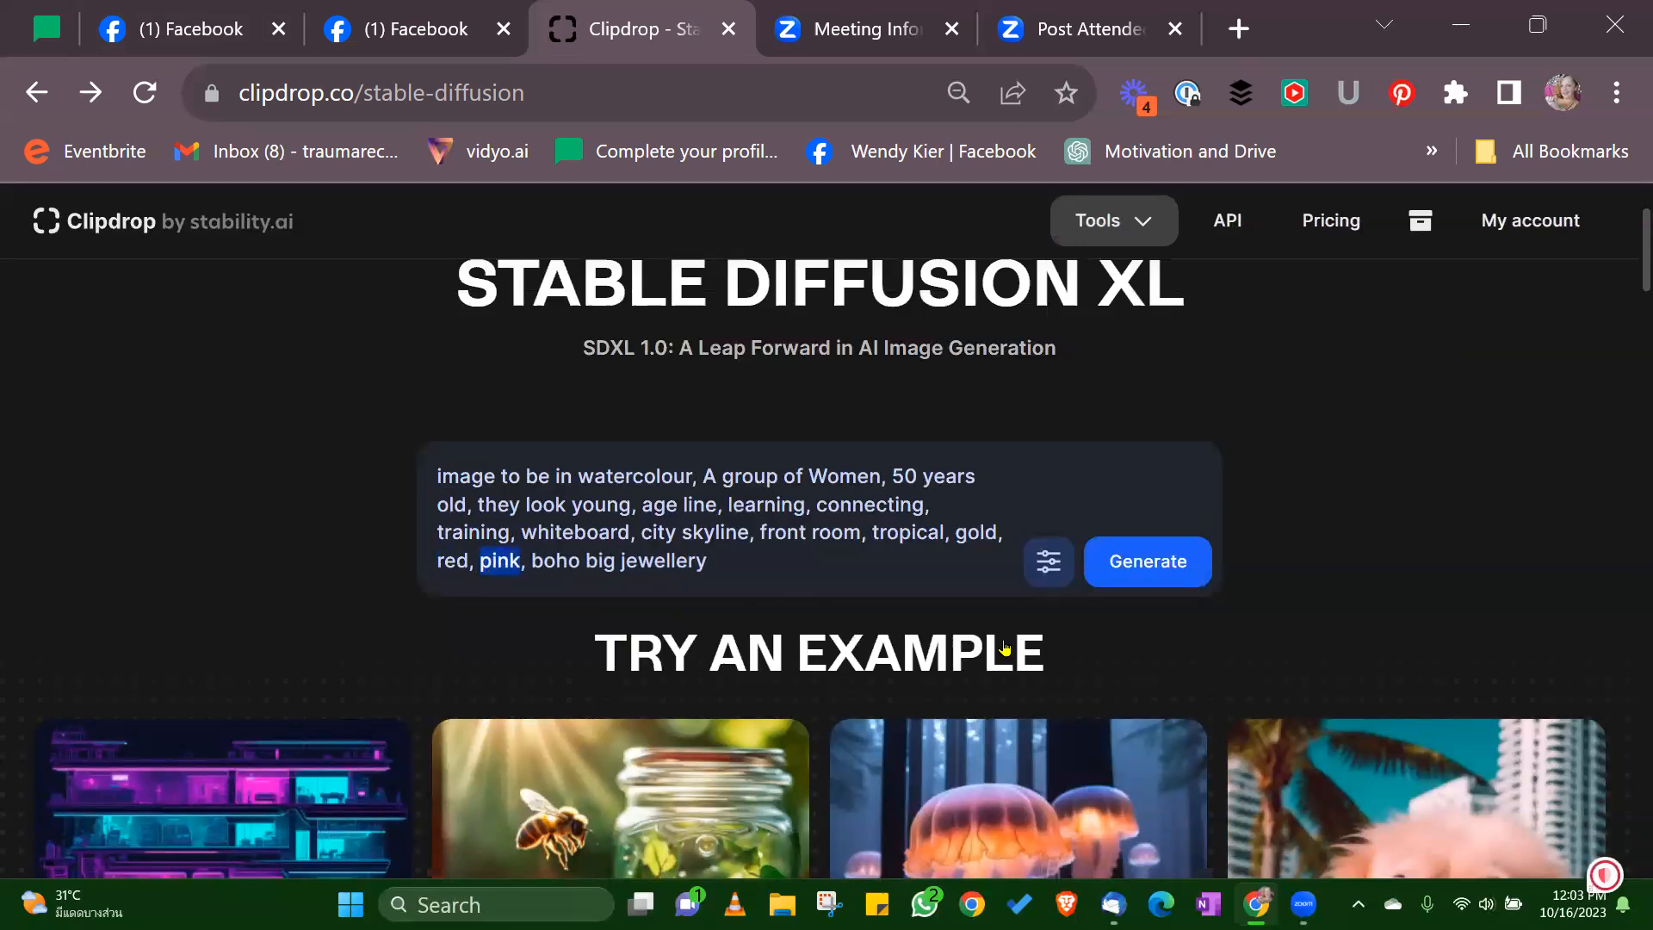
{"action": "type", "text": "p"}
{"action": "key", "text": "BackSpace"}
{"action": "type", "text": "oran"}
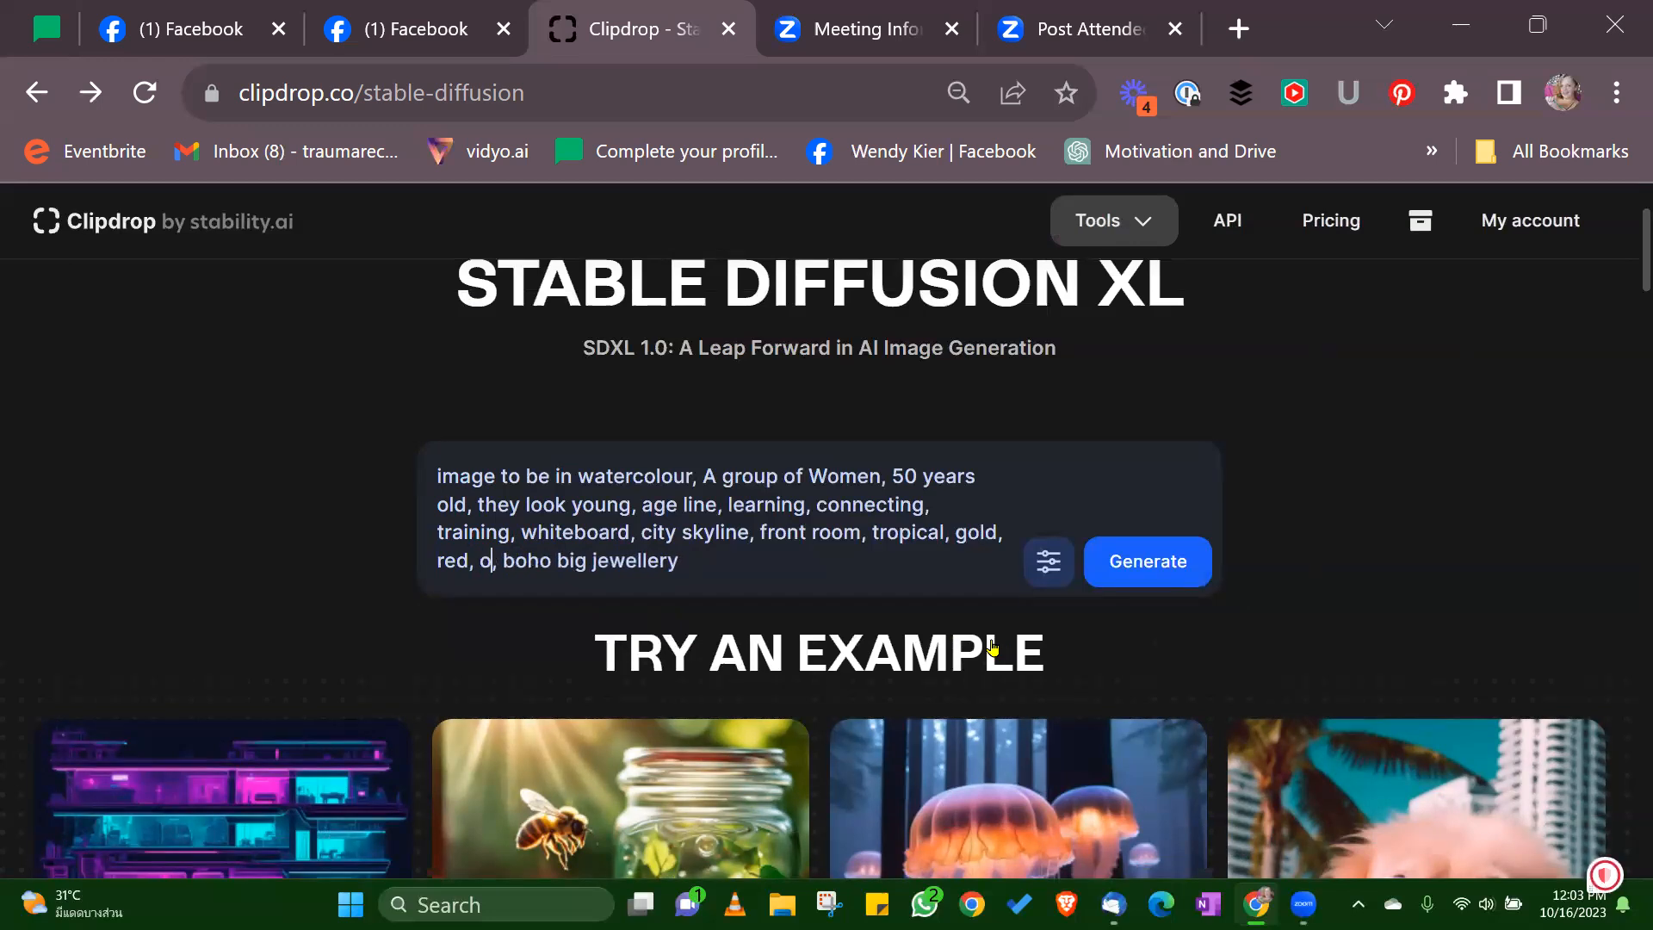
{"action": "type", "text": "ge"}
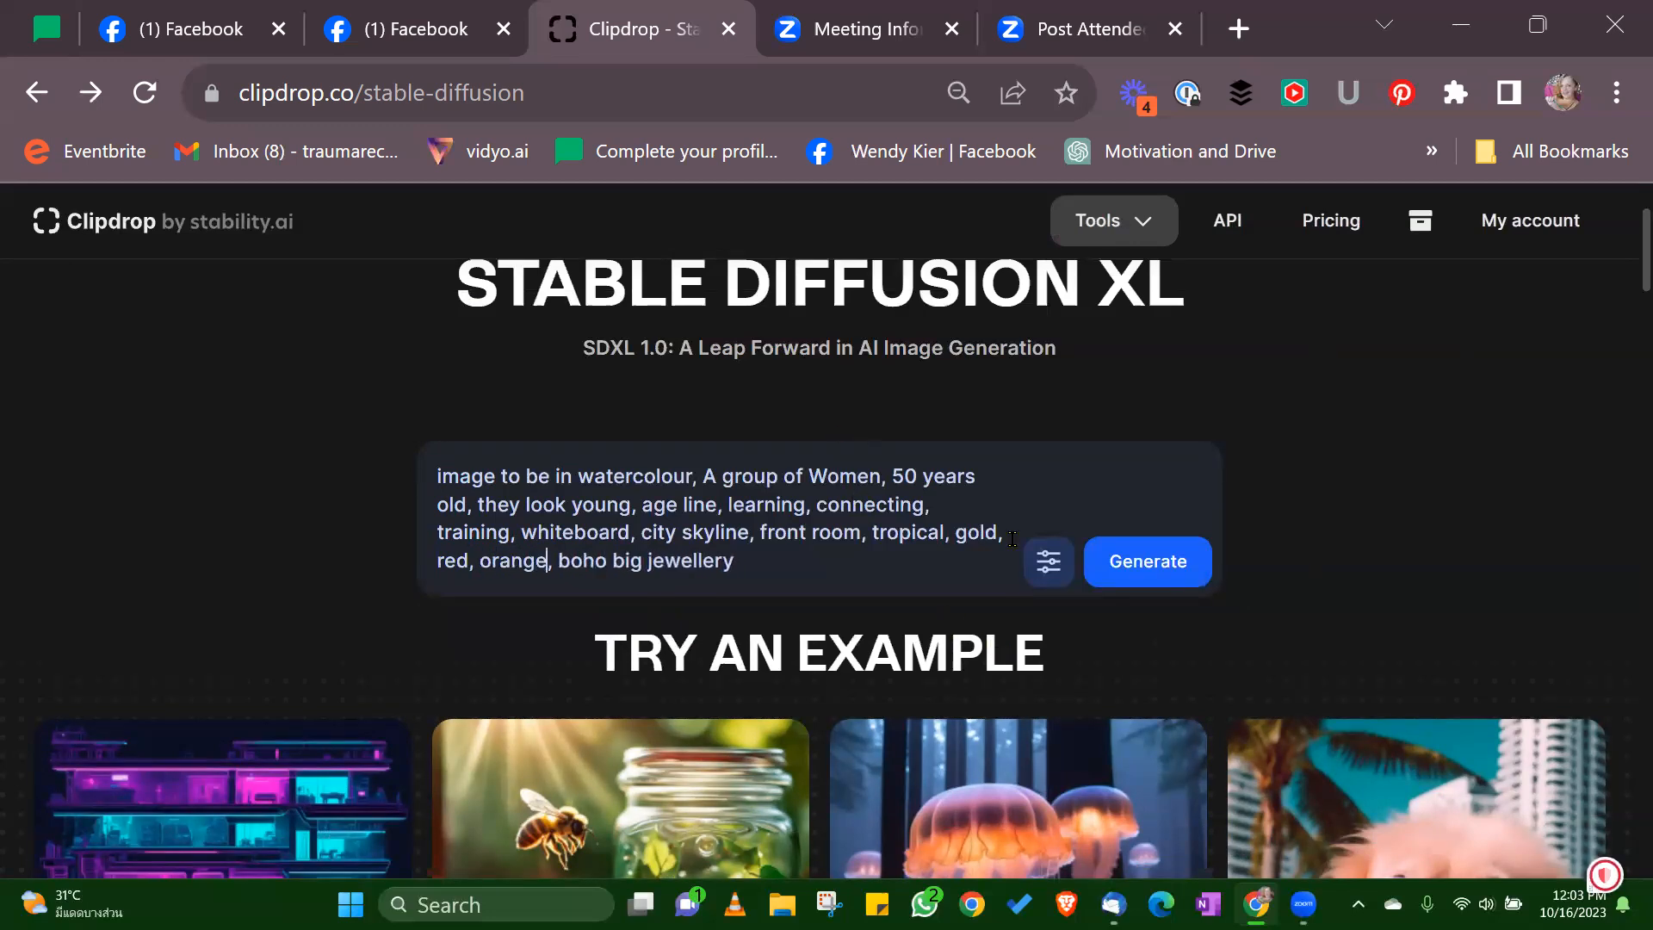
{"action": "left_click", "coordinate": [1135, 560]}
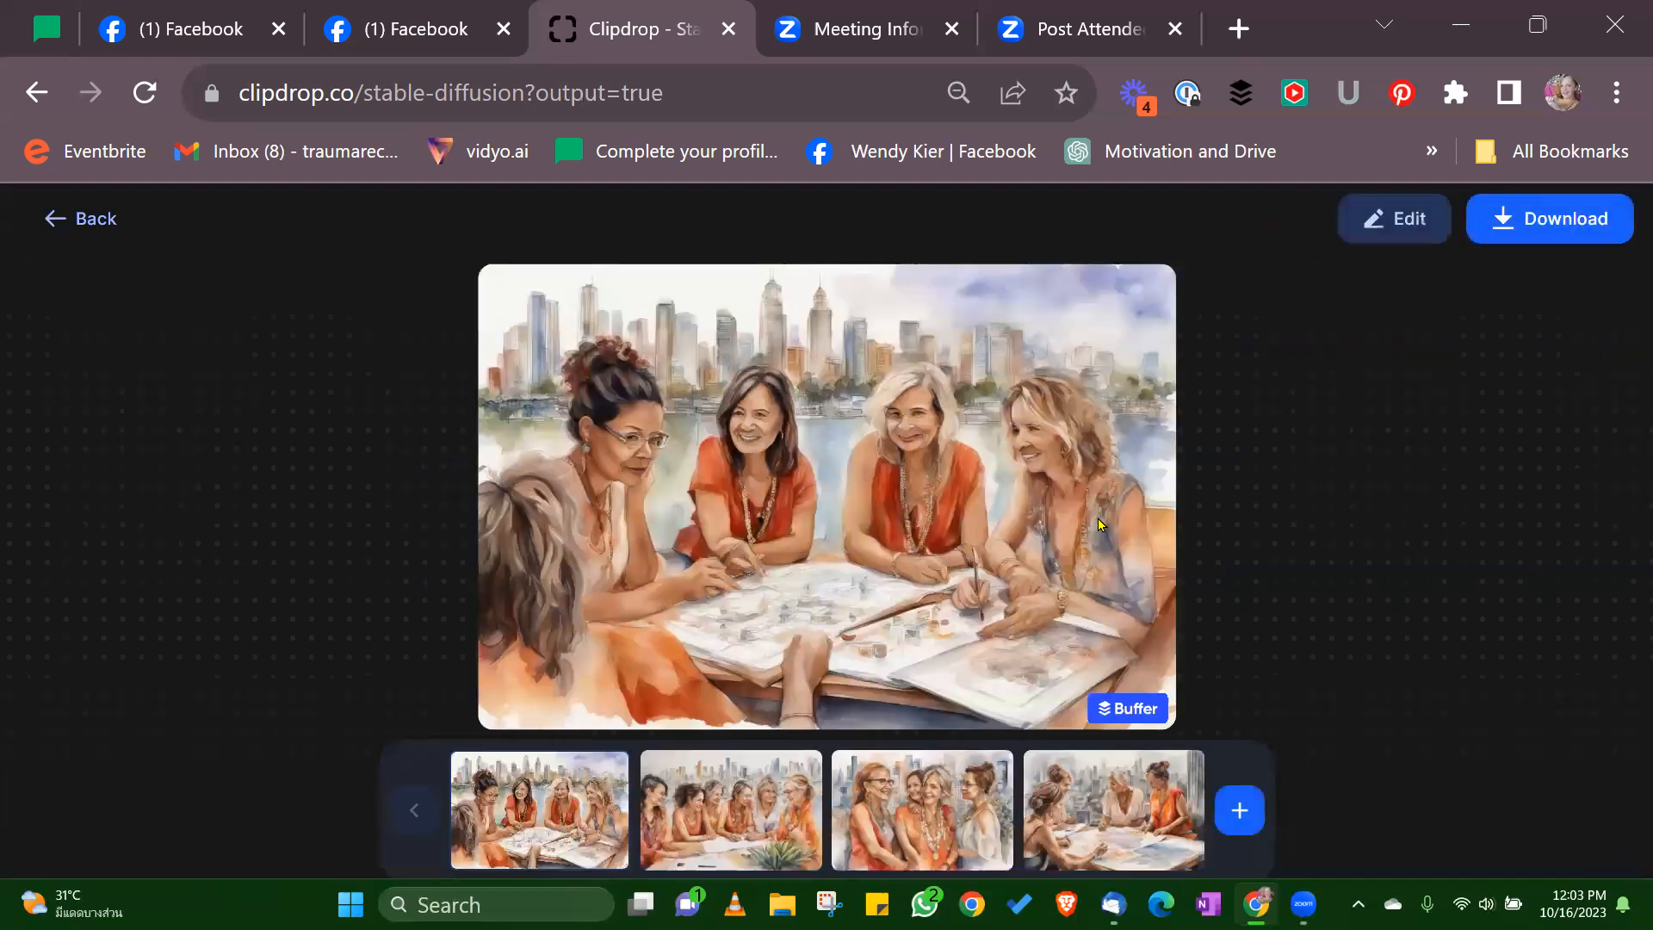
Step: View the second, third and fourth images generated with the red and orange colours at full size
{"action": "left_click", "coordinate": [721, 799]}
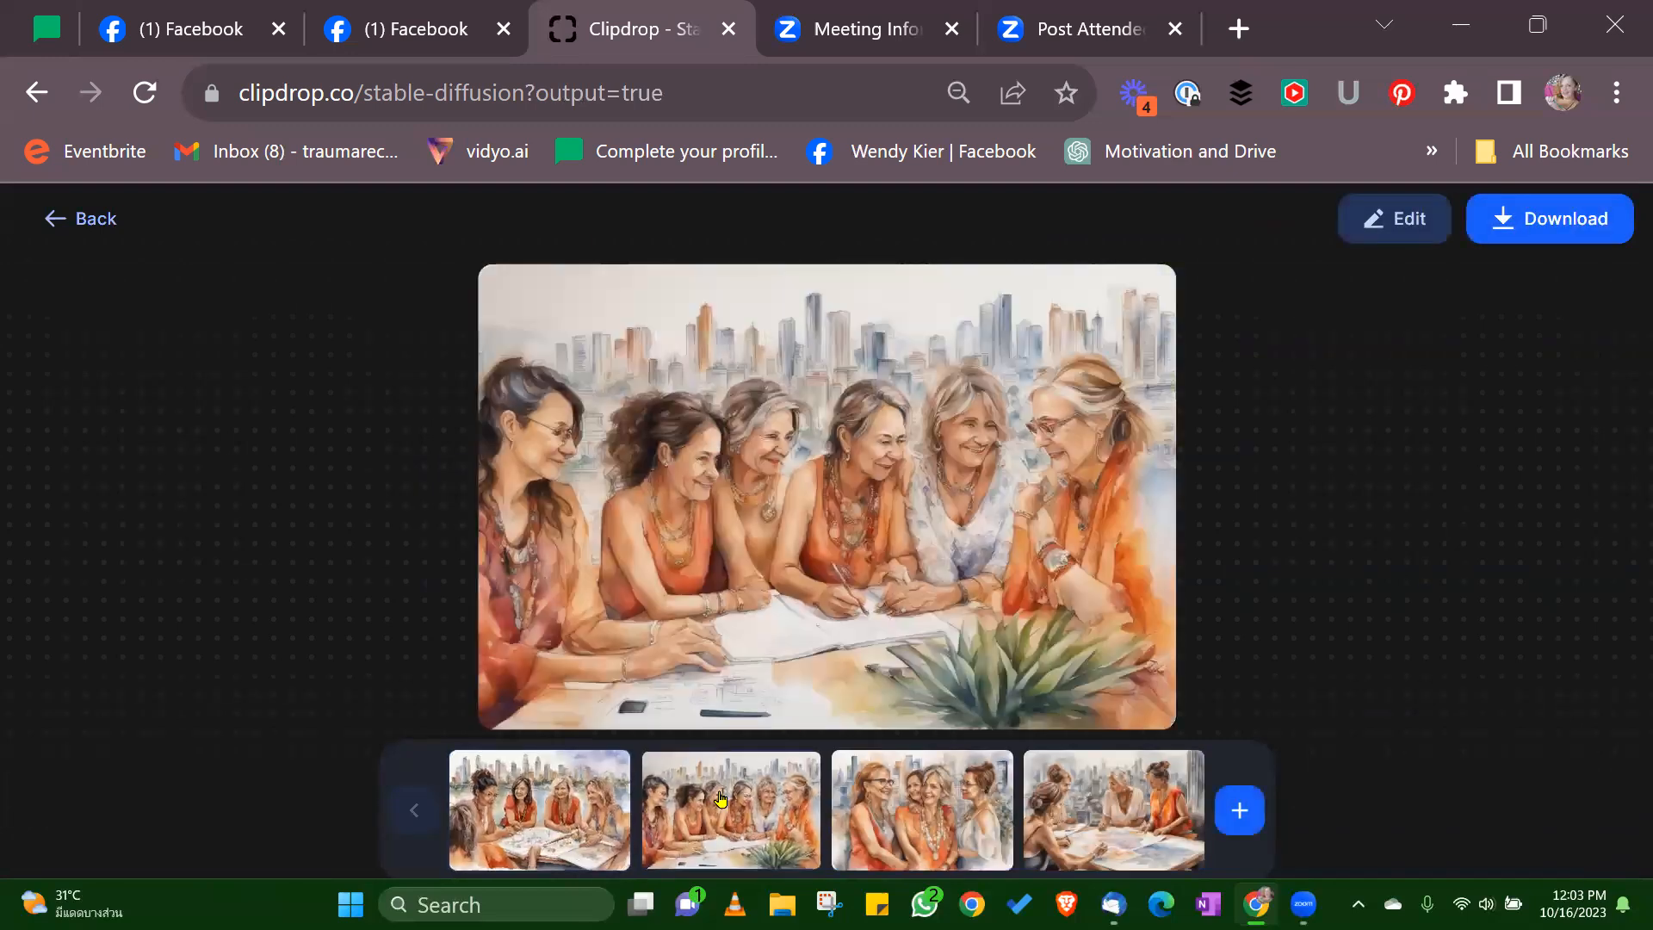
{"action": "left_click", "coordinate": [934, 848]}
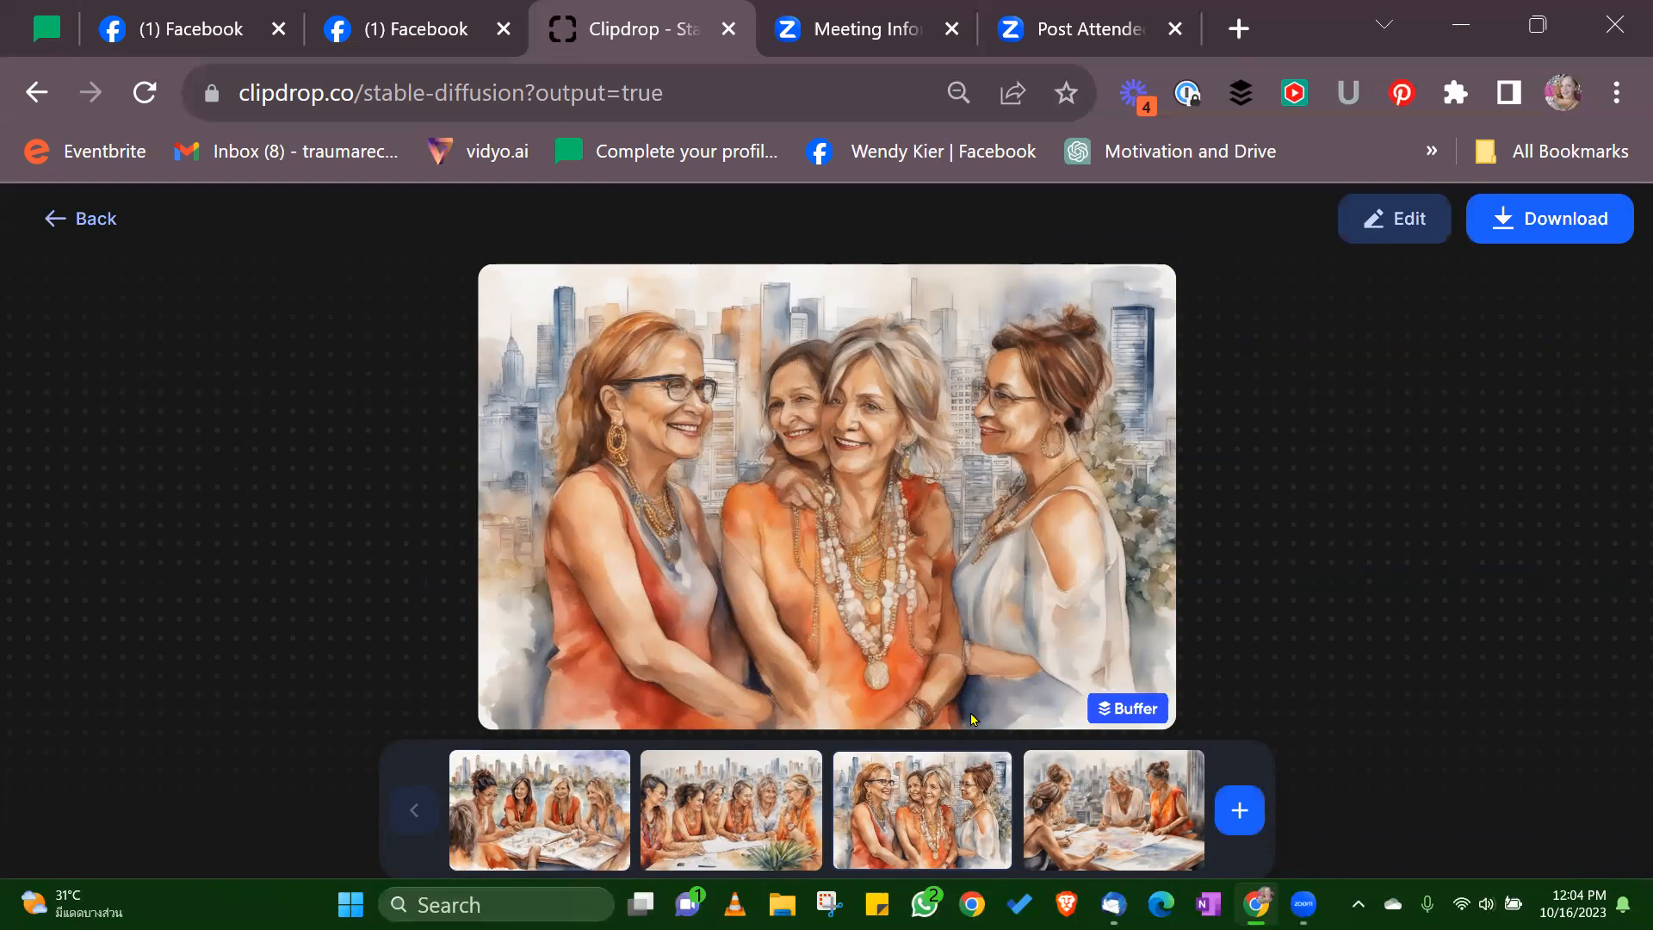
{"action": "left_click", "coordinate": [1102, 814]}
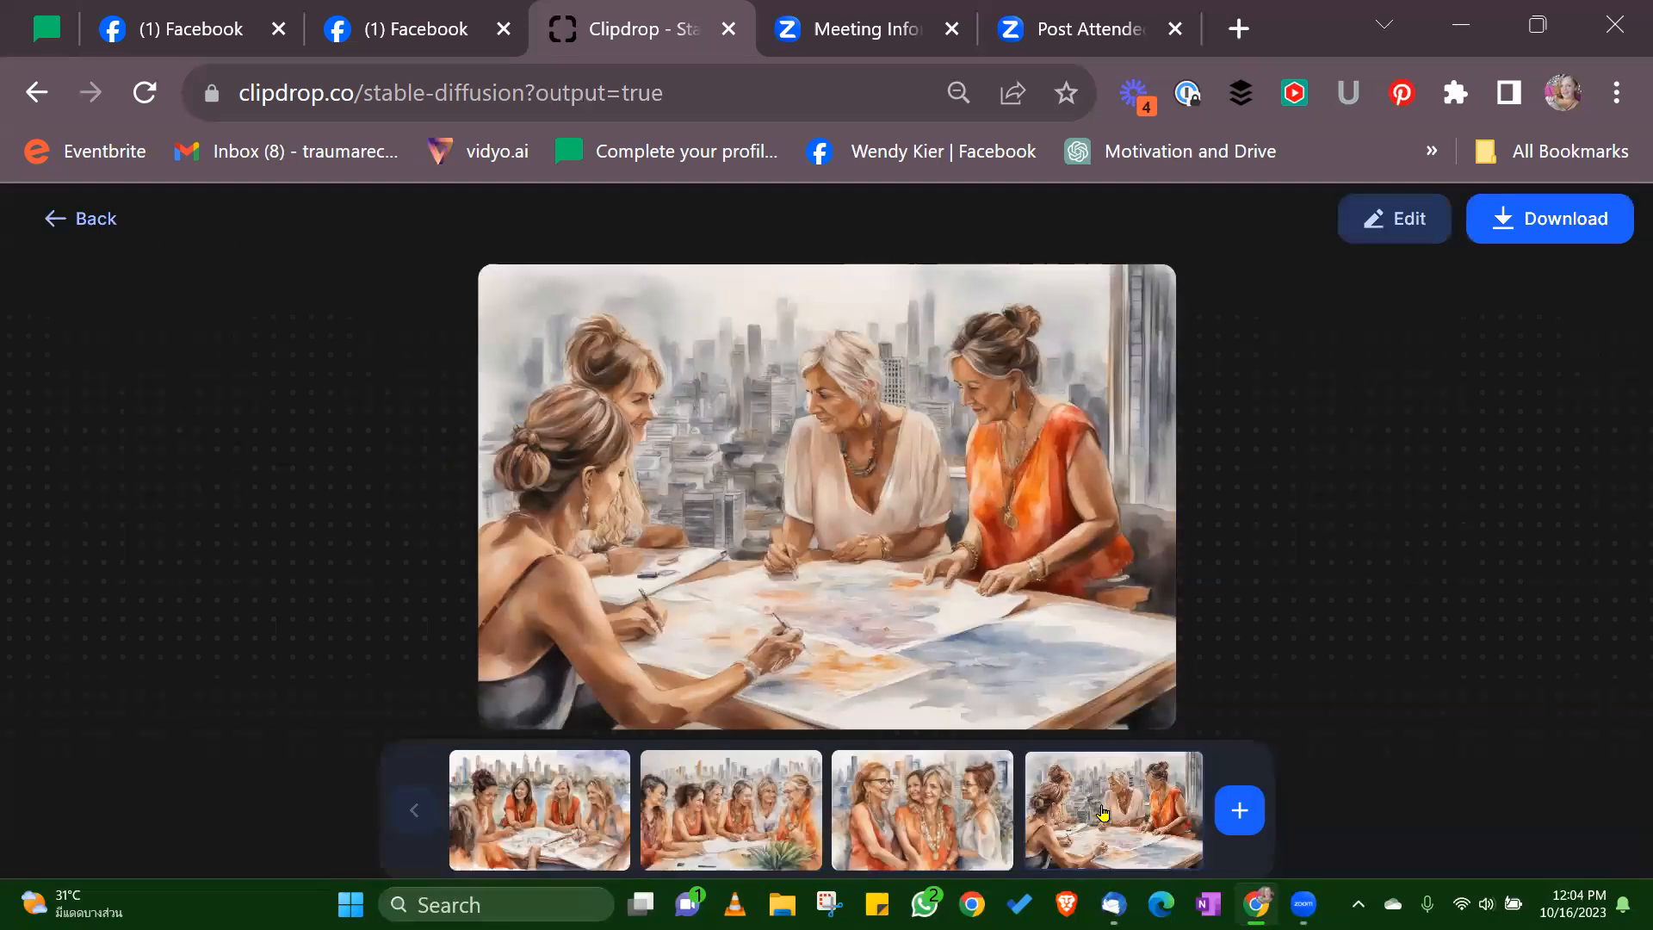
Step: Generate another batch from the red and orange prompt, view its images at full size and return to the prompt
{"action": "left_click", "coordinate": [1229, 819]}
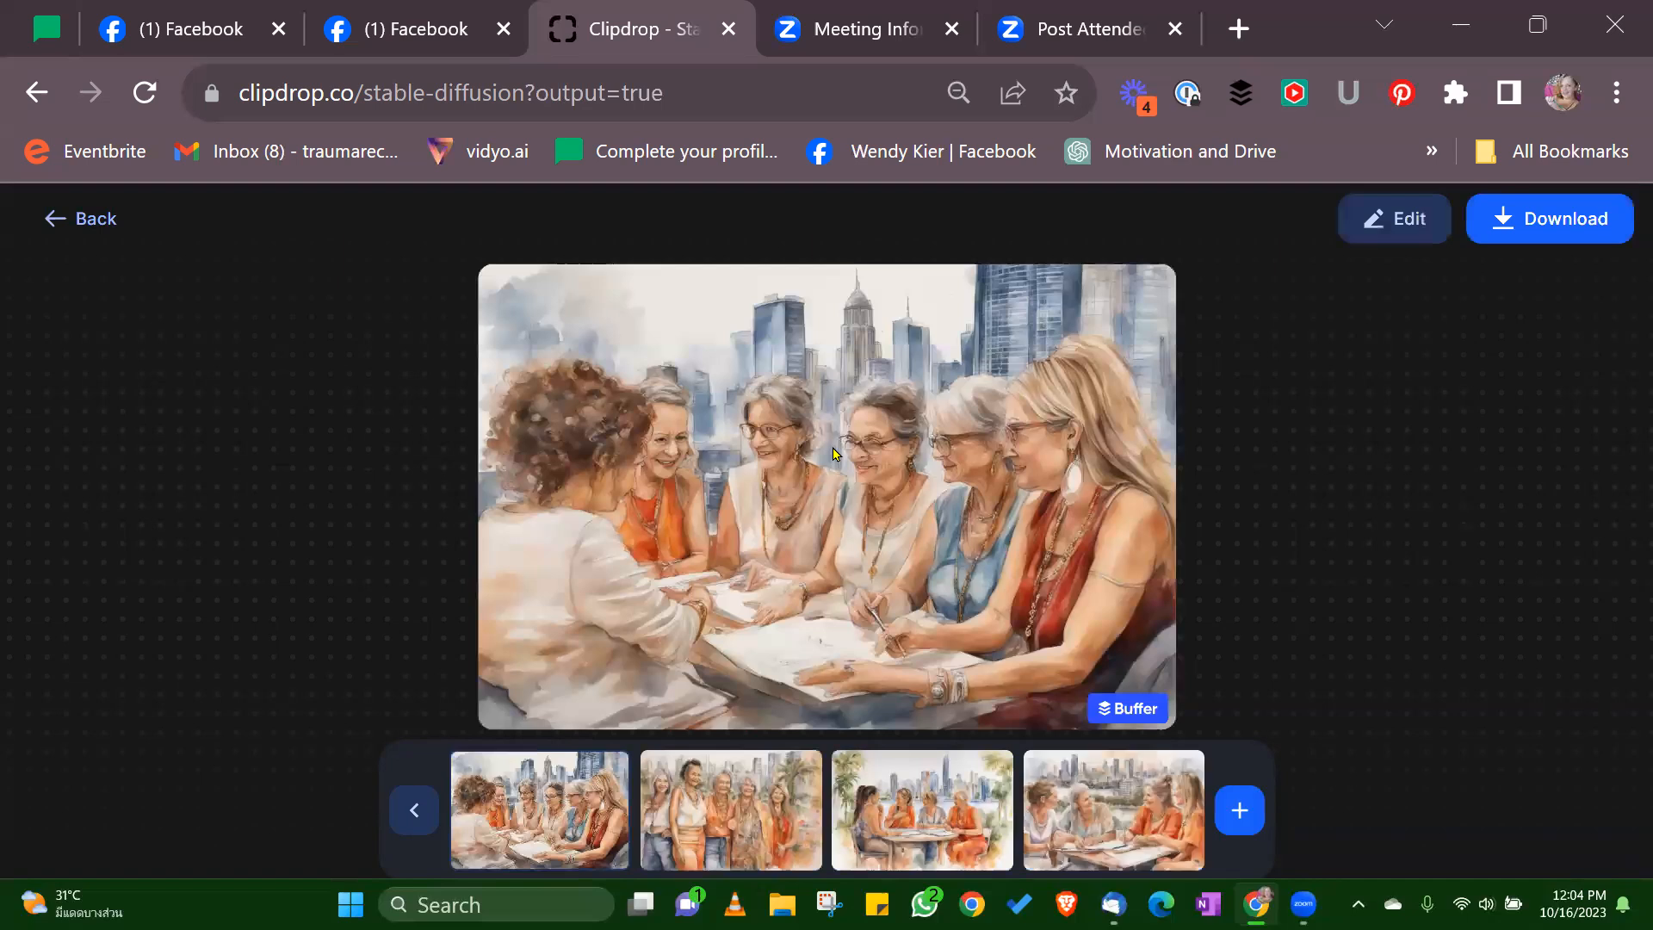
{"action": "left_click", "coordinate": [736, 820]}
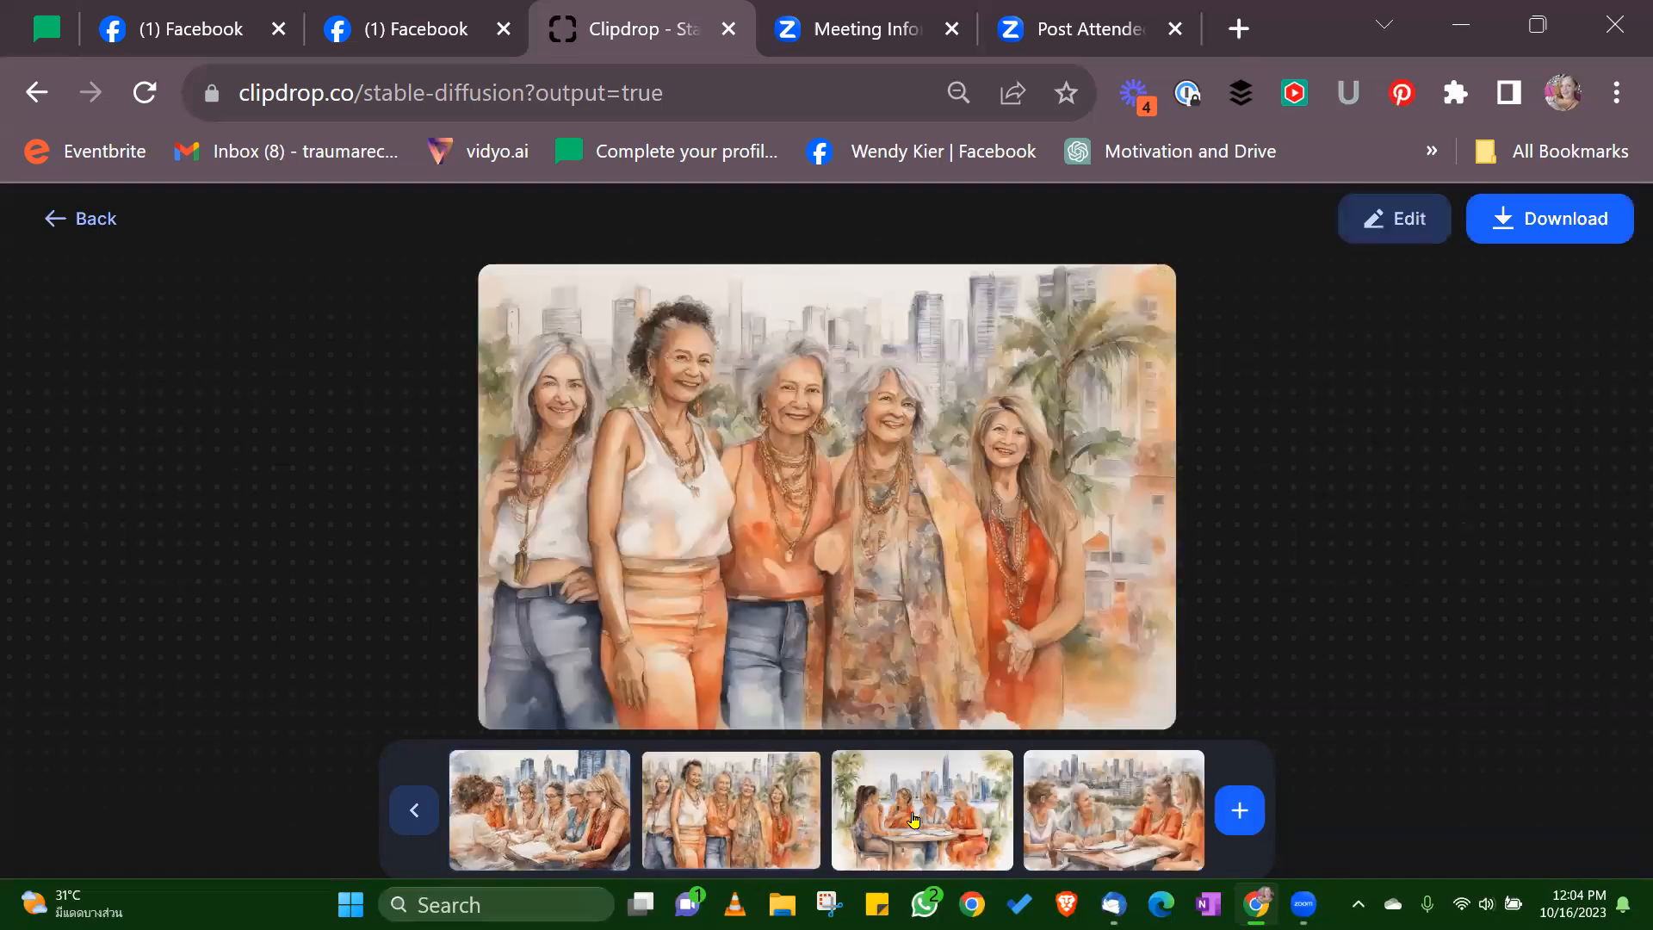
{"action": "left_click", "coordinate": [953, 837]}
{"action": "left_click", "coordinate": [1153, 815]}
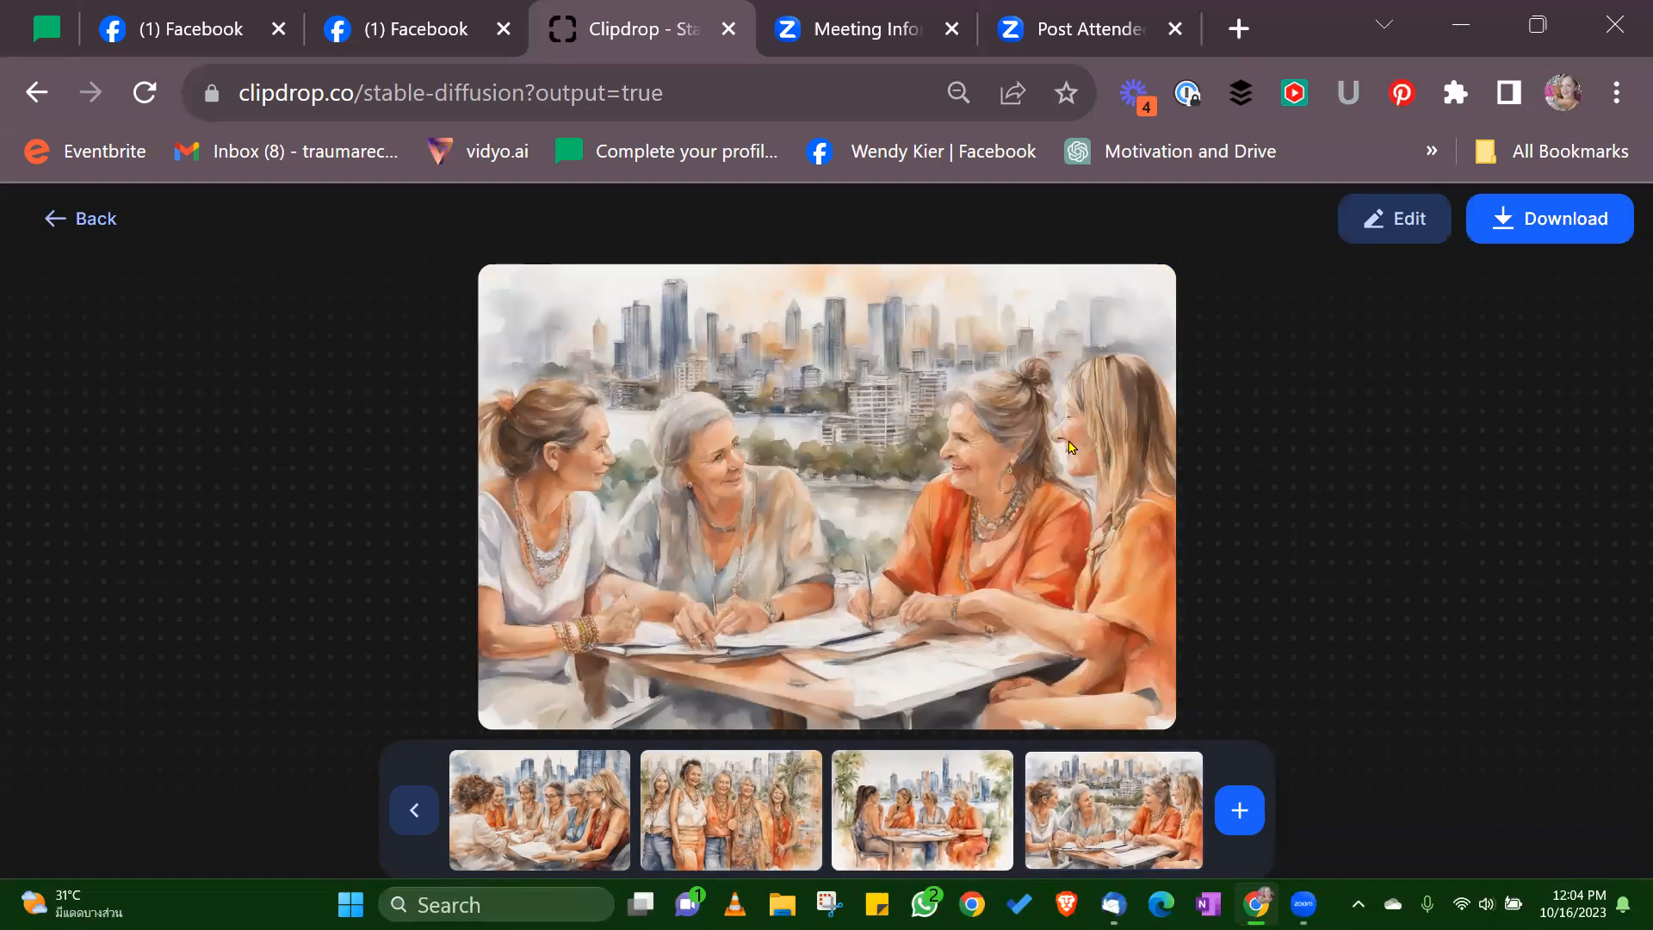
{"action": "left_click", "coordinate": [832, 801]}
{"action": "left_click", "coordinate": [775, 811]}
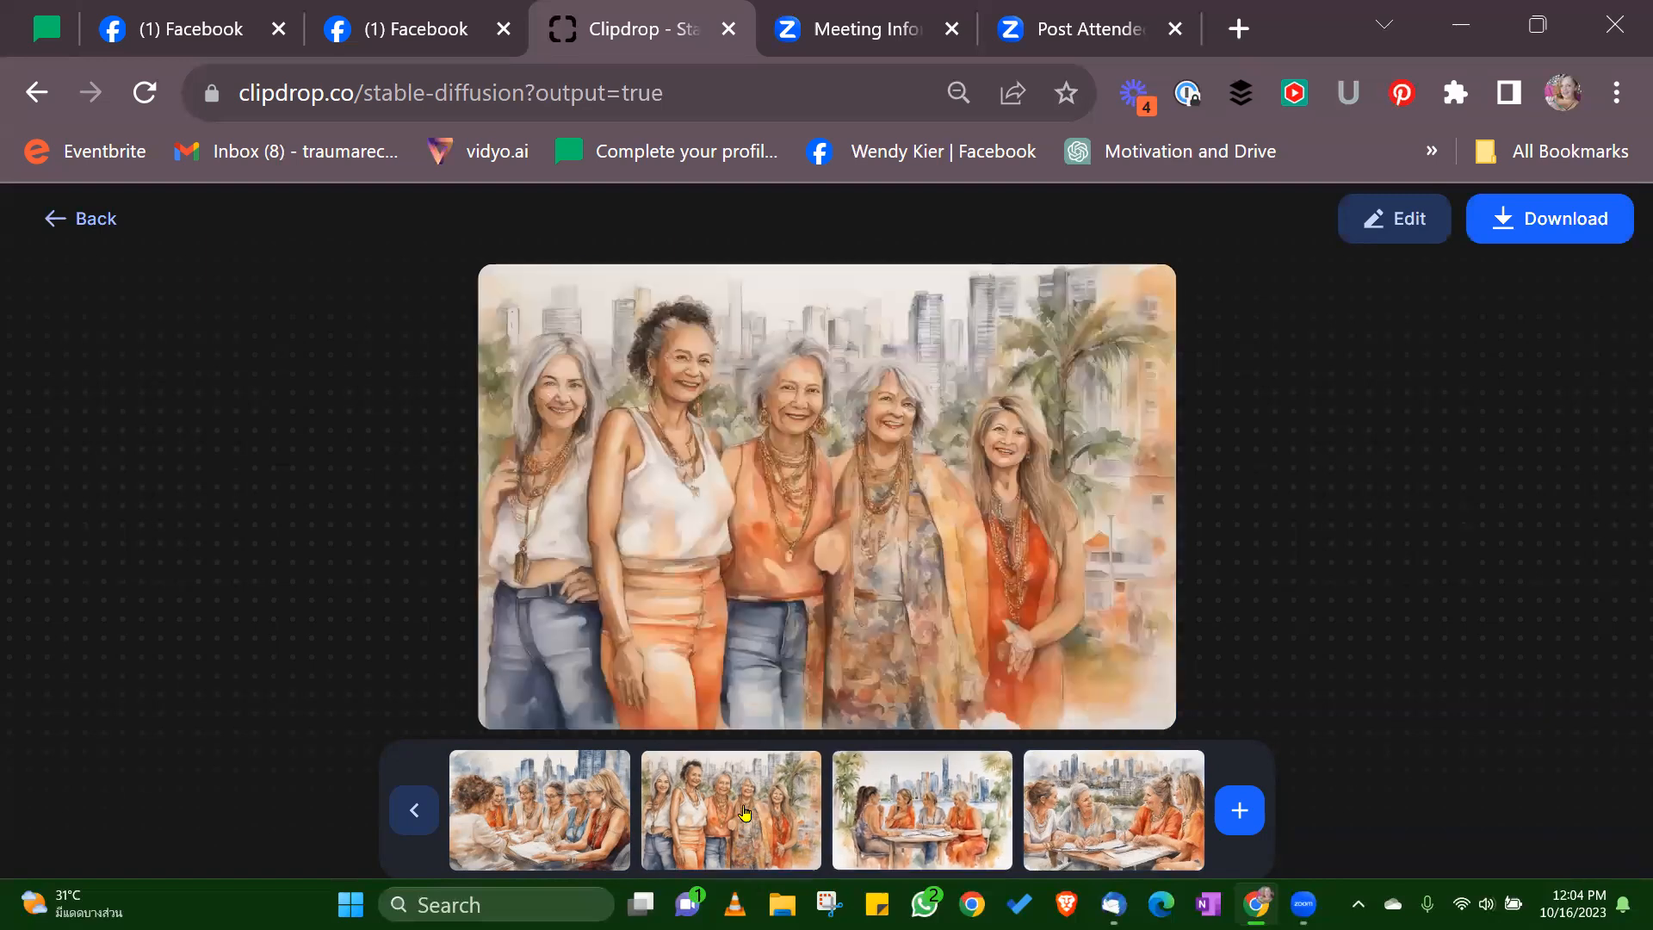
{"action": "left_click", "coordinate": [596, 809]}
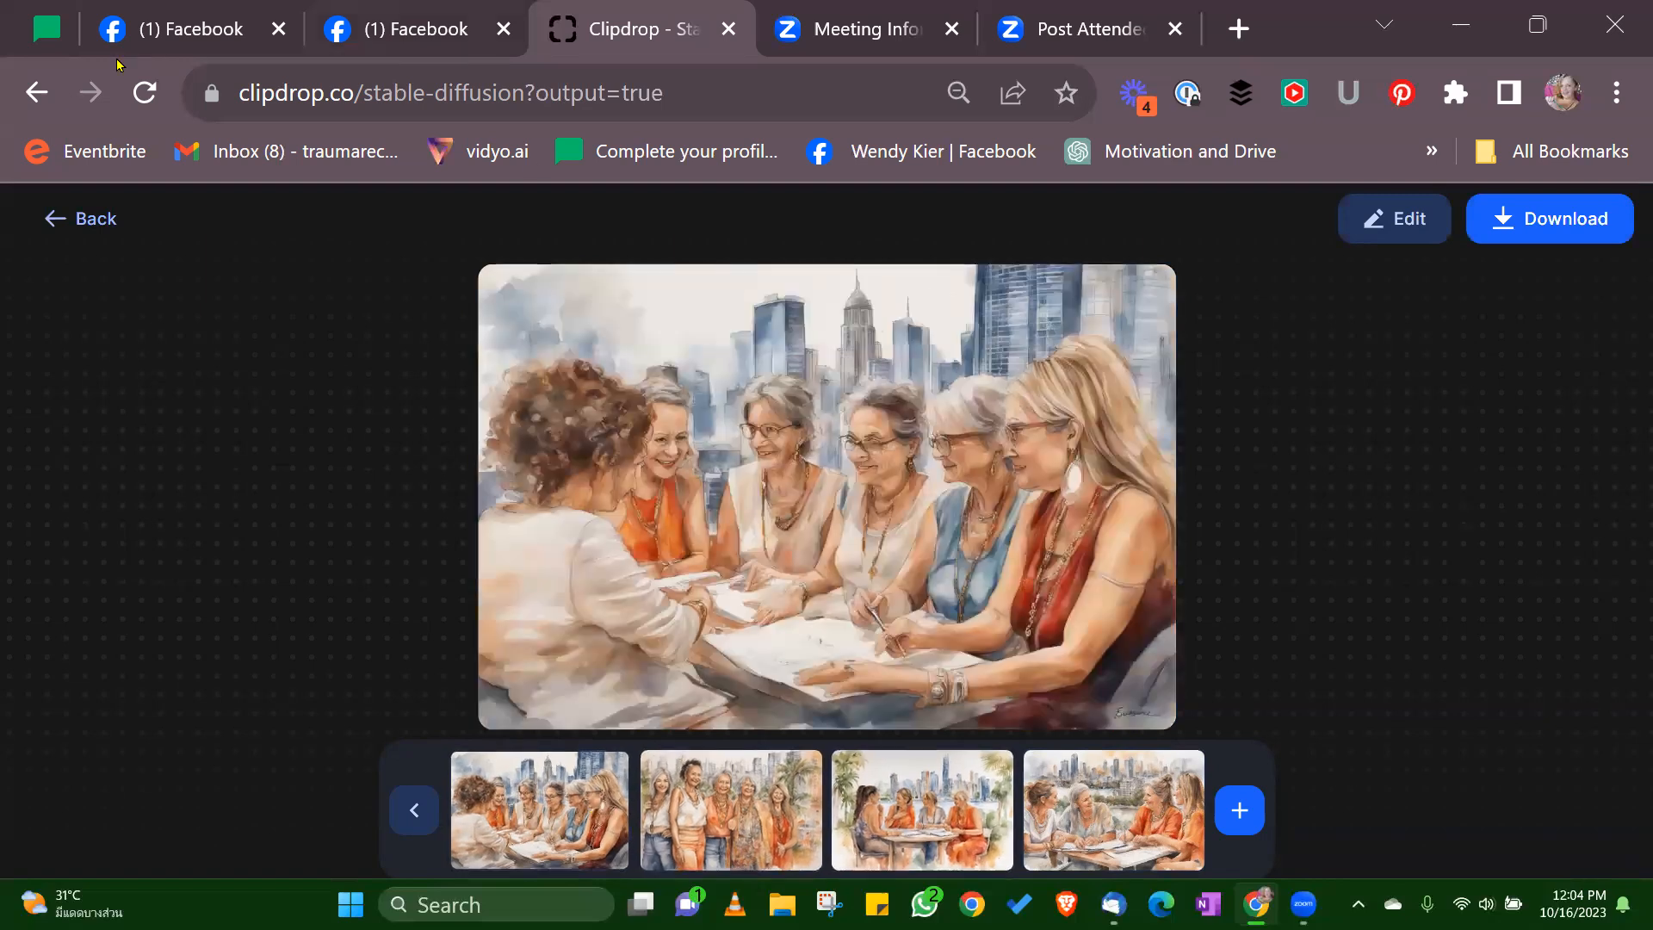
{"action": "left_click", "coordinate": [53, 219]}
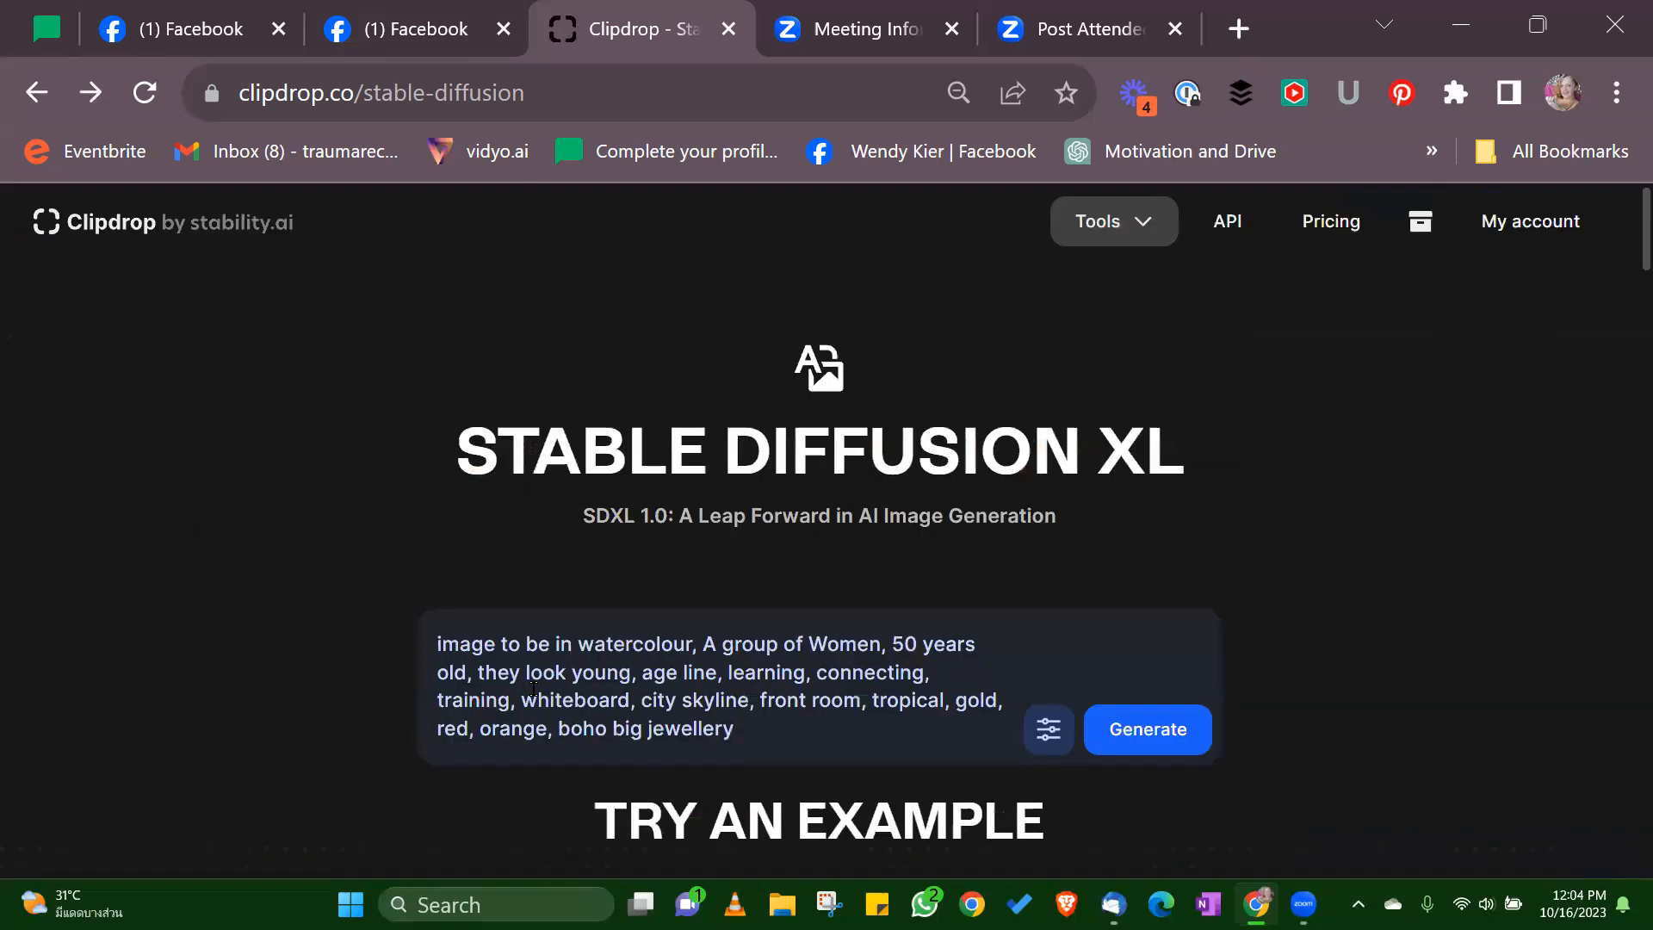
Step: Replace "tropical" with "bamboo" in the prompt and generate new images
{"action": "double_click", "coordinate": [911, 699]}
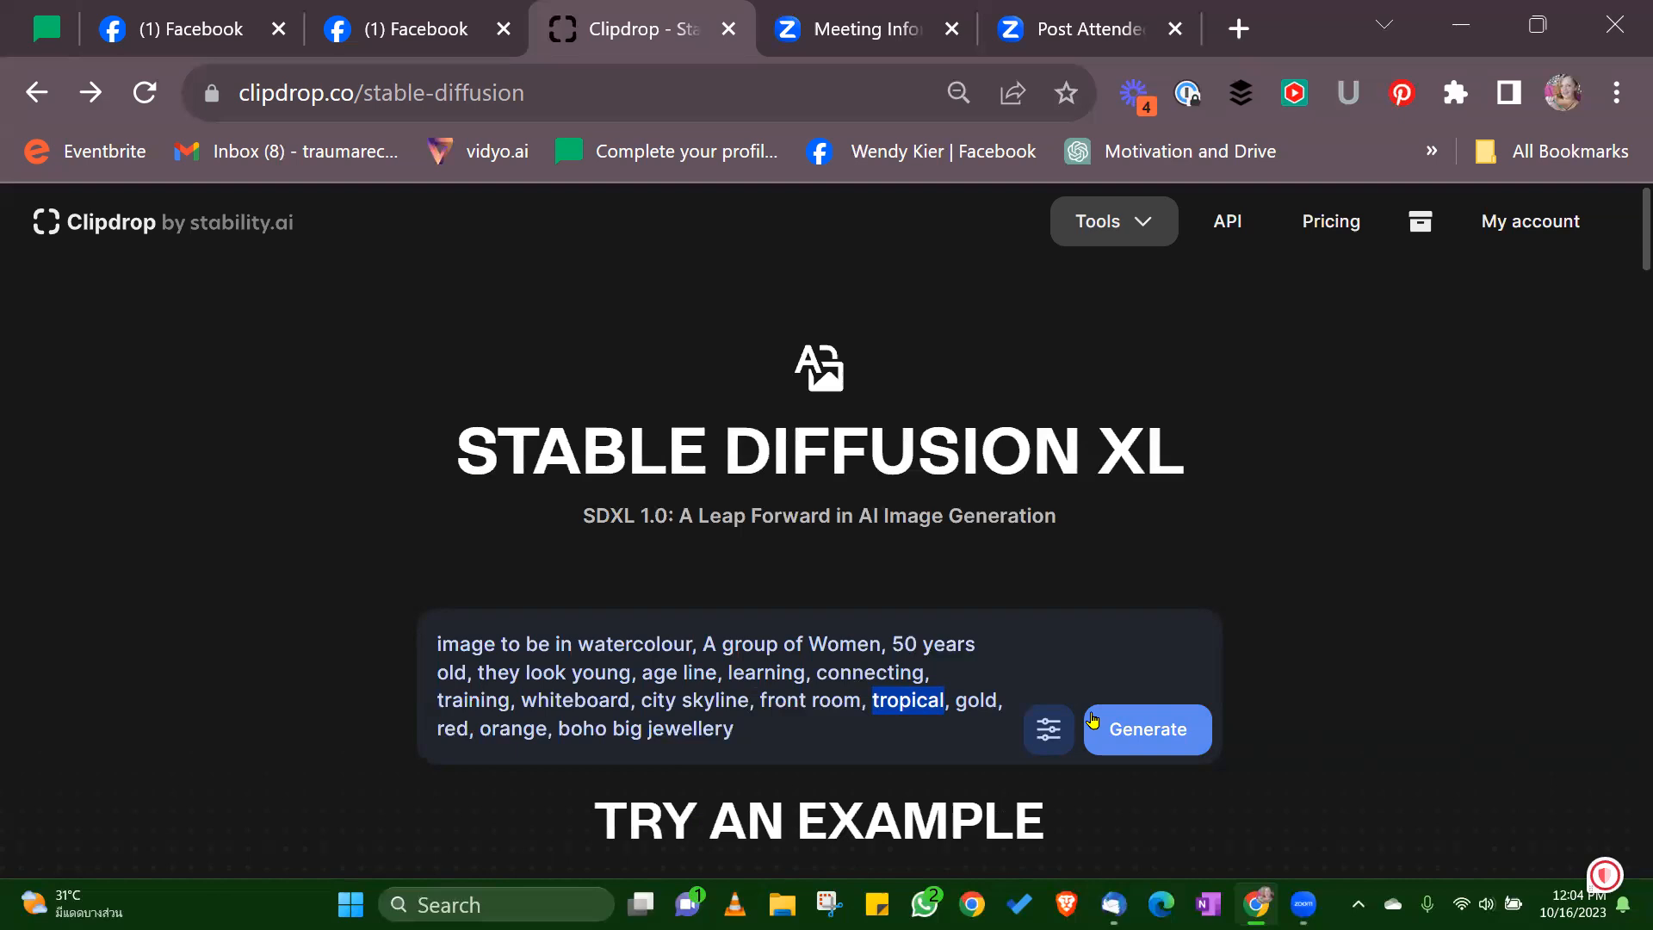
{"action": "key", "text": "BackSpace"}
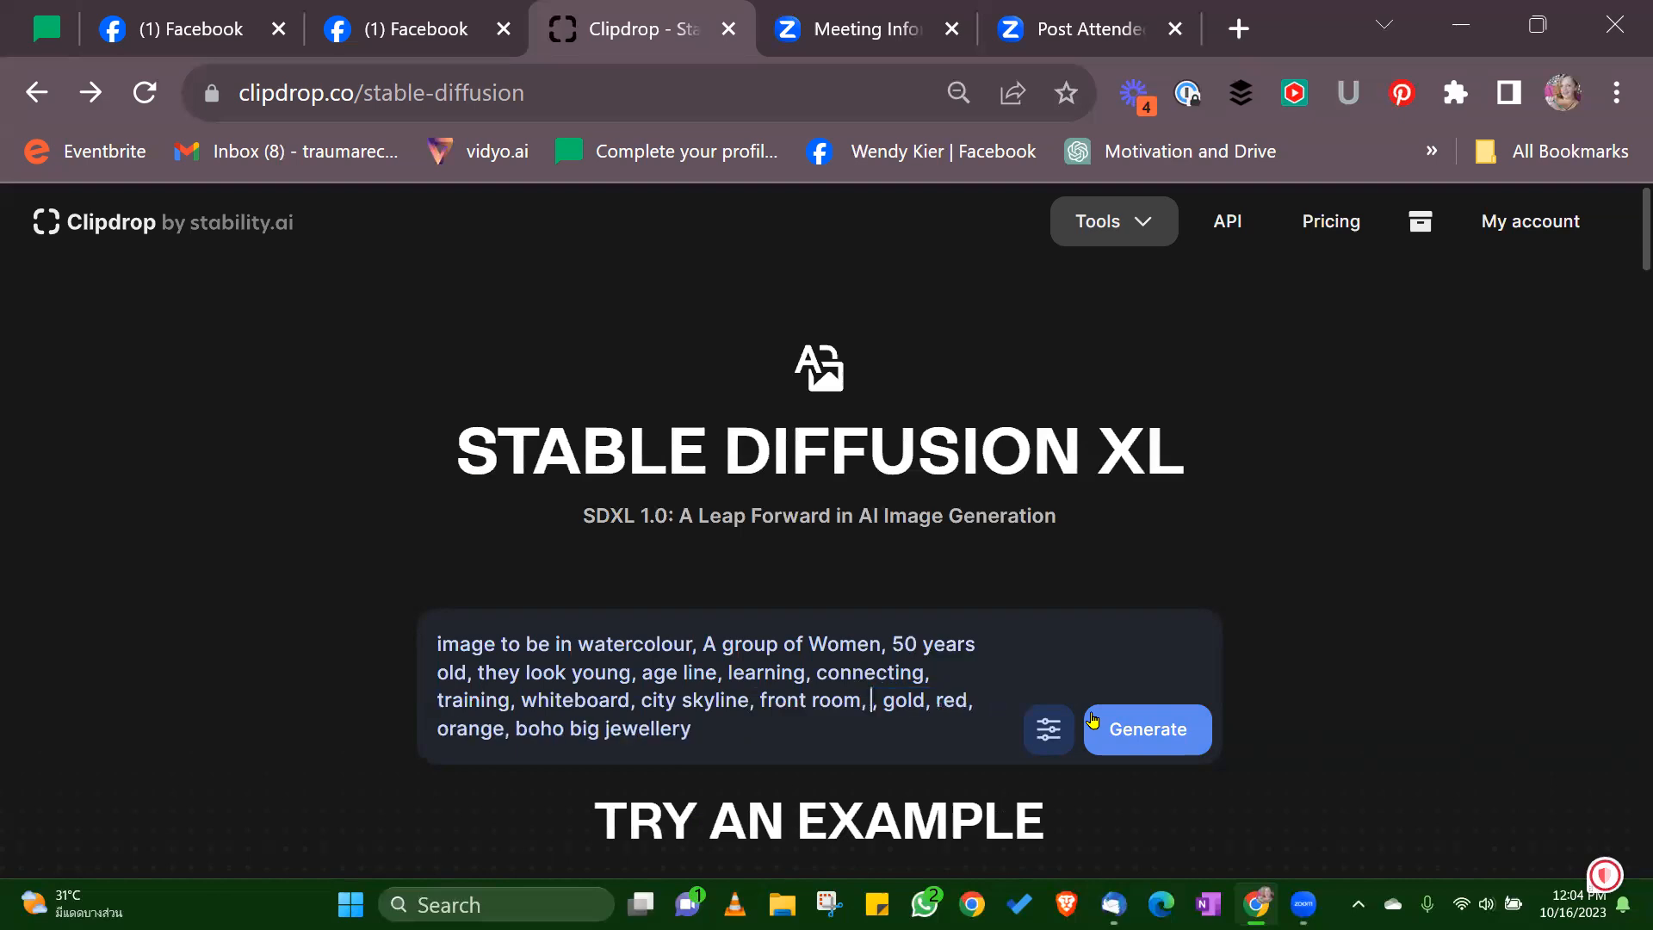
{"action": "type", "text": "banboo"}
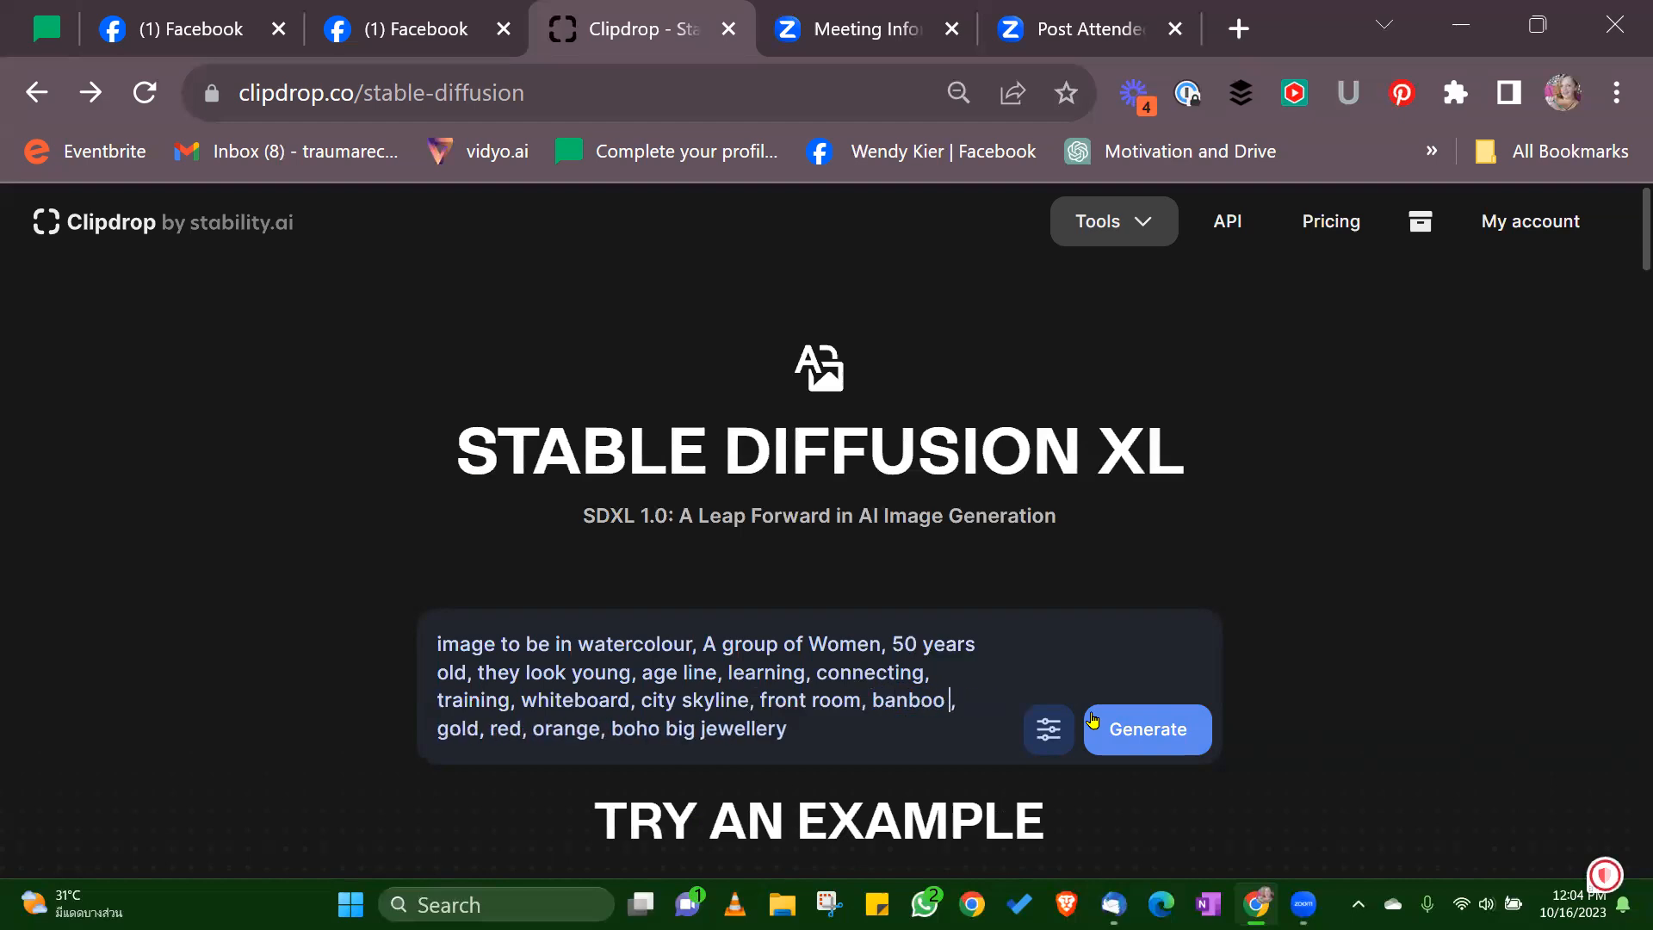
{"action": "right_click", "coordinate": [906, 697]}
{"action": "left_click", "coordinate": [886, 757]}
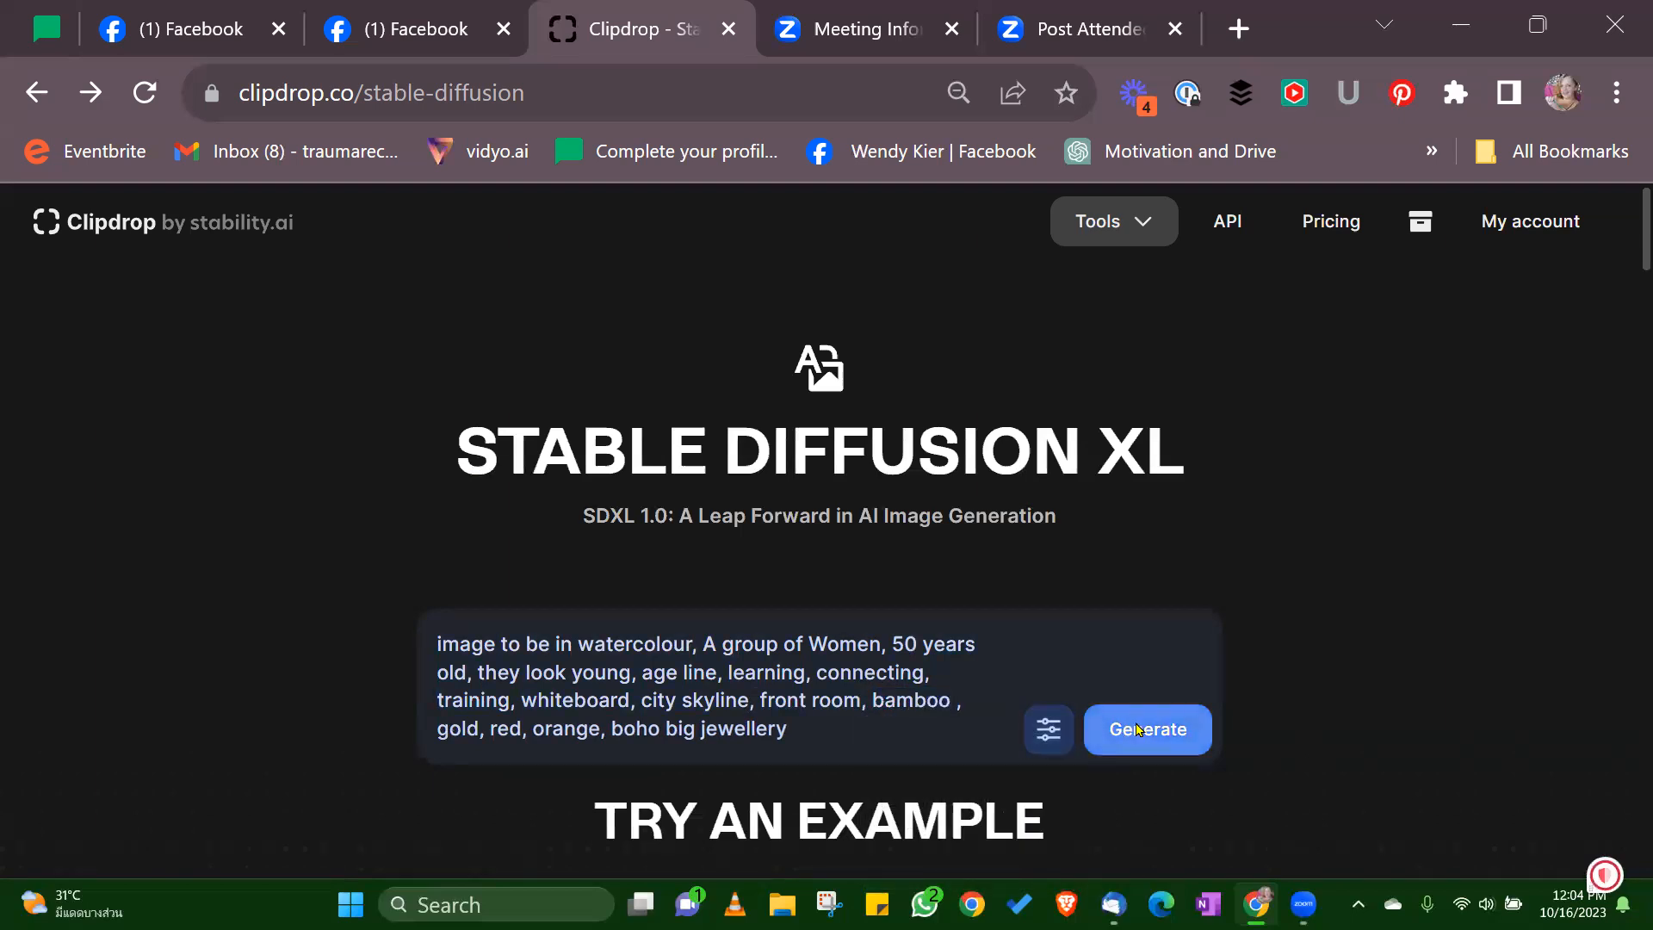
{"action": "left_click", "coordinate": [1127, 729]}
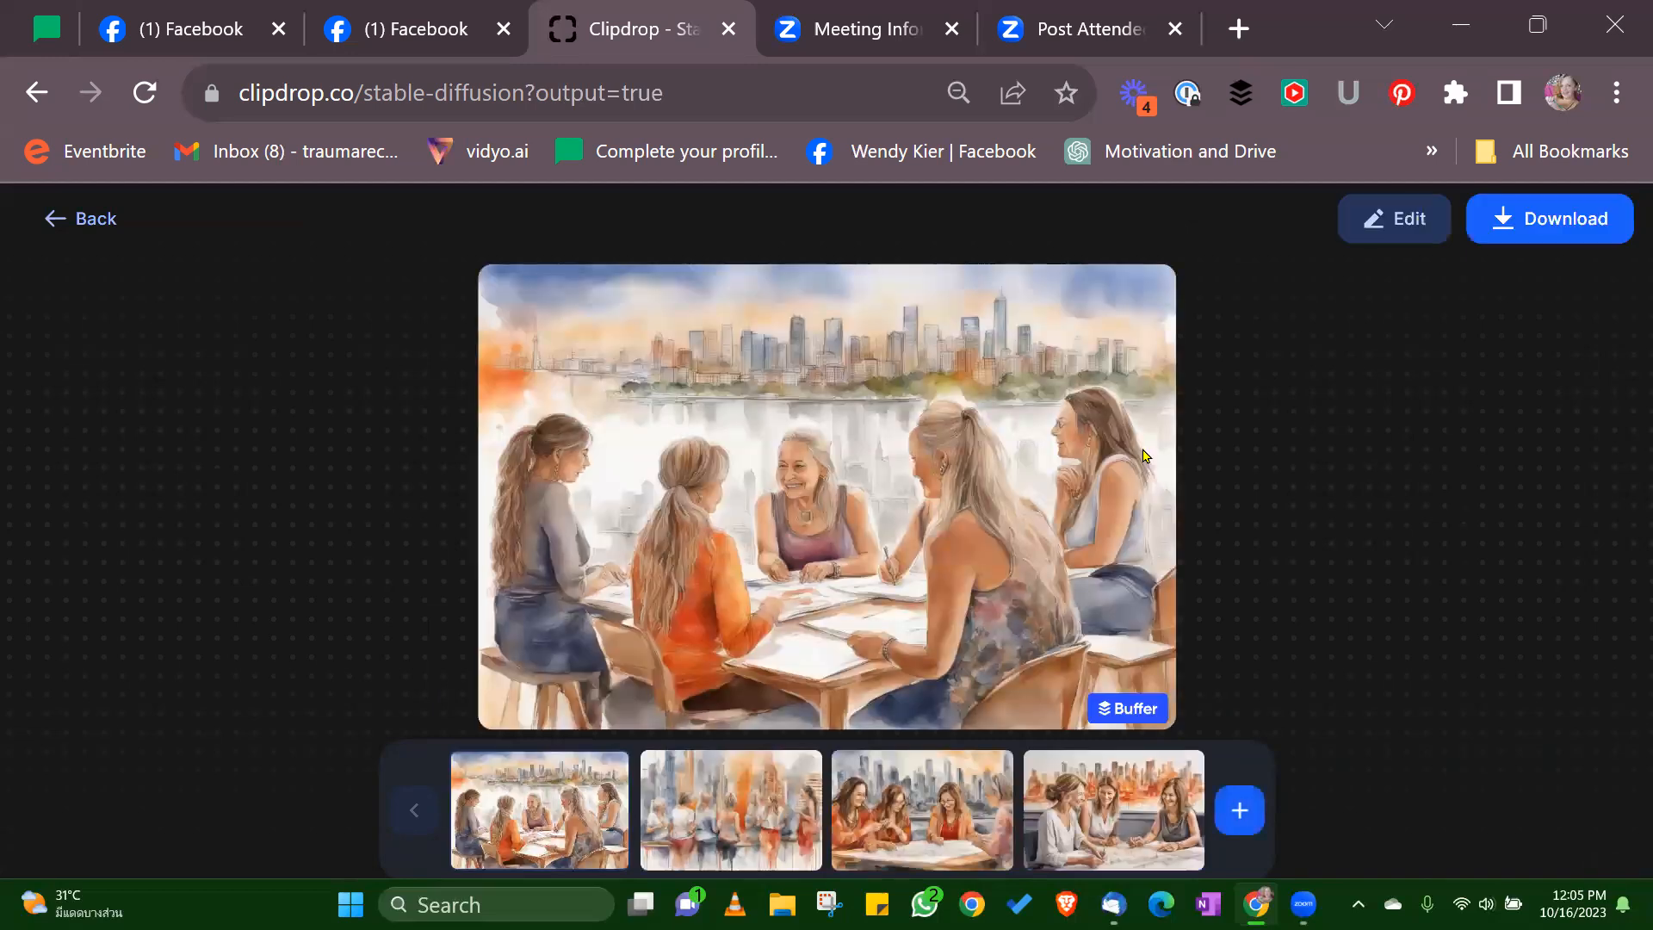
Step: Compare the images generated from the bamboo prompt at full size, checking the women, their surroundings and the skyline
{"action": "left_click", "coordinate": [735, 816]}
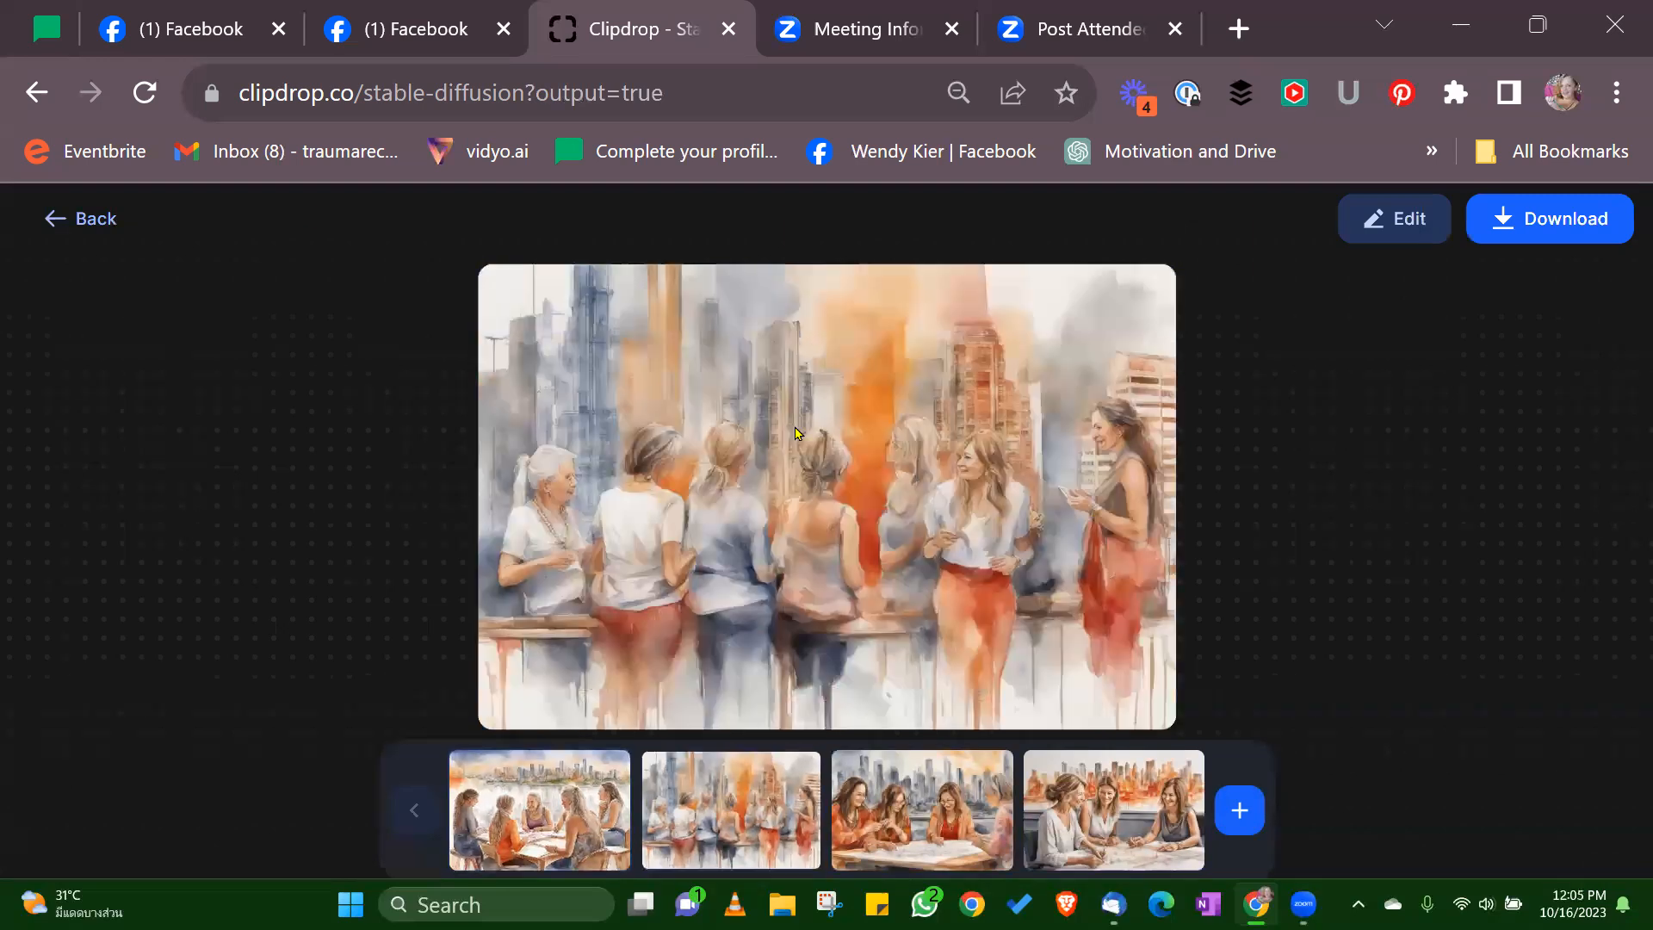
{"action": "left_click", "coordinate": [949, 818]}
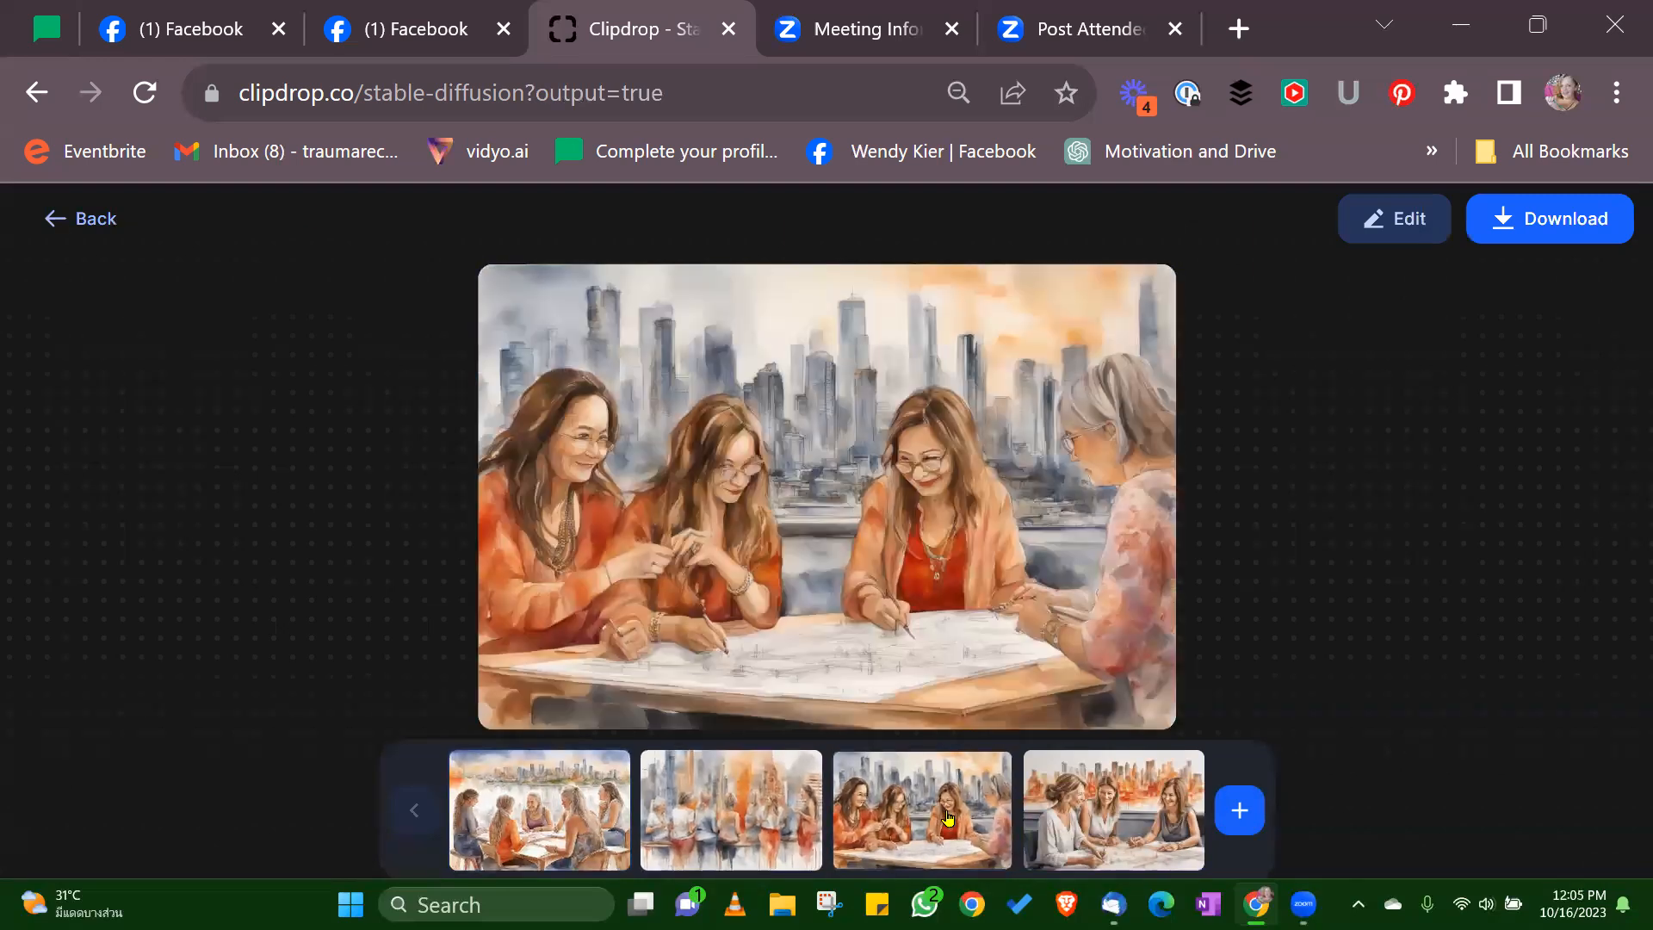
{"action": "left_click", "coordinate": [1144, 811]}
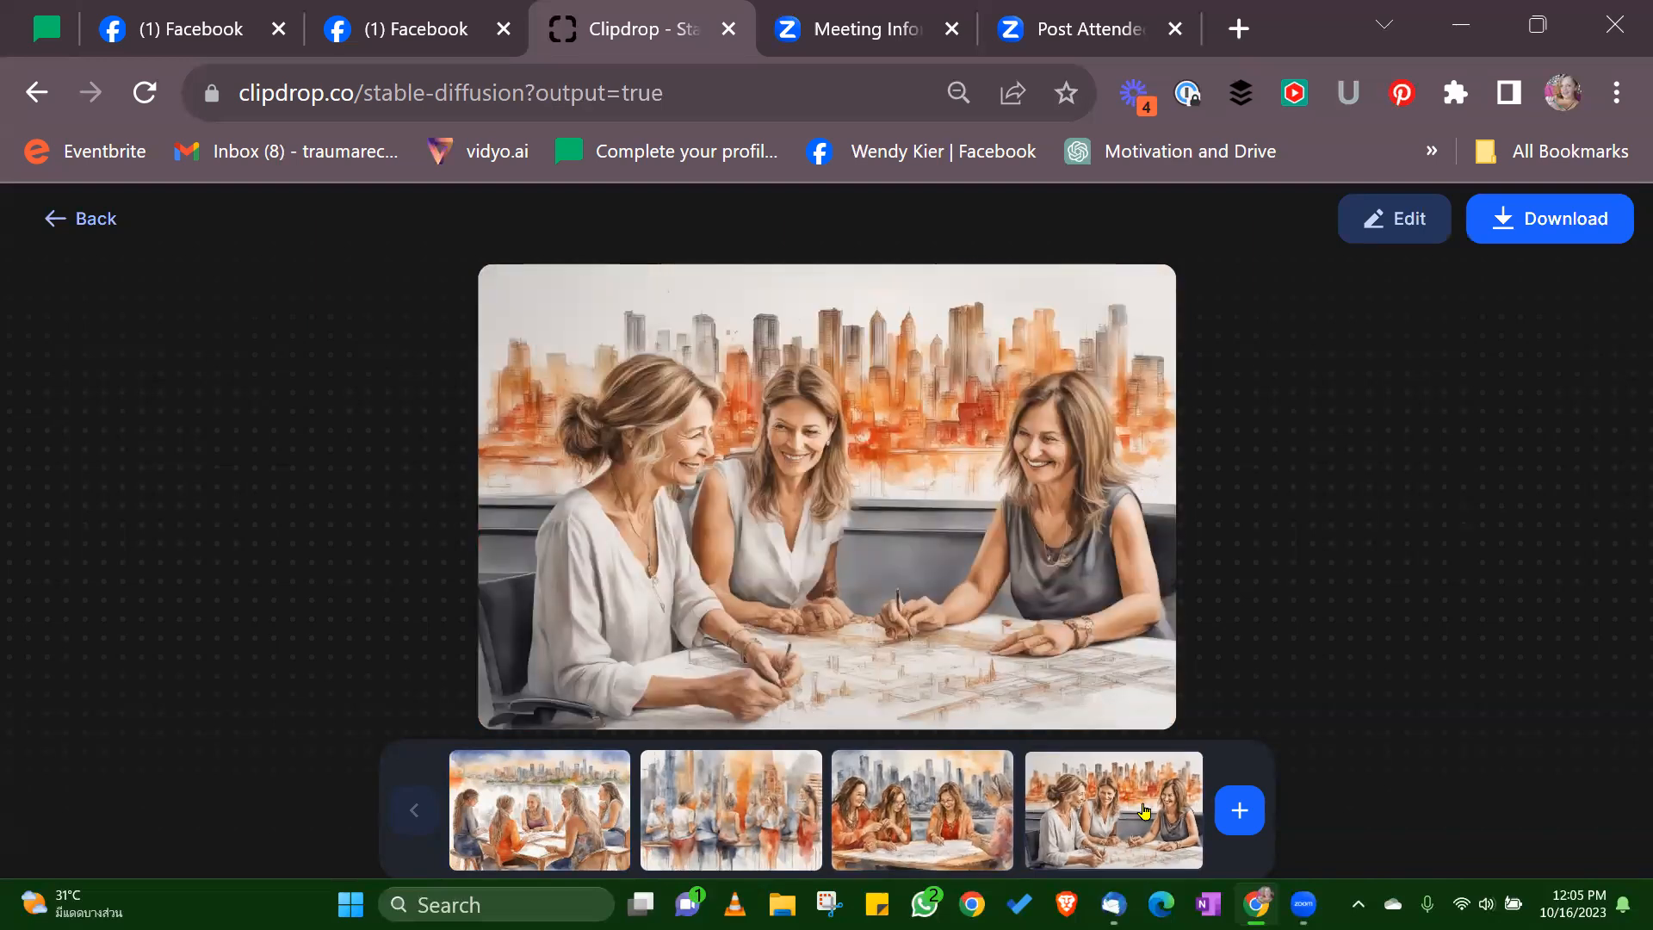
{"action": "left_click", "coordinate": [920, 800]}
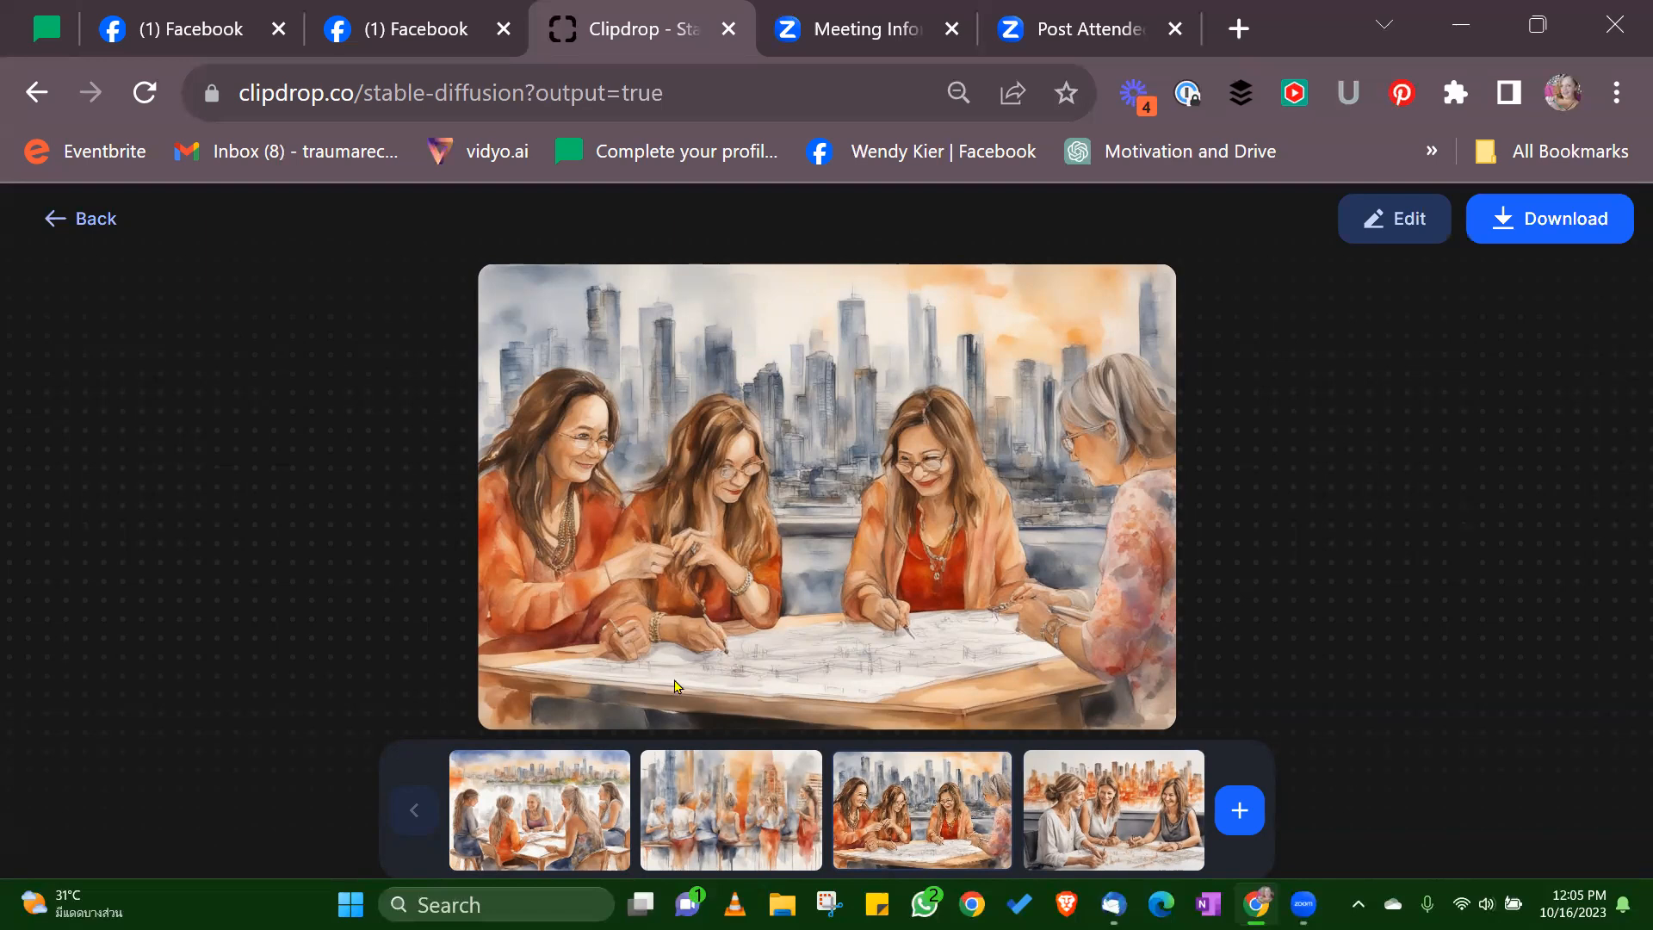
{"action": "mouse_move", "coordinate": [713, 547]}
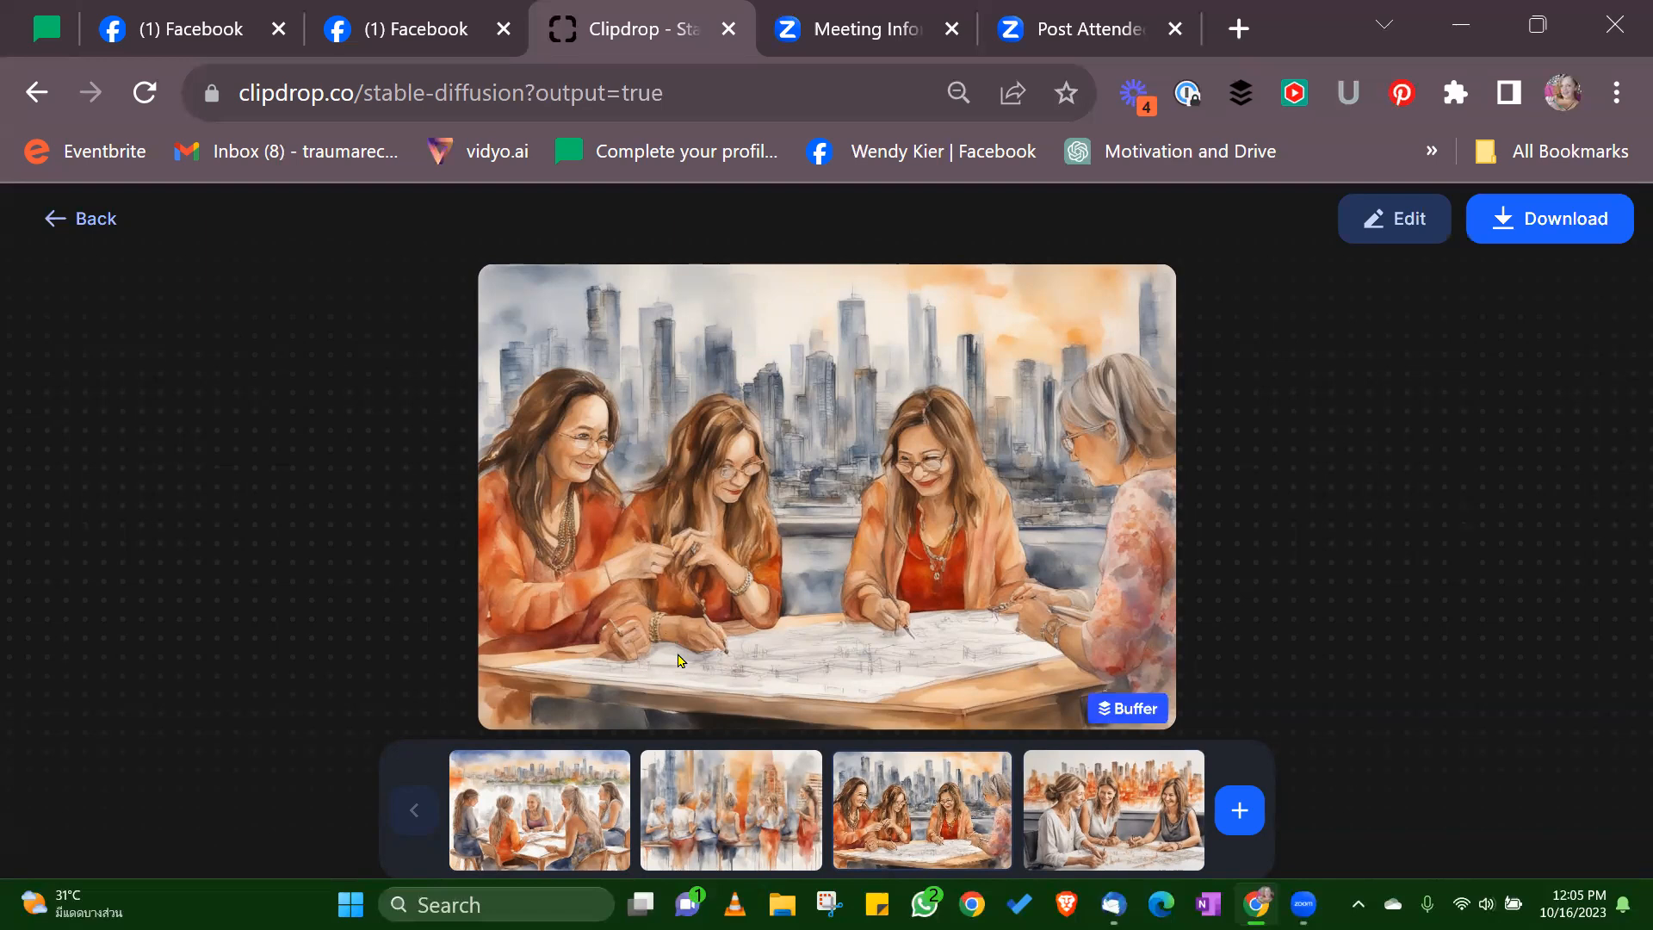
{"action": "left_click", "coordinate": [572, 788]}
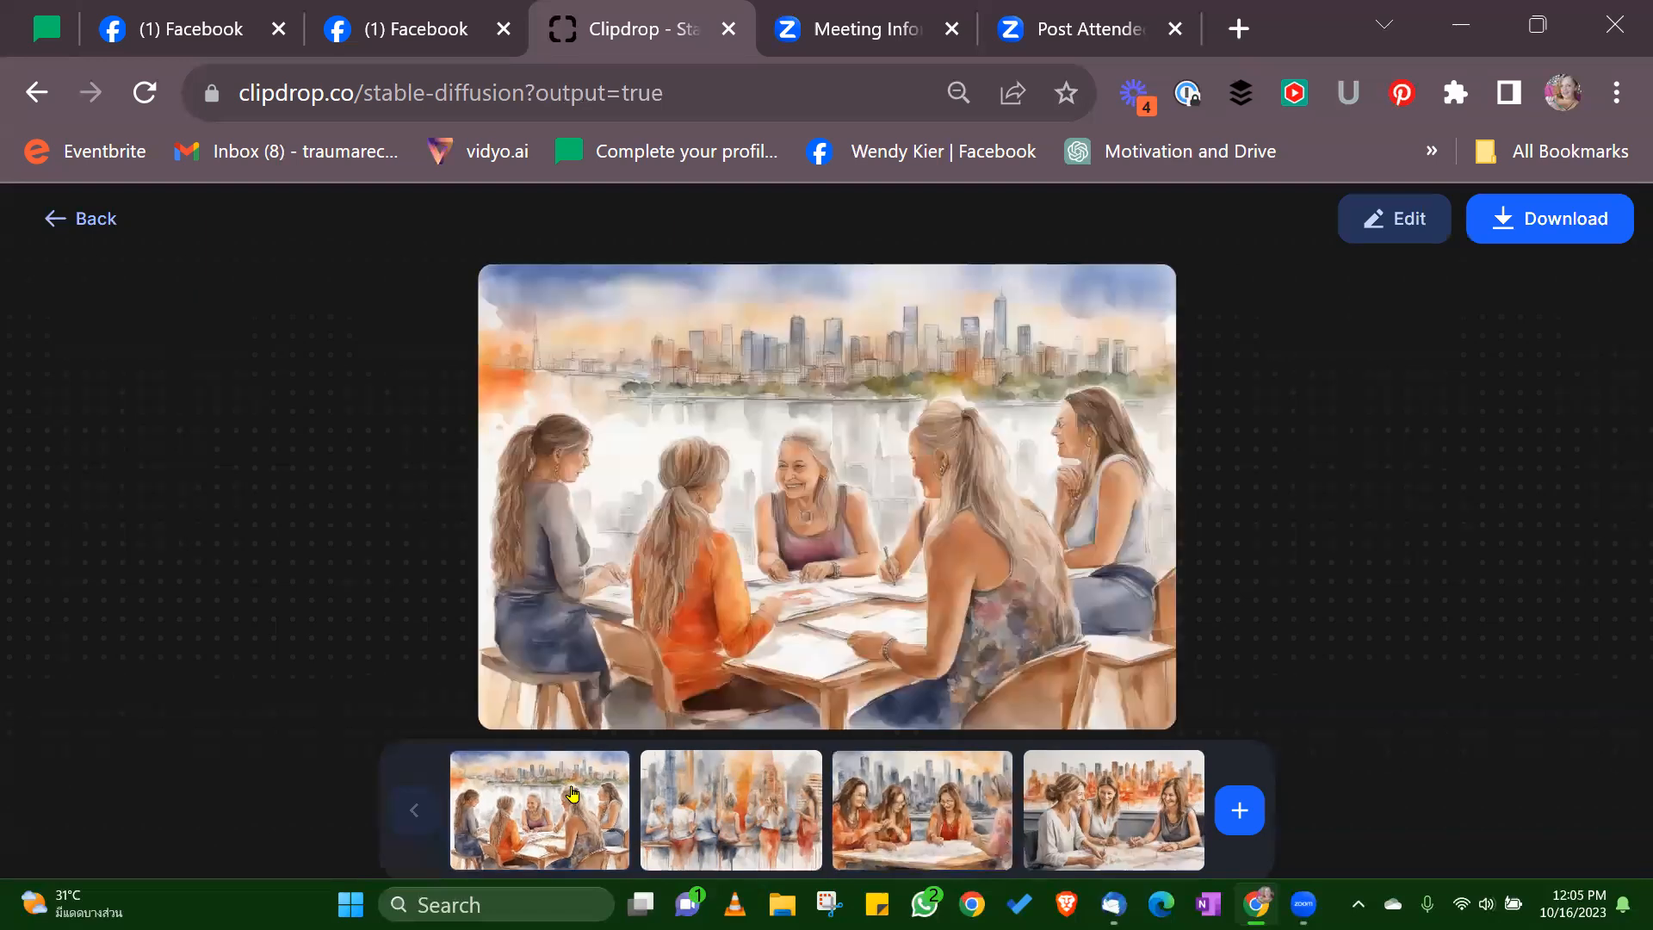
{"action": "left_click", "coordinate": [1131, 827]}
{"action": "left_click", "coordinate": [939, 809]}
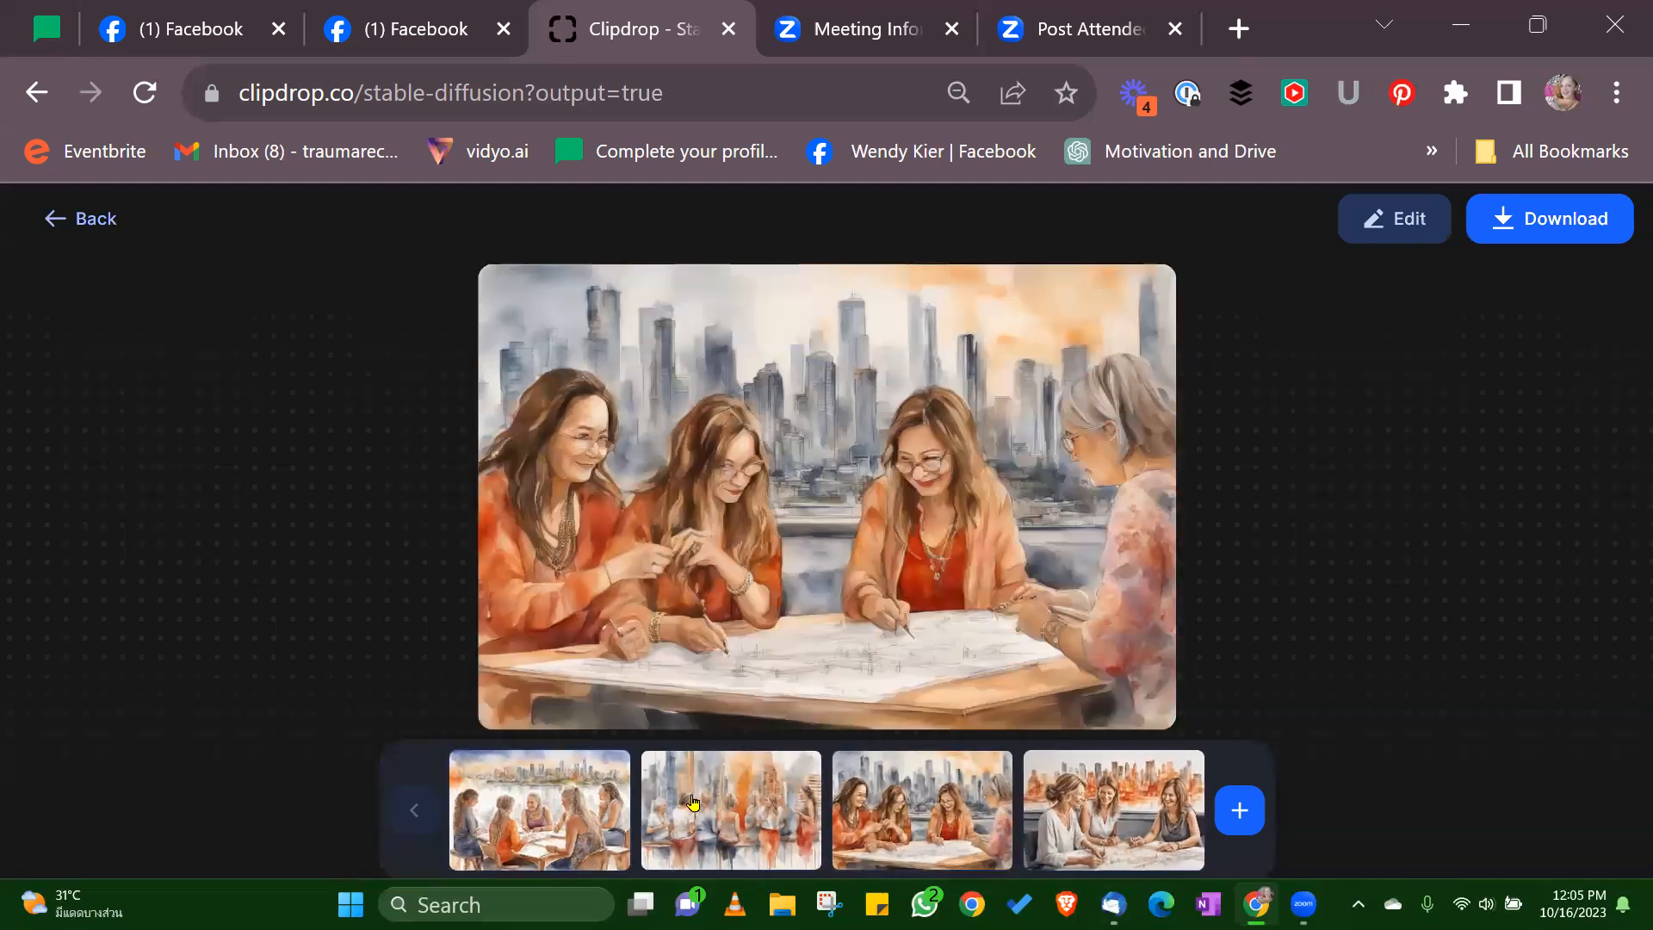
{"action": "left_click", "coordinate": [539, 809]}
{"action": "left_click", "coordinate": [917, 790]}
{"action": "left_click", "coordinate": [1111, 810]}
Step: Generate another batch from the bamboo prompt, view its first two images at full size and return to the prompt
{"action": "left_click", "coordinate": [1240, 810]}
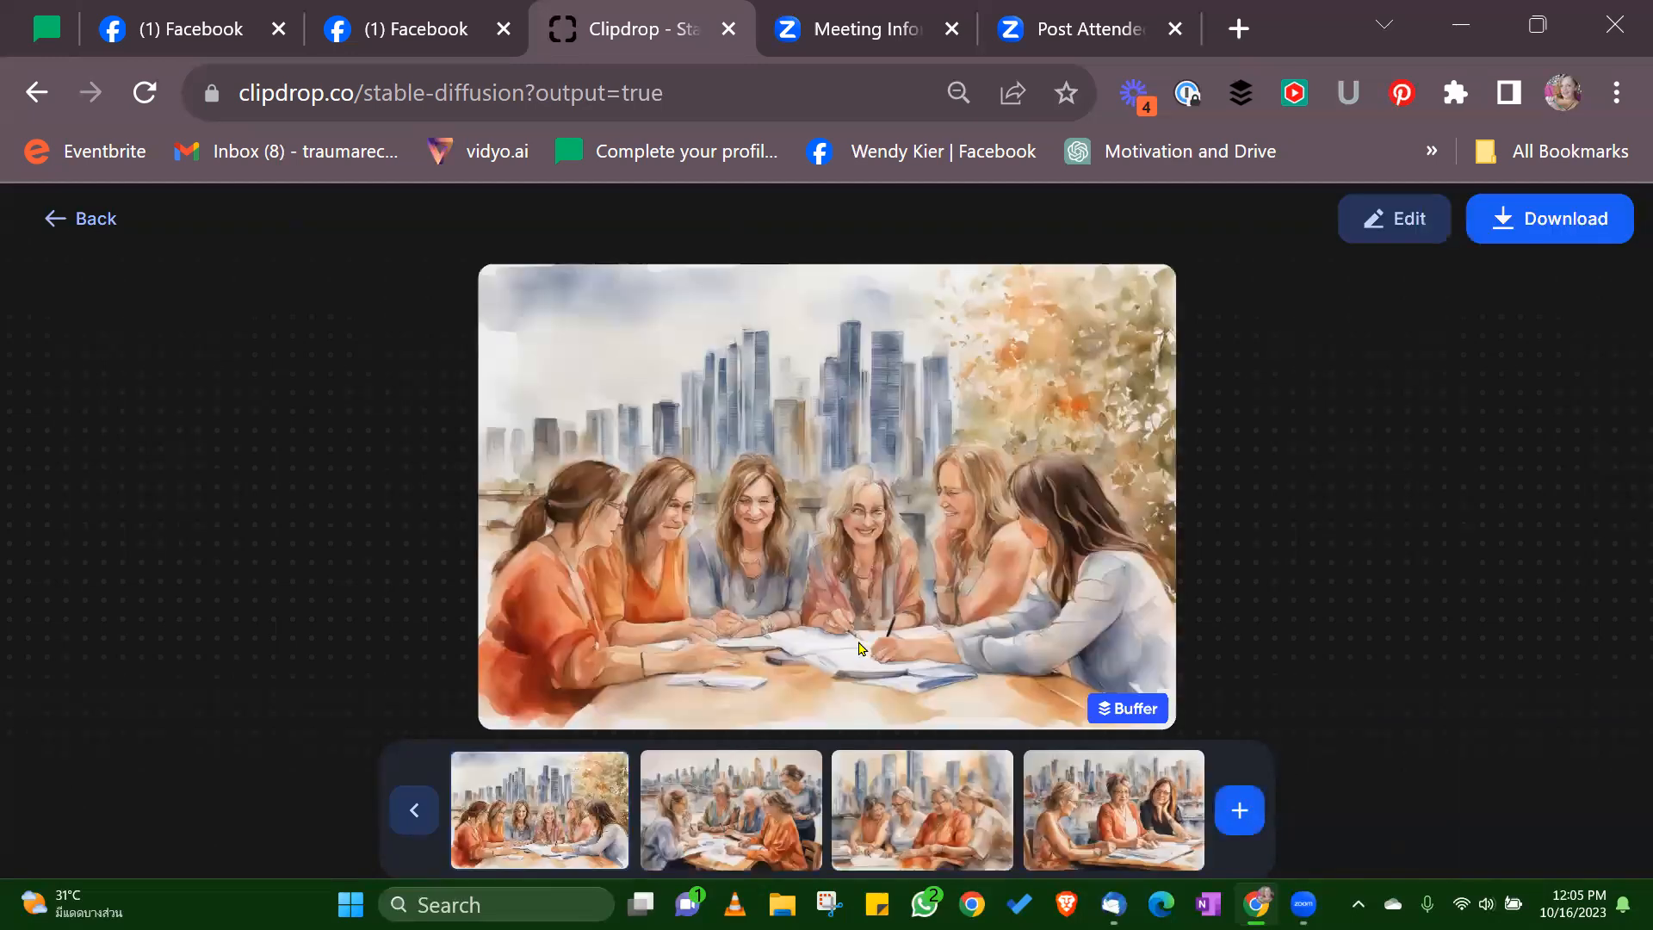
{"action": "left_click", "coordinate": [753, 824]}
{"action": "left_click", "coordinate": [620, 801]}
{"action": "left_click", "coordinate": [79, 219]}
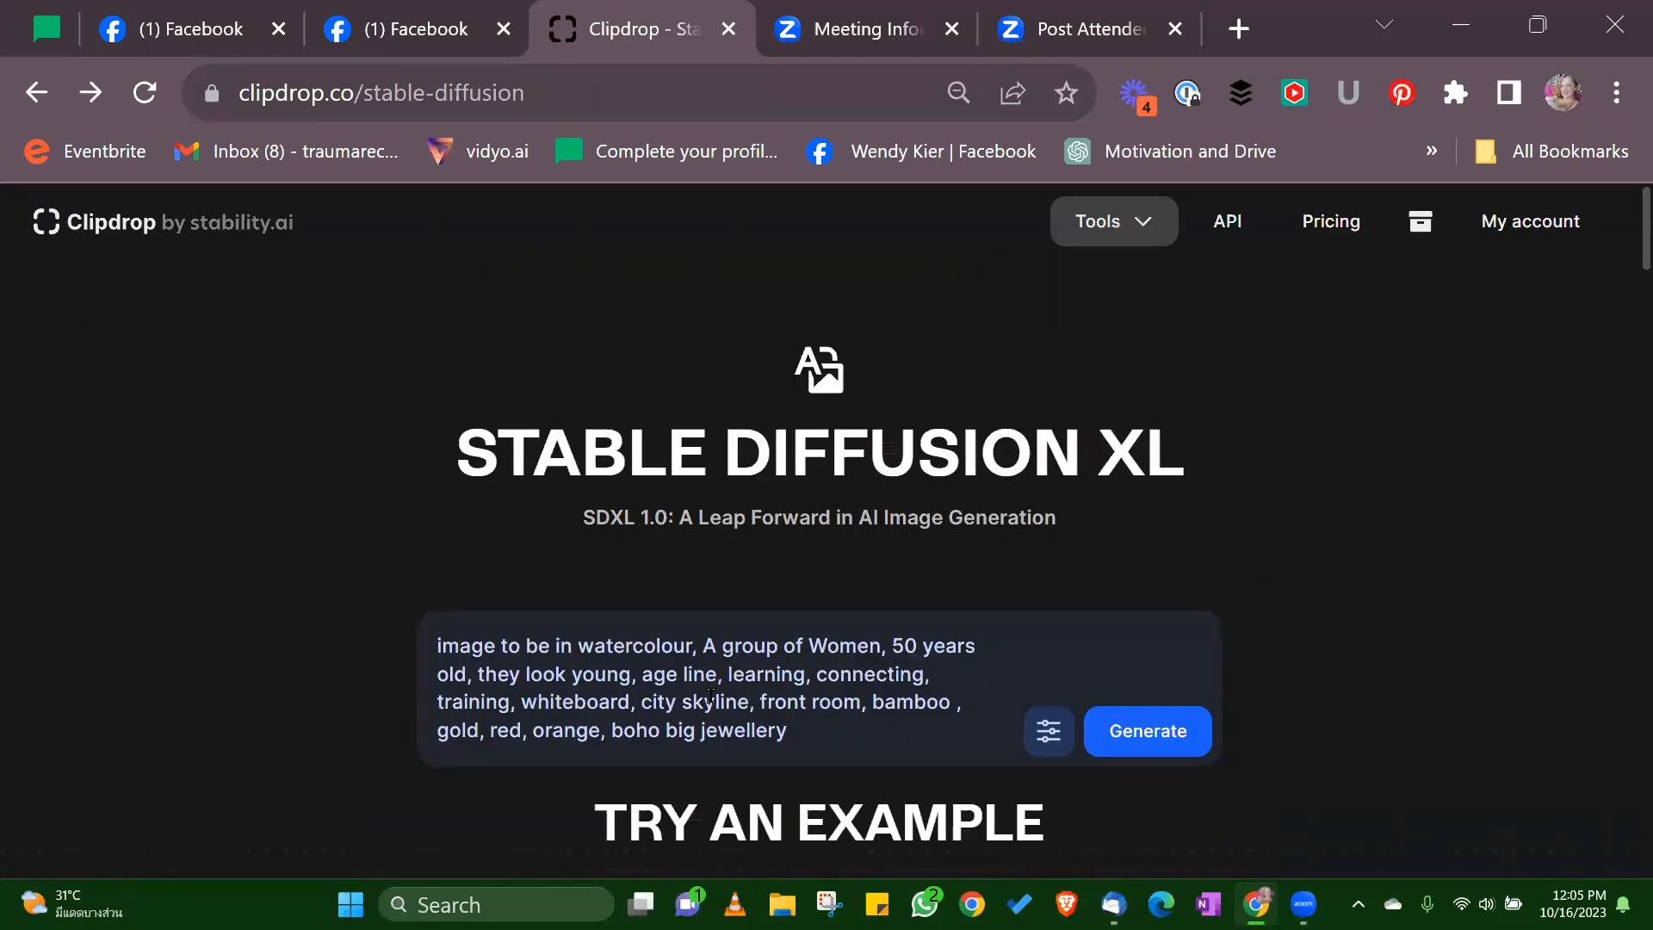
Step: Replace "city skyline" with "hills and mountains", remove the space after "bamboo" and generate new images
{"action": "left_click_drag", "start_coordinate": [639, 705], "coordinate": [749, 705]}
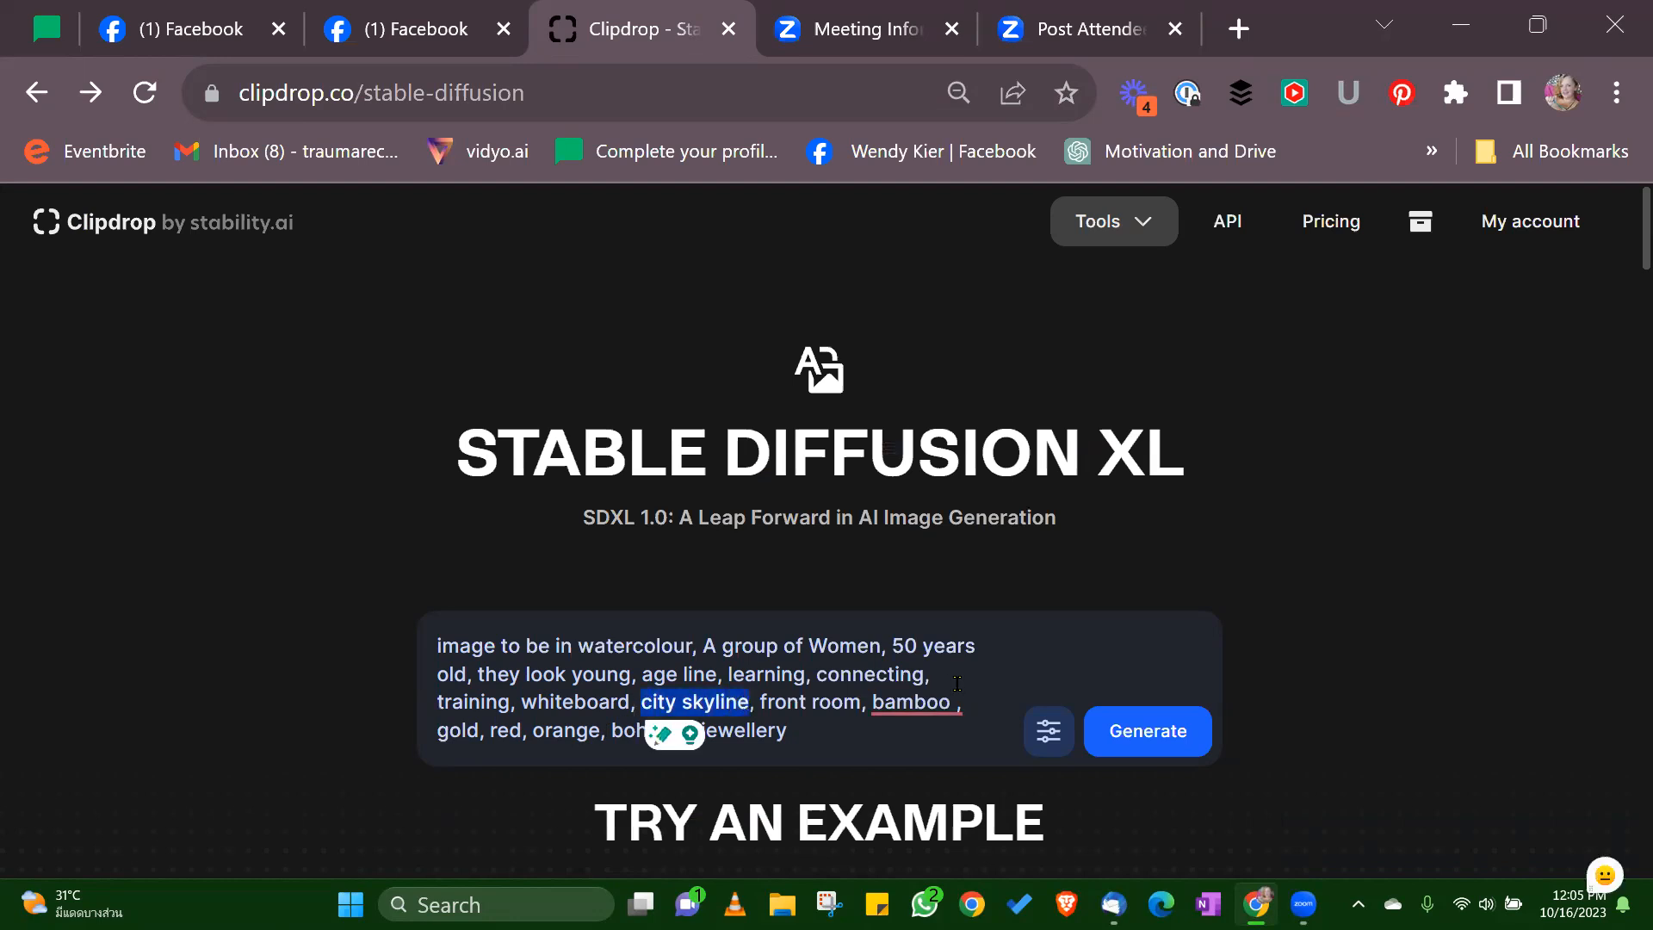
{"action": "type", "text": "hills and mounti"}
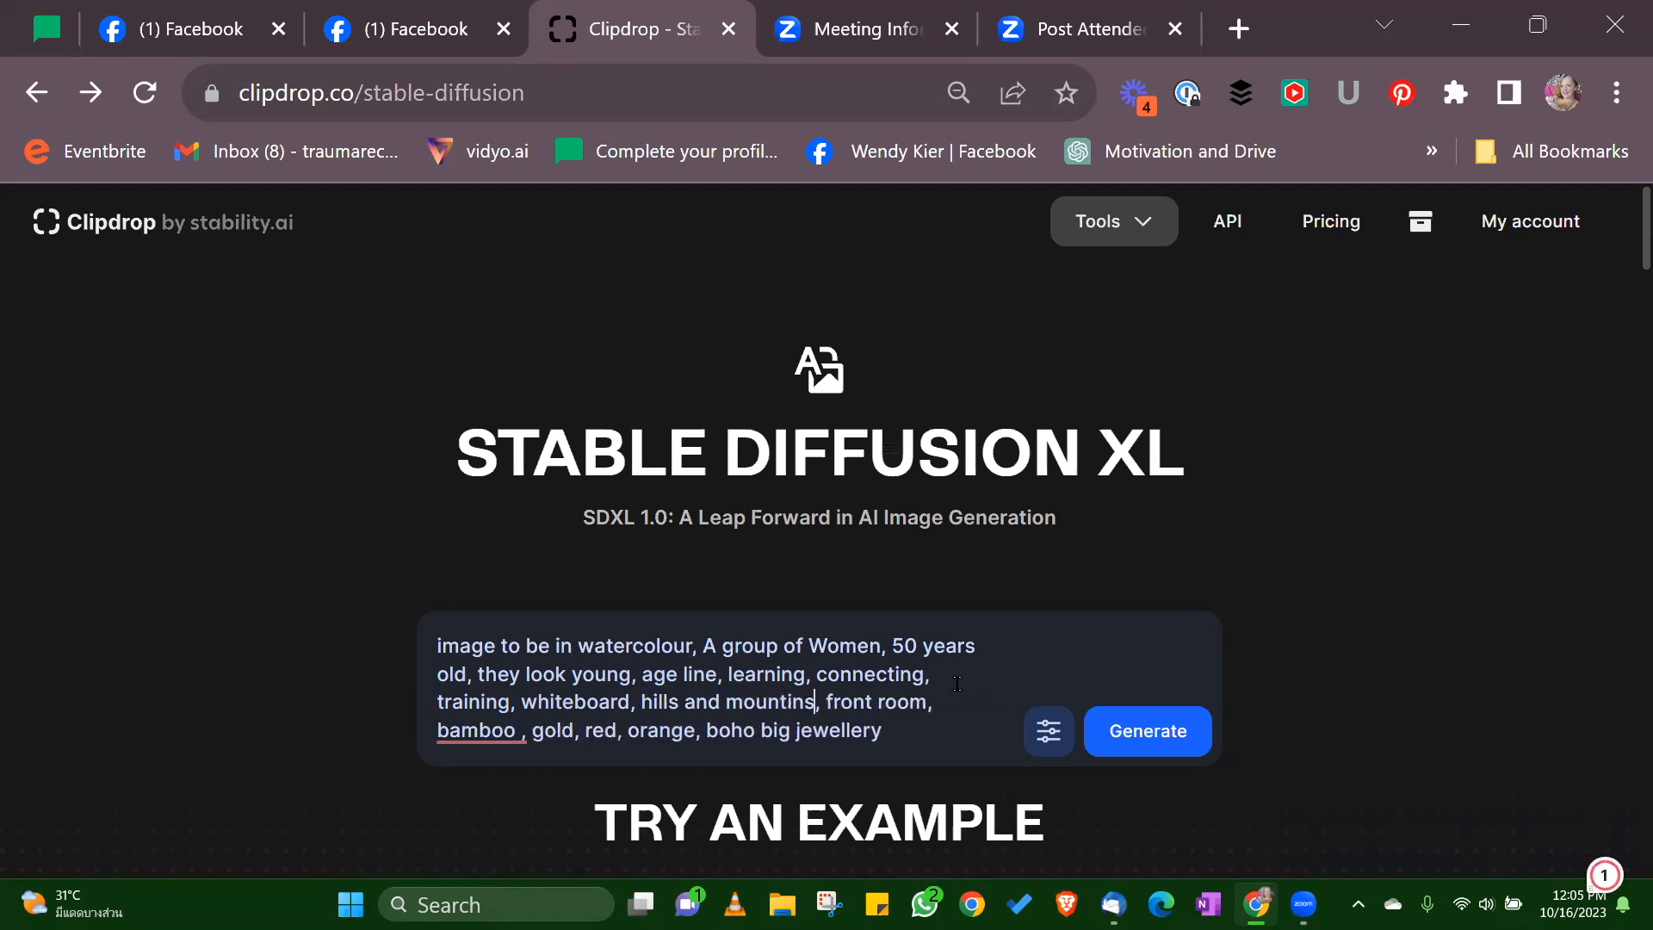
{"action": "mouse_move", "coordinate": [528, 734]}
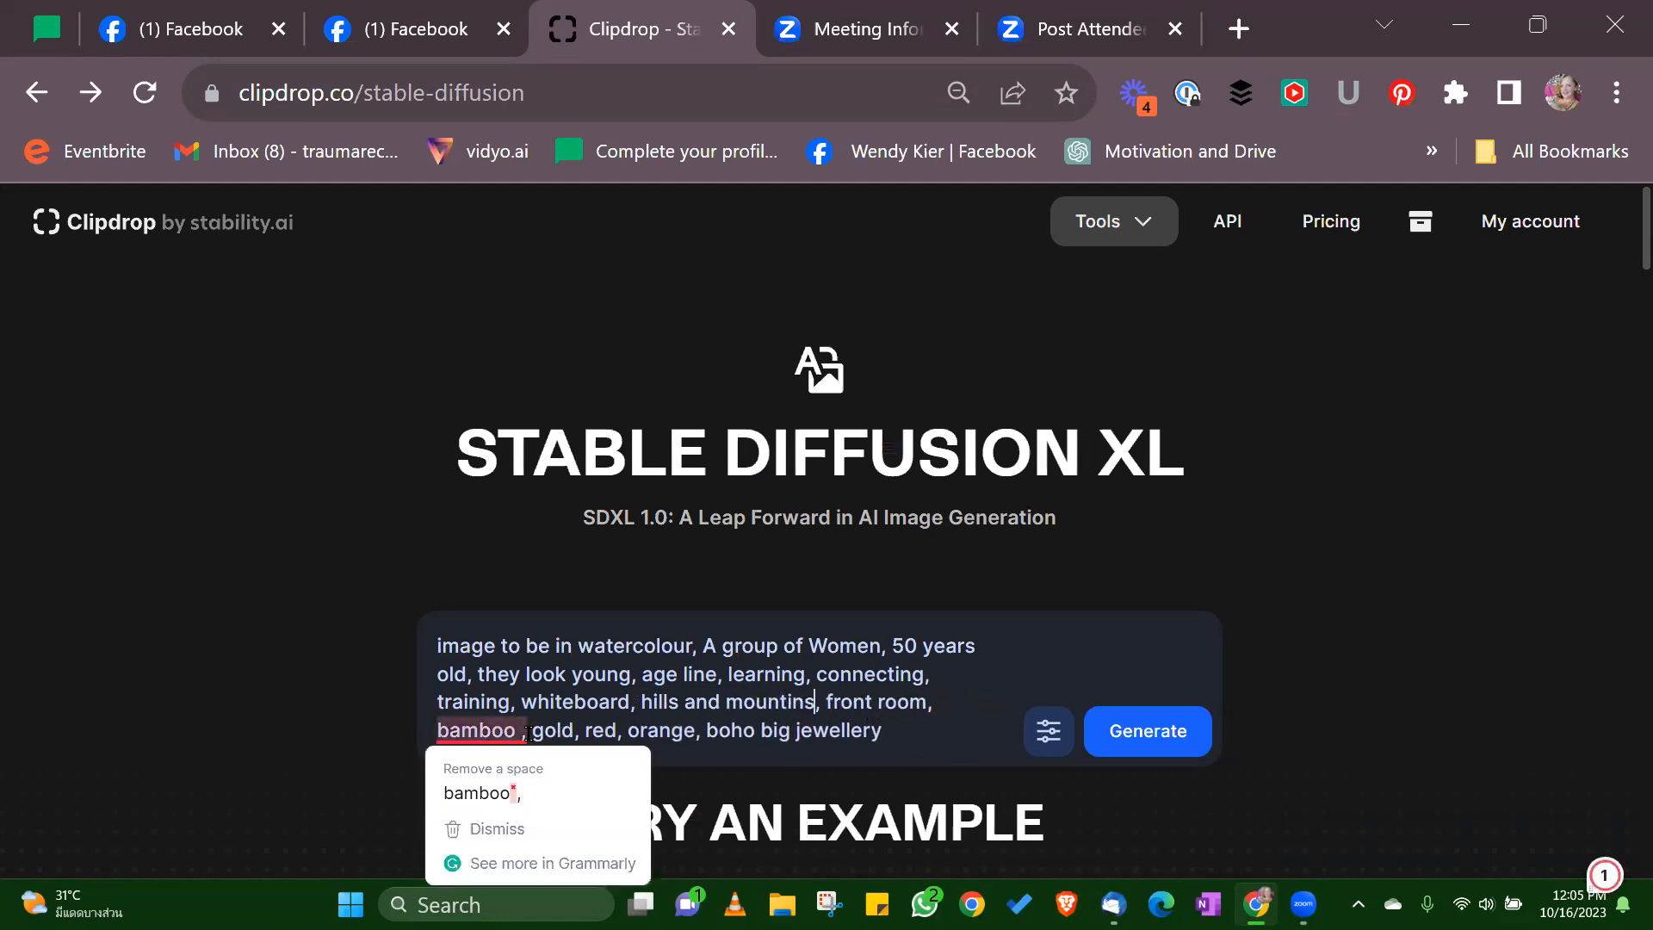
{"action": "key", "text": "BackSpace"}
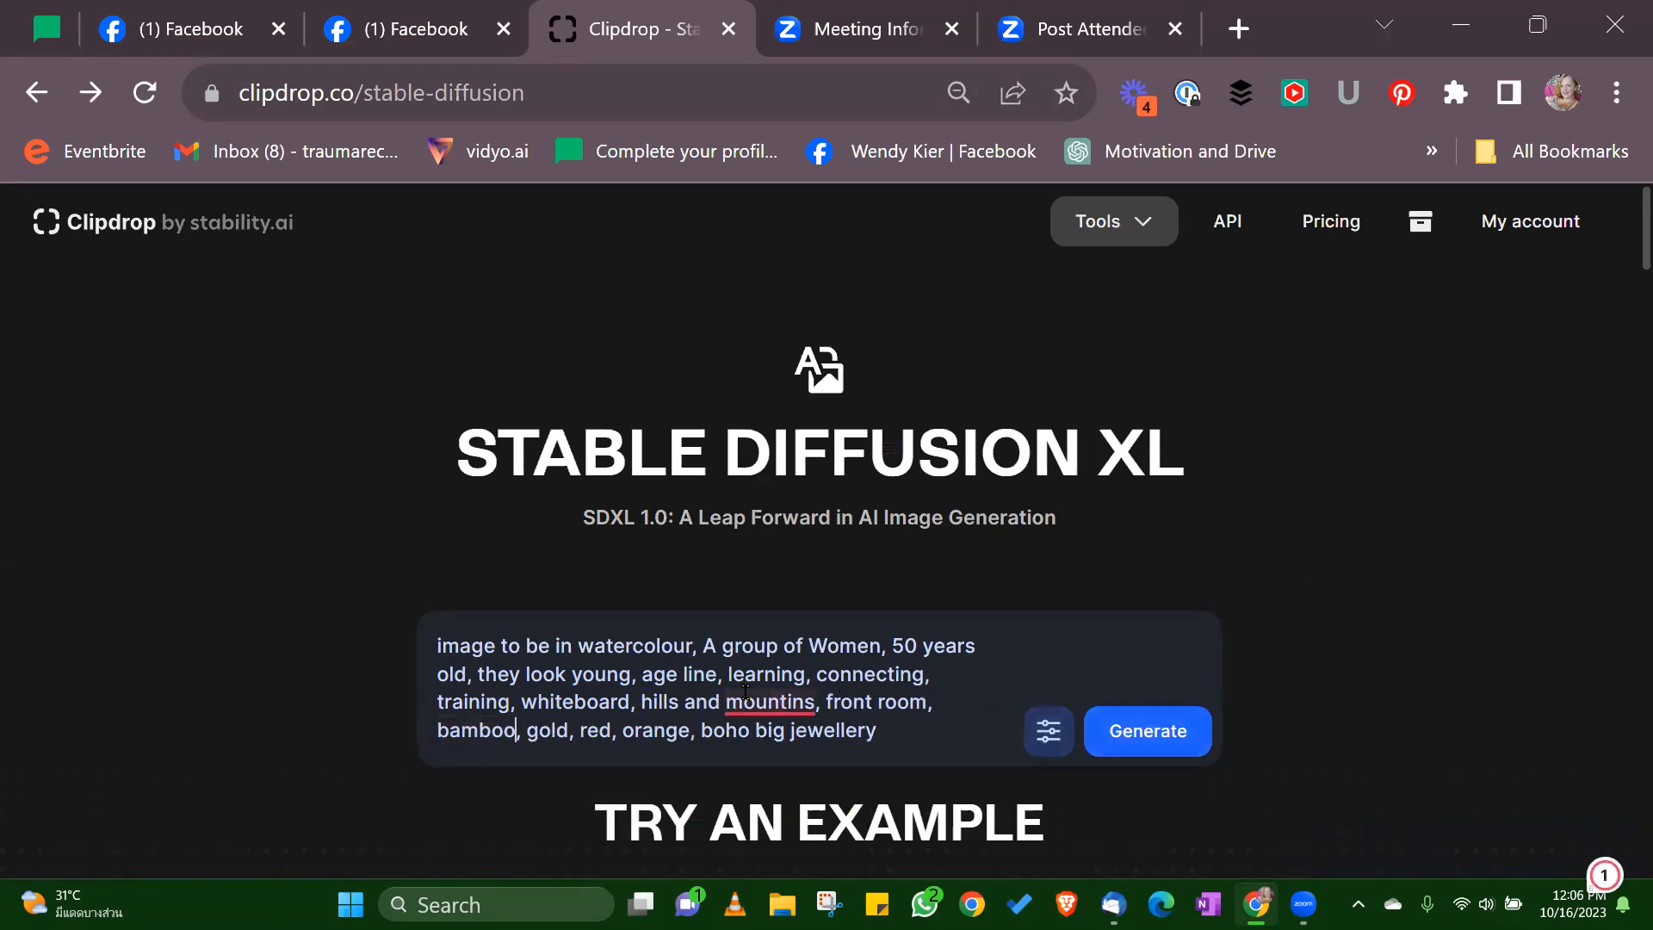
{"action": "mouse_move", "coordinate": [800, 702]}
{"action": "left_click", "coordinate": [775, 766]}
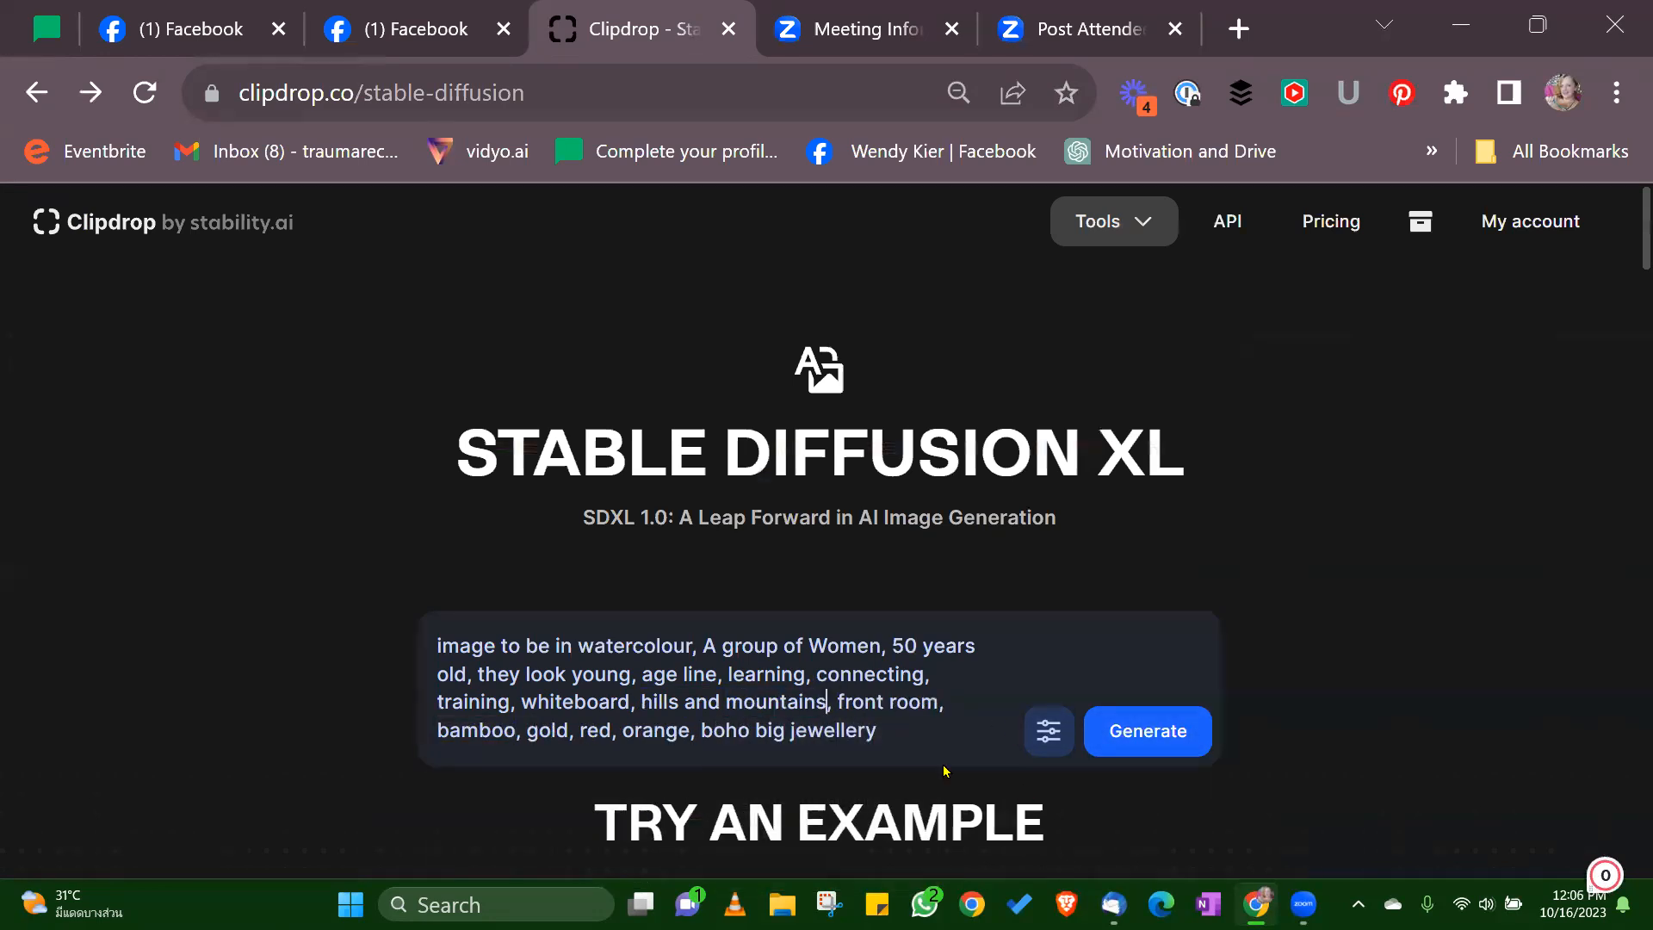
{"action": "left_click", "coordinate": [1153, 740]}
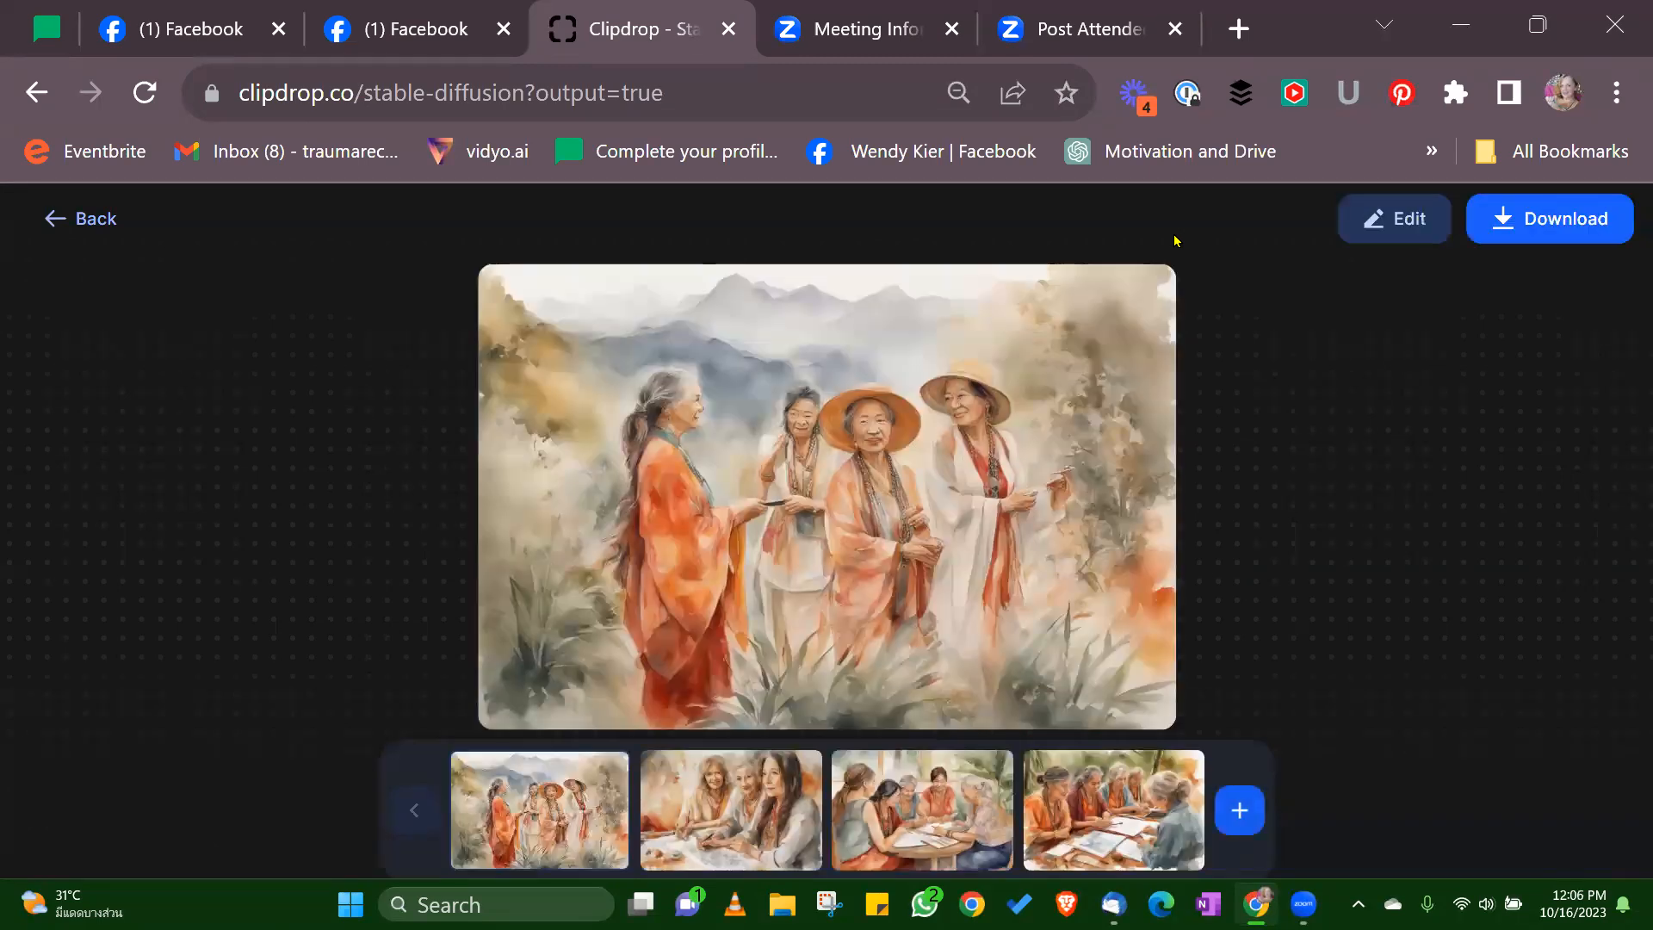
Step: View the images generated from the "hills and mountains" prompt at full size and compare the women and their surroundings
{"action": "left_click", "coordinate": [731, 778]}
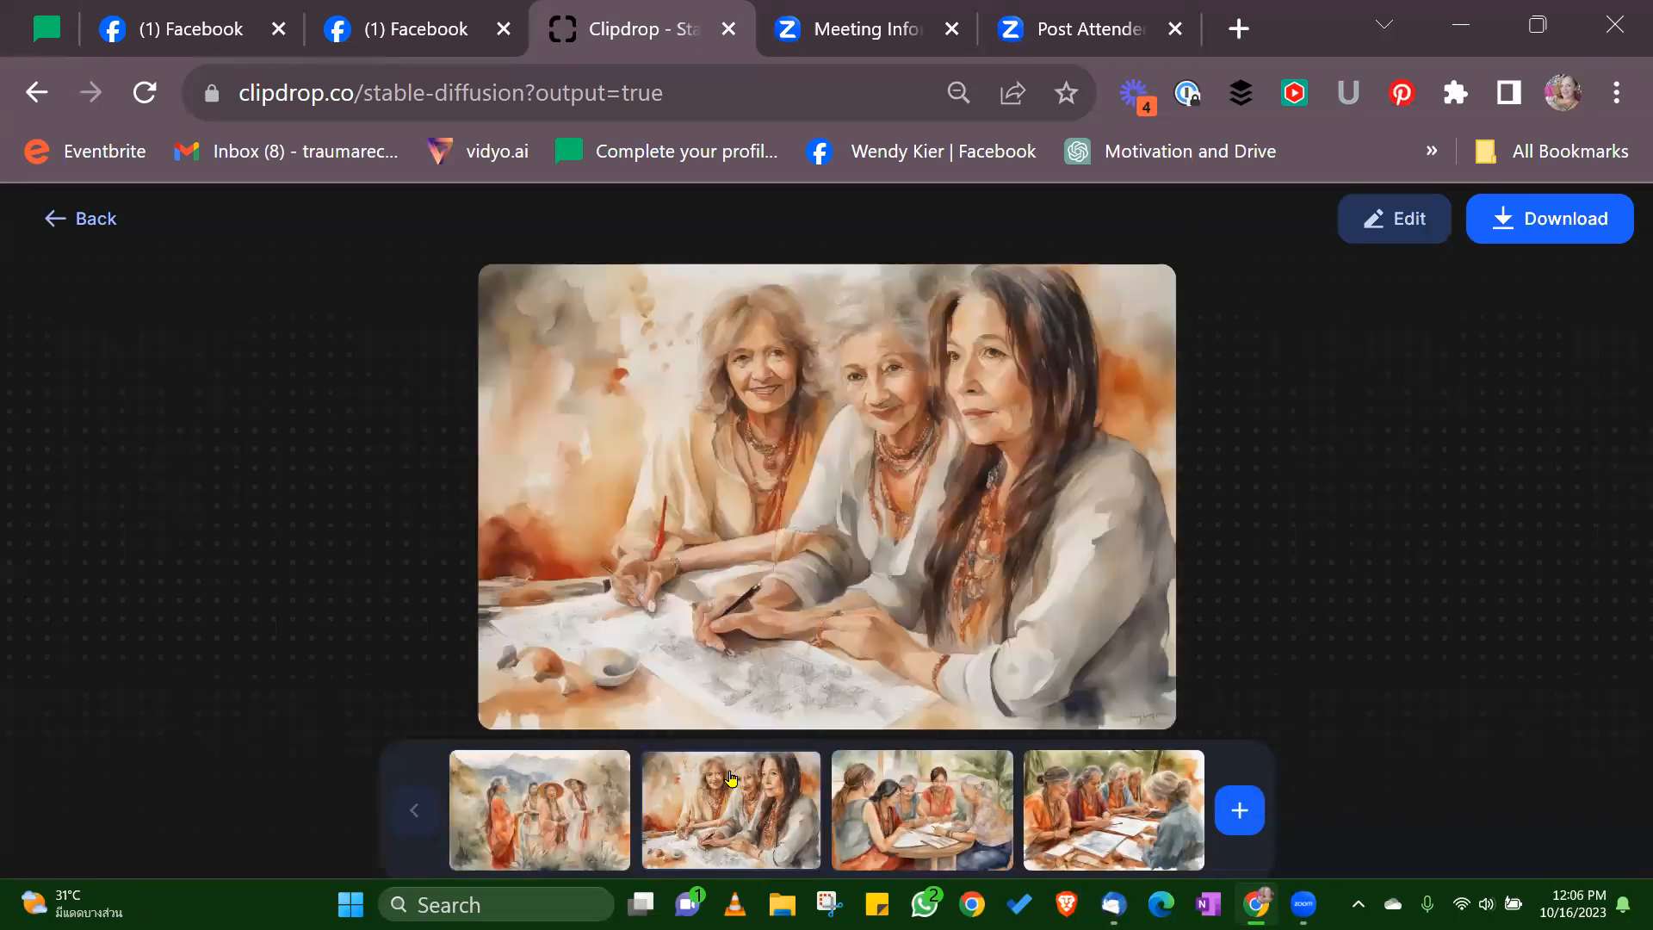
{"action": "left_click", "coordinate": [904, 795]}
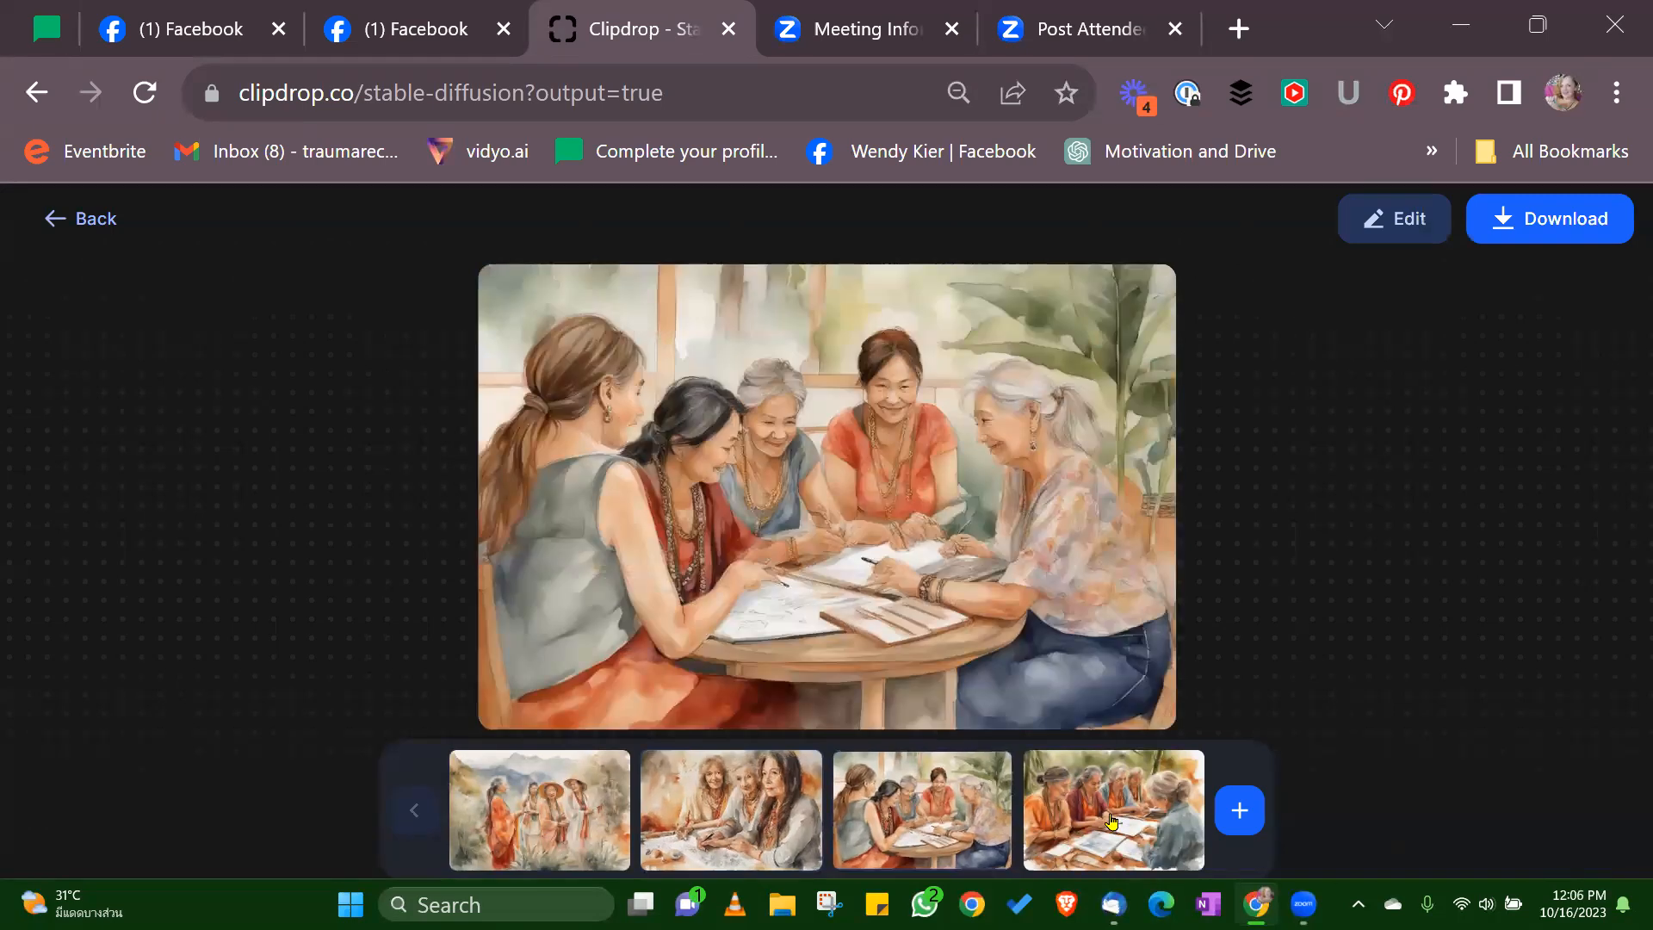
{"action": "left_click", "coordinate": [1077, 817]}
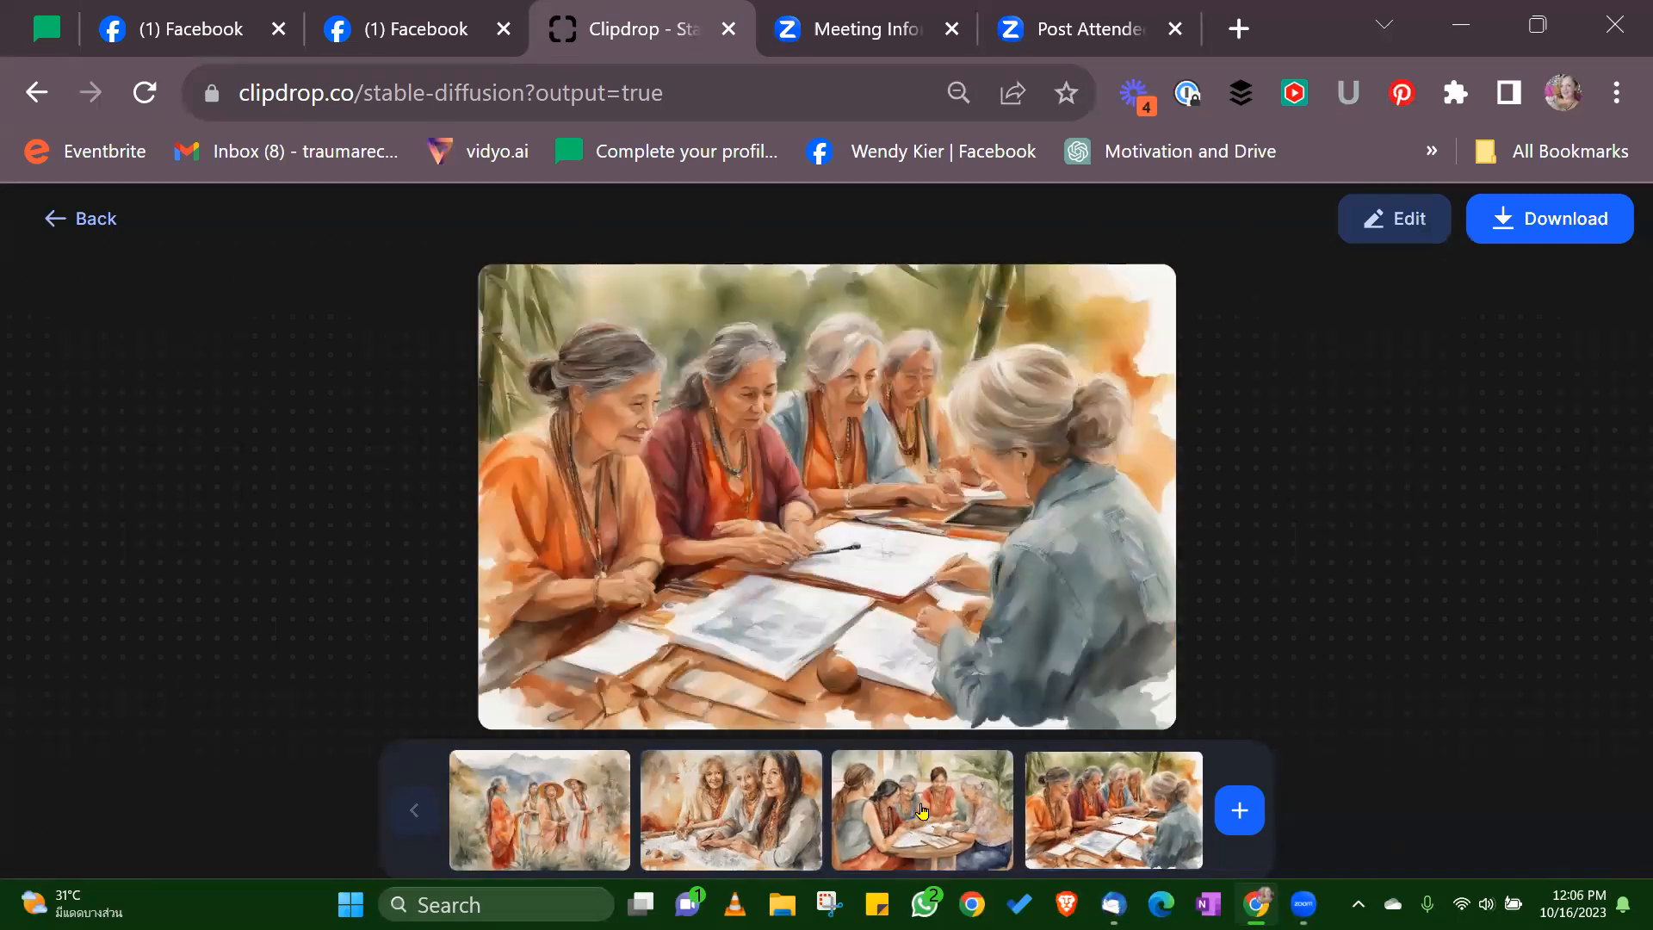
{"action": "left_click", "coordinate": [731, 809]}
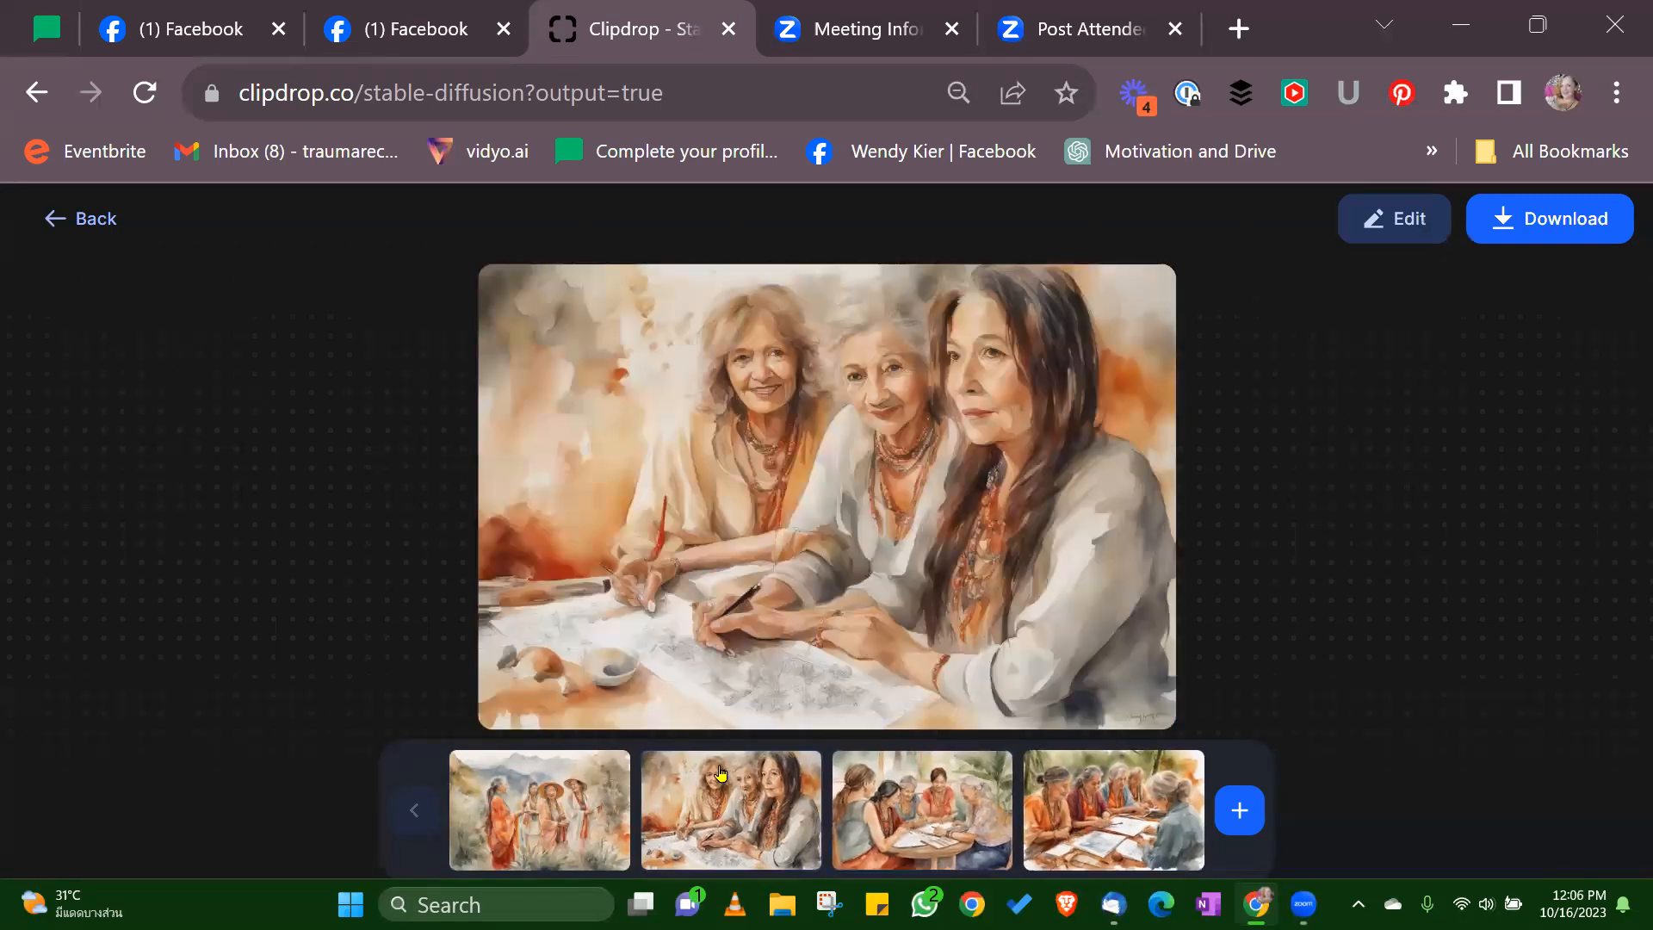
Step: Return to the prompt, show the generation settings and generate another batch from the unchanged "hills and mountains" prompt
{"action": "left_click", "coordinate": [90, 220]}
{"action": "left_click", "coordinate": [1049, 731]}
{"action": "scroll", "coordinate": [920, 551], "scroll_direction": "down", "scroll_amount": 4}
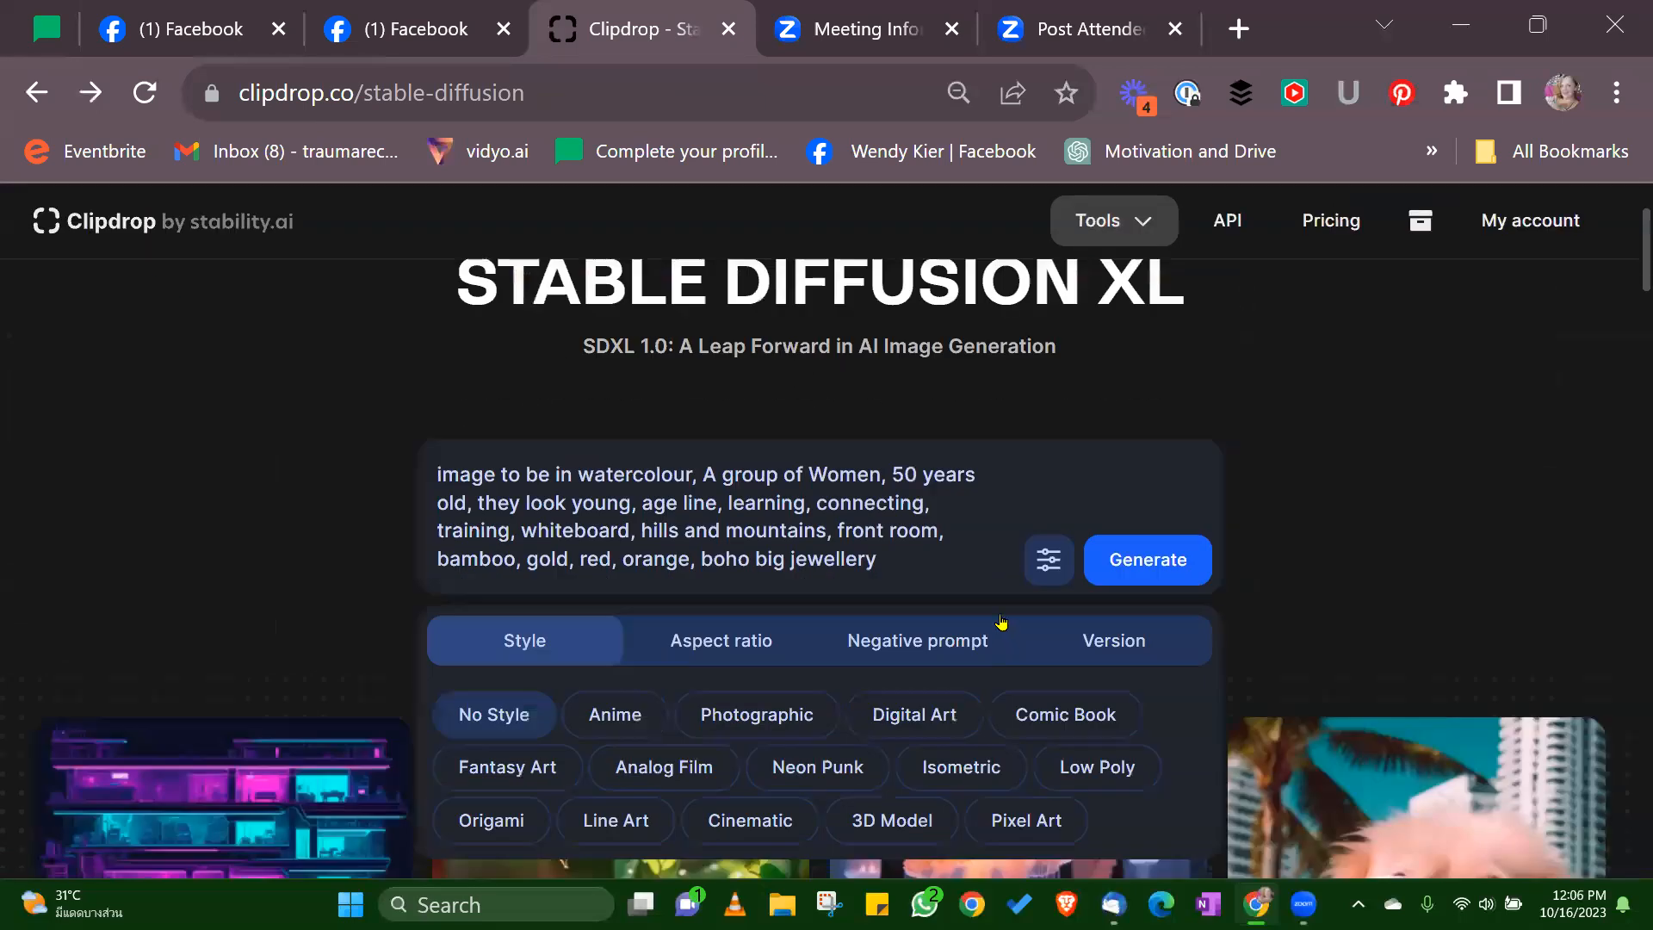
{"action": "left_click", "coordinate": [918, 549]}
{"action": "left_click", "coordinate": [1135, 395]}
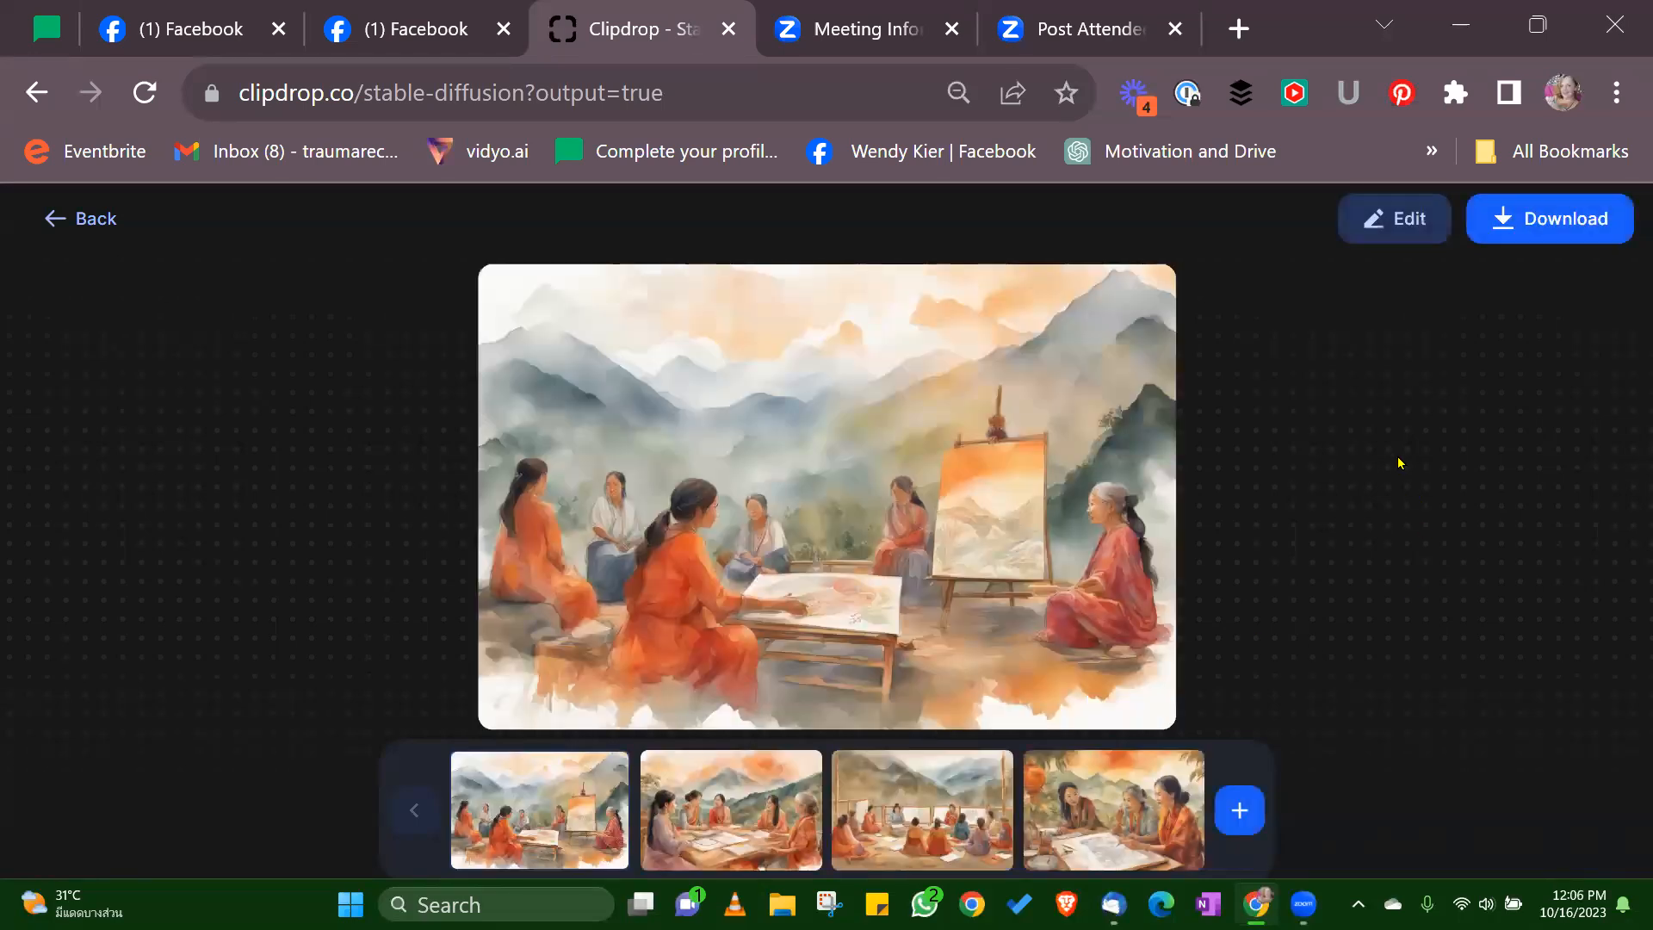
Step: Compare the four images of the new batch at full size, checking the women's faces, the group and the mountain scenery
{"action": "left_click", "coordinate": [1087, 818]}
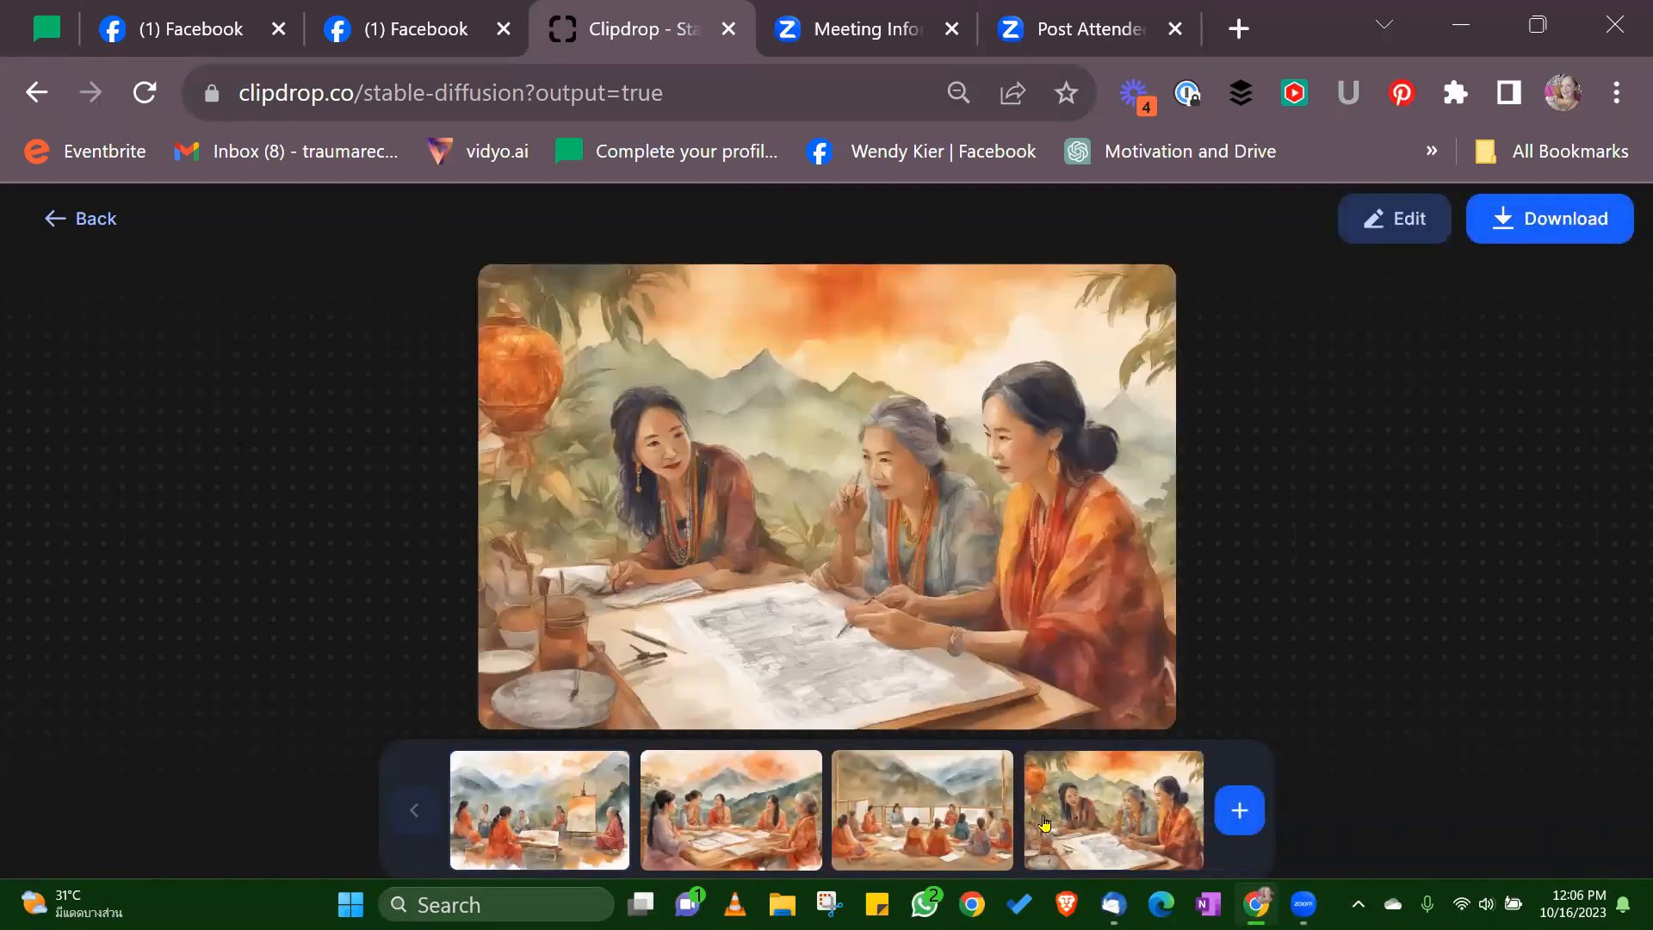
{"action": "left_click", "coordinate": [936, 823]}
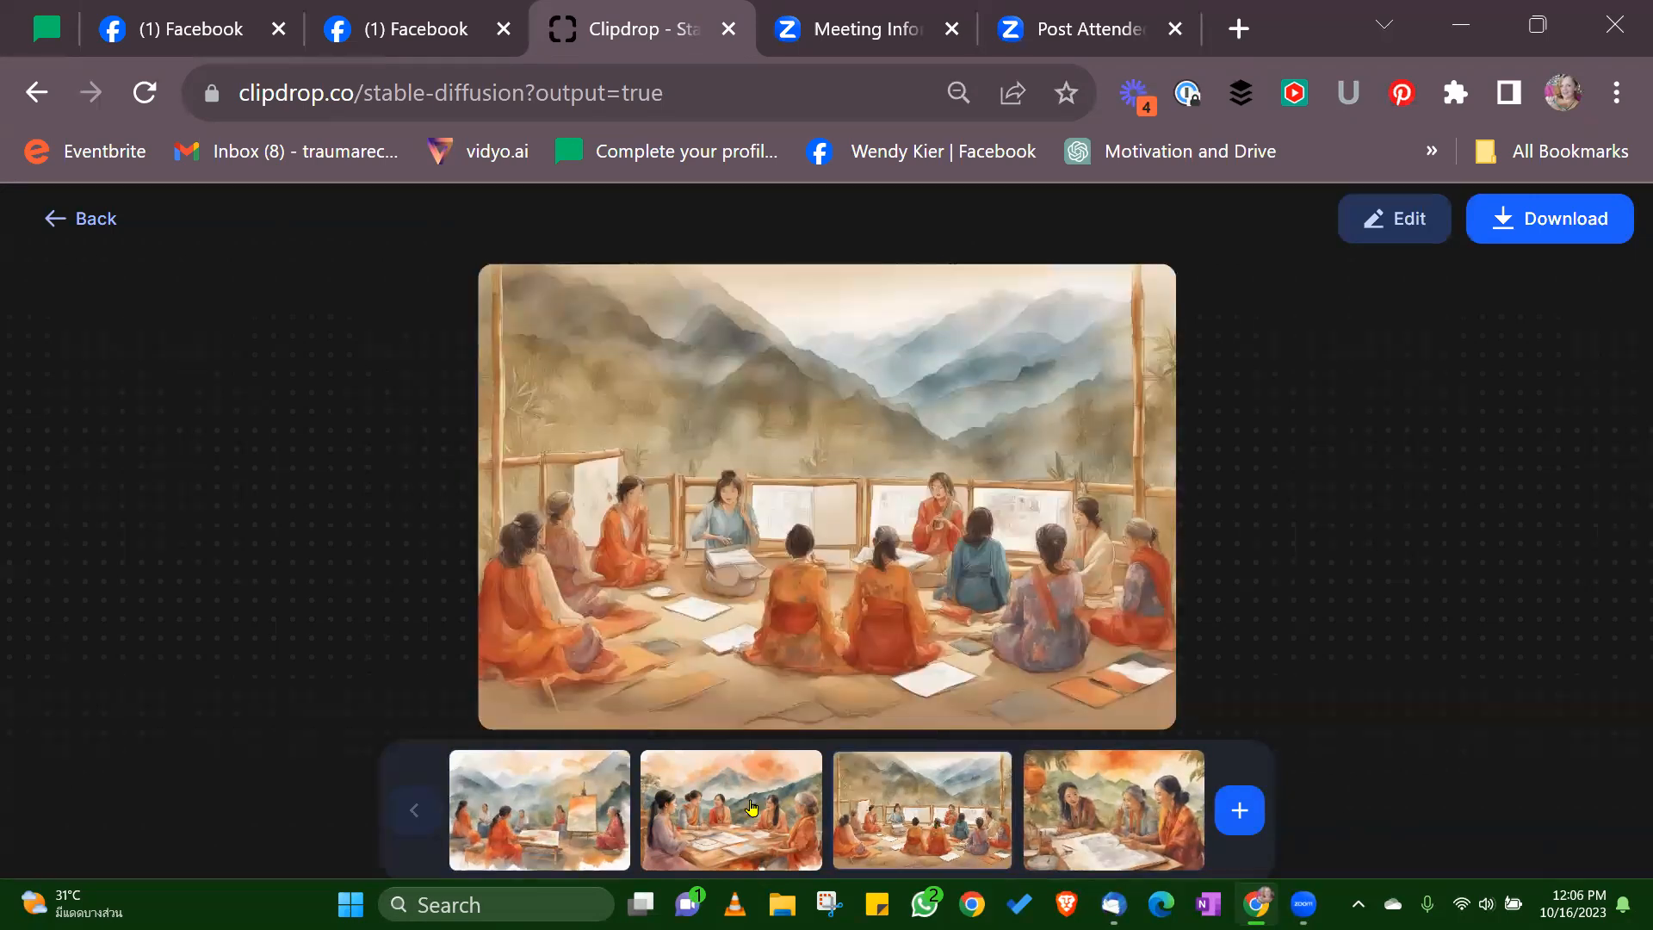
{"action": "left_click", "coordinate": [708, 809]}
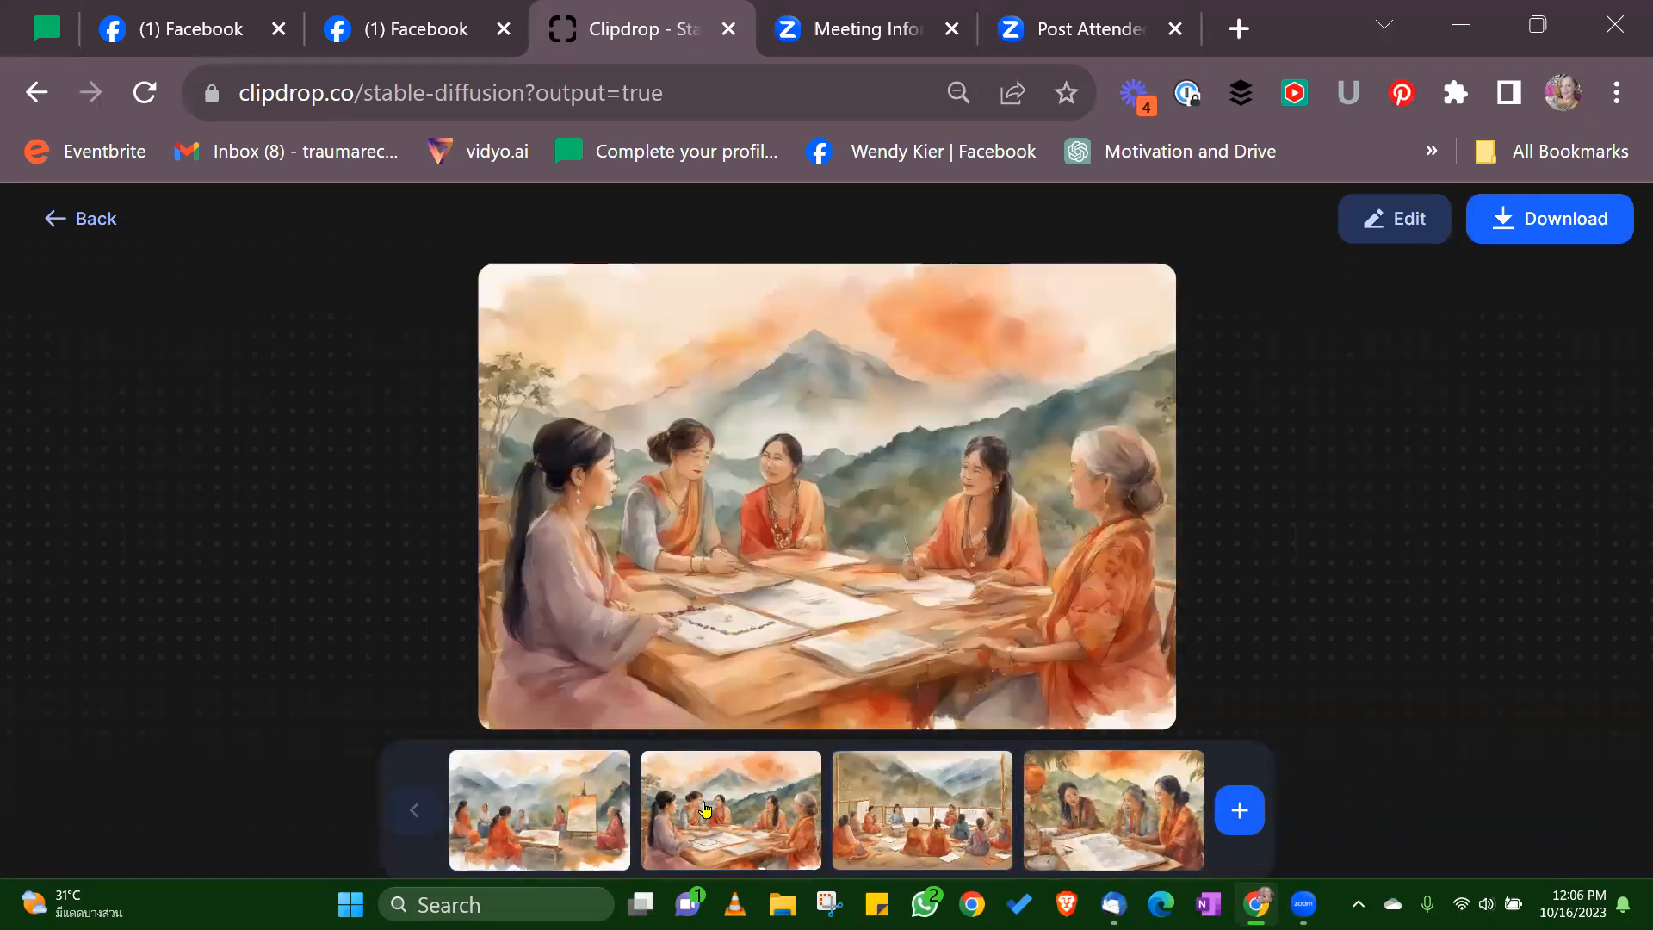
{"action": "left_click", "coordinate": [580, 823]}
{"action": "left_click", "coordinate": [763, 824]}
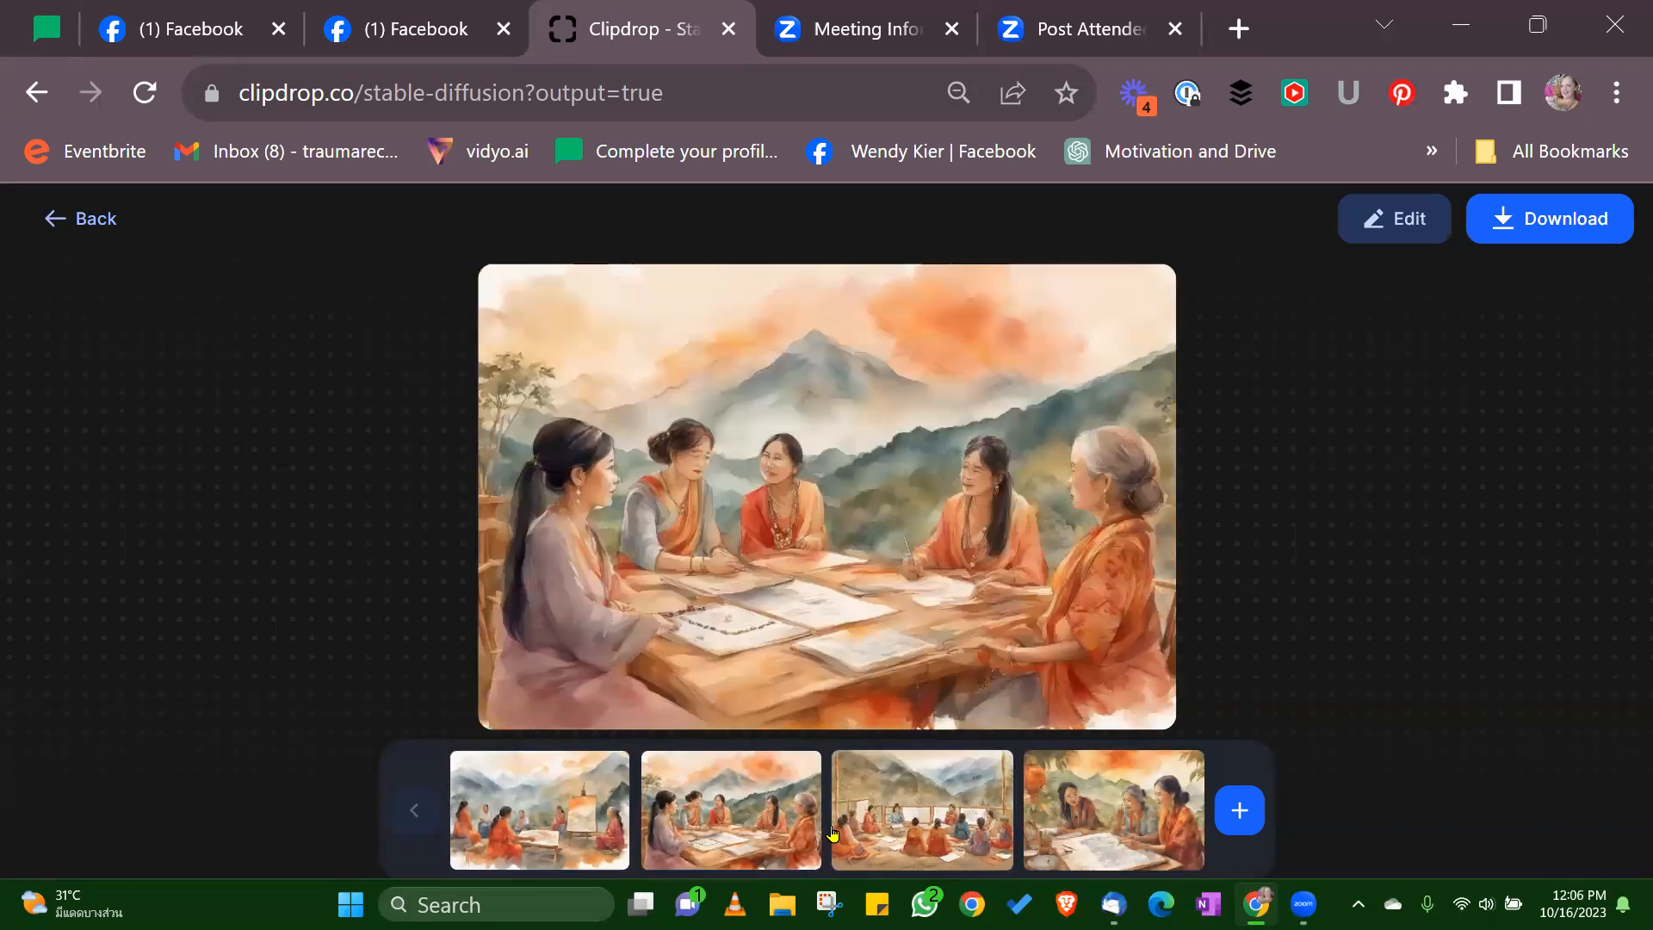
{"action": "left_click", "coordinate": [939, 824]}
{"action": "left_click", "coordinate": [1070, 827]}
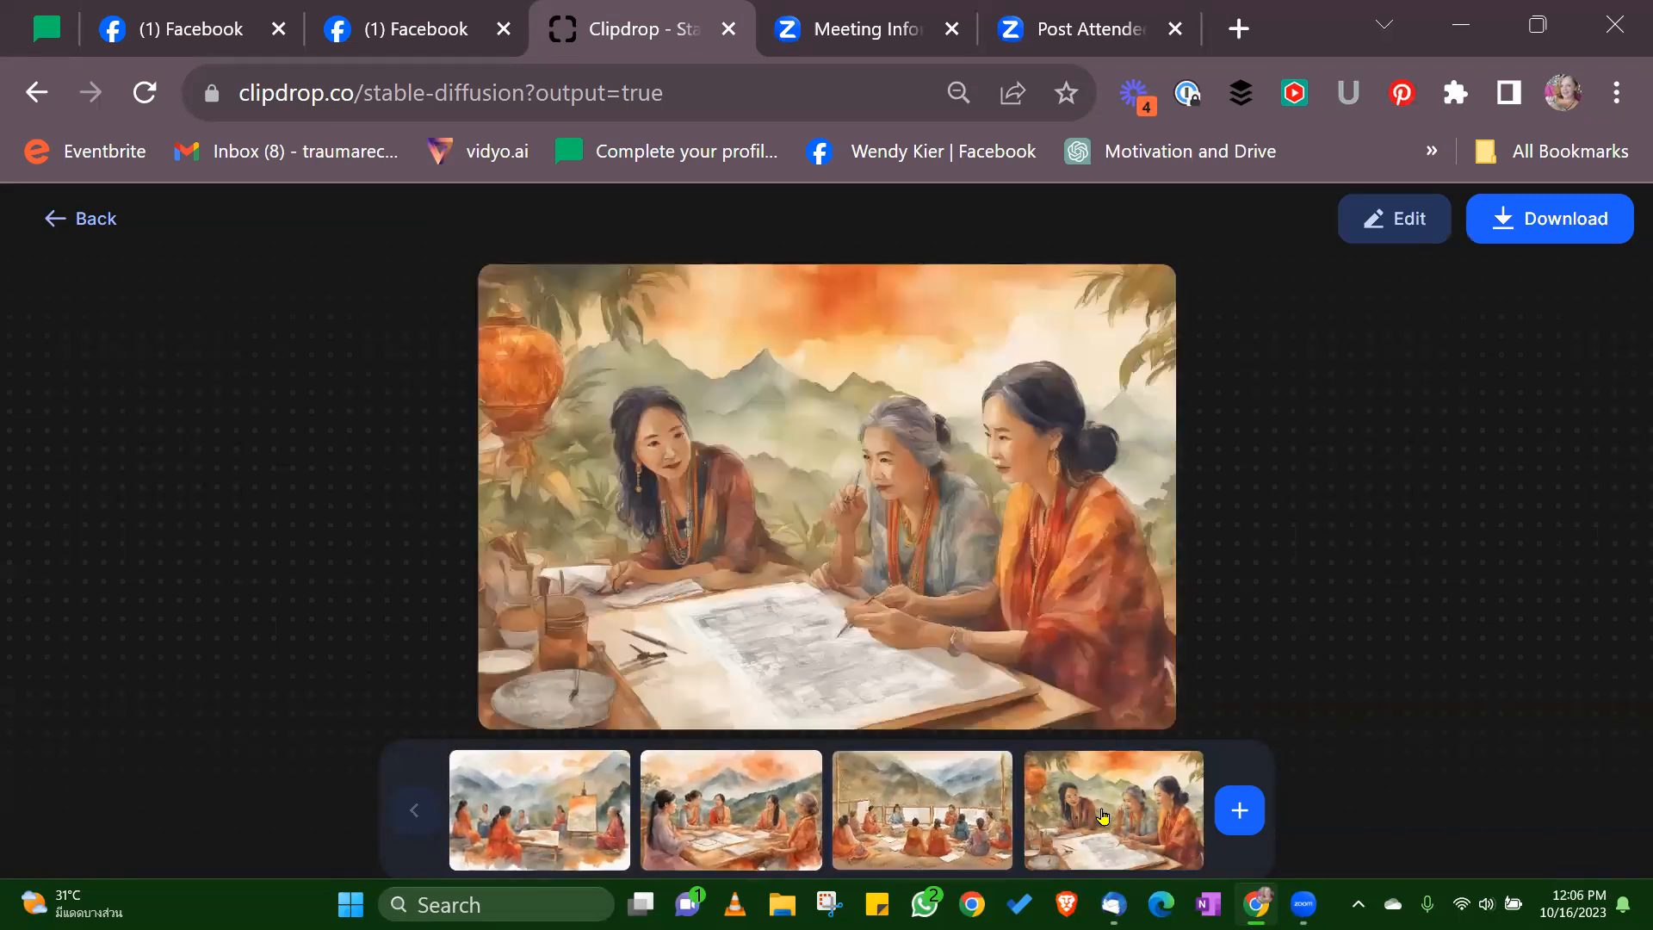
{"action": "left_click", "coordinate": [900, 829]}
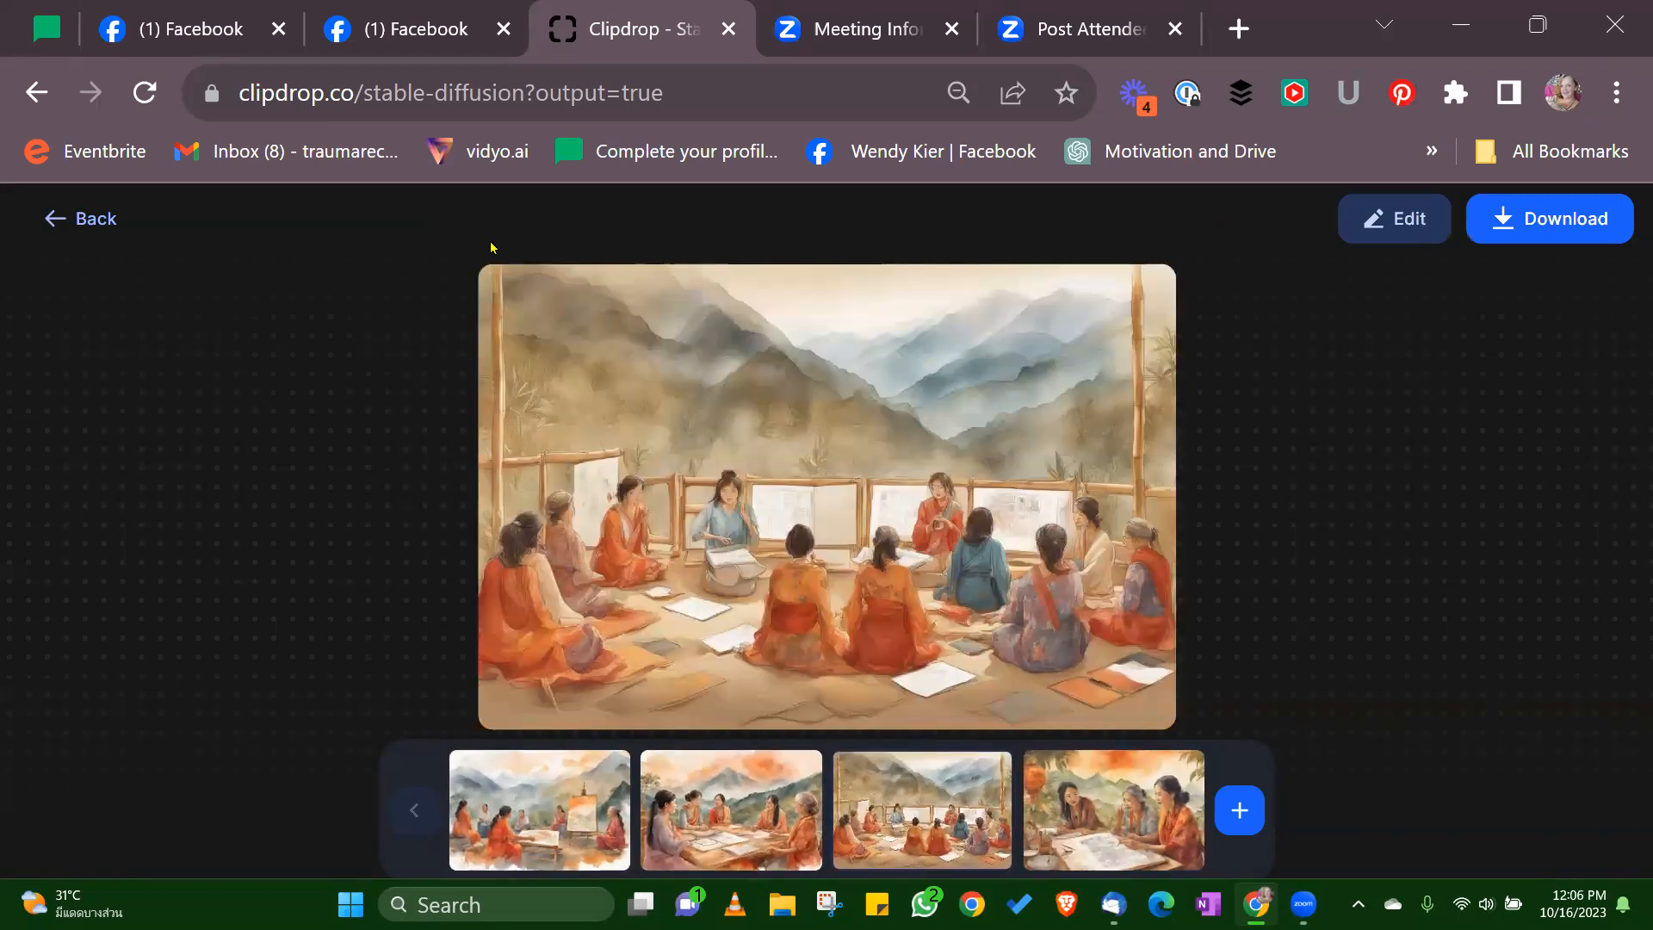
{"action": "left_click", "coordinate": [1084, 826]}
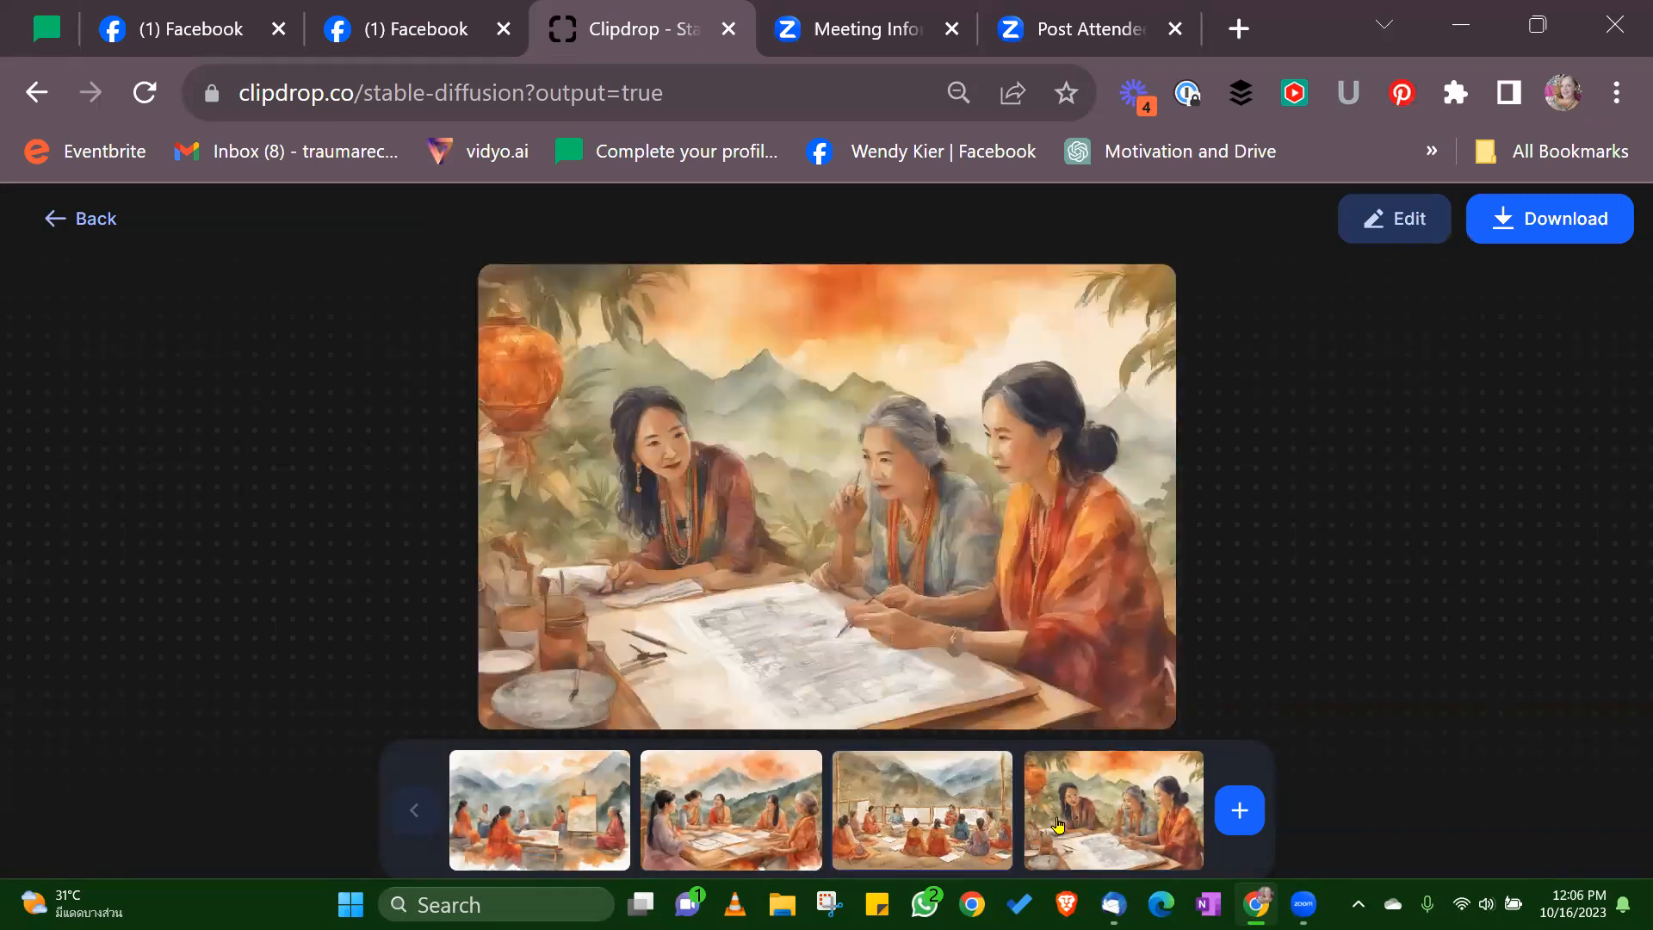
Step: Return to the prompt, remove "bamboo" and its extra comma and generate new images
{"action": "left_click", "coordinate": [111, 220]}
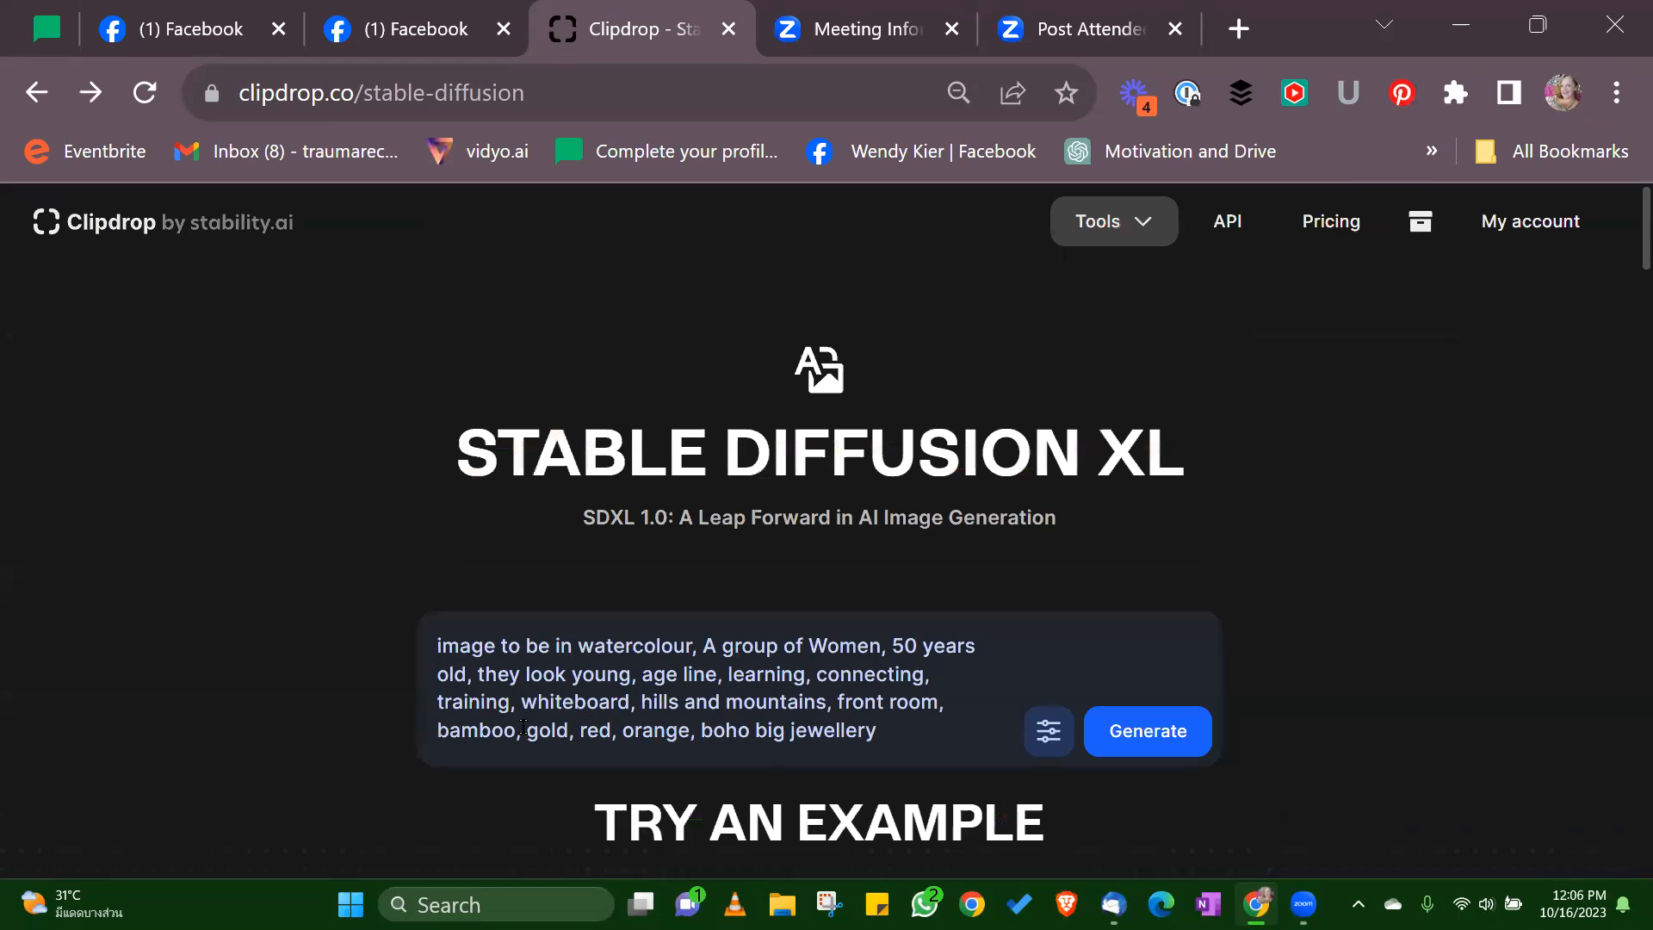
{"action": "double_click", "coordinate": [479, 729]}
{"action": "key", "text": "BackSpace"}
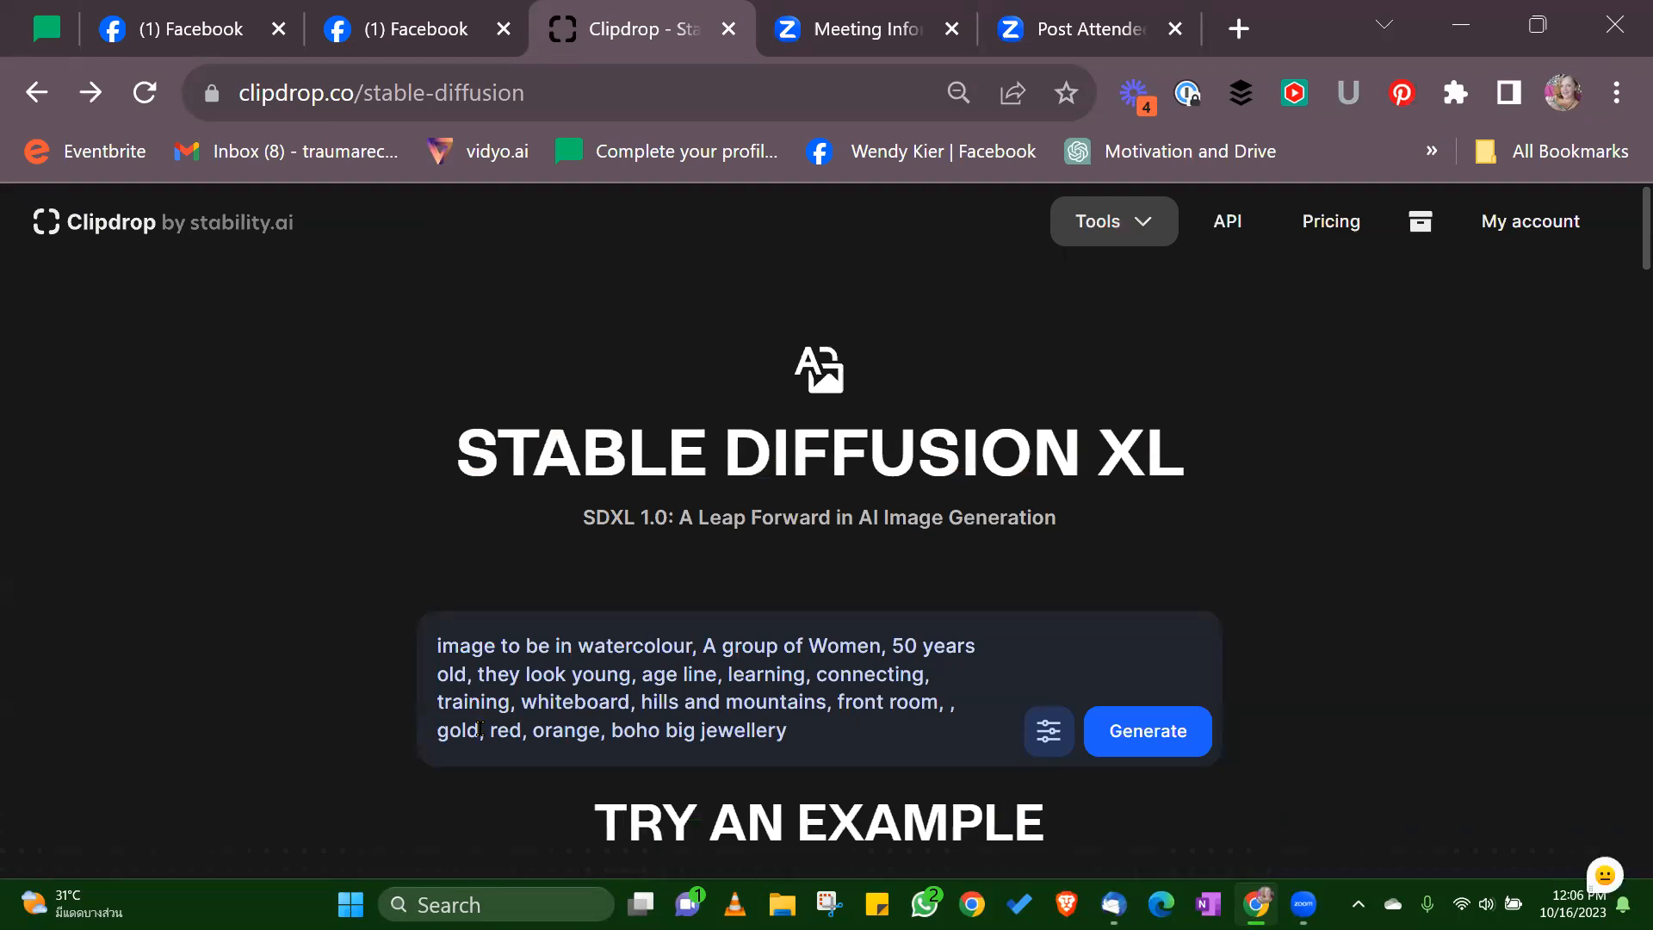
{"action": "key", "text": "BackSpace"}
{"action": "key", "text": "BackSpace"}
{"action": "left_click", "coordinate": [1178, 732]}
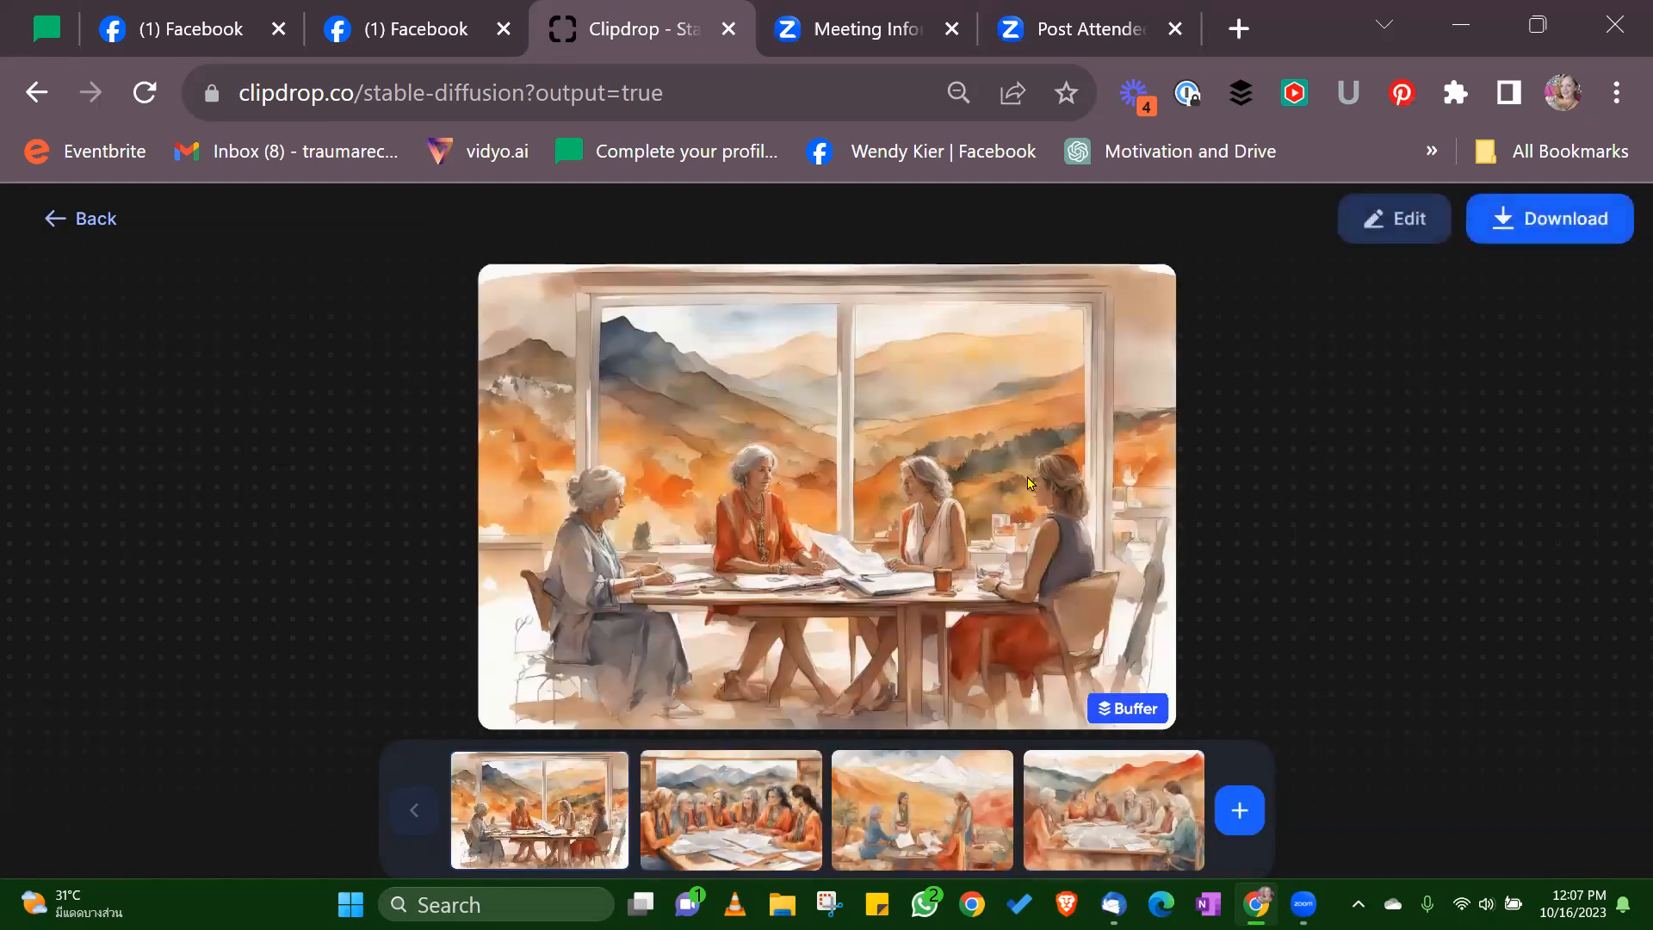
Step: View the other three images generated without bamboo at full size, checking the women and the mountain background
{"action": "left_click", "coordinate": [756, 789]}
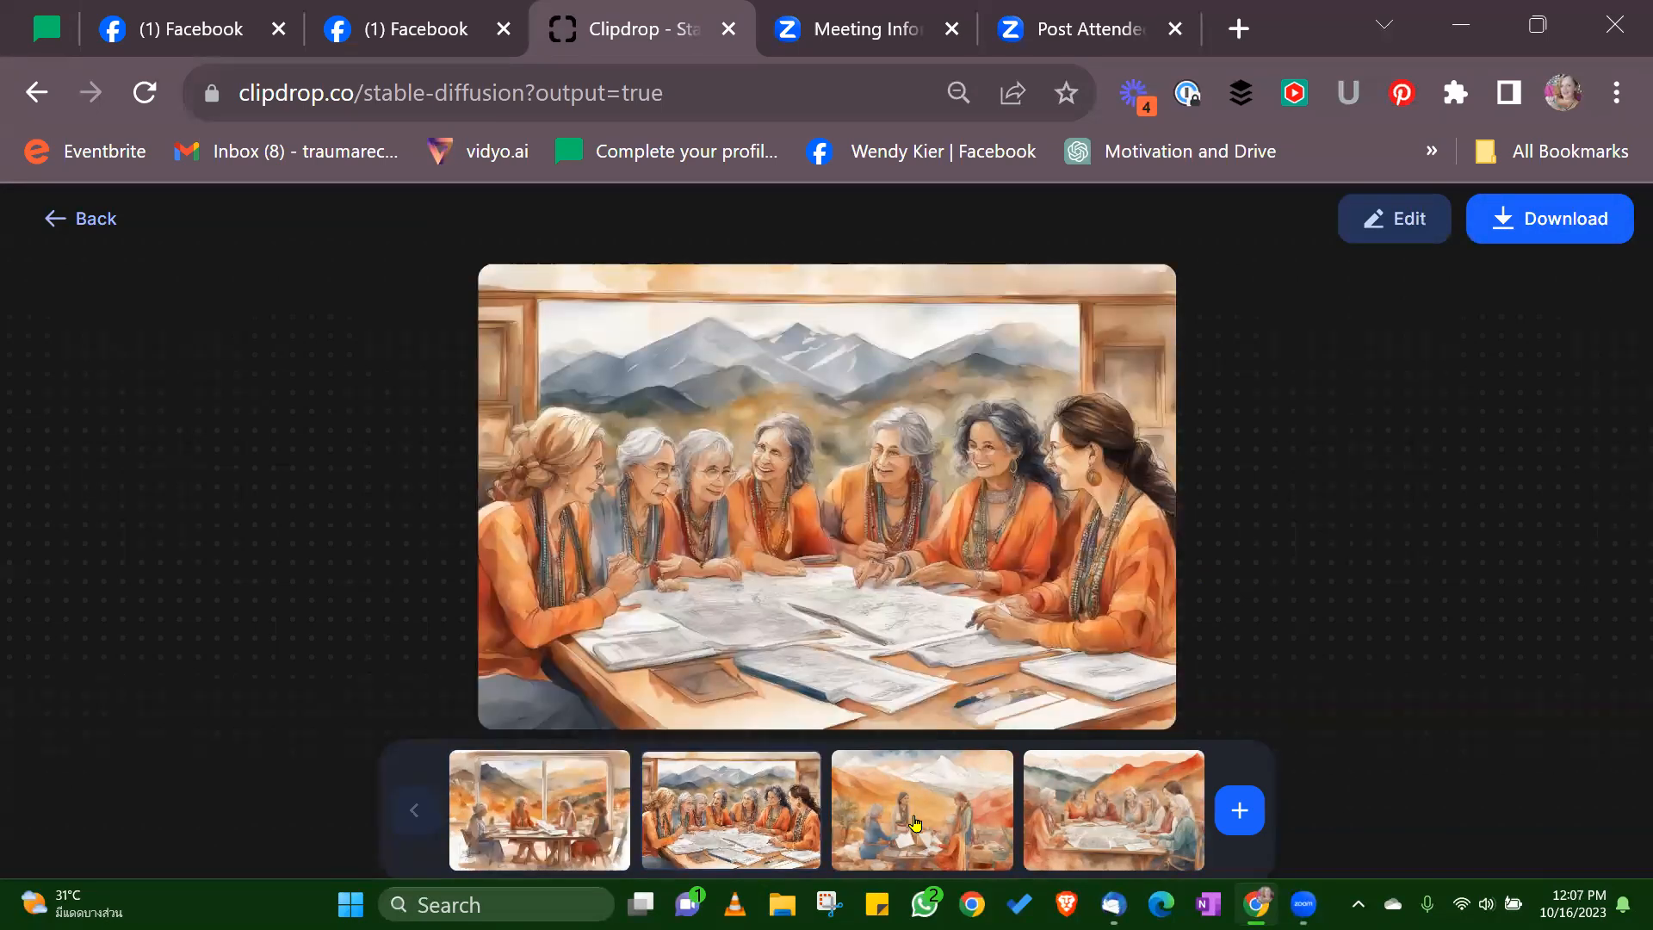
{"action": "left_click", "coordinate": [916, 822]}
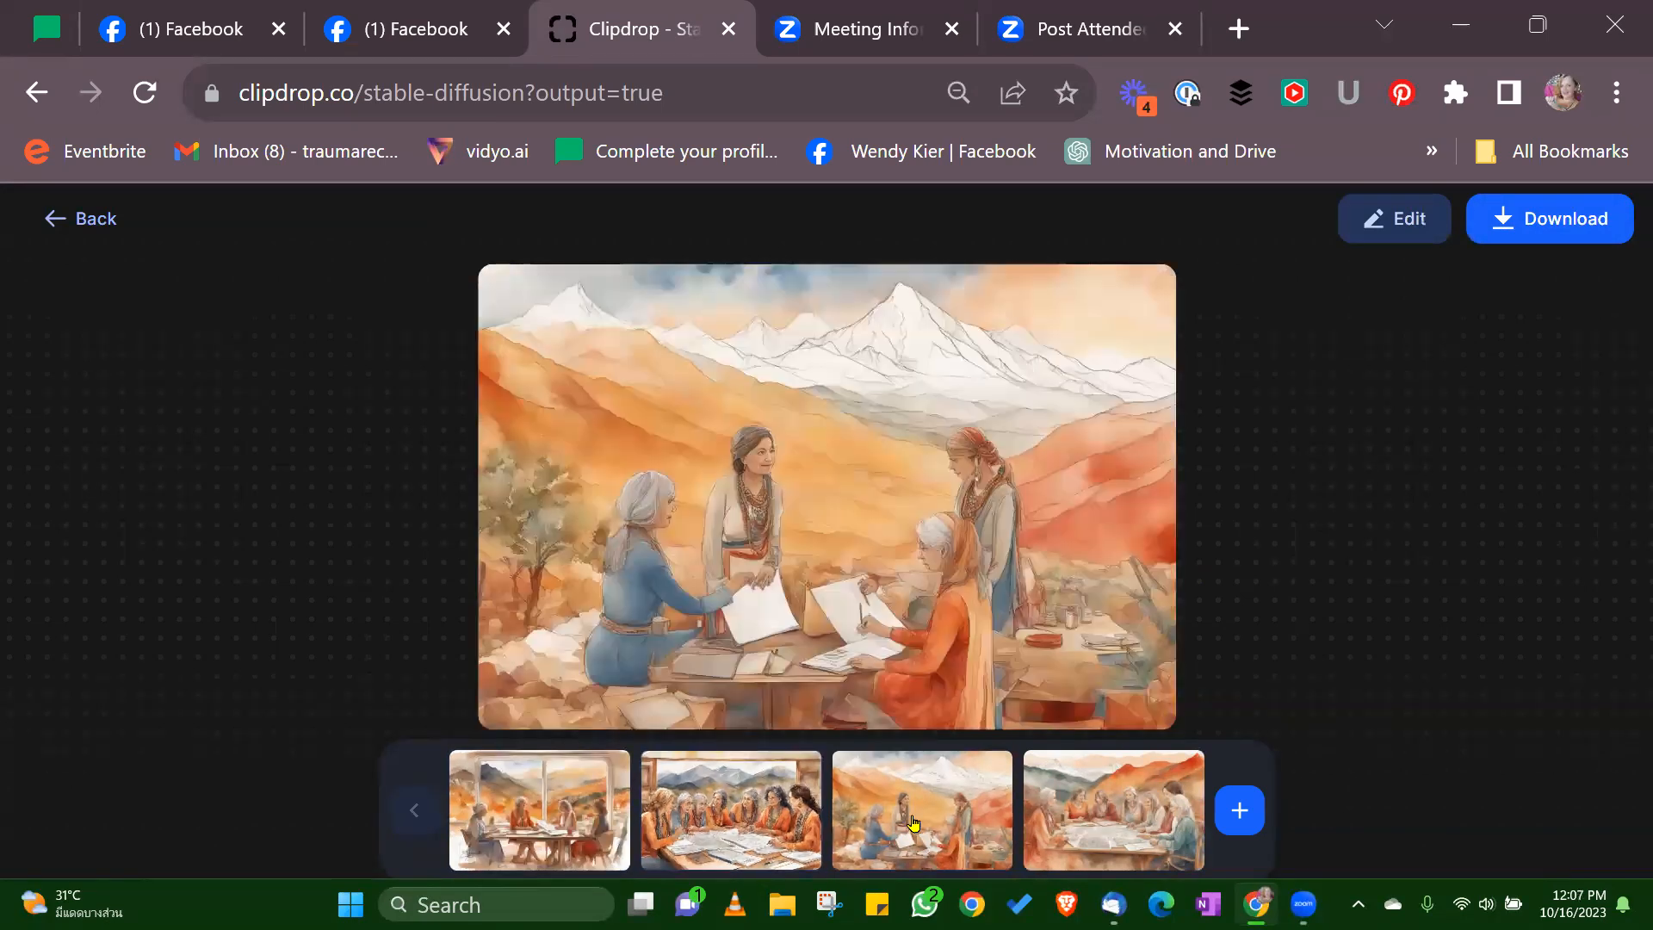
{"action": "left_click", "coordinate": [1103, 818]}
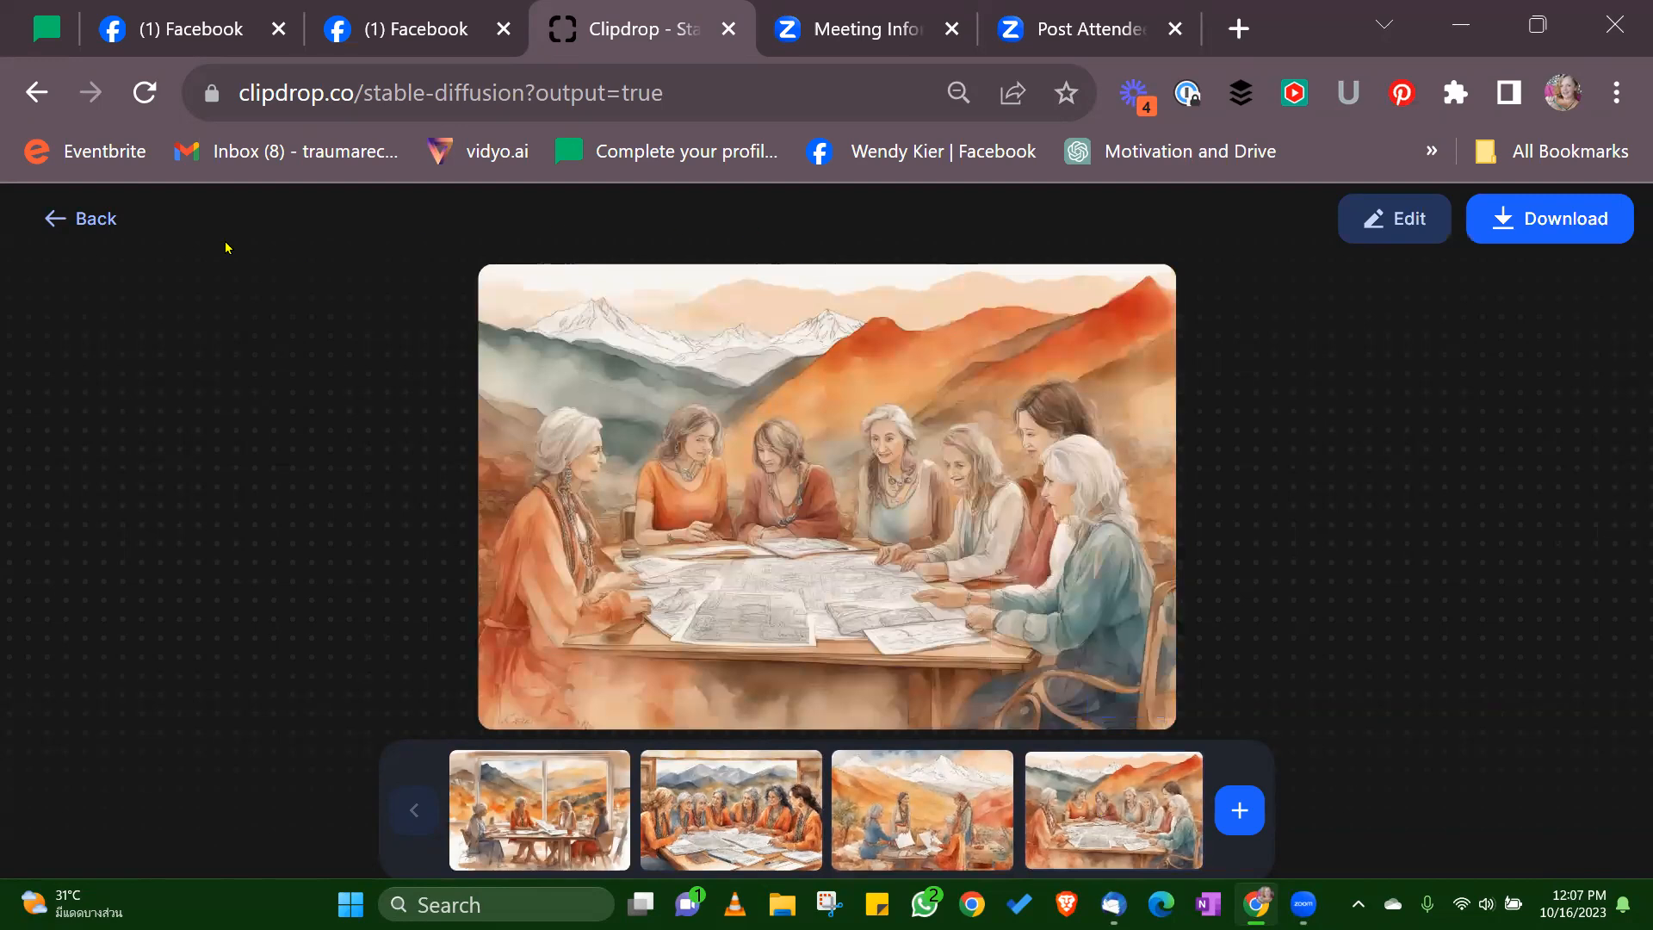
Step: Return to the prompt, add "cake" after "boho big jewellery" and generate new images
{"action": "left_click", "coordinate": [63, 220]}
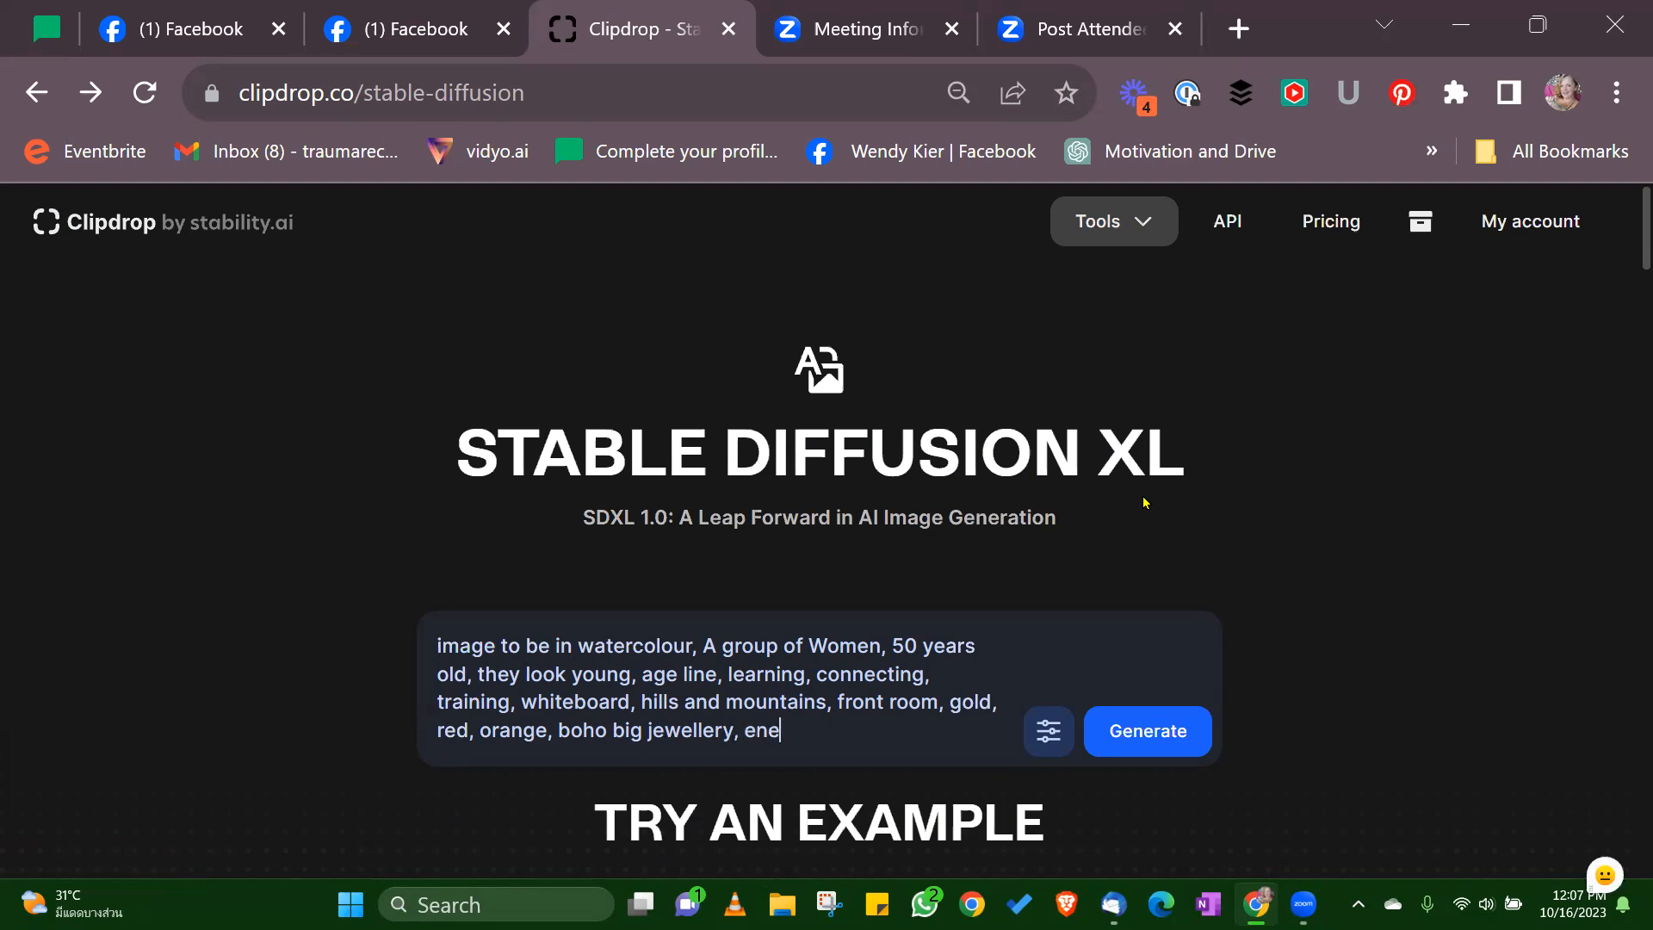
{"action": "type", "text": "ge"}
{"action": "key", "text": "BackSpace"}
{"action": "key", "text": "BackSpace"}
{"action": "key", "text": "BackSpace"}
{"action": "key", "text": "BackSpace"}
{"action": "key", "text": "BackSpace"}
{"action": "key", "text": "BackSpace"}
{"action": "key", "text": "BackSpace"}
{"action": "type", "text": "cake"}
{"action": "left_click", "coordinate": [1164, 754]}
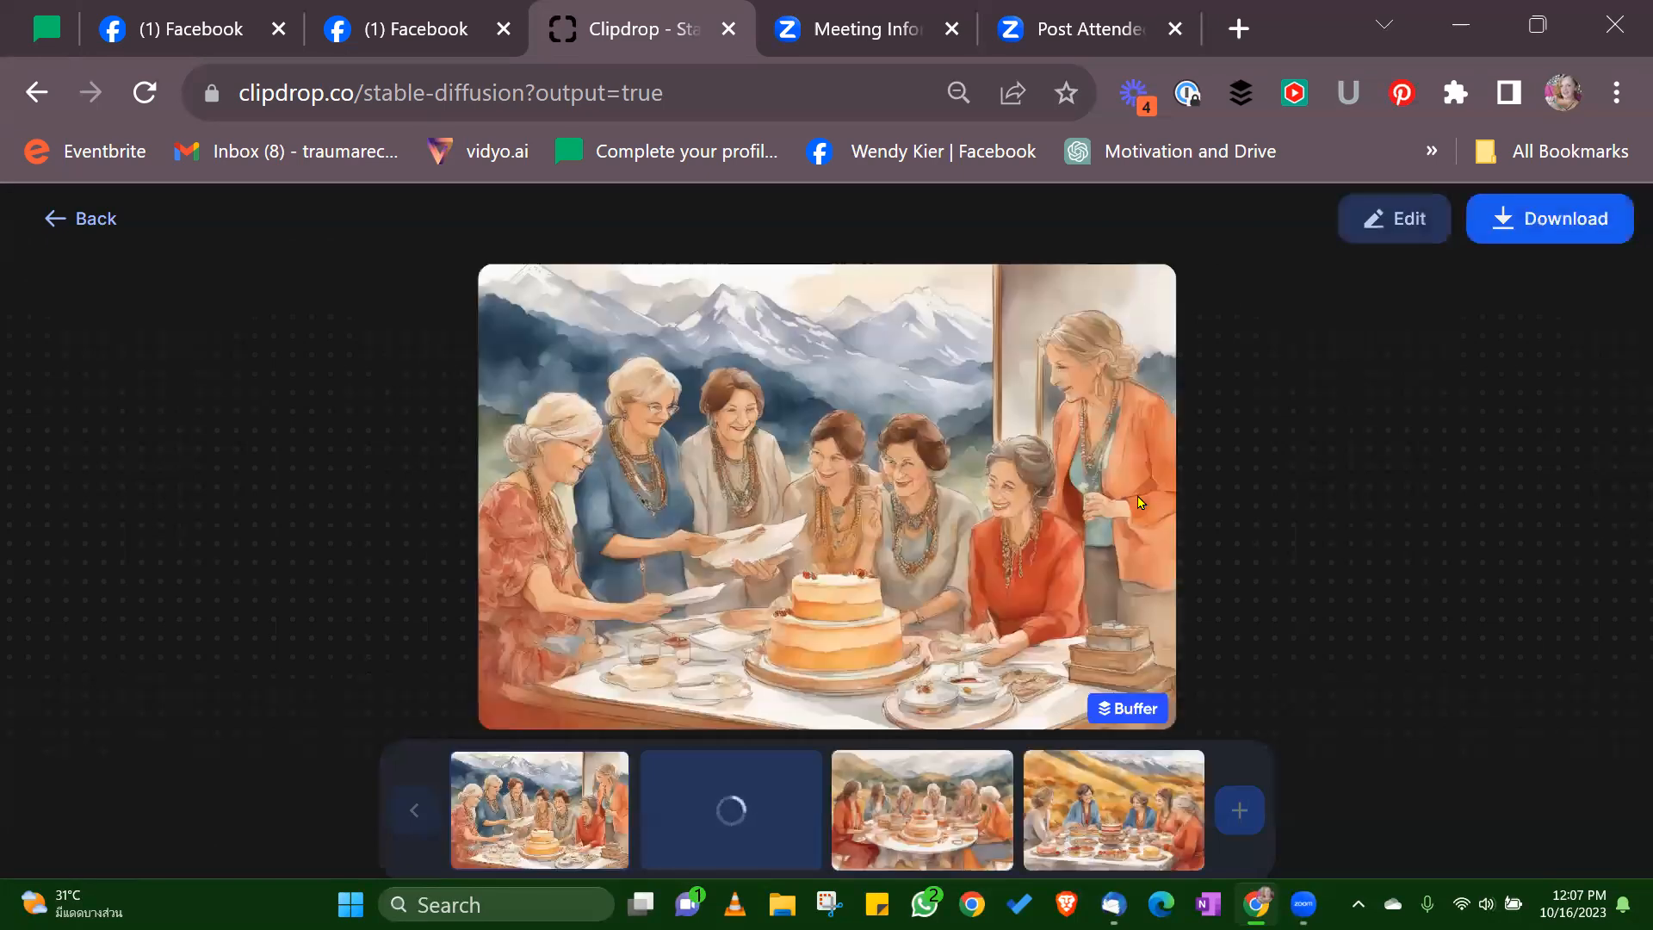
Step: Look through the images generated from the cake prompt at full size, ending on the first one
{"action": "left_click", "coordinate": [720, 797]}
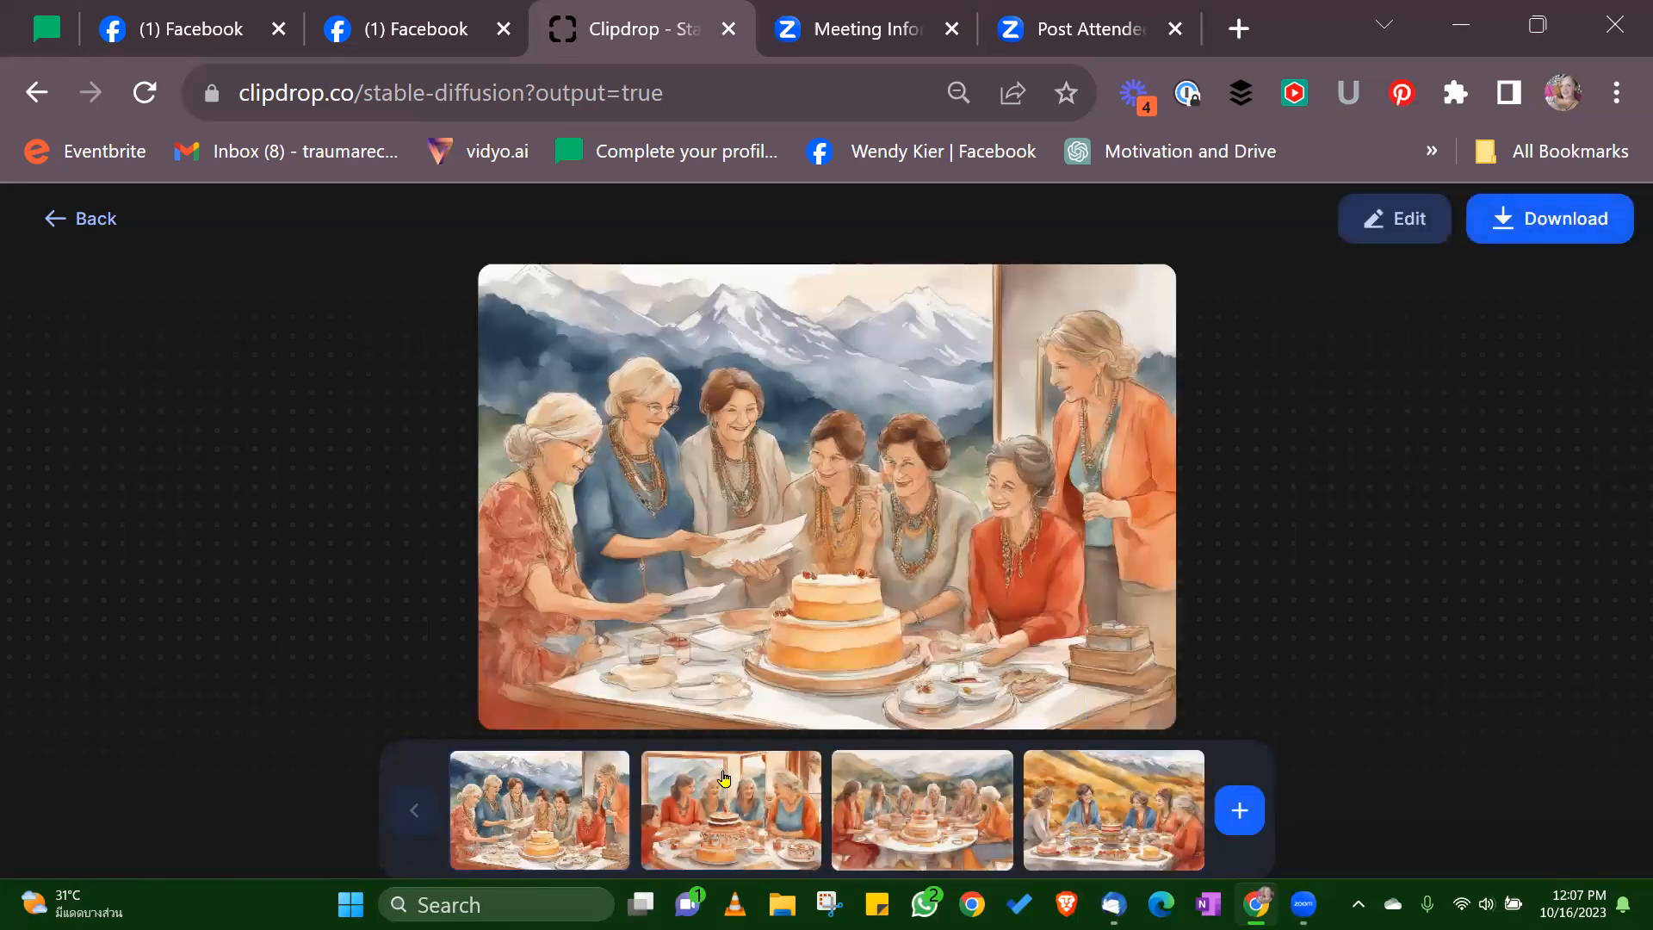
{"action": "left_click", "coordinate": [915, 825]}
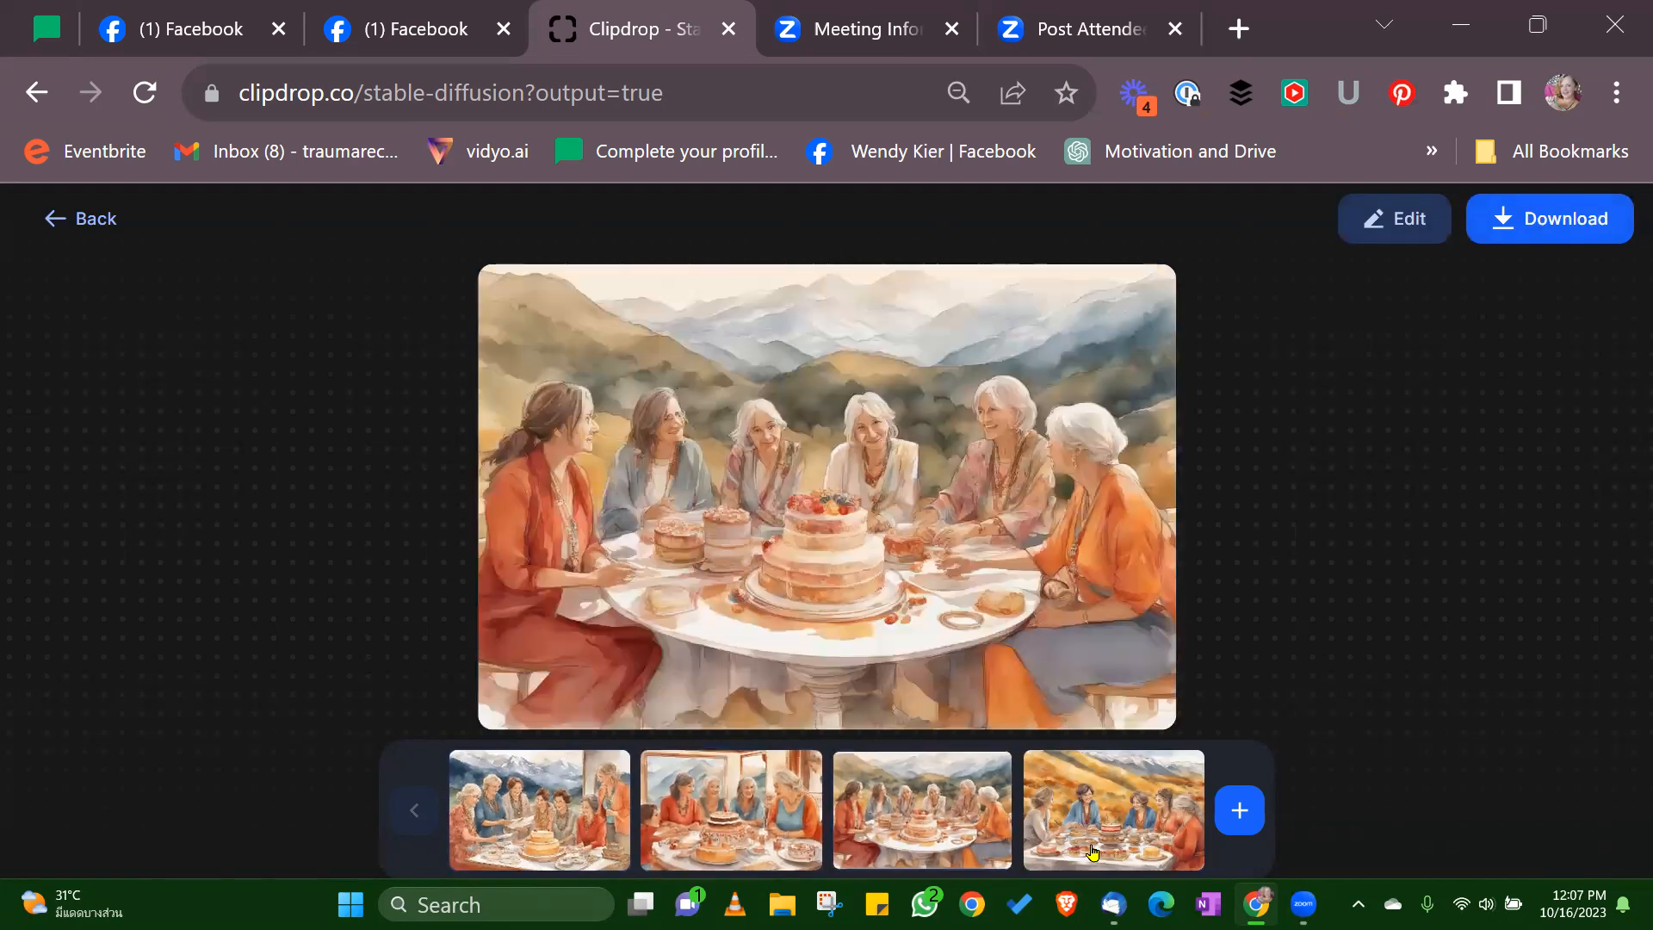
{"action": "left_click", "coordinate": [1179, 836]}
{"action": "left_click", "coordinate": [573, 790]}
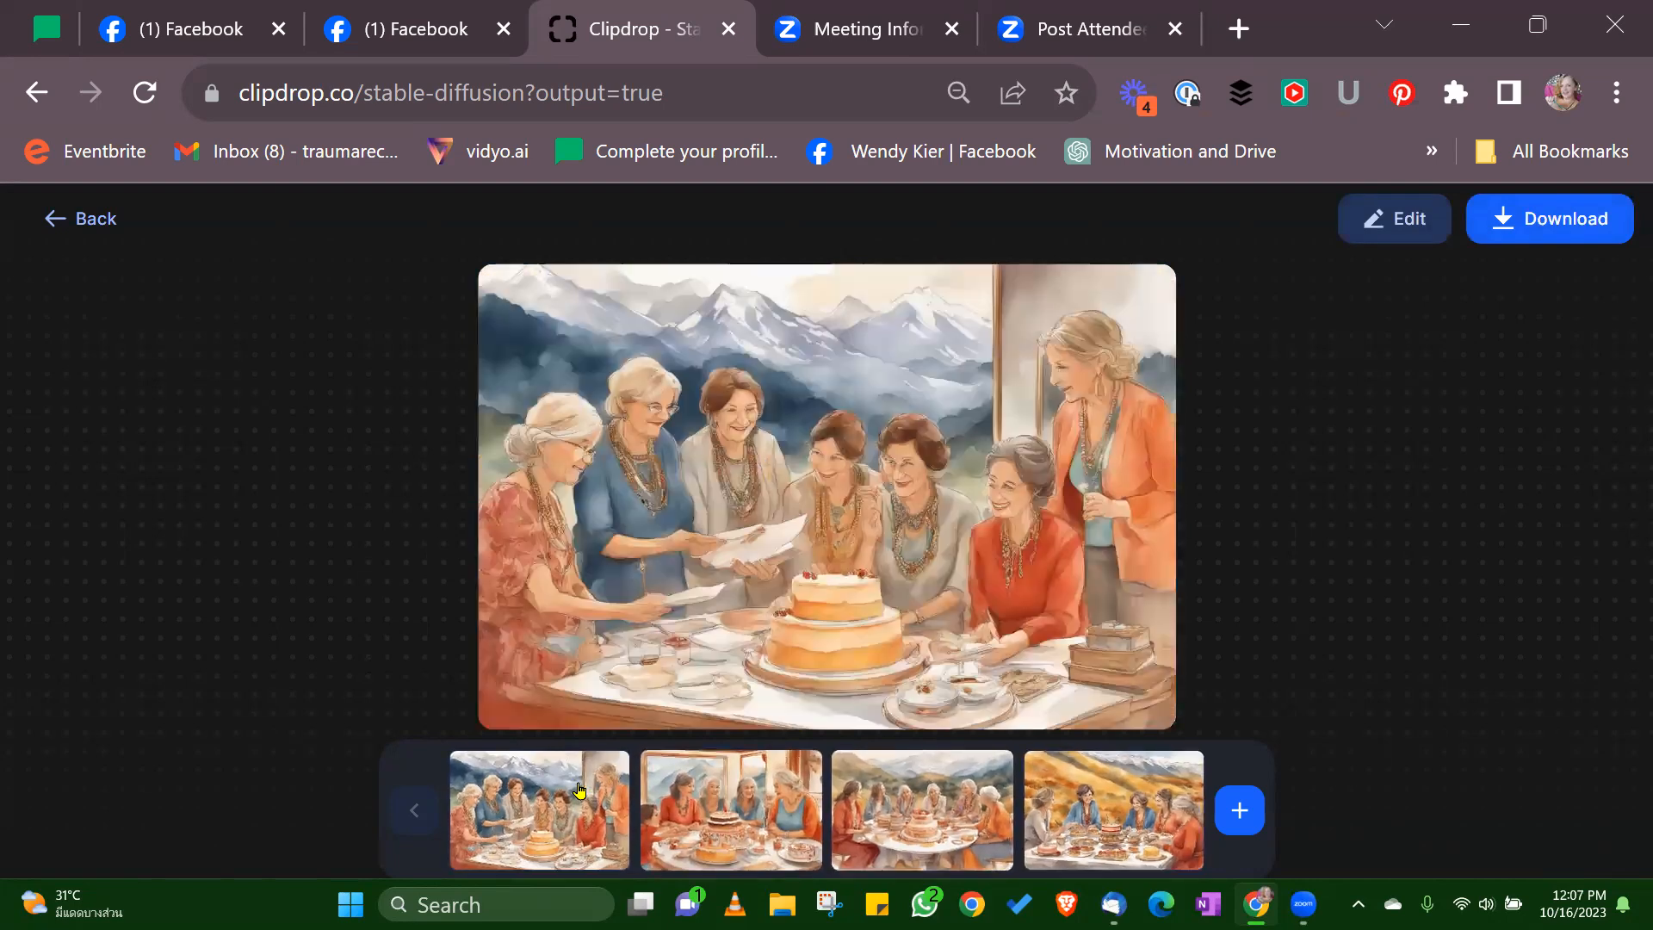
Step: Return to the prompt, replace "hills and mountains" with "office space" and generate new images
{"action": "left_click", "coordinate": [82, 218]}
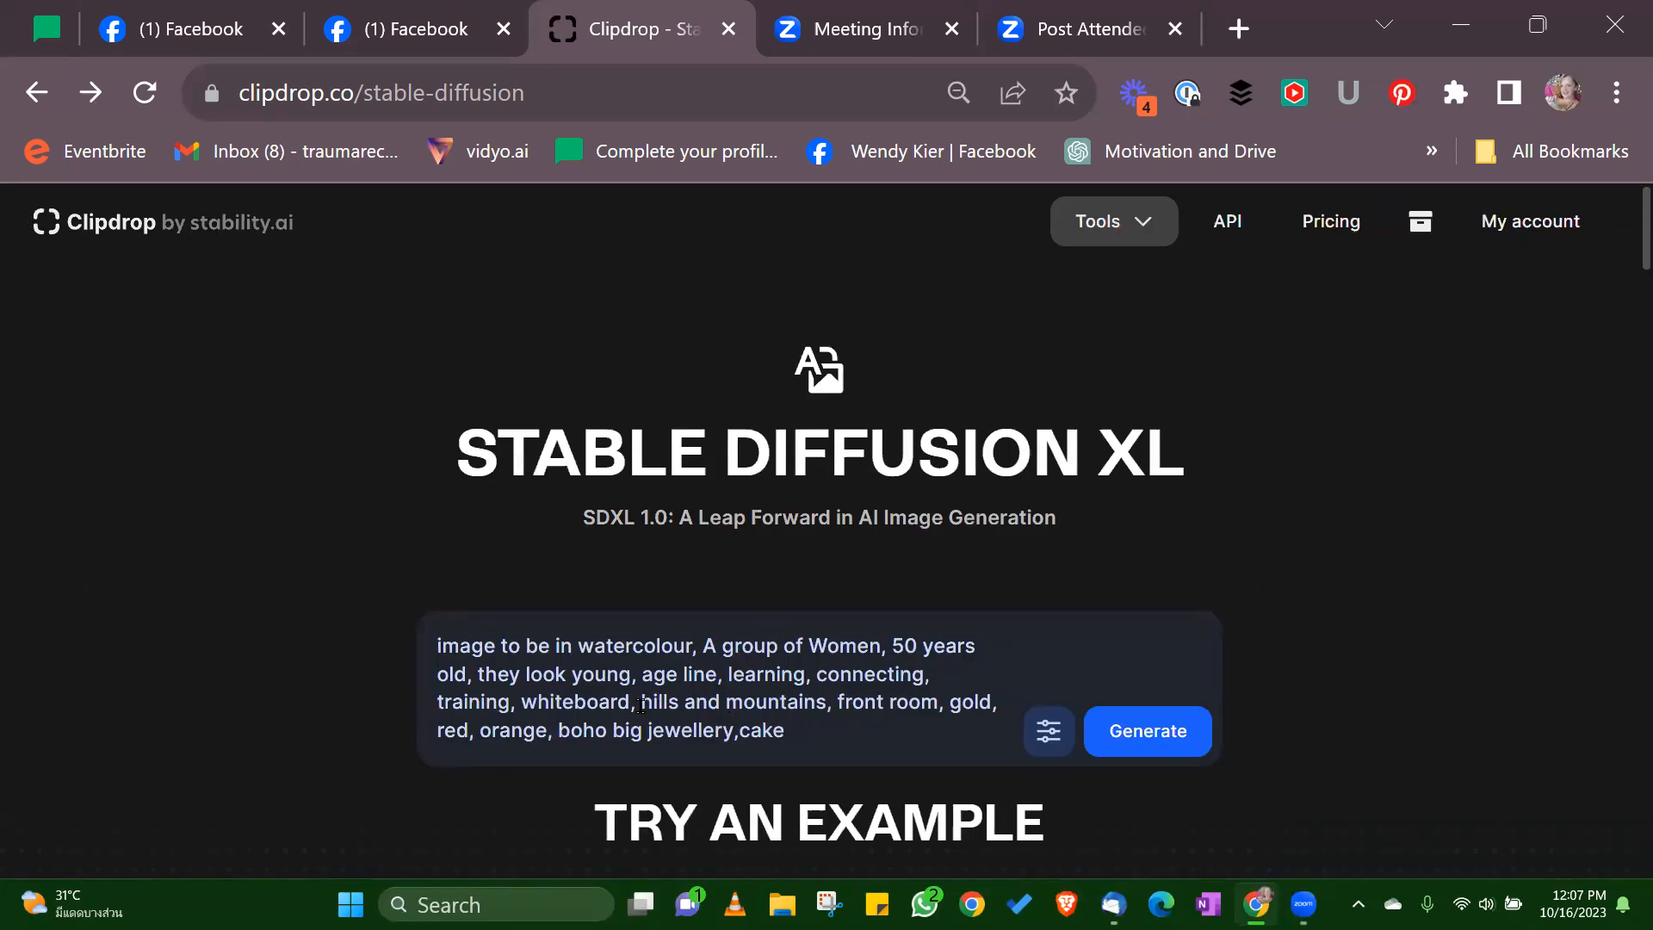
{"action": "left_click_drag", "start_coordinate": [654, 701], "coordinate": [822, 700]}
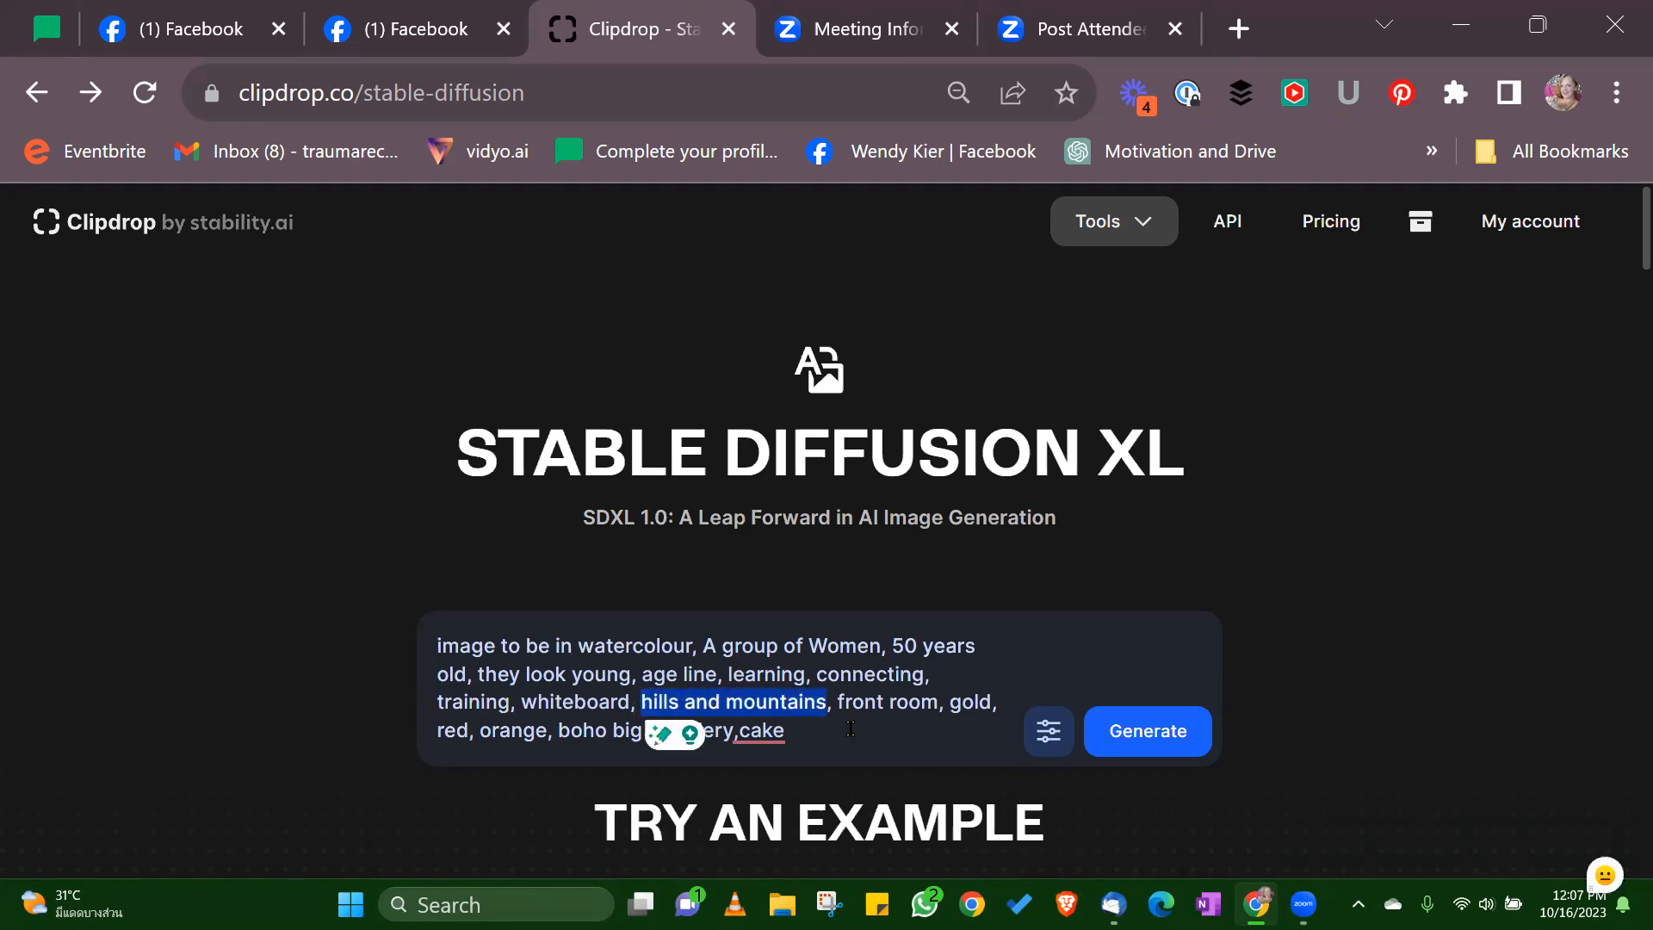
{"action": "type", "text": "office sp"}
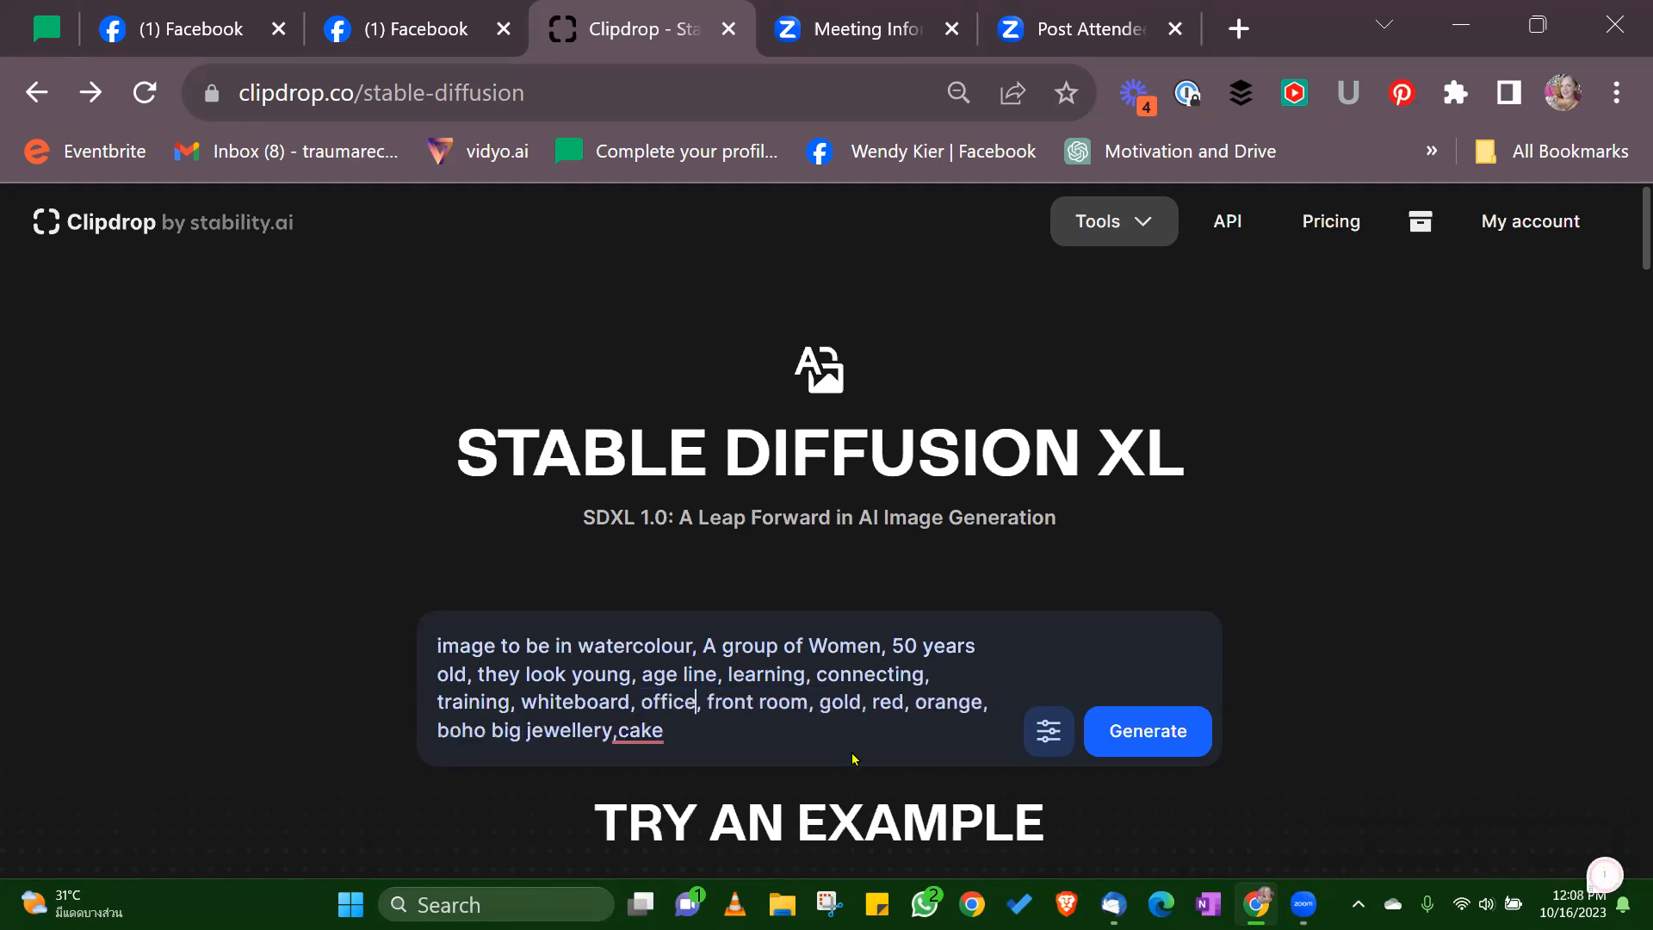
{"action": "type", "text": "ace"}
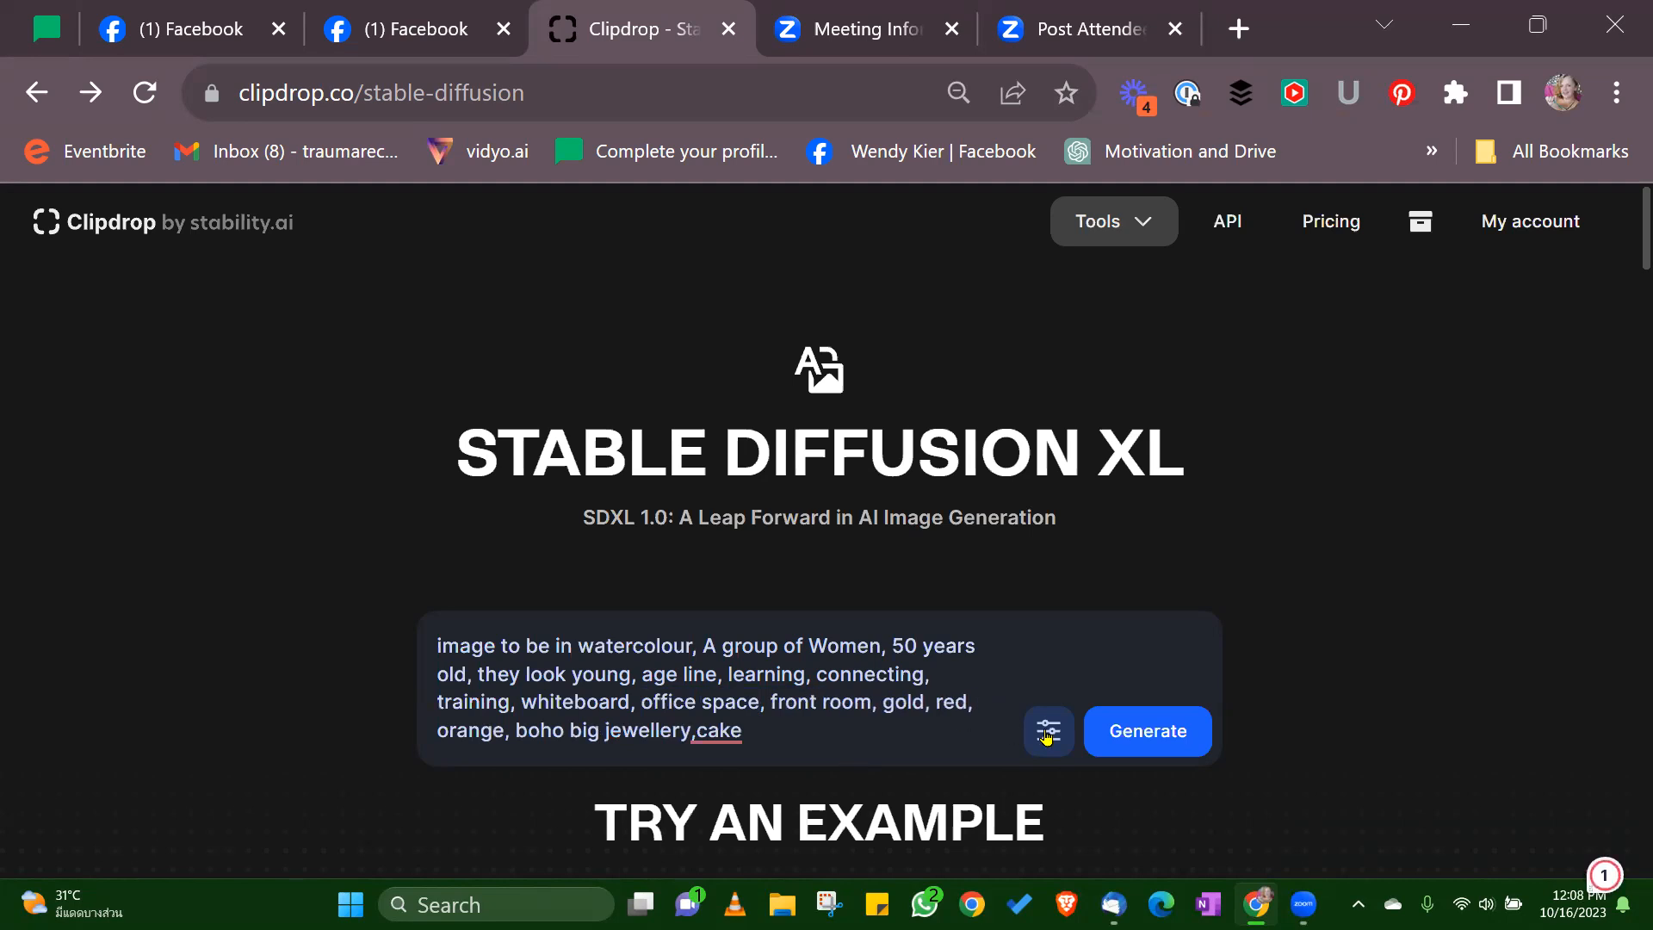
{"action": "left_click", "coordinate": [1127, 753]}
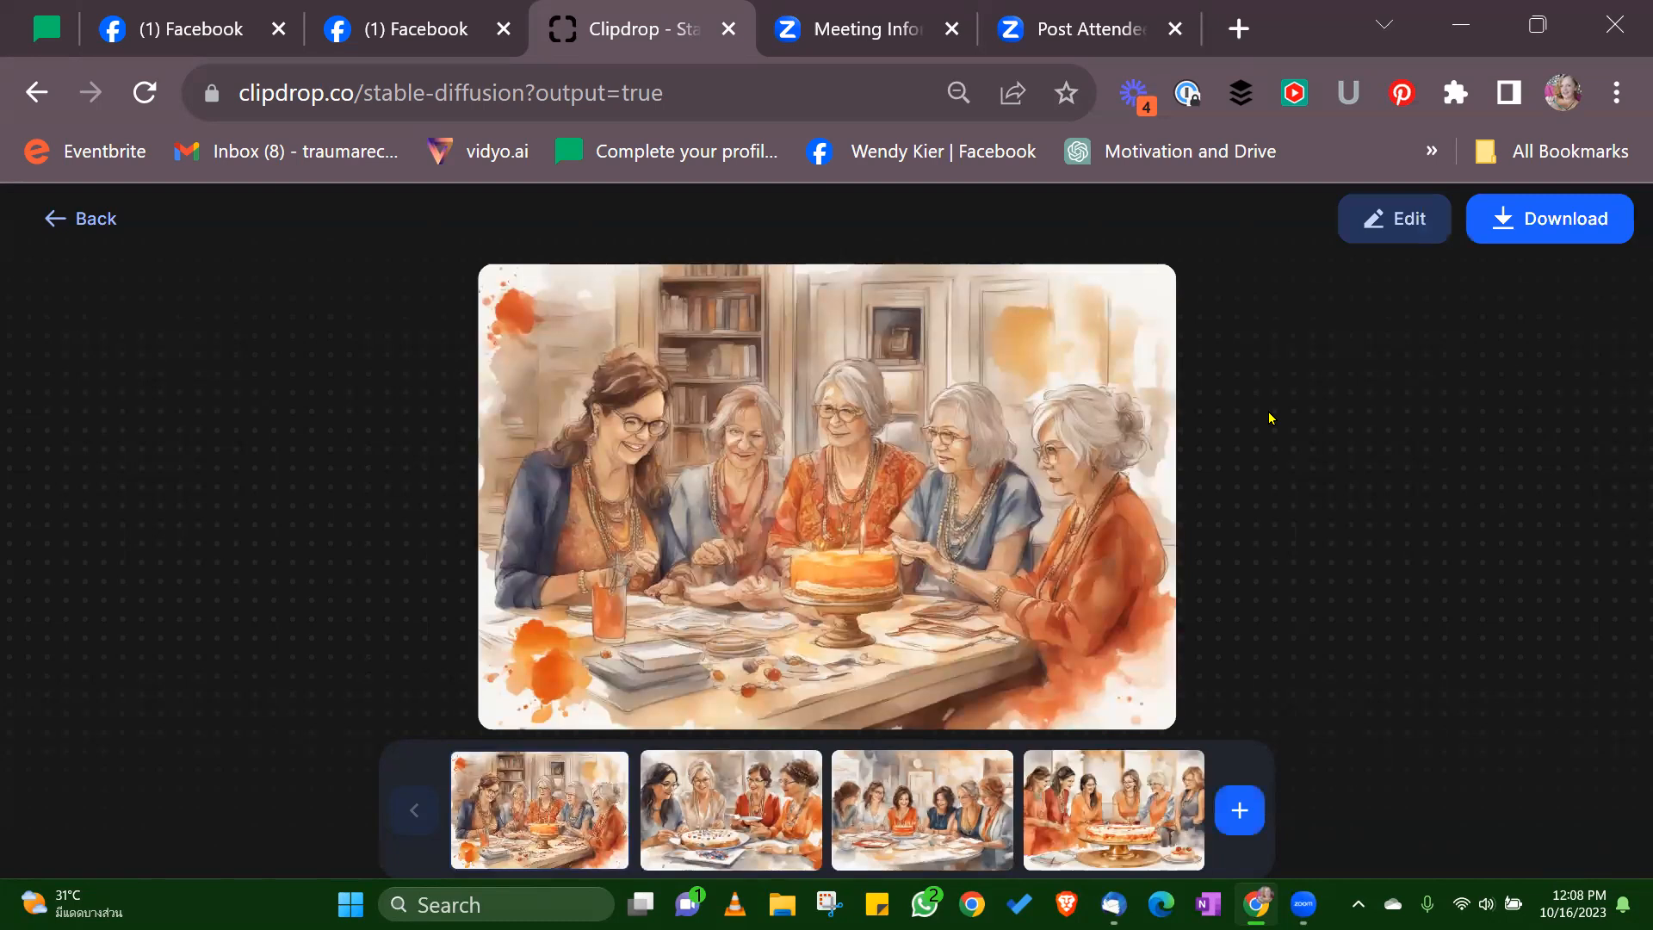
Step: View the second, third and fourth images from the office space prompt at full size, checking the women, cake and room
{"action": "left_click", "coordinate": [734, 831]}
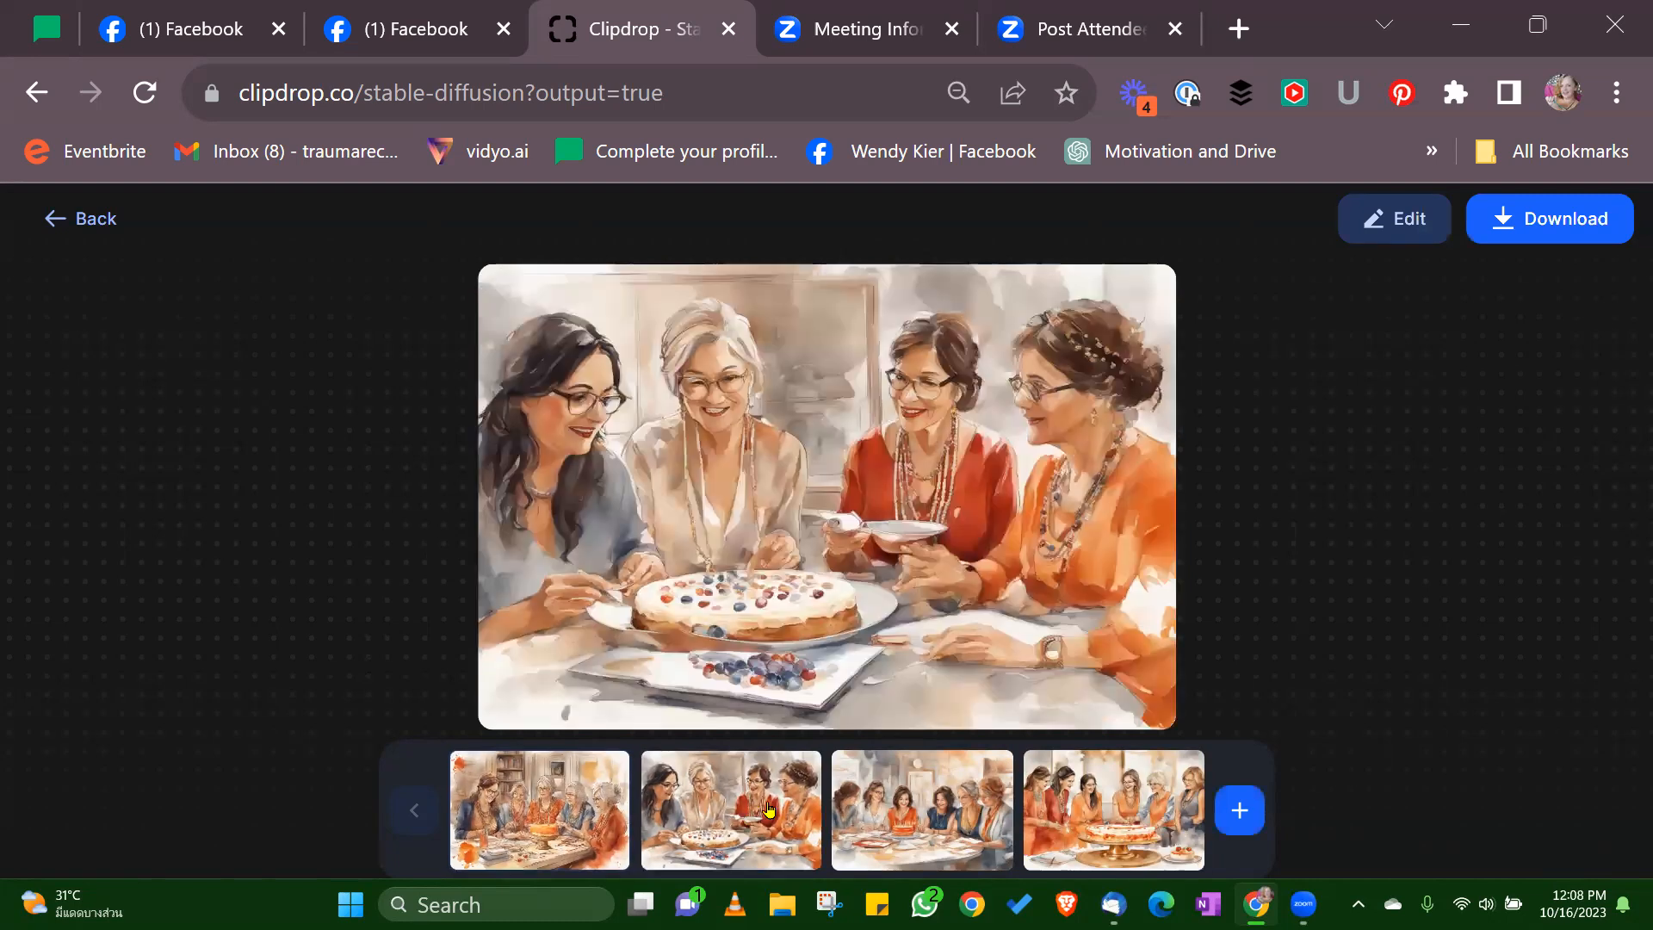
{"action": "left_click", "coordinate": [954, 831]}
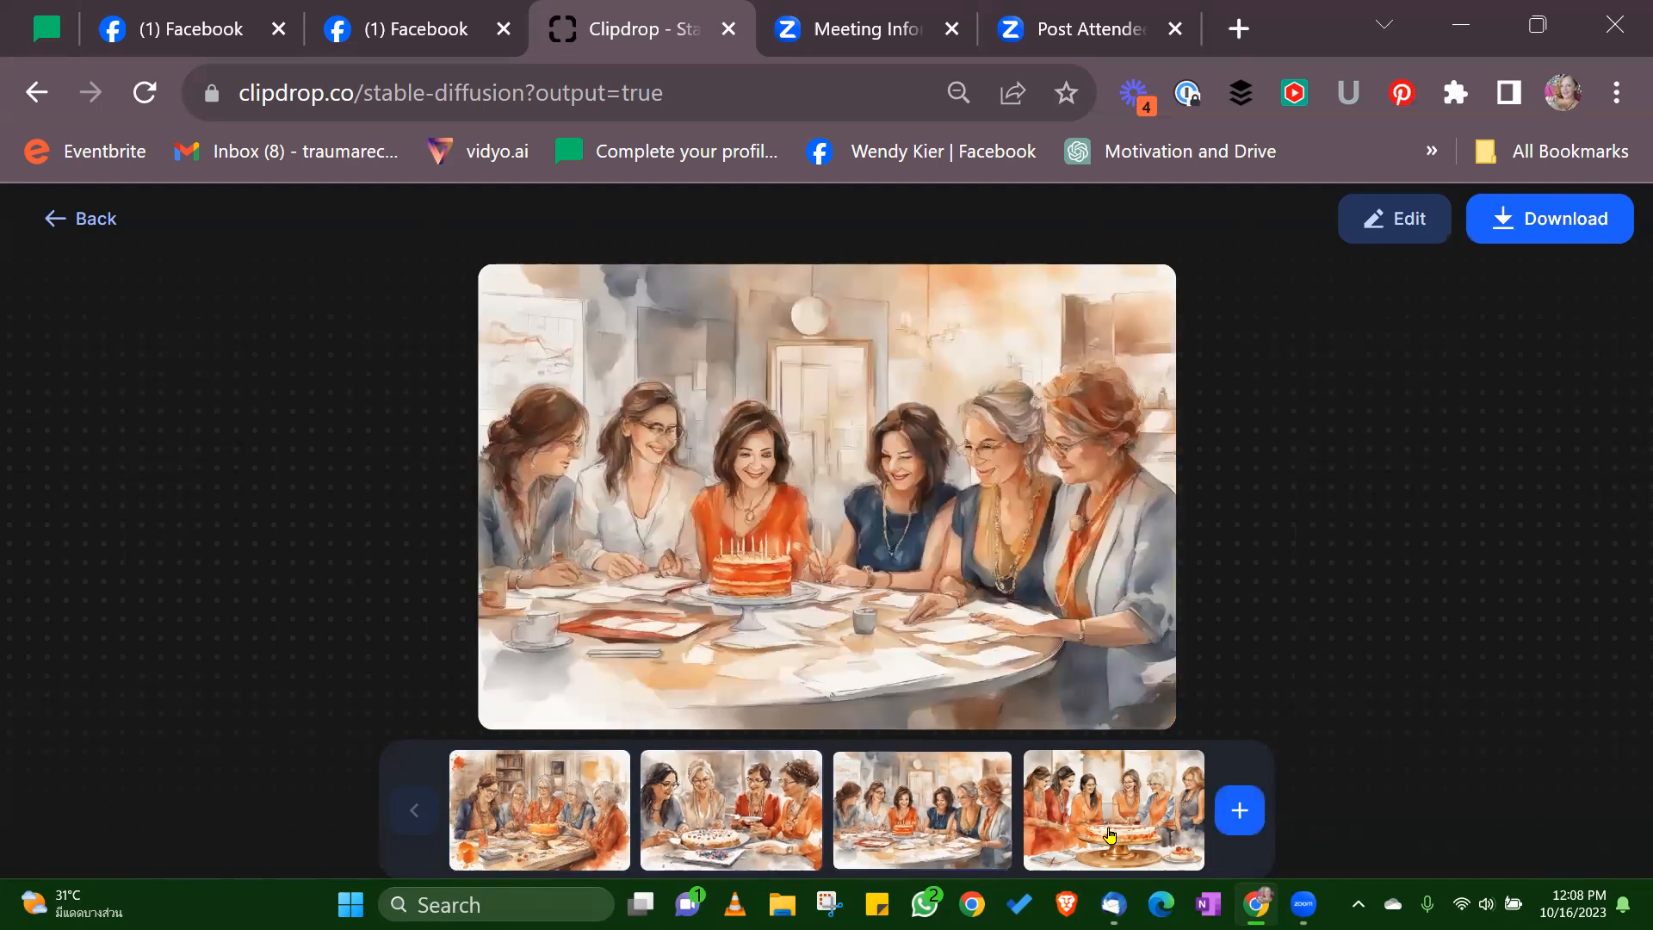
{"action": "left_click", "coordinate": [1111, 836]}
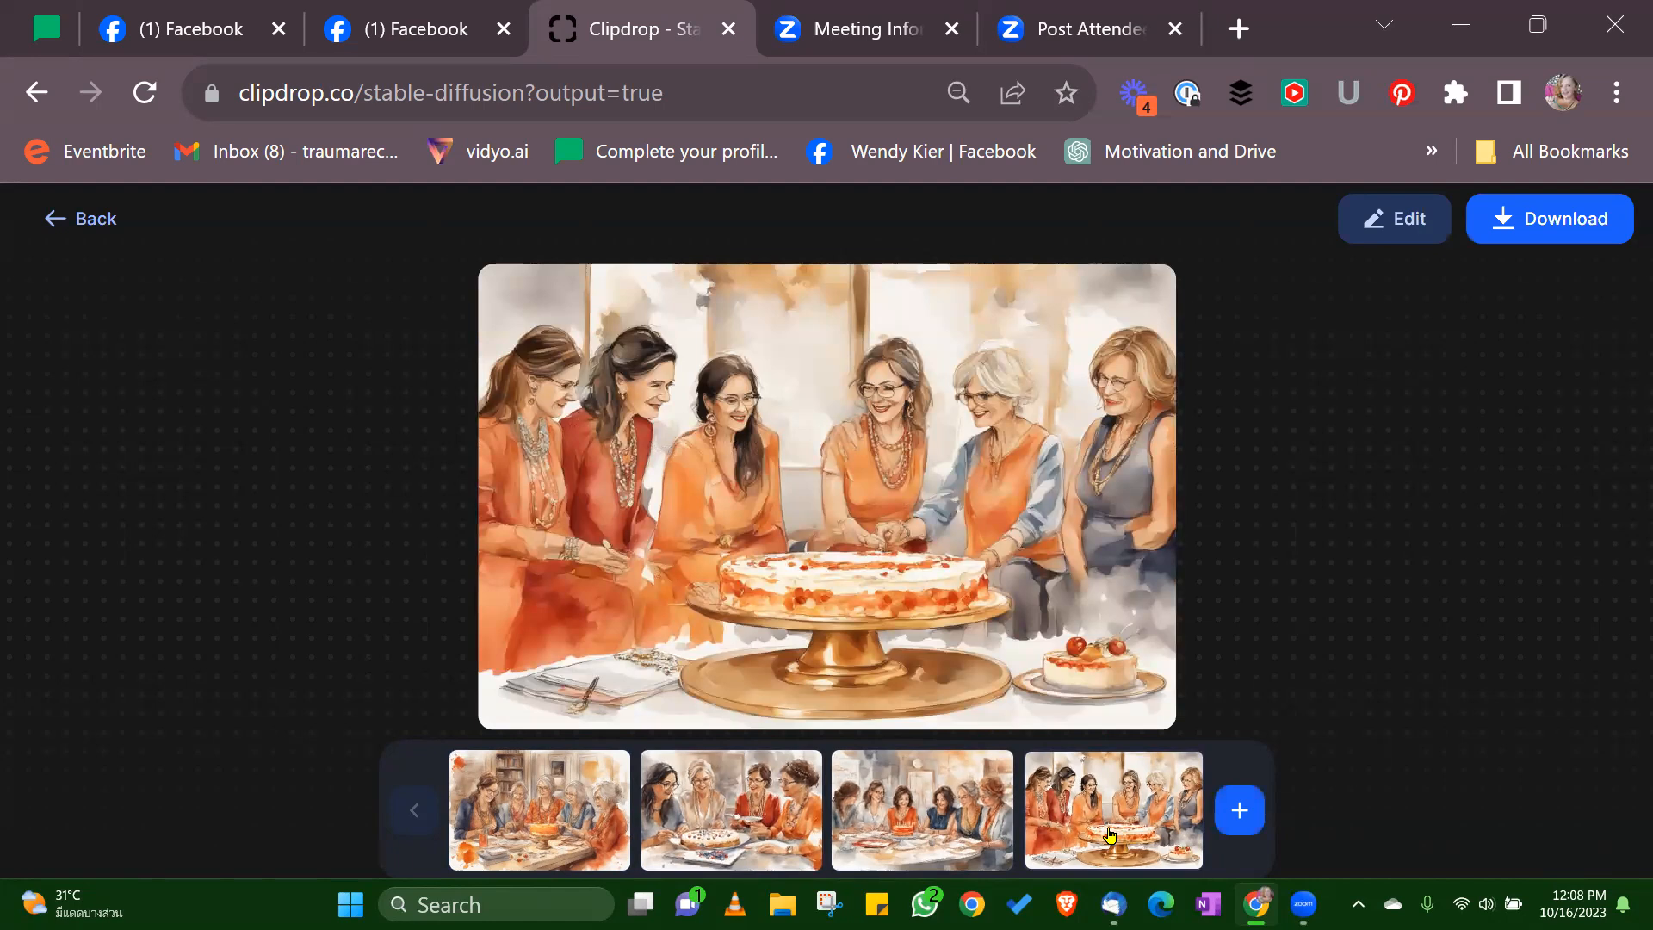
Step: Return to the prompt and set the aspect ratio of the generated images to Square (1:1)
{"action": "left_click", "coordinate": [82, 220]}
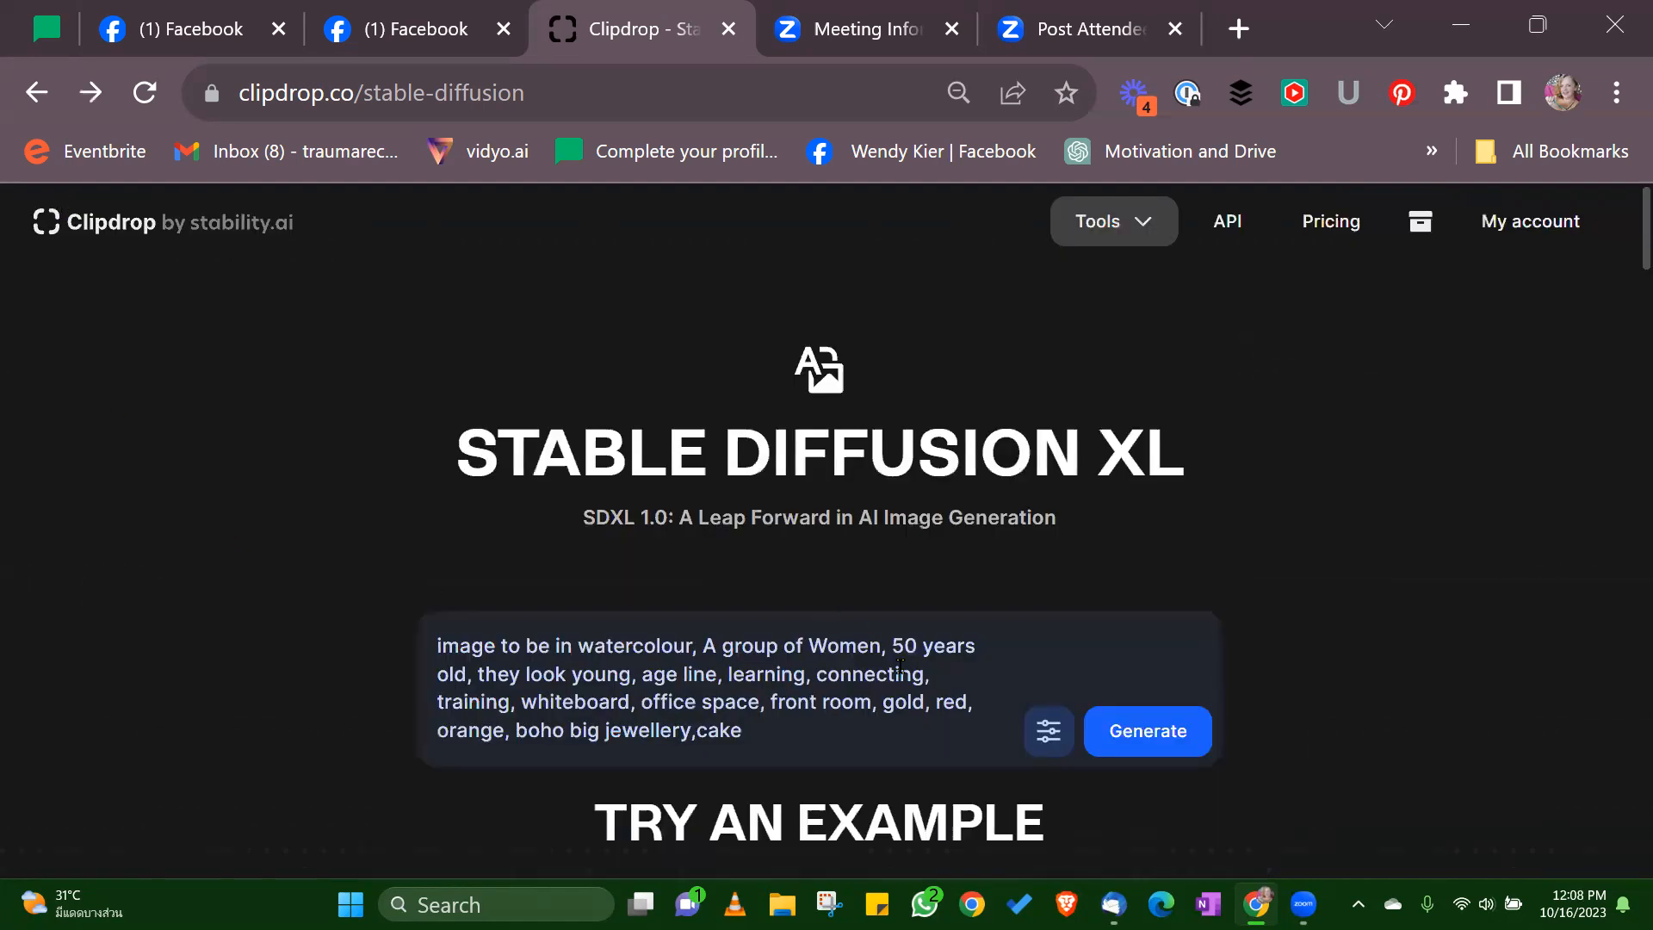
{"action": "left_click", "coordinate": [1049, 731]}
{"action": "scroll", "coordinate": [933, 607], "scroll_direction": "down", "scroll_amount": 4}
{"action": "left_click", "coordinate": [748, 492]}
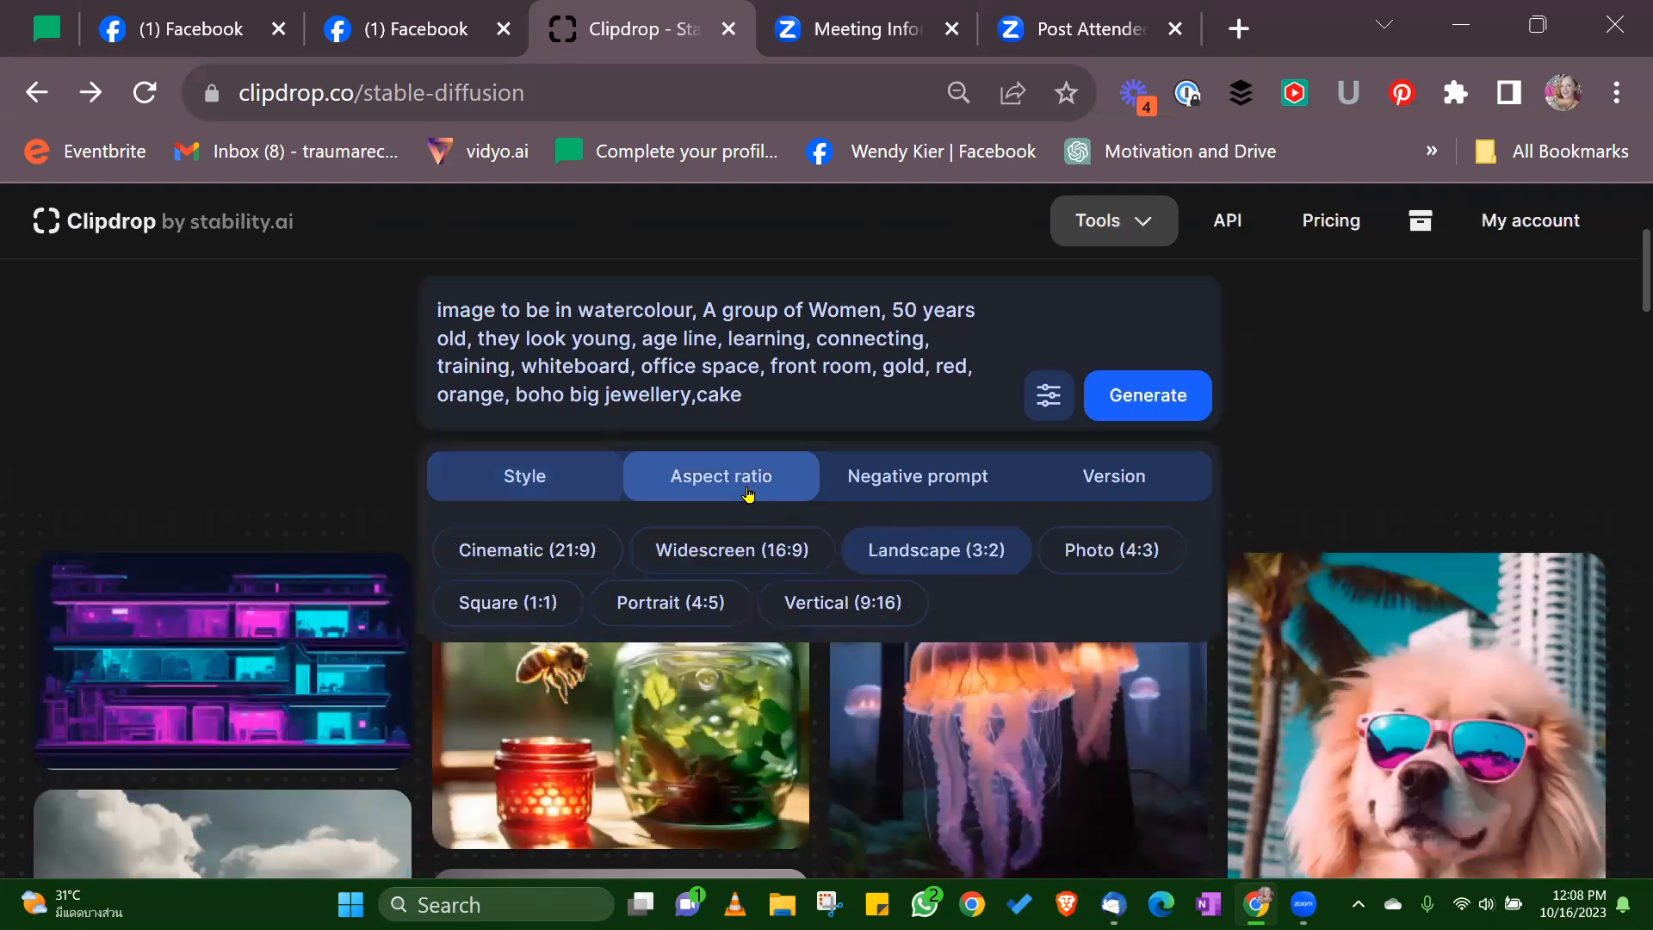
{"action": "left_click", "coordinate": [510, 610]}
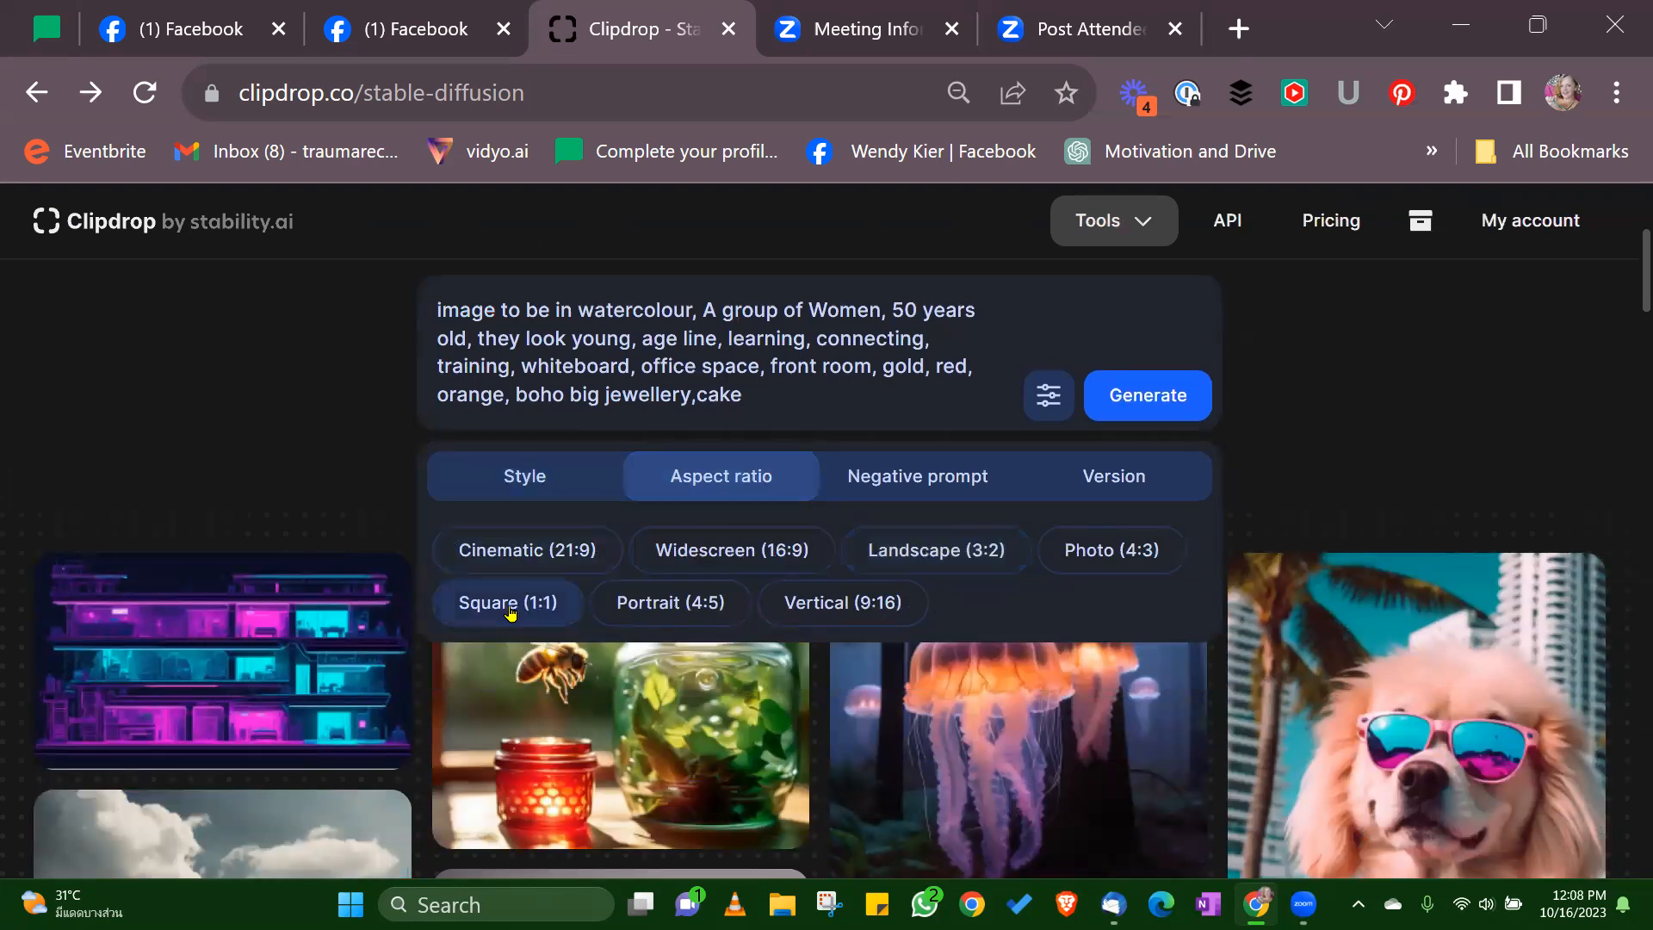
Step: Set the image style to Fantasy Art and generate new square images from the office space prompt
{"action": "left_click", "coordinate": [949, 482]}
{"action": "left_click", "coordinate": [564, 489]}
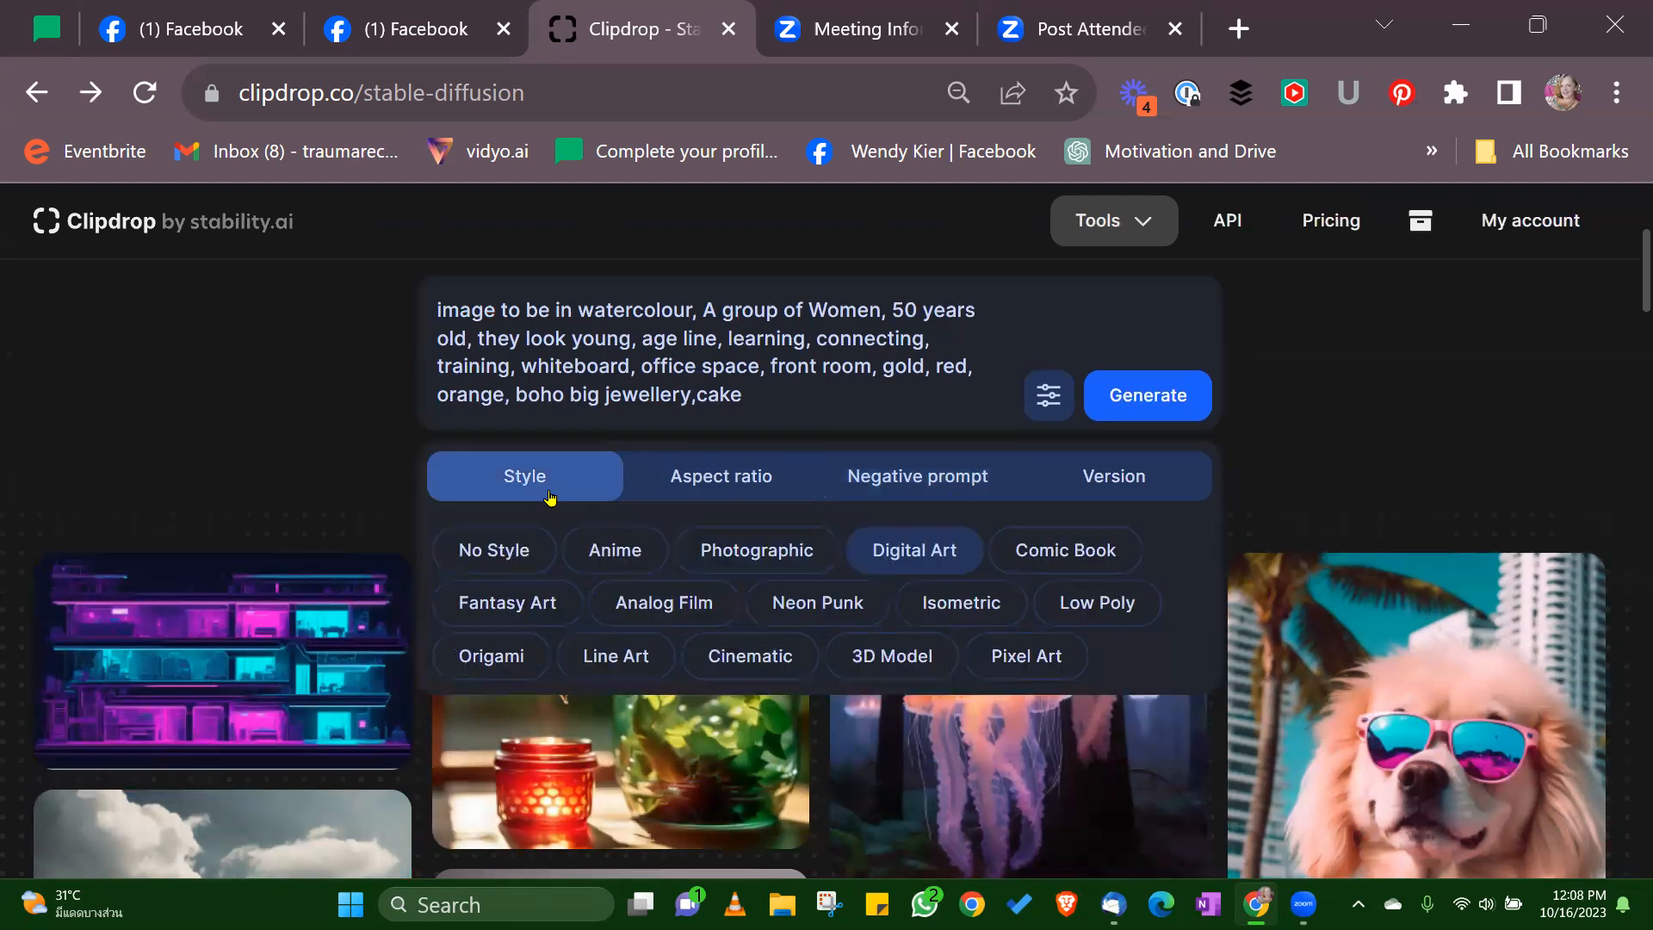
{"action": "left_click", "coordinate": [495, 603]}
{"action": "left_click", "coordinate": [1155, 397]}
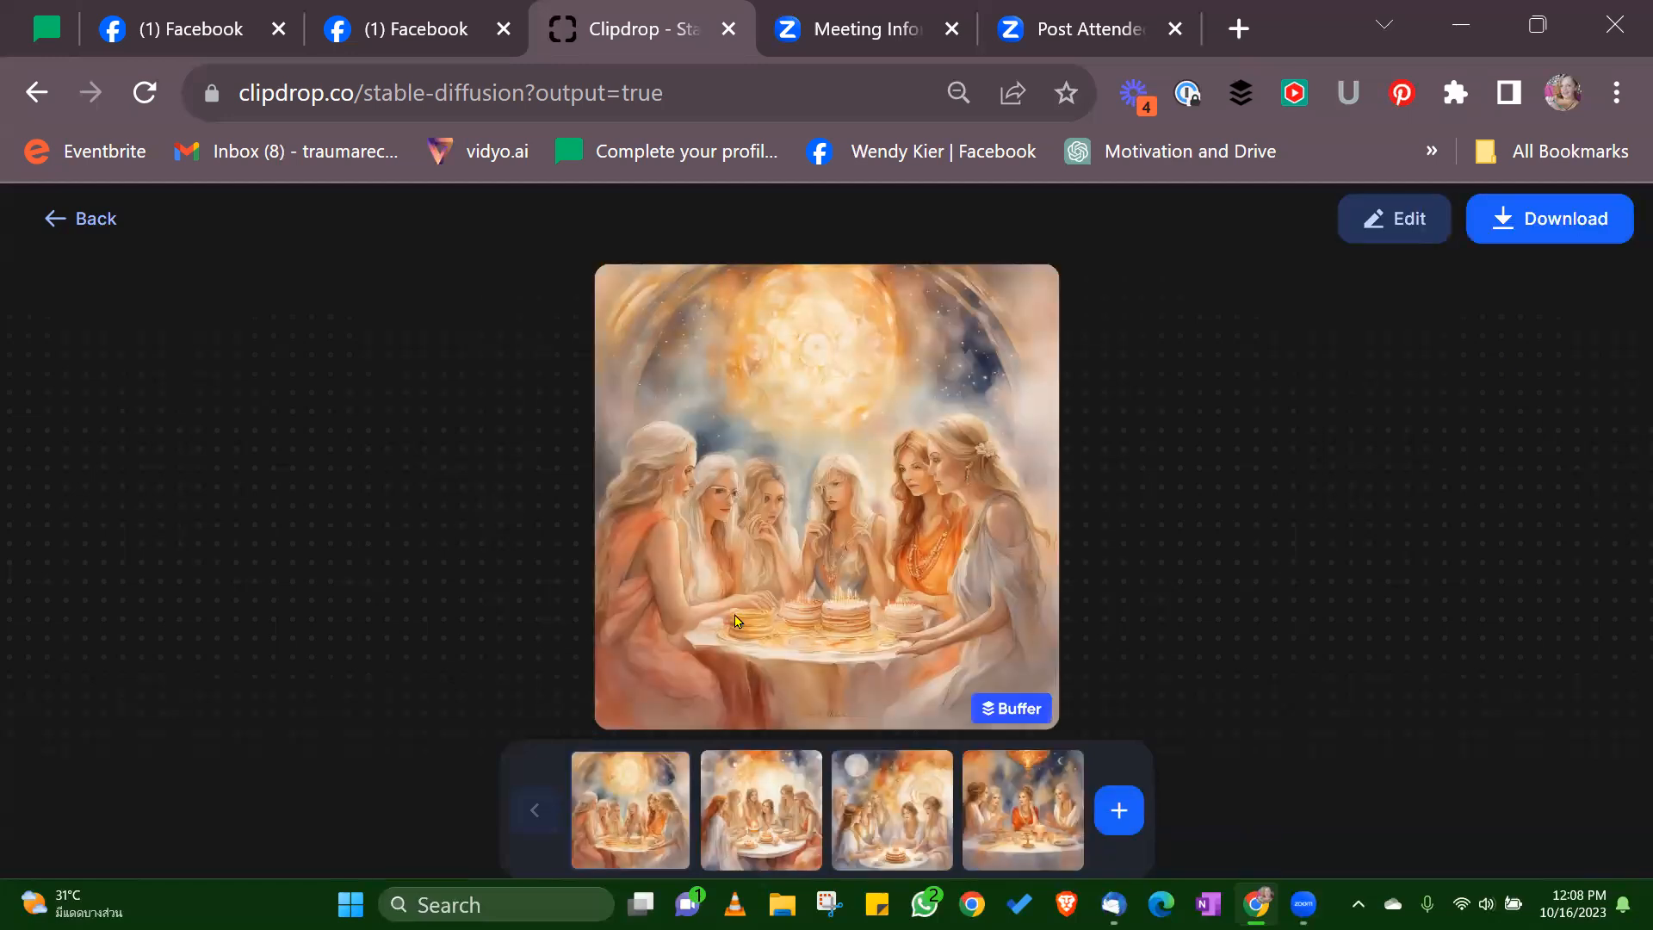
Step: View the second, third and fourth Fantasy Art images at full size
{"action": "left_click", "coordinate": [767, 783]}
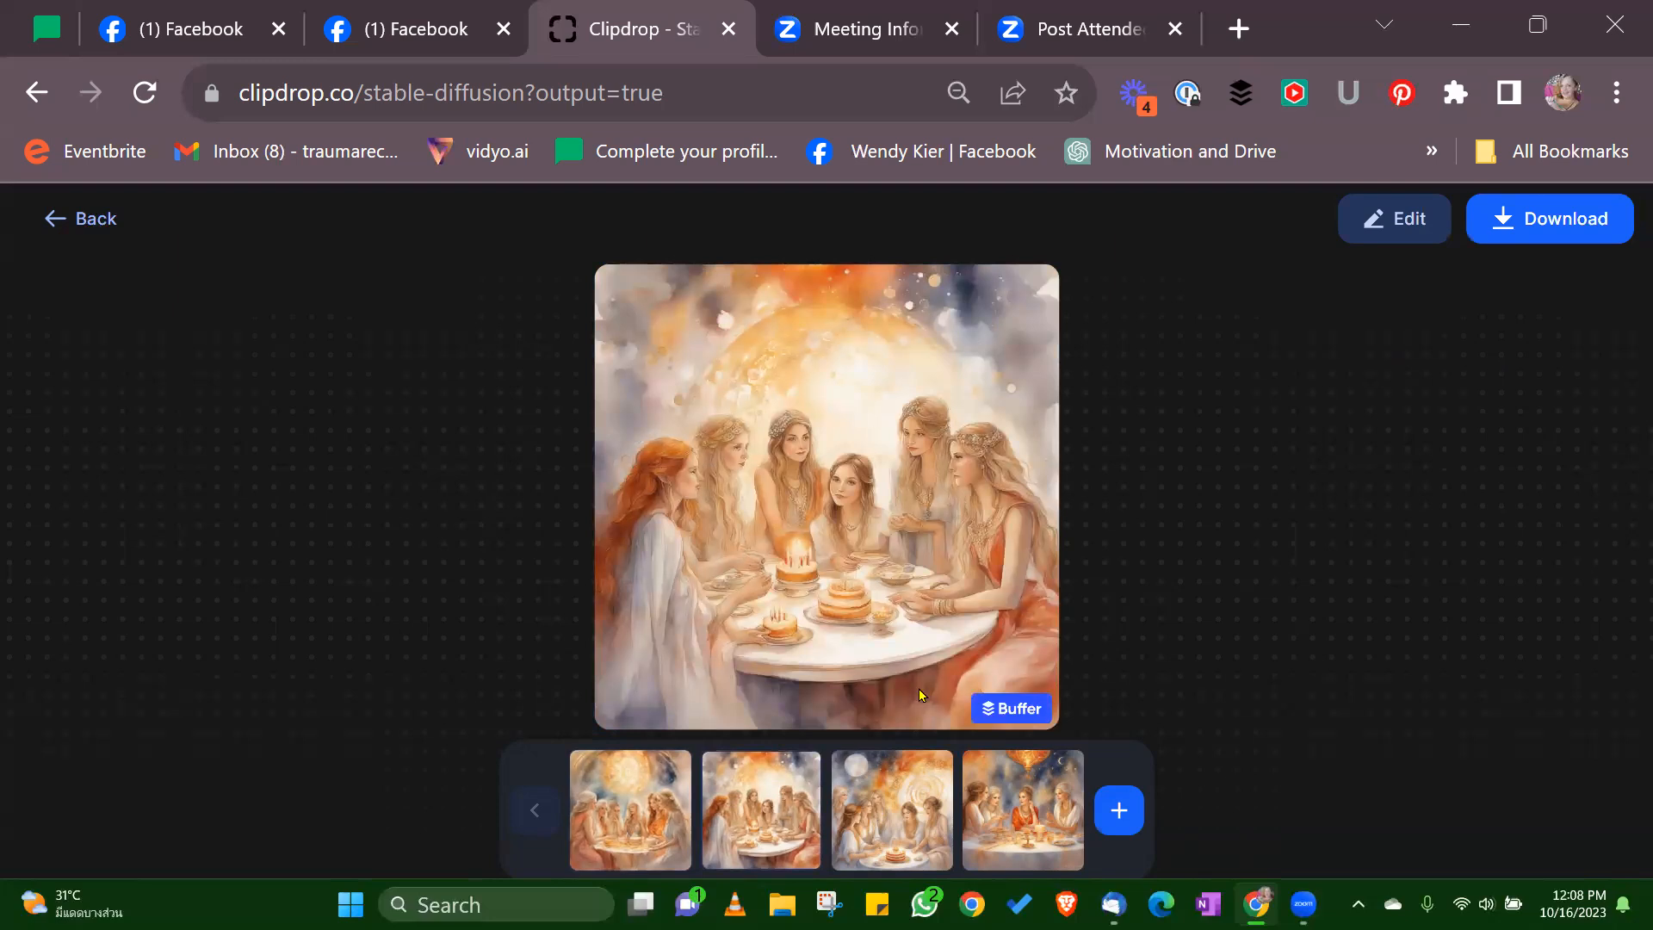
{"action": "left_click", "coordinate": [887, 805]}
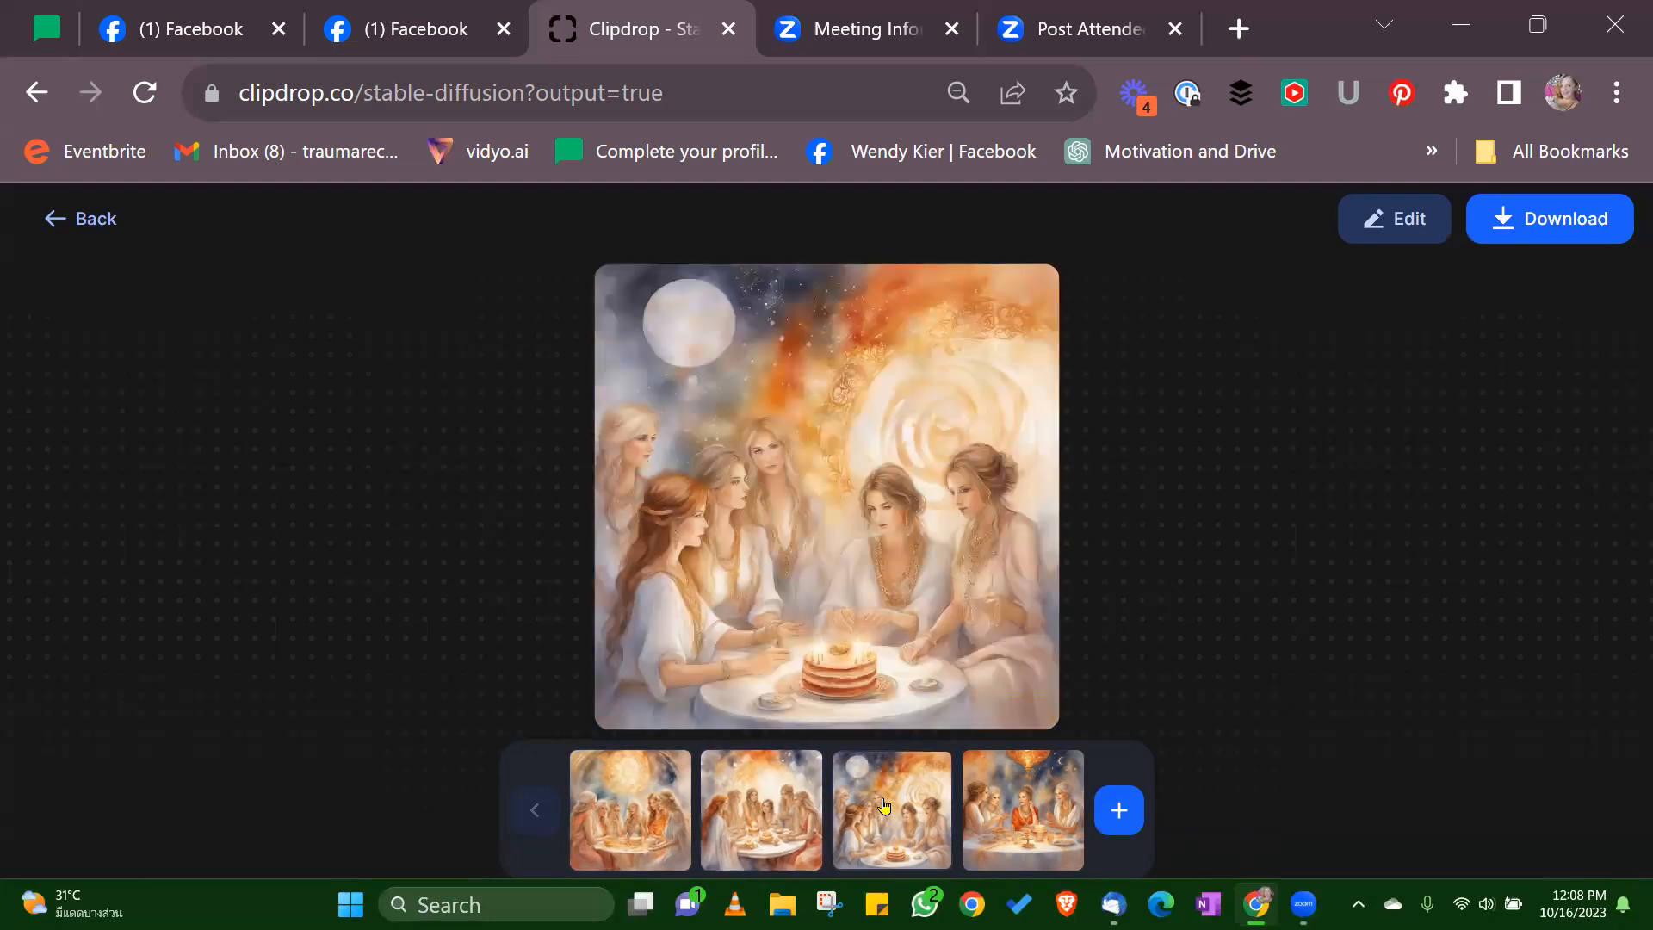
{"action": "left_click", "coordinate": [1017, 809]}
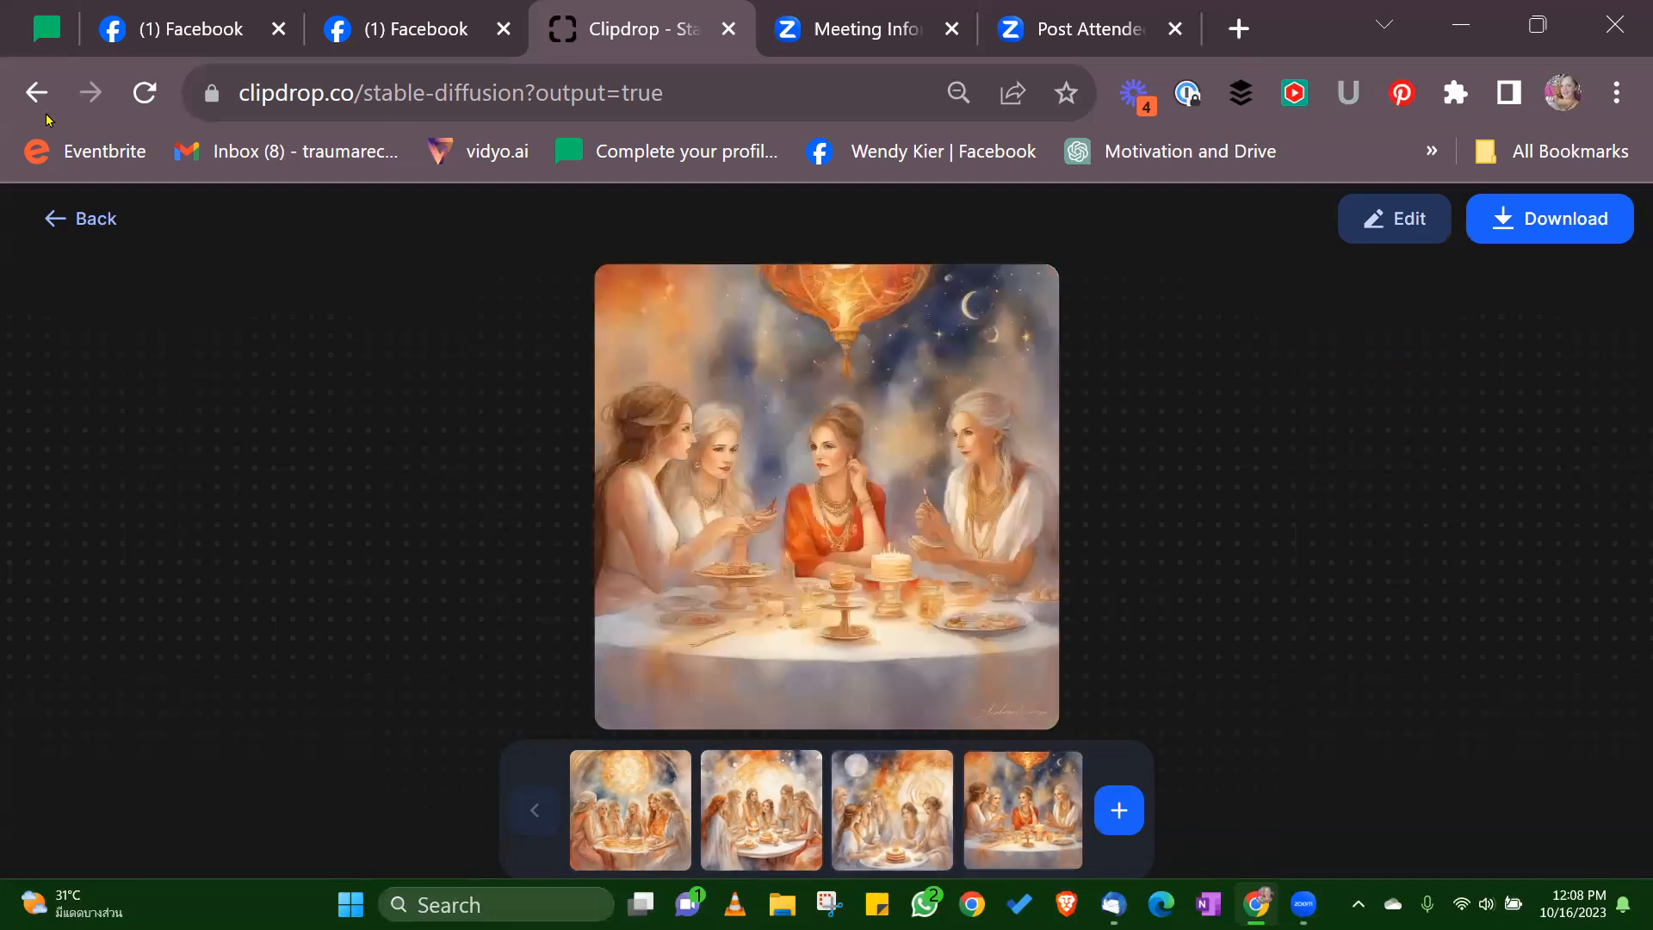
Step: Return to the prompt, replace "gold" with "green" and add the colour "bkack," before "orange"
{"action": "left_click", "coordinate": [82, 219]}
{"action": "scroll", "coordinate": [736, 564], "scroll_direction": "down", "scroll_amount": 4}
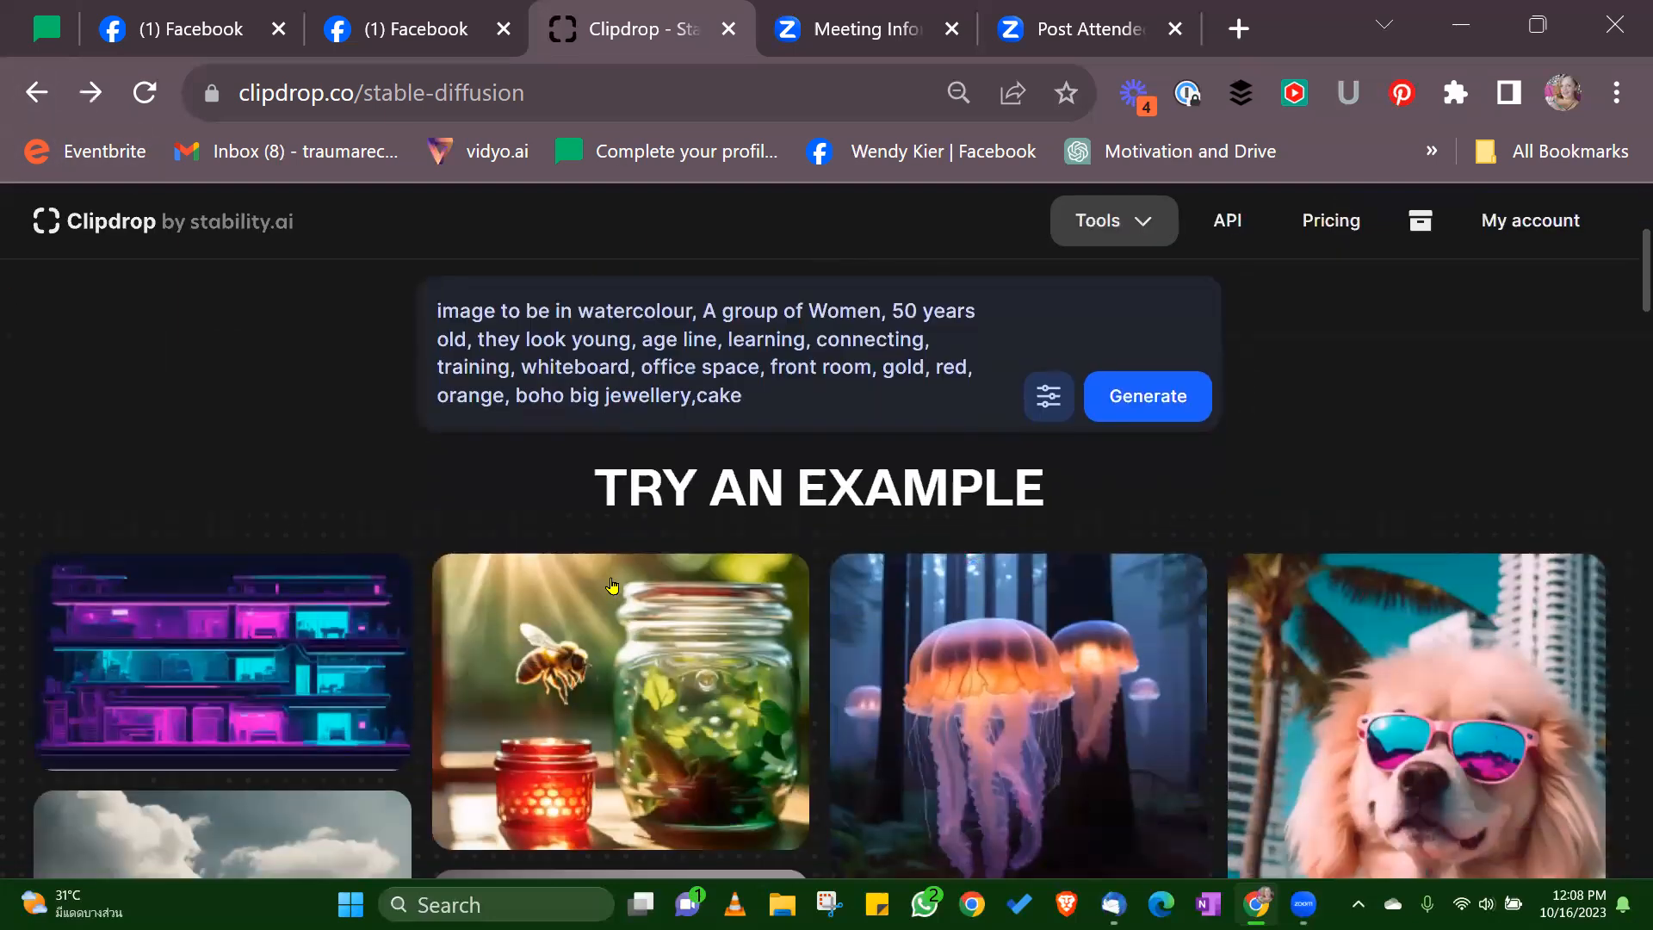
{"action": "scroll", "coordinate": [736, 564], "scroll_direction": "up", "scroll_amount": 2}
{"action": "double_click", "coordinate": [949, 531]}
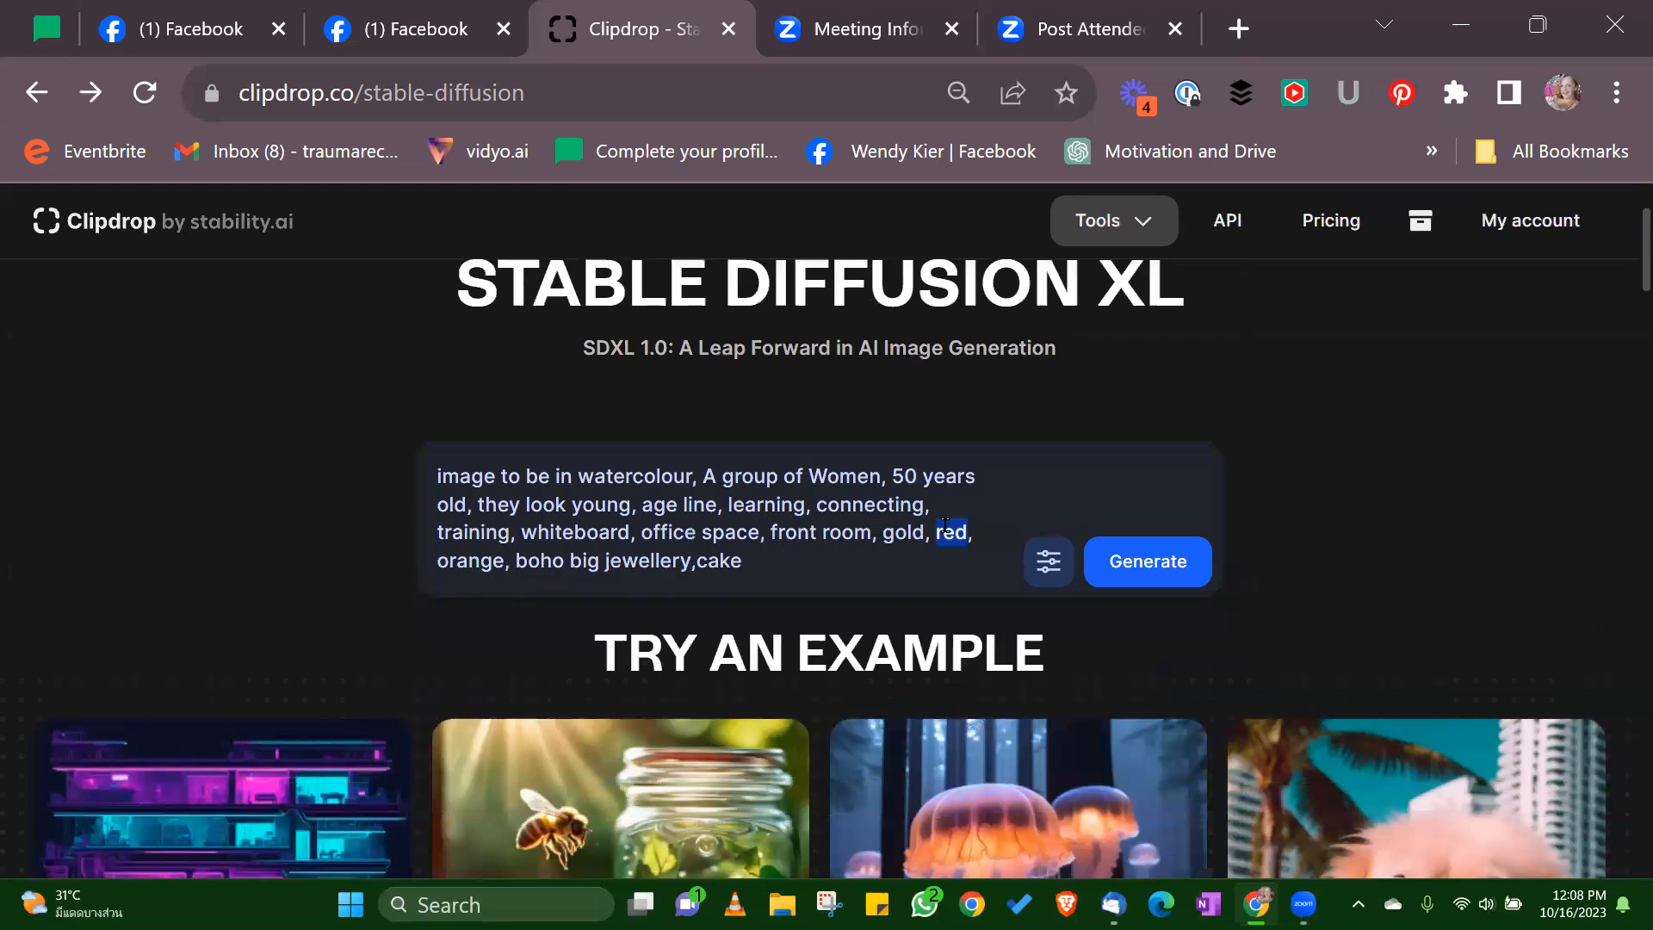
{"action": "double_click", "coordinate": [909, 527]}
{"action": "type", "text": "gree"}
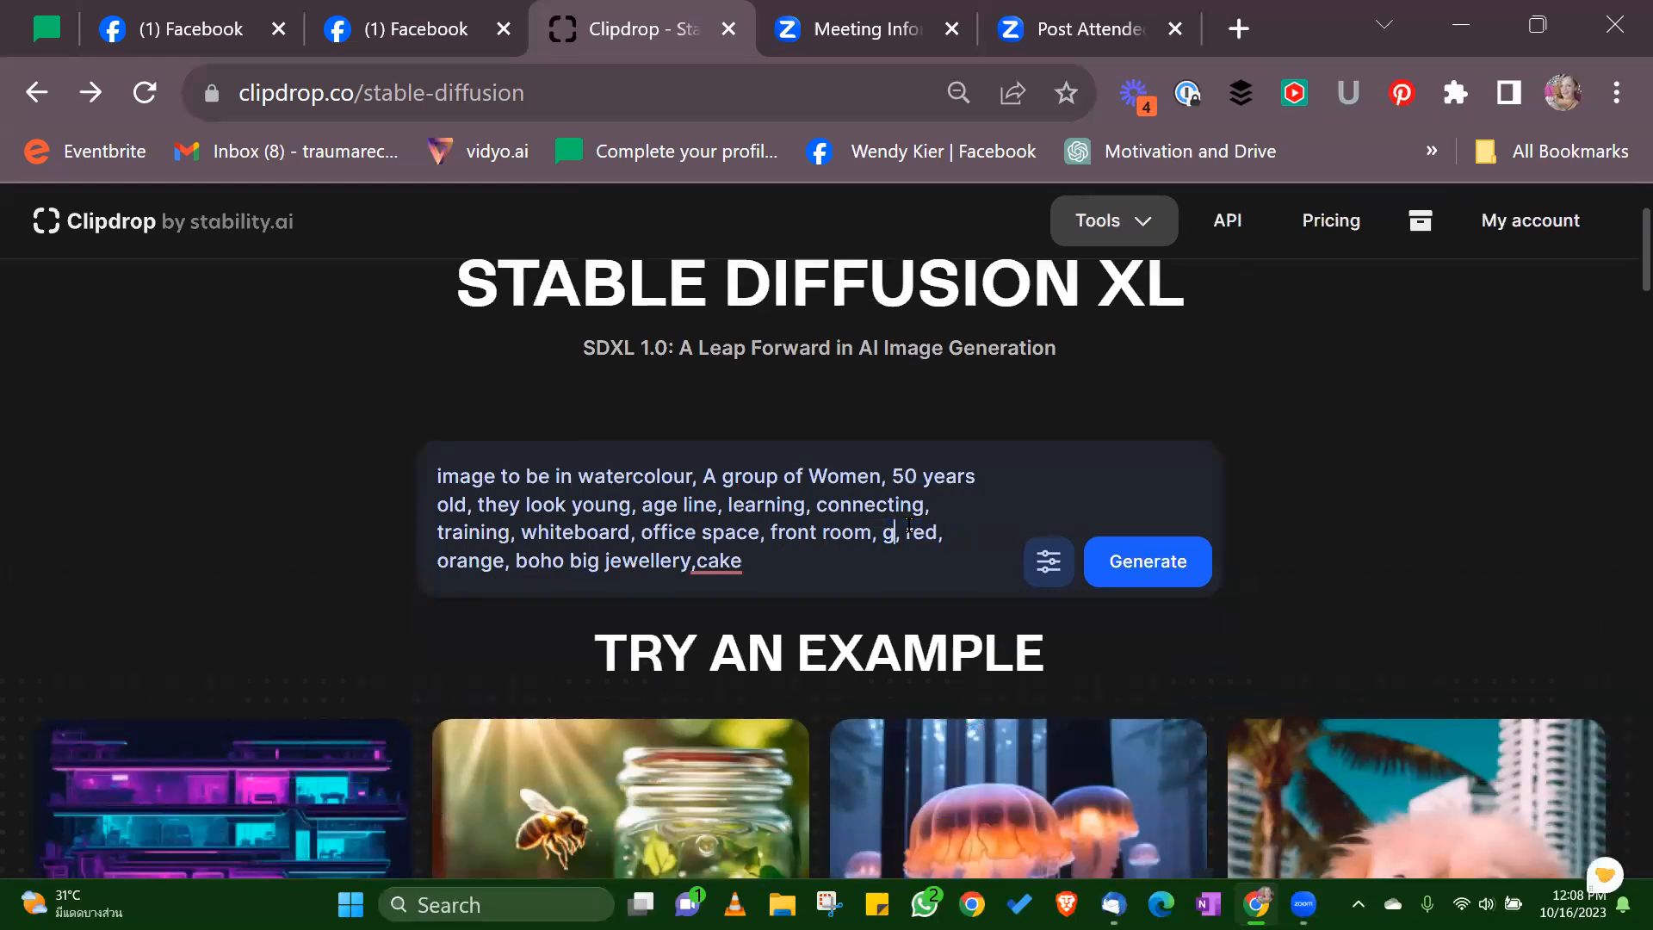
{"action": "double_click", "coordinate": [954, 532]}
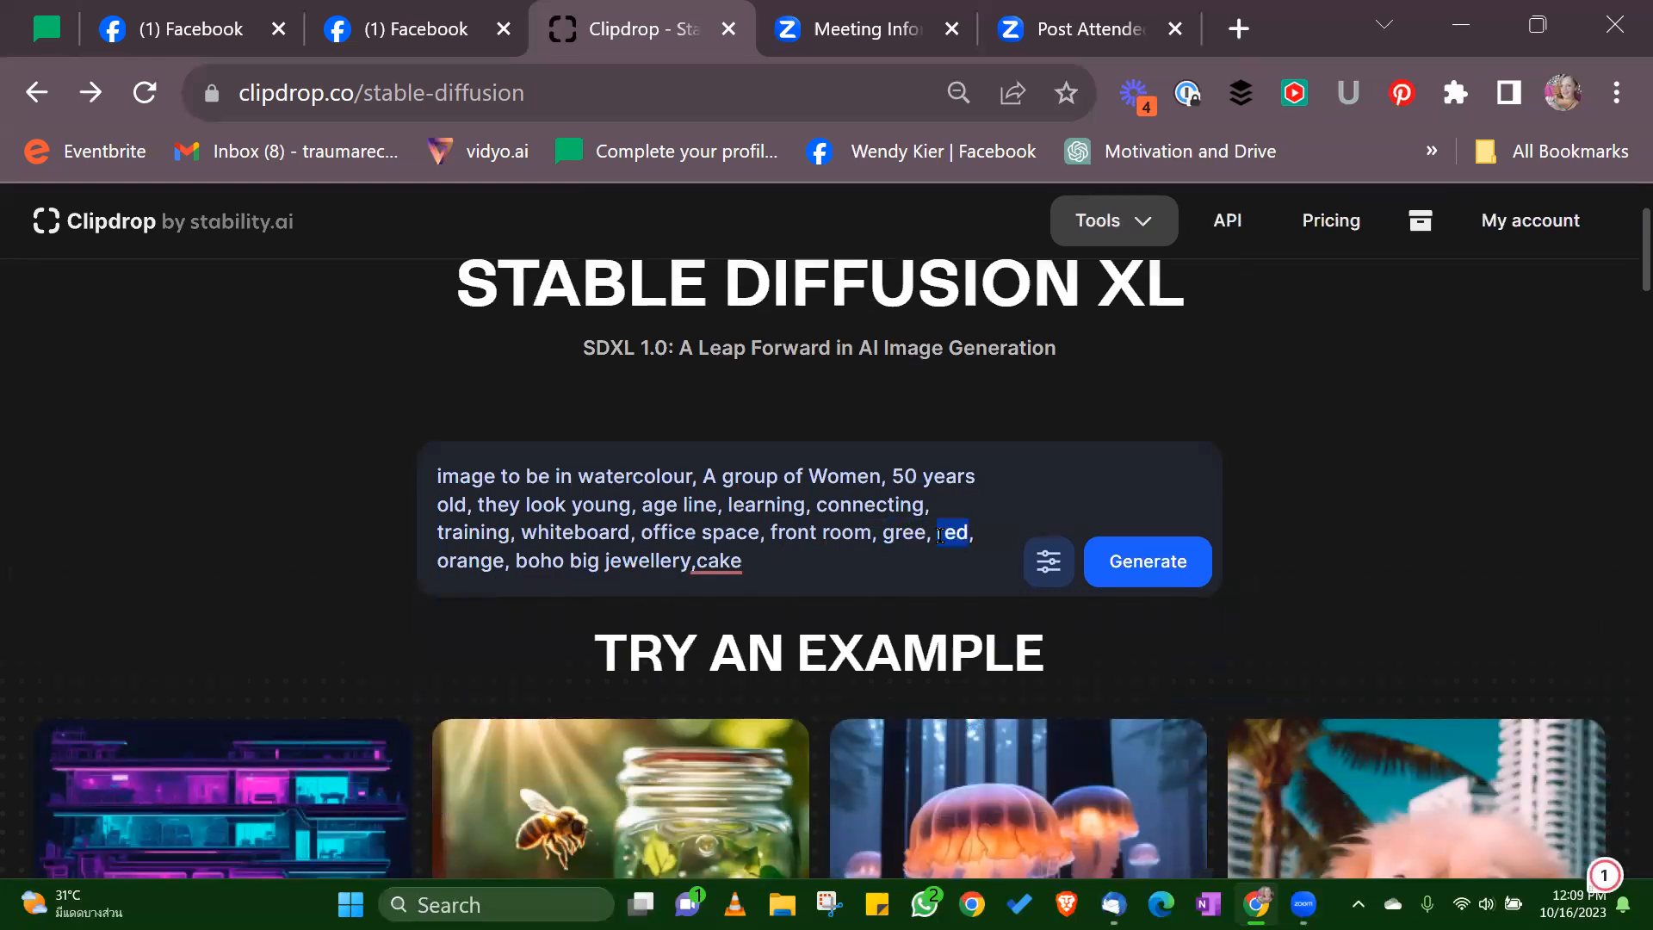
{"action": "left_click", "coordinate": [936, 532]}
{"action": "type", "text": "n, red, "}
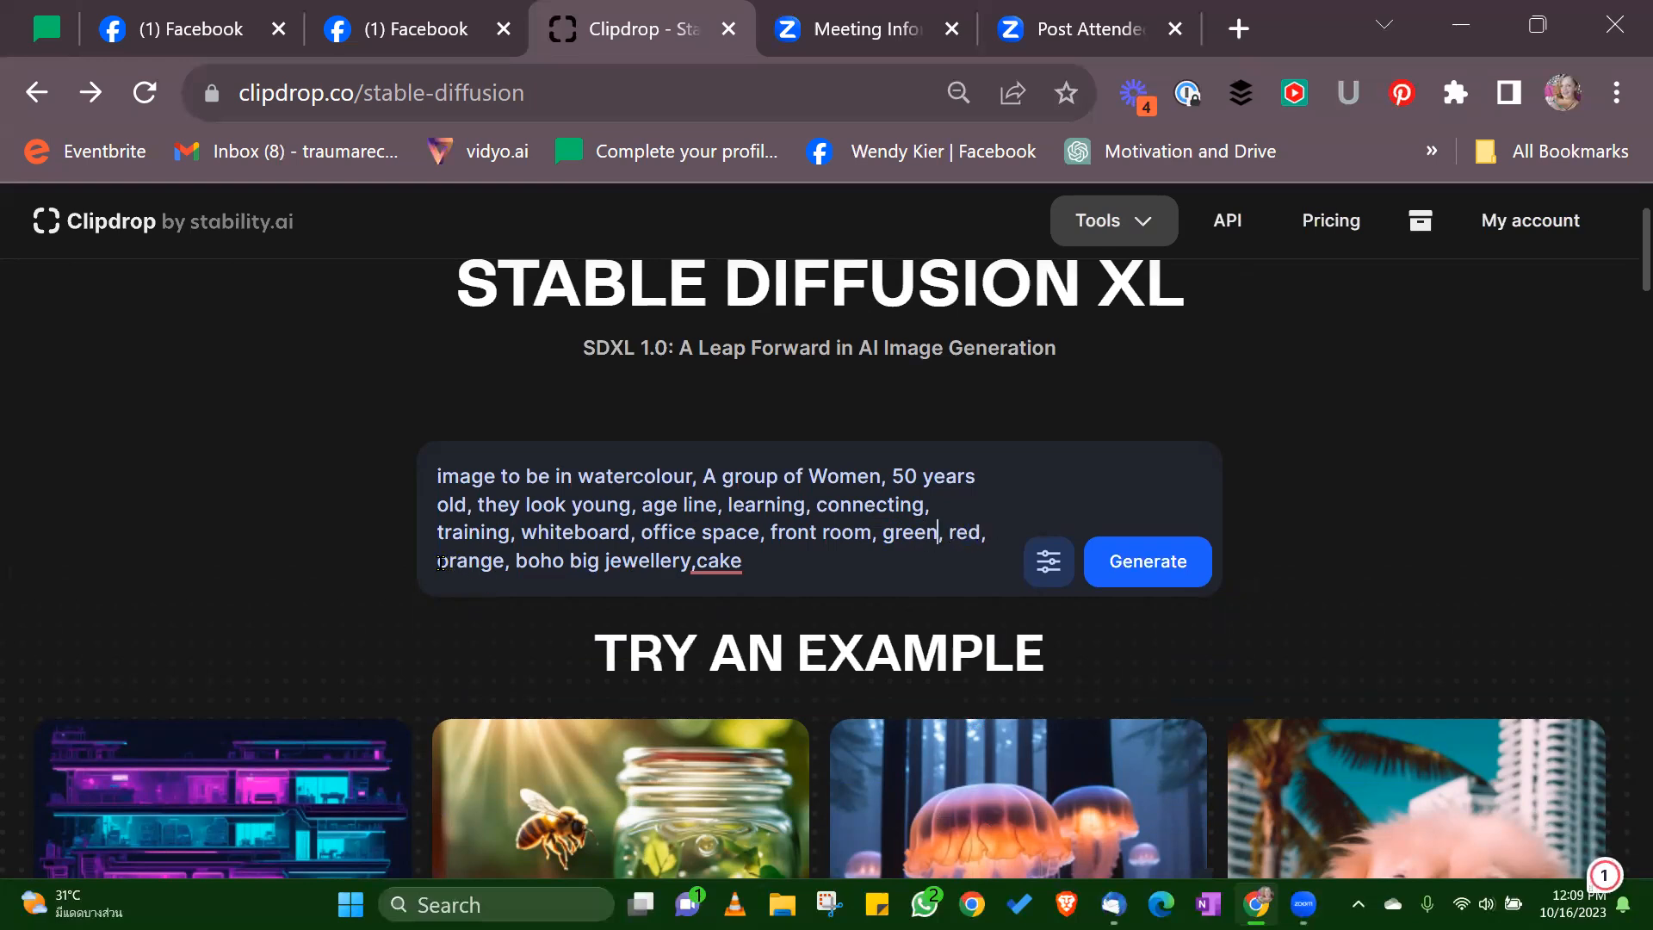
{"action": "type", "text": "bkack,"}
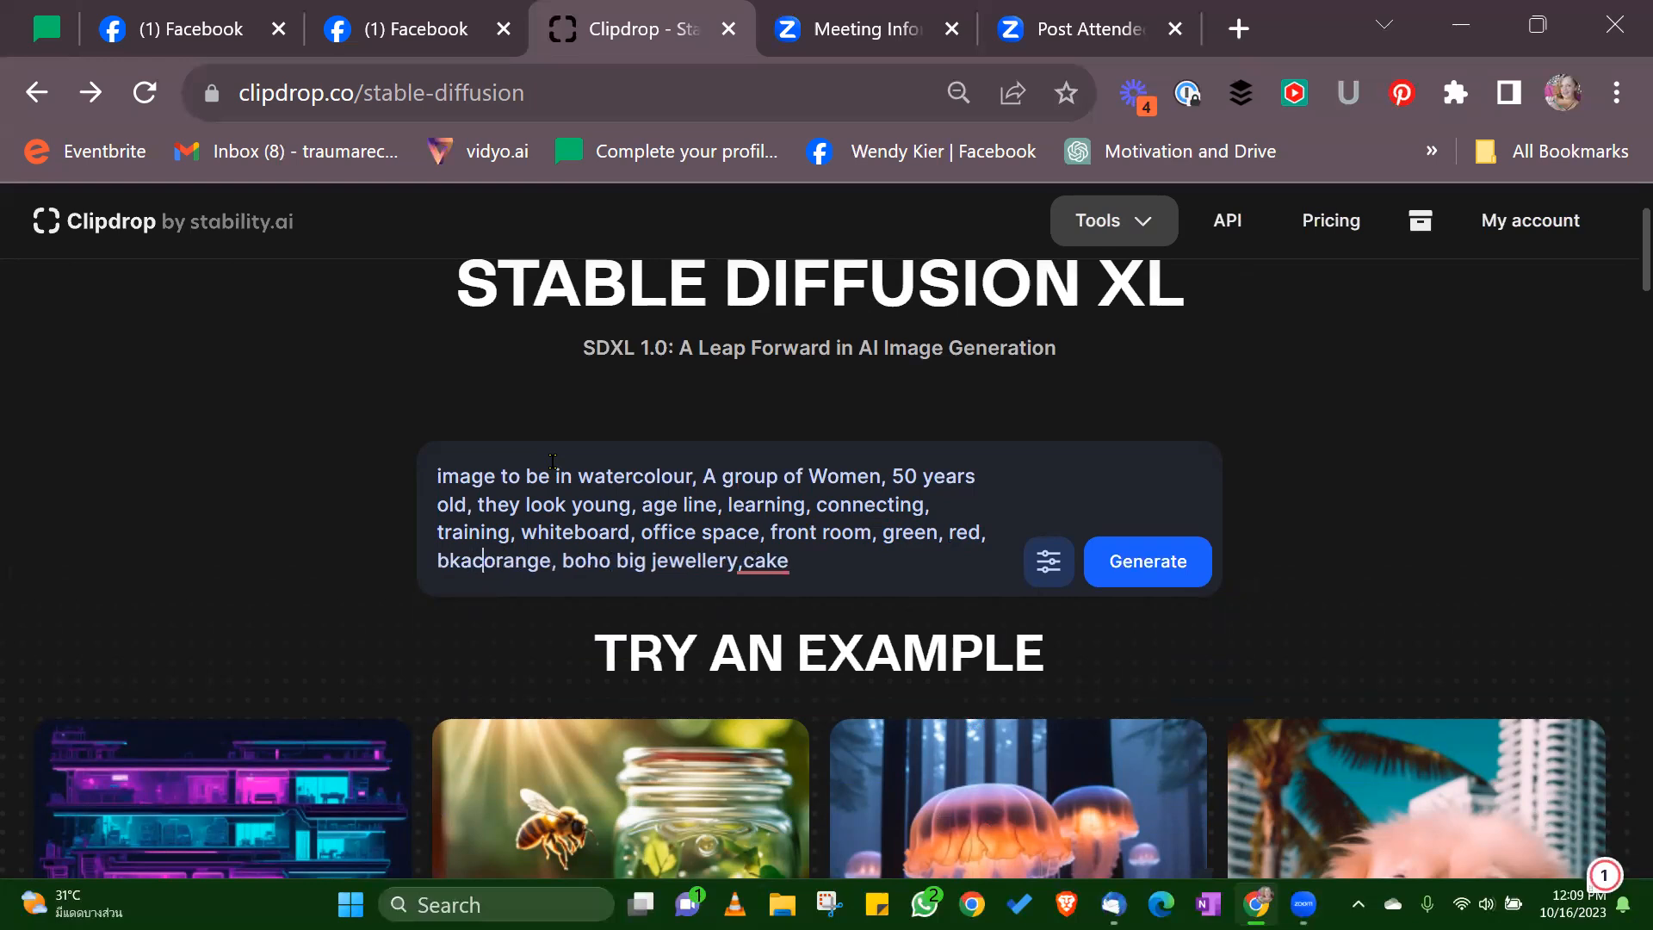
Step: Delete "boho big" before "jewellery" in the prompt and generate new images
{"action": "double_click", "coordinate": [619, 569]}
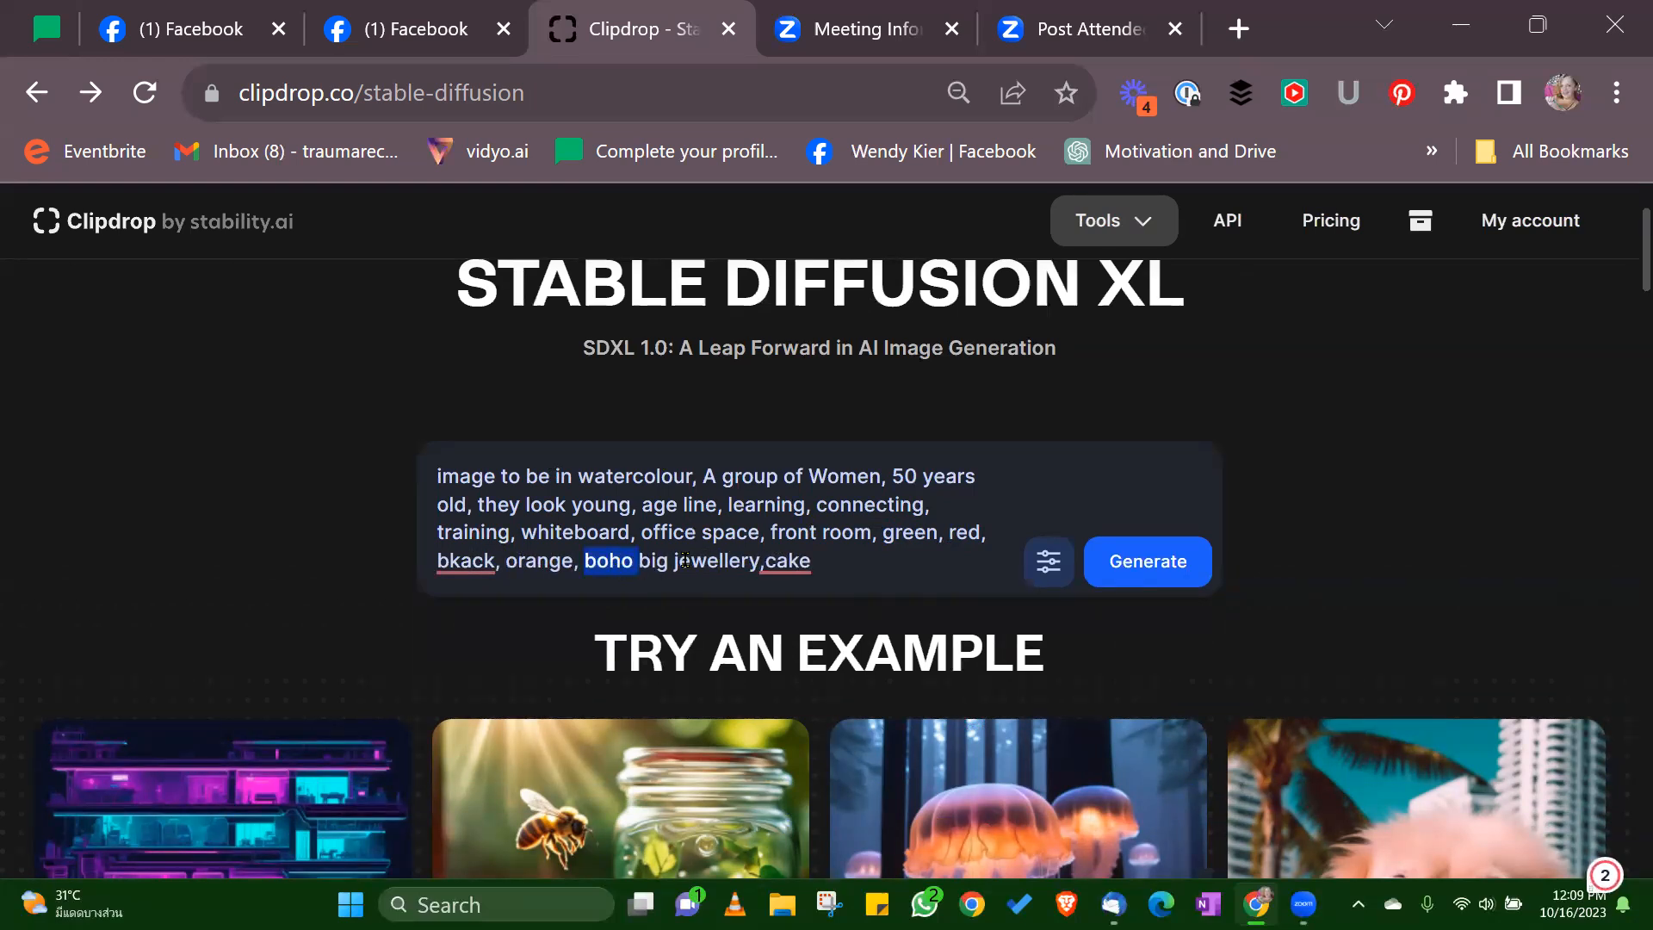
{"action": "left_click_drag", "start_coordinate": [666, 560], "coordinate": [585, 564]}
{"action": "key", "text": "BackSpace"}
{"action": "key", "text": "BackSpace"}
{"action": "left_click", "coordinate": [1153, 589]}
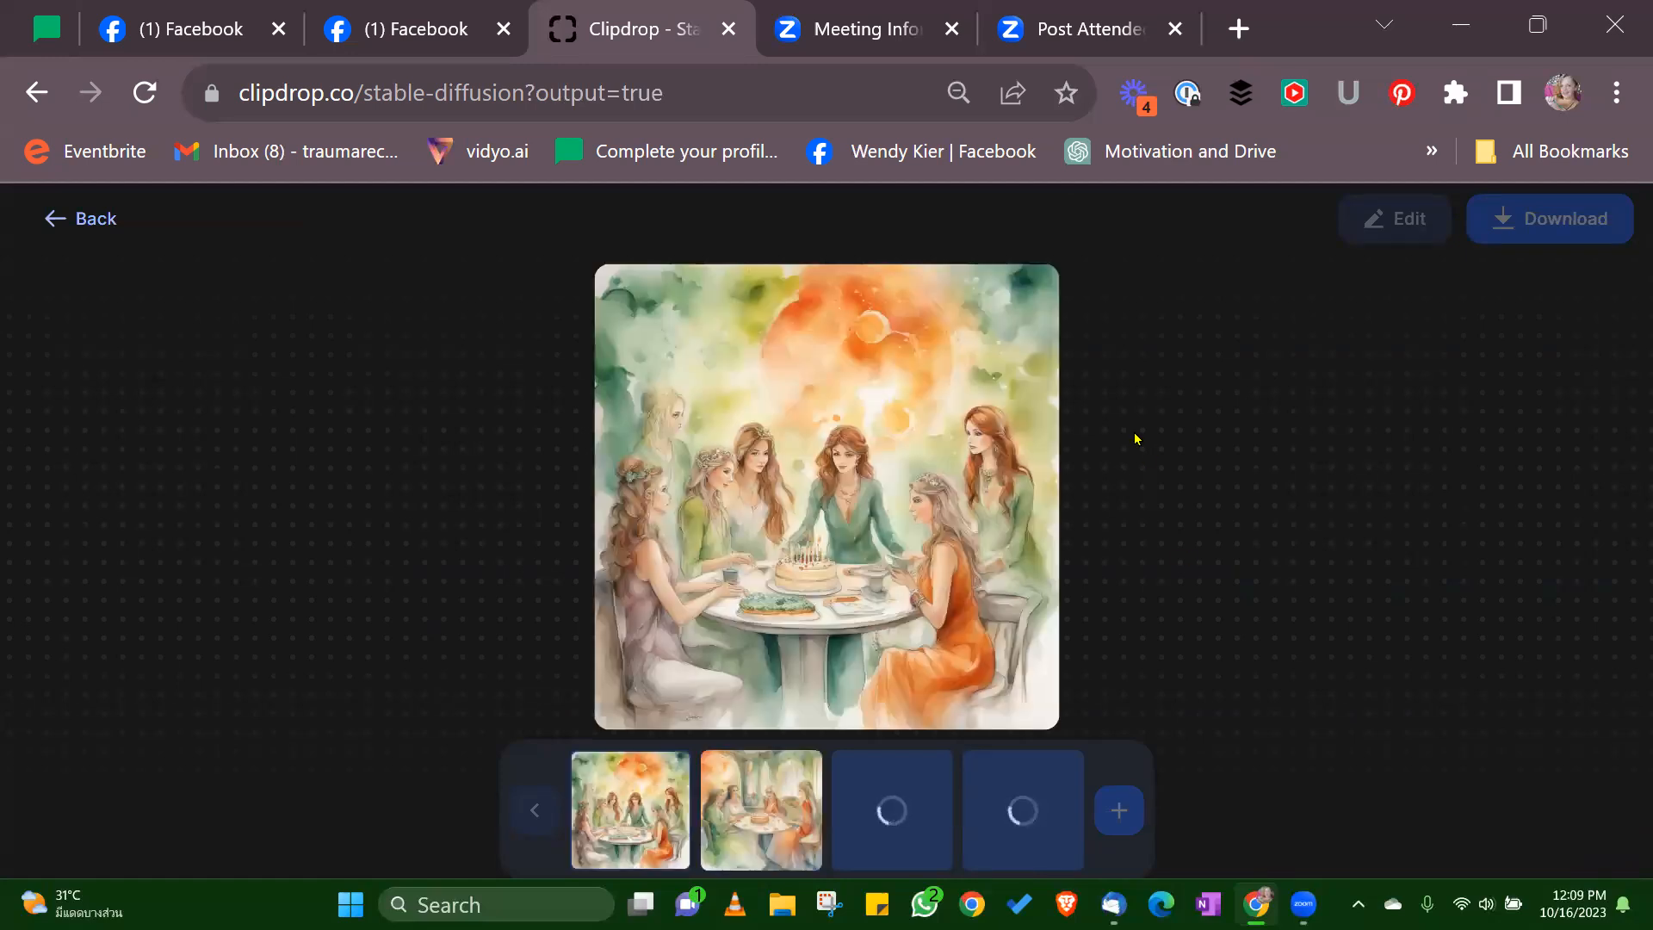
Step: View the second and third images from the green, red and orange prompt at full size and return to the prompt
{"action": "left_click", "coordinate": [757, 815]}
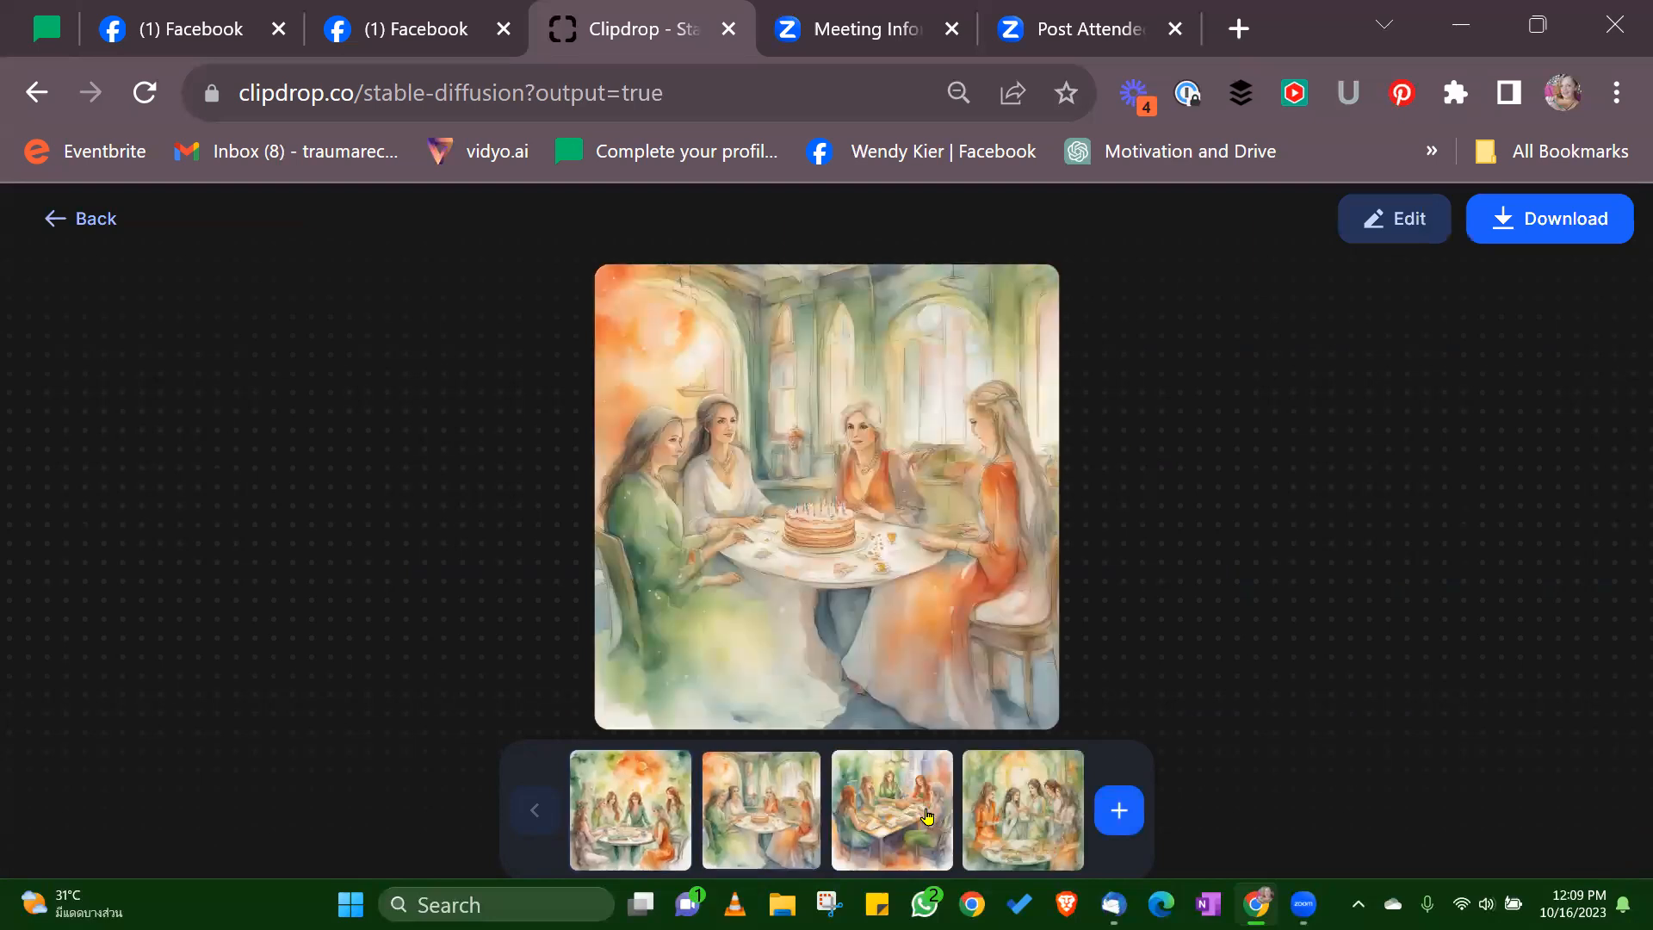
{"action": "left_click", "coordinate": [926, 816]}
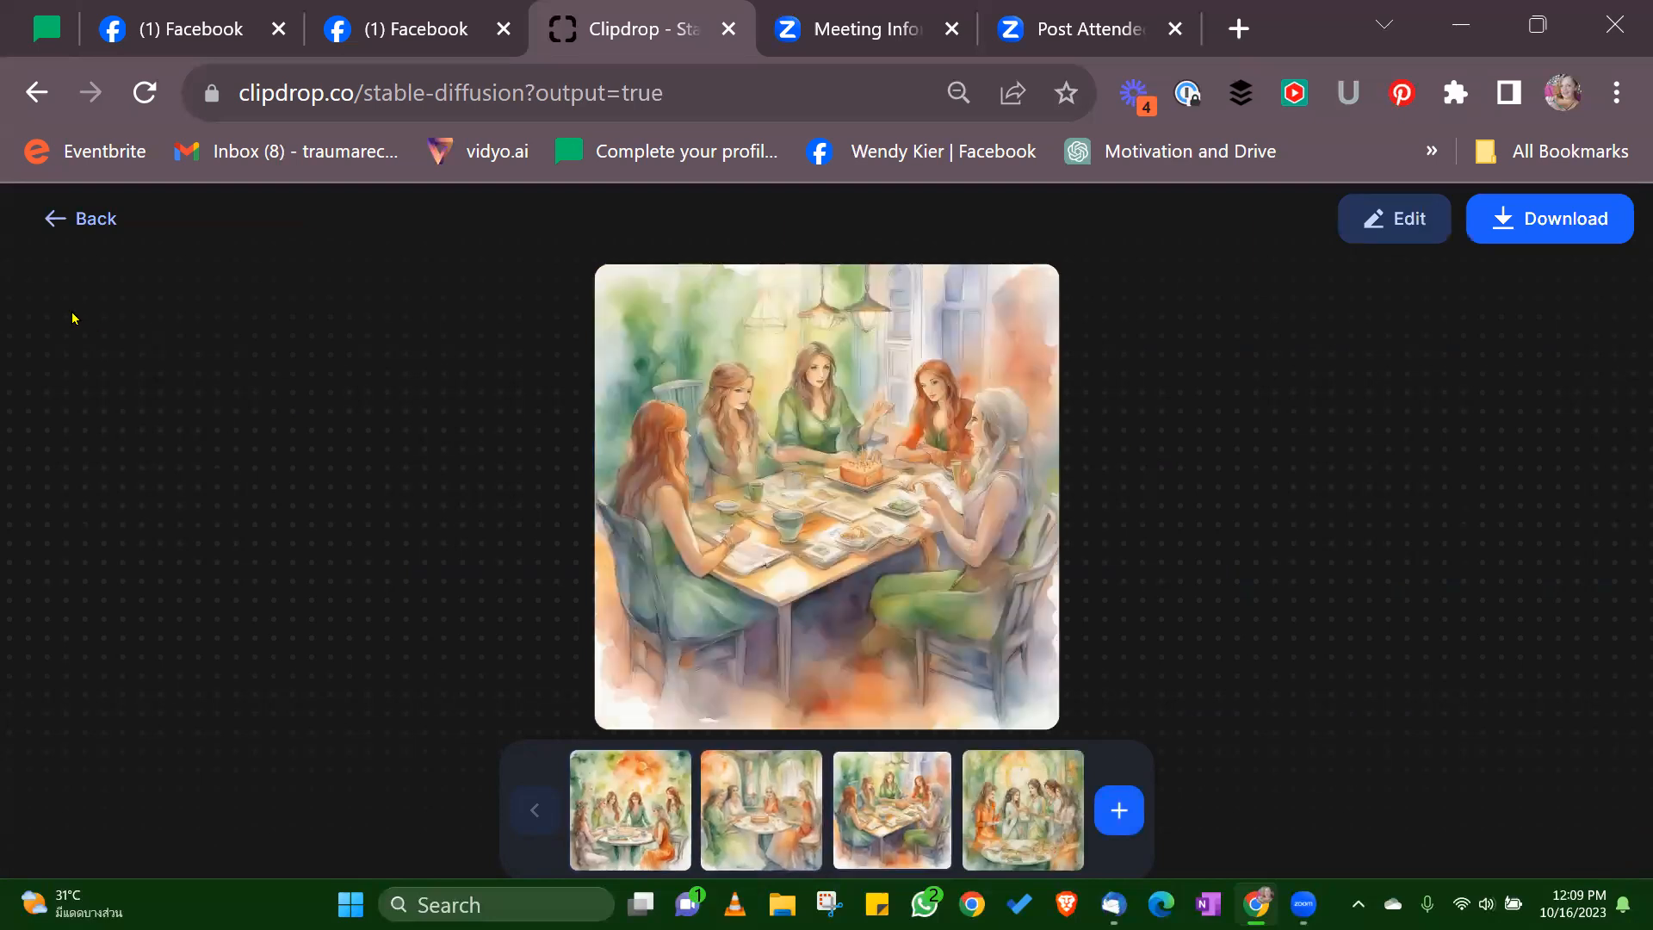
{"action": "left_click", "coordinate": [62, 219]}
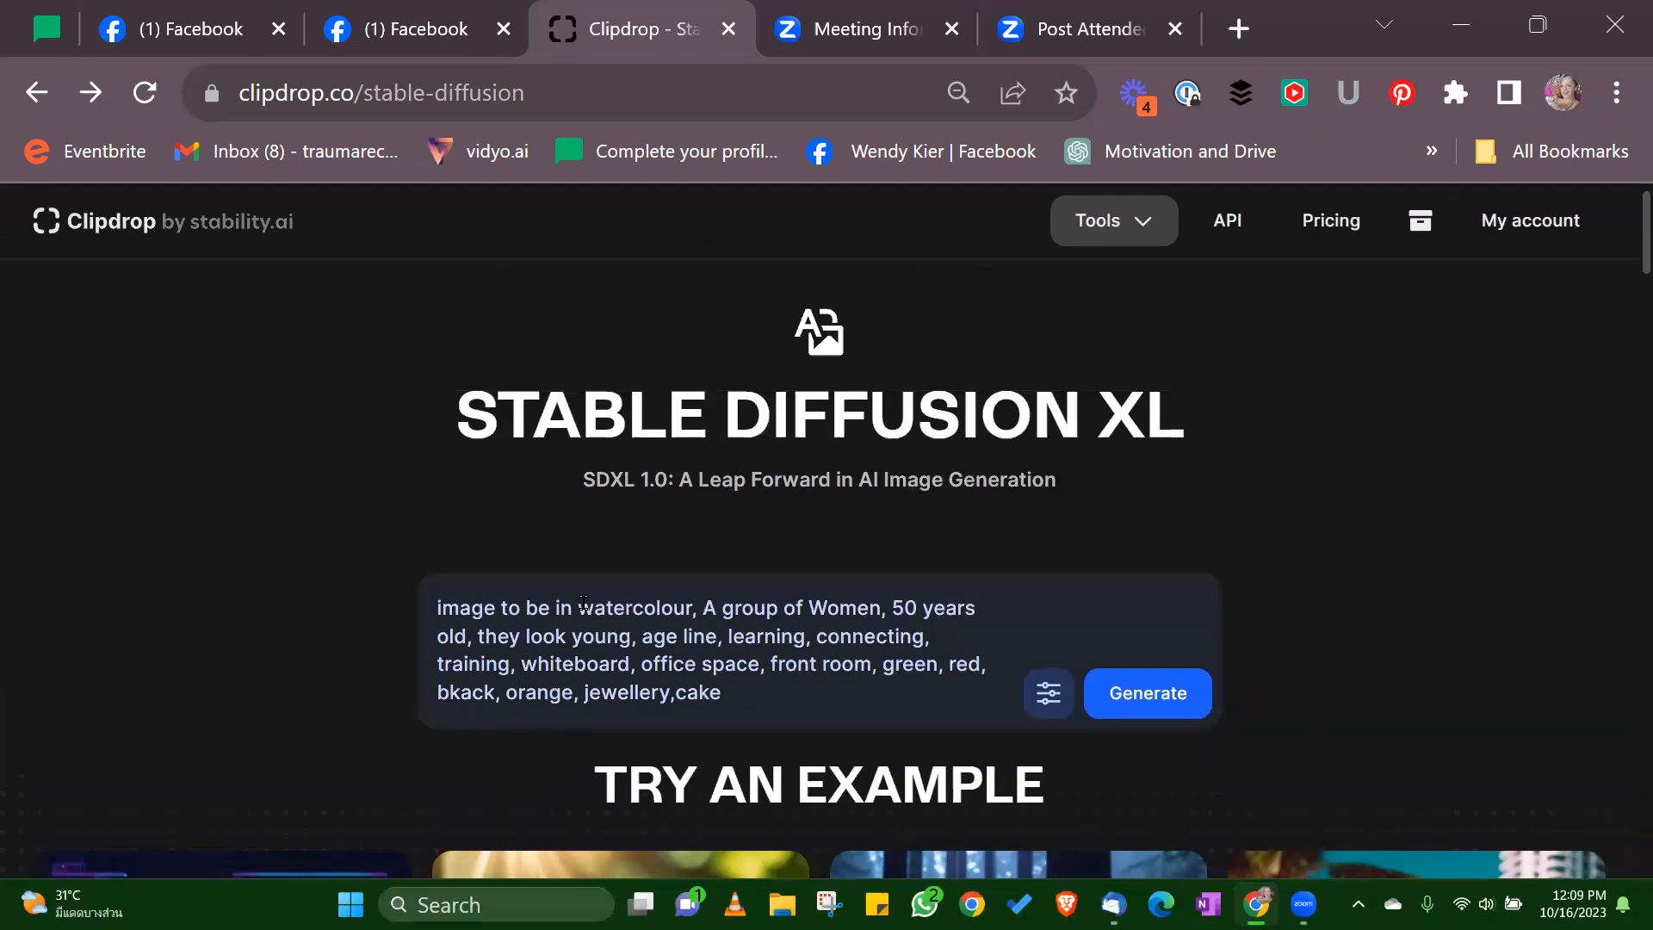
Step: Replace "watercolour" with "dot art" in the prompt
{"action": "double_click", "coordinate": [662, 600]}
{"action": "type", "text": "dot"}
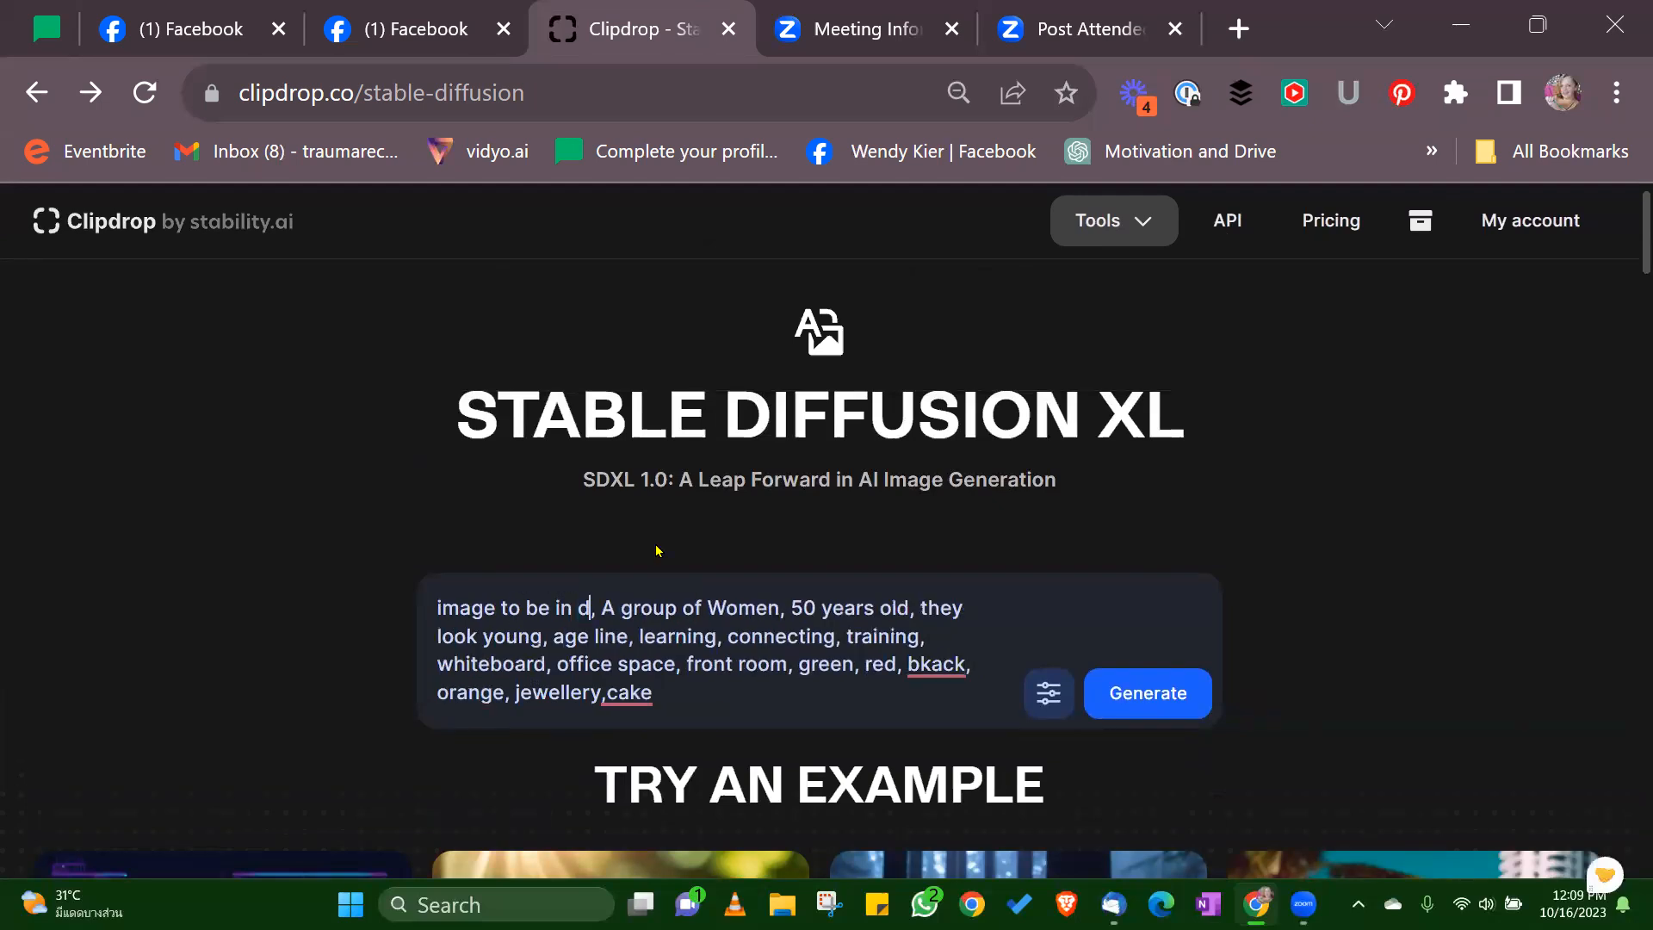
{"action": "type", "text": " art"}
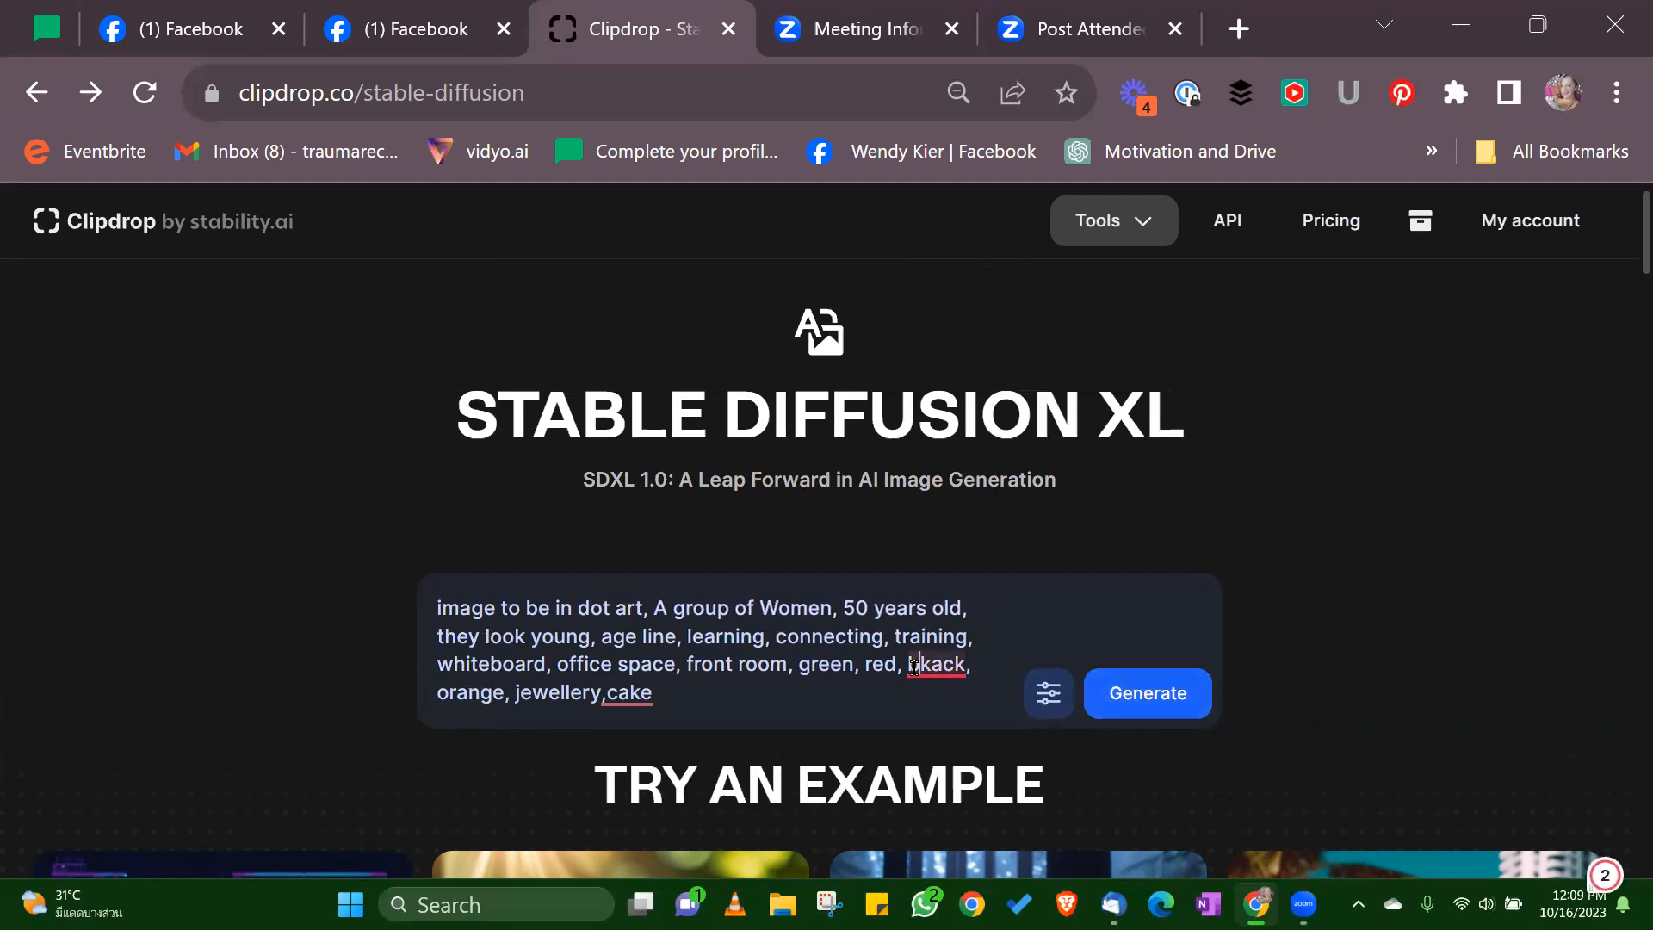
Step: Correct "bkack" to "black", remove "cake" from the end of the prompt and generate new images
{"action": "mouse_move", "coordinate": [923, 665]}
{"action": "left_click", "coordinate": [932, 715]}
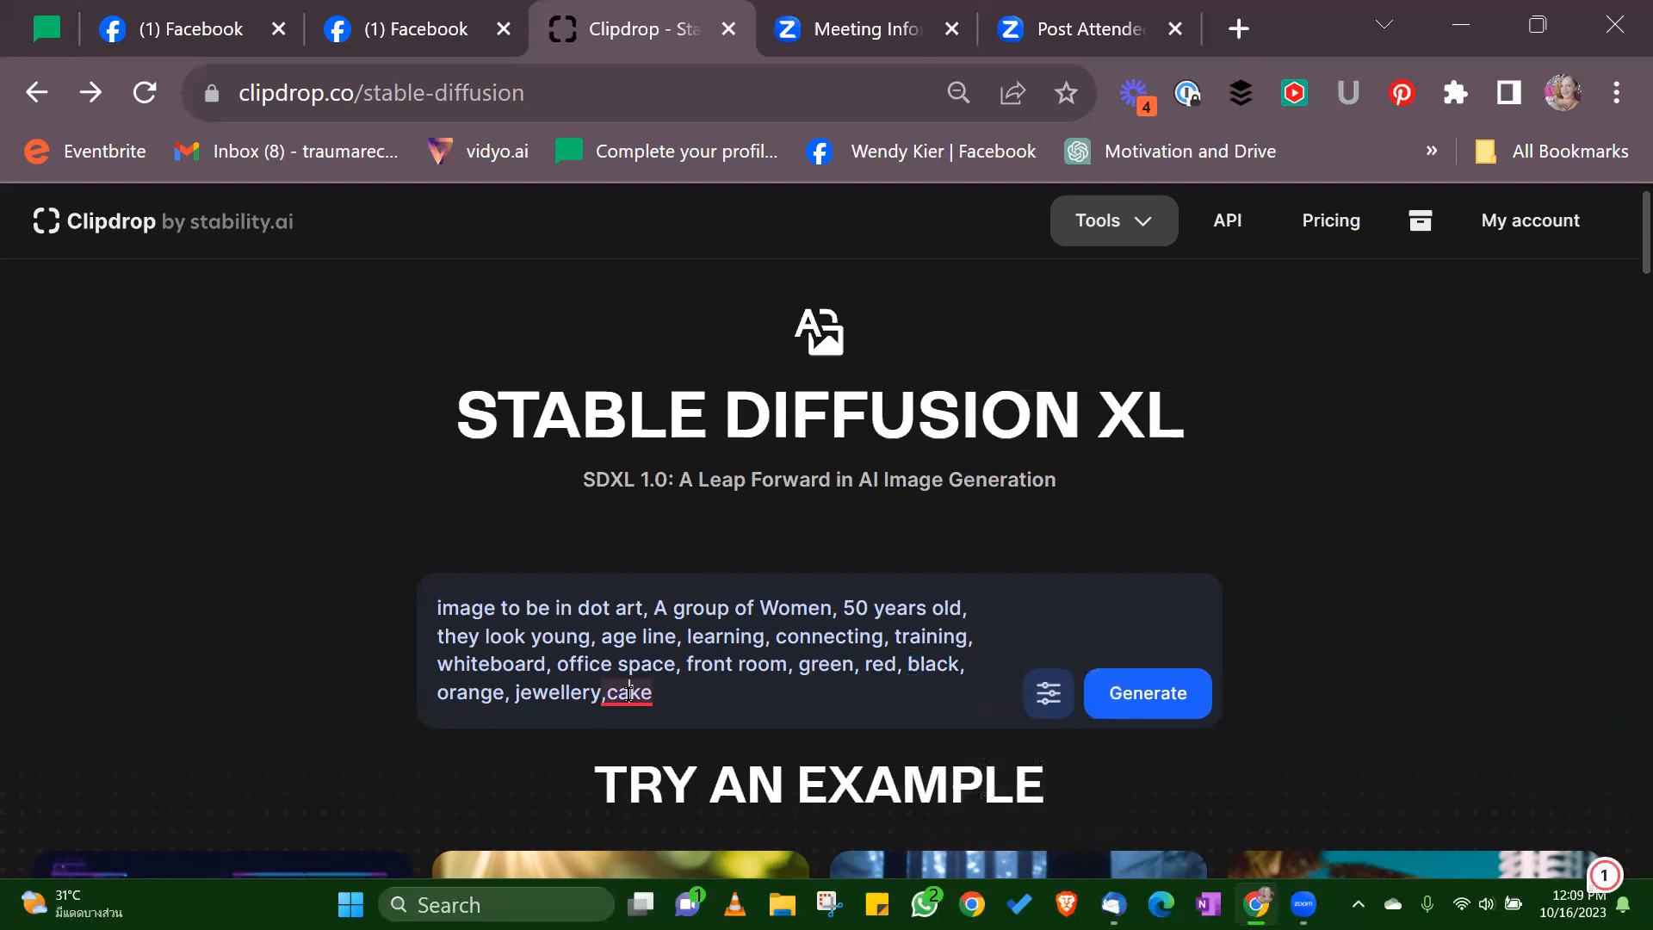
{"action": "left_click", "coordinate": [1167, 694]}
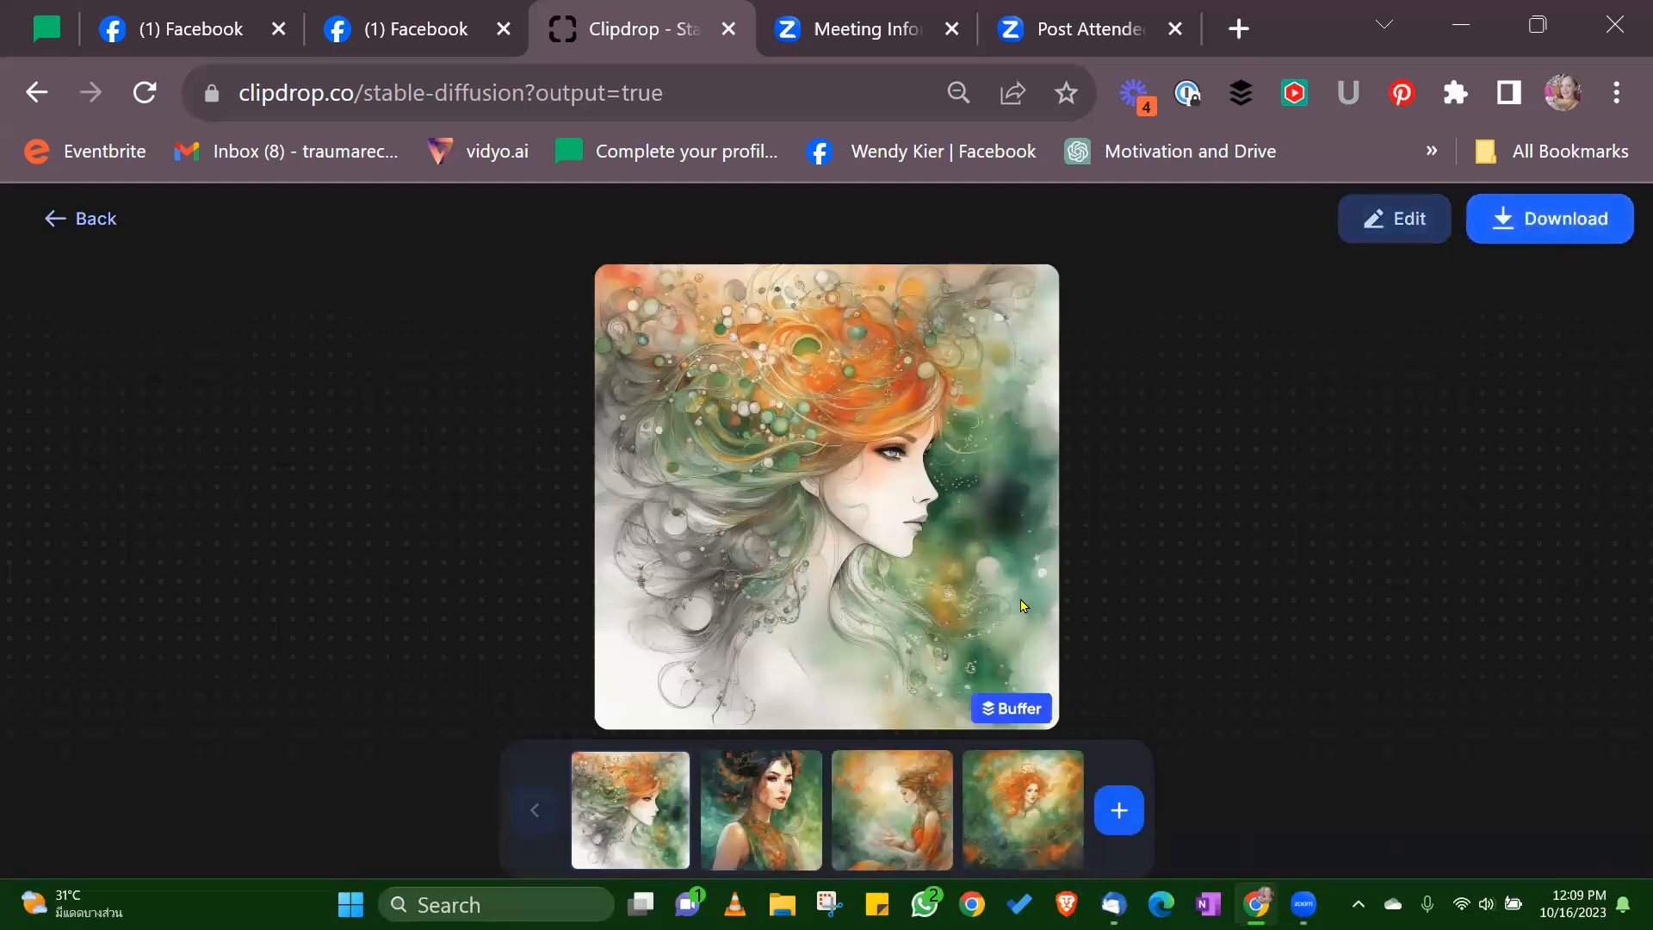
Step: Look through the dot art images at full size, ending on the first one
{"action": "left_click", "coordinate": [775, 811]}
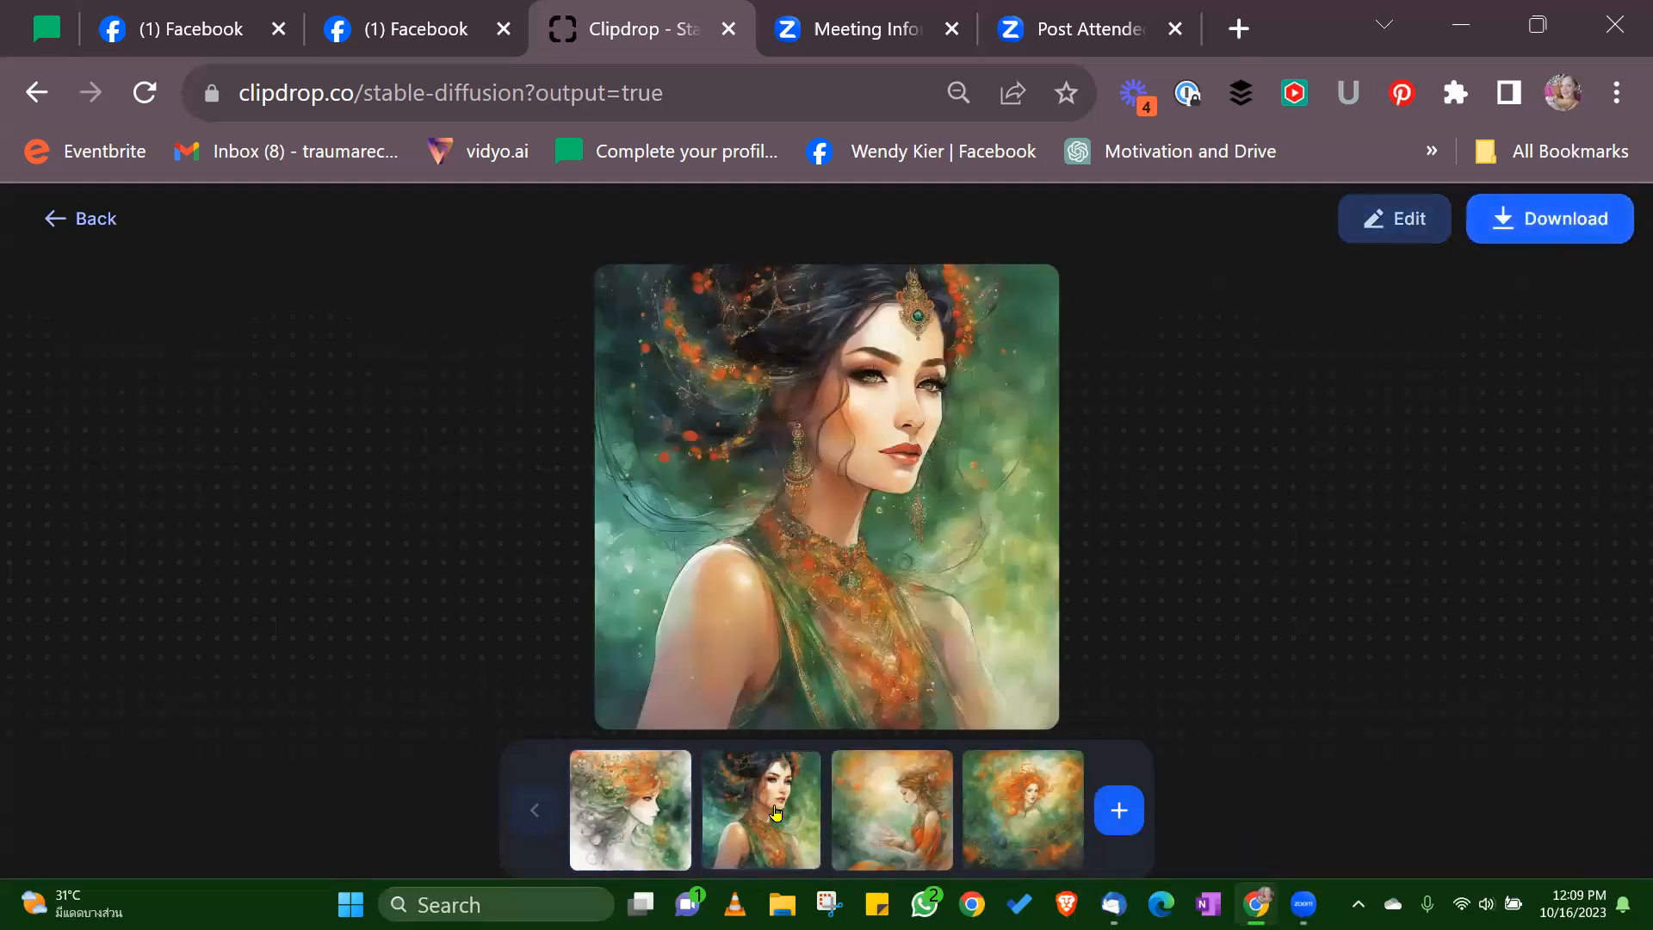
{"action": "left_click", "coordinate": [918, 811]}
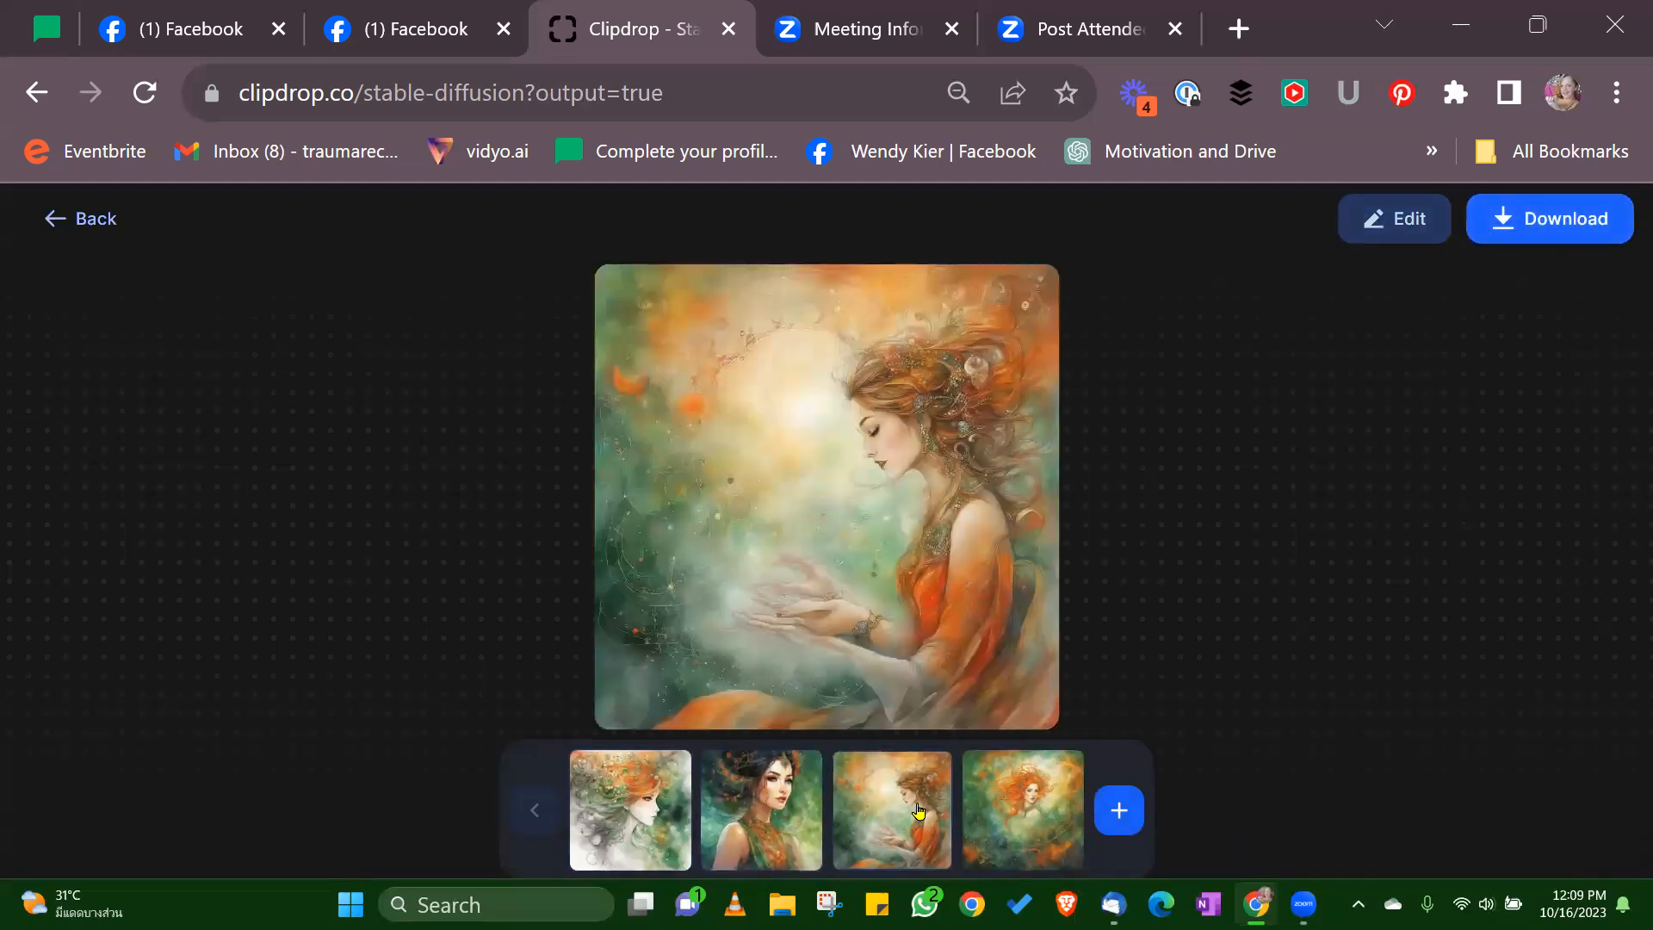
{"action": "left_click", "coordinate": [1007, 811]}
{"action": "left_click", "coordinate": [605, 826]}
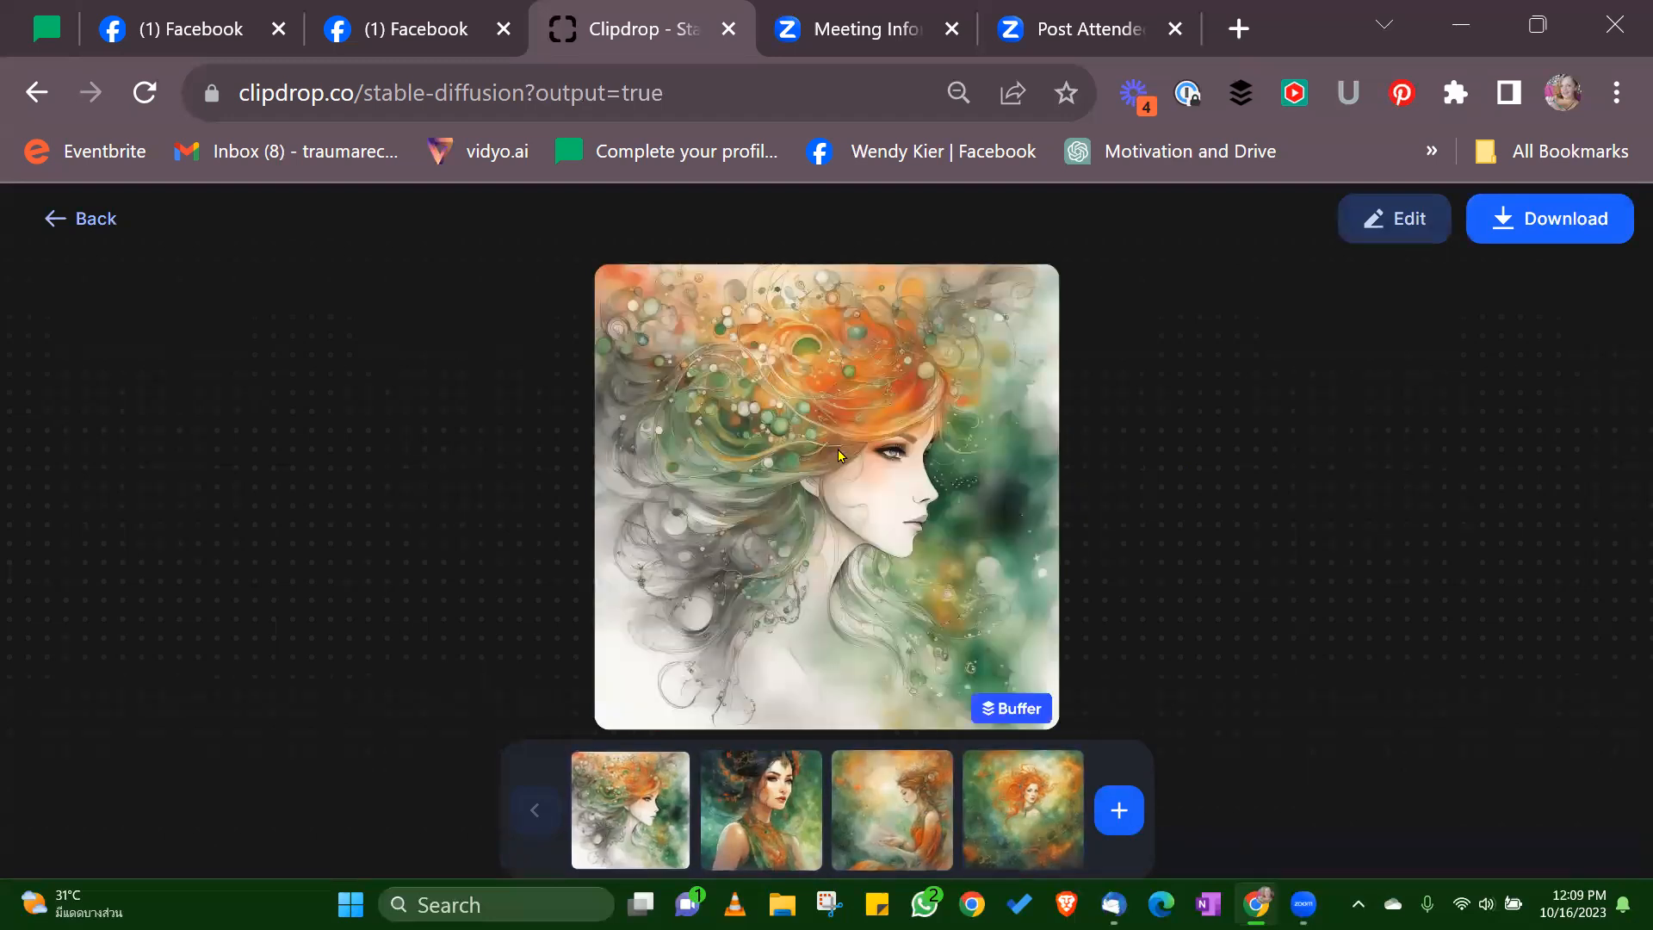
Step: Return to the prompt, move "be in dot art" behind "they look young," and delete "image to" so it starts with "A group of Women"
{"action": "left_click", "coordinate": [75, 245]}
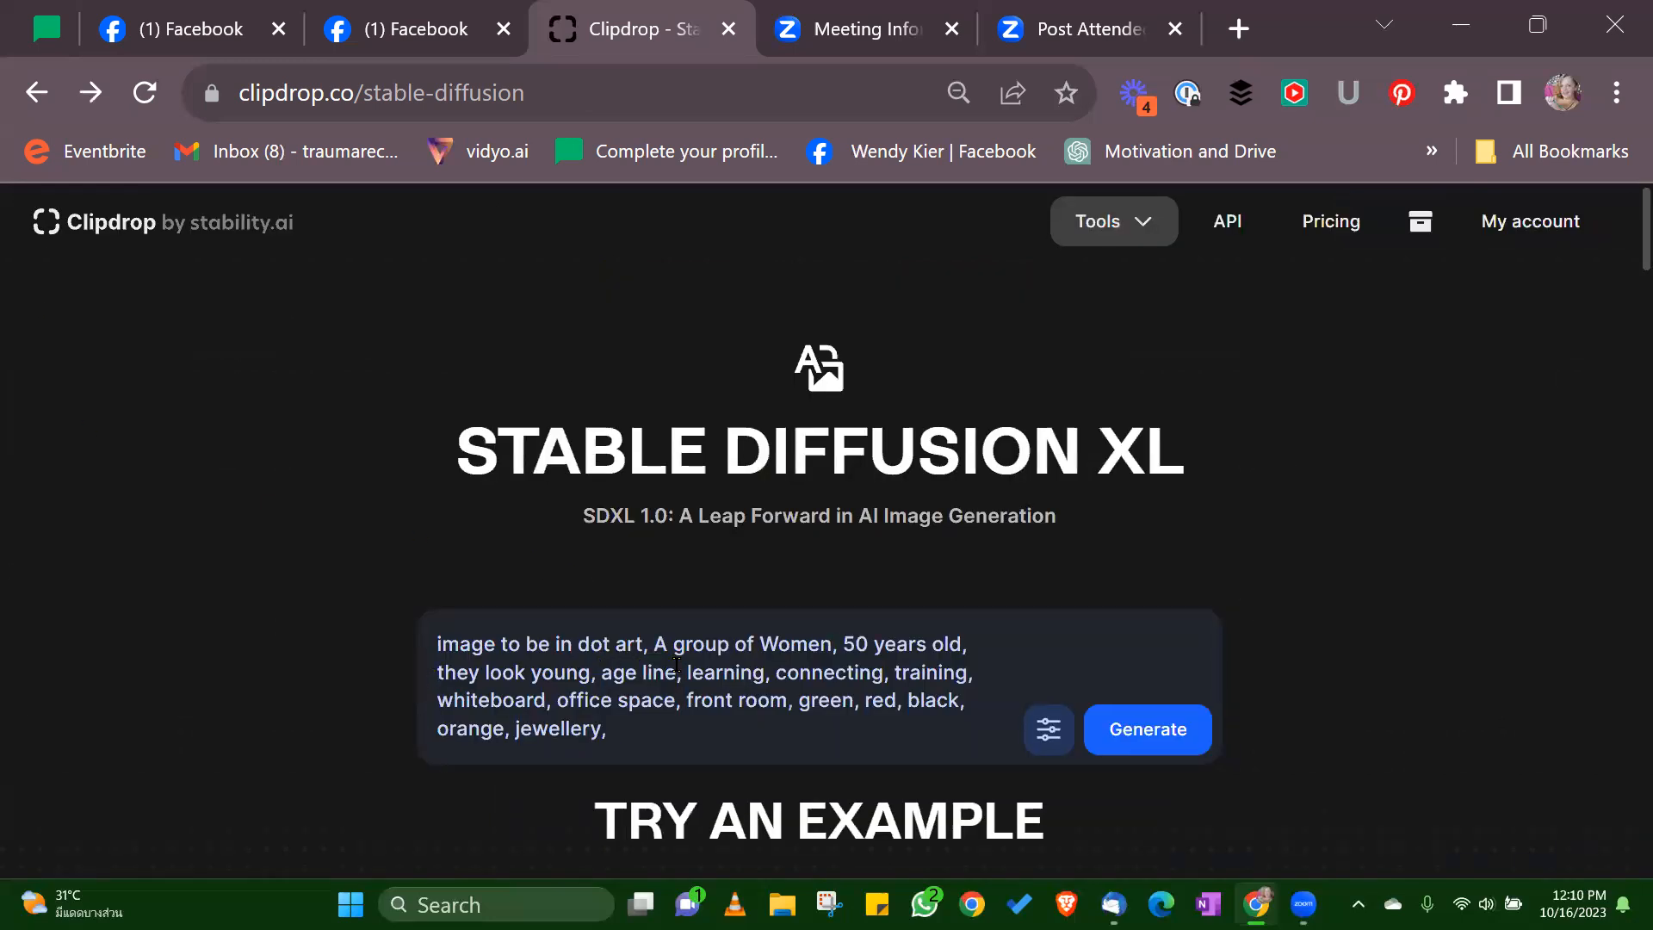
{"action": "left_click_drag", "start_coordinate": [658, 644], "coordinate": [392, 647]}
{"action": "left_click", "coordinate": [522, 646]}
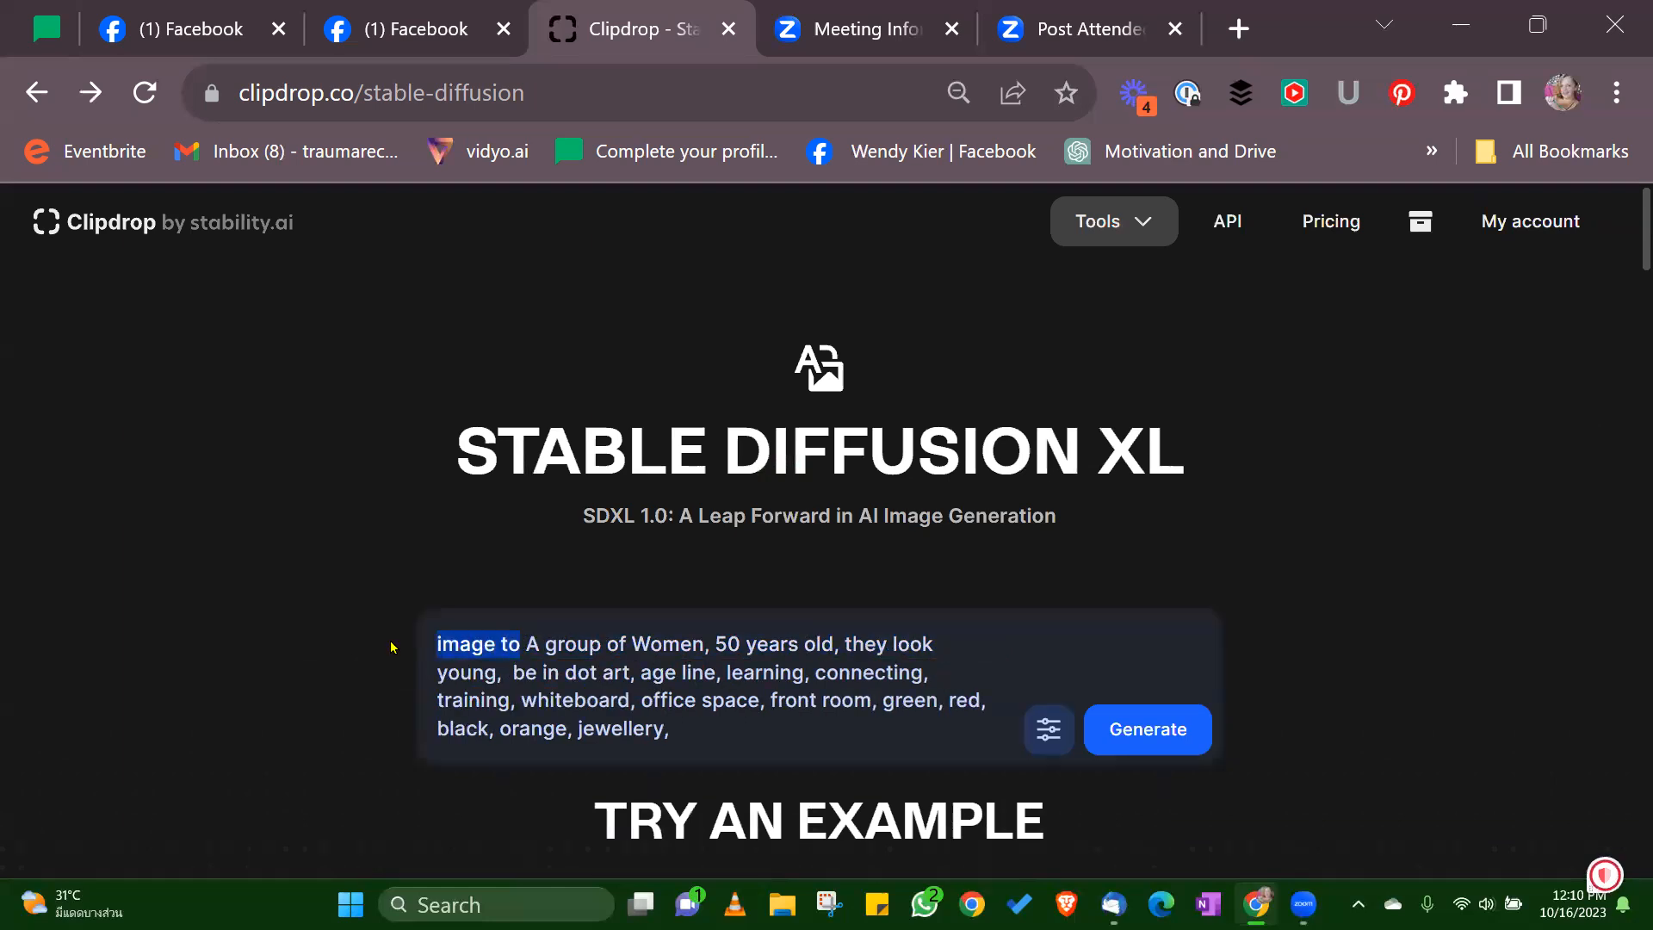
{"action": "key", "text": "BackSpace"}
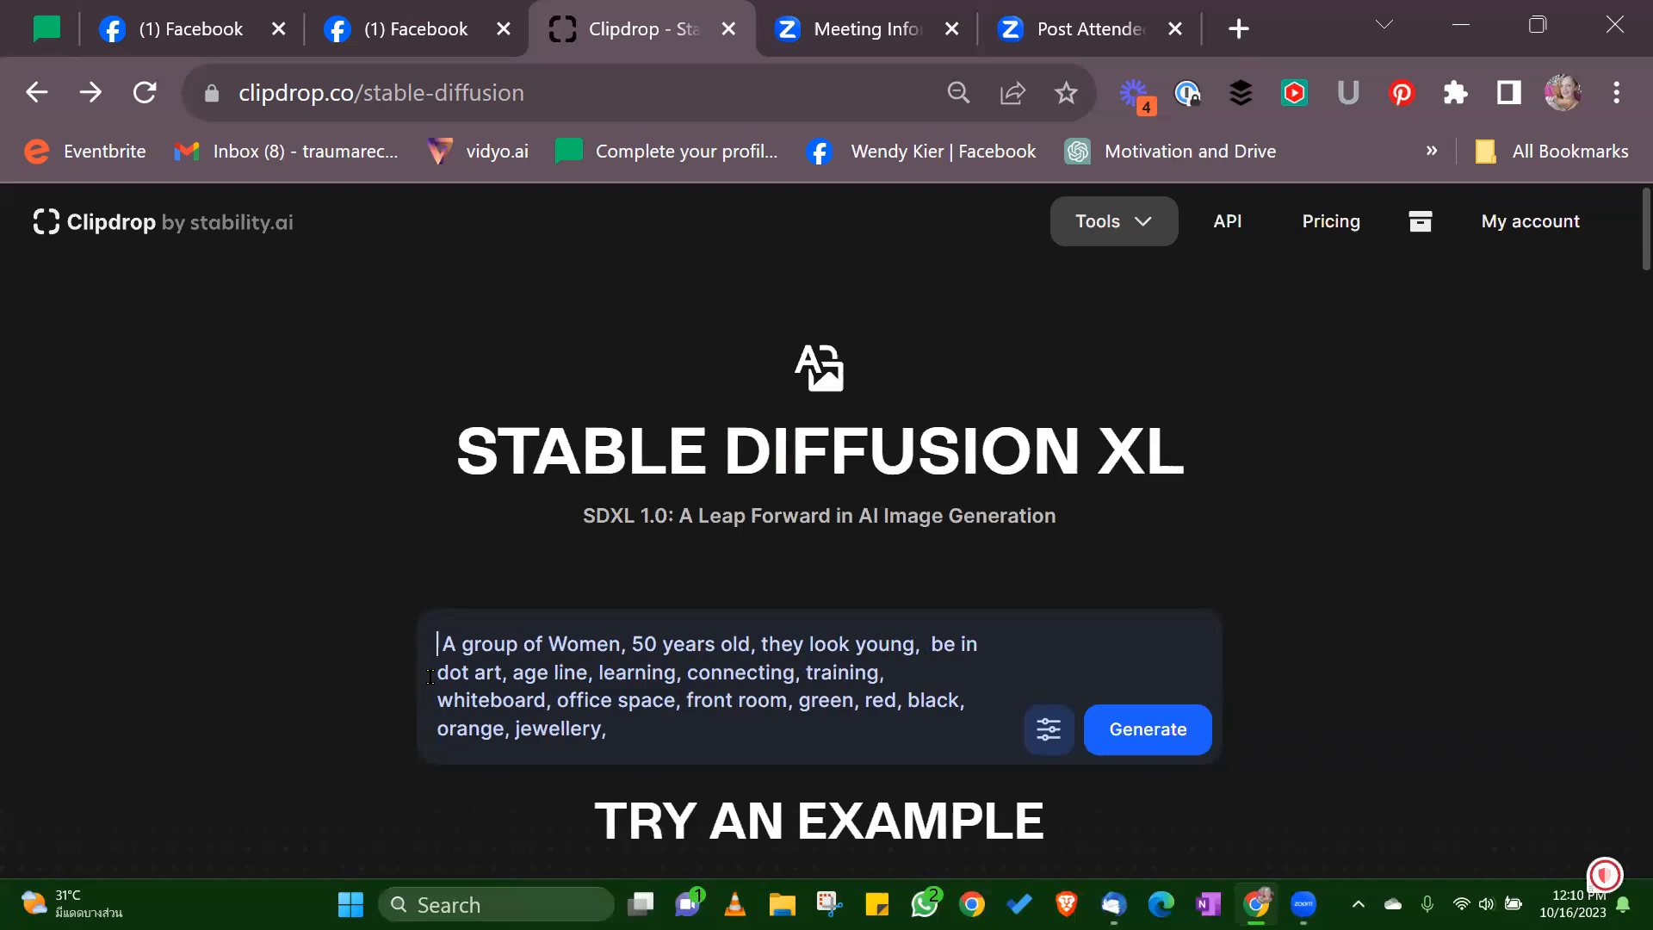
{"action": "key", "text": "Delete"}
Step: Delete "be in" before "dot art" and the phrase "age line," from the prompt, and generate new images
{"action": "left_click_drag", "start_coordinate": [925, 646], "coordinate": [979, 646]}
{"action": "key", "text": "BackSpace"}
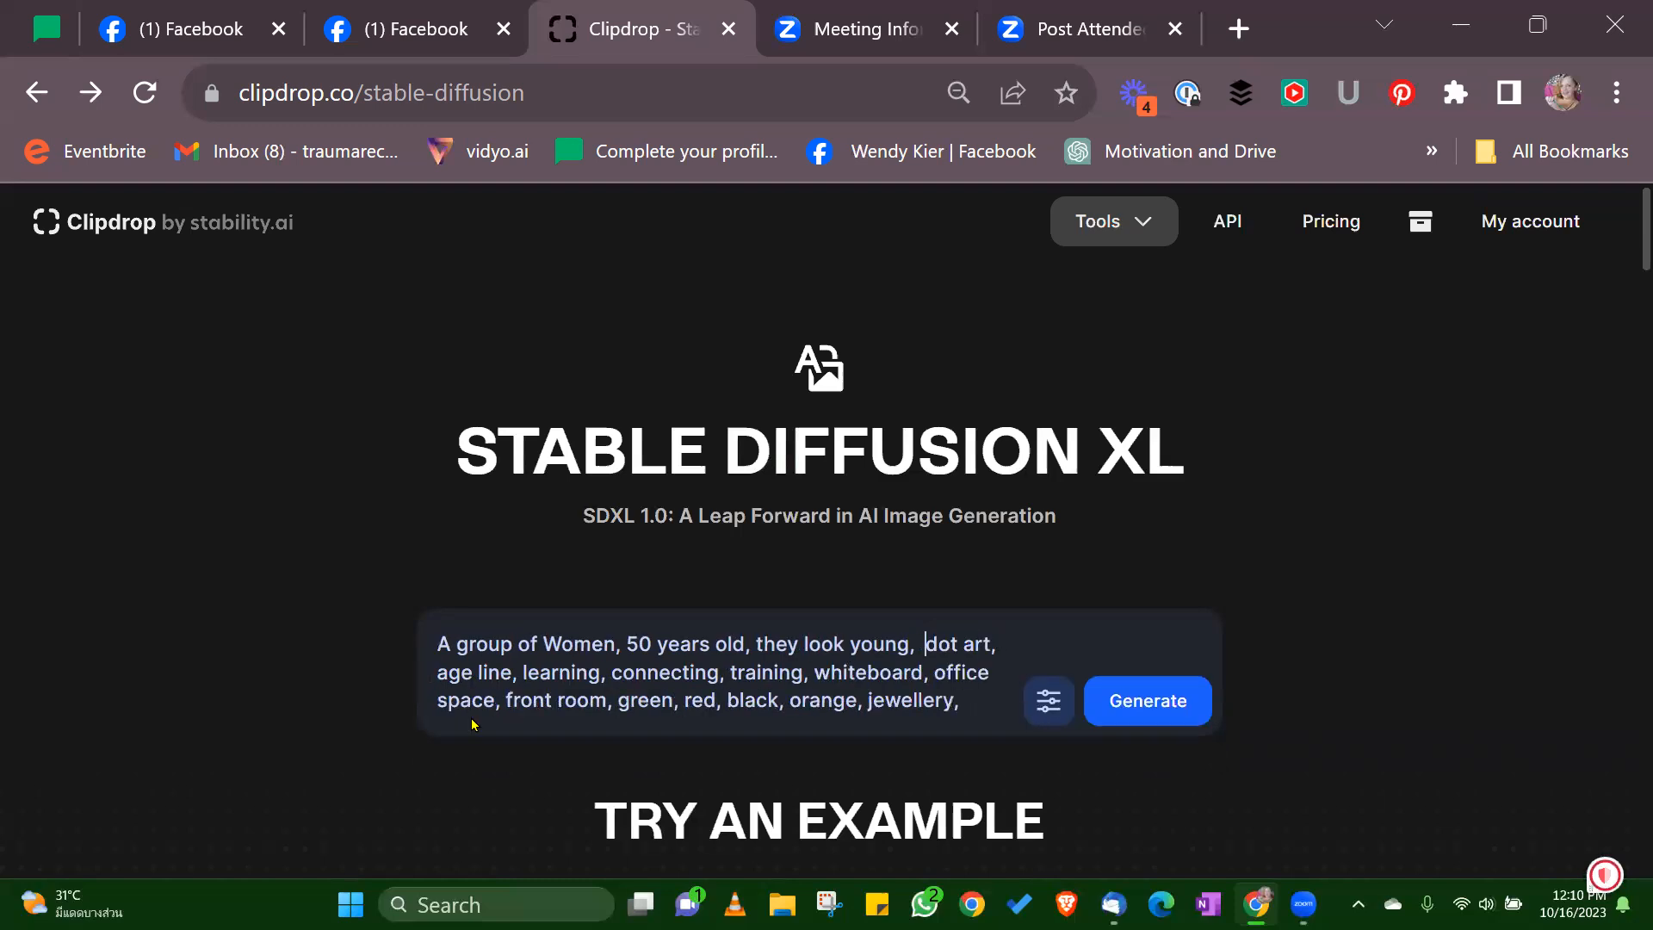
{"action": "left_click_drag", "start_coordinate": [520, 672], "coordinate": [398, 686]}
{"action": "key", "text": "BackSpace"}
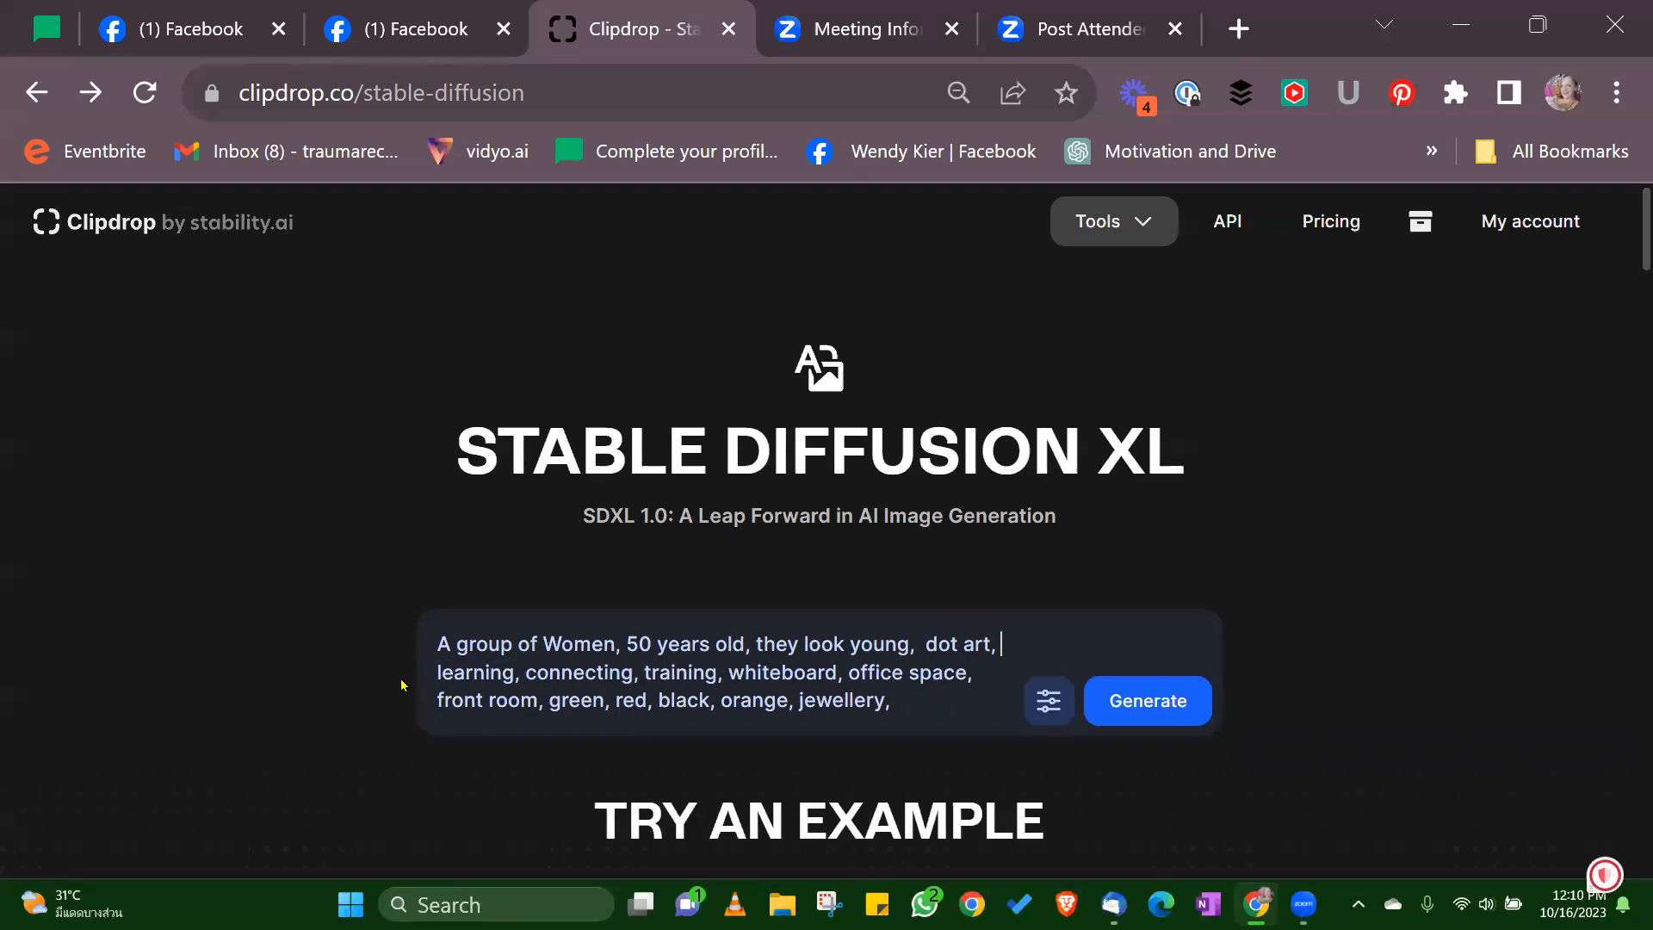
{"action": "left_click", "coordinate": [1158, 701]}
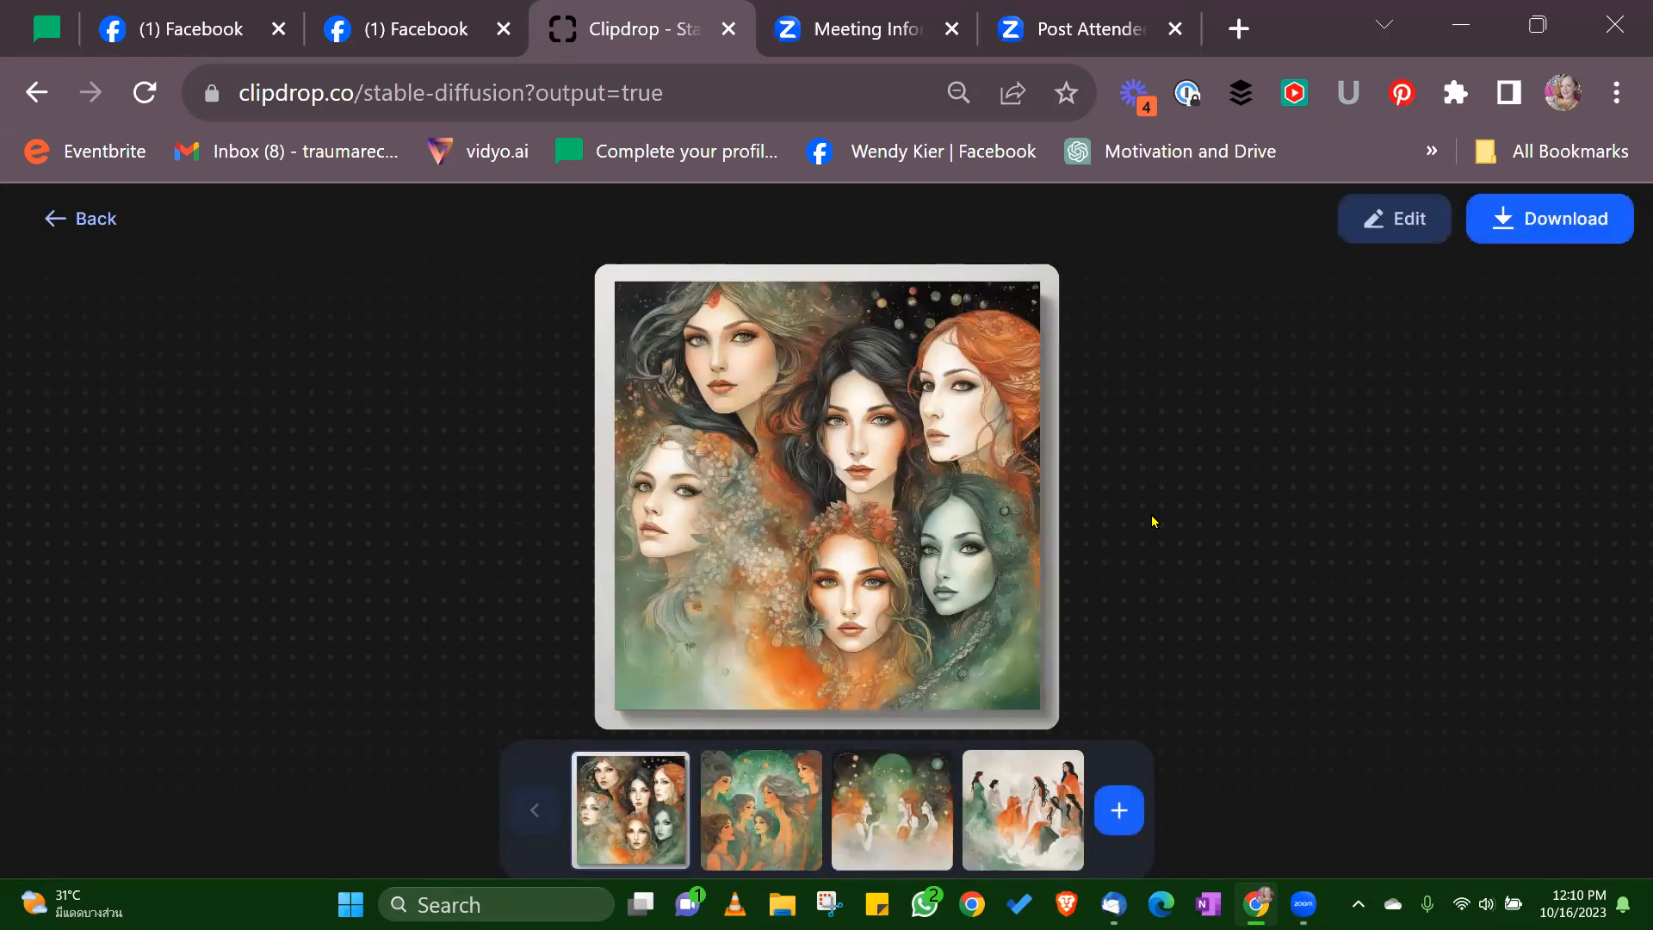
Step: Compare the four images from the reordered dot art prompt at full size, checking how each shows the group of women
{"action": "left_click", "coordinate": [771, 801]}
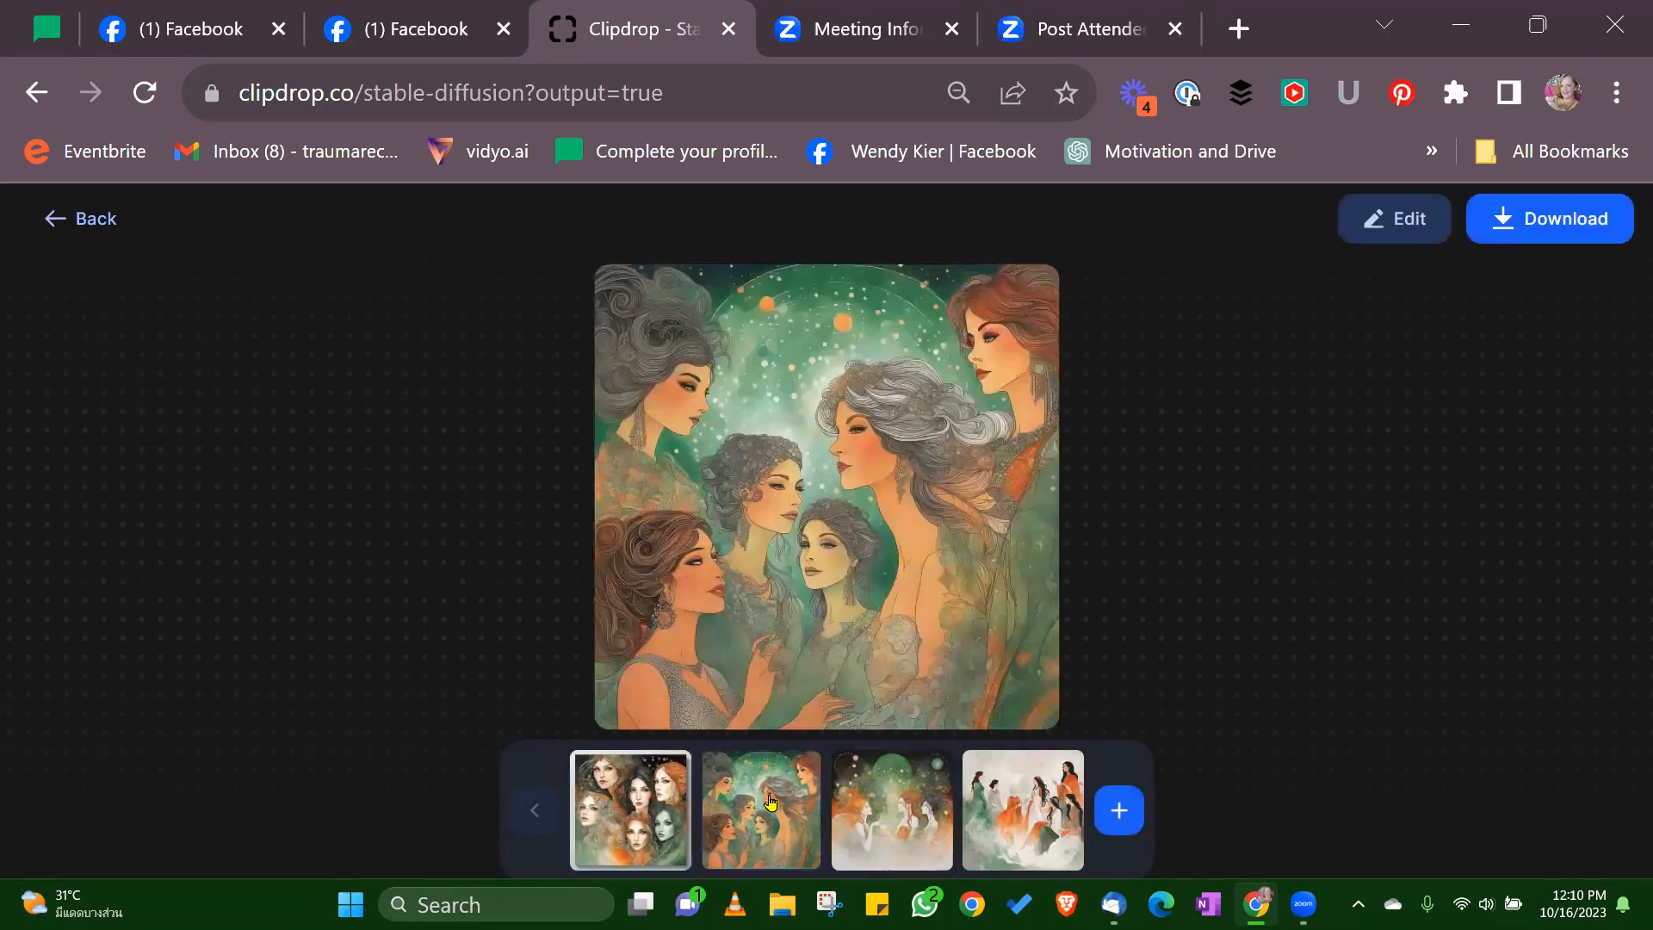
{"action": "left_click", "coordinate": [865, 827]}
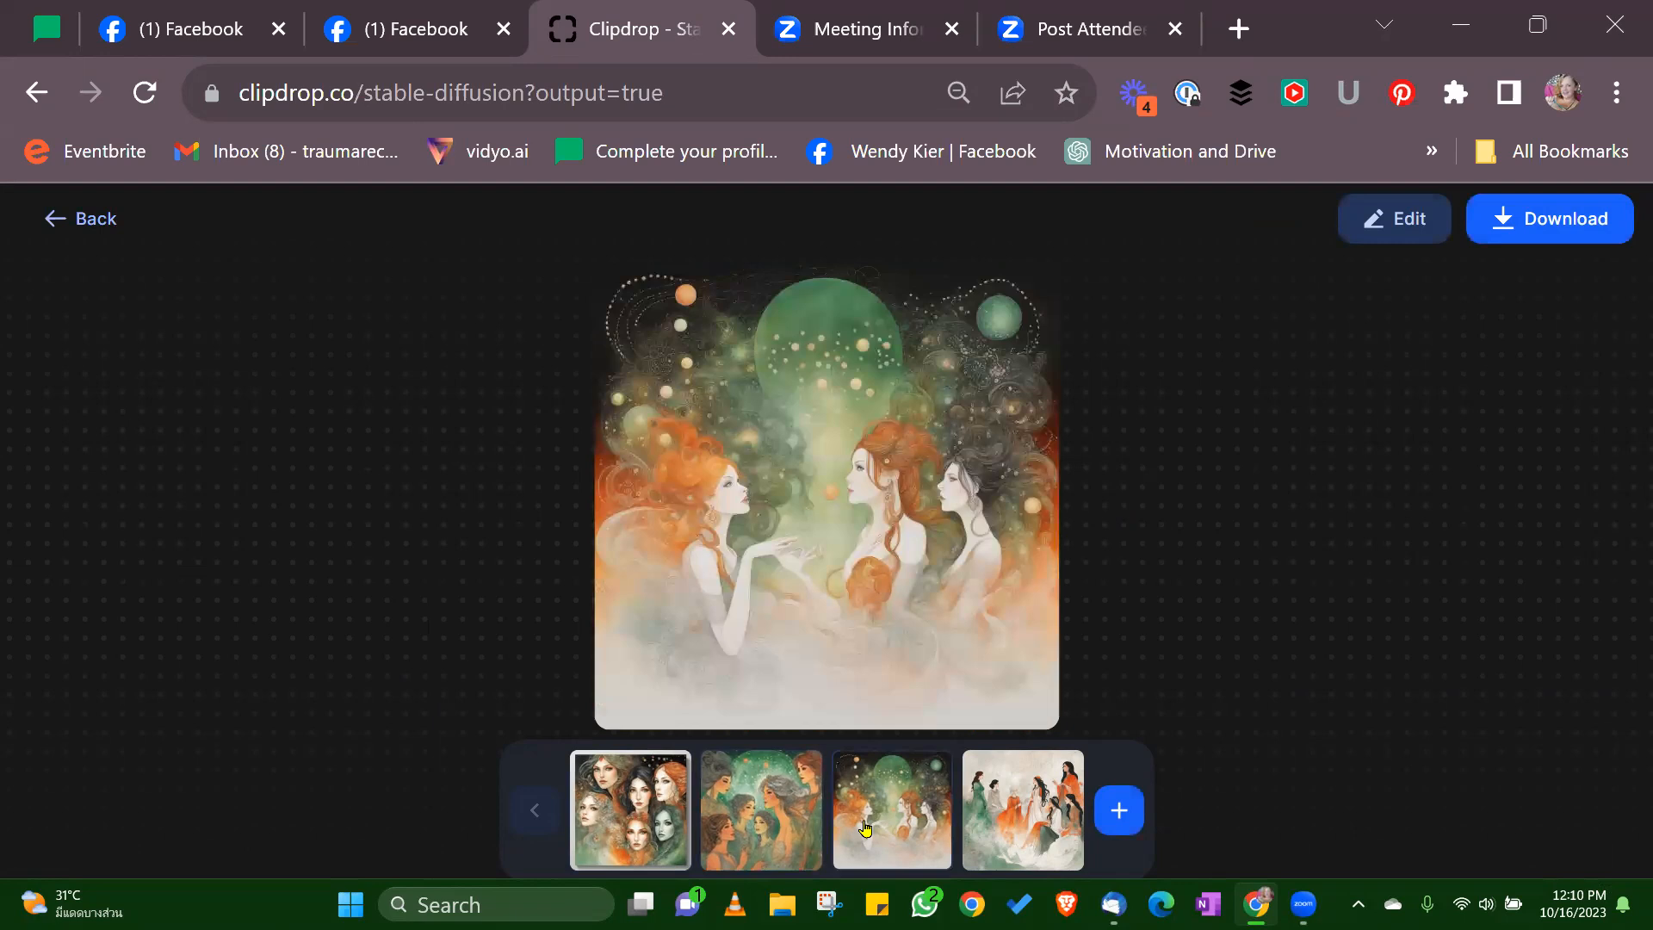
{"action": "left_click", "coordinate": [1029, 797]}
{"action": "left_click", "coordinate": [917, 817]}
{"action": "left_click", "coordinate": [747, 806]}
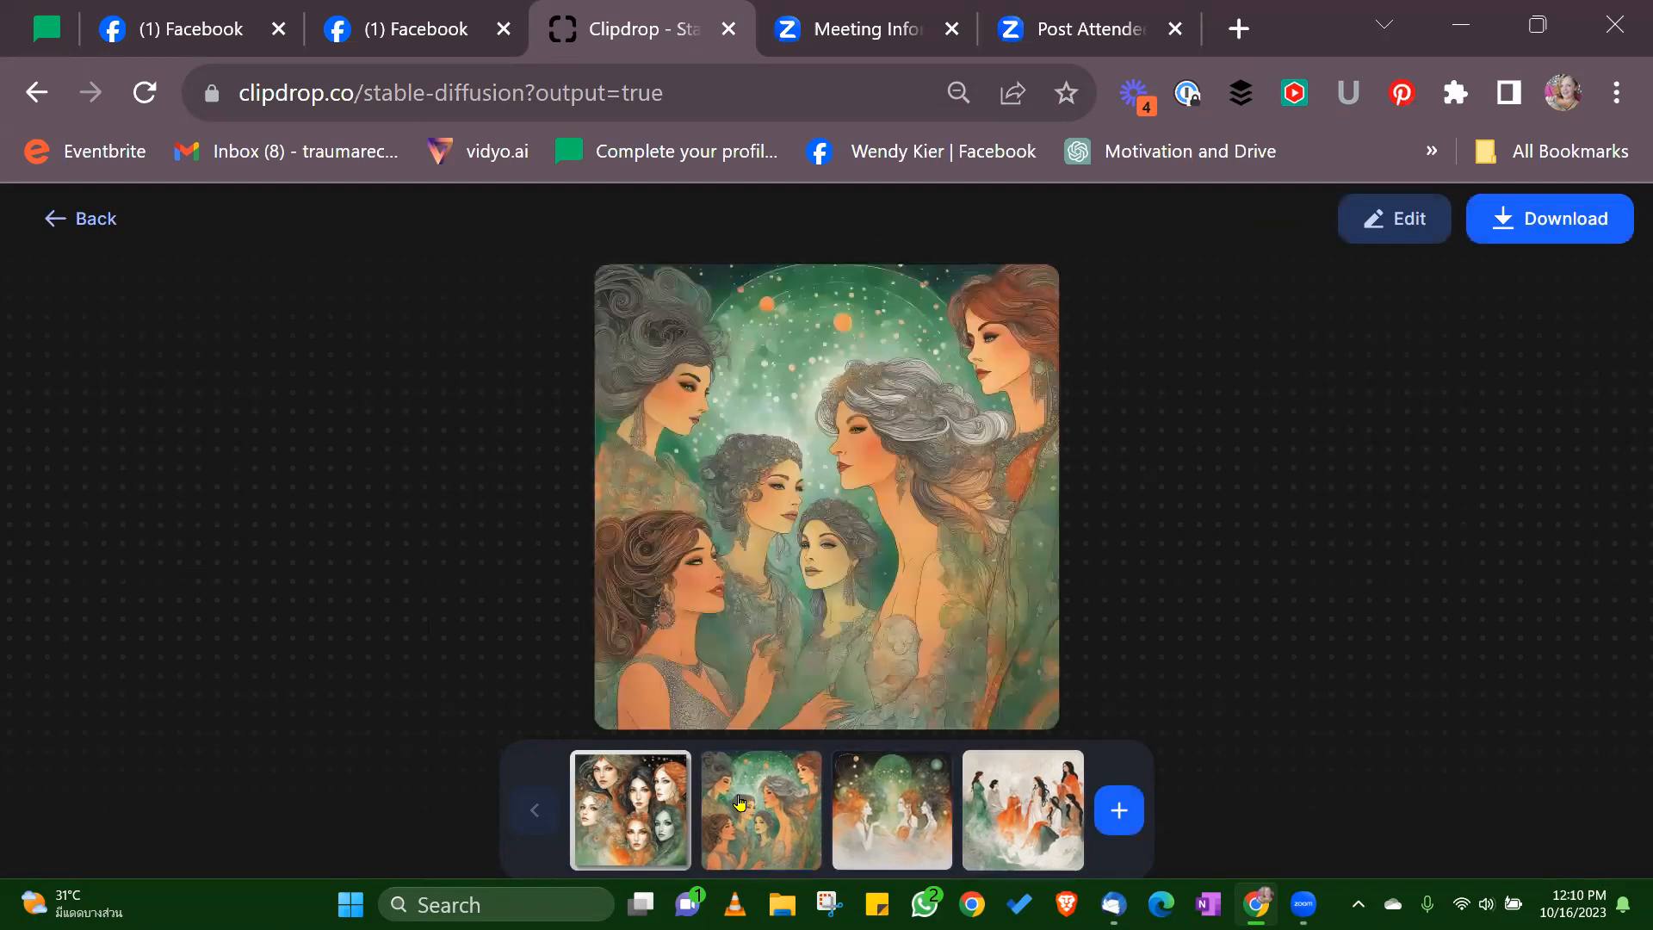
{"action": "left_click", "coordinate": [653, 818]}
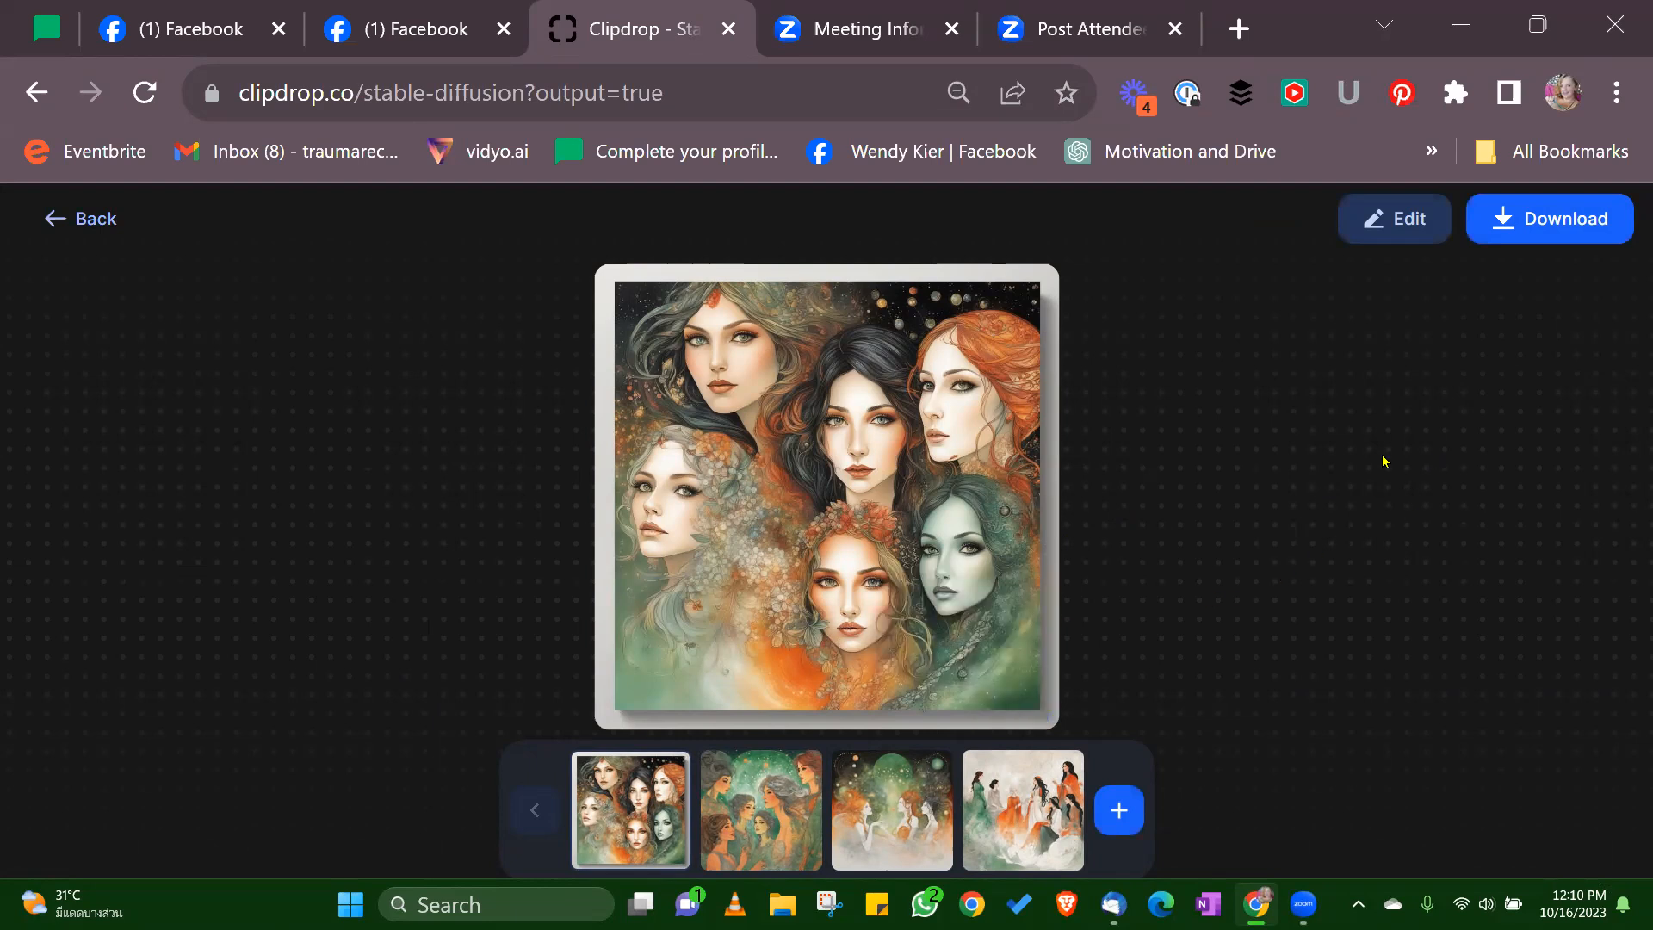
{"action": "left_click", "coordinate": [744, 793]}
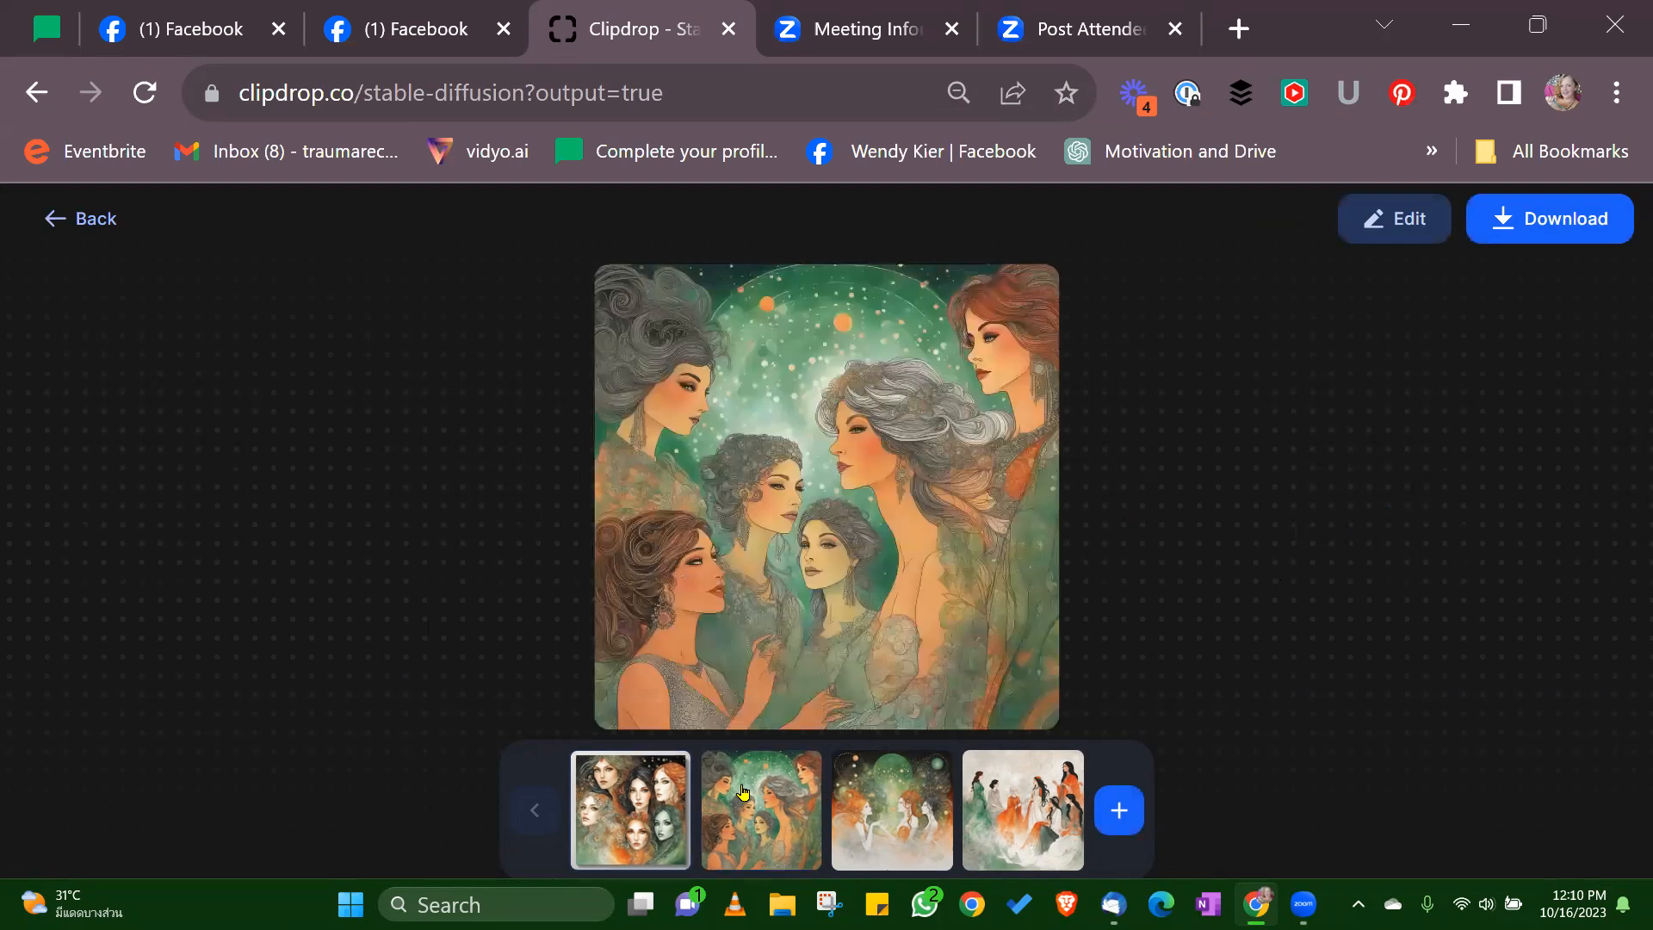
{"action": "left_click", "coordinate": [639, 805]}
{"action": "left_click", "coordinate": [910, 807]}
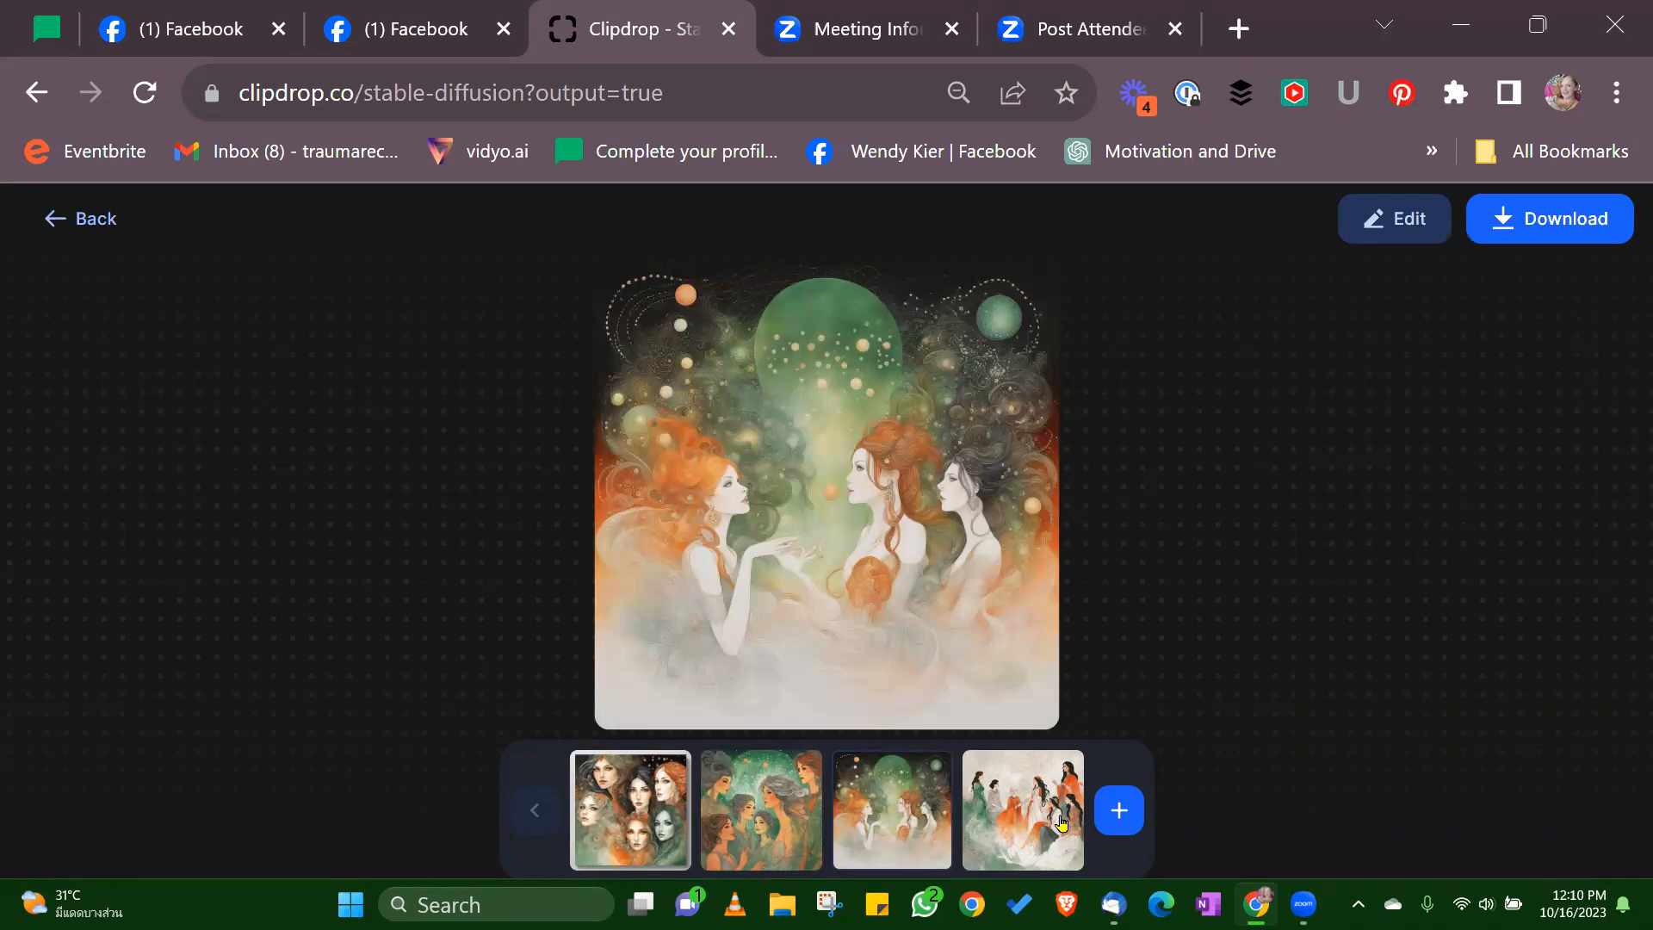
Step: Look through the four dot art images again and download the collage of six women's faces and the image with the green moon
{"action": "left_click", "coordinate": [1031, 803]}
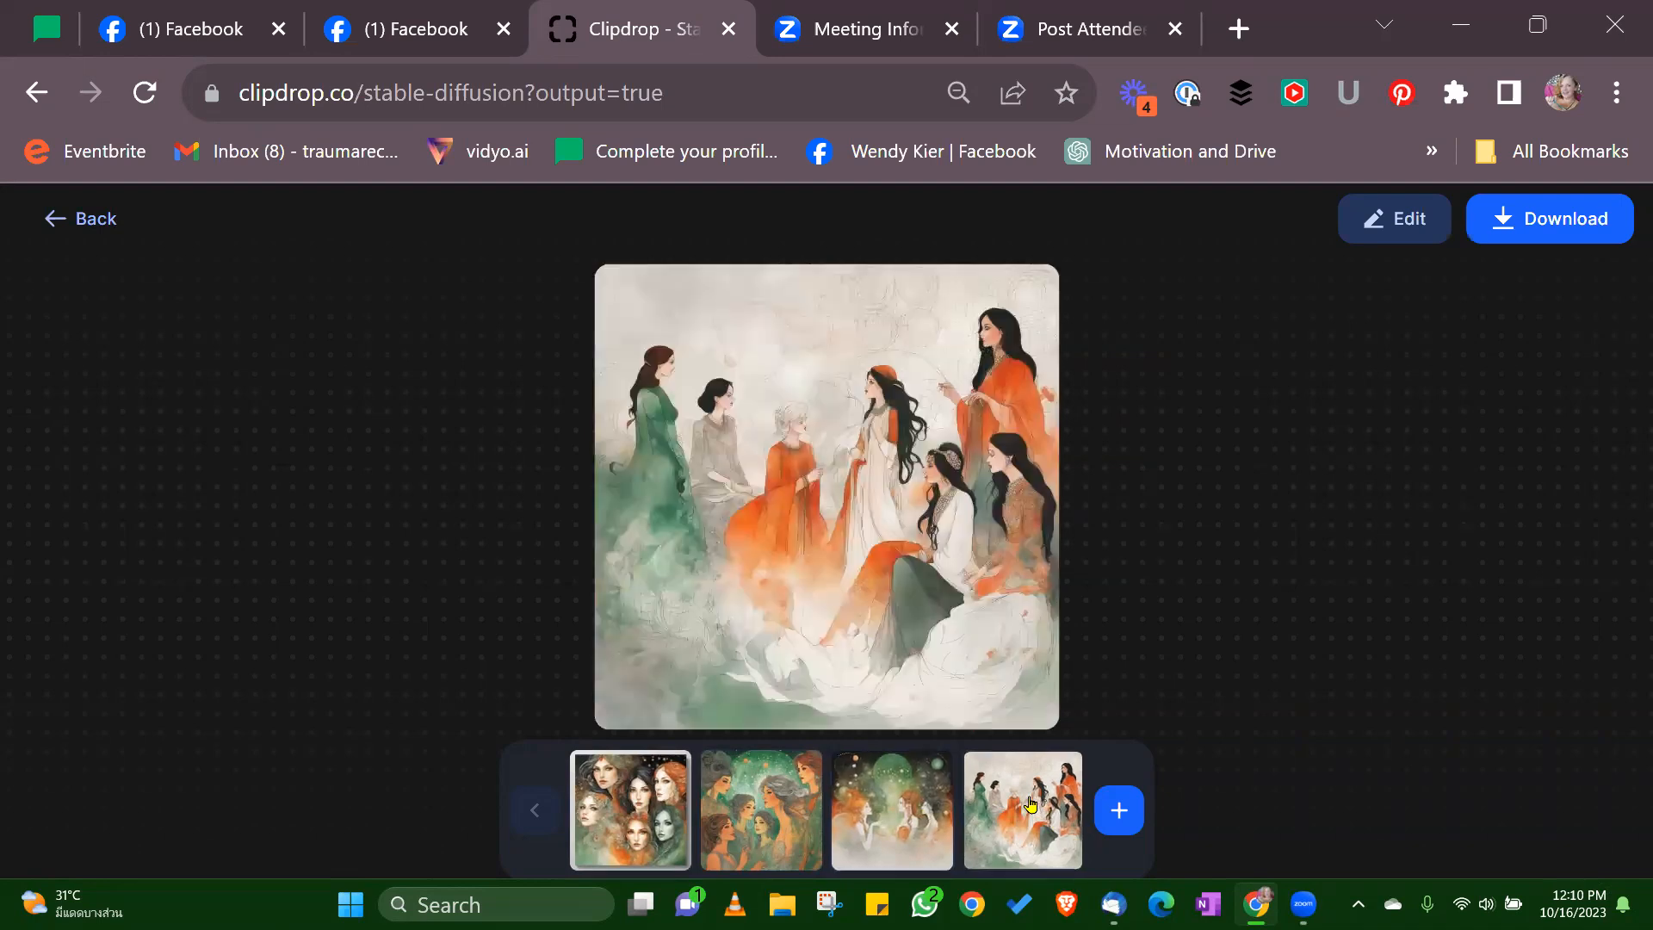
{"action": "left_click", "coordinate": [882, 822]}
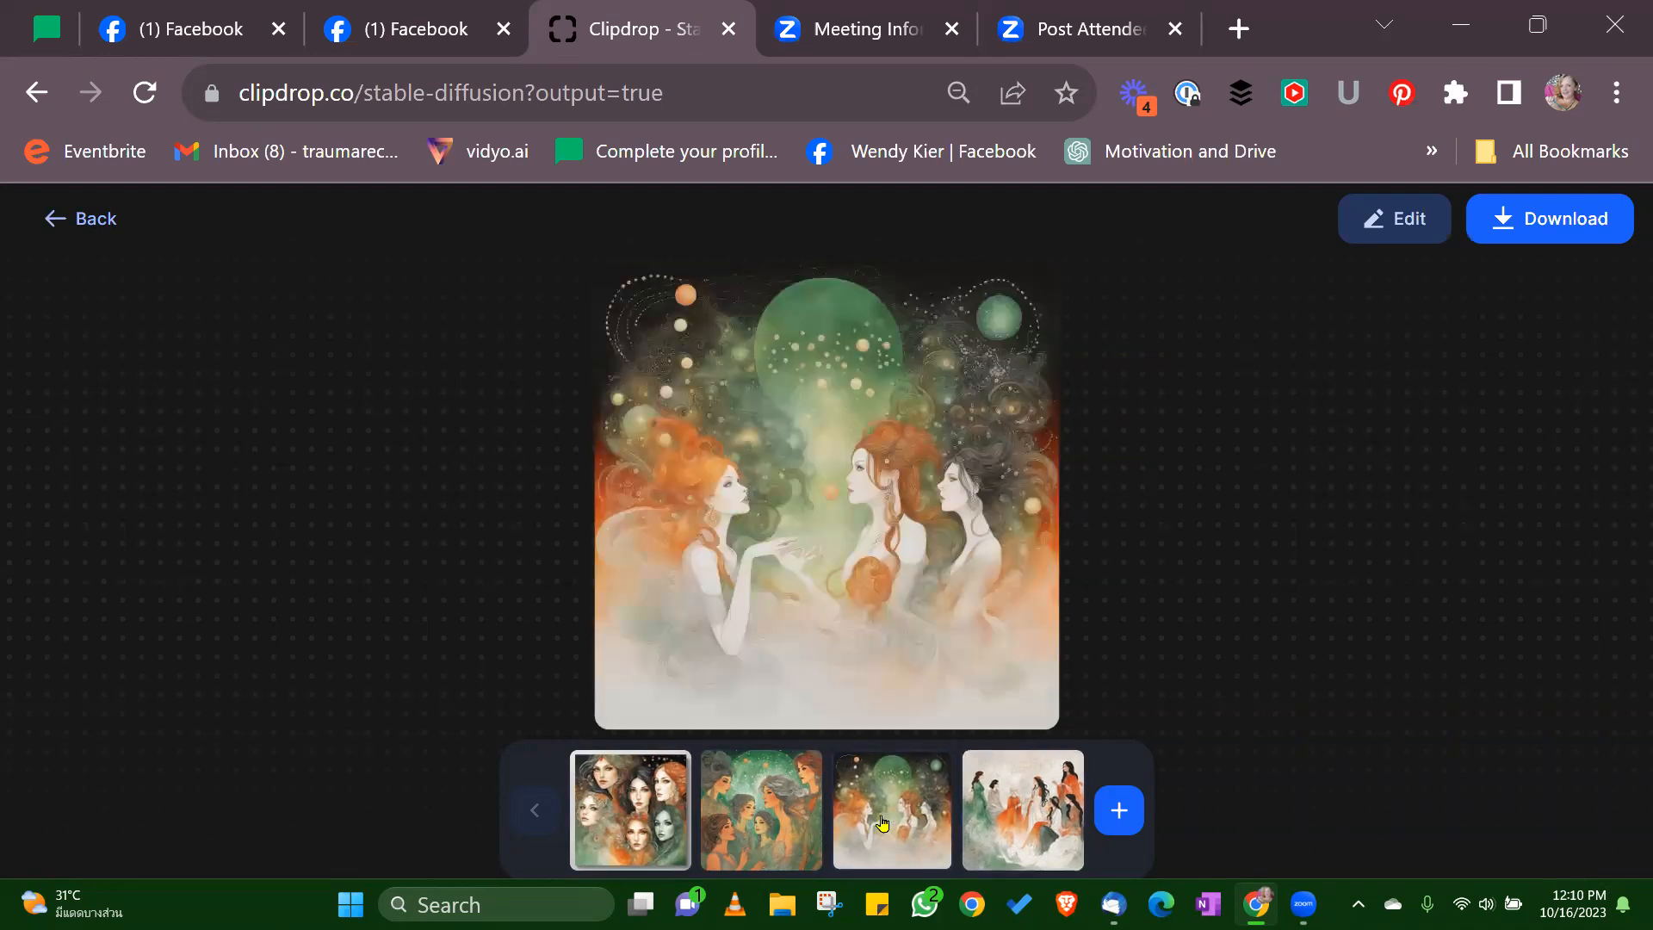
{"action": "left_click", "coordinate": [773, 814]}
{"action": "left_click", "coordinate": [616, 818]}
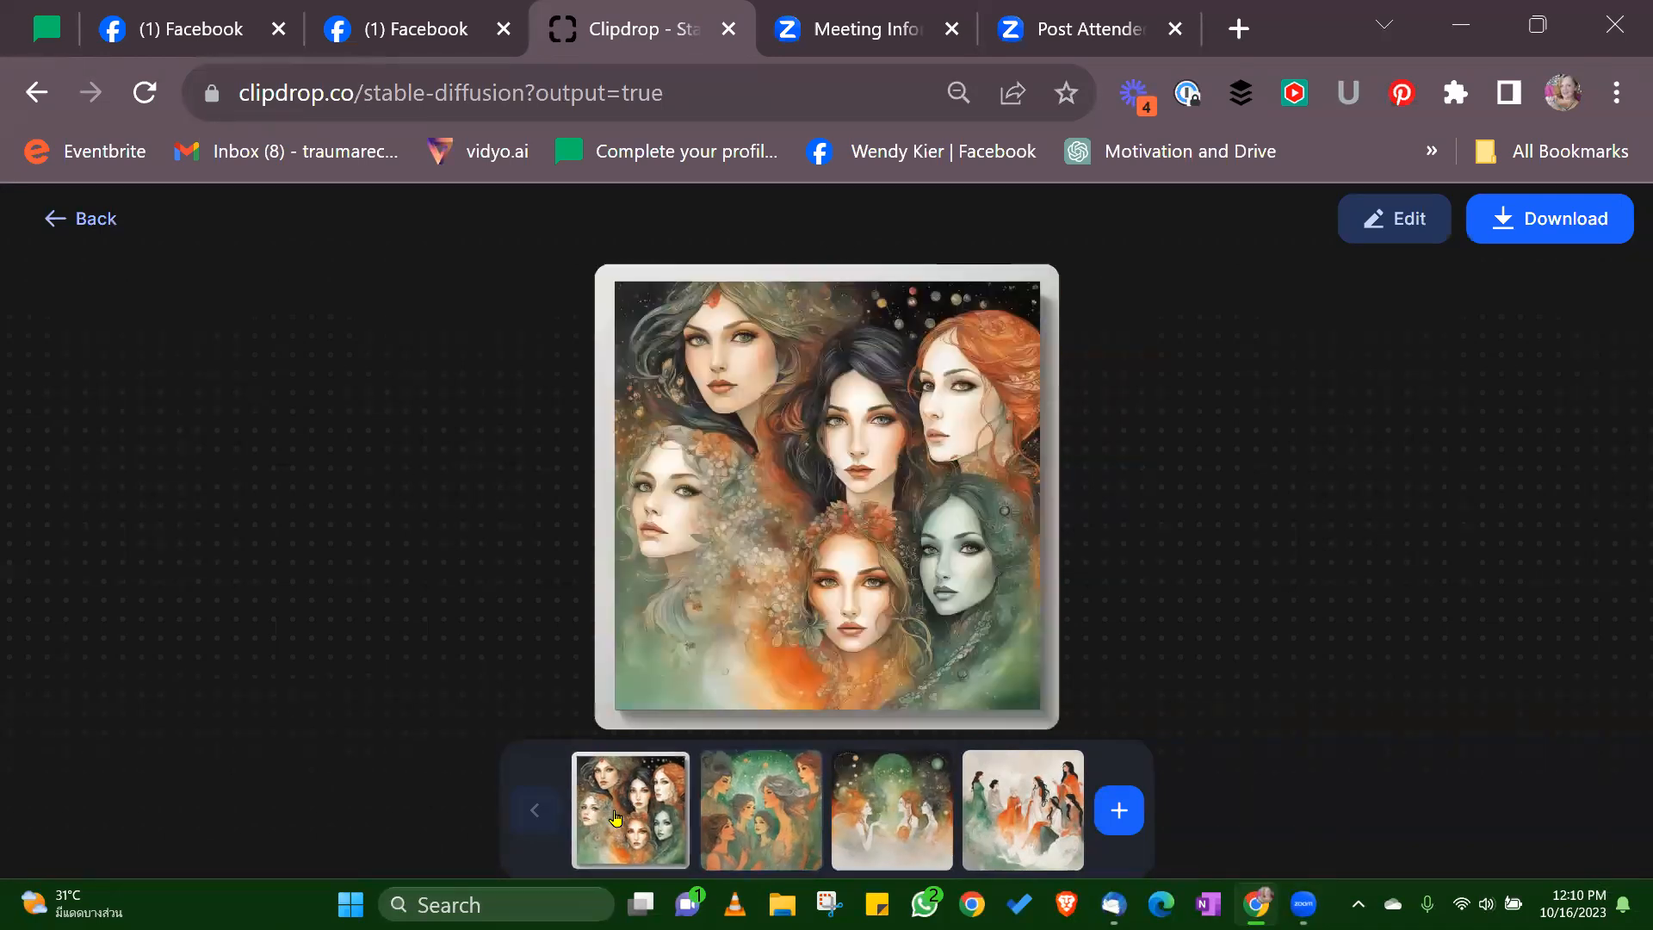
{"action": "left_click", "coordinate": [895, 814]}
{"action": "left_click", "coordinate": [1542, 217]}
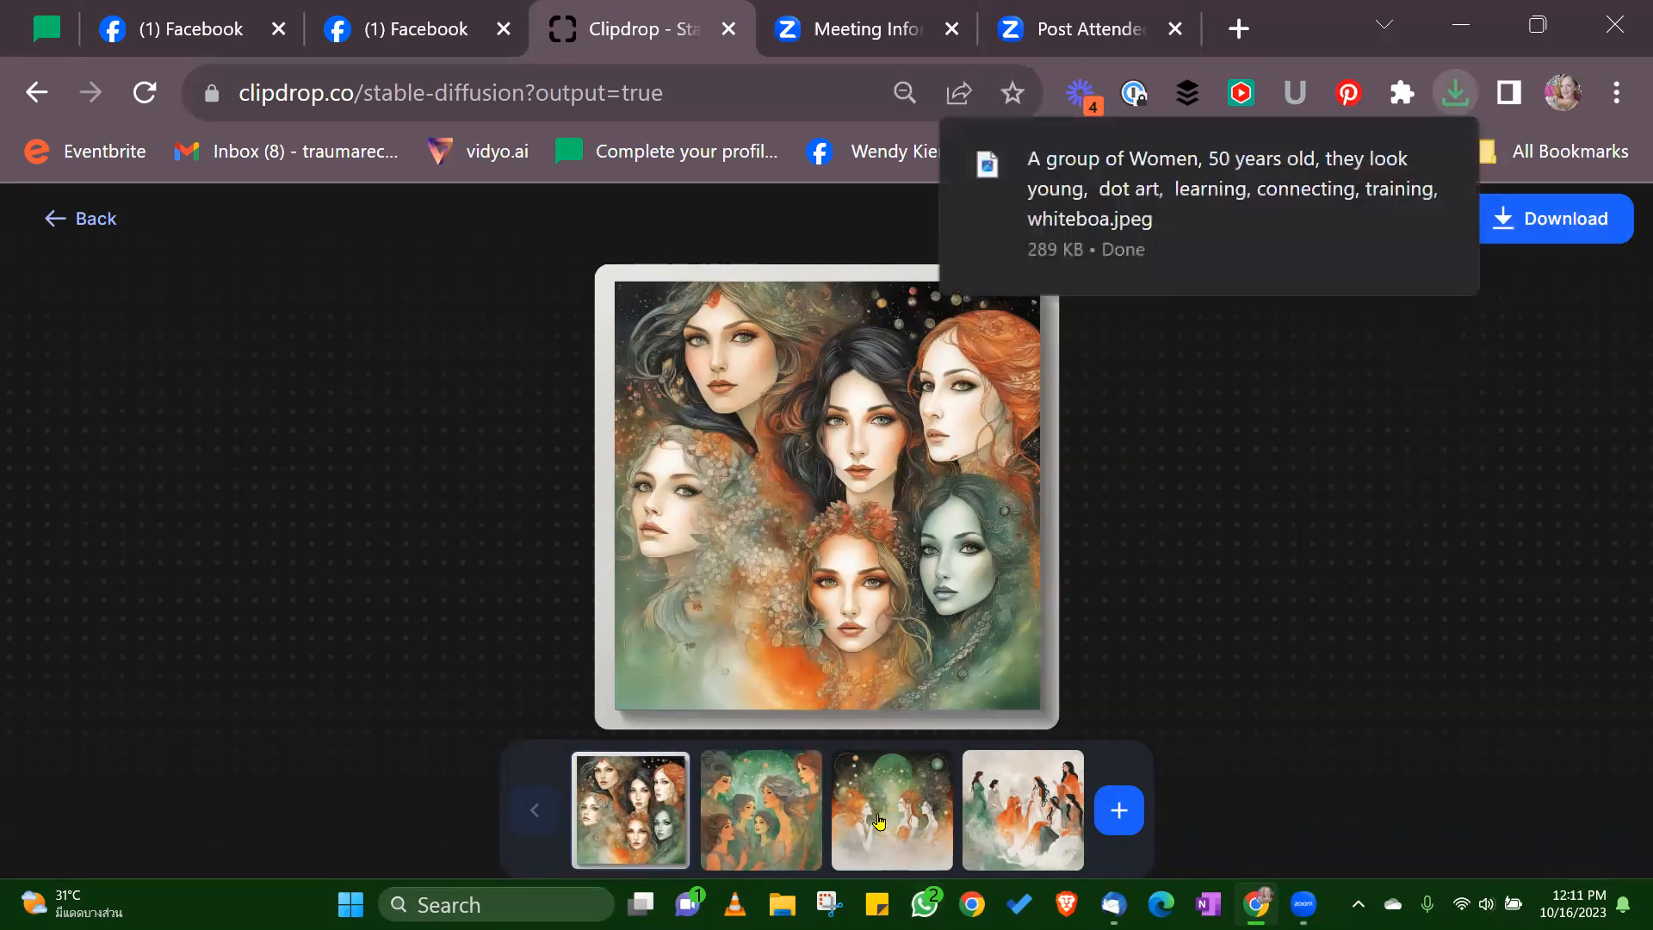
{"action": "left_click", "coordinate": [1537, 219]}
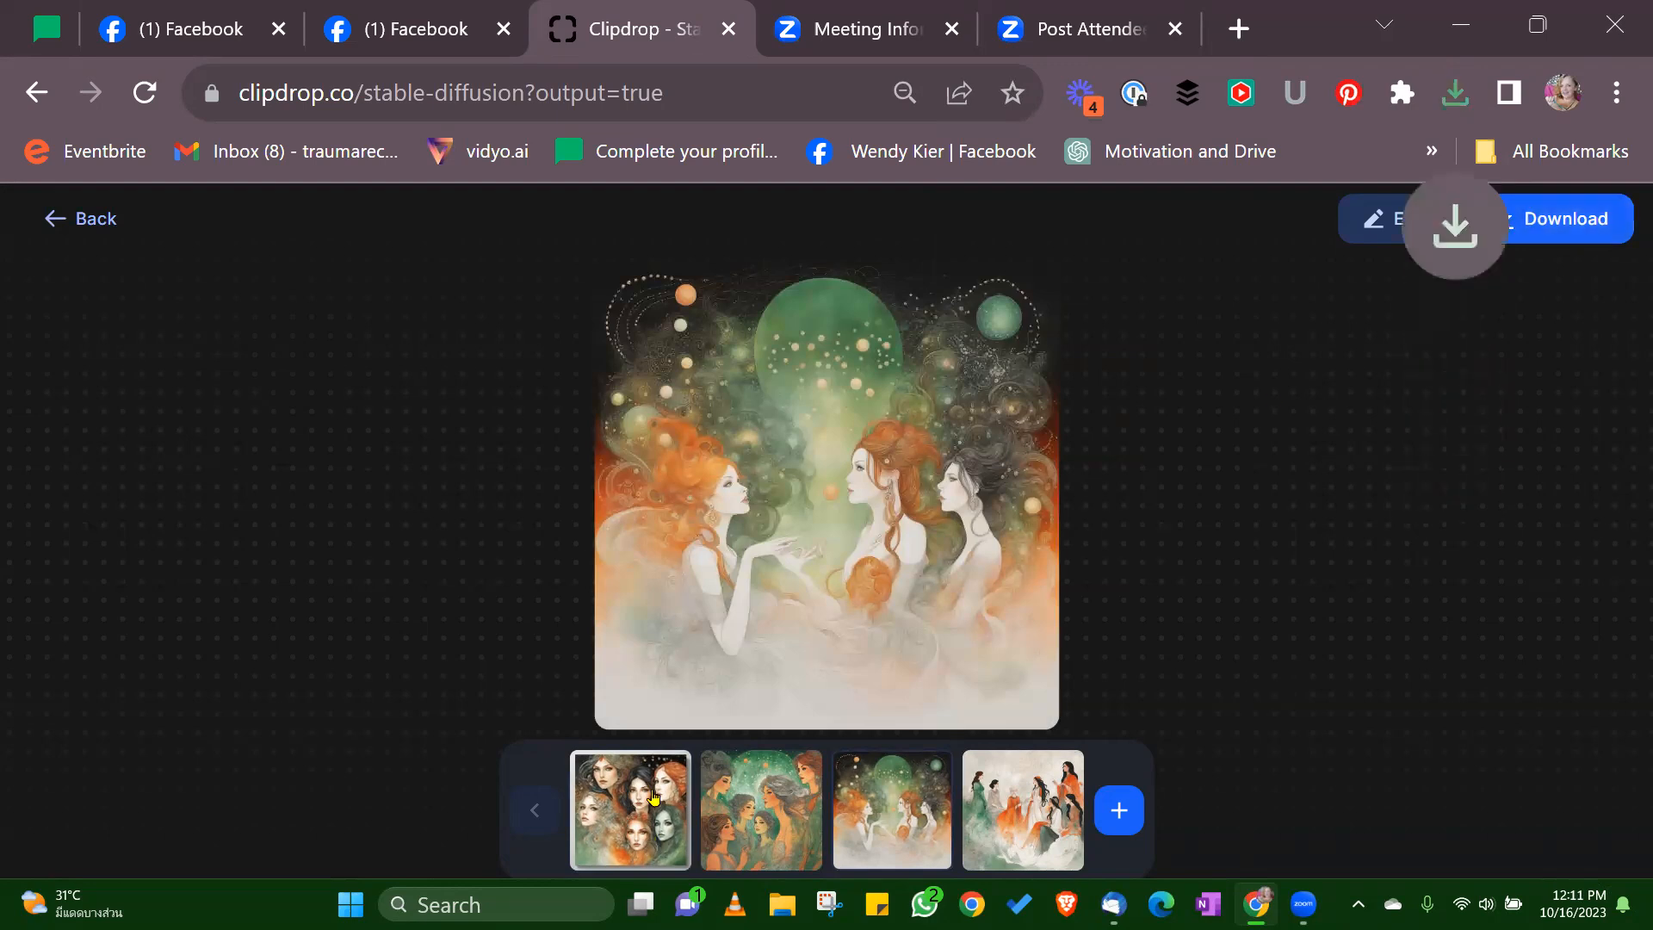
Step: Return to the prompt, set the aspect ratio to Landscape (3:2), and generate new images from the same dot art prompt
{"action": "left_click", "coordinate": [81, 217]}
{"action": "double_click", "coordinate": [543, 648]}
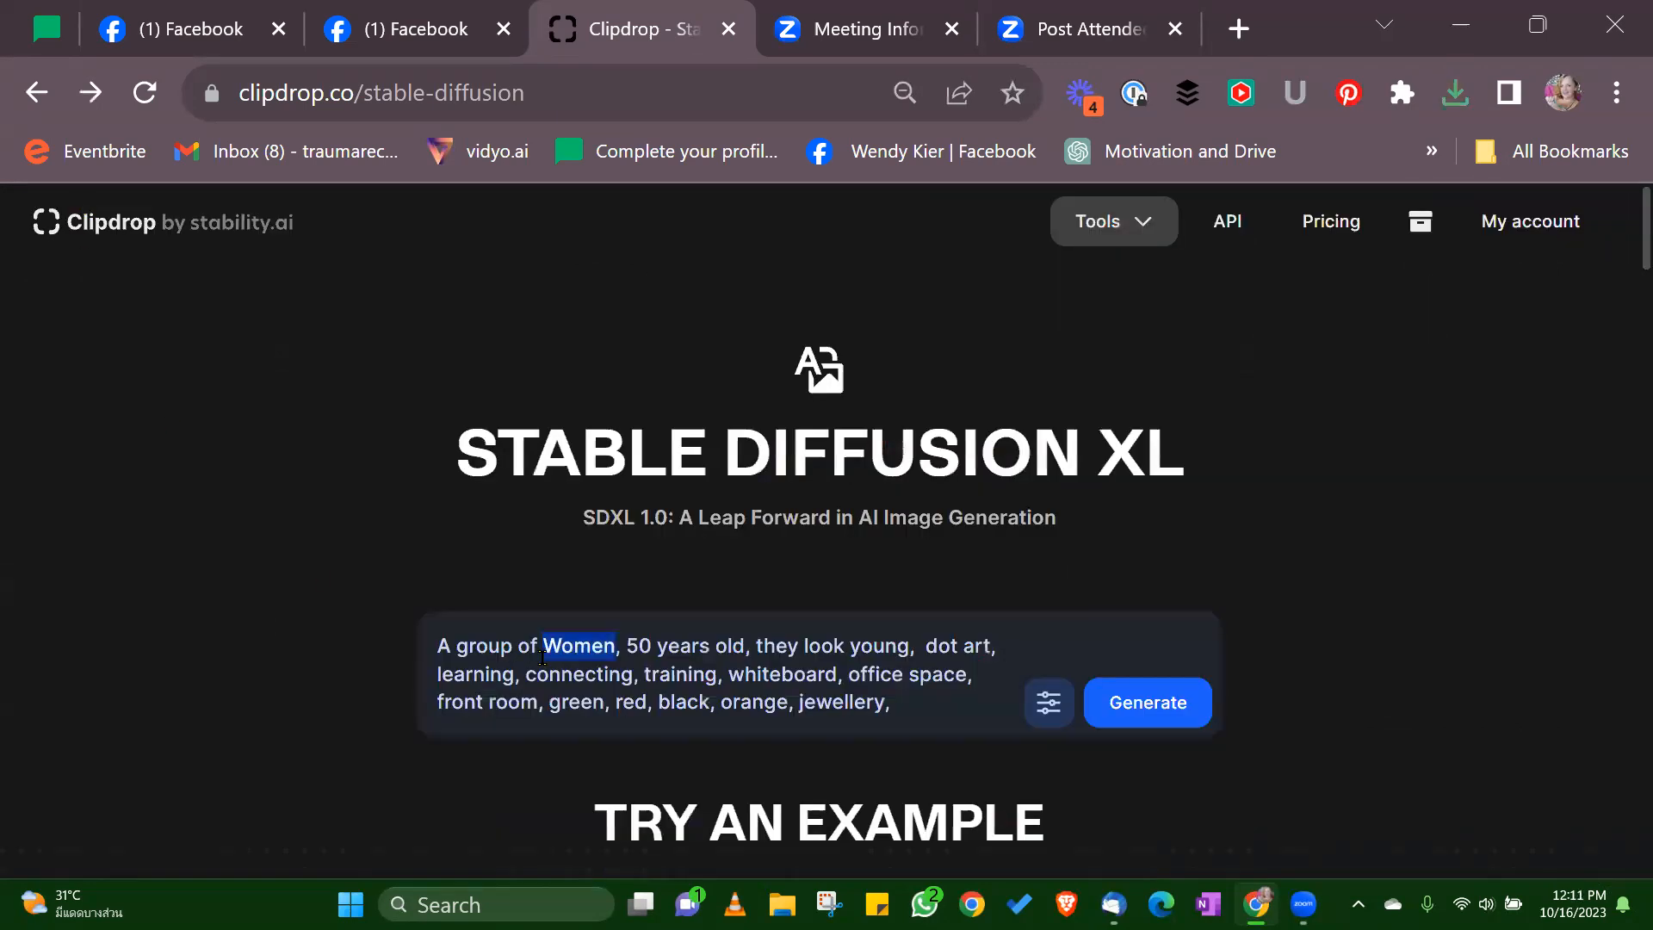
{"action": "triple_click", "coordinate": [543, 659]}
{"action": "left_click", "coordinate": [1048, 702]}
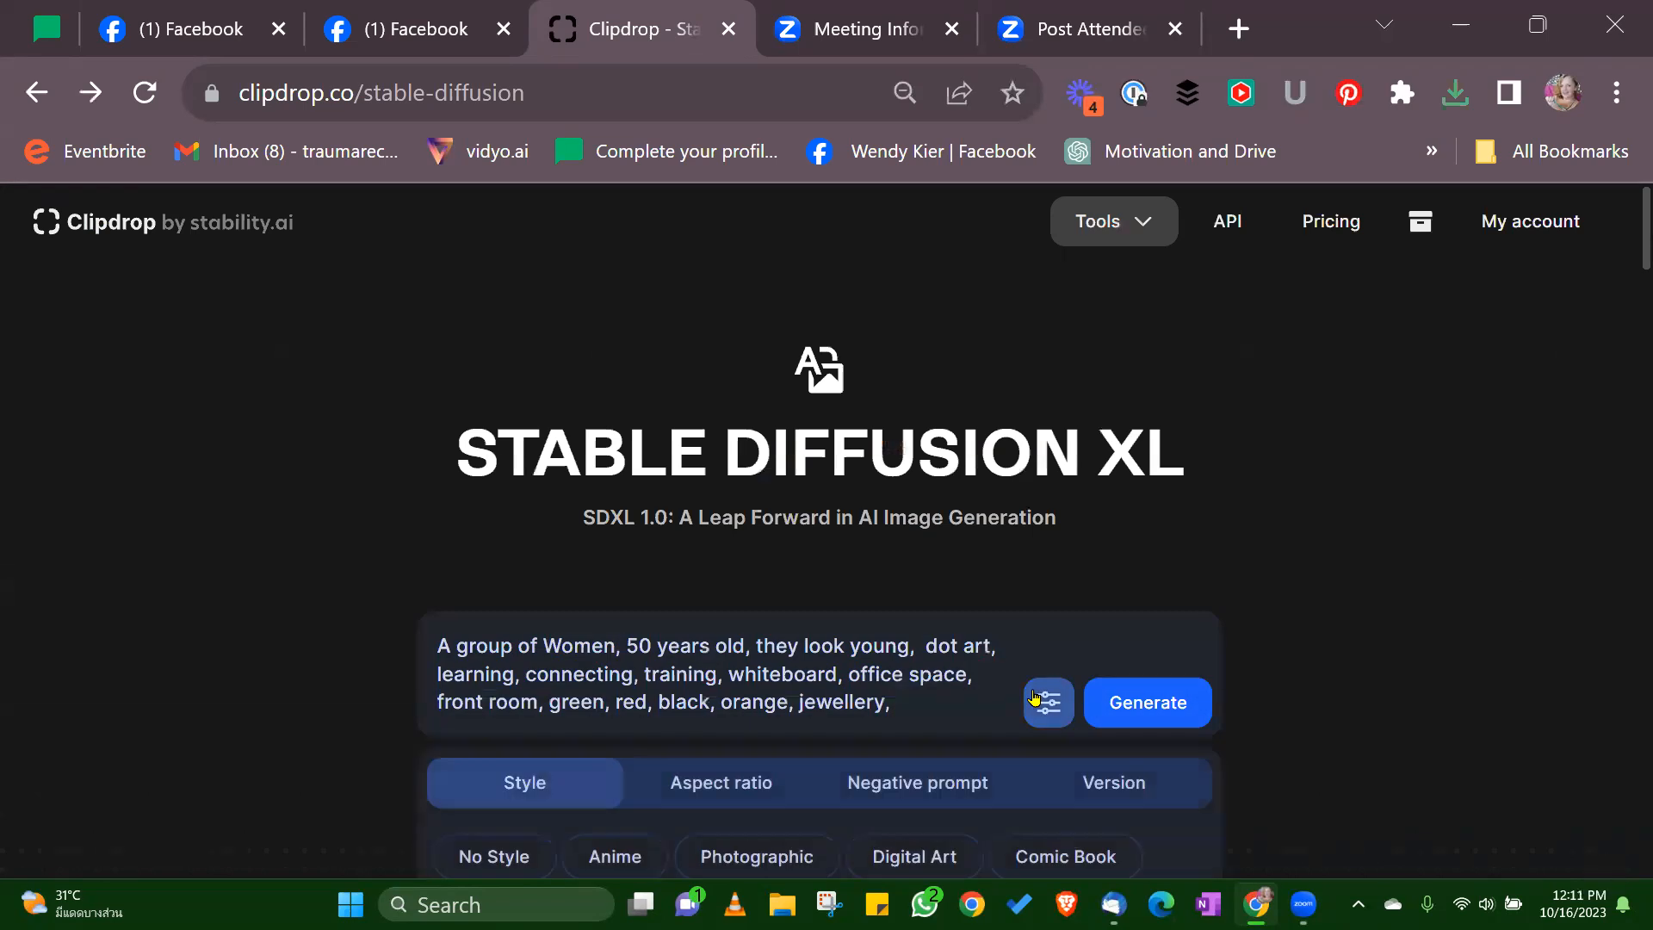
{"action": "scroll", "coordinate": [990, 603], "scroll_direction": "down", "scroll_amount": 4}
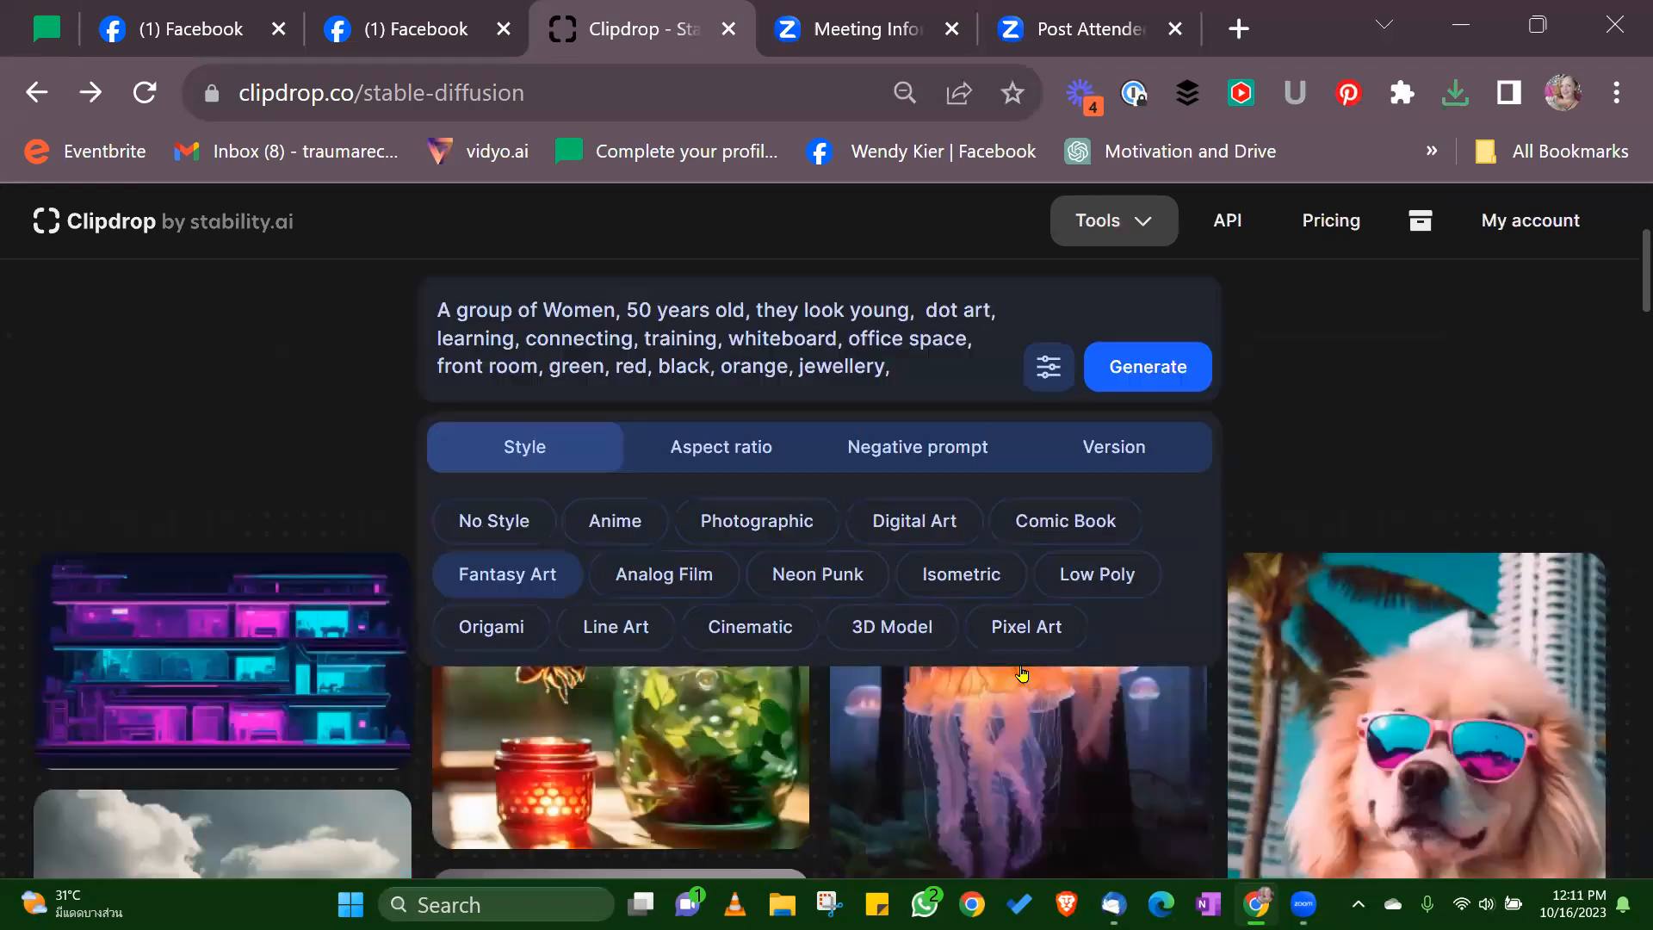
{"action": "left_click", "coordinate": [751, 447]}
{"action": "left_click", "coordinate": [926, 530]}
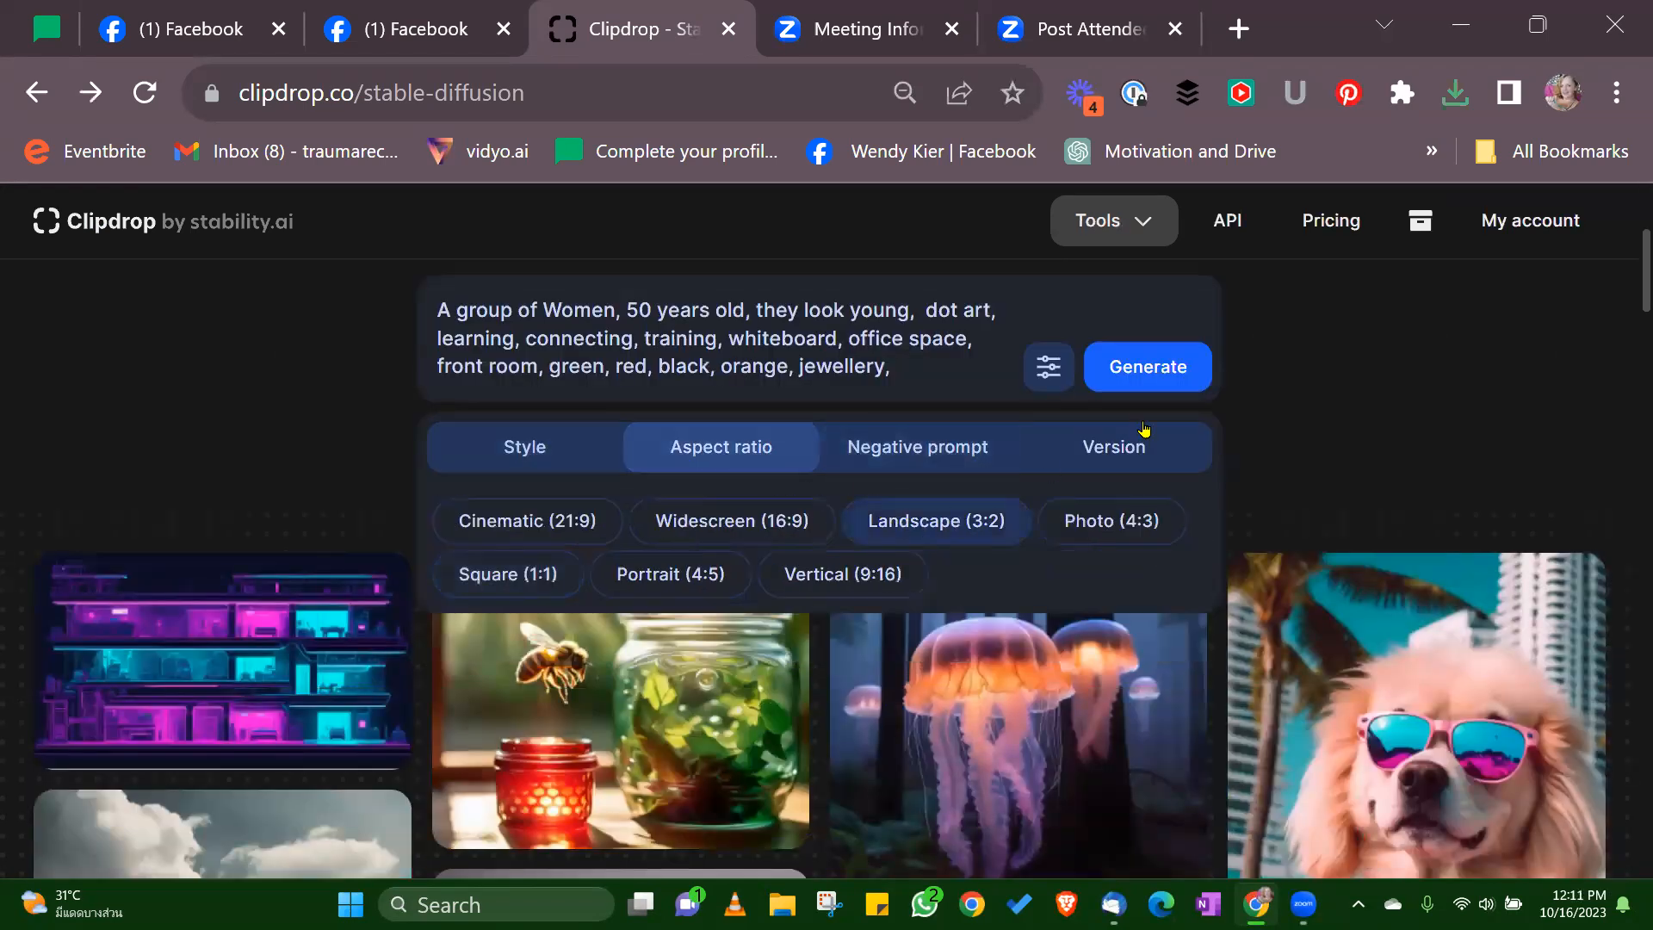
{"action": "left_click", "coordinate": [1167, 374]}
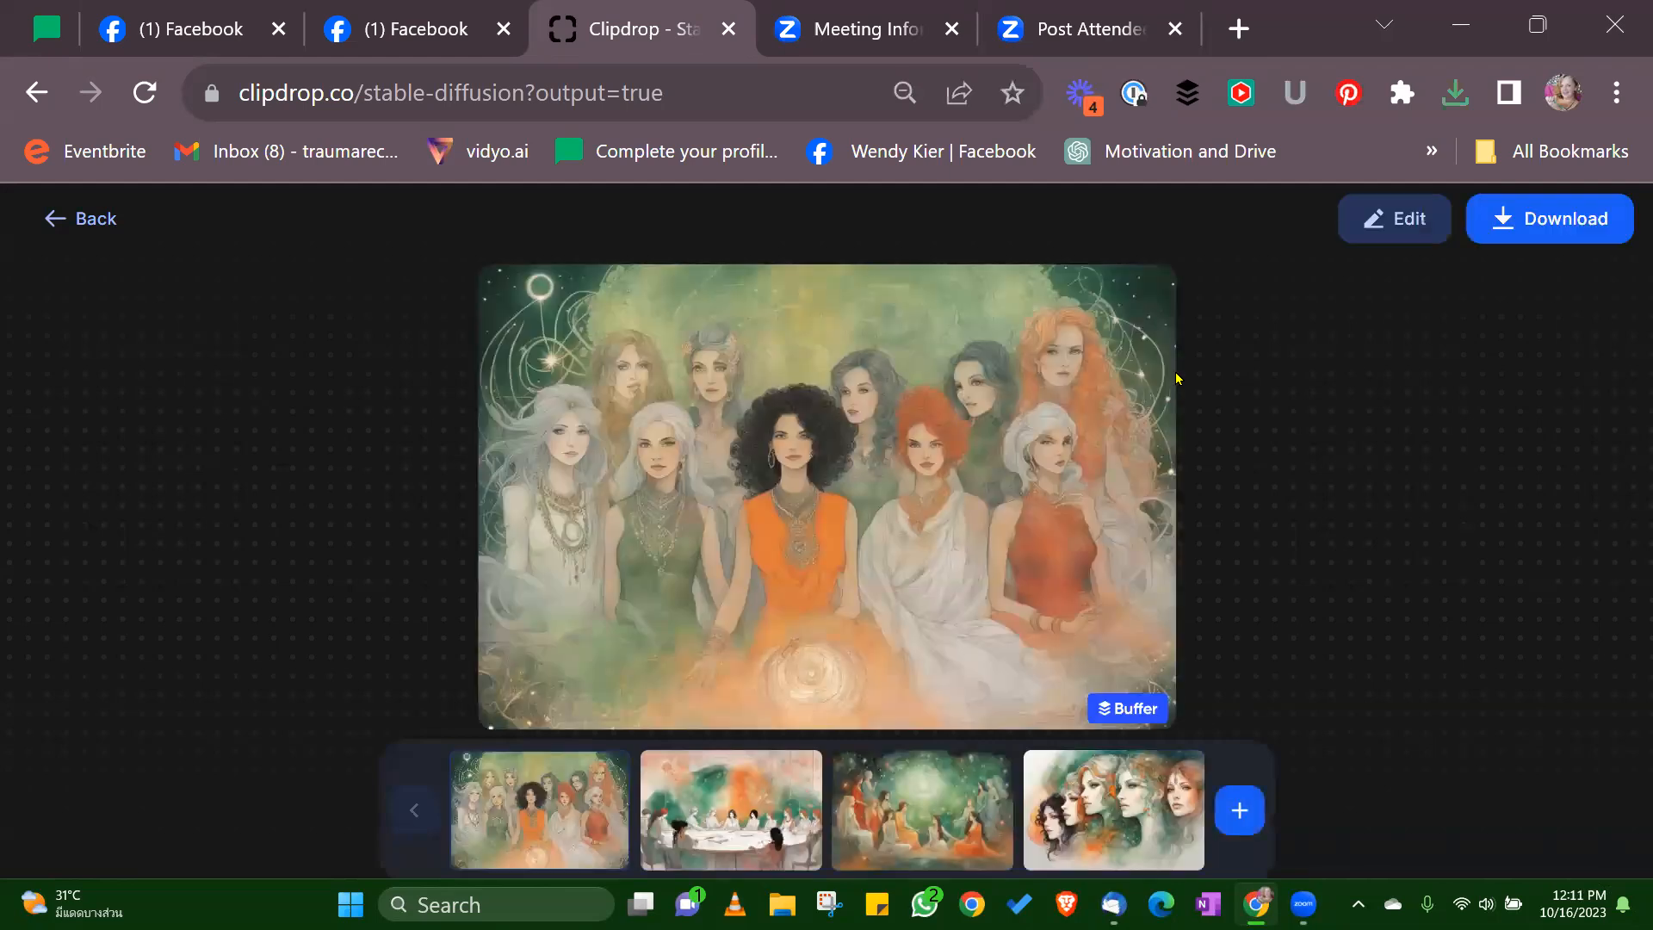
Step: Compare the landscape images of the group of women at full size, ending on the first one
{"action": "left_click", "coordinate": [731, 798]}
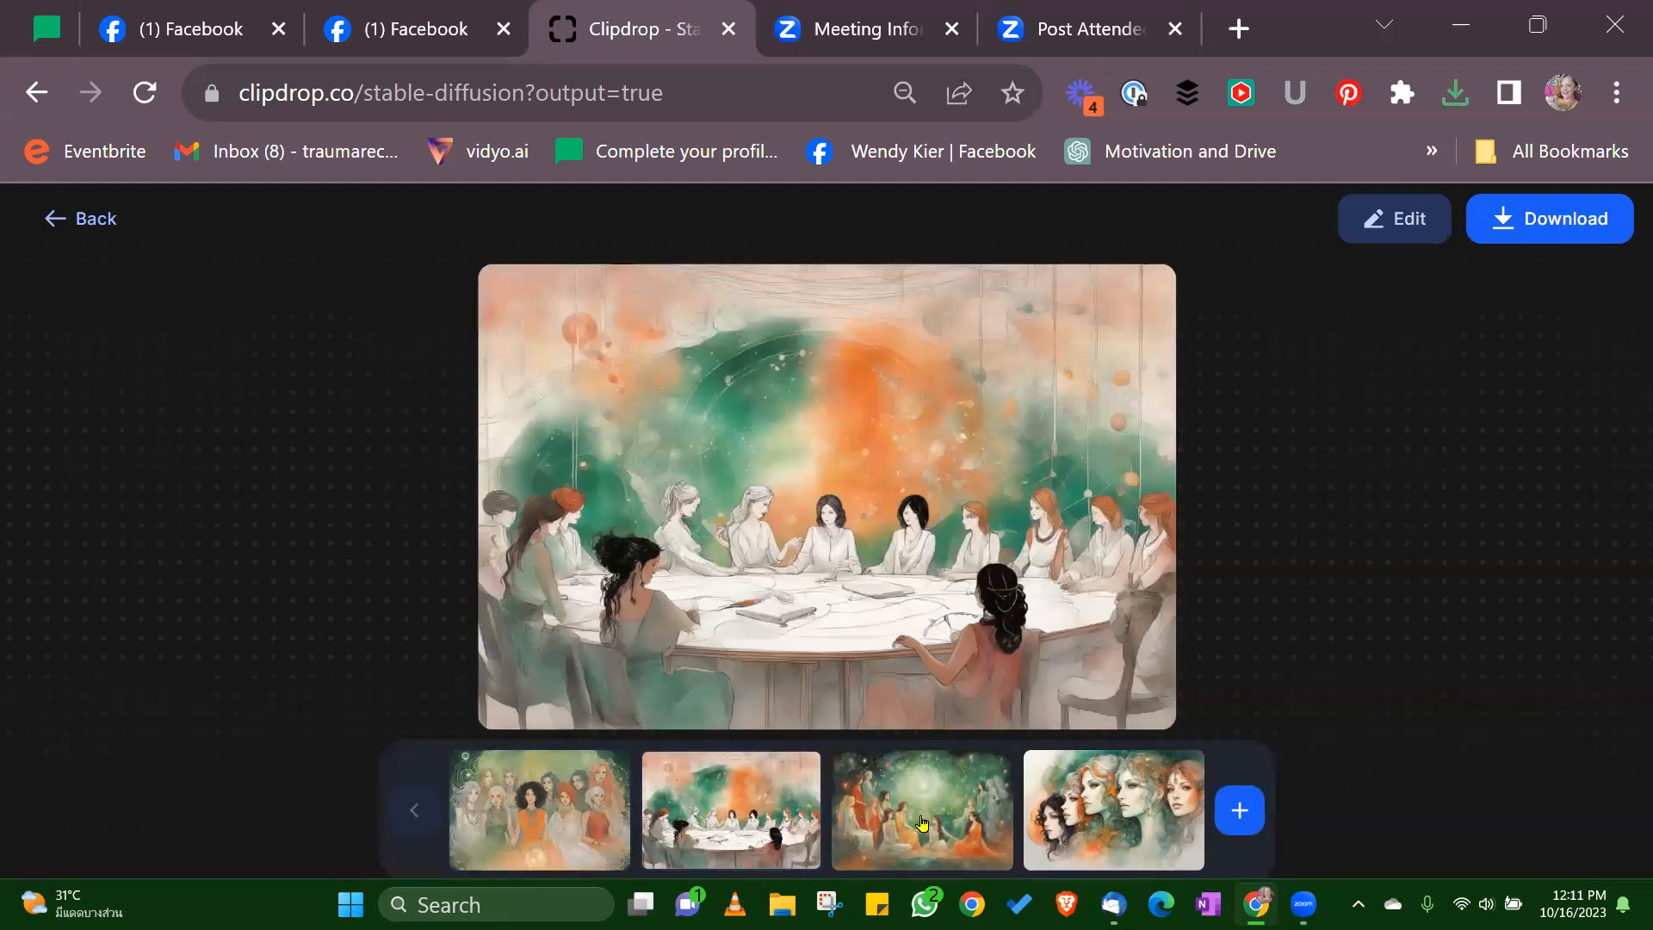
{"action": "left_click", "coordinate": [921, 822]}
{"action": "left_click", "coordinate": [1064, 831]}
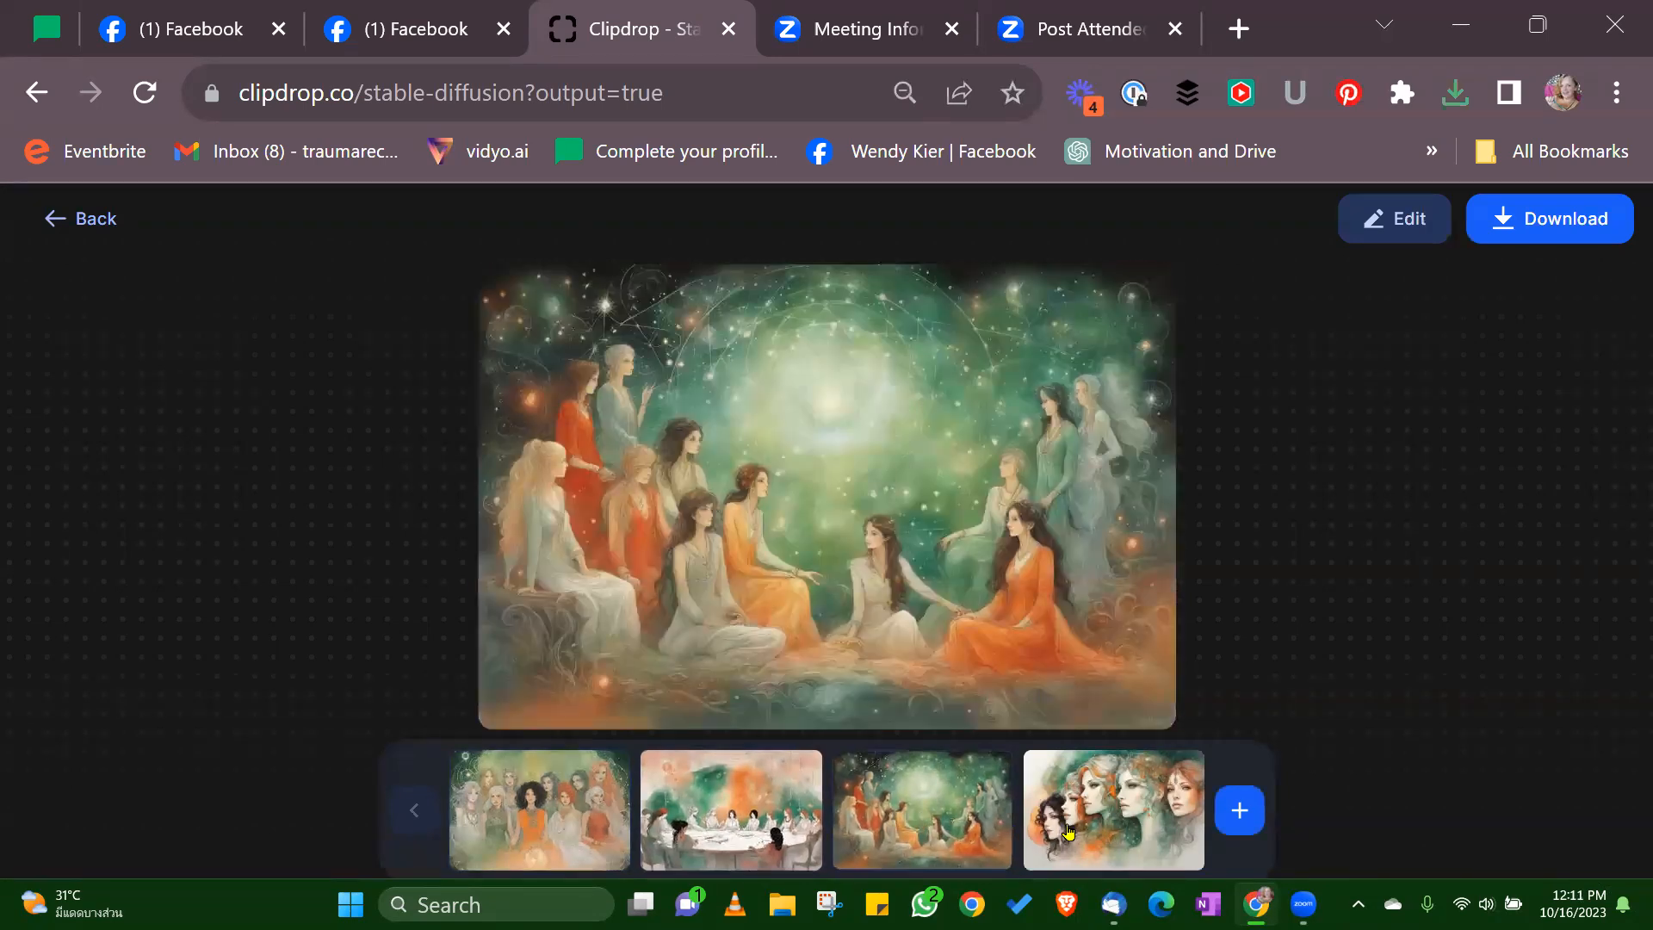
{"action": "left_click", "coordinate": [754, 803]}
{"action": "left_click", "coordinate": [540, 809]}
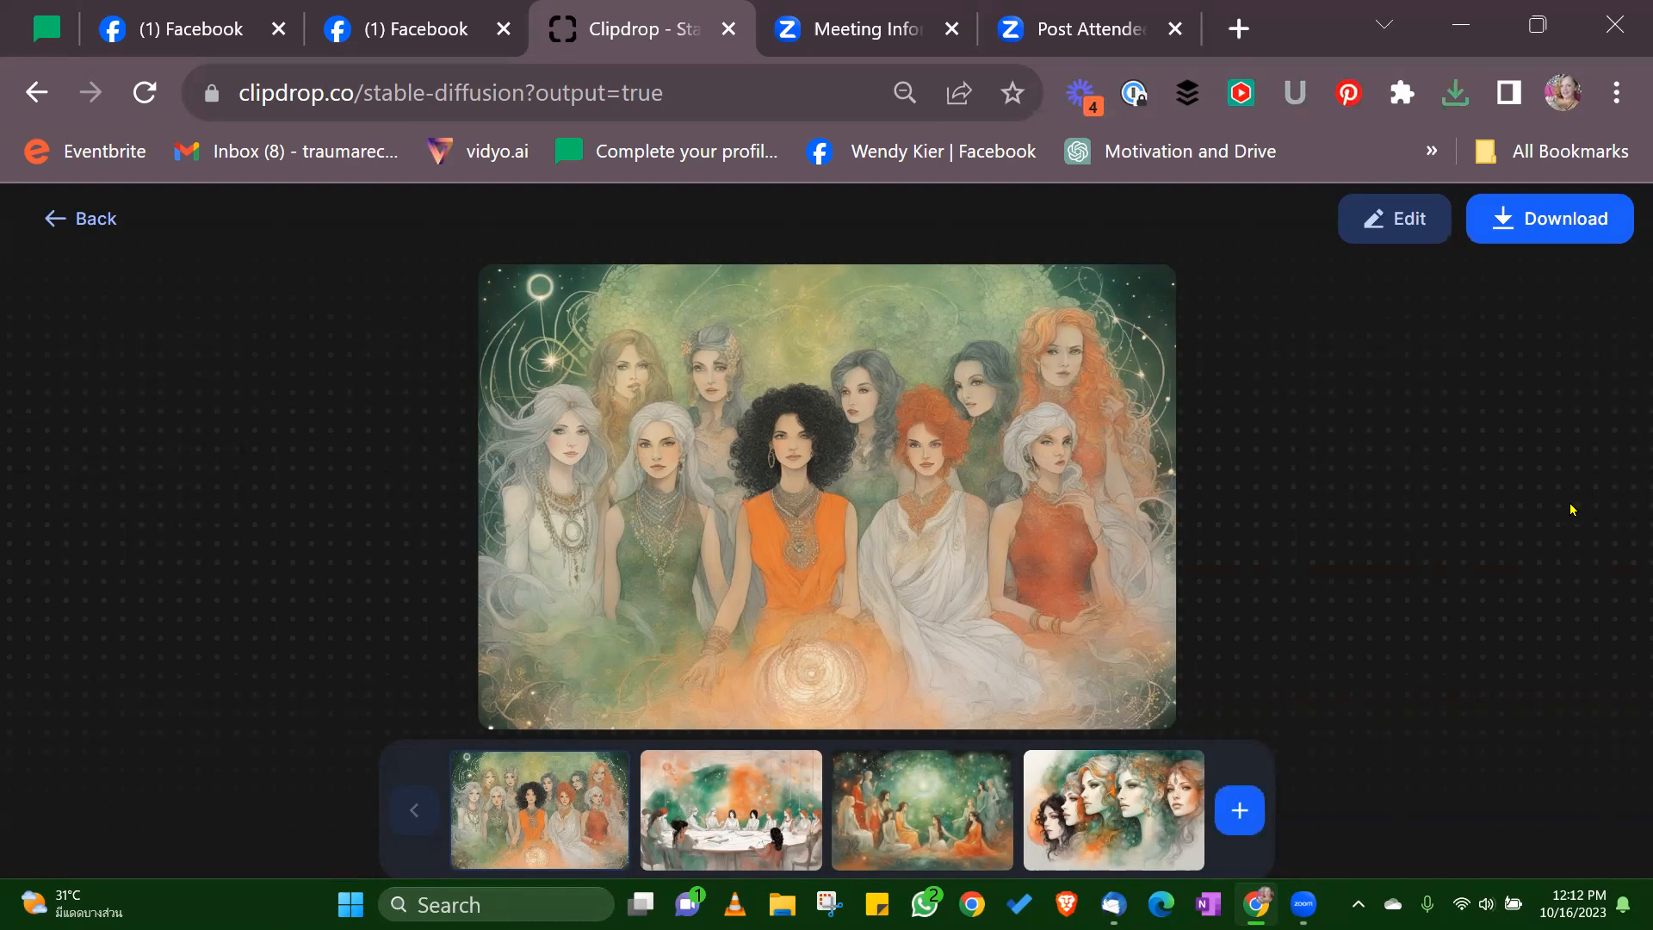
{"action": "mouse_move", "coordinate": [1303, 904]}
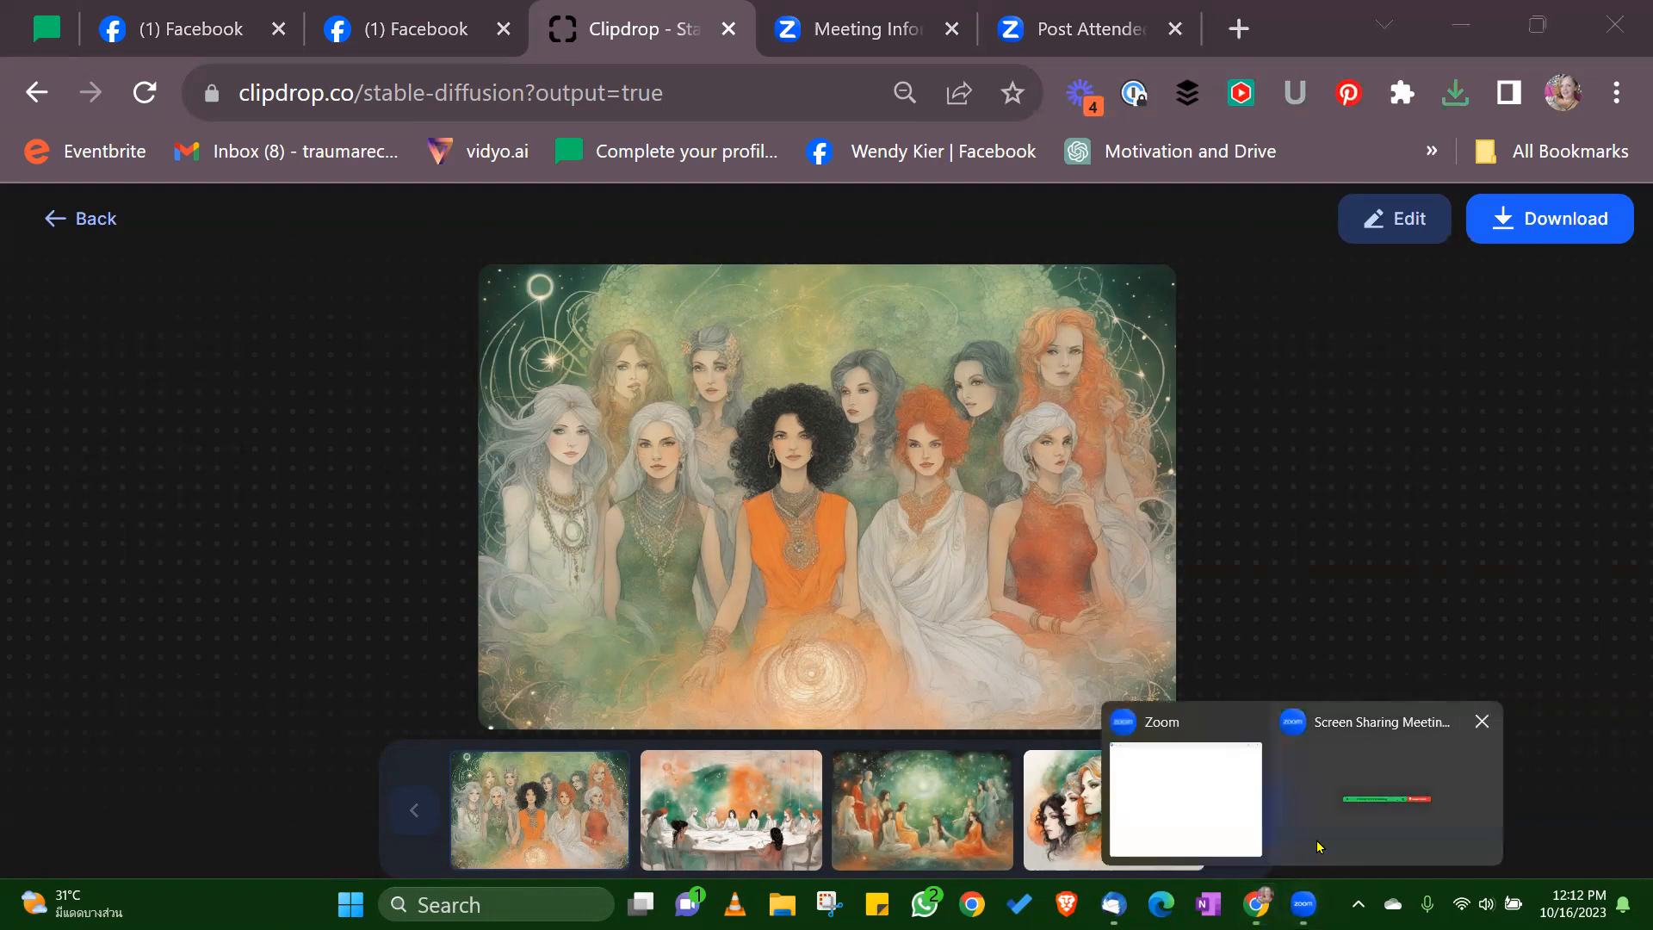
{"action": "left_click", "coordinate": [1318, 770]}
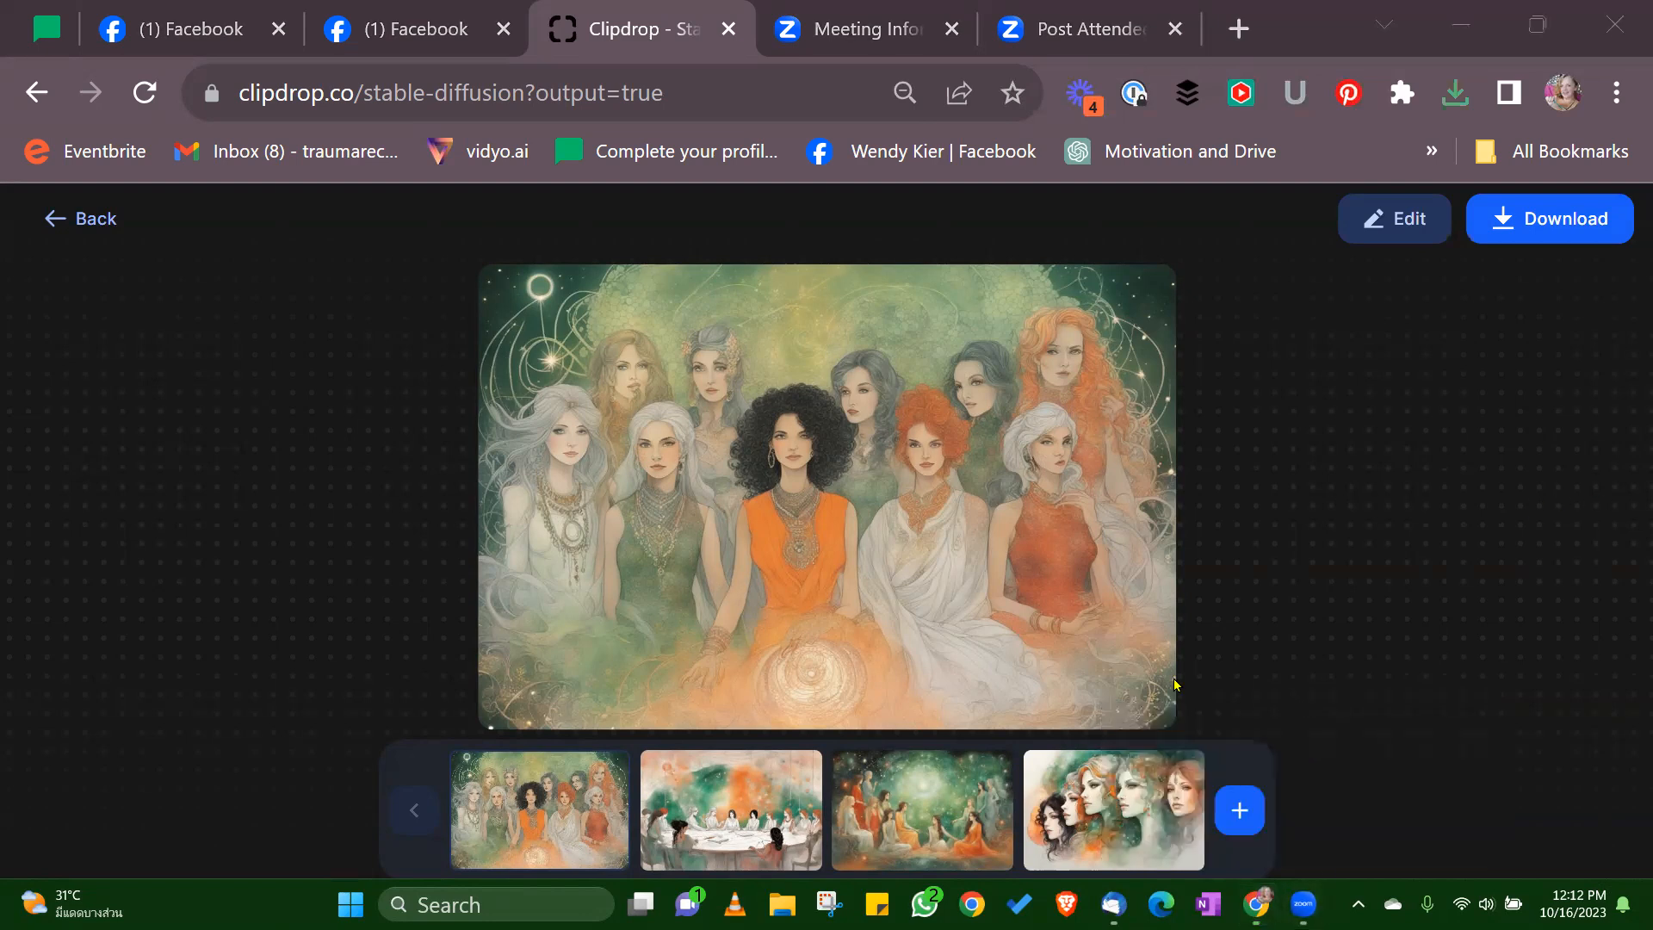